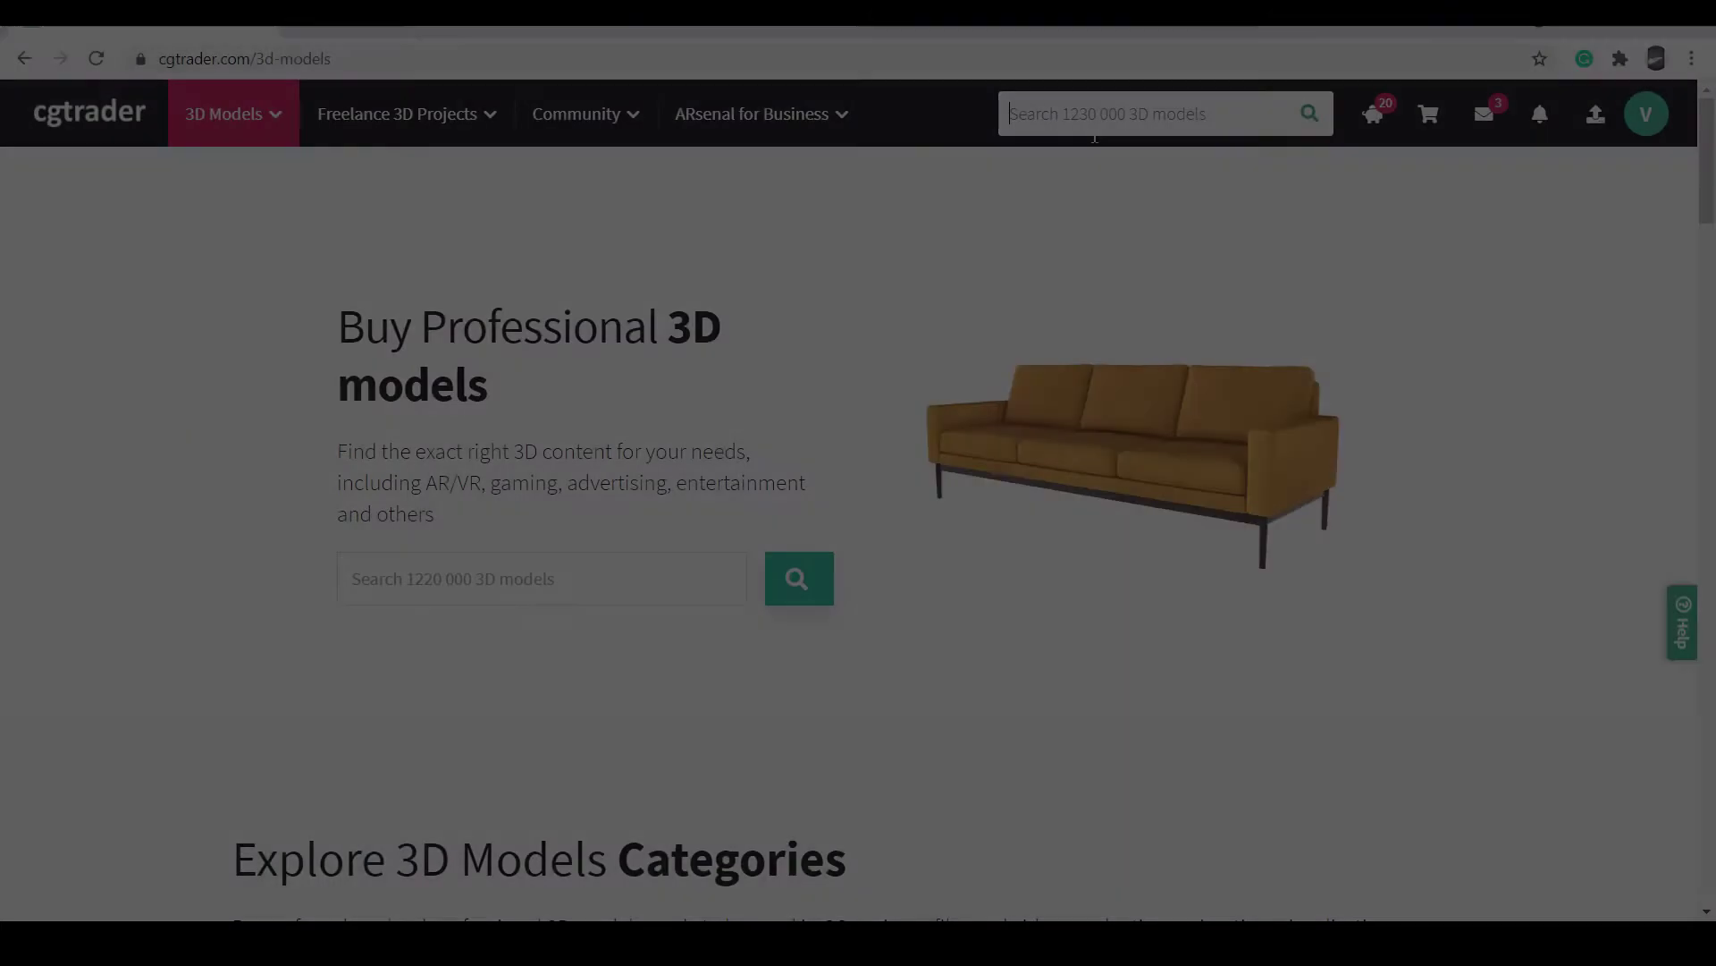
Search CGTrader for sculpture models and limit the results to free ones.
{"action": "type", "text": "sc"}
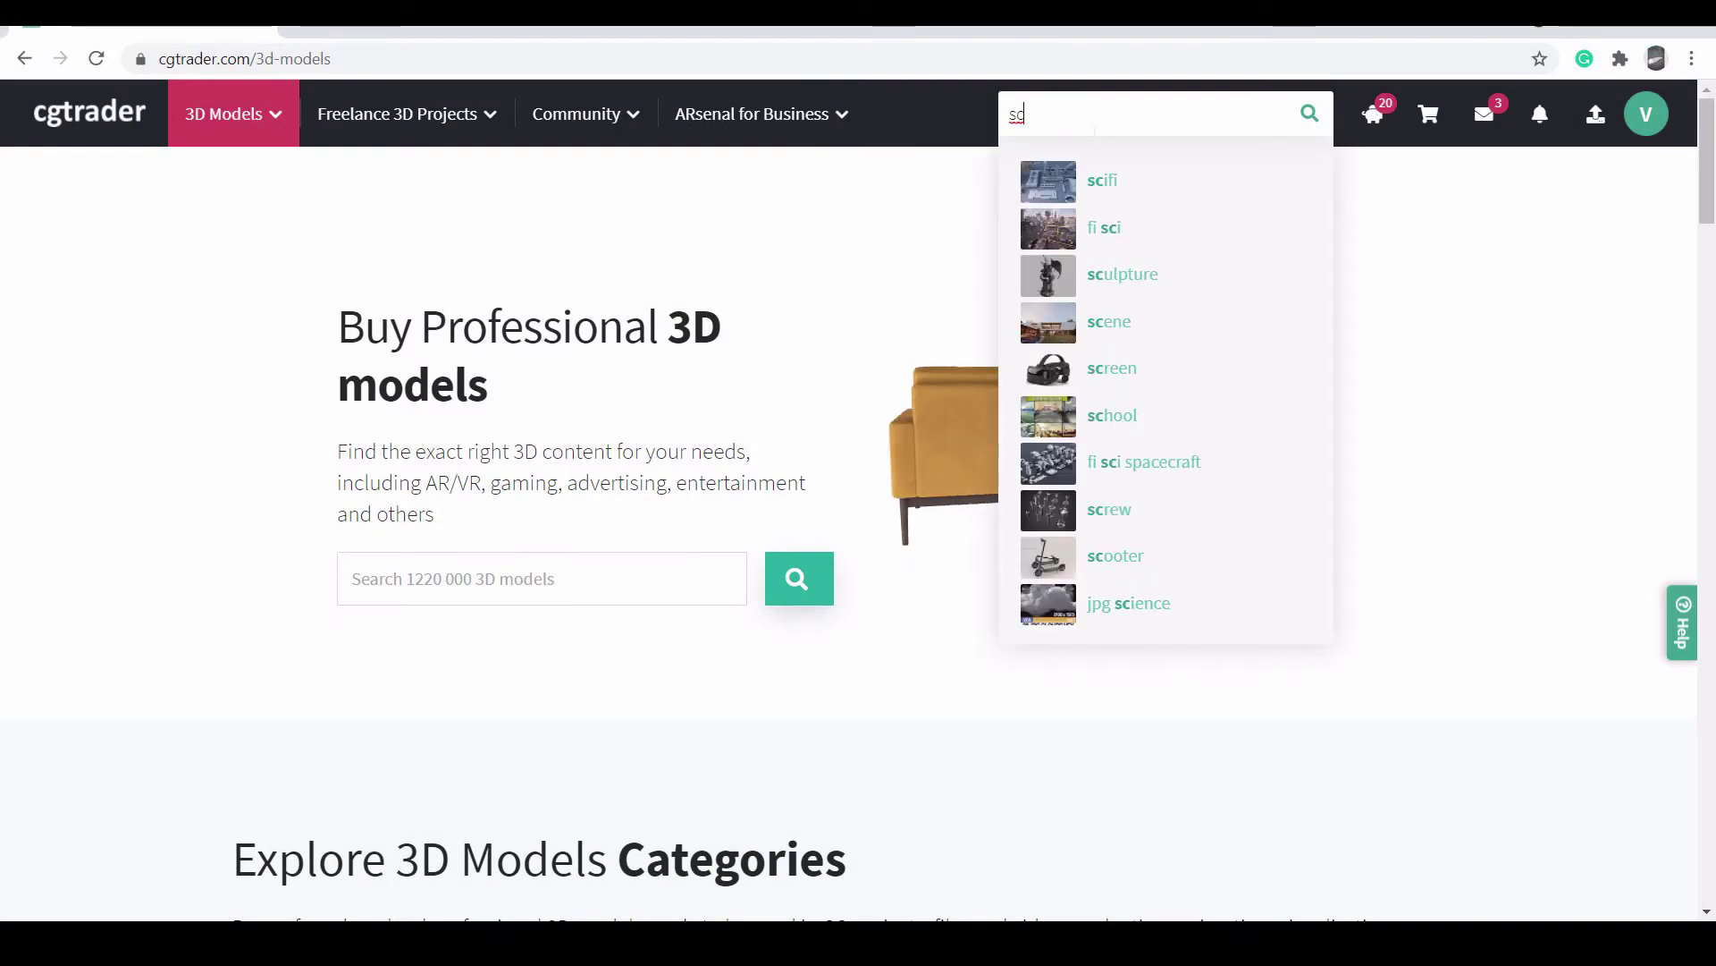
{"action": "type", "text": "u"}
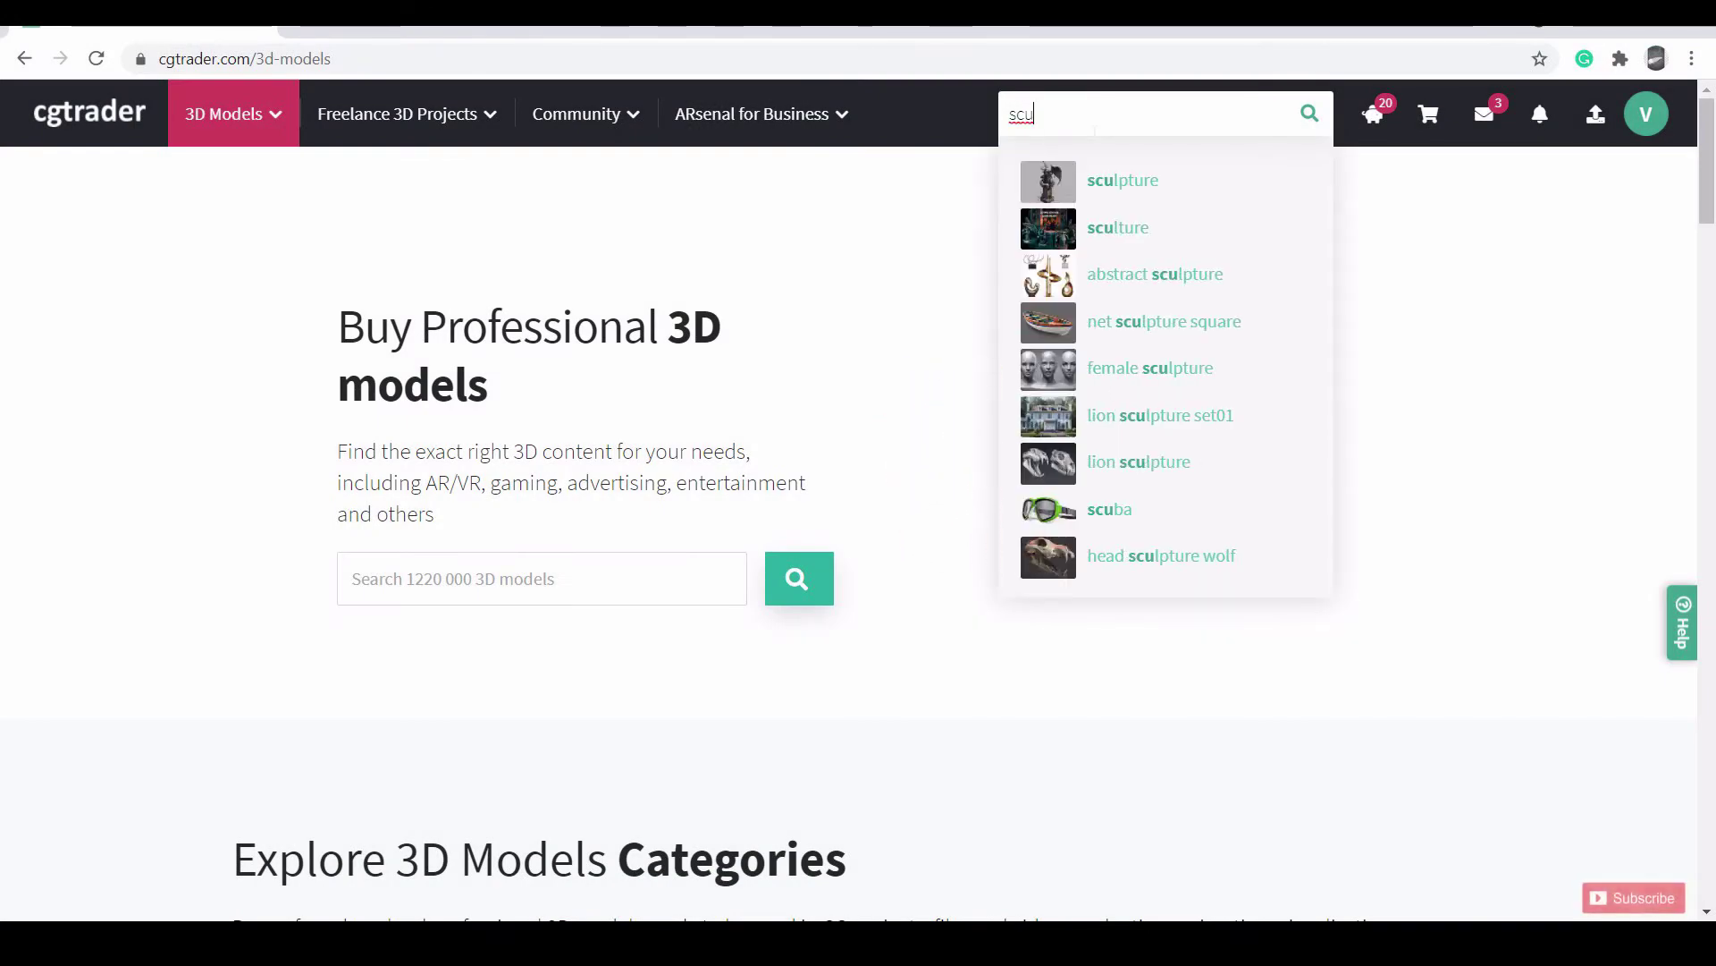
{"action": "left_click", "coordinate": [1160, 200]}
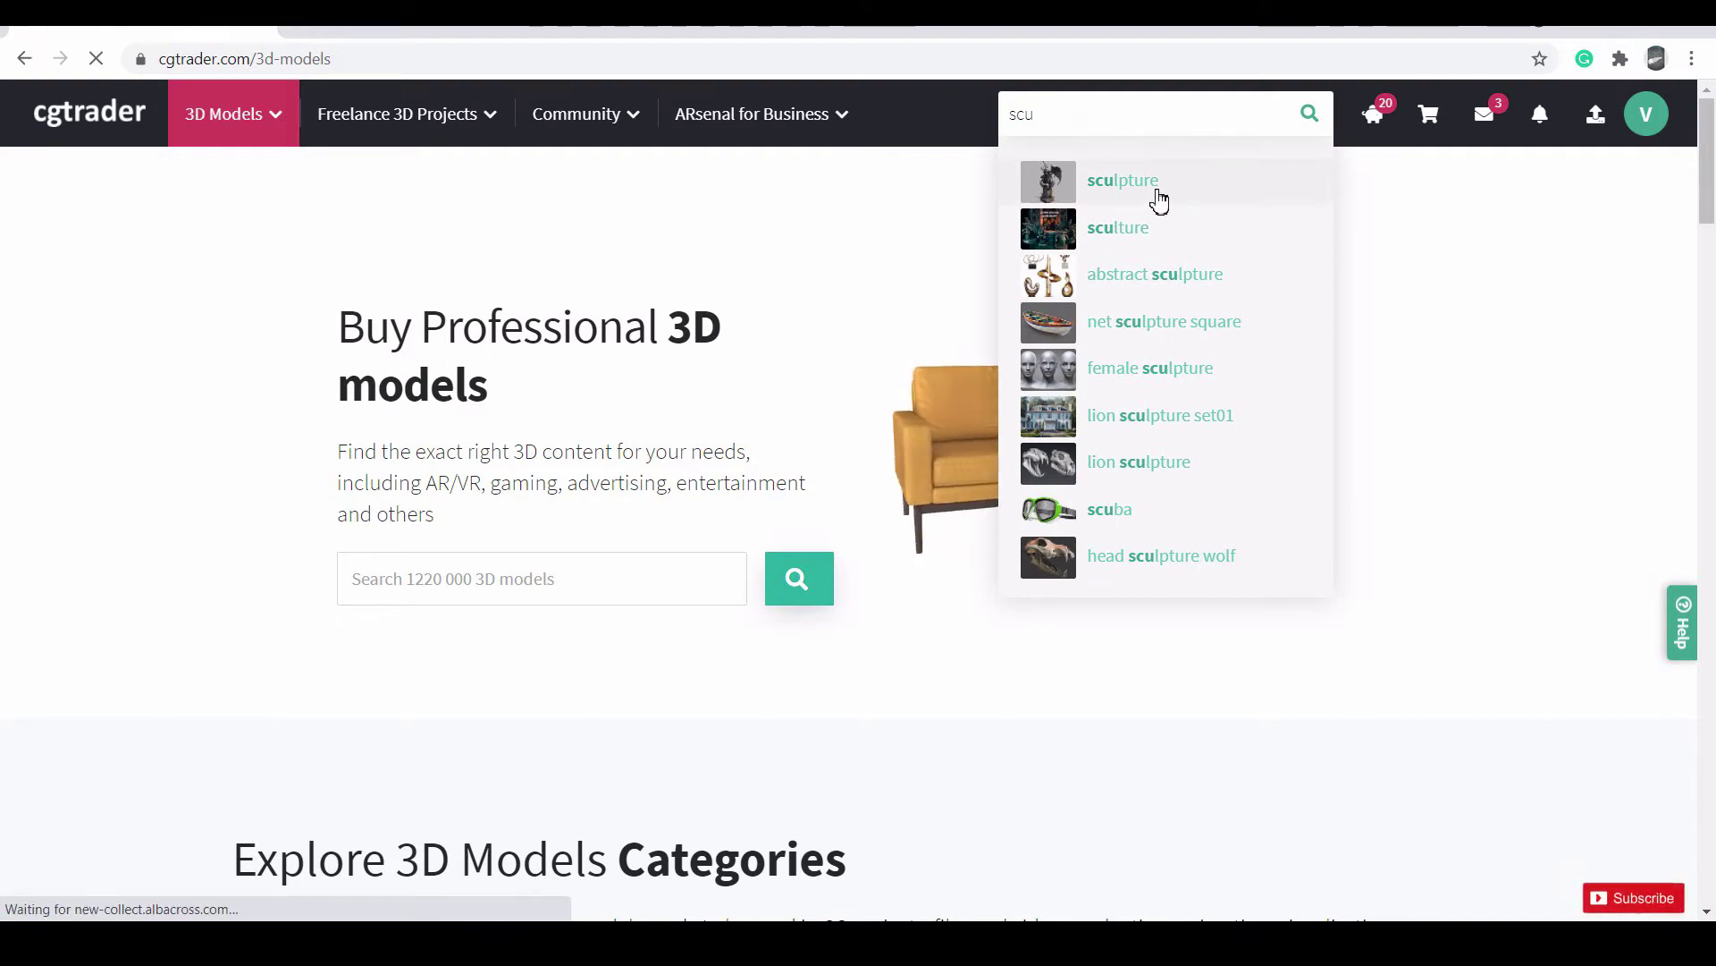
{"action": "left_click", "coordinate": [404, 208]}
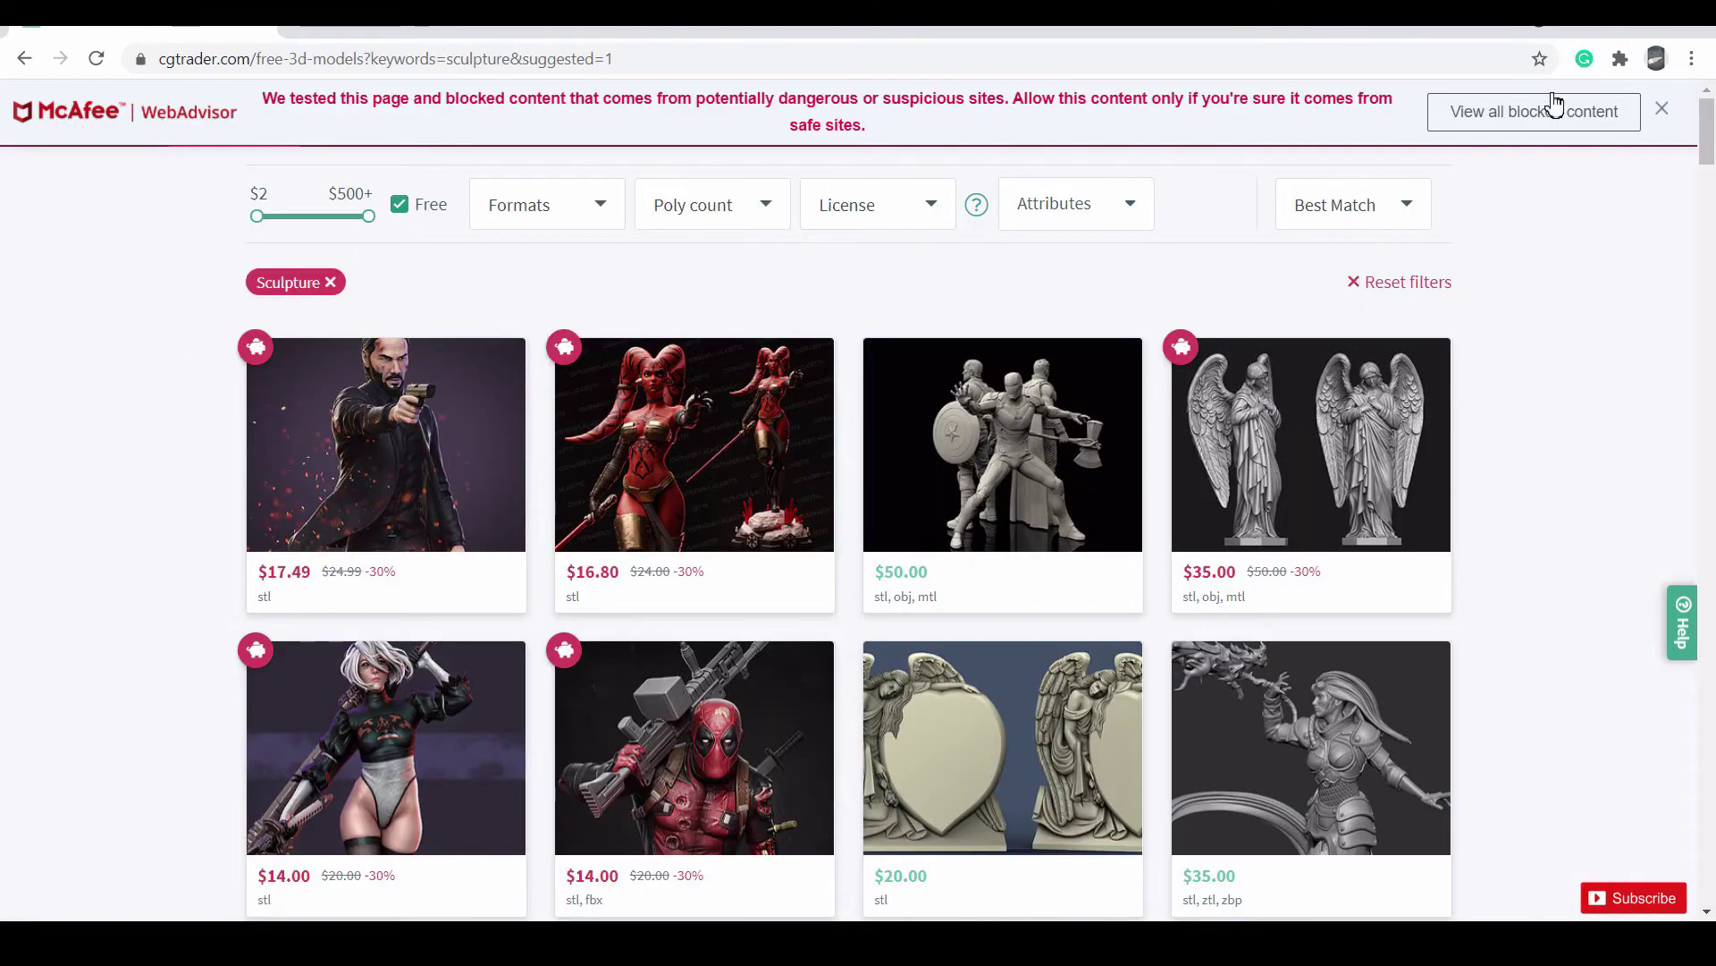
Close the blocked-content banner and open the free skull-with-snakes model from the results.
{"action": "left_click", "coordinate": [1668, 113]}
{"action": "scroll", "coordinate": [95, 398], "scroll_direction": "down", "scroll_amount": 15}
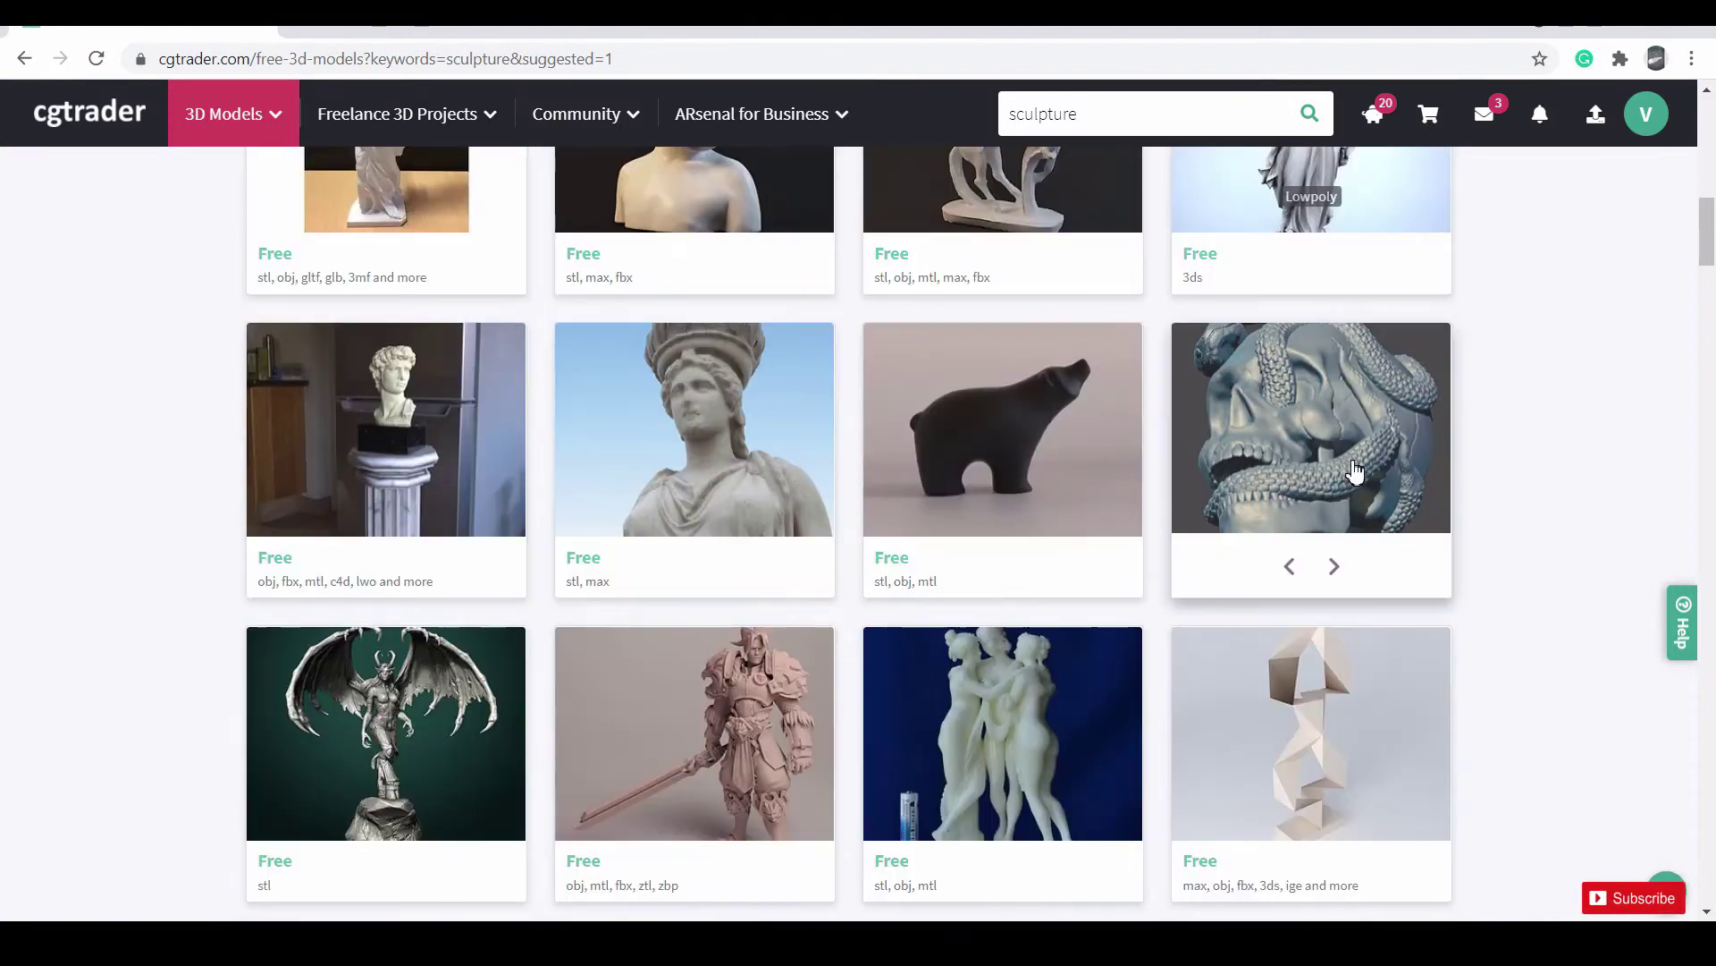
{"action": "left_click", "coordinate": [1332, 472]}
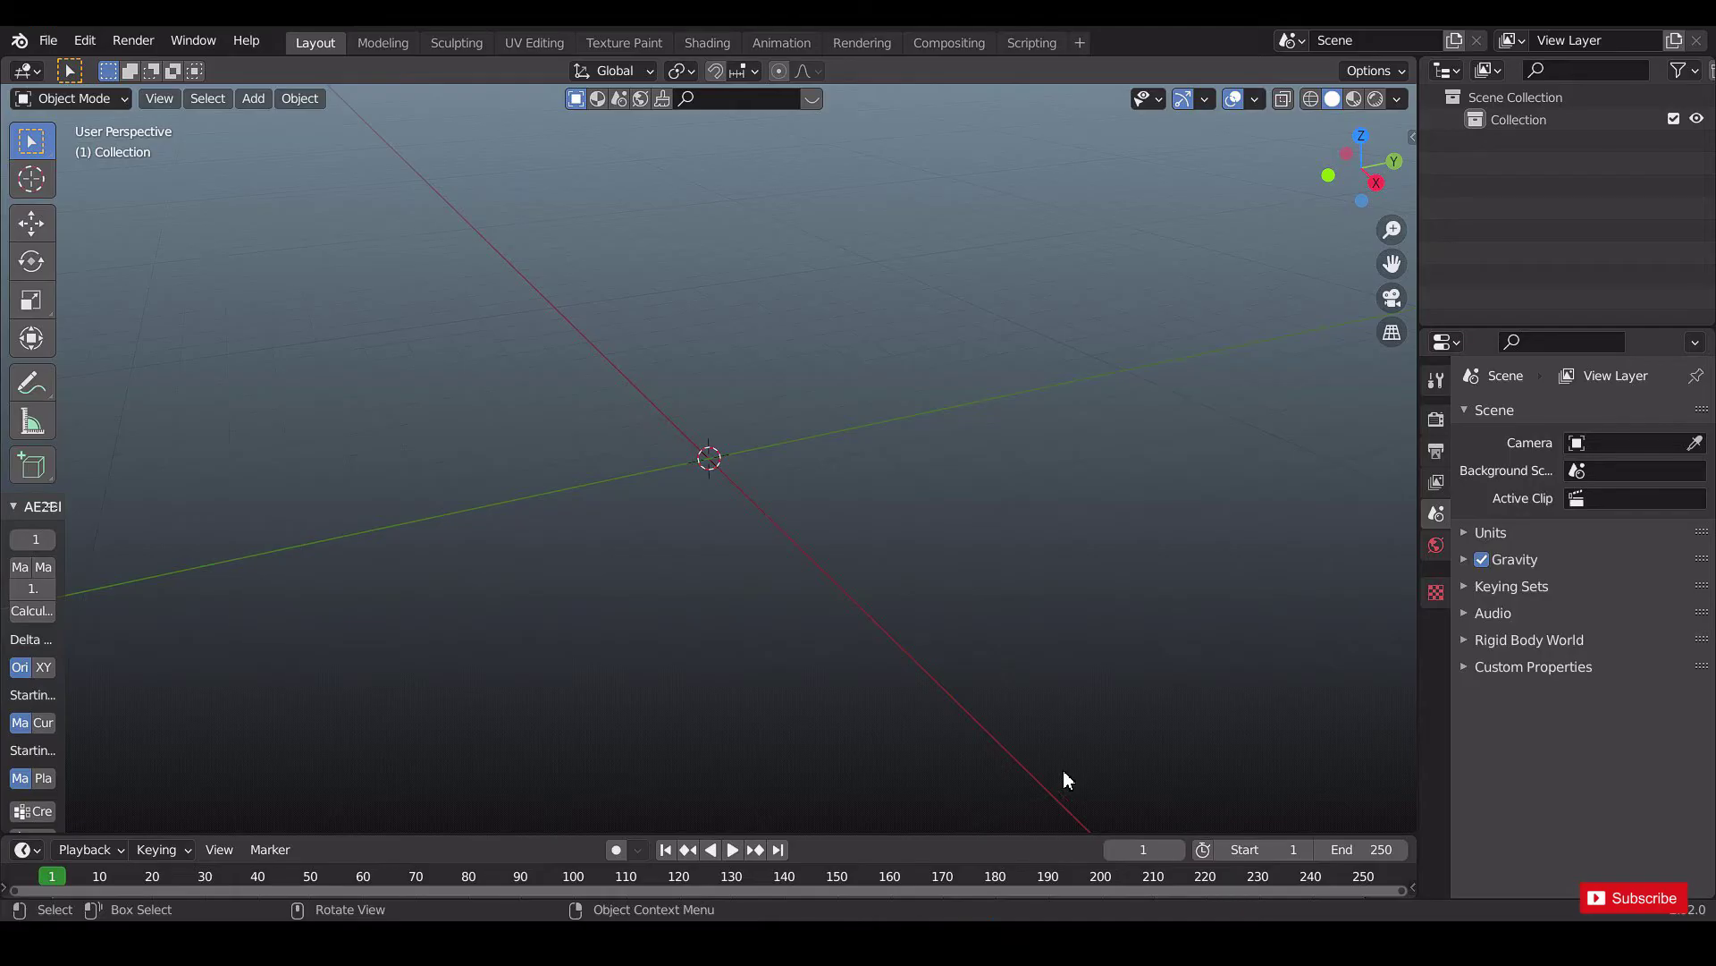
Switch to Blender and import the SkullSnakes STL file from the Song folder in D:\Blender.
{"action": "left_click", "coordinate": [47, 40]}
{"action": "mouse_move", "coordinate": [164, 356]}
{"action": "left_click", "coordinate": [394, 452]}
{"action": "left_click", "coordinate": [385, 247]}
{"action": "double_click", "coordinate": [599, 418]}
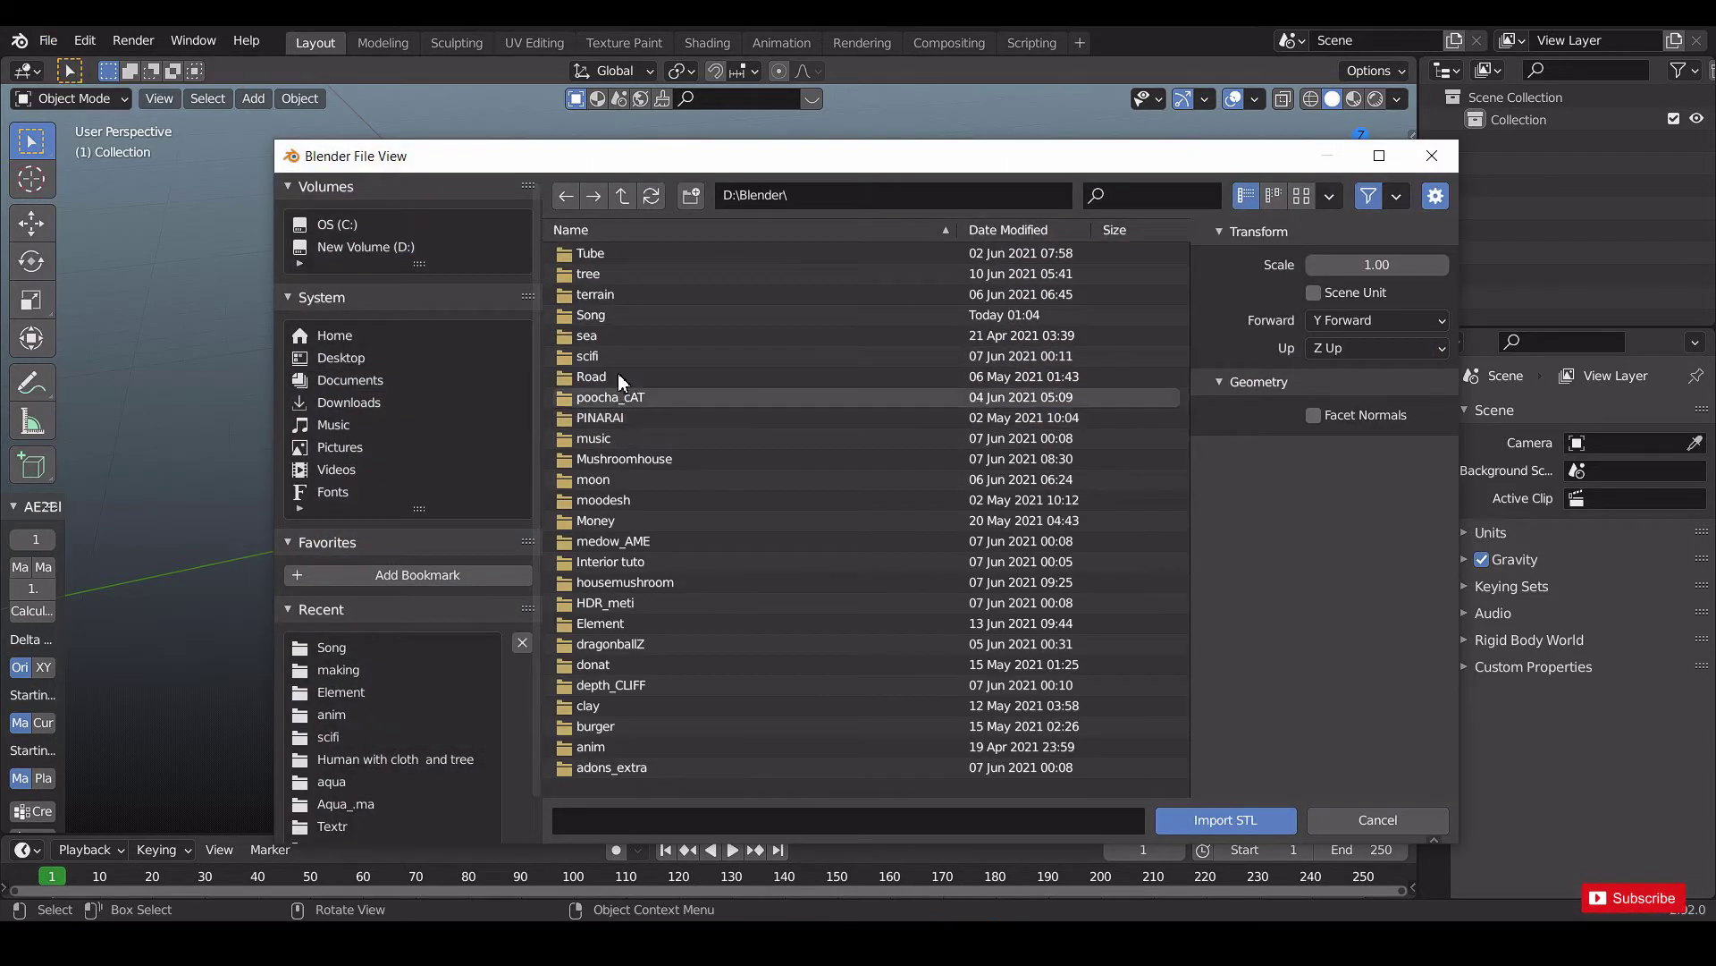
{"action": "double_click", "coordinate": [601, 319]}
{"action": "double_click", "coordinate": [615, 315]}
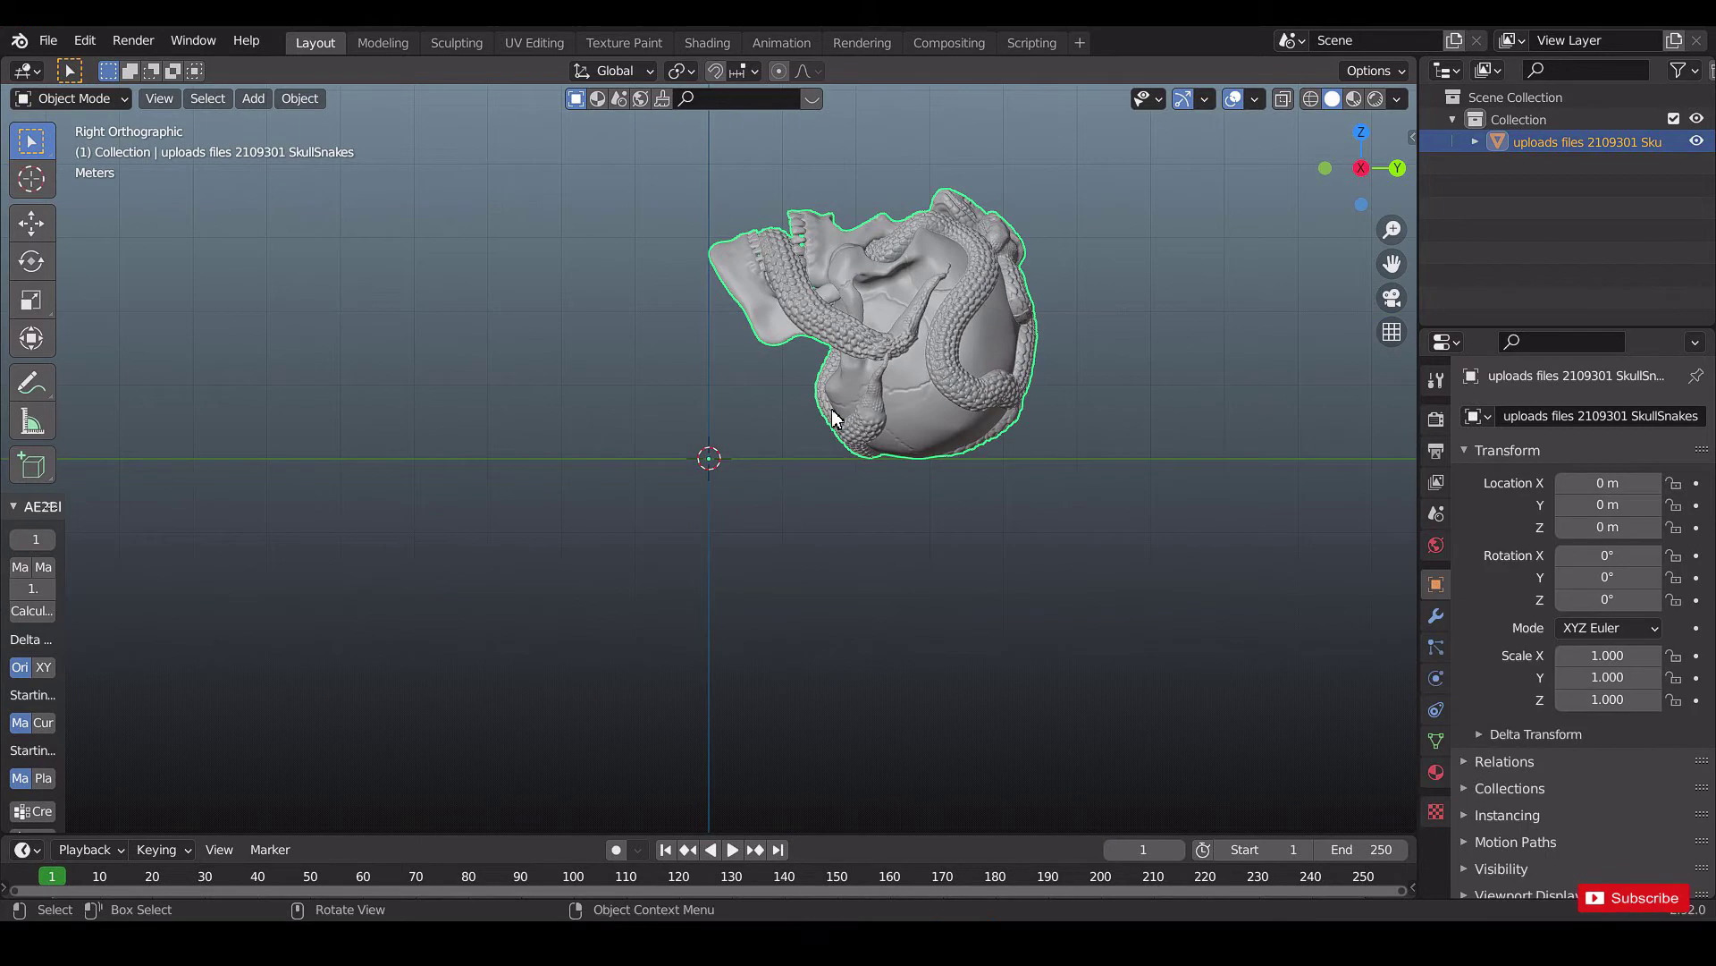
{"action": "left_click", "coordinate": [31, 261]}
{"action": "left_click_drag", "start_coordinate": [788, 427], "coordinate": [749, 390]}
{"action": "key", "text": "ctrl+z"}
Set the skull's origin to its Center of Mass (Surface).
{"action": "key", "text": "F3"}
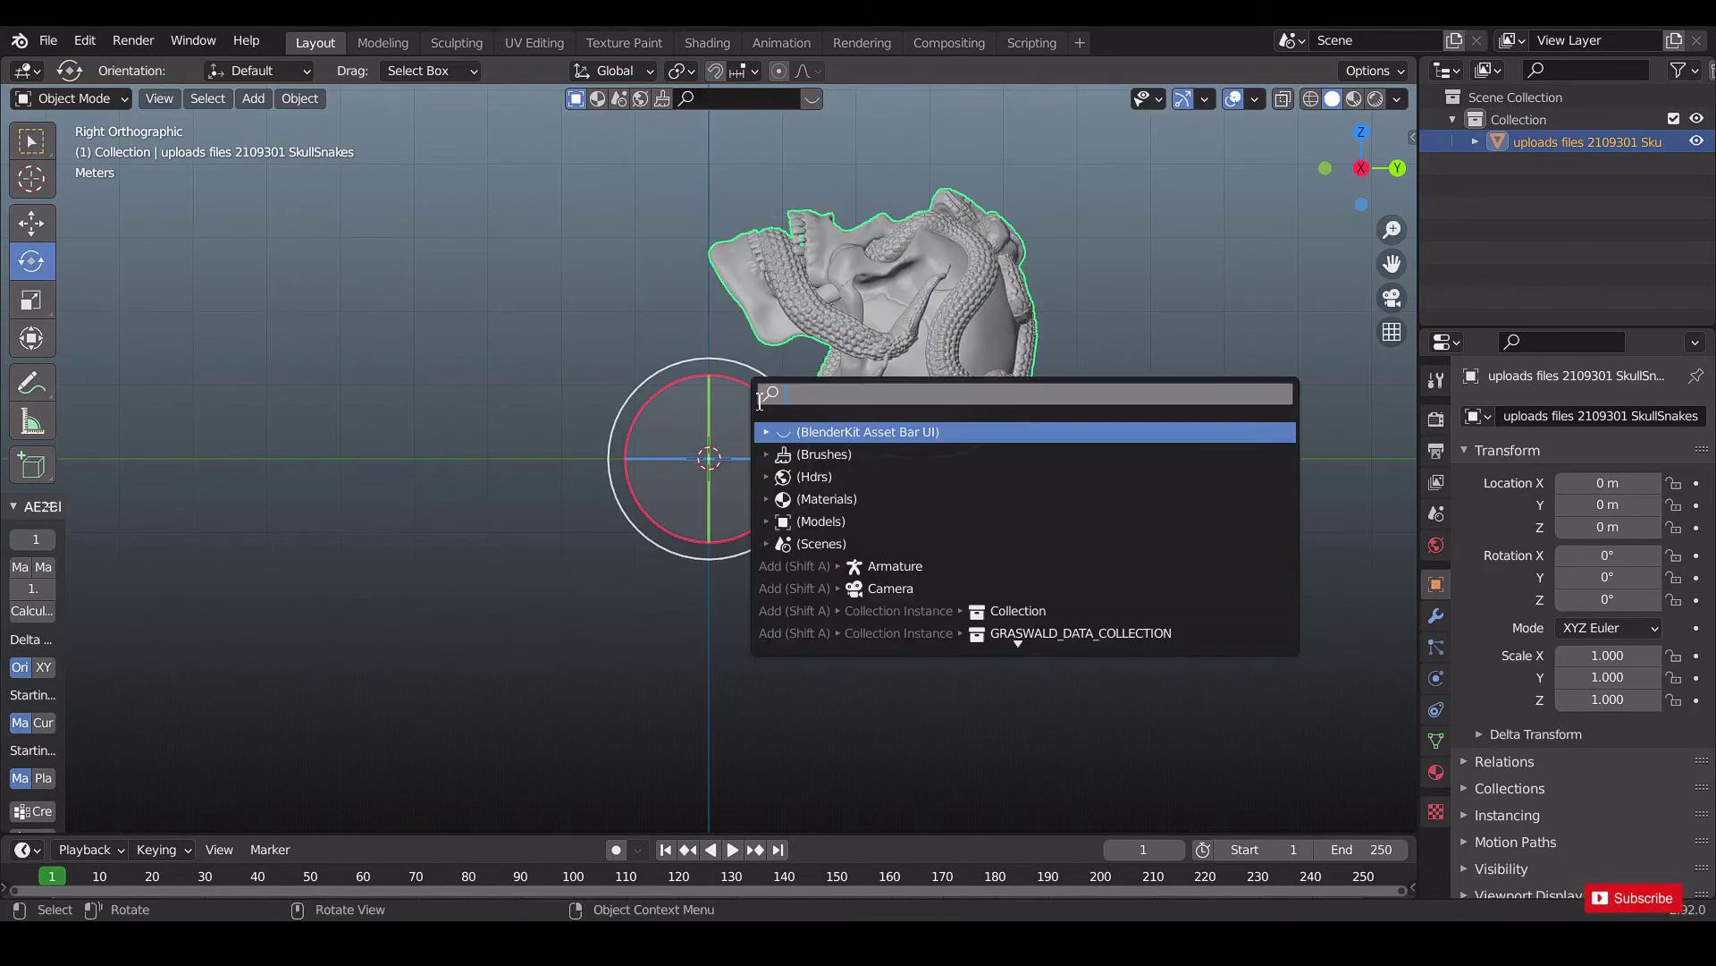
{"action": "type", "text": "cent"}
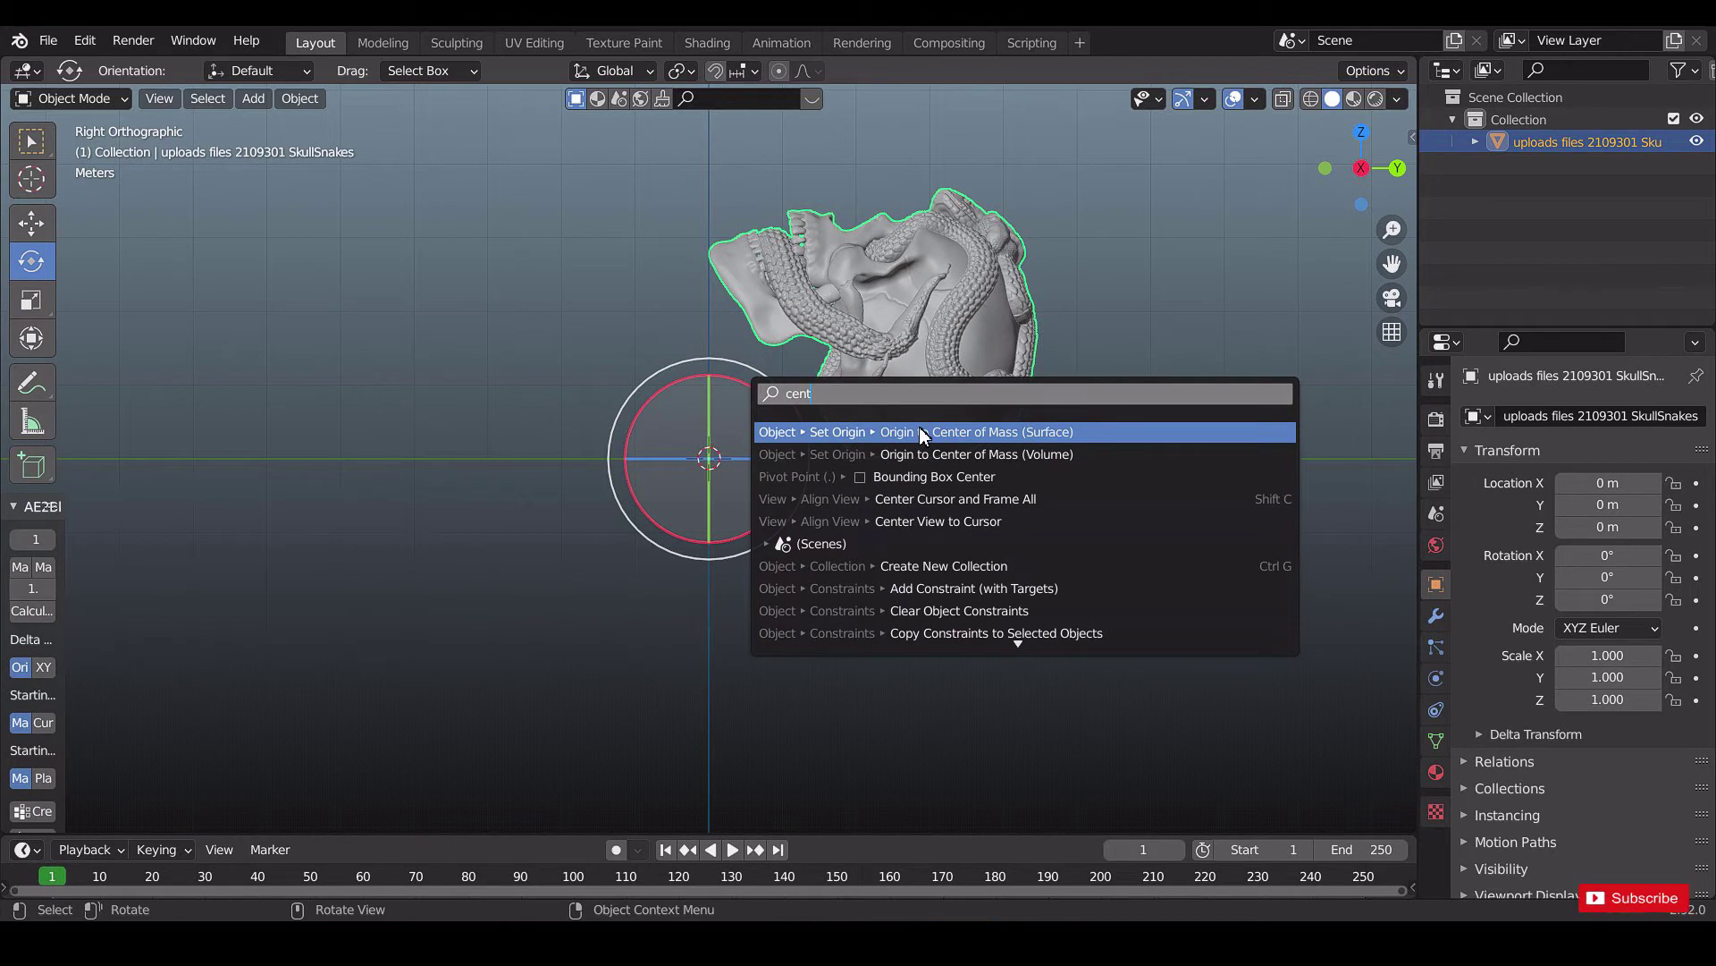
{"action": "left_click", "coordinate": [923, 435]}
Rotate the skull upright to about 49.2° on X and move it to about Y 2.61 m, Z 15.89 m.
{"action": "left_click_drag", "start_coordinate": [973, 322], "coordinate": [813, 317]}
{"action": "key", "text": "shift+space"}
{"action": "key", "text": "g"}
{"action": "left_click_drag", "start_coordinate": [733, 246], "coordinate": [738, 271]}
Refine the skull's X rotation to about 52.5° and lower it to about Z 15.695 m.
{"action": "scroll", "coordinate": [805, 393], "scroll_direction": "up", "scroll_amount": 5}
{"action": "left_click", "coordinate": [32, 261]}
{"action": "left_click_drag", "start_coordinate": [828, 219], "coordinate": [830, 219]}
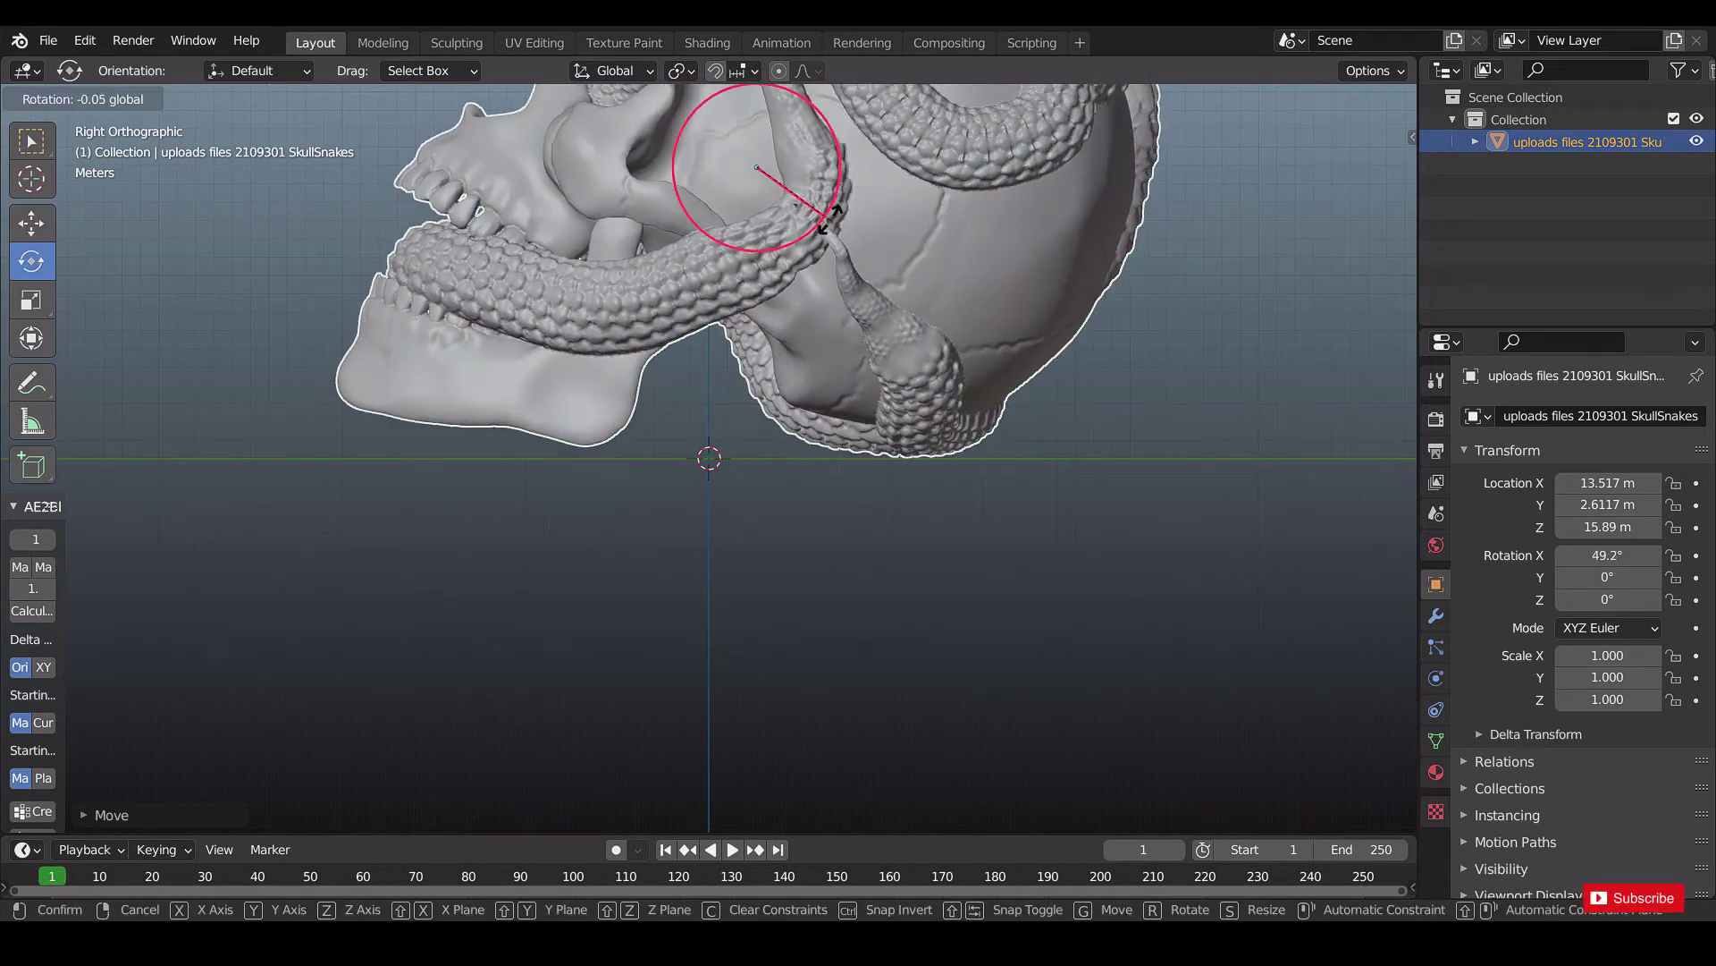
{"action": "left_click", "coordinate": [810, 213]}
{"action": "left_click_drag", "start_coordinate": [764, 134], "coordinate": [766, 138]}
Scale the skull down uniformly to about 0.207.
{"action": "scroll", "coordinate": [887, 272], "scroll_direction": "down", "scroll_amount": 5}
{"action": "middle_click_drag", "start_coordinate": [888, 272], "coordinate": [822, 420]}
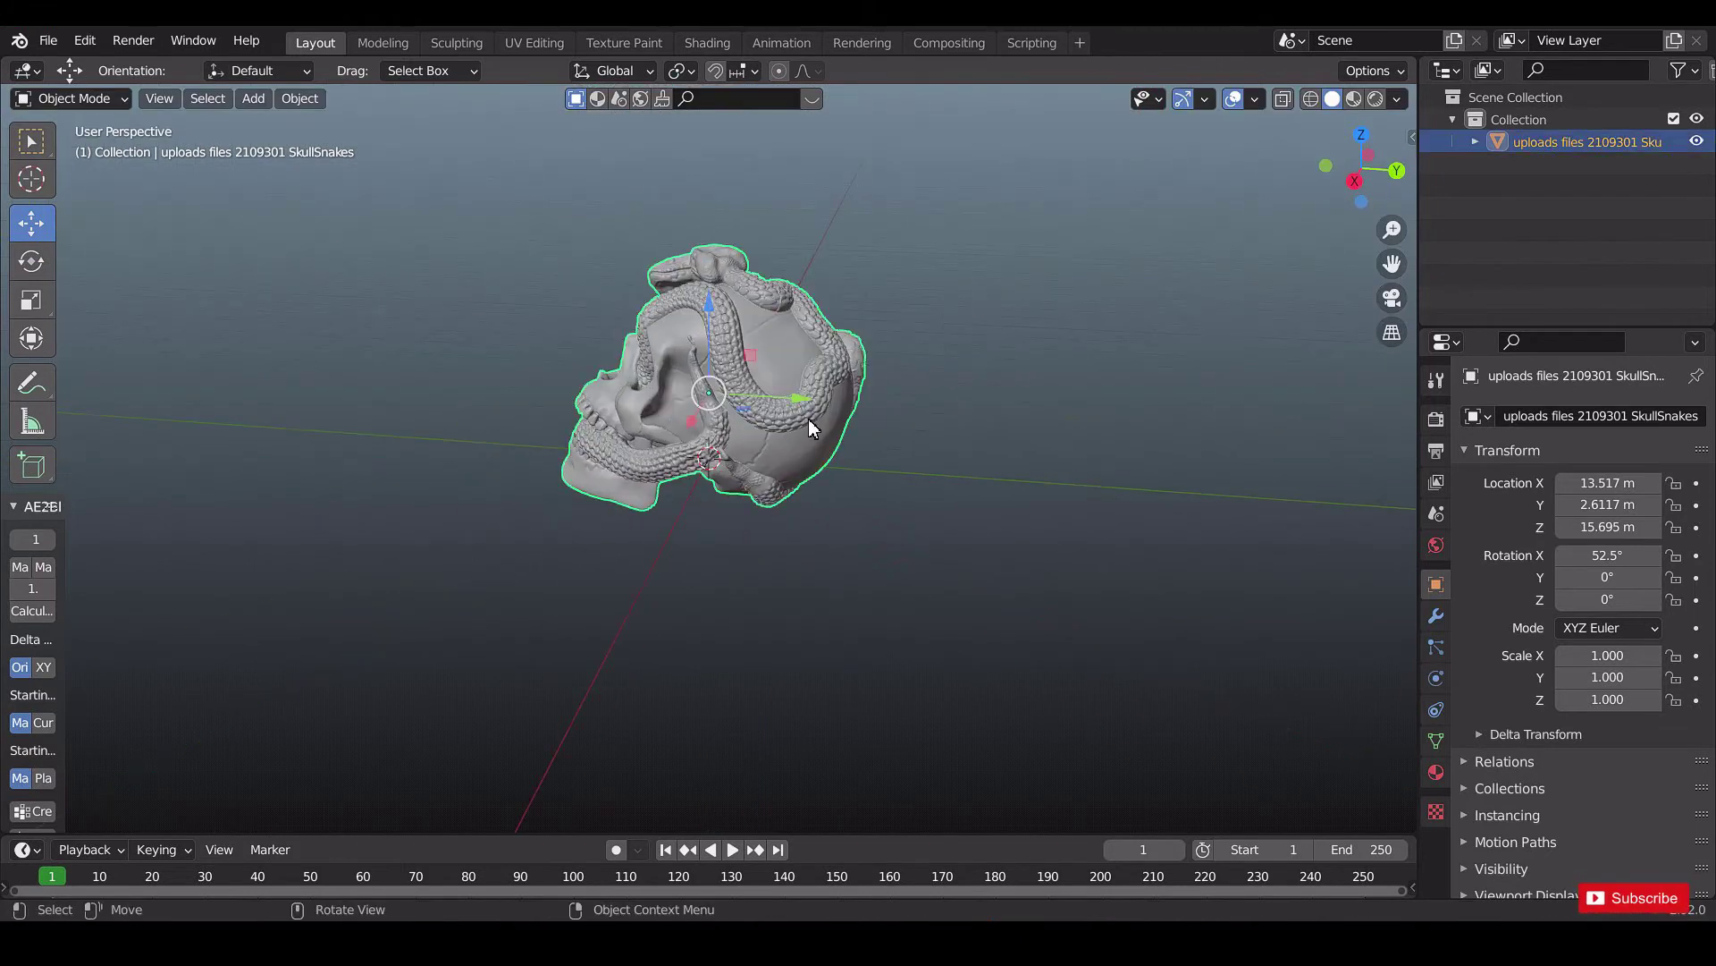
{"action": "key", "text": "s"}
{"action": "left_click", "coordinate": [721, 412]}
Move the skull in the side view to about Y 0.777 m and Z 3.265 m, near the world origin.
{"action": "key", "text": "KP_3"}
{"action": "left_click_drag", "start_coordinate": [720, 277], "coordinate": [721, 359]}
{"action": "key", "text": "KP_Decimal"}
{"action": "left_click_drag", "start_coordinate": [801, 440], "coordinate": [719, 440]}
{"action": "left_click_drag", "start_coordinate": [636, 357], "coordinate": [636, 366]}
{"action": "scroll", "coordinate": [851, 553], "scroll_direction": "down", "scroll_amount": 4}
Center the skull sideways at about X -0.015 m and deselect it.
{"action": "middle_click_drag", "start_coordinate": [641, 371], "coordinate": [885, 599]}
{"action": "left_click_drag", "start_coordinate": [765, 483], "coordinate": [674, 503]}
{"action": "left_click", "coordinate": [662, 572]}
Add a plane mesh under the skull and scale it up uniformly to about 44.286 as a floor.
{"action": "middle_click_drag", "start_coordinate": [662, 572], "coordinate": [904, 479]}
{"action": "scroll", "coordinate": [846, 508], "scroll_direction": "up", "scroll_amount": 5}
{"action": "key", "text": "shift+a"}
{"action": "mouse_move", "coordinate": [904, 446]}
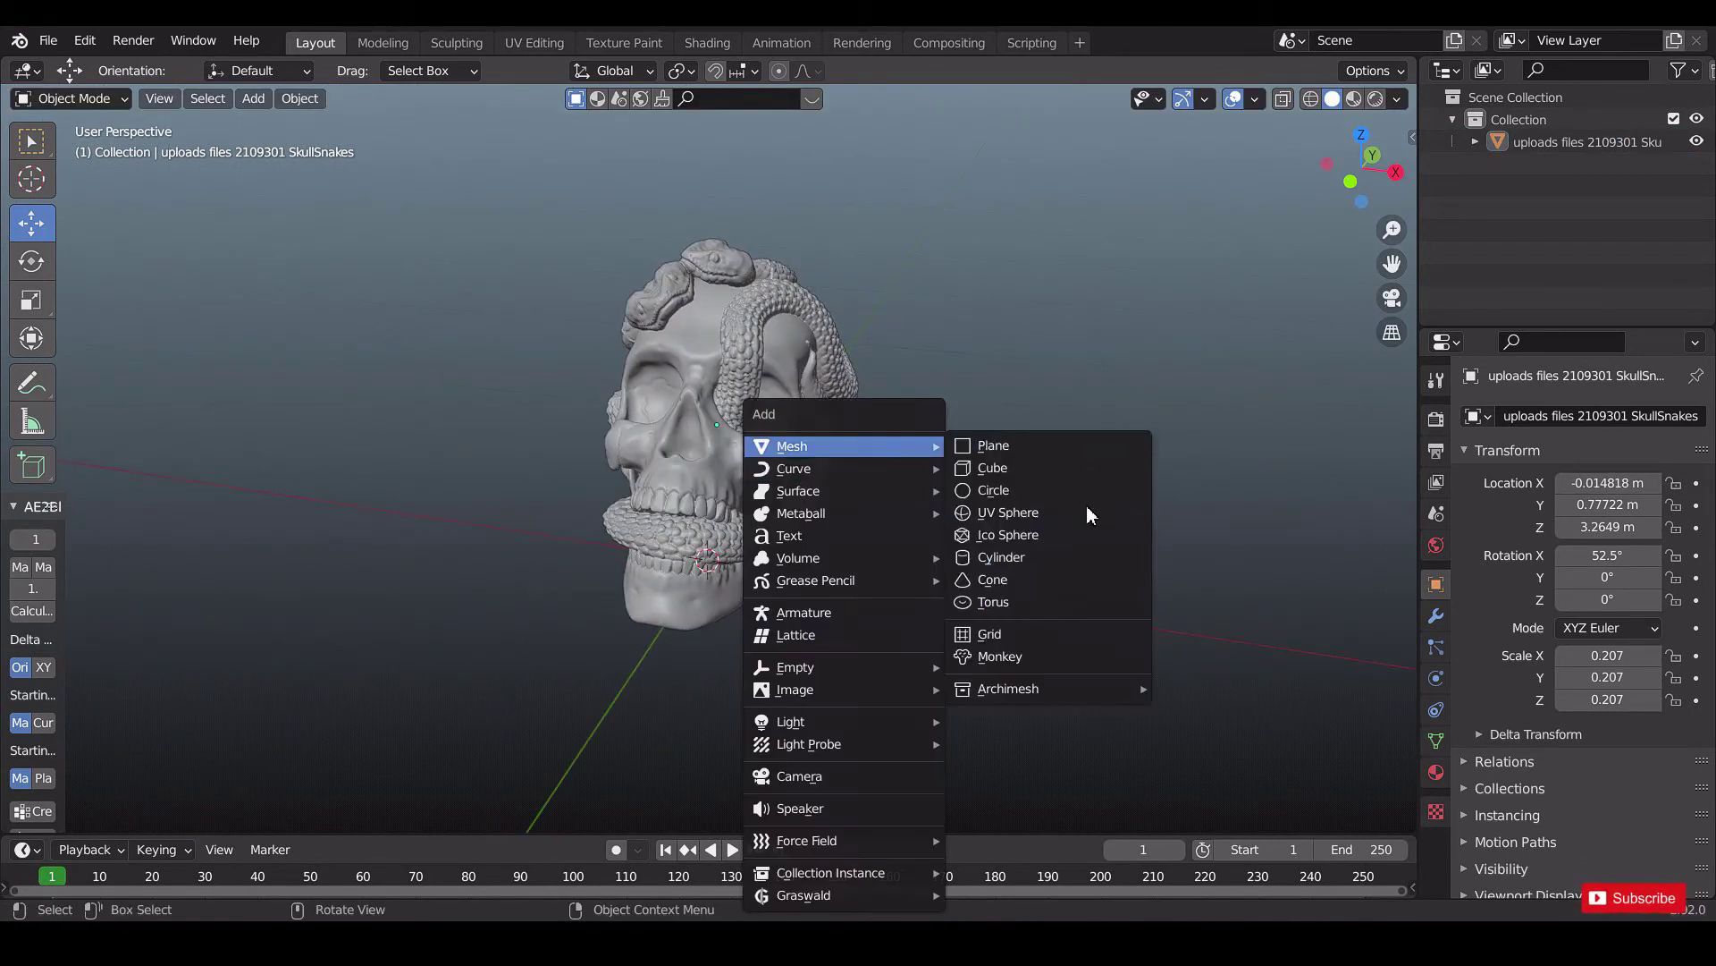
{"action": "left_click", "coordinate": [1046, 446]}
{"action": "middle_click_drag", "start_coordinate": [759, 576], "coordinate": [1128, 579]}
{"action": "left_click", "coordinate": [31, 299]}
{"action": "left_click_drag", "start_coordinate": [693, 615], "coordinate": [97, 758]}
{"action": "middle_click_drag", "start_coordinate": [961, 565], "coordinate": [784, 562]}
{"action": "left_click_drag", "start_coordinate": [737, 556], "coordinate": [785, 565]}
{"action": "left_click", "coordinate": [833, 230]}
Extrude the plane's edge behind the skull upward in Edit Mode to form a backdrop wall.
{"action": "middle_click_drag", "start_coordinate": [833, 229], "coordinate": [885, 465]}
{"action": "scroll", "coordinate": [885, 465], "scroll_direction": "up", "scroll_amount": 1}
{"action": "middle_click_drag", "start_coordinate": [885, 465], "coordinate": [753, 351]}
{"action": "left_click", "coordinate": [753, 357]}
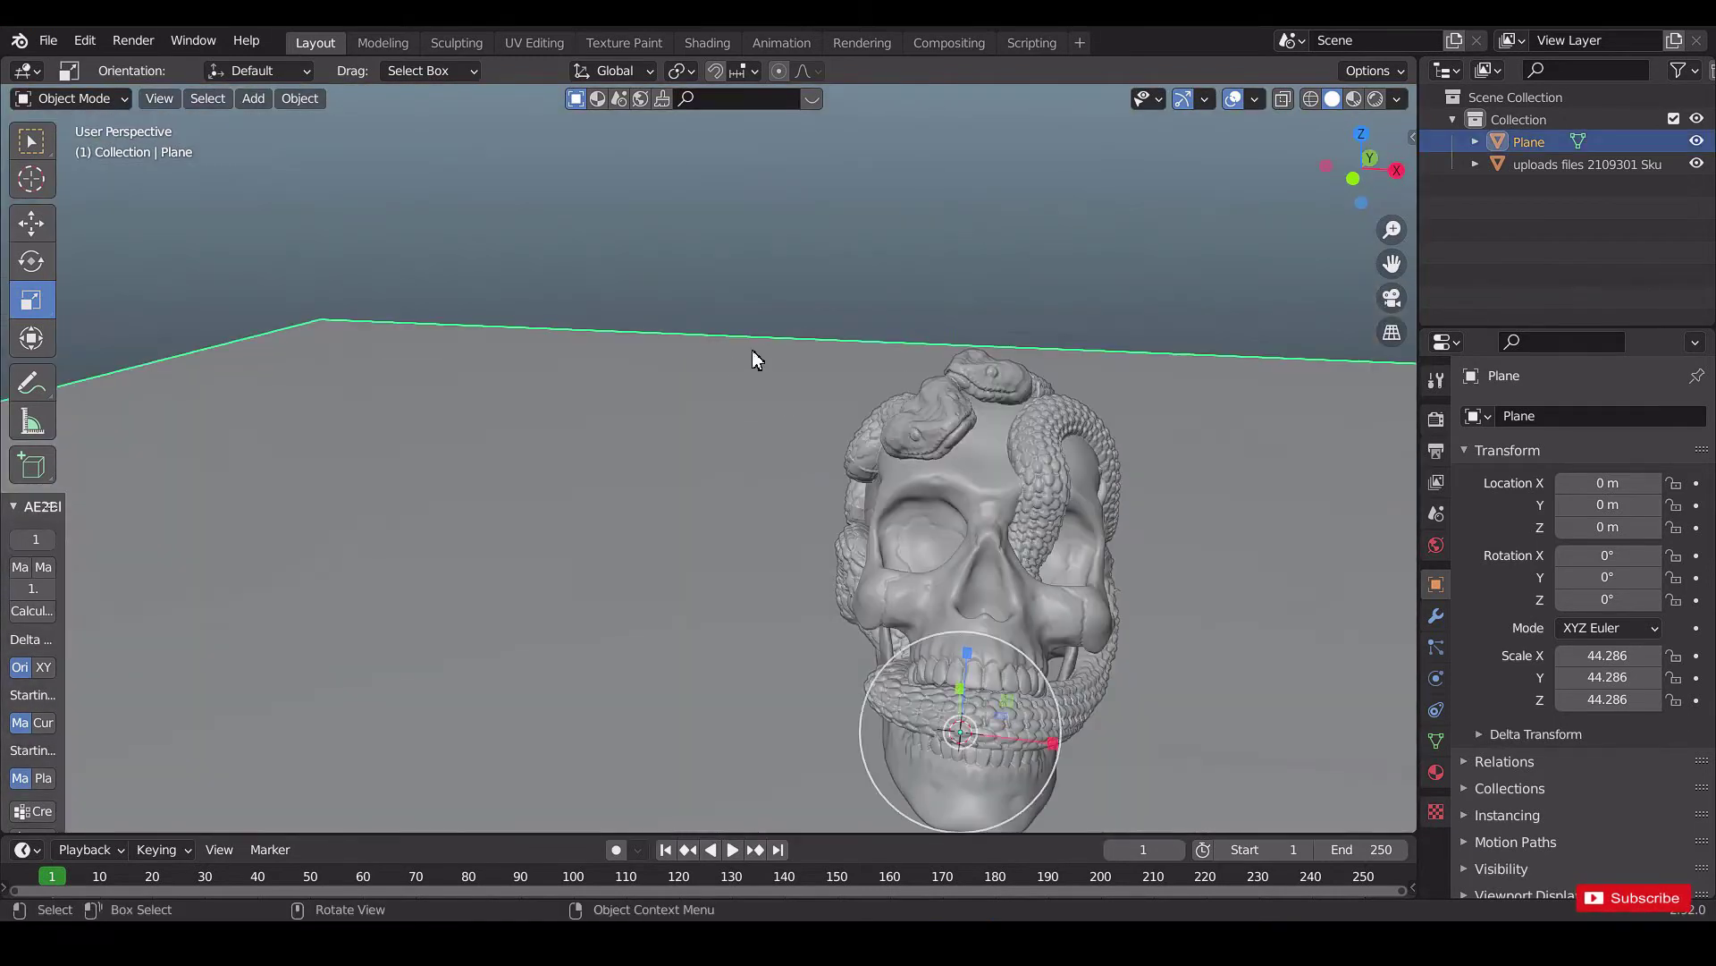
{"action": "left_click", "coordinate": [71, 98]}
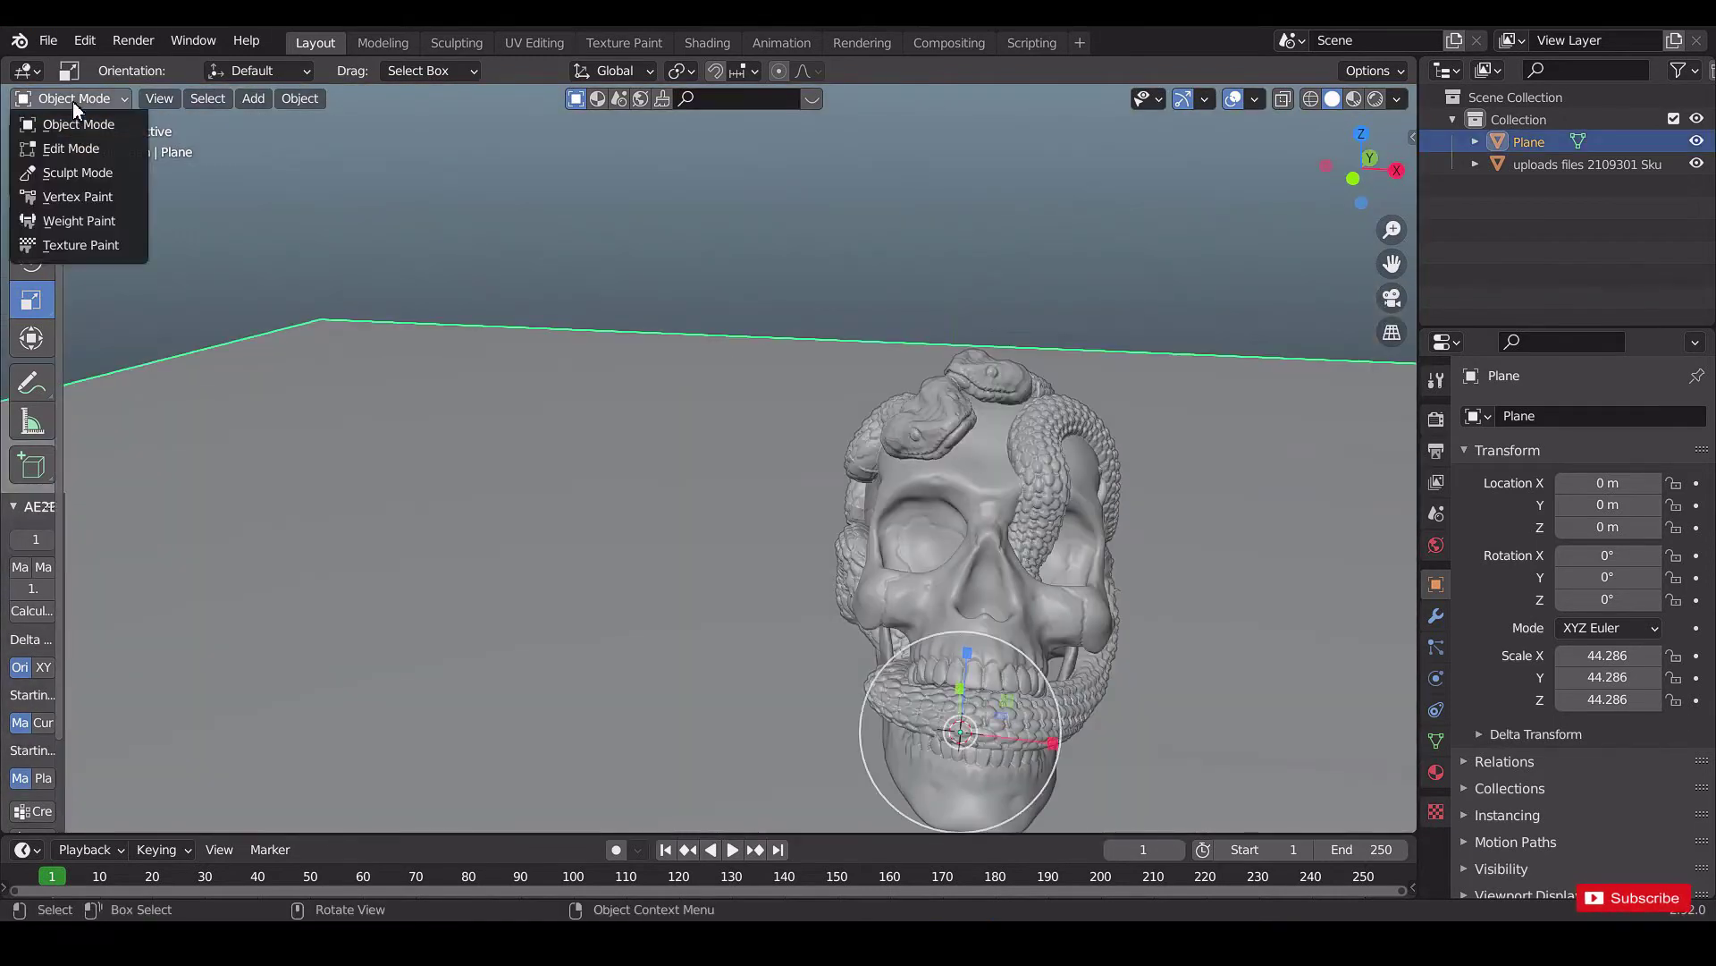
{"action": "left_click", "coordinate": [69, 149]}
{"action": "left_click", "coordinate": [760, 345]}
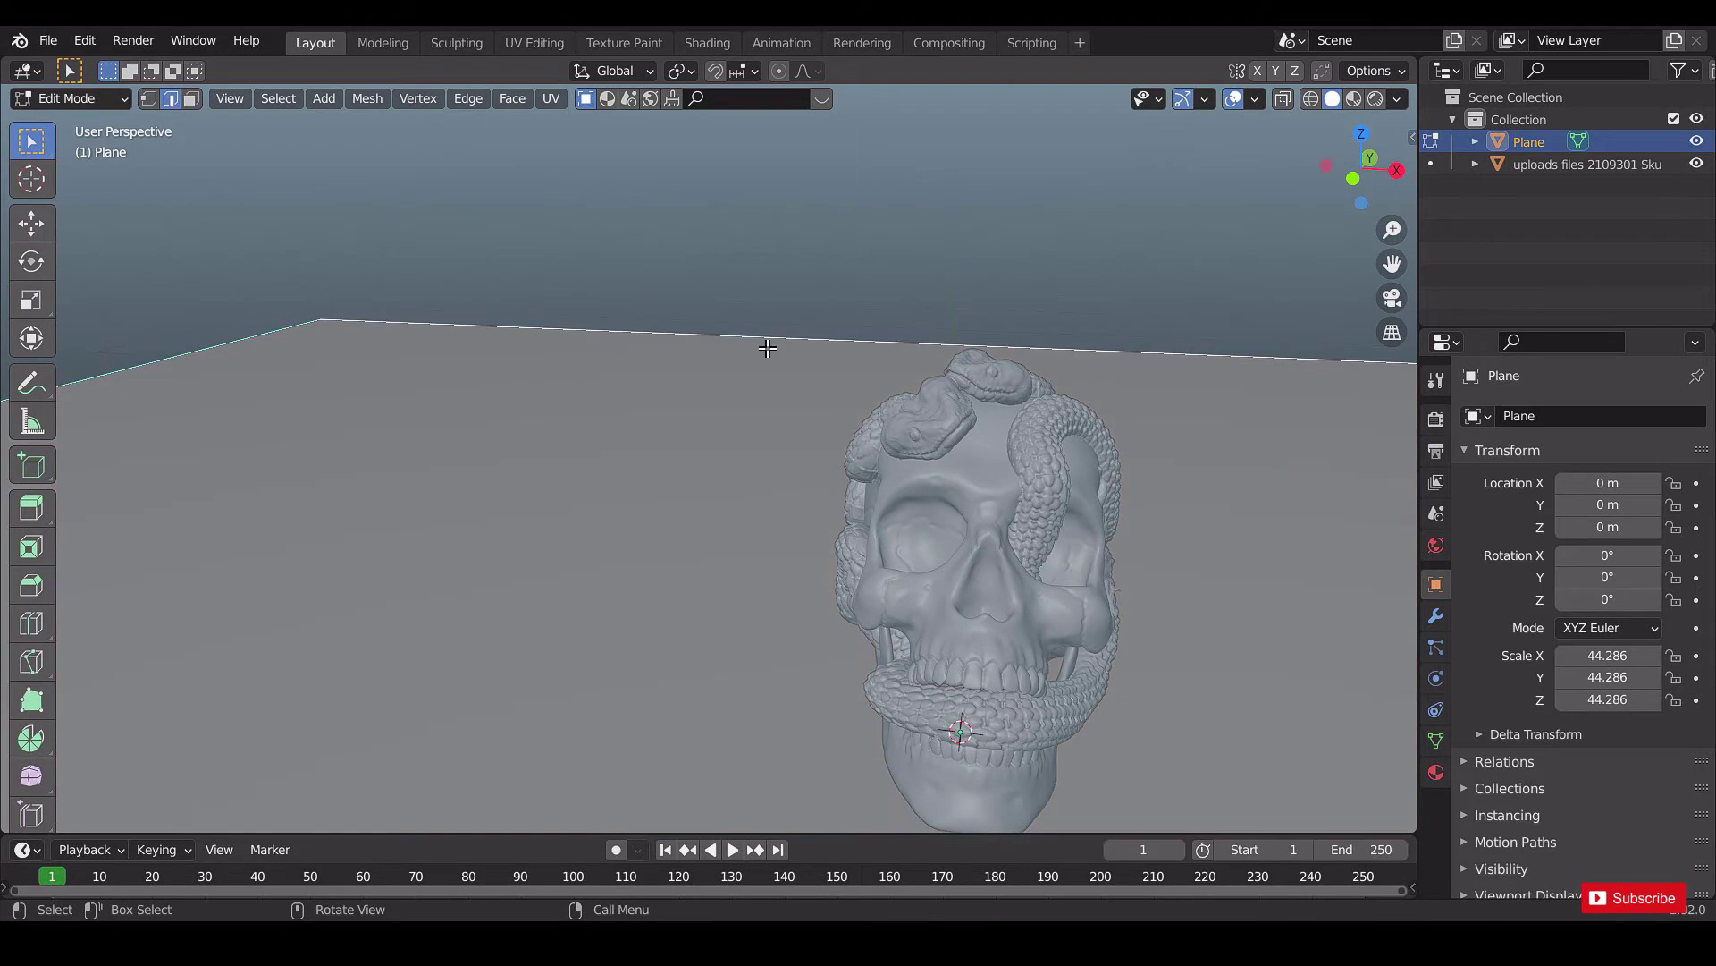
{"action": "scroll", "coordinate": [800, 345], "scroll_direction": "down", "scroll_amount": 2}
{"action": "scroll", "coordinate": [706, 396], "scroll_direction": "down", "scroll_amount": 2}
{"action": "key", "text": "c"}
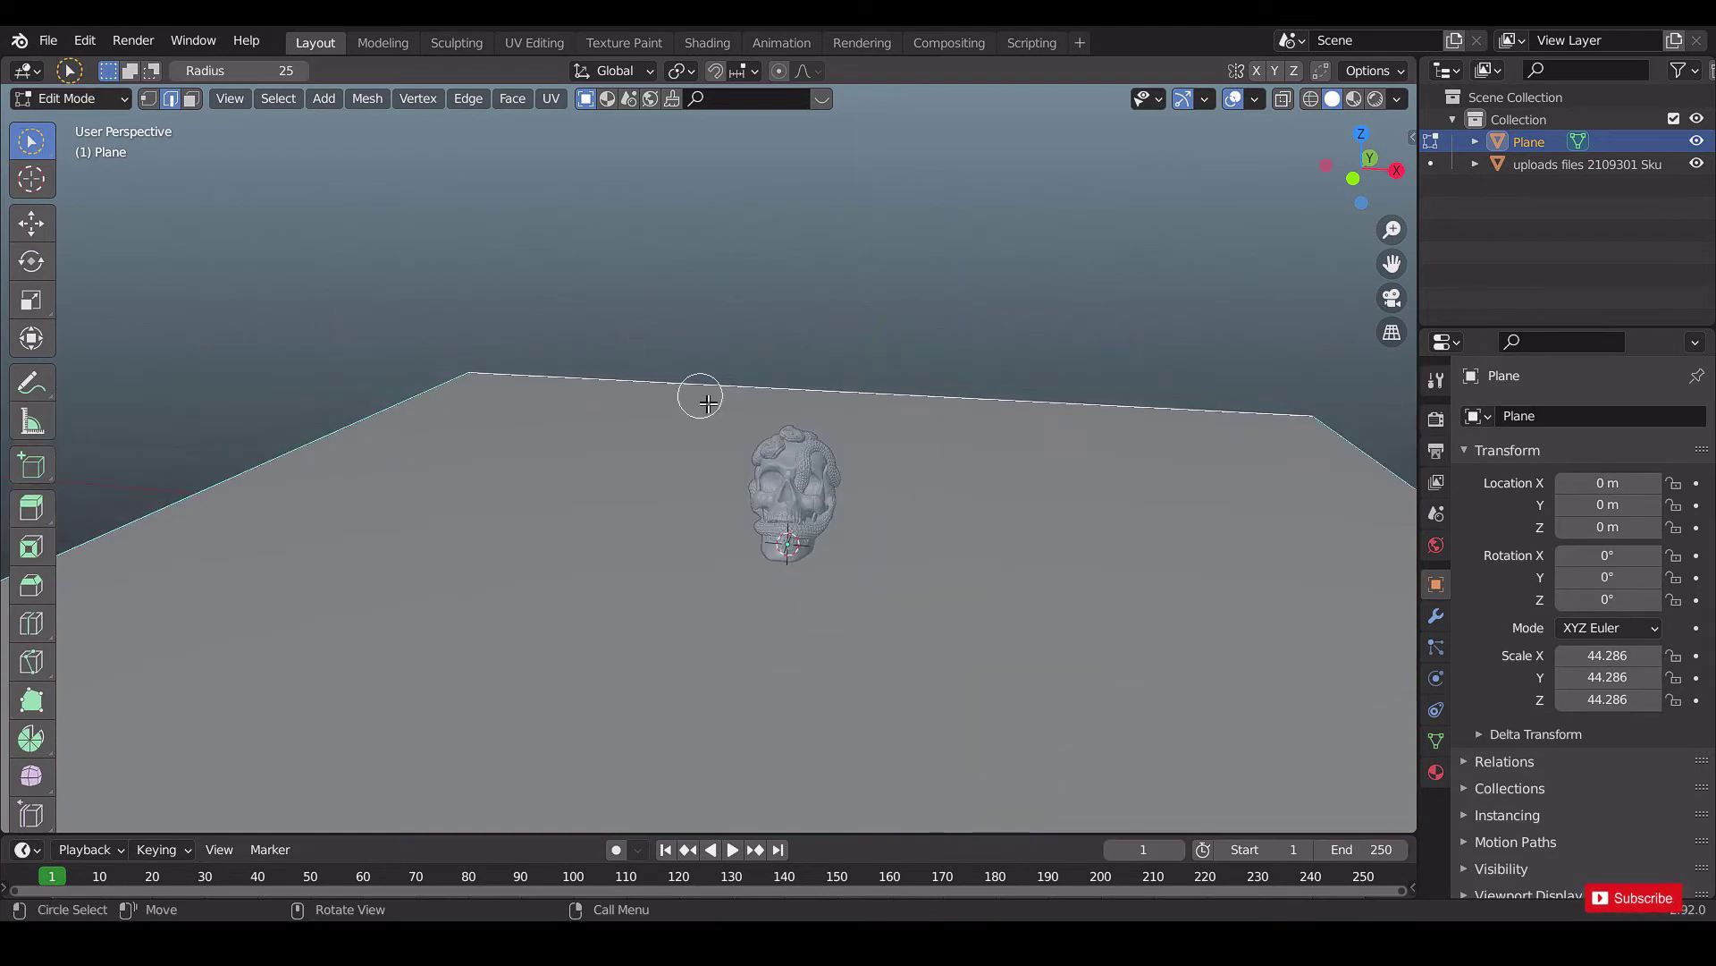
{"action": "left_click", "coordinate": [31, 223]}
{"action": "key", "text": "e"}
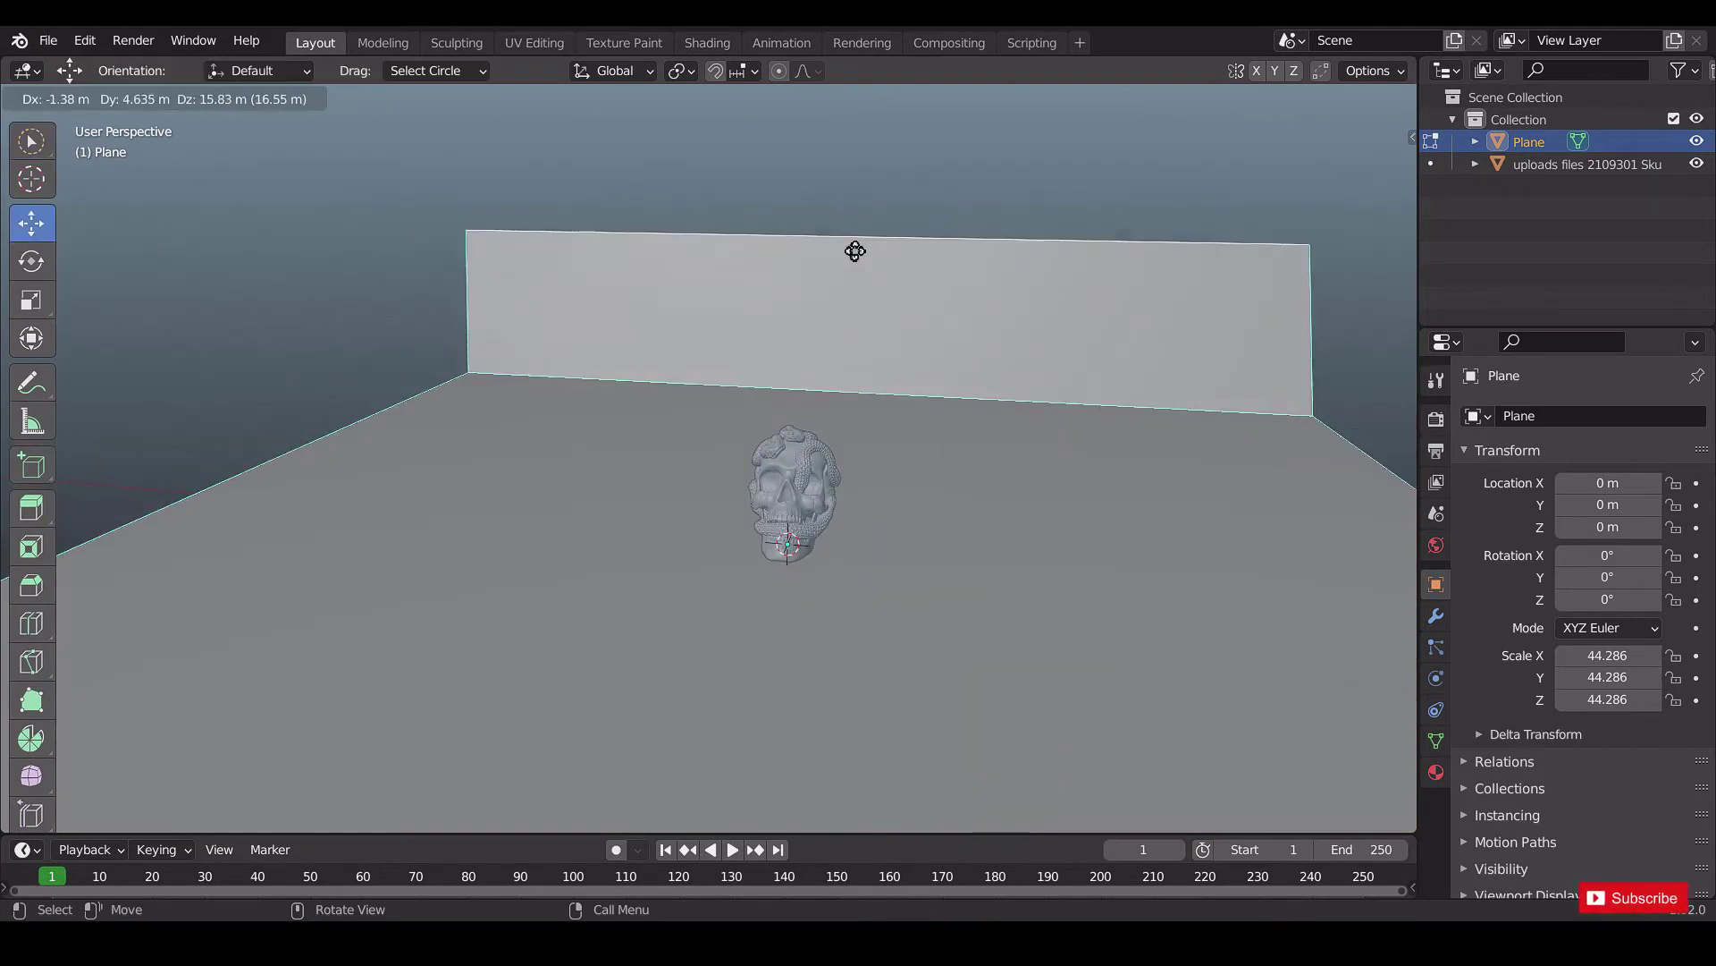
{"action": "left_click", "coordinate": [880, 103]}
Bevel the edge between floor and wall with a width of about 0.362 m and 35 segments.
{"action": "middle_click_drag", "start_coordinate": [1008, 334], "coordinate": [1033, 500]}
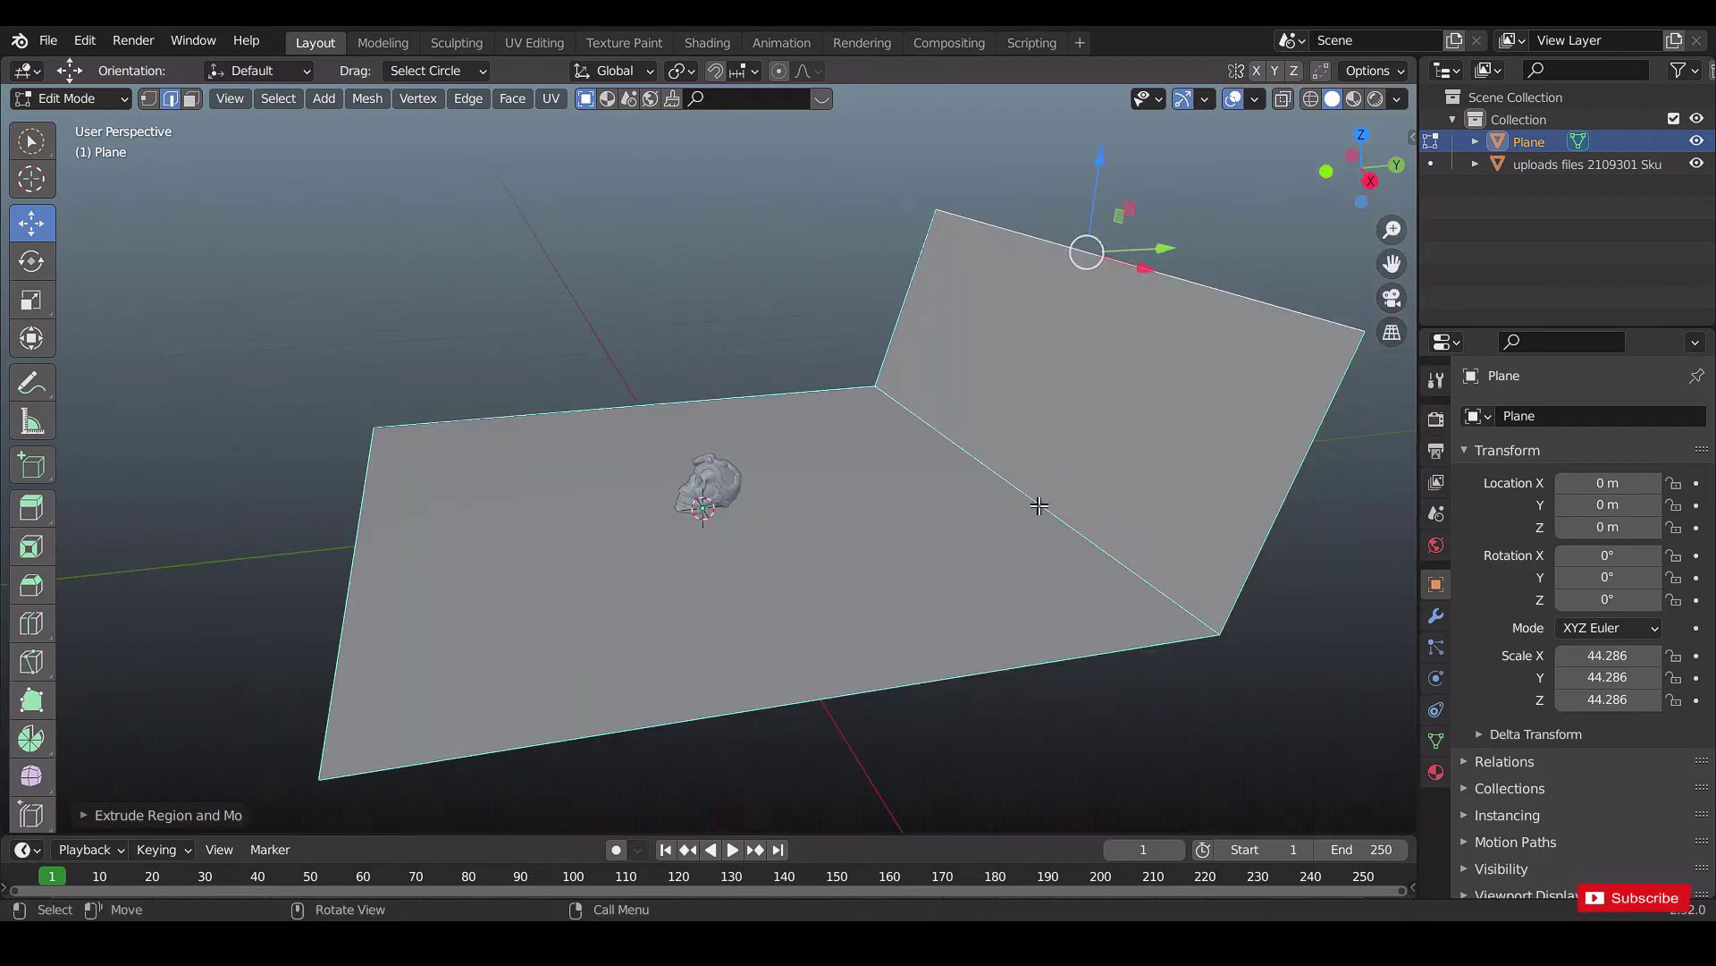
{"action": "left_click", "coordinate": [1000, 471]}
{"action": "key", "text": "ctrl+b"}
{"action": "left_click", "coordinate": [1160, 449]}
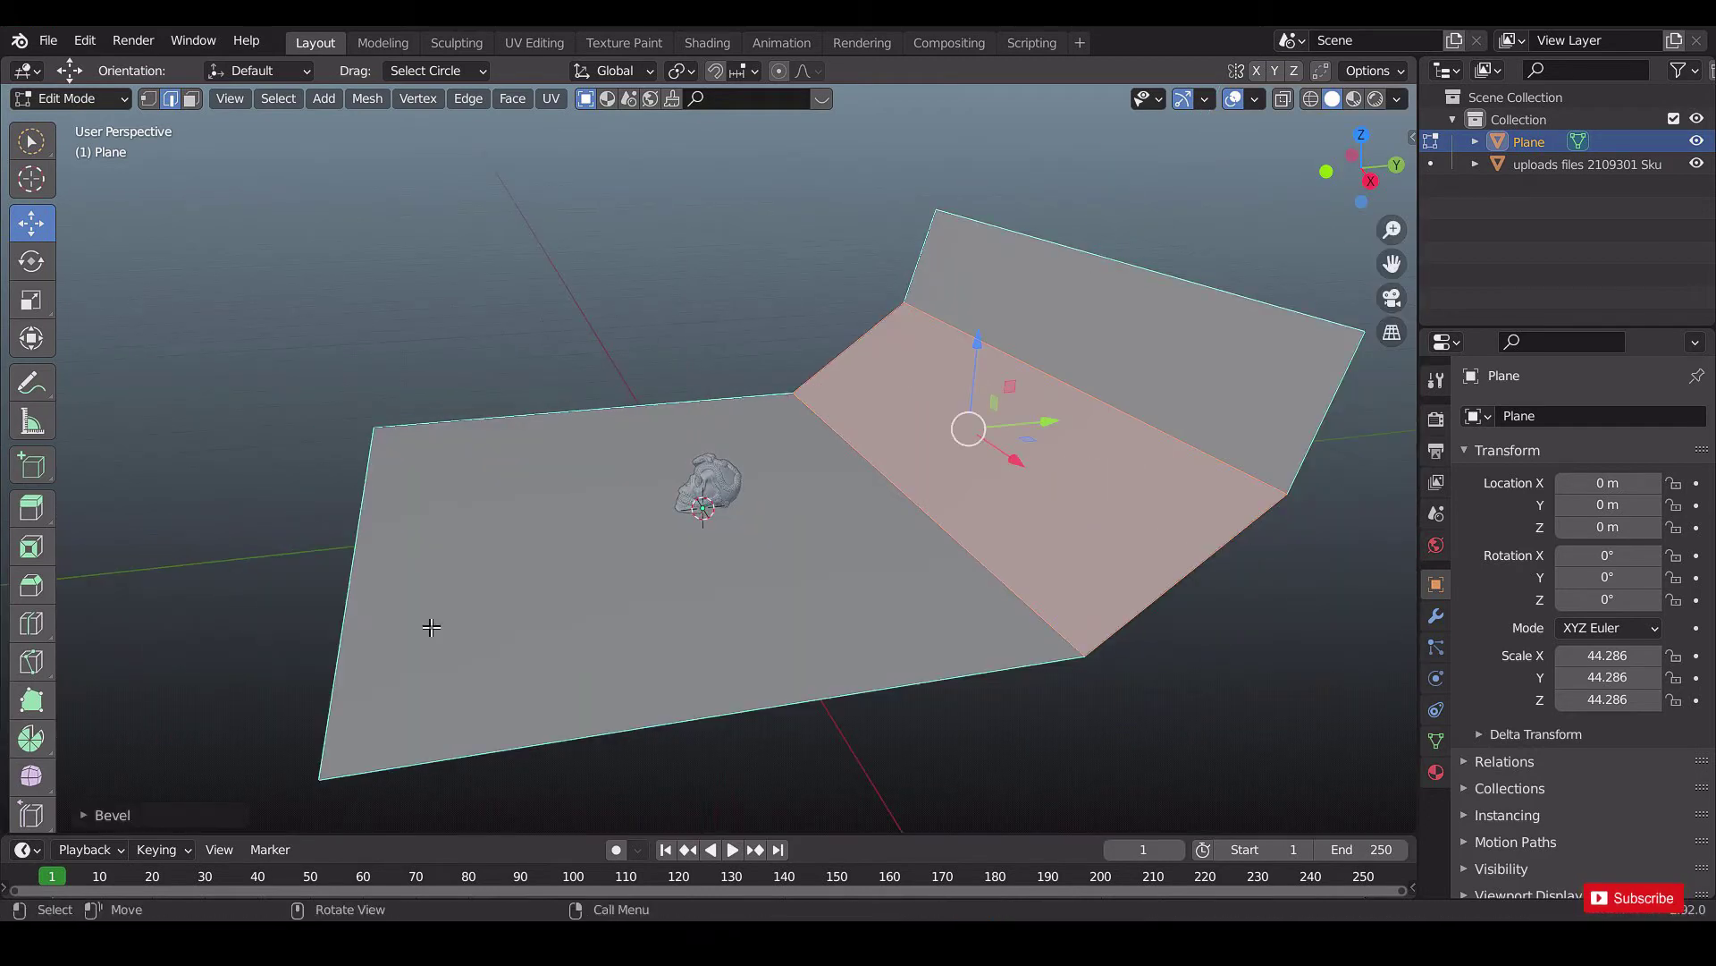
{"action": "left_click", "coordinate": [223, 812]}
{"action": "left_click_drag", "start_coordinate": [288, 499], "coordinate": [367, 499]}
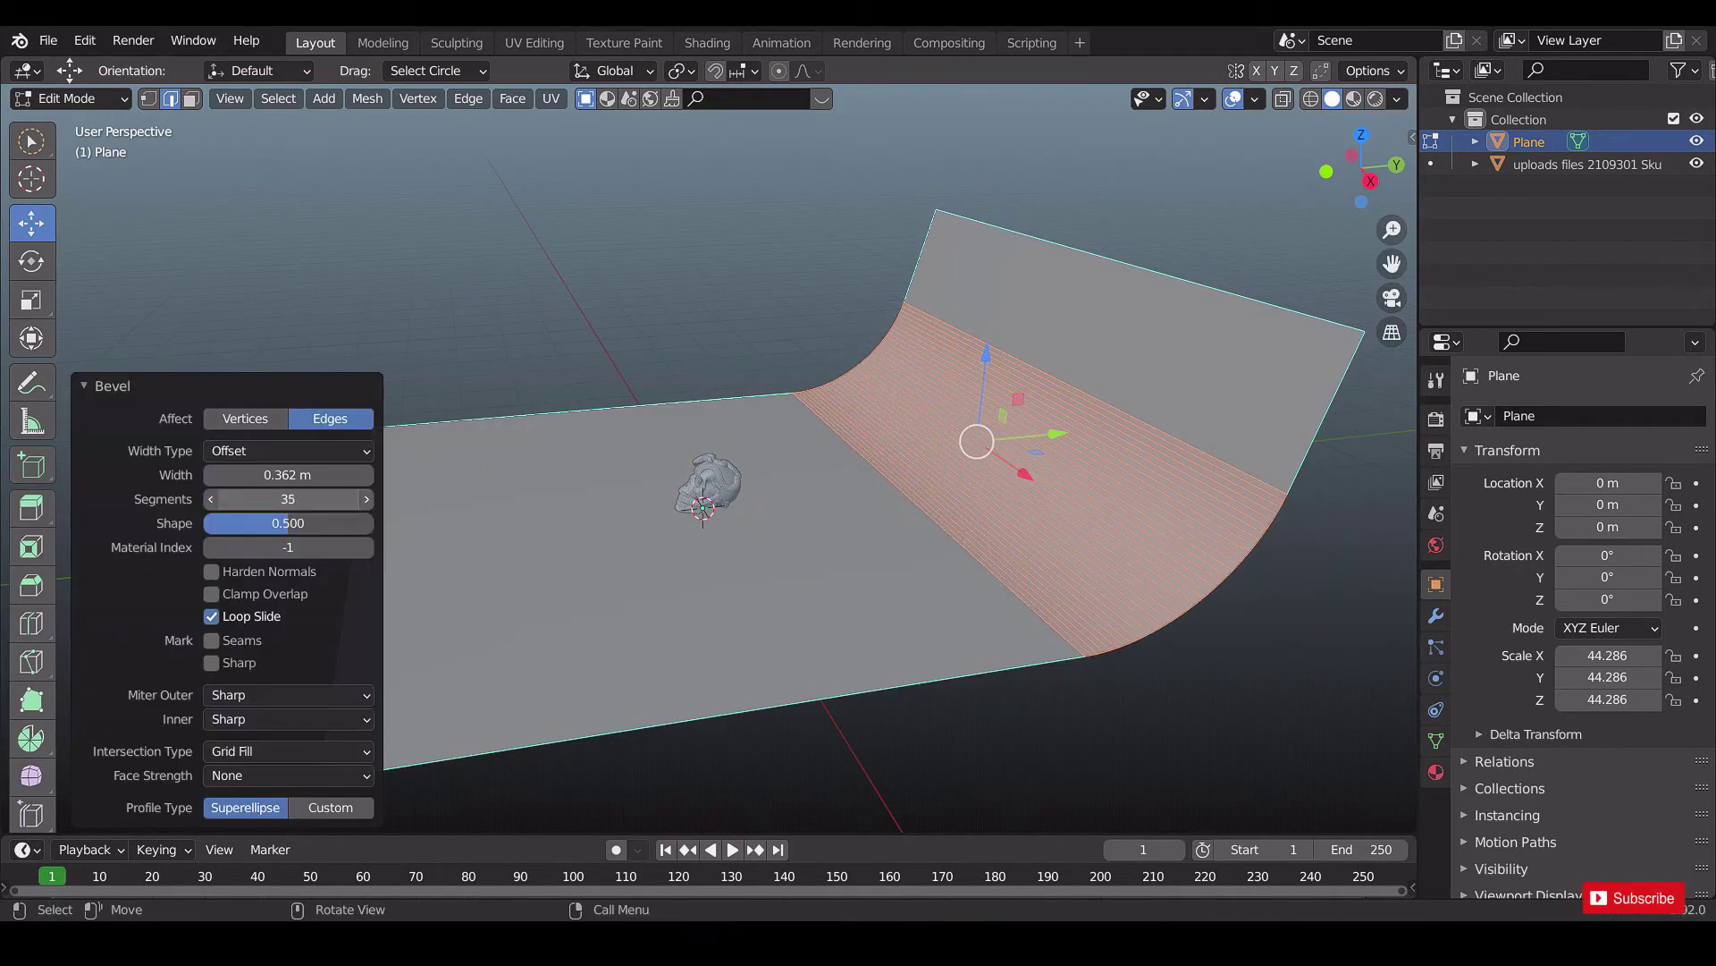
Return to Object Mode and shade the curved backdrop smooth.
{"action": "key", "text": "Tab"}
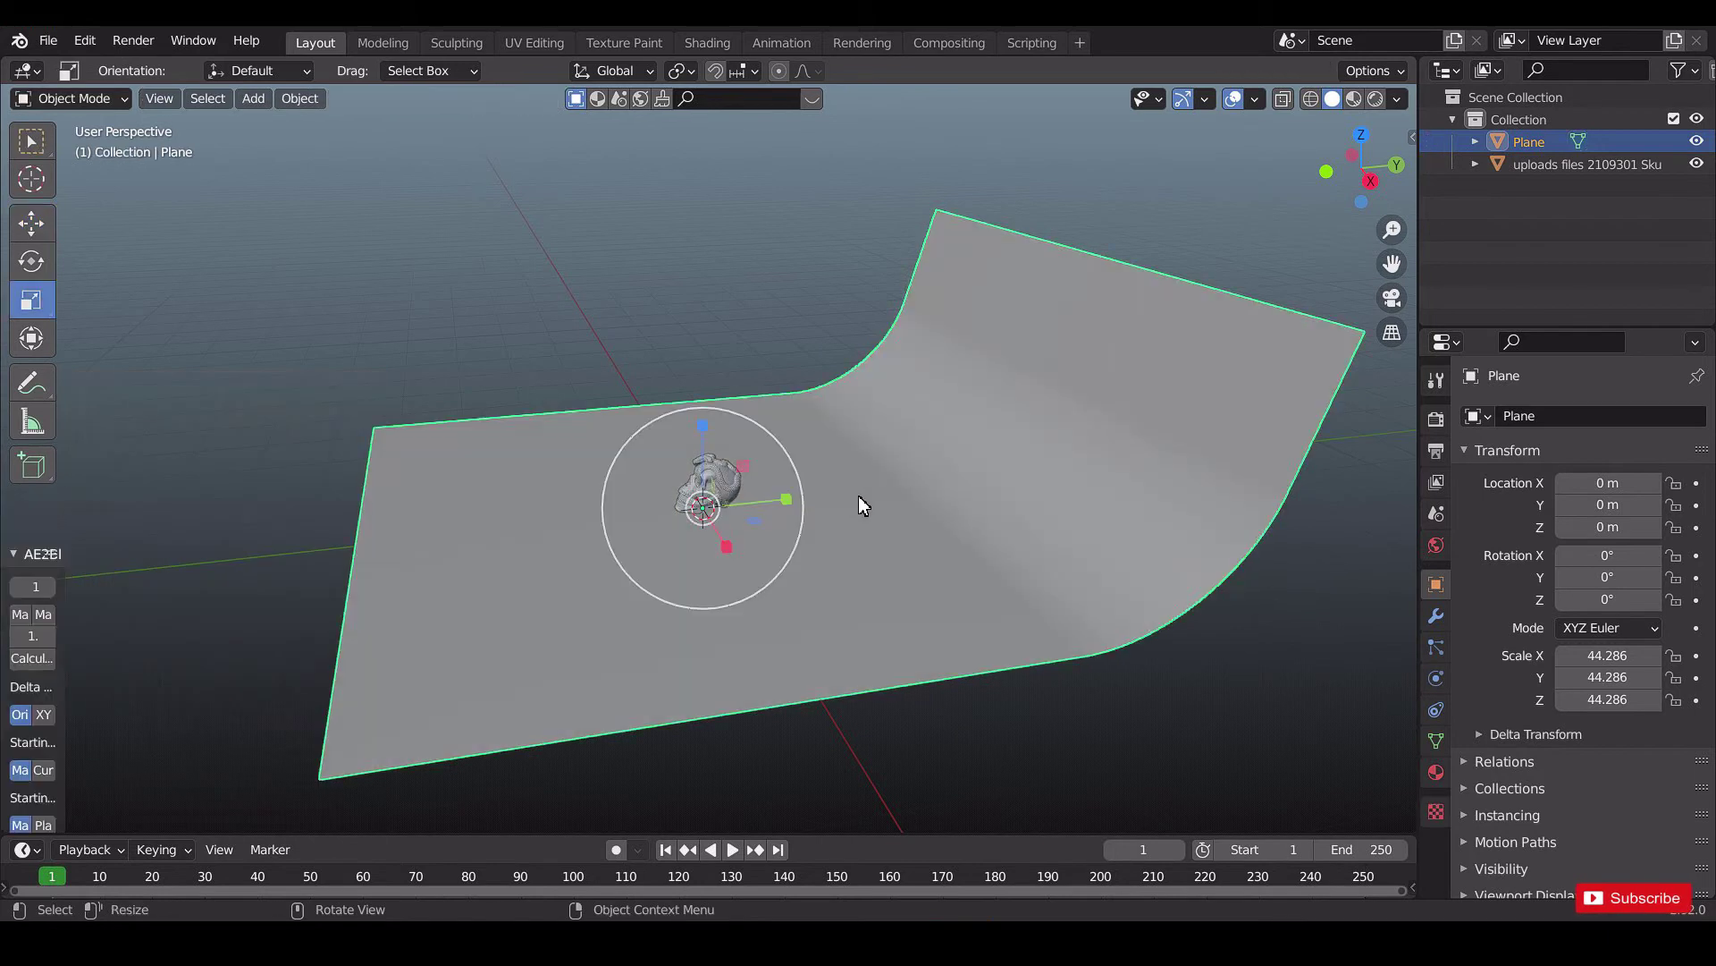
{"action": "right_click", "coordinate": [974, 421]}
{"action": "left_click", "coordinate": [979, 417]}
Move the backdrop along Y to about -21.686 m.
{"action": "middle_click_drag", "start_coordinate": [1086, 440], "coordinate": [549, 384]}
{"action": "left_click", "coordinate": [31, 223]}
{"action": "left_click_drag", "start_coordinate": [781, 506], "coordinate": [628, 498]}
{"action": "middle_click_drag", "start_coordinate": [627, 497], "coordinate": [866, 469]}
{"action": "scroll", "coordinate": [872, 470], "scroll_direction": "up", "scroll_amount": 4}
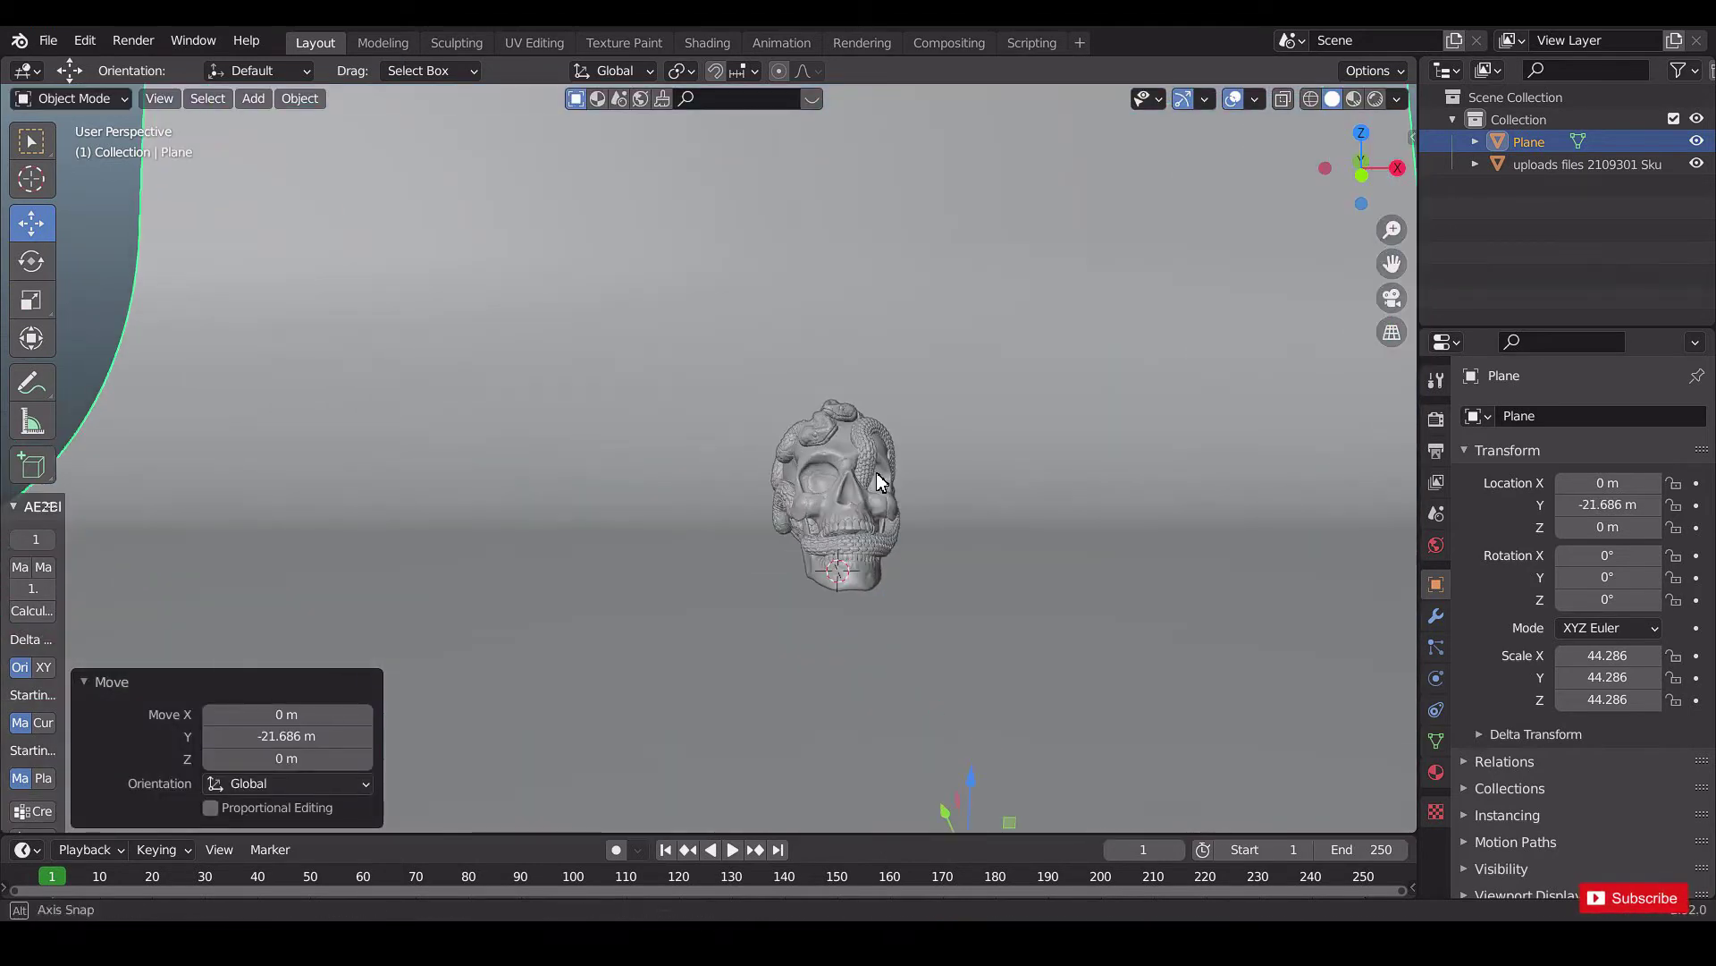
Add a camera and place it in front of the skull at about Y -11.587 m, Z 5.896 m.
{"action": "key", "text": "shift+a"}
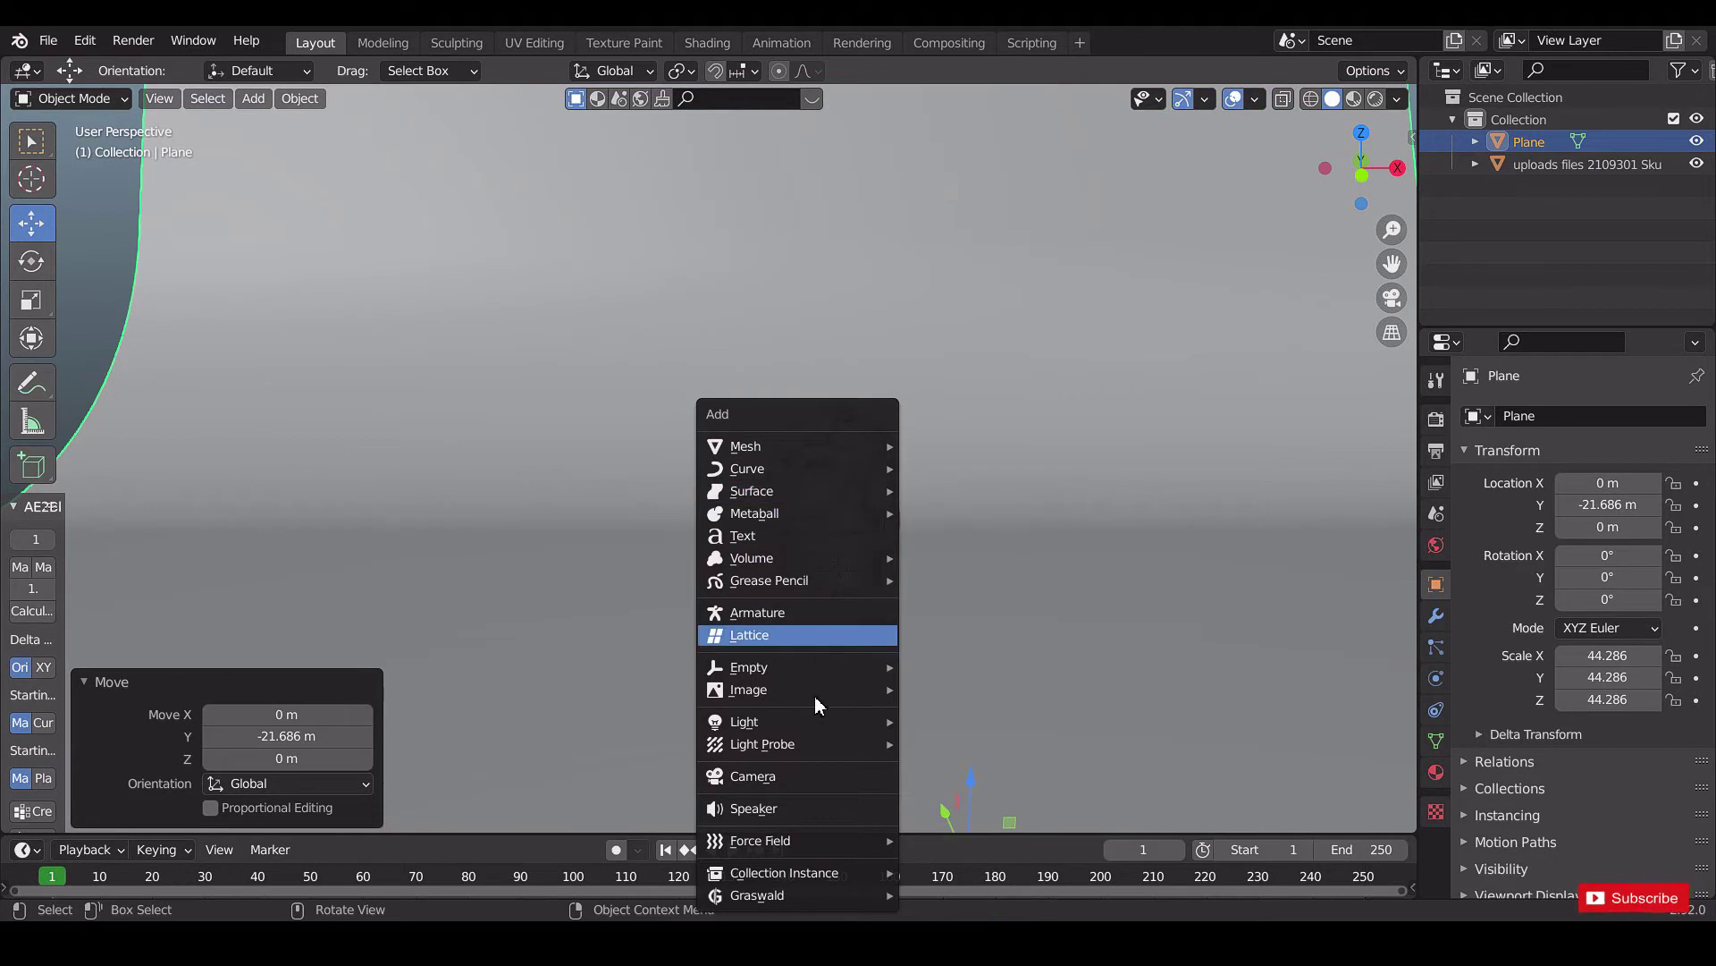
{"action": "left_click", "coordinate": [778, 777]}
{"action": "scroll", "coordinate": [931, 616], "scroll_direction": "down", "scroll_amount": 1}
{"action": "middle_click_drag", "start_coordinate": [912, 609], "coordinate": [727, 681]}
{"action": "left_click_drag", "start_coordinate": [784, 615], "coordinate": [510, 659]}
{"action": "middle_click_drag", "start_coordinate": [511, 658], "coordinate": [543, 565]}
{"action": "left_click_drag", "start_coordinate": [404, 545], "coordinate": [409, 525]}
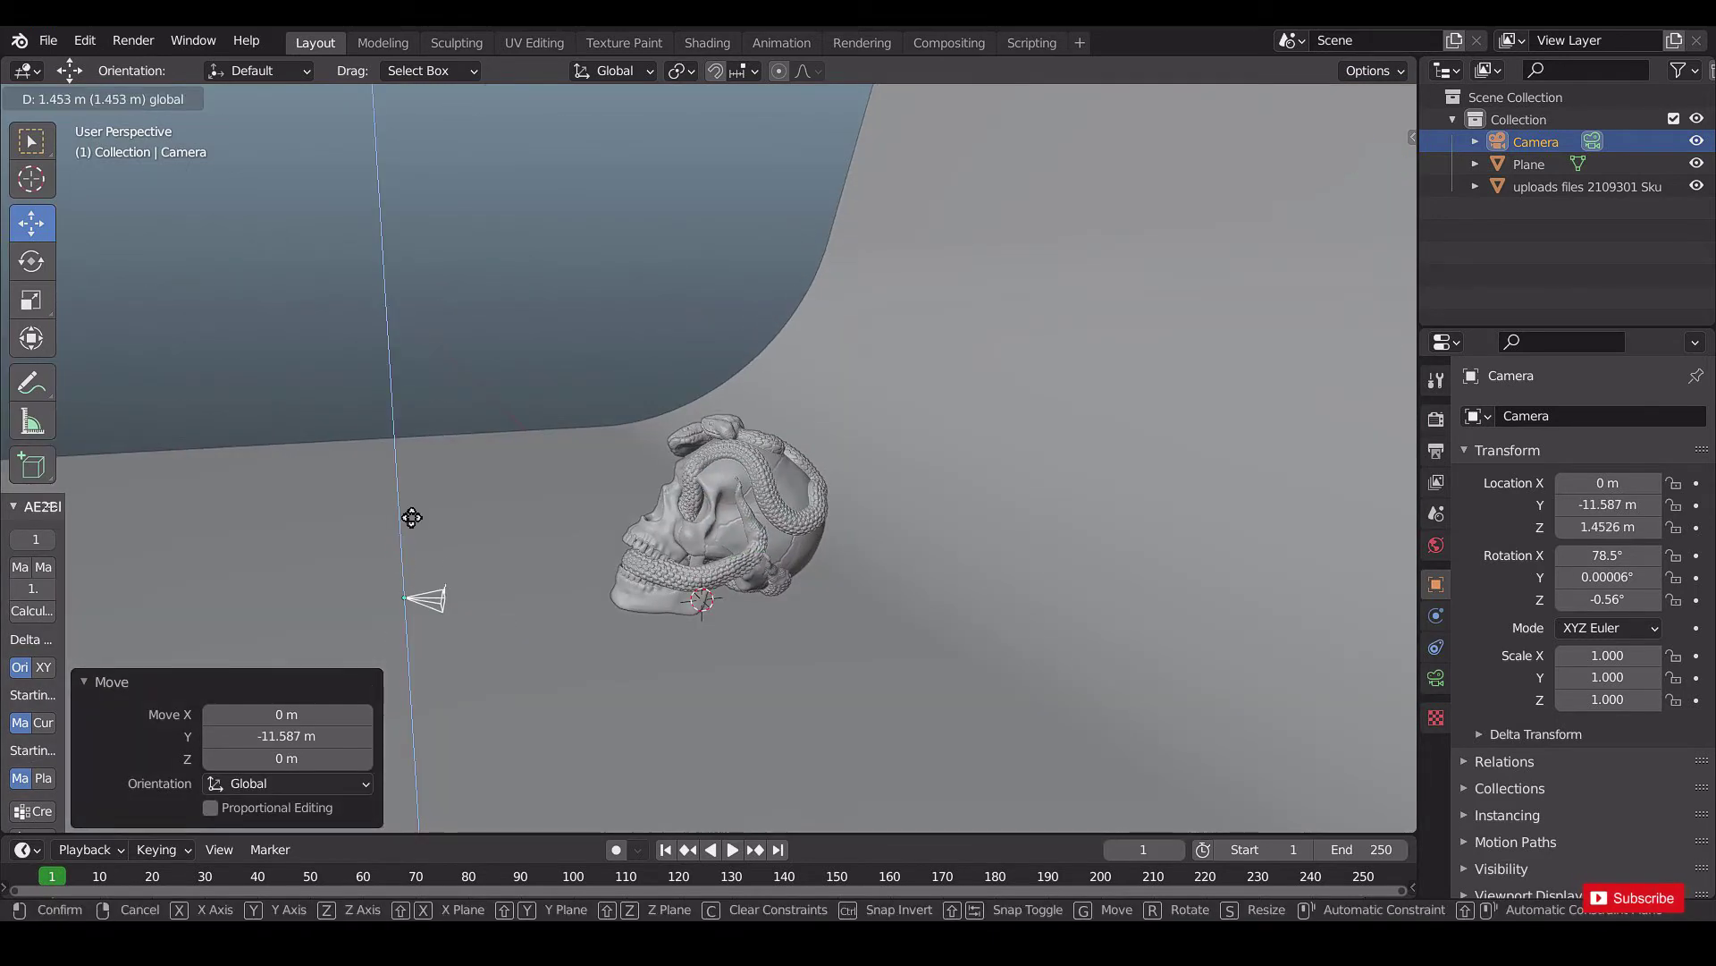
{"action": "left_click", "coordinate": [501, 510]}
Lock the camera to the view and pull it back from the skull until the whole model is framed.
{"action": "middle_click_drag", "start_coordinate": [502, 510], "coordinate": [656, 540]}
{"action": "key", "text": "KP_0"}
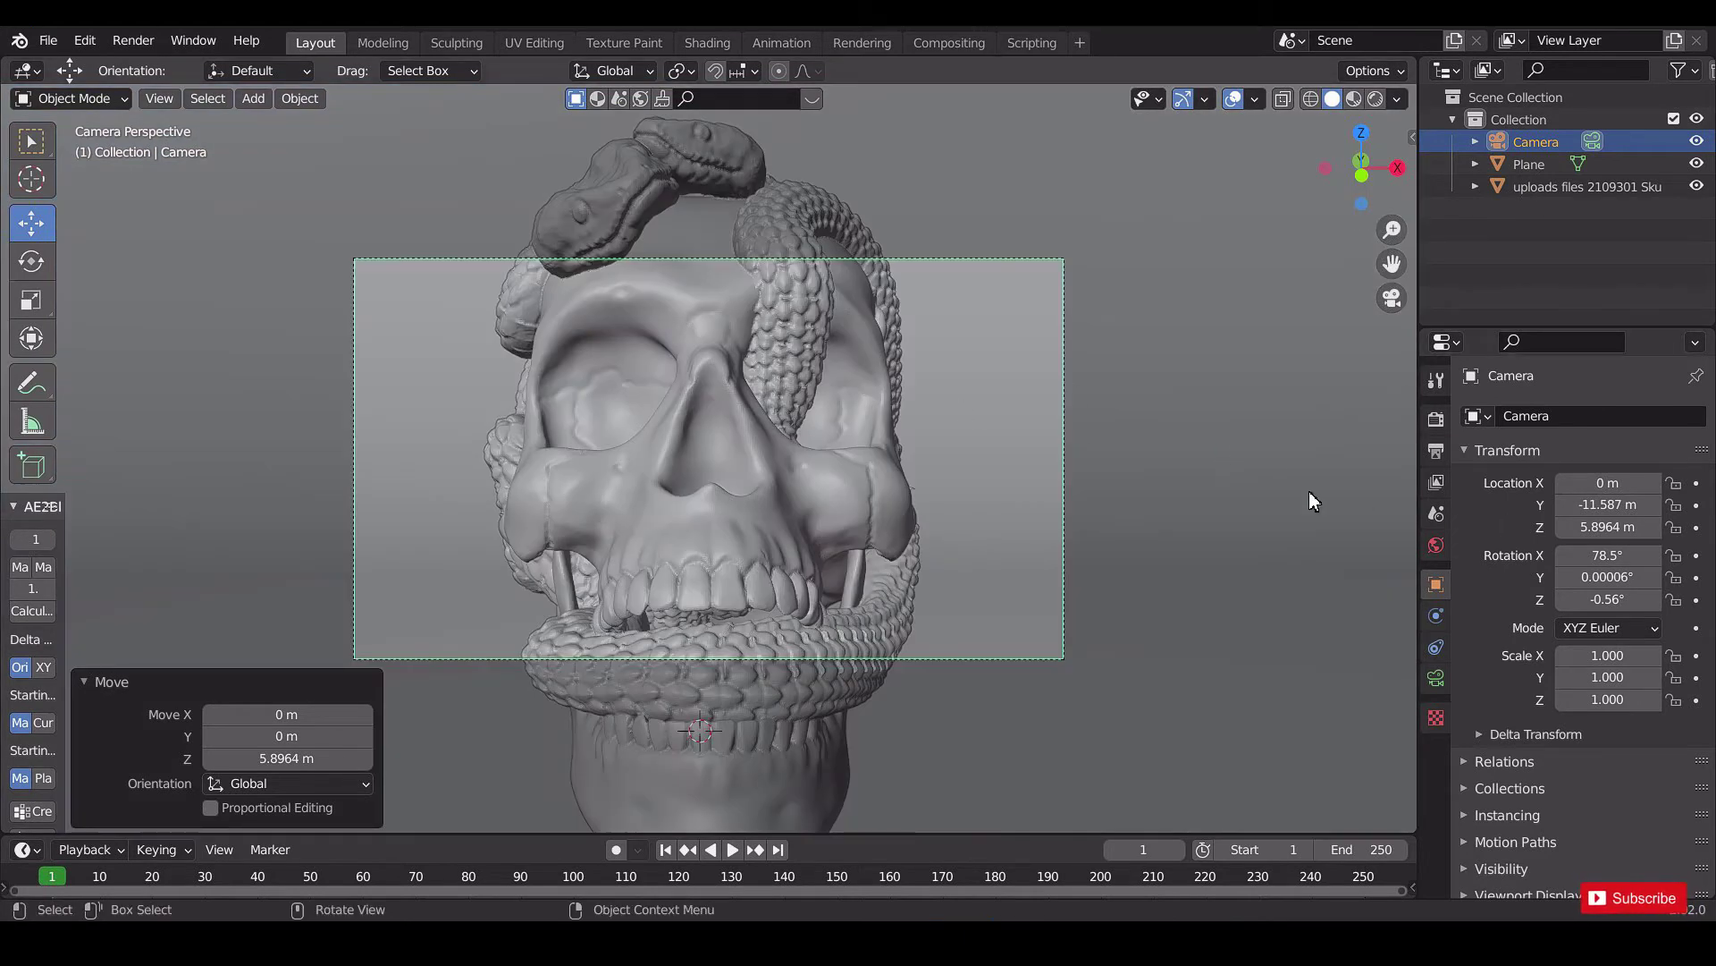
{"action": "key", "text": "n"}
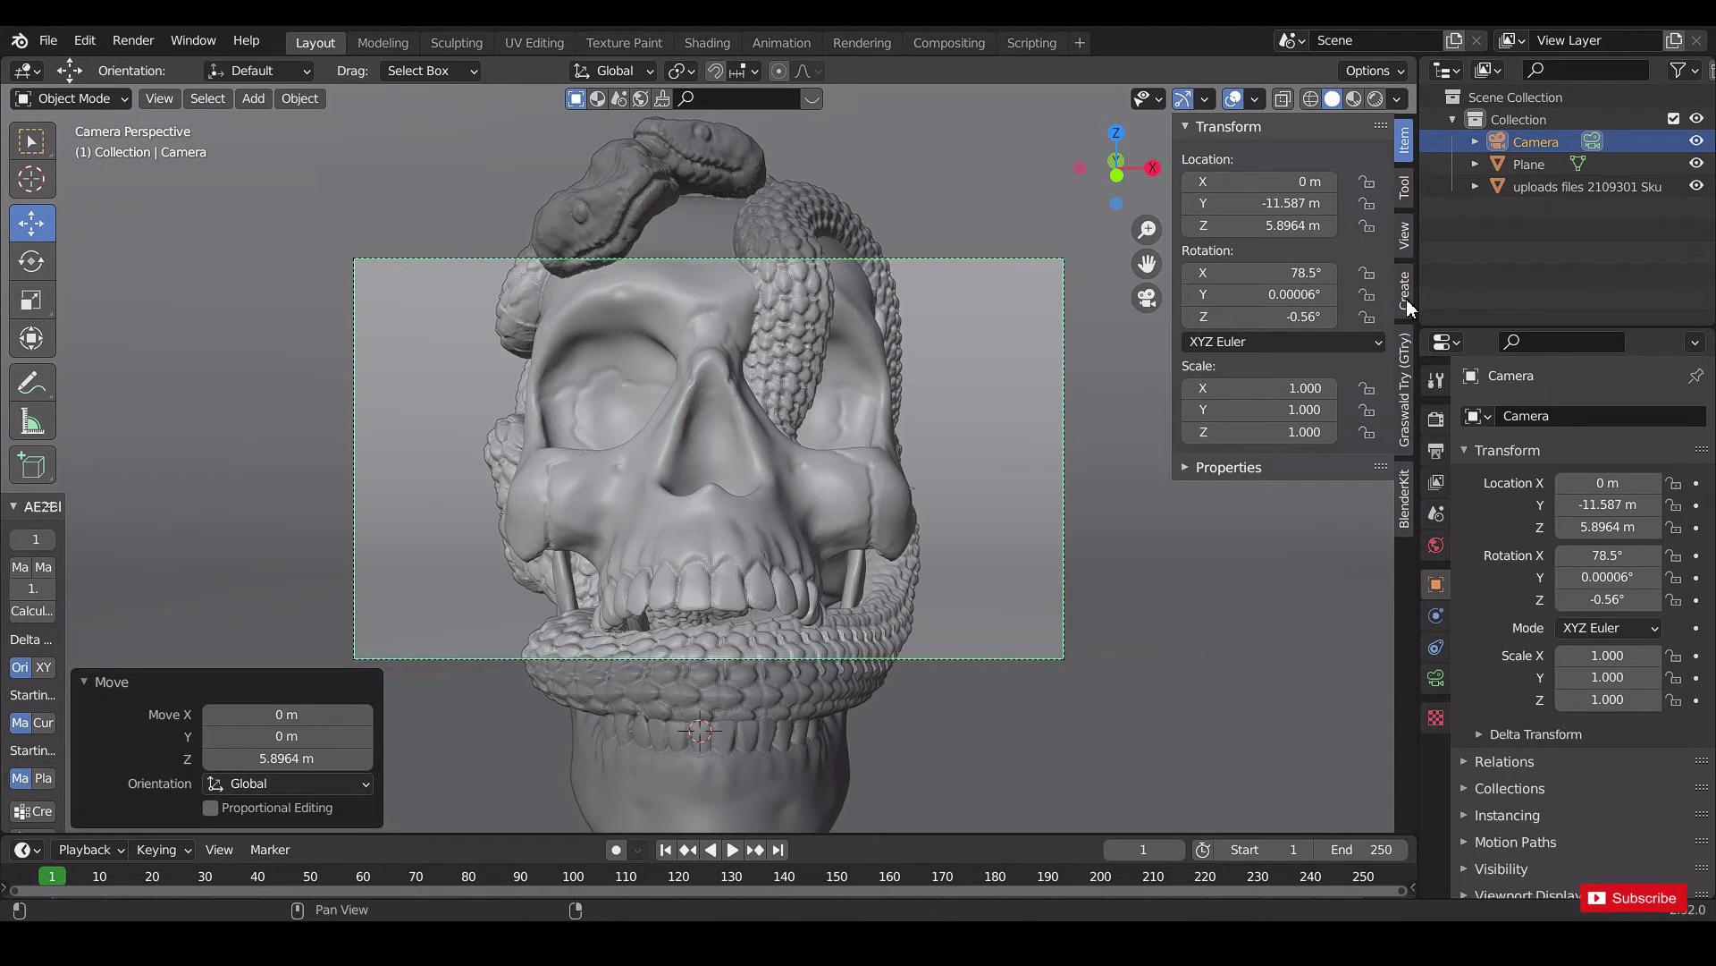
{"action": "left_click", "coordinate": [1404, 245]}
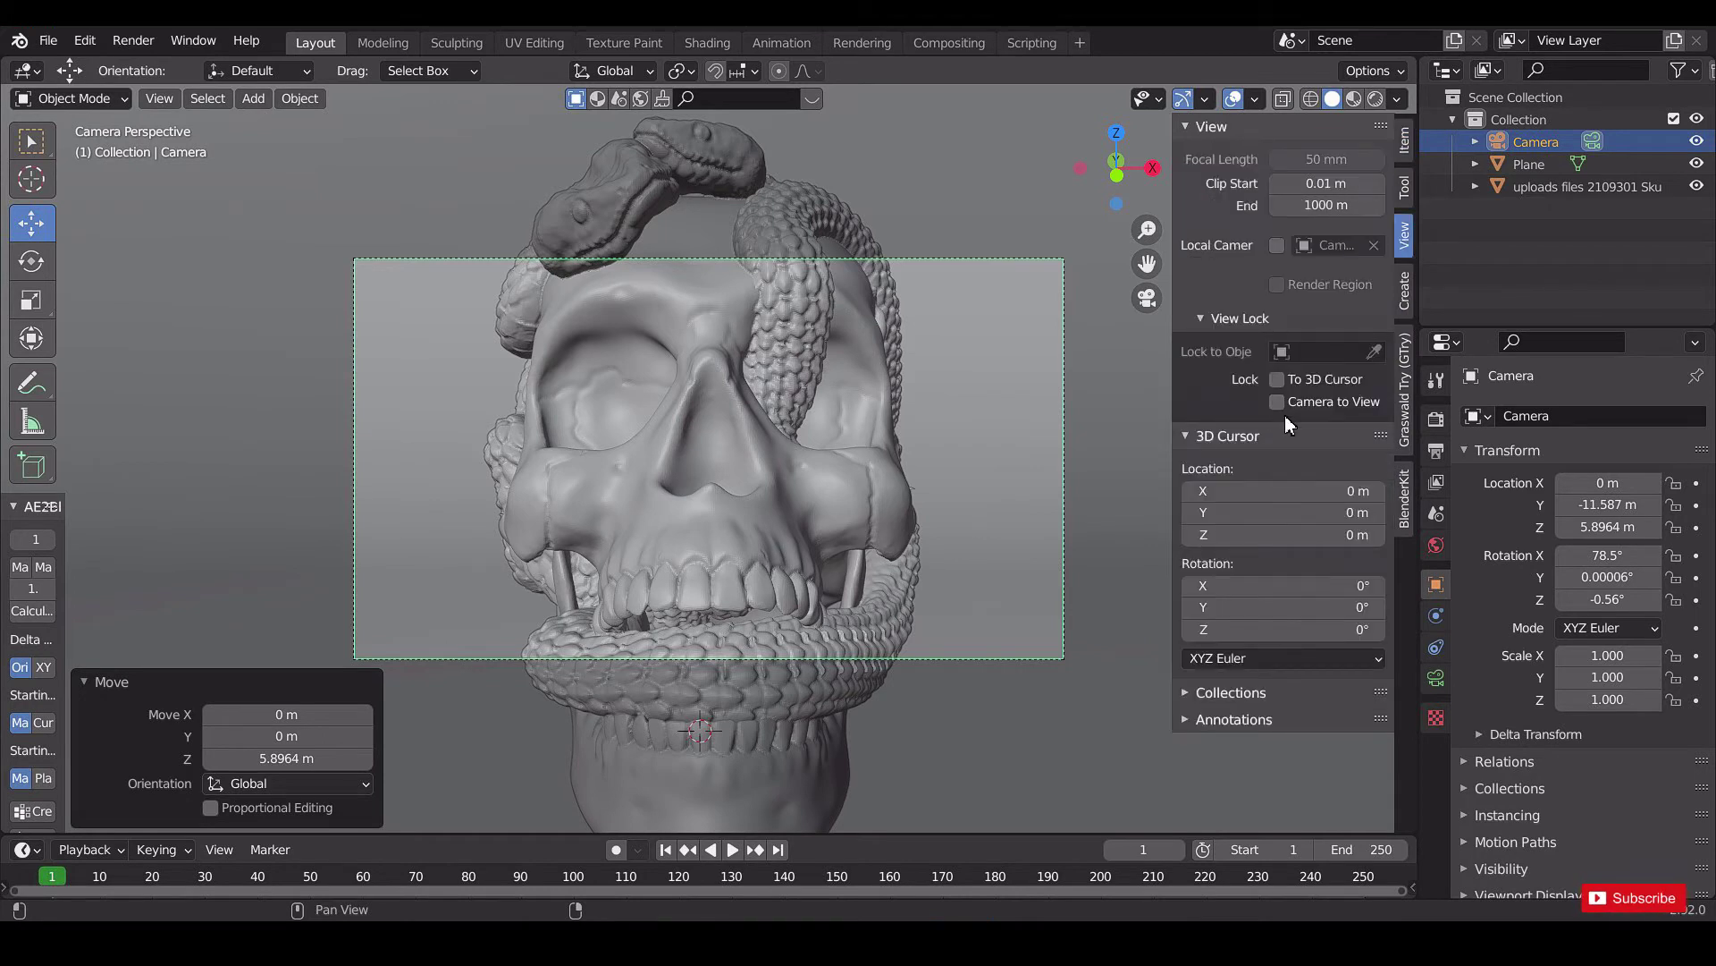
{"action": "scroll", "coordinate": [723, 444], "scroll_direction": "down", "scroll_amount": 6}
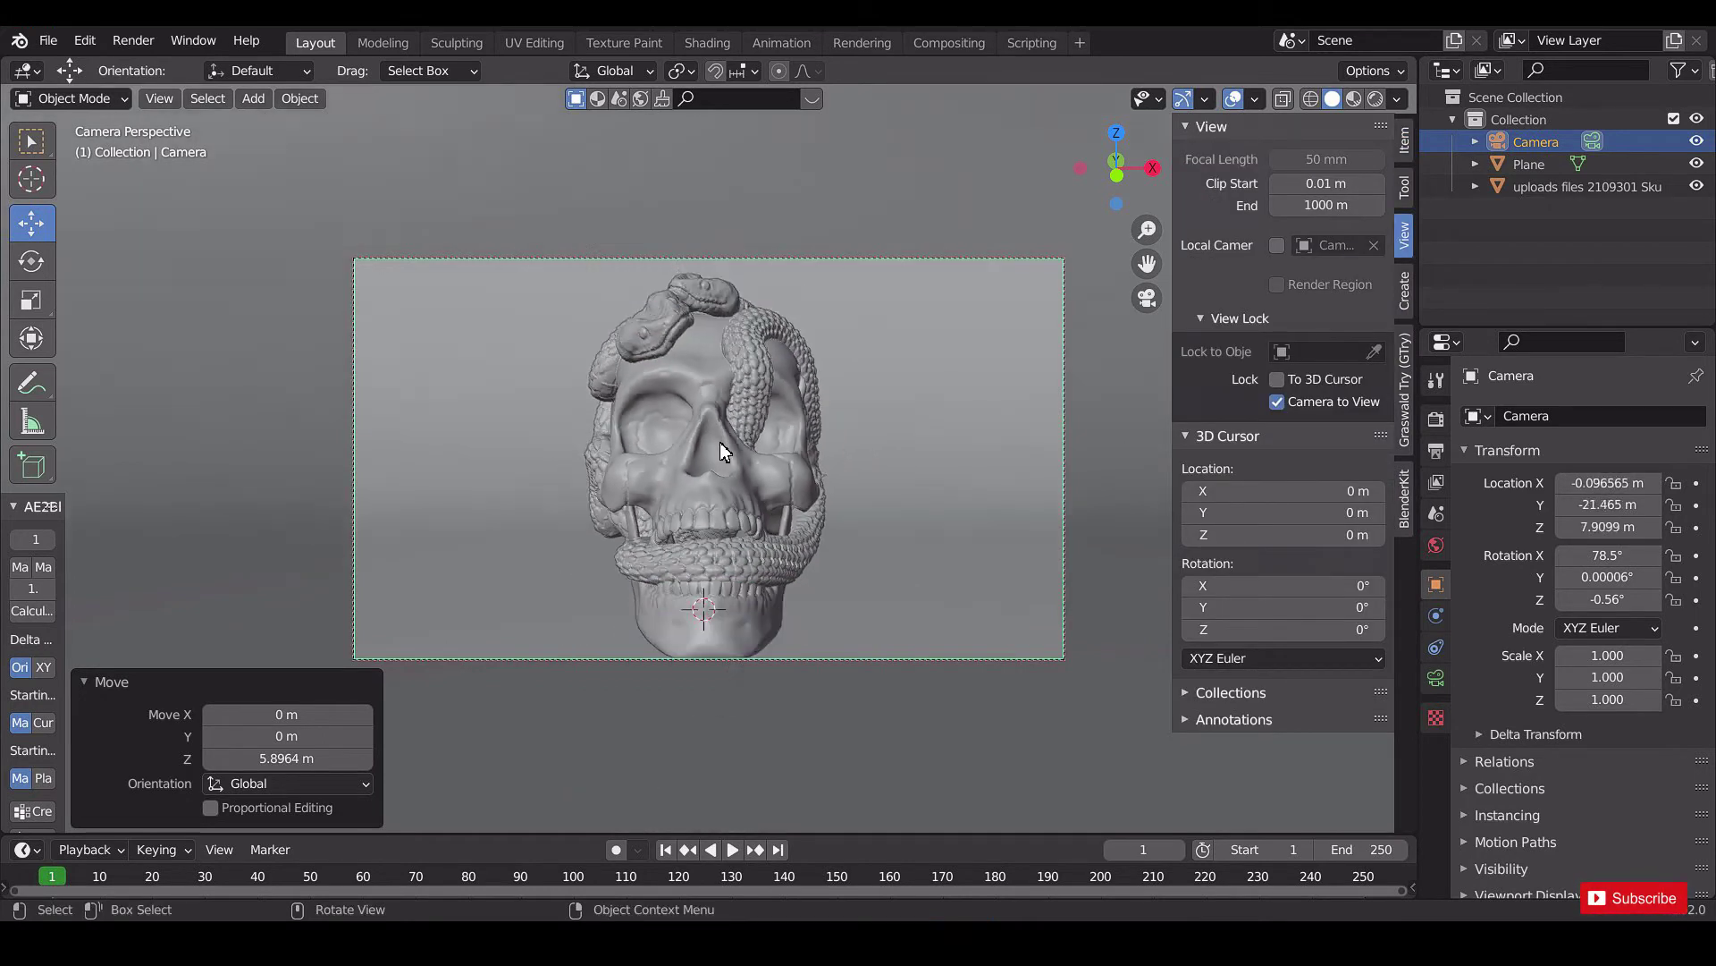
Set the output resolution to 1920 by 1920 px.
{"action": "left_click", "coordinate": [1436, 450]}
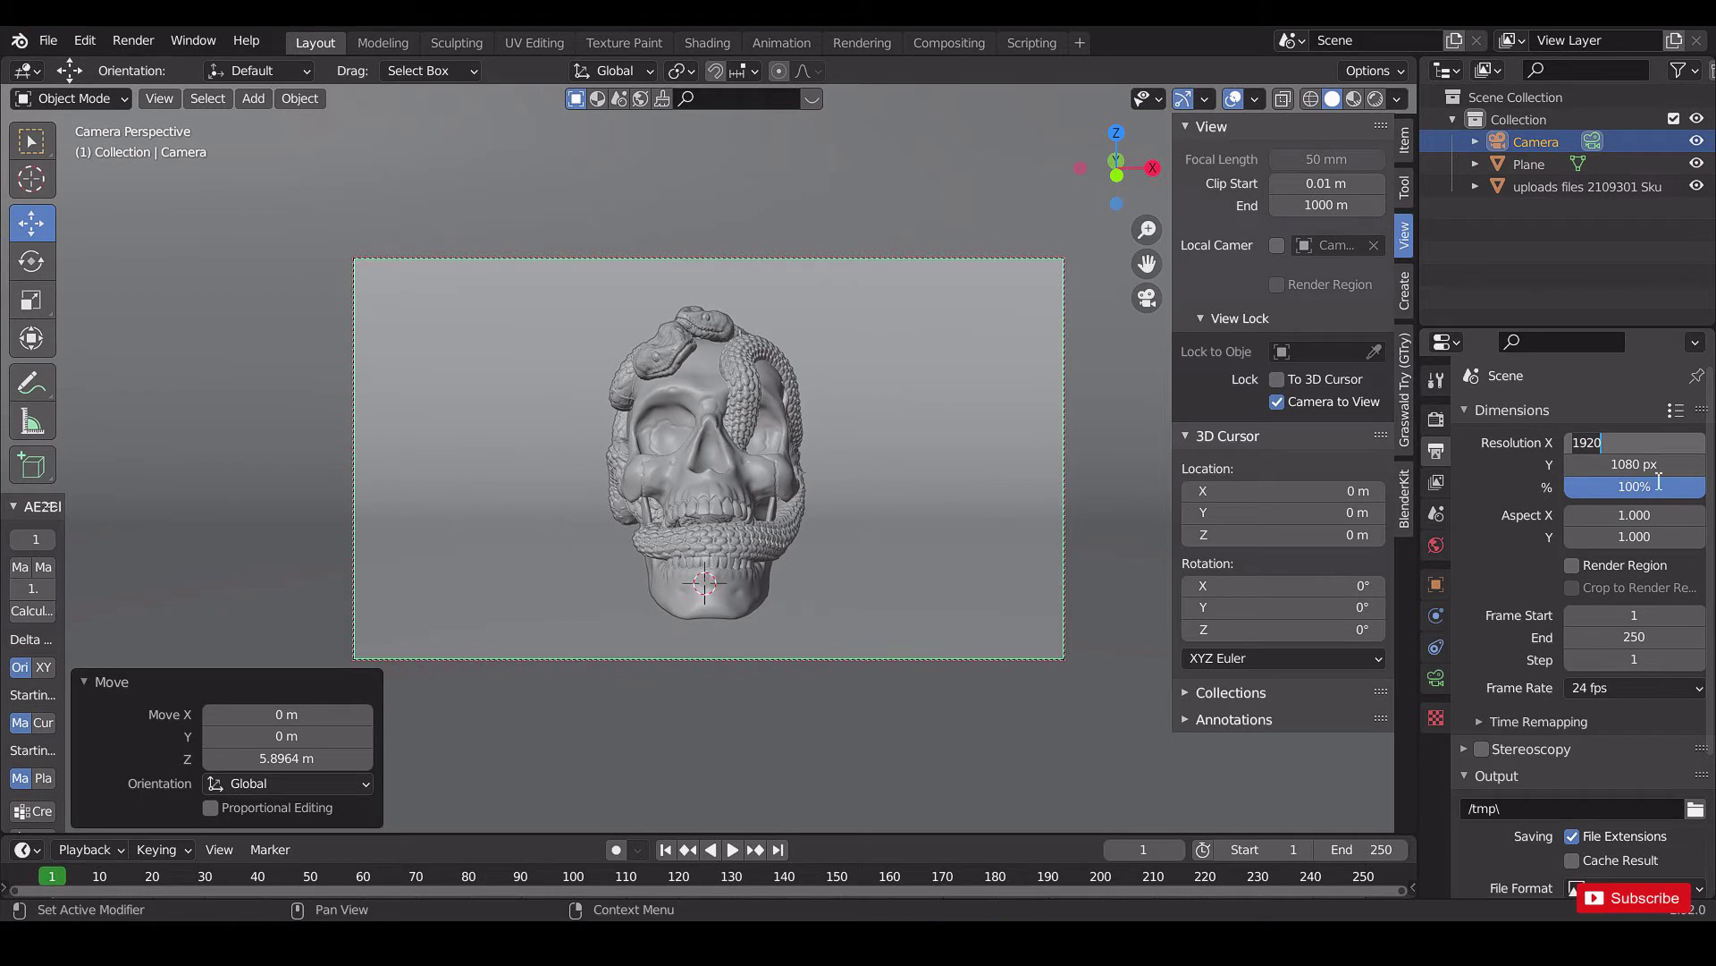
{"action": "key", "text": "Return"}
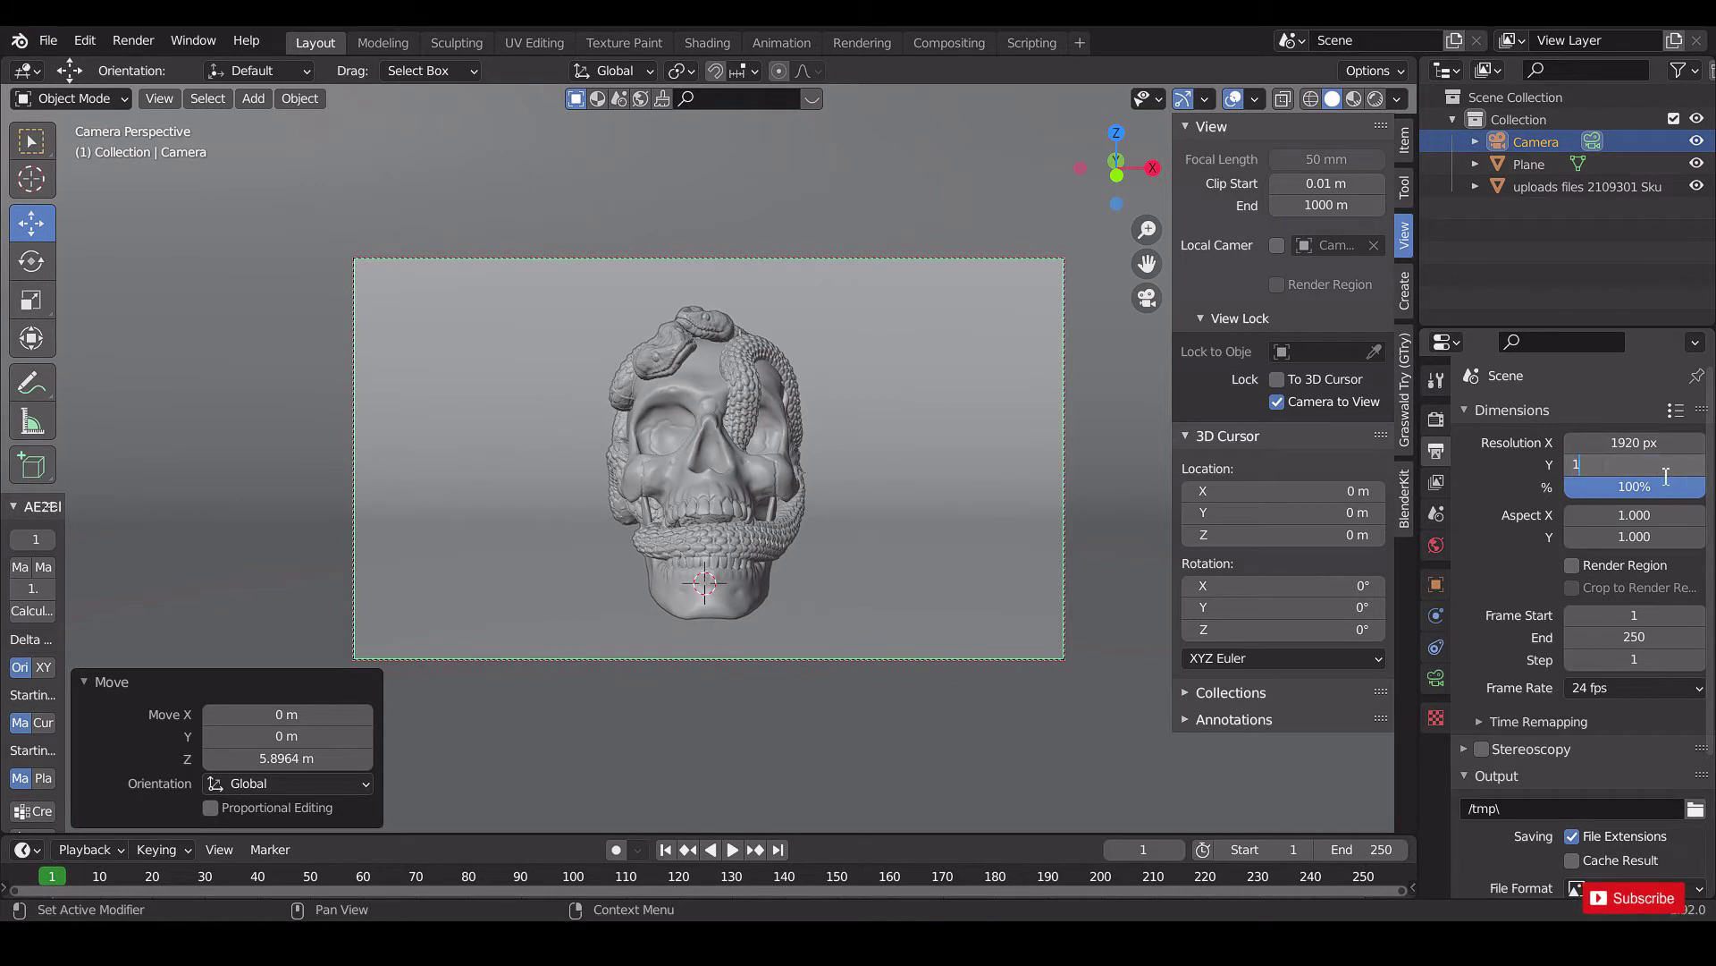
{"action": "left_click", "coordinate": [1666, 473]}
{"action": "type", "text": "1920"}
{"action": "key", "text": "Return"}
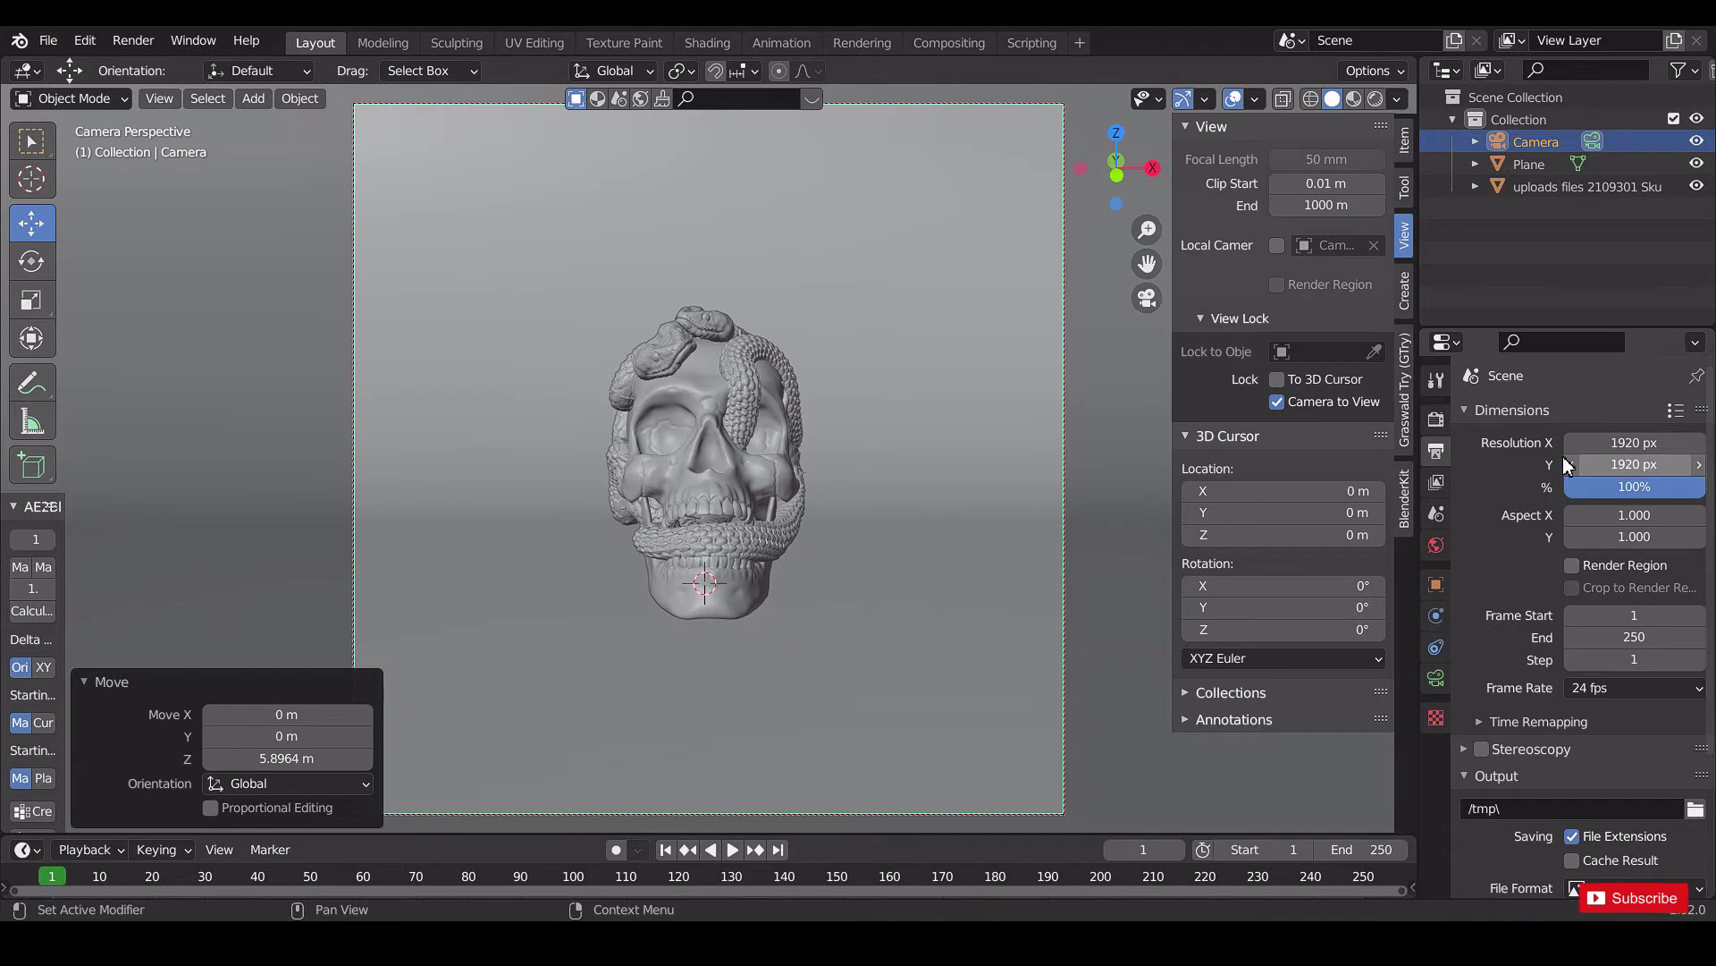
Reframe the camera closer to the skull from a three-quarter angle.
{"action": "scroll", "coordinate": [737, 588], "scroll_direction": "up", "scroll_amount": 4}
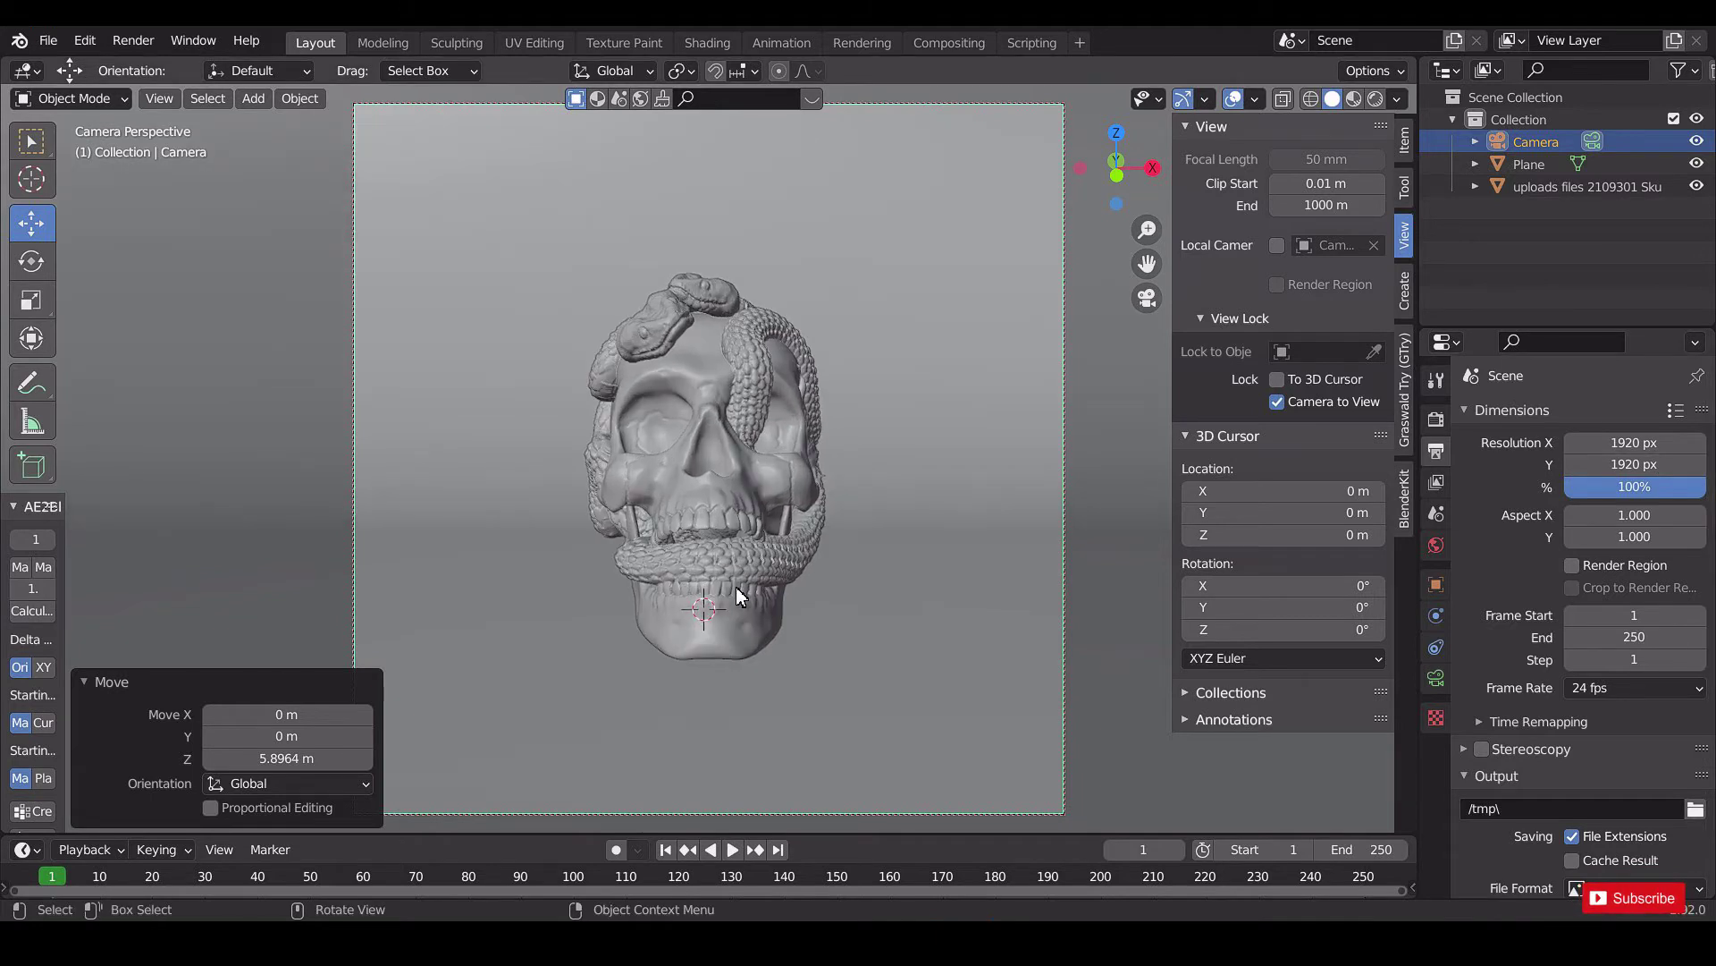
{"action": "mouse_move", "coordinate": [735, 586]}
{"action": "middle_mouse_down"}
{"action": "mouse_move", "coordinate": [808, 588]}
{"action": "mouse_move", "coordinate": [754, 558]}
{"action": "middle_mouse_up"}
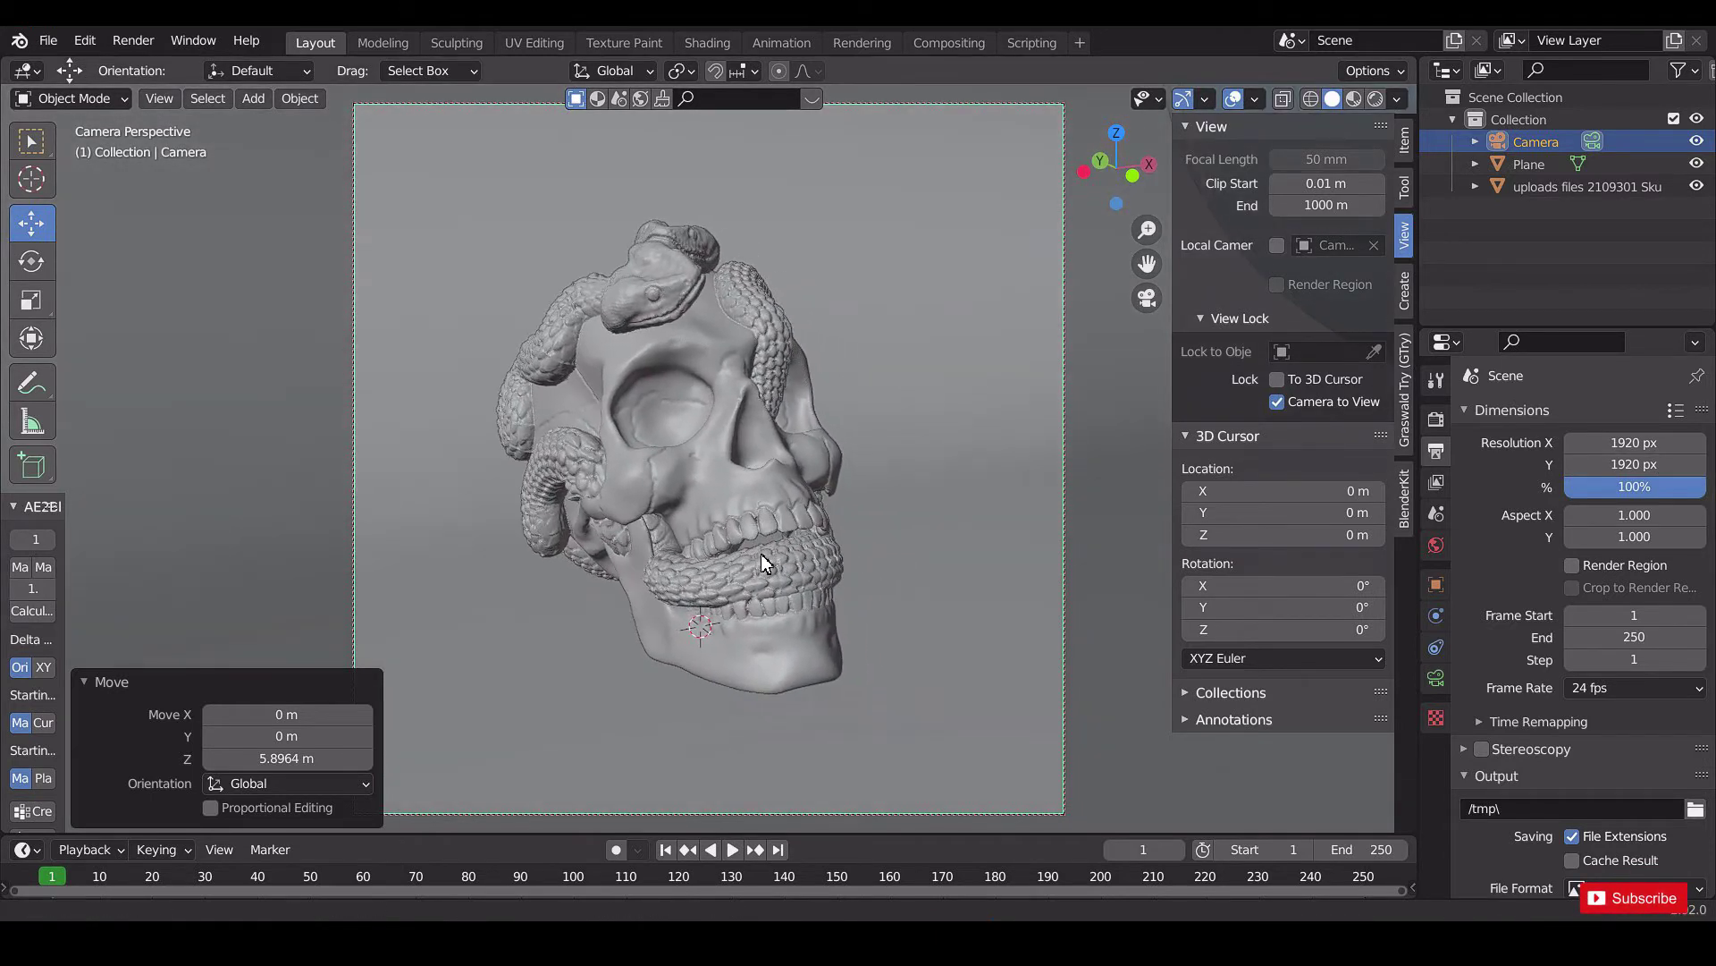
{"action": "scroll", "coordinate": [753, 558], "scroll_direction": "up", "scroll_amount": 3}
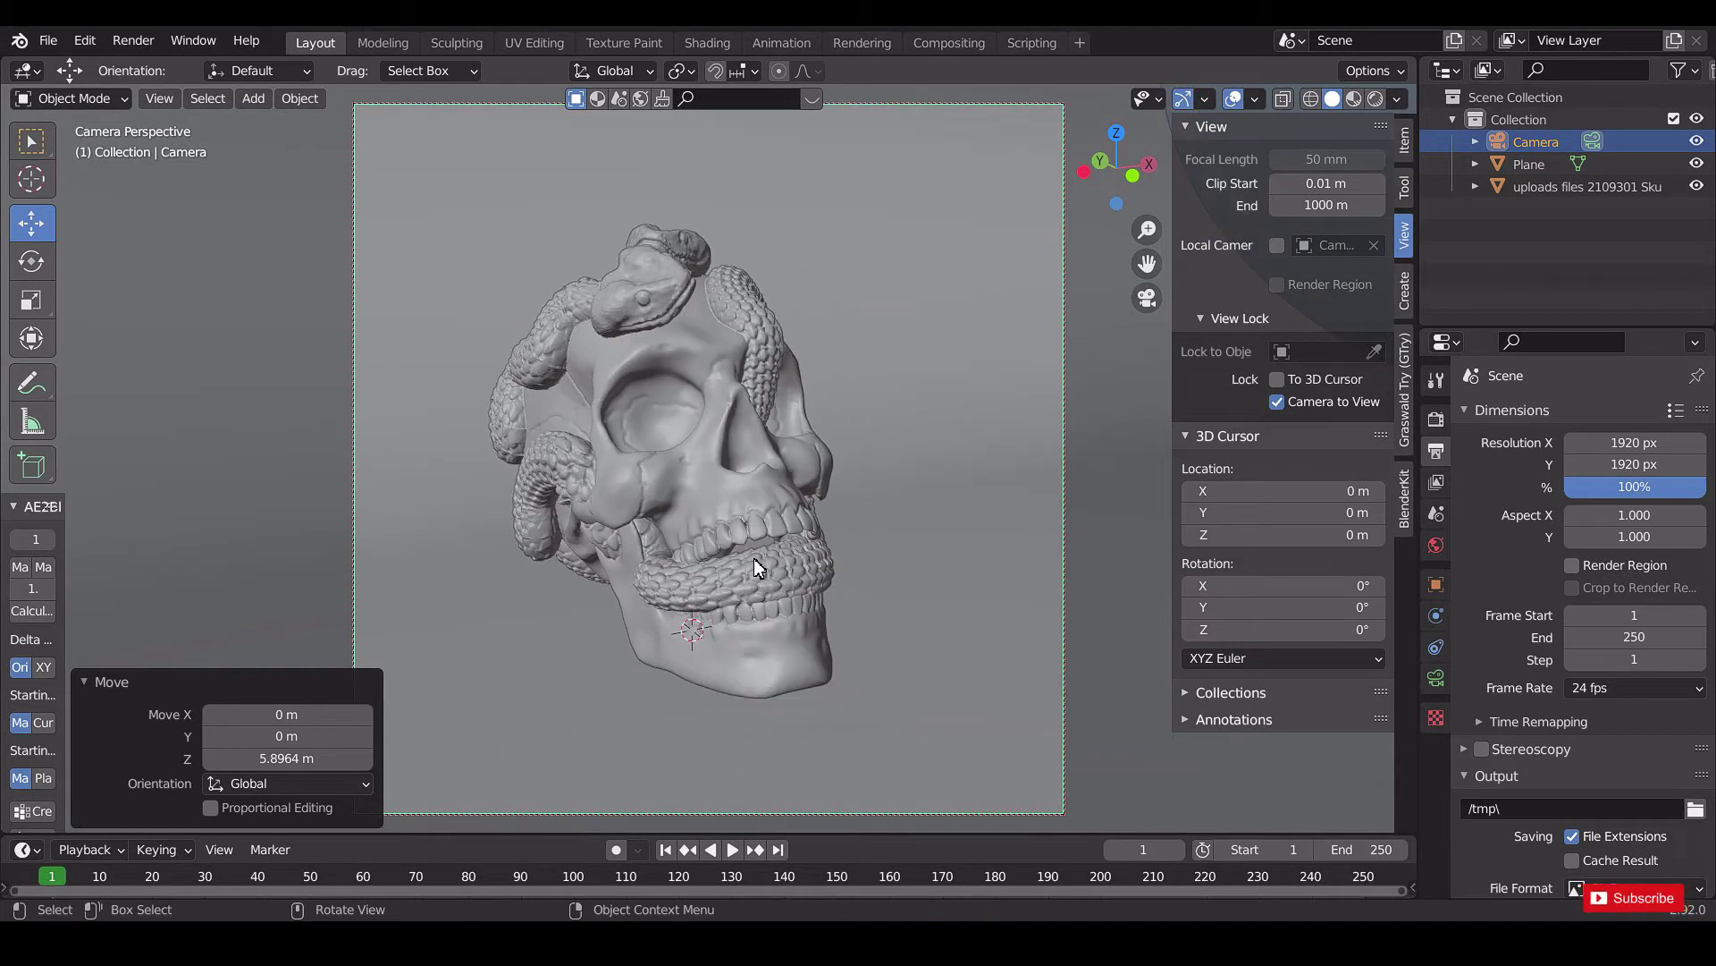
Unlock the camera from the view, leave the camera view and split the 3D viewport vertically into two areas.
{"action": "scroll", "coordinate": [753, 560], "scroll_direction": "down", "scroll_amount": 2}
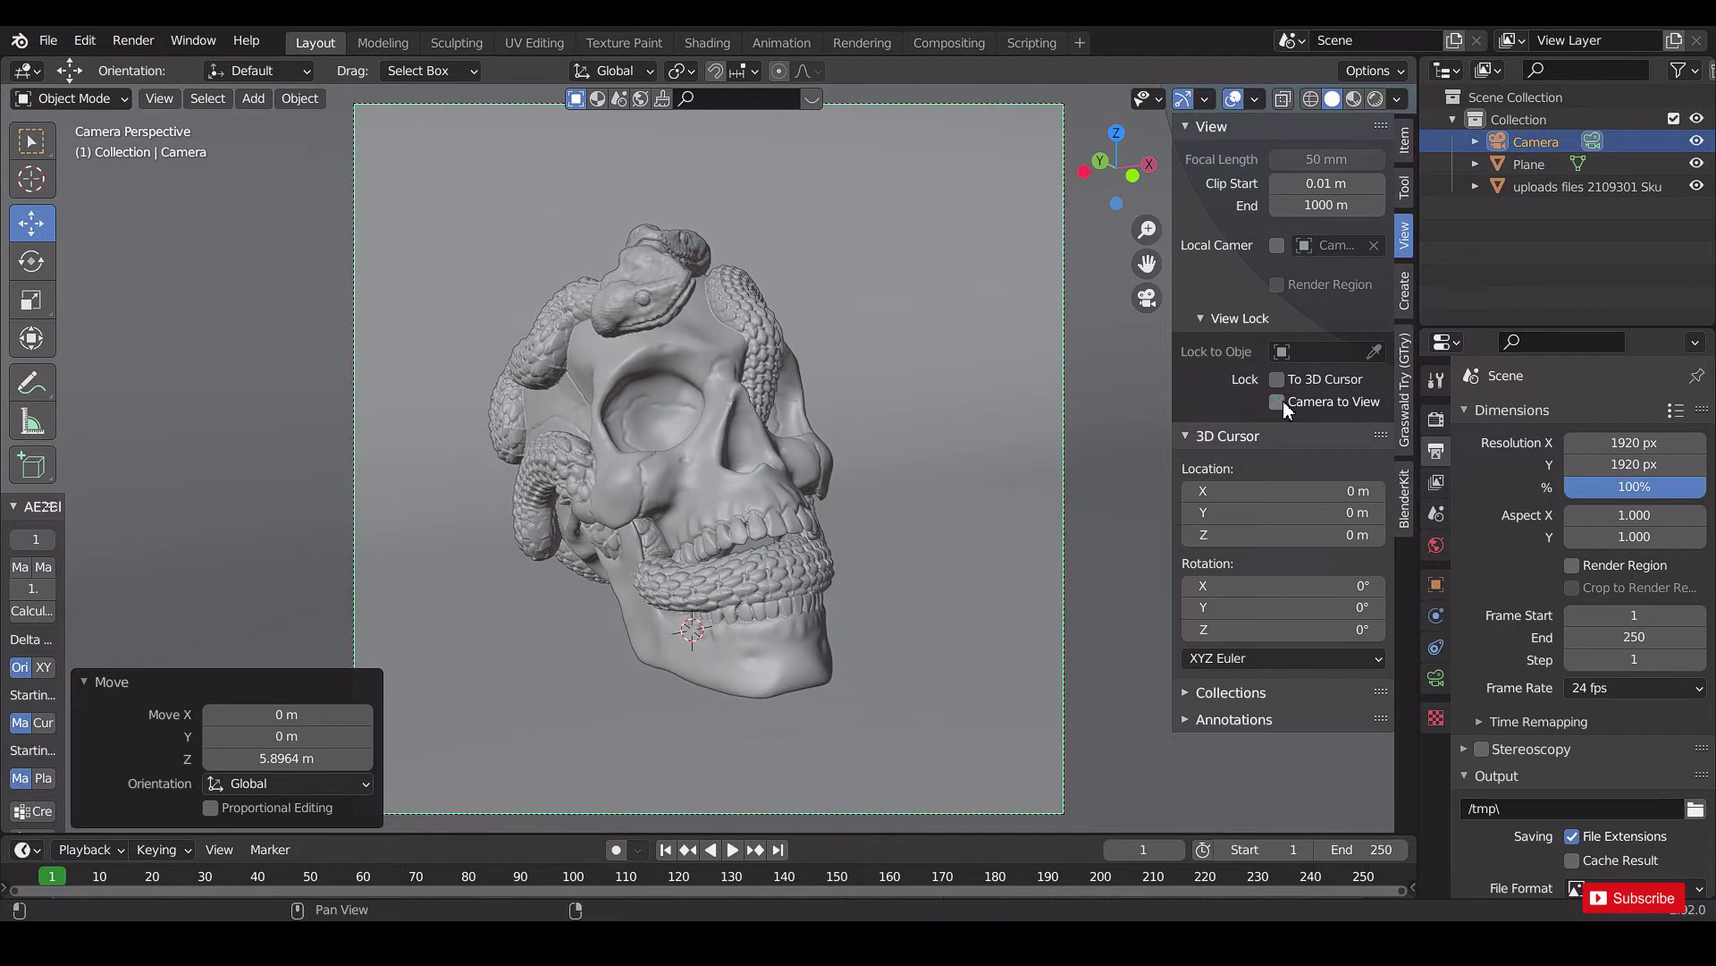
{"action": "key", "text": "KP_0"}
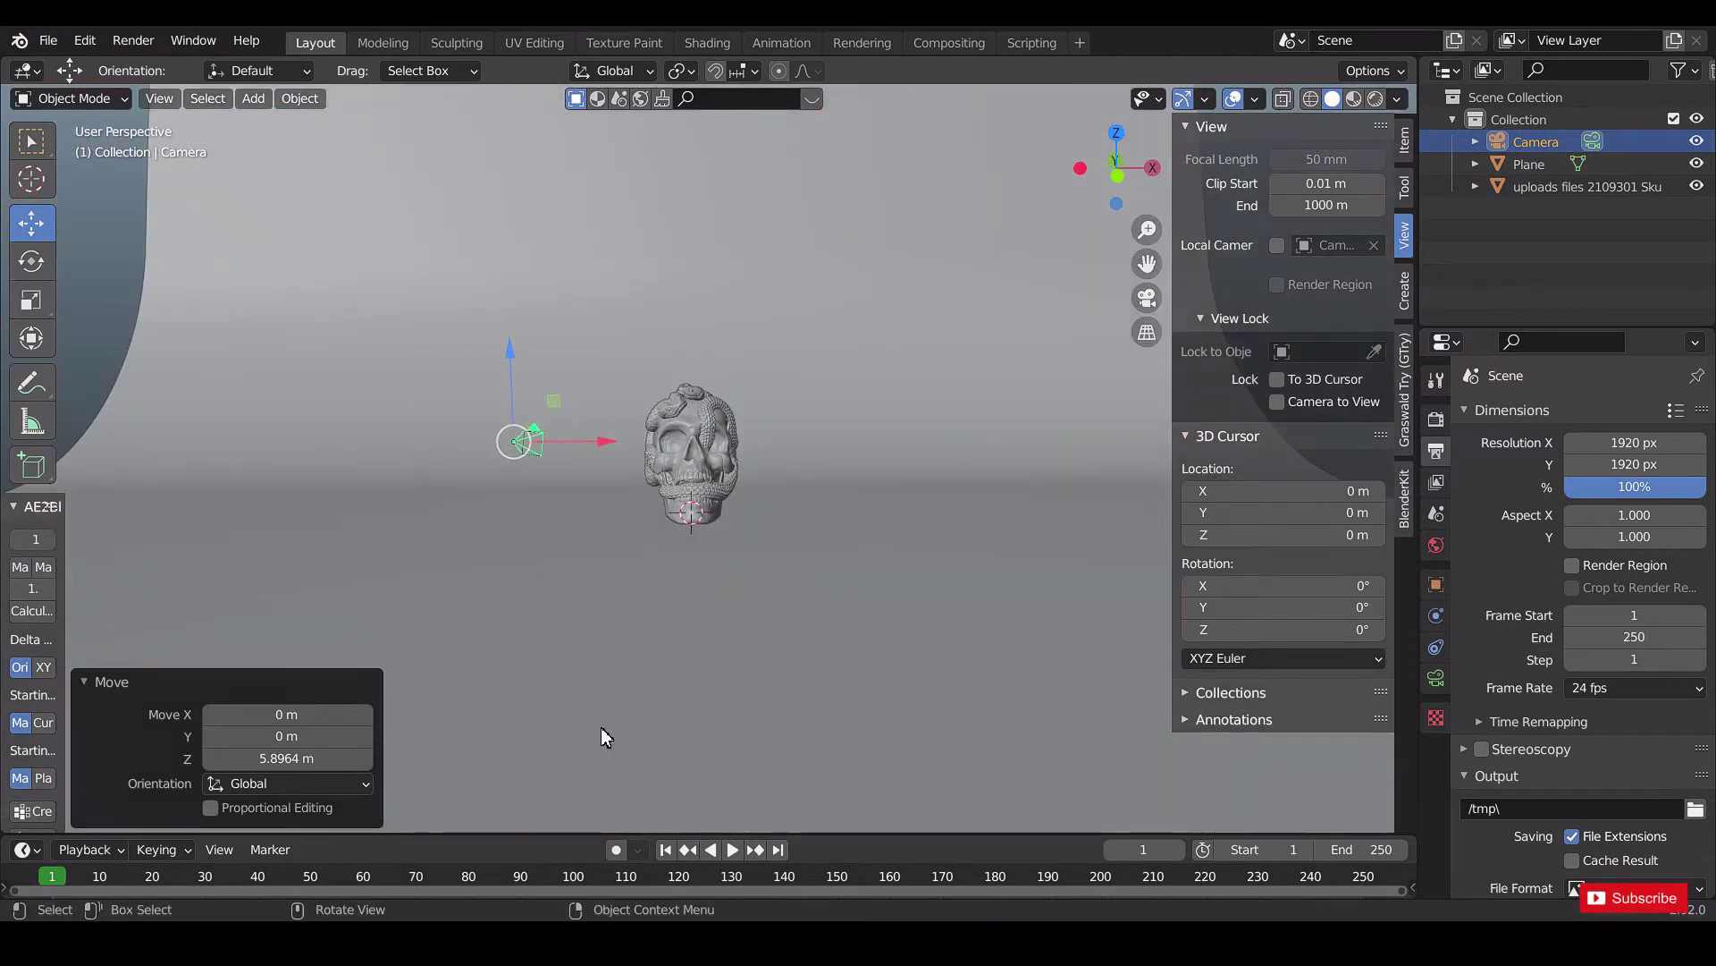
{"action": "right_click", "coordinate": [872, 833]}
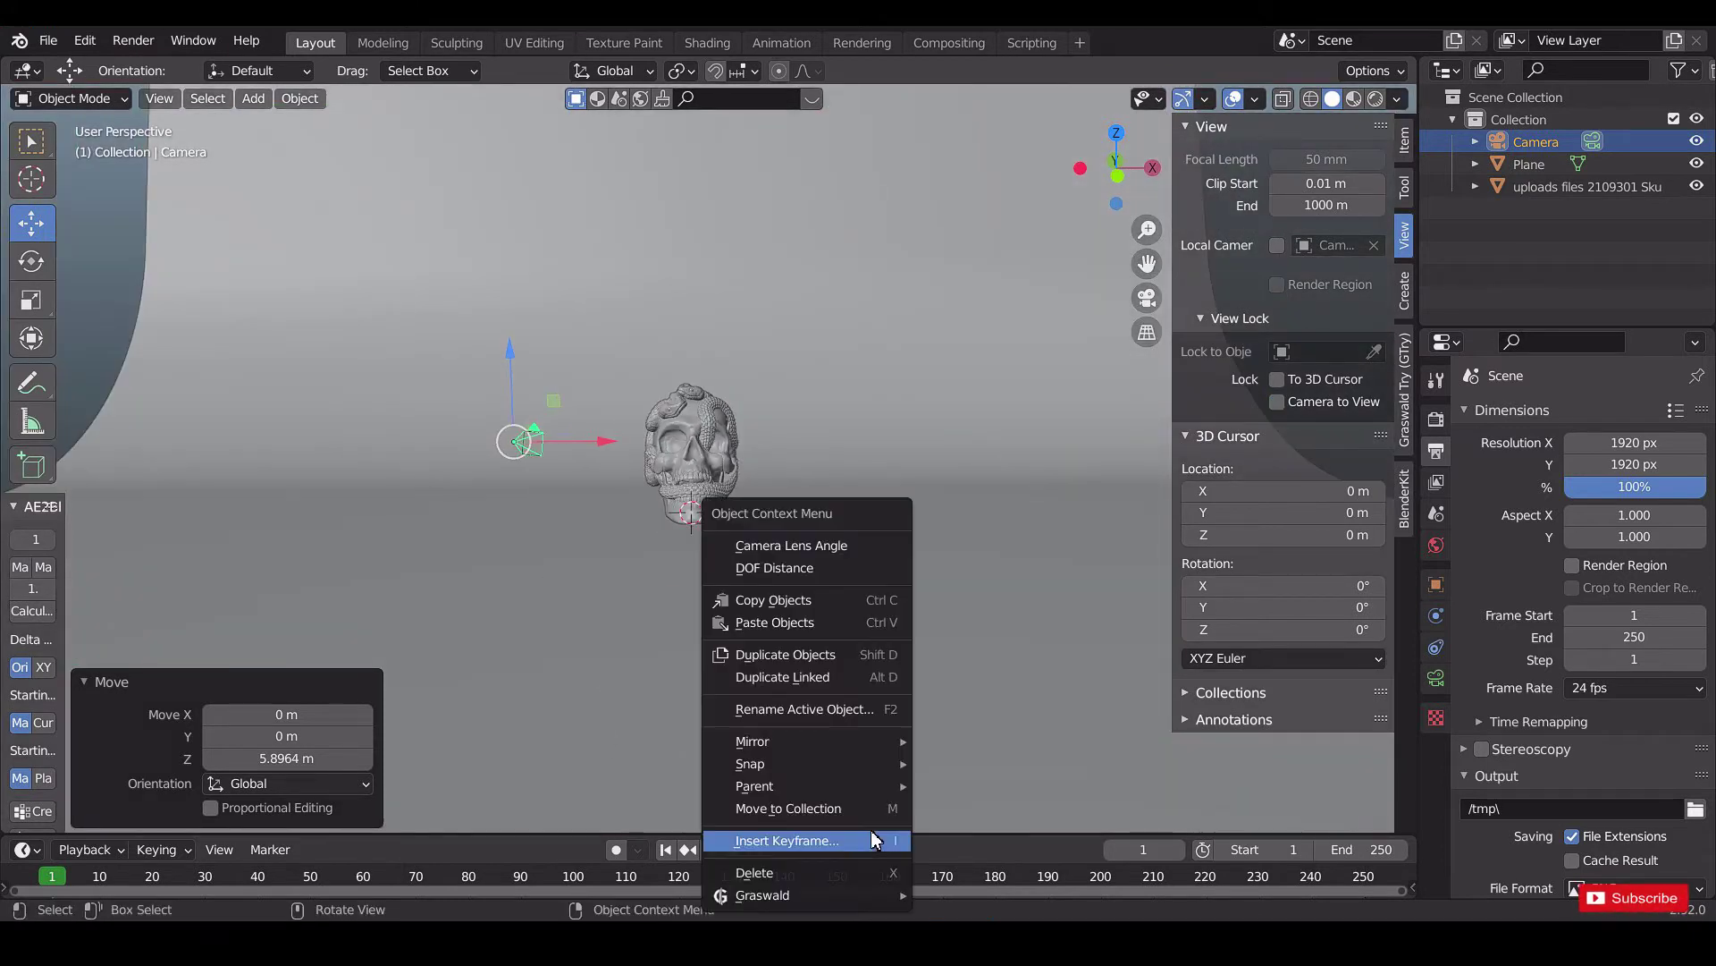
{"action": "left_click", "coordinate": [942, 830]}
{"action": "right_click", "coordinate": [923, 835]}
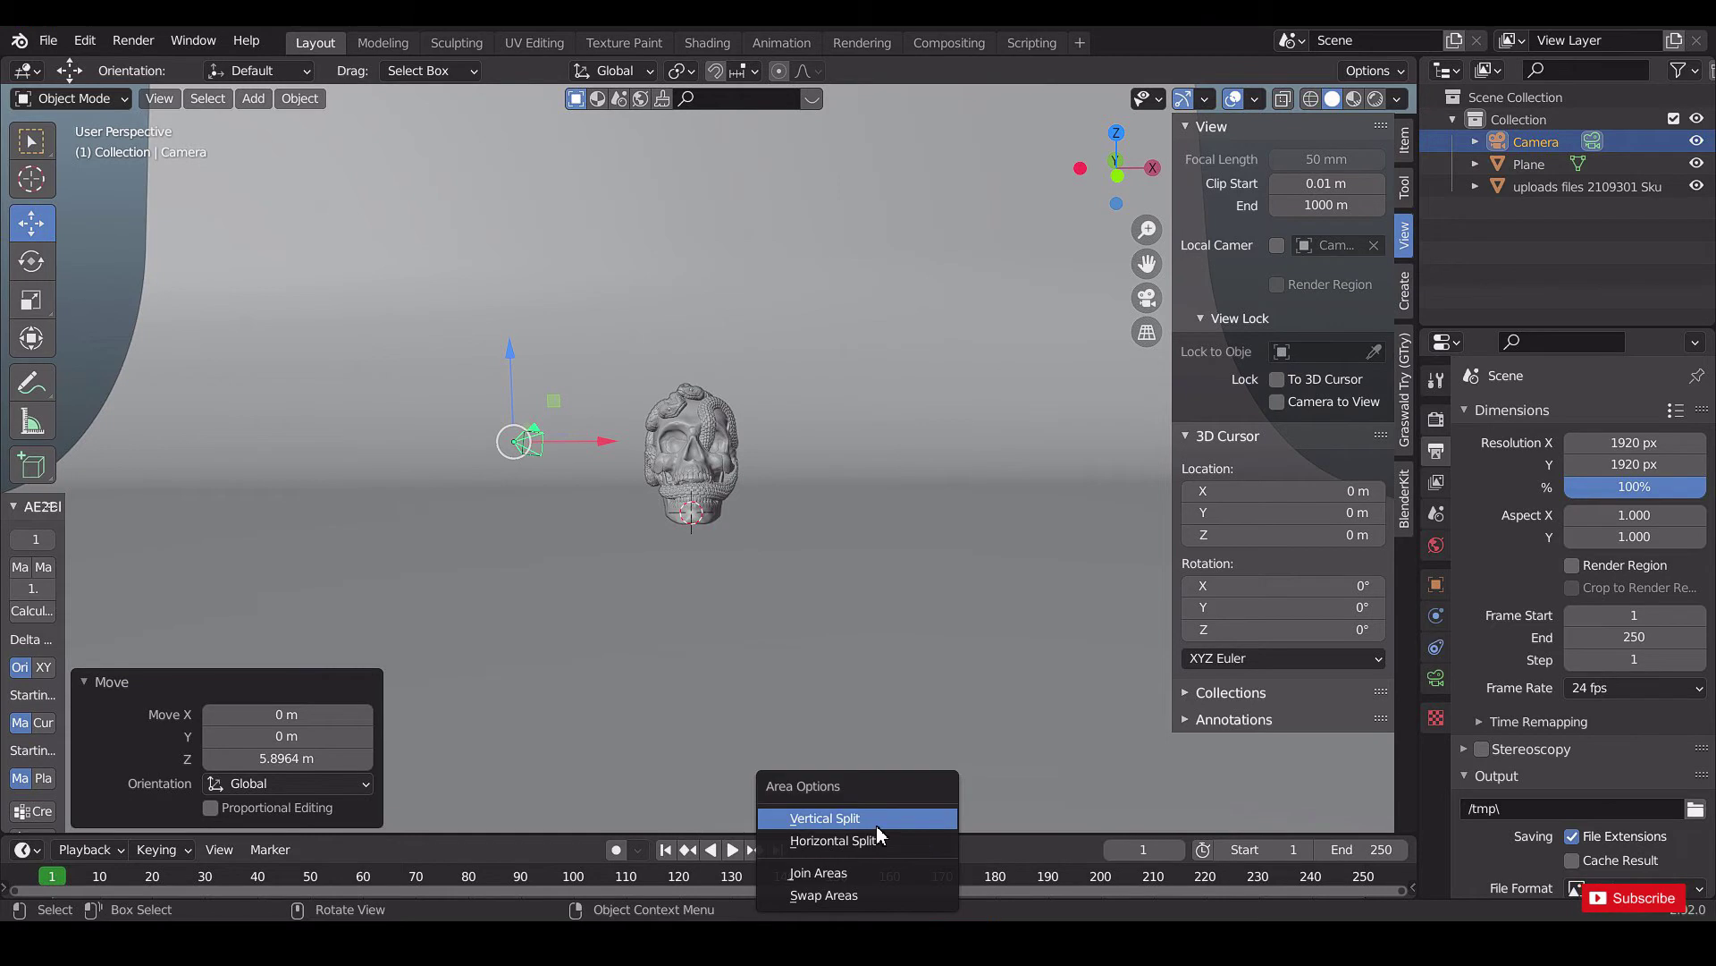
{"action": "left_click", "coordinate": [877, 828]}
{"action": "left_click", "coordinate": [771, 778]}
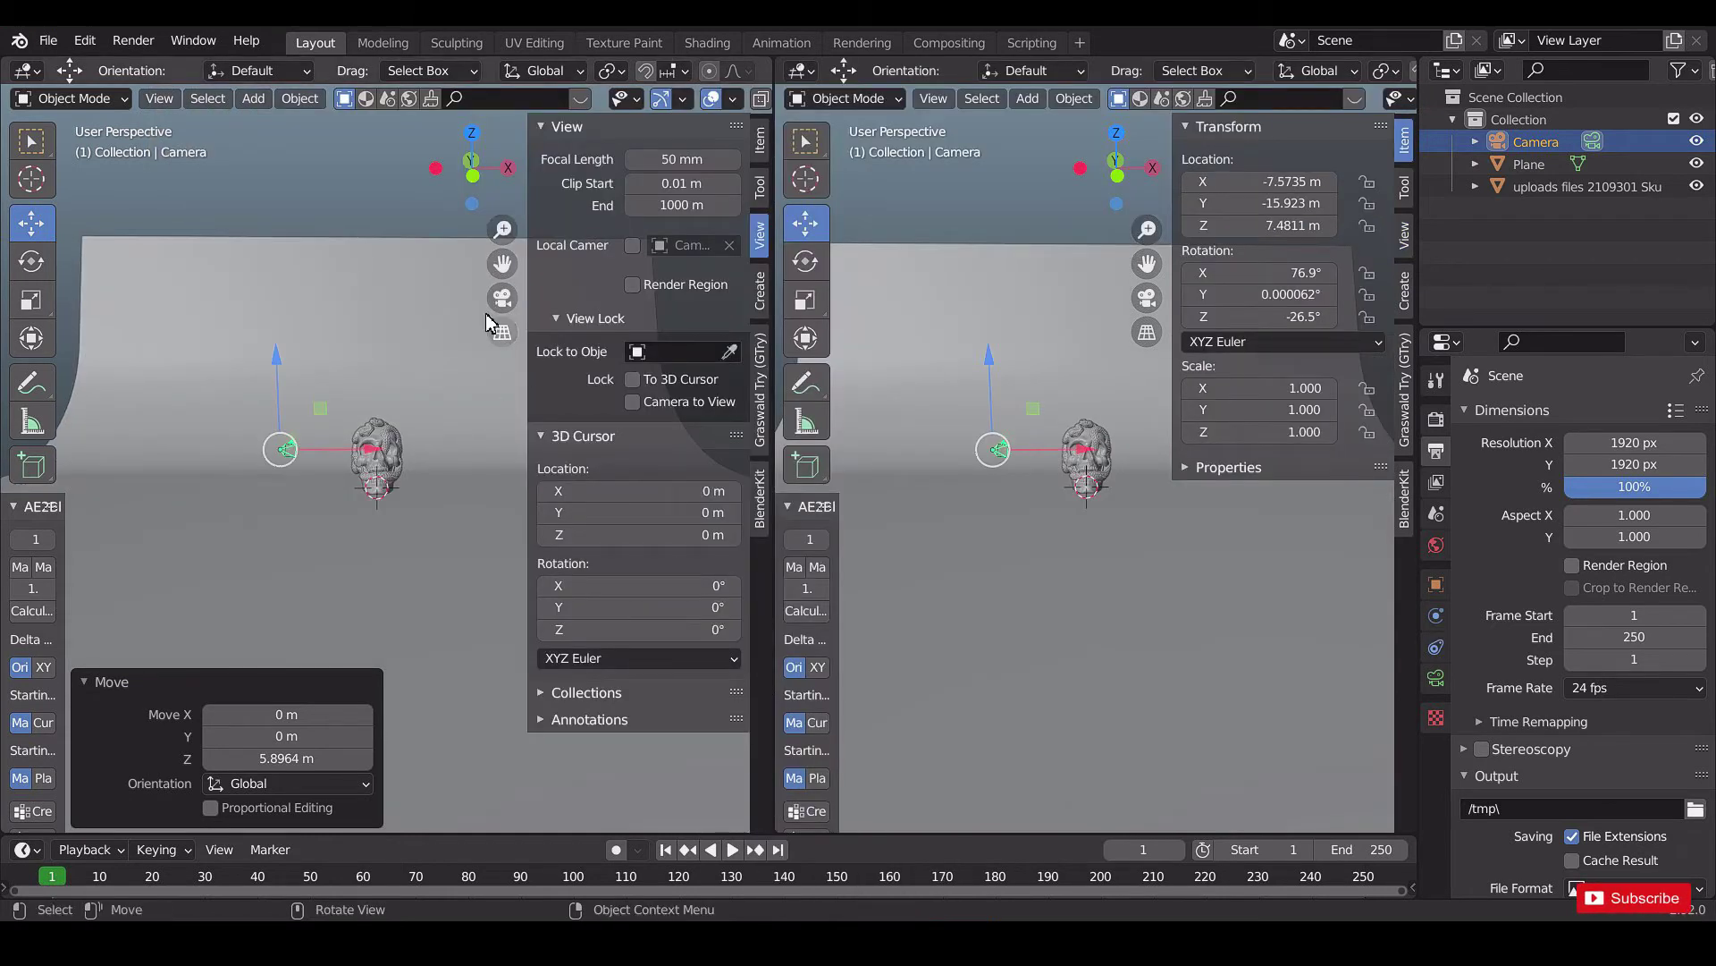
Show the camera view in one of the two viewports and hide its sidebar, keeping the other as a free perspective view.
{"action": "key", "text": "KP_0"}
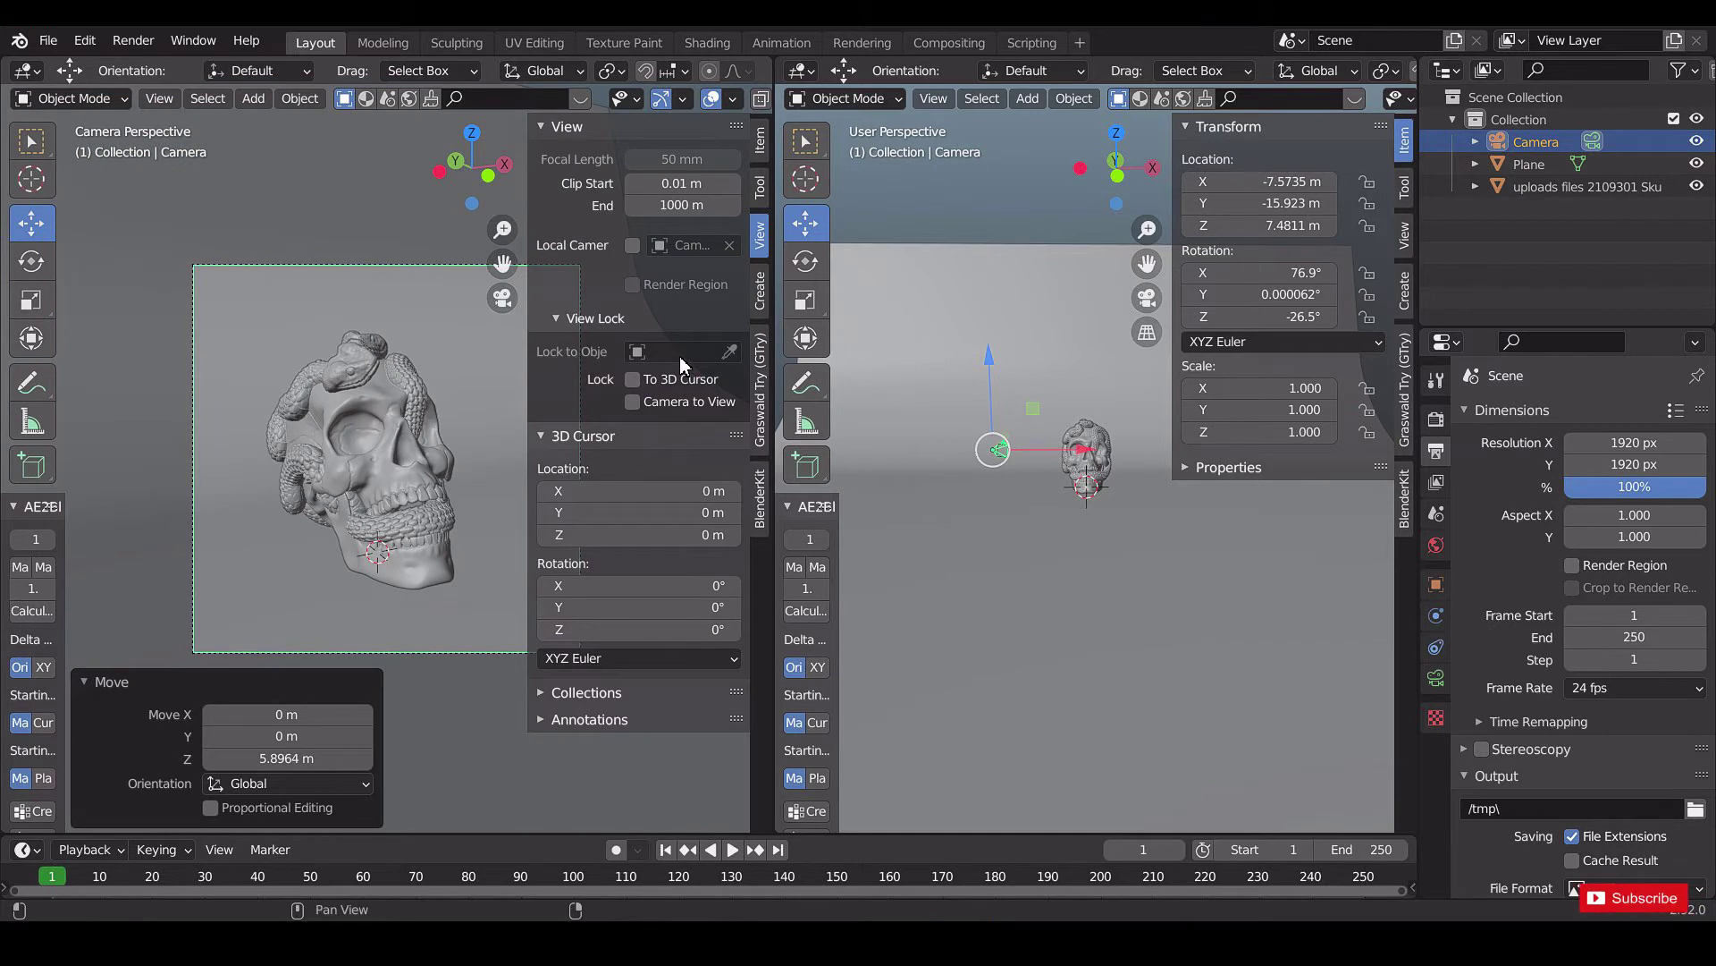
{"action": "key", "text": "n"}
{"action": "middle_click_drag", "start_coordinate": [1037, 482], "coordinate": [991, 477]}
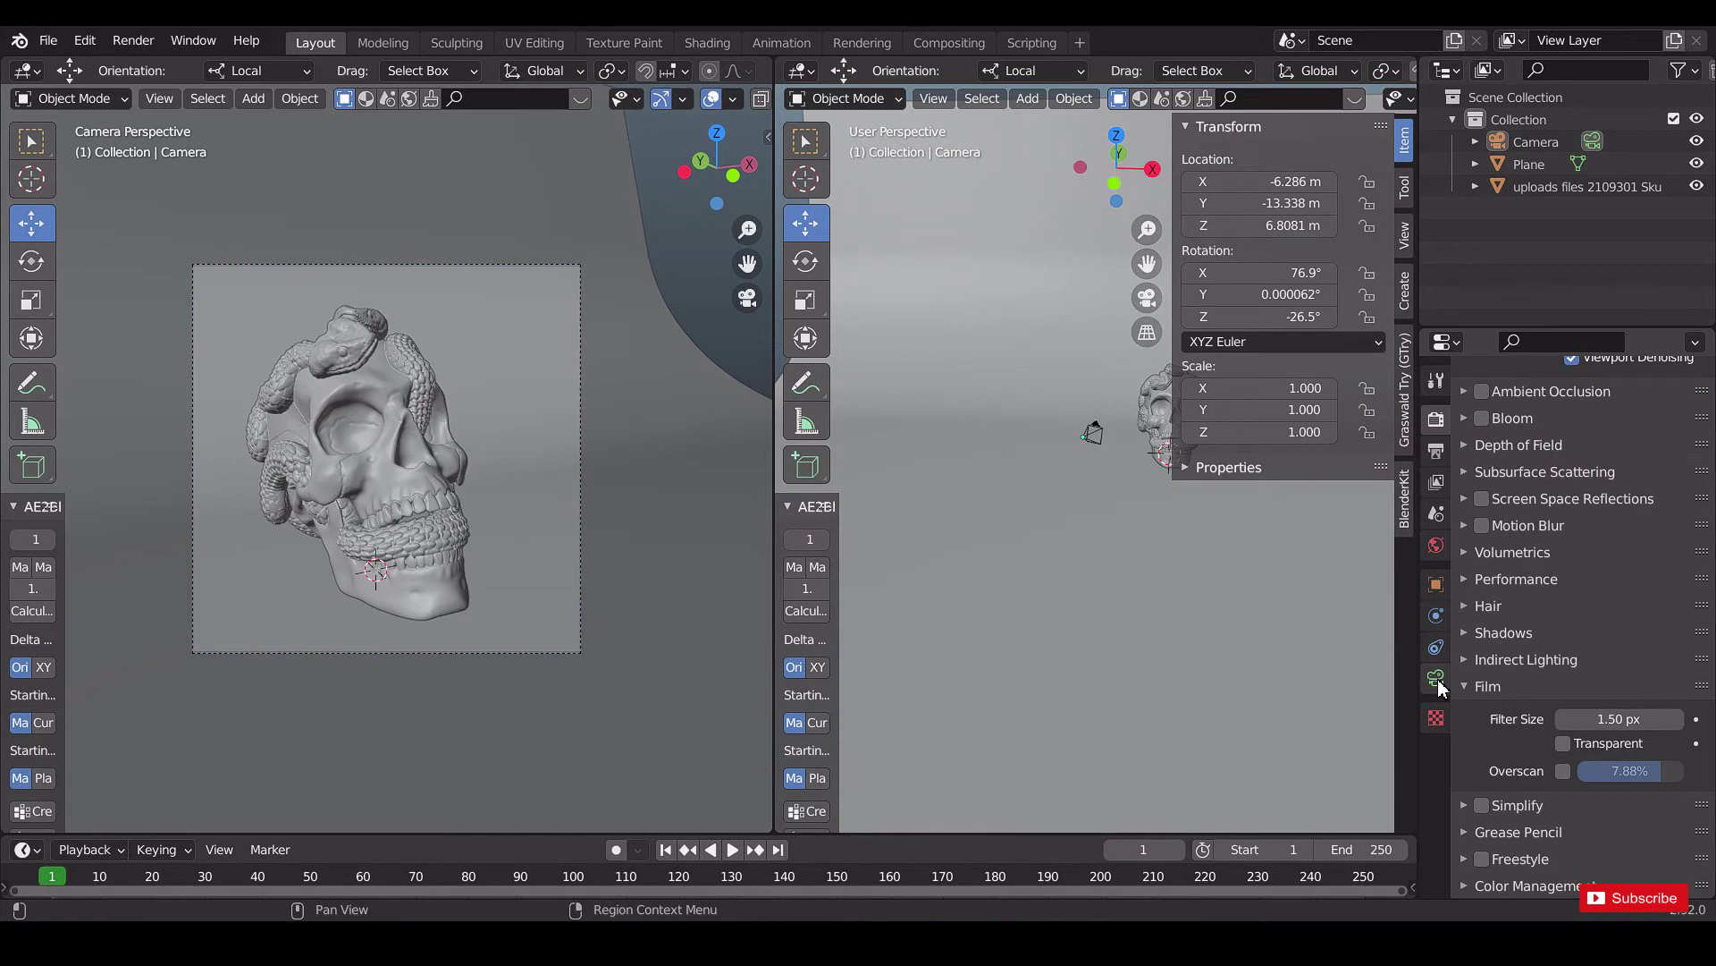
Raise the camera's Passepartout opacity to the maximum so everything outside the frame is blacked out.
{"action": "left_click", "coordinate": [1438, 679]}
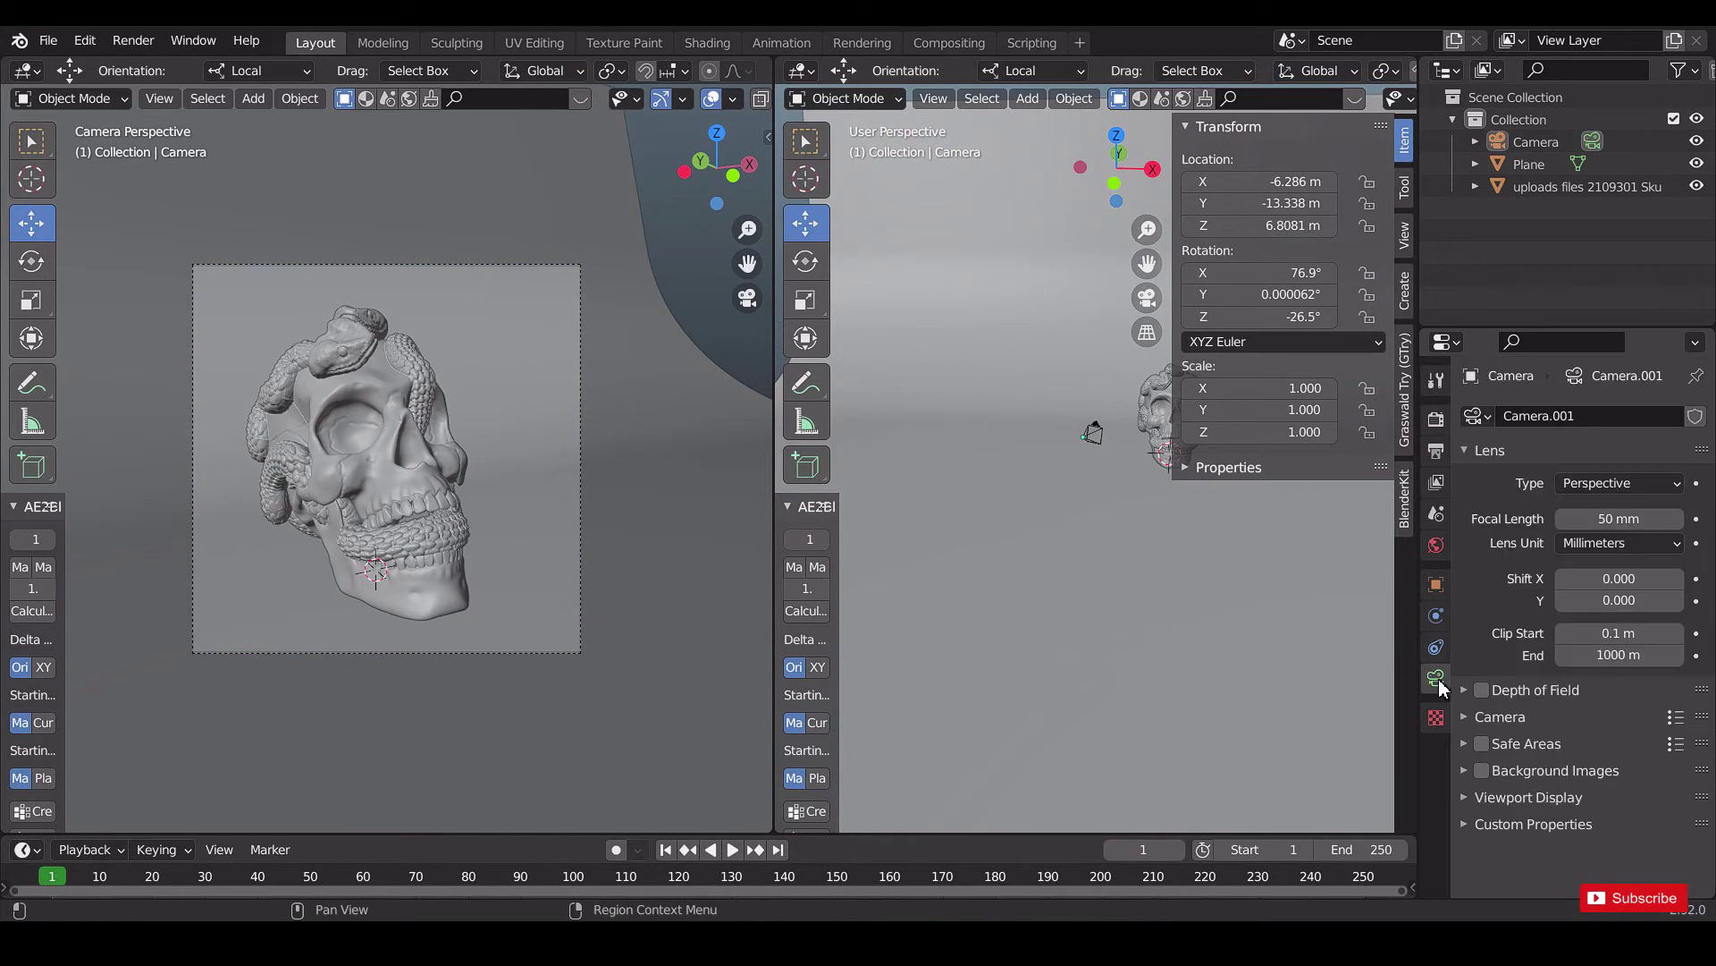
{"action": "left_click", "coordinate": [1473, 797]}
{"action": "scroll", "coordinate": [1520, 805], "scroll_direction": "down", "scroll_amount": 3}
{"action": "left_click_drag", "start_coordinate": [1610, 823], "coordinate": [1681, 823]}
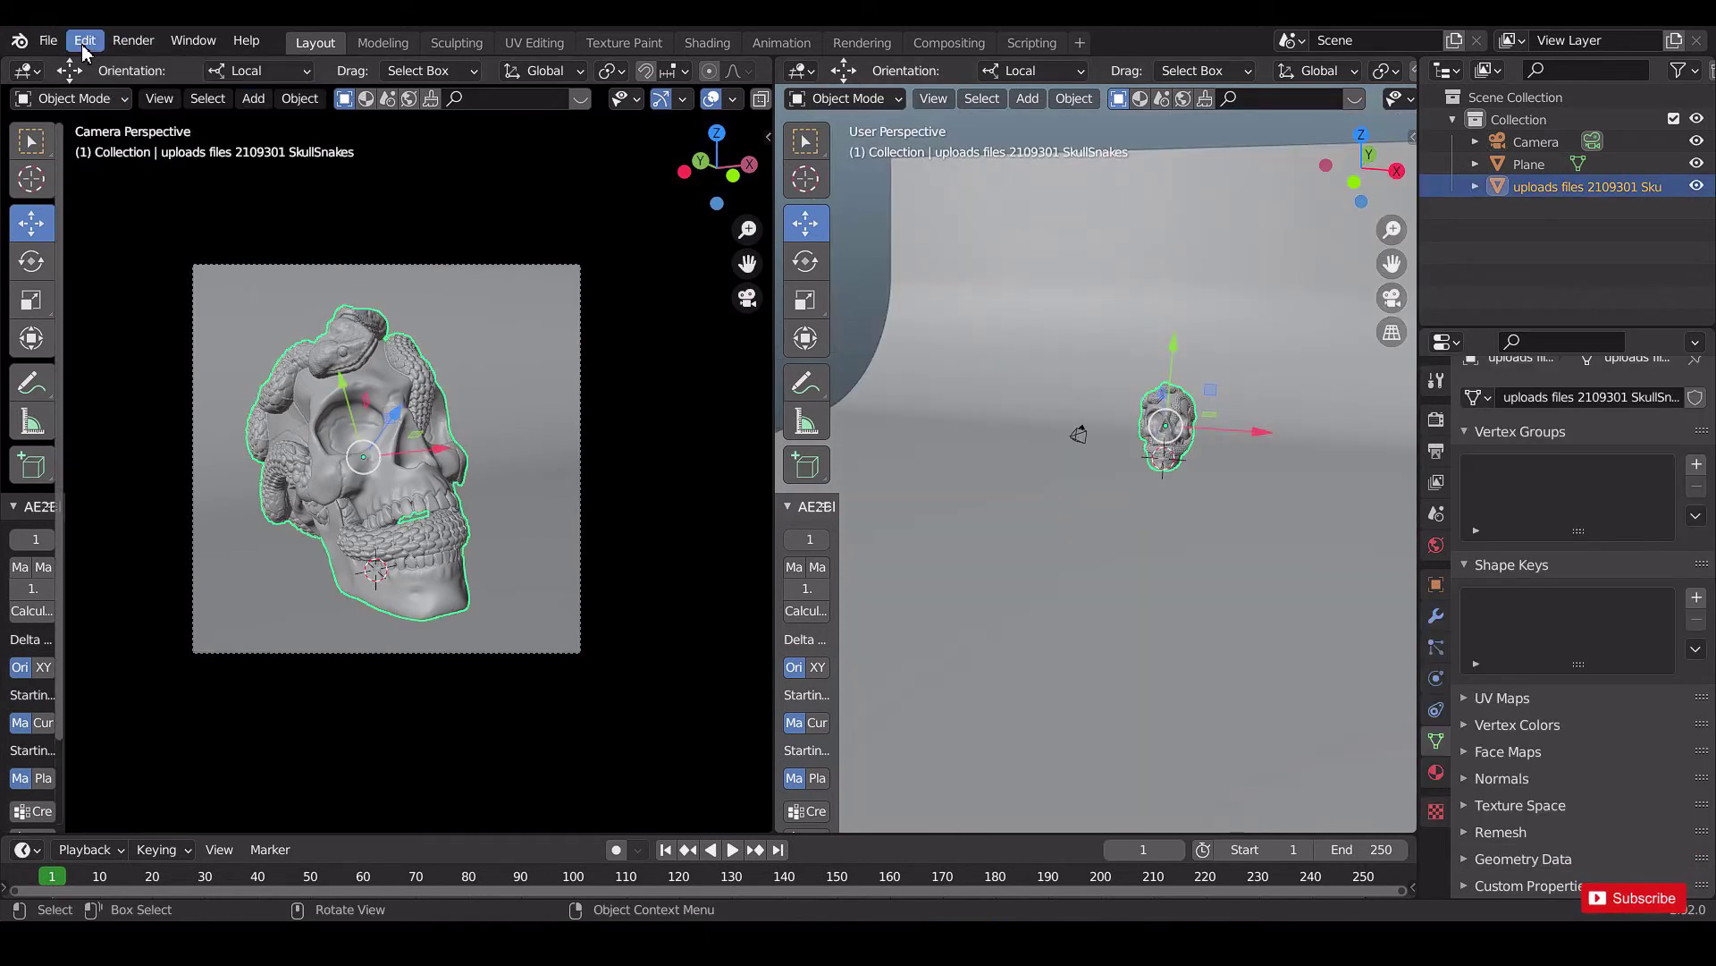
Check in the preferences that the Lighting: Tri-lighting add-on is enabled, searching the add-ons for "ligh".
{"action": "left_click", "coordinate": [85, 40]}
{"action": "left_click", "coordinate": [136, 356]}
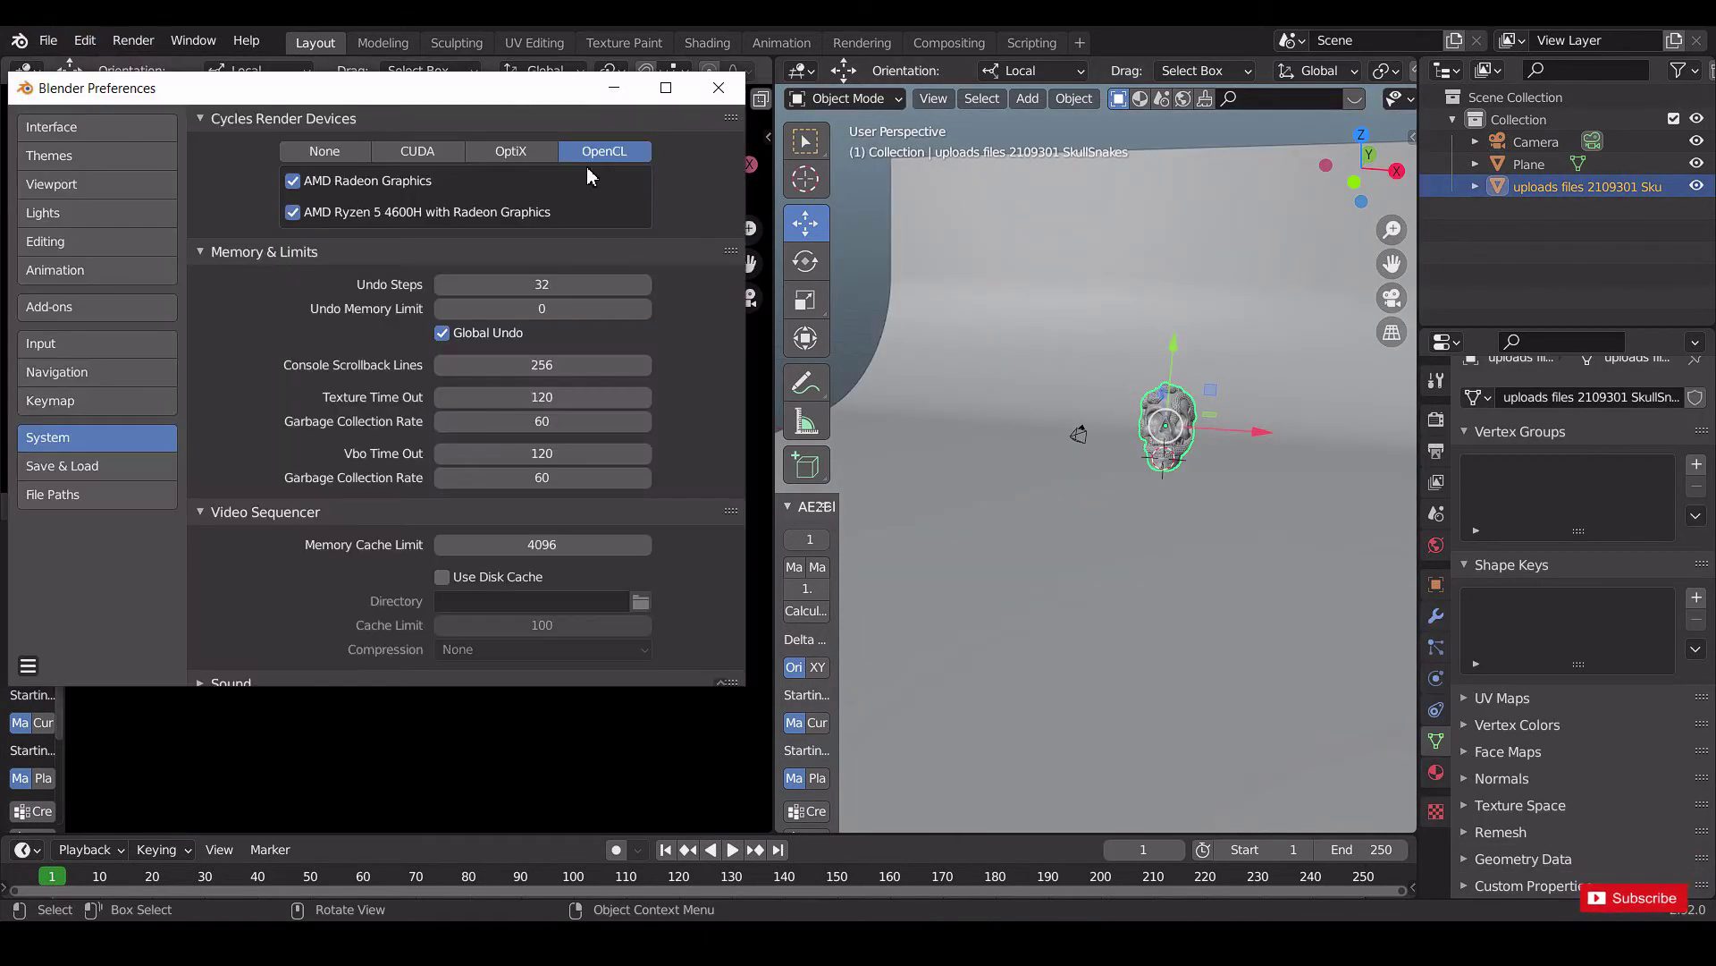
{"action": "left_click", "coordinate": [85, 308]}
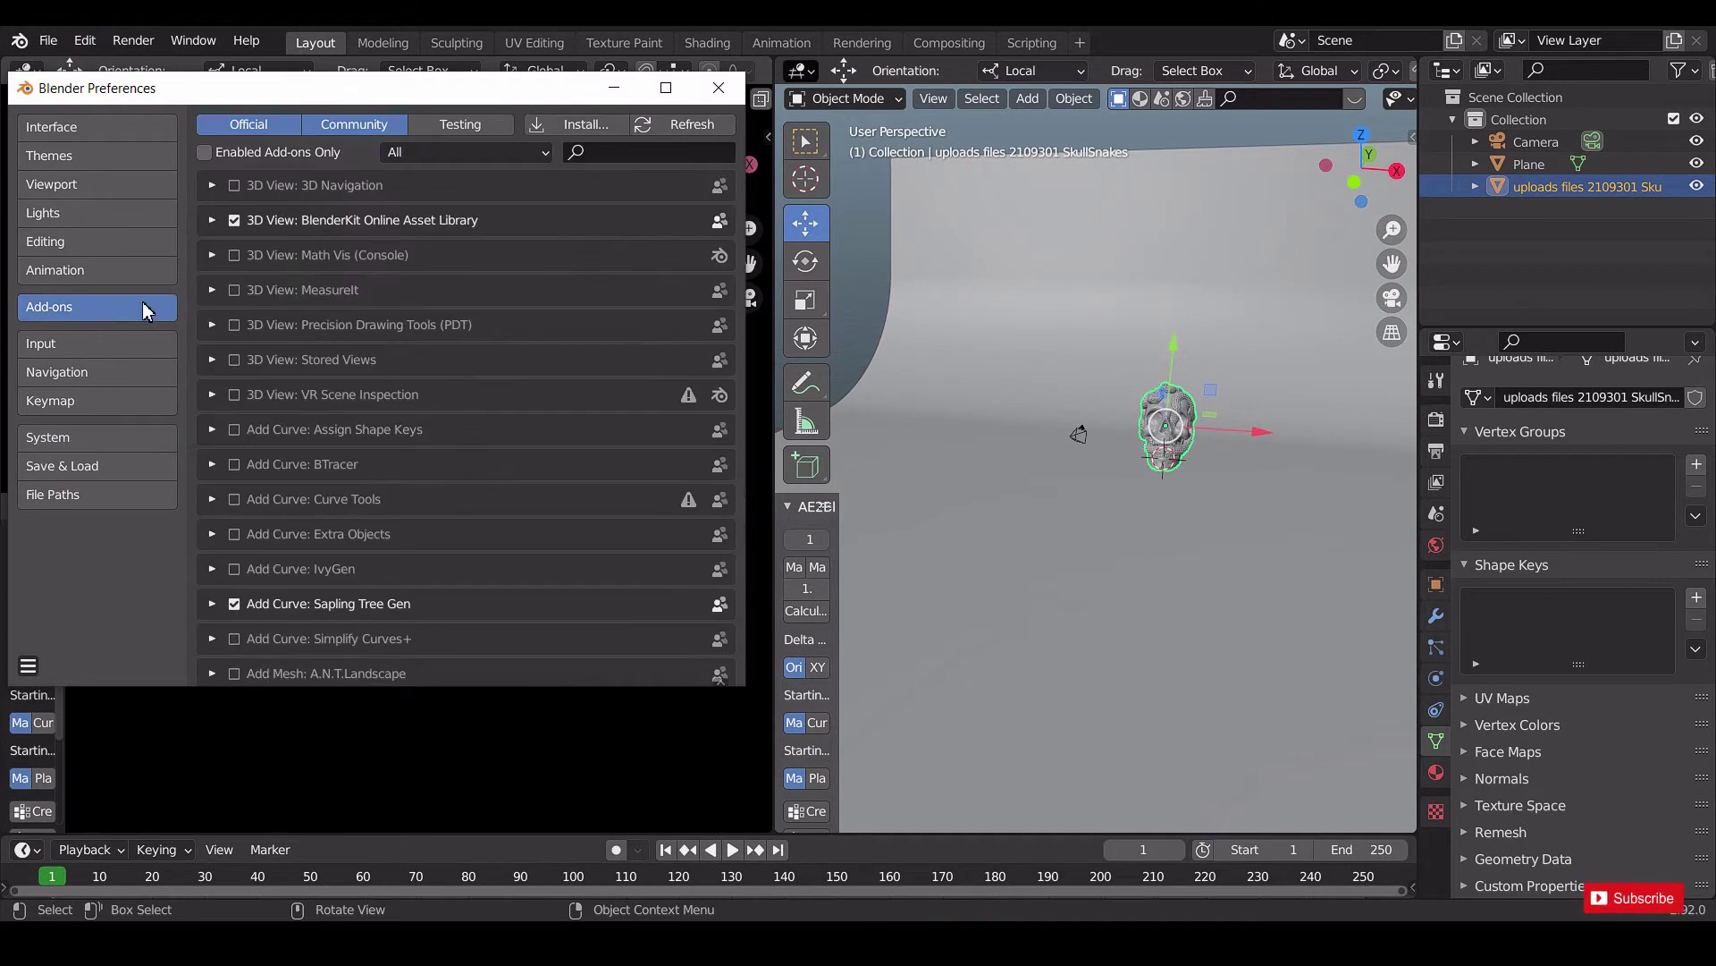
{"action": "left_click", "coordinate": [655, 154]}
{"action": "type", "text": "ligh"}
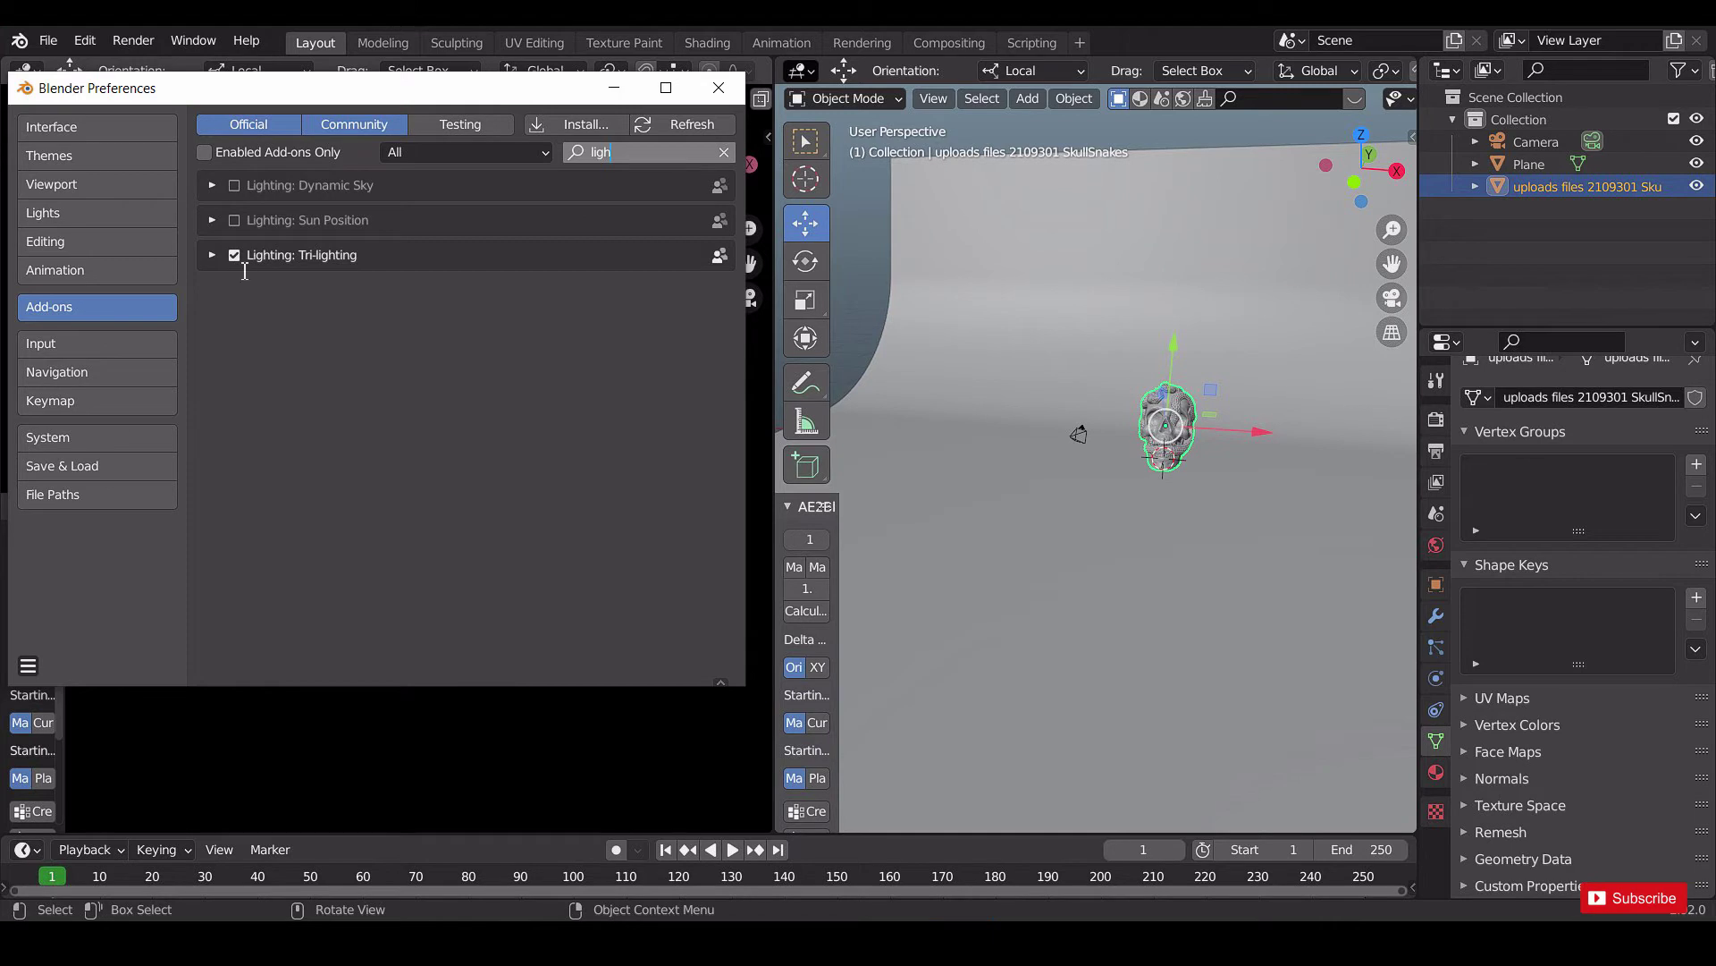
{"action": "left_click", "coordinate": [212, 255]}
{"action": "left_click", "coordinate": [212, 254]}
{"action": "left_click", "coordinate": [718, 88]}
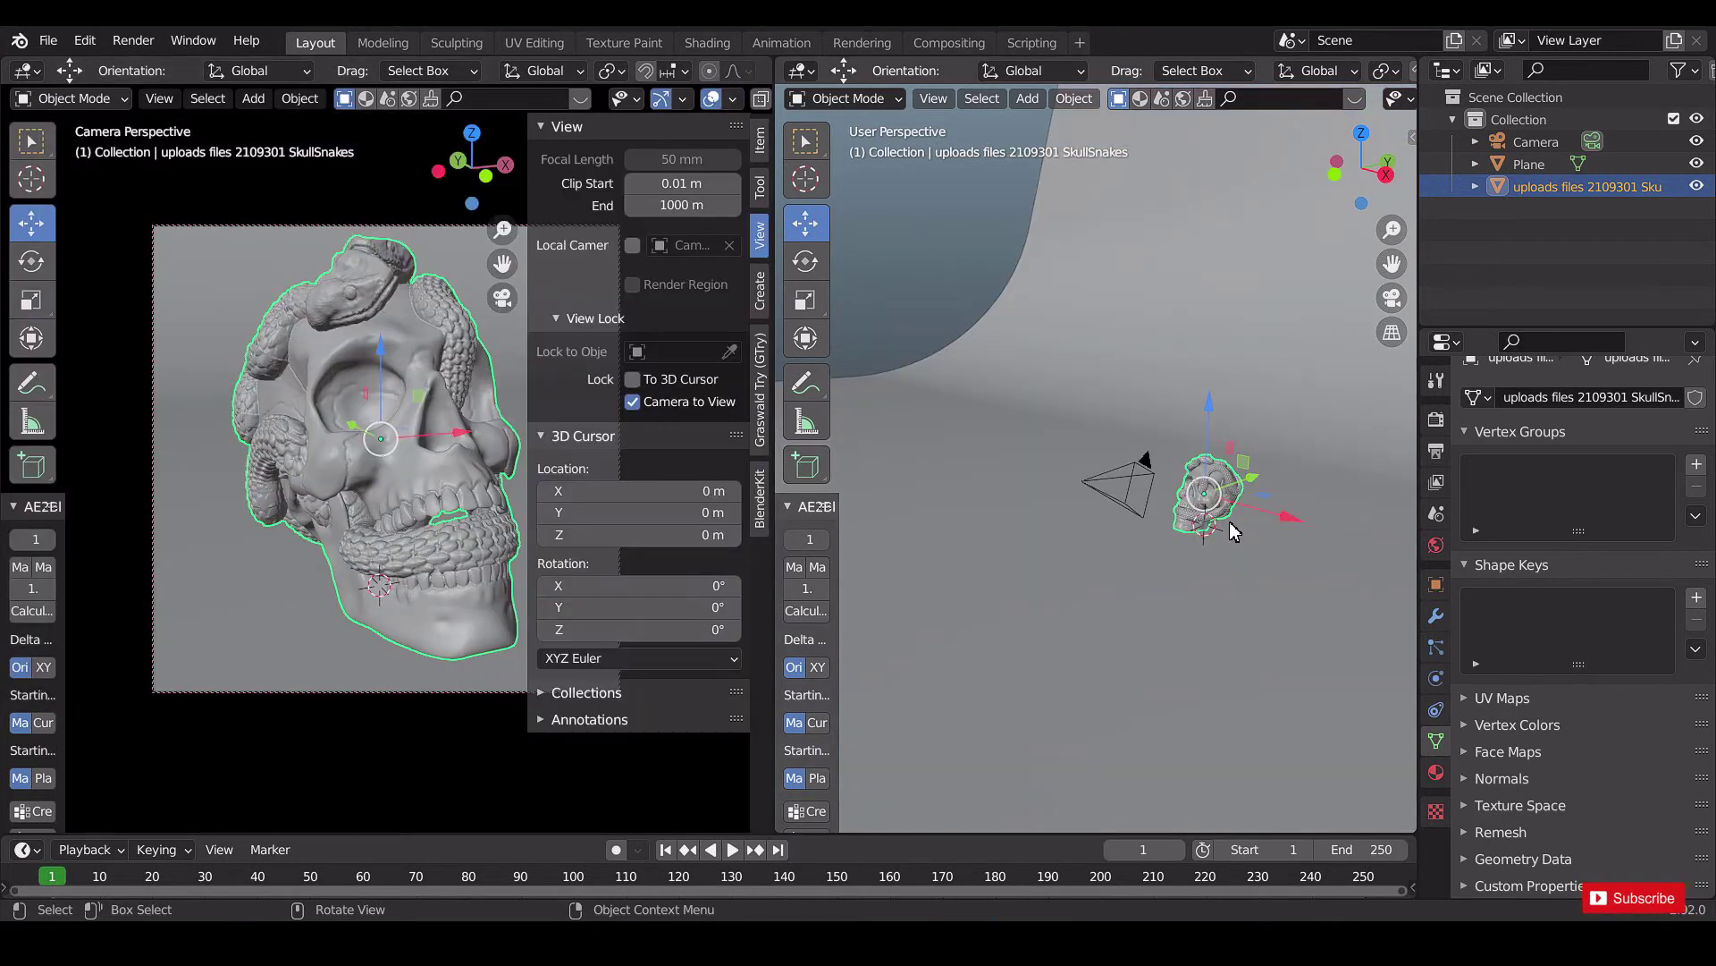
Add a Tri-Lighting setup of three area lights around the skull, with height 5.00 and distance 5 m.
{"action": "key", "text": "shift+a"}
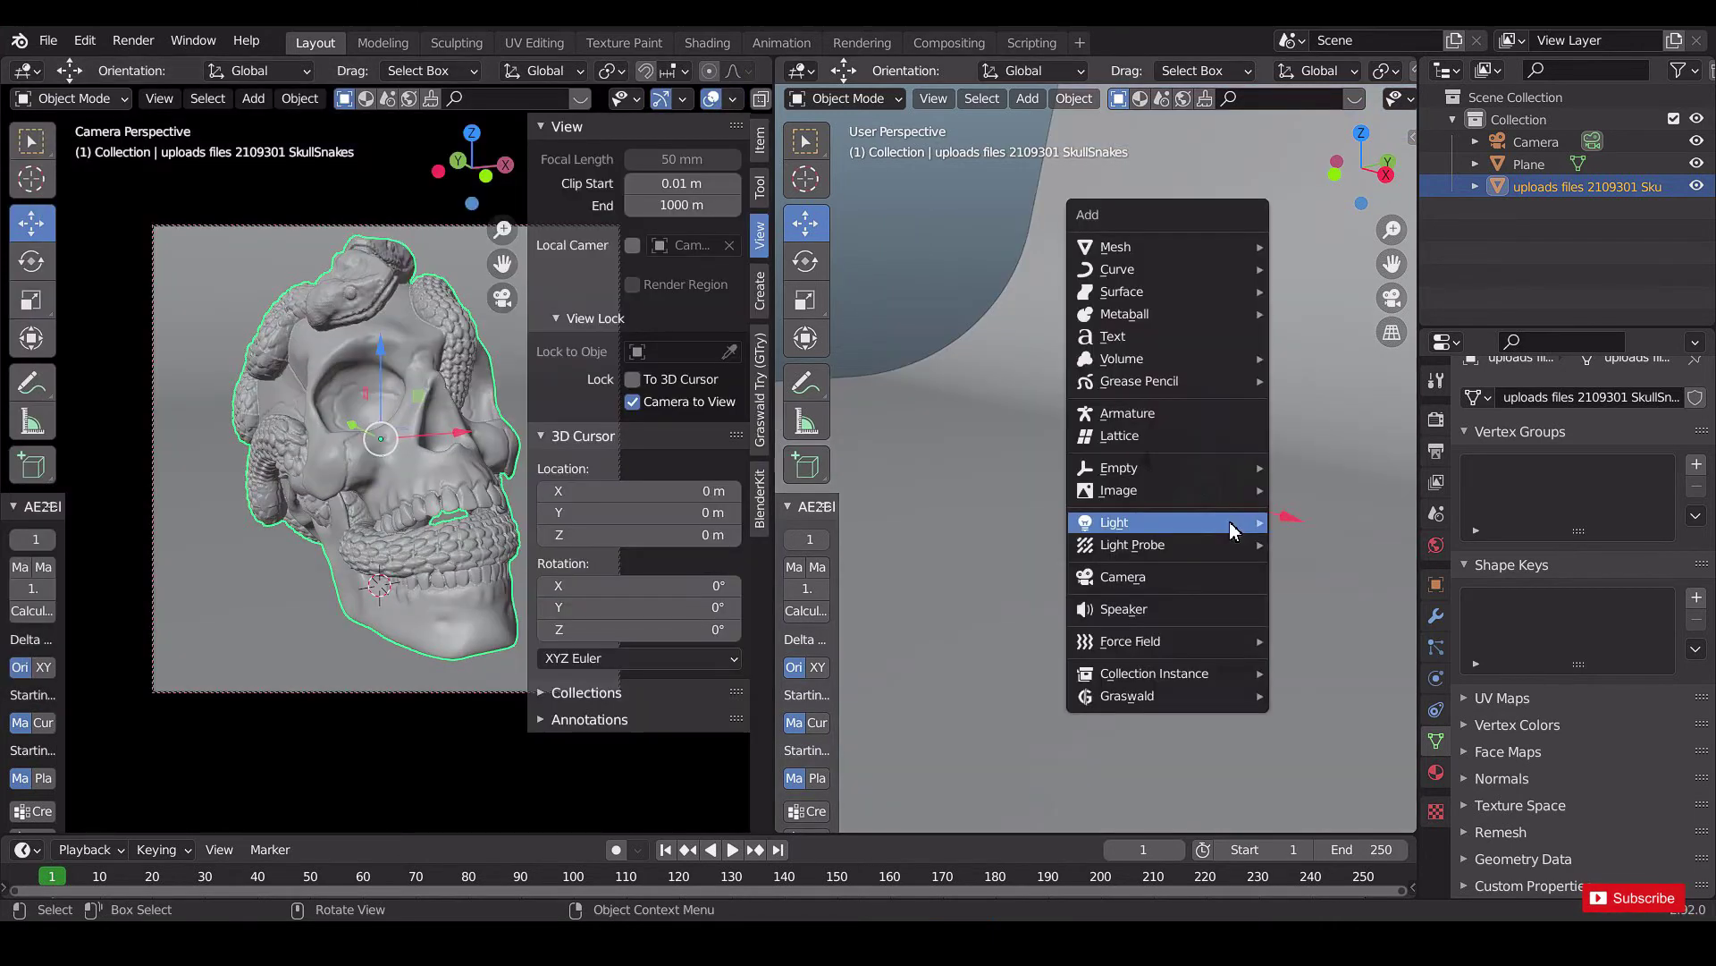
{"action": "mouse_move", "coordinate": [1221, 528]}
{"action": "left_click", "coordinate": [1344, 624]}
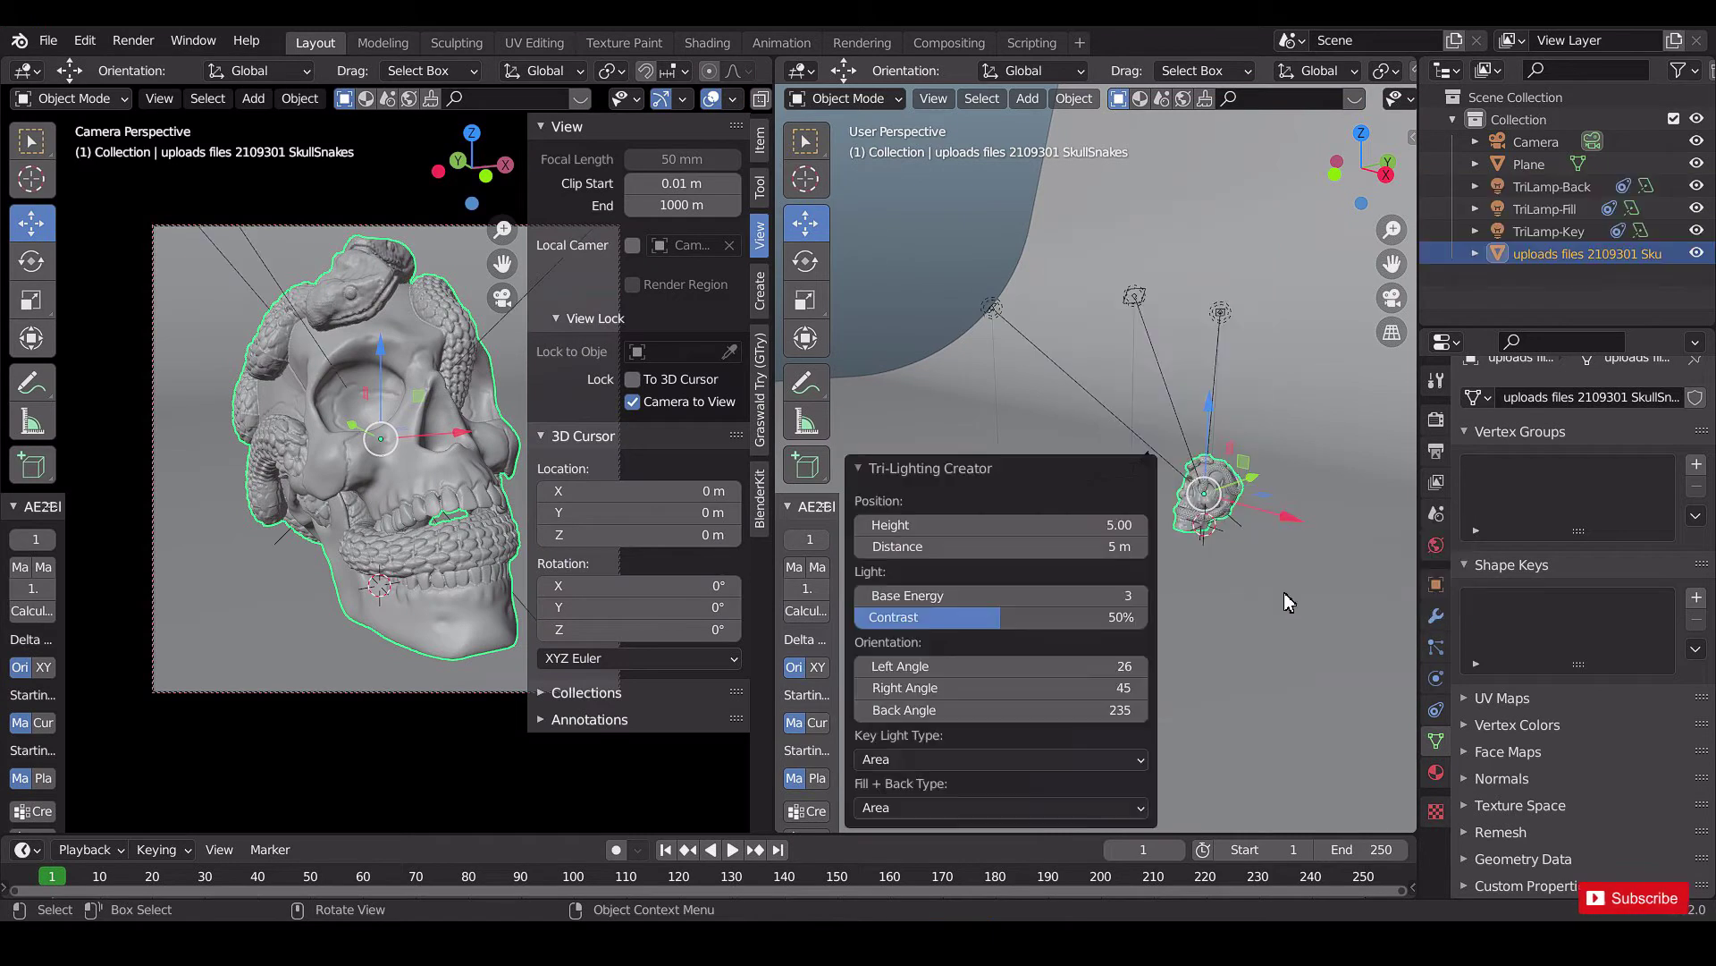
{"action": "middle_click_drag", "start_coordinate": [1242, 534], "coordinate": [1158, 525]}
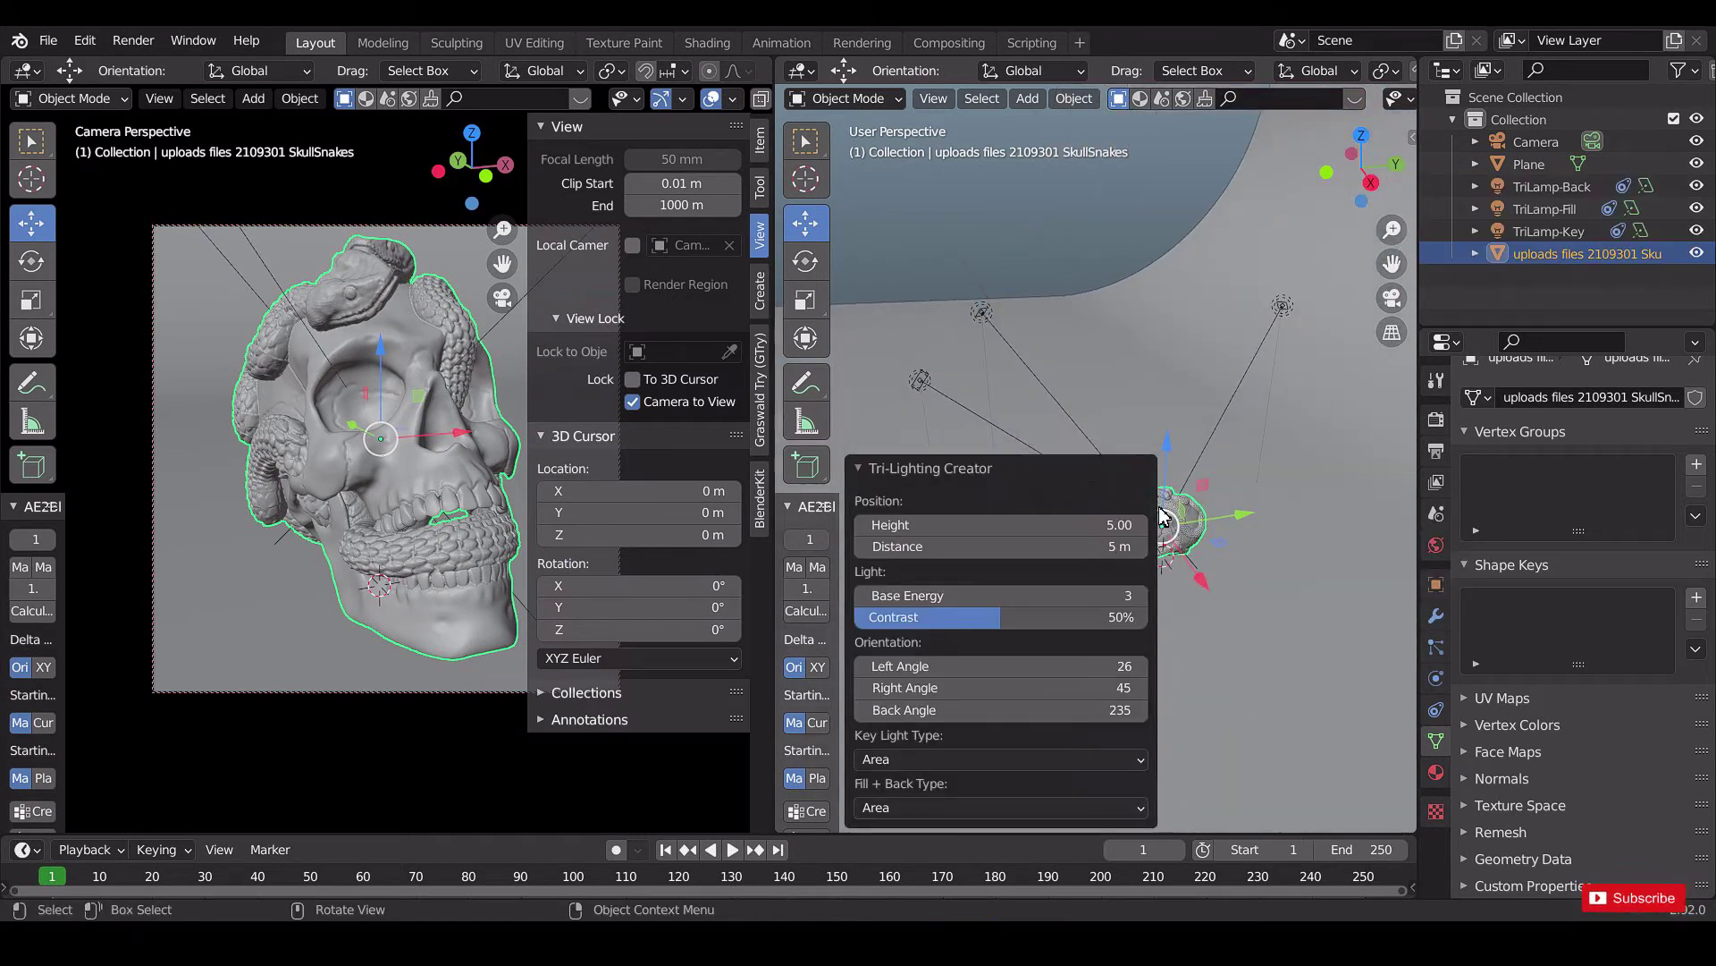
{"action": "left_click", "coordinate": [1109, 205]}
{"action": "middle_click_drag", "start_coordinate": [1107, 202], "coordinate": [1242, 266]}
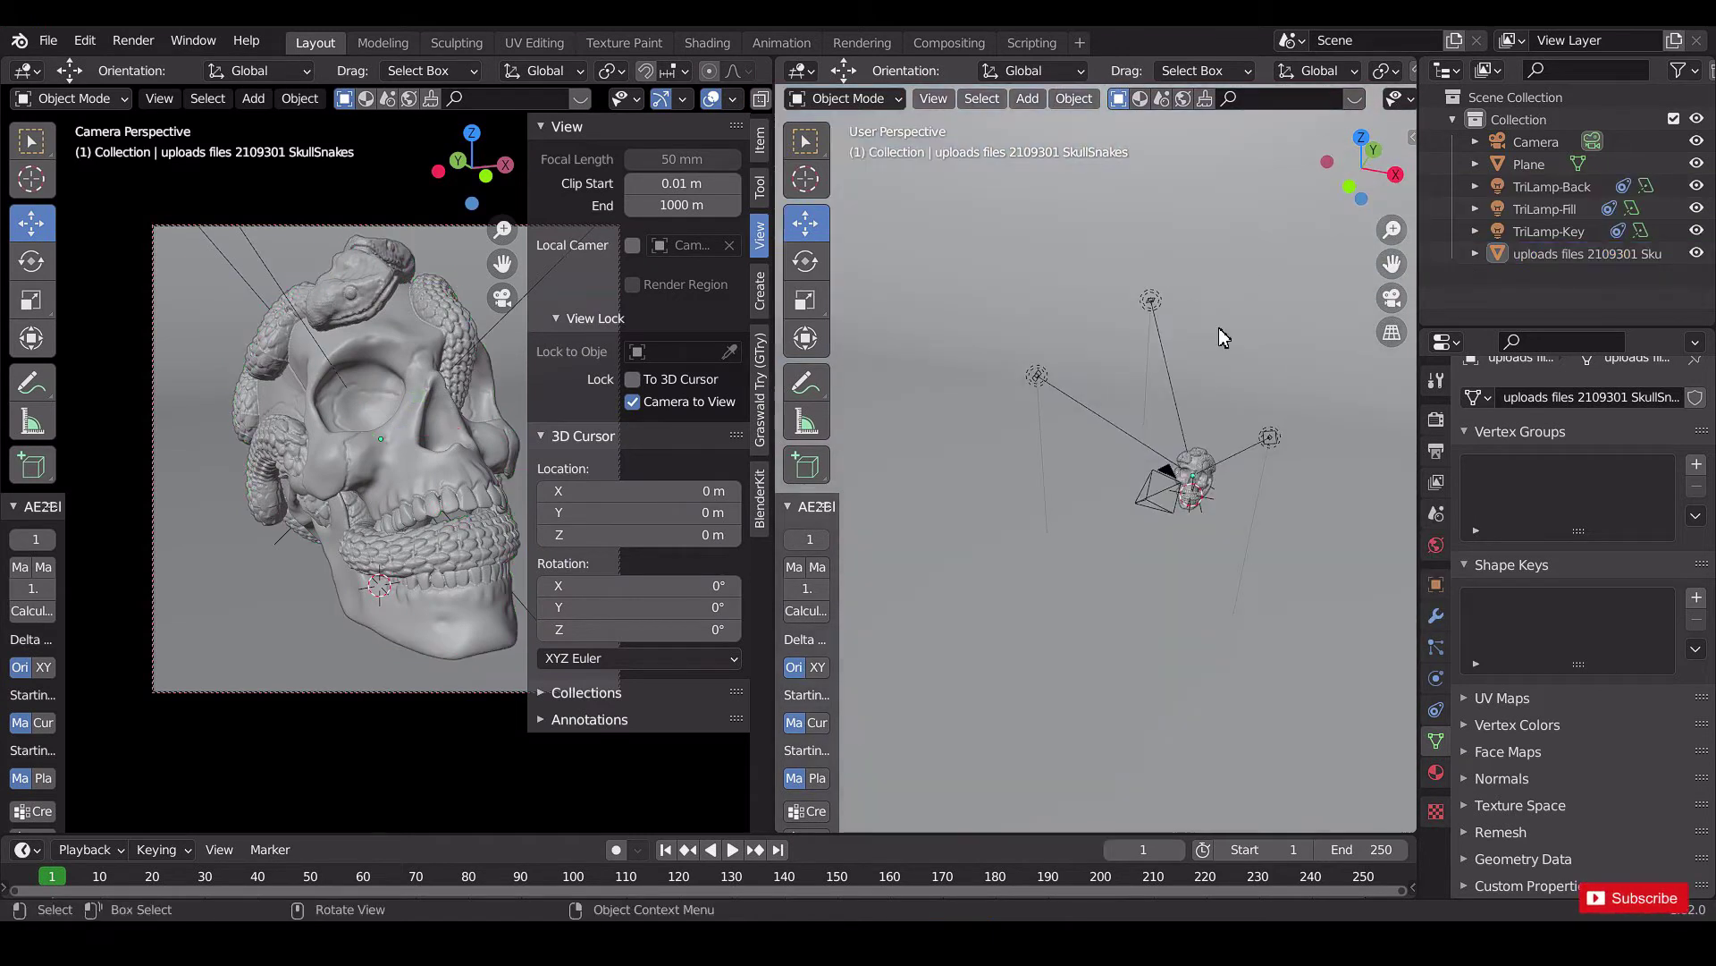
Set the TriLamp-Fill light's power to 300 W and widen the camera viewport.
{"action": "left_click", "coordinate": [1271, 442]}
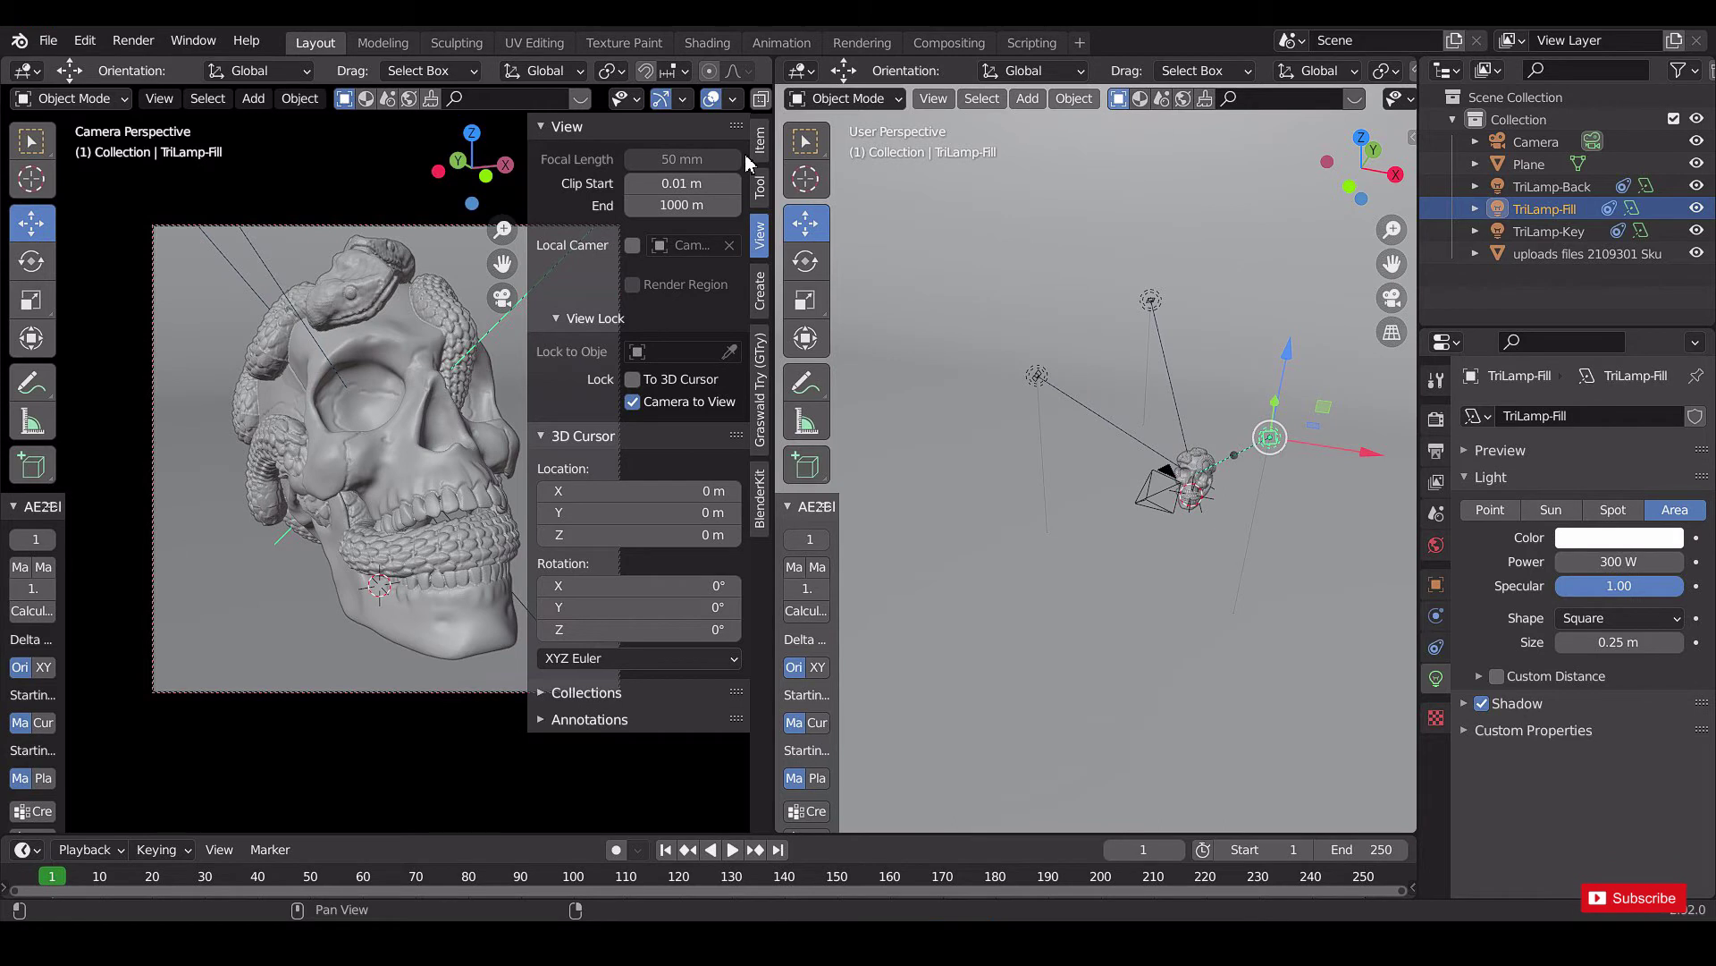
{"action": "left_click_drag", "start_coordinate": [769, 121], "coordinate": [988, 121]}
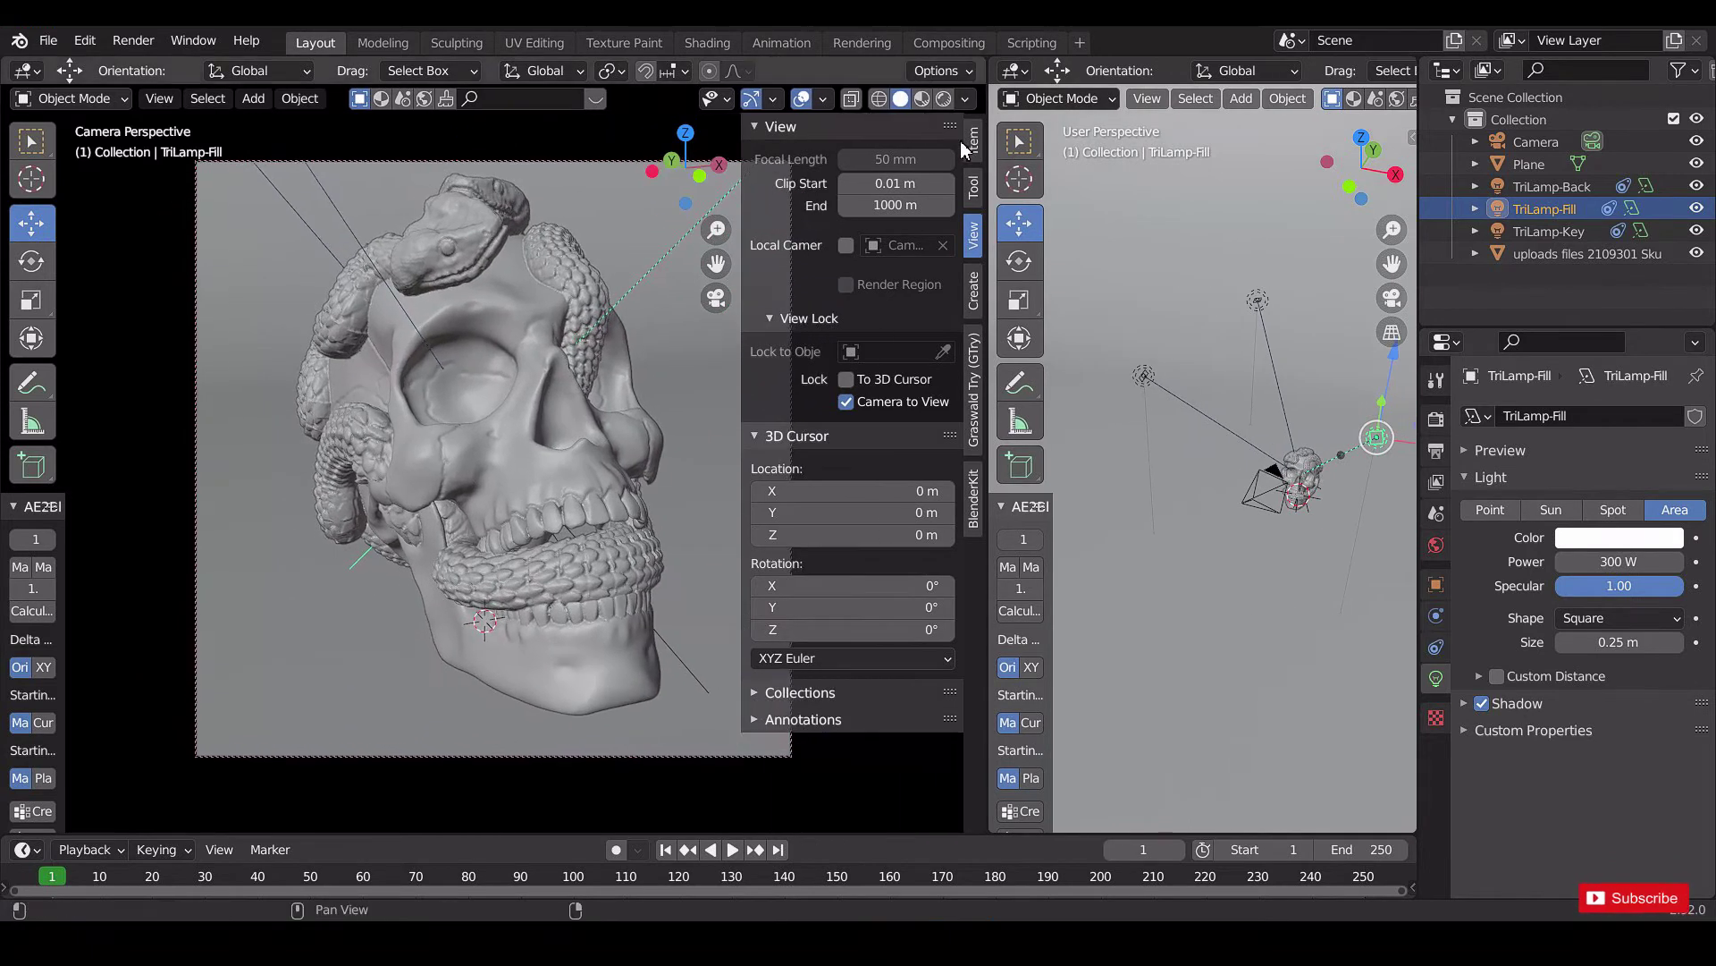
Save the scene as album_cover.blend in D:\Blender\Song and switch the camera viewport to rendered shading.
{"action": "key", "text": "ctrl+s"}
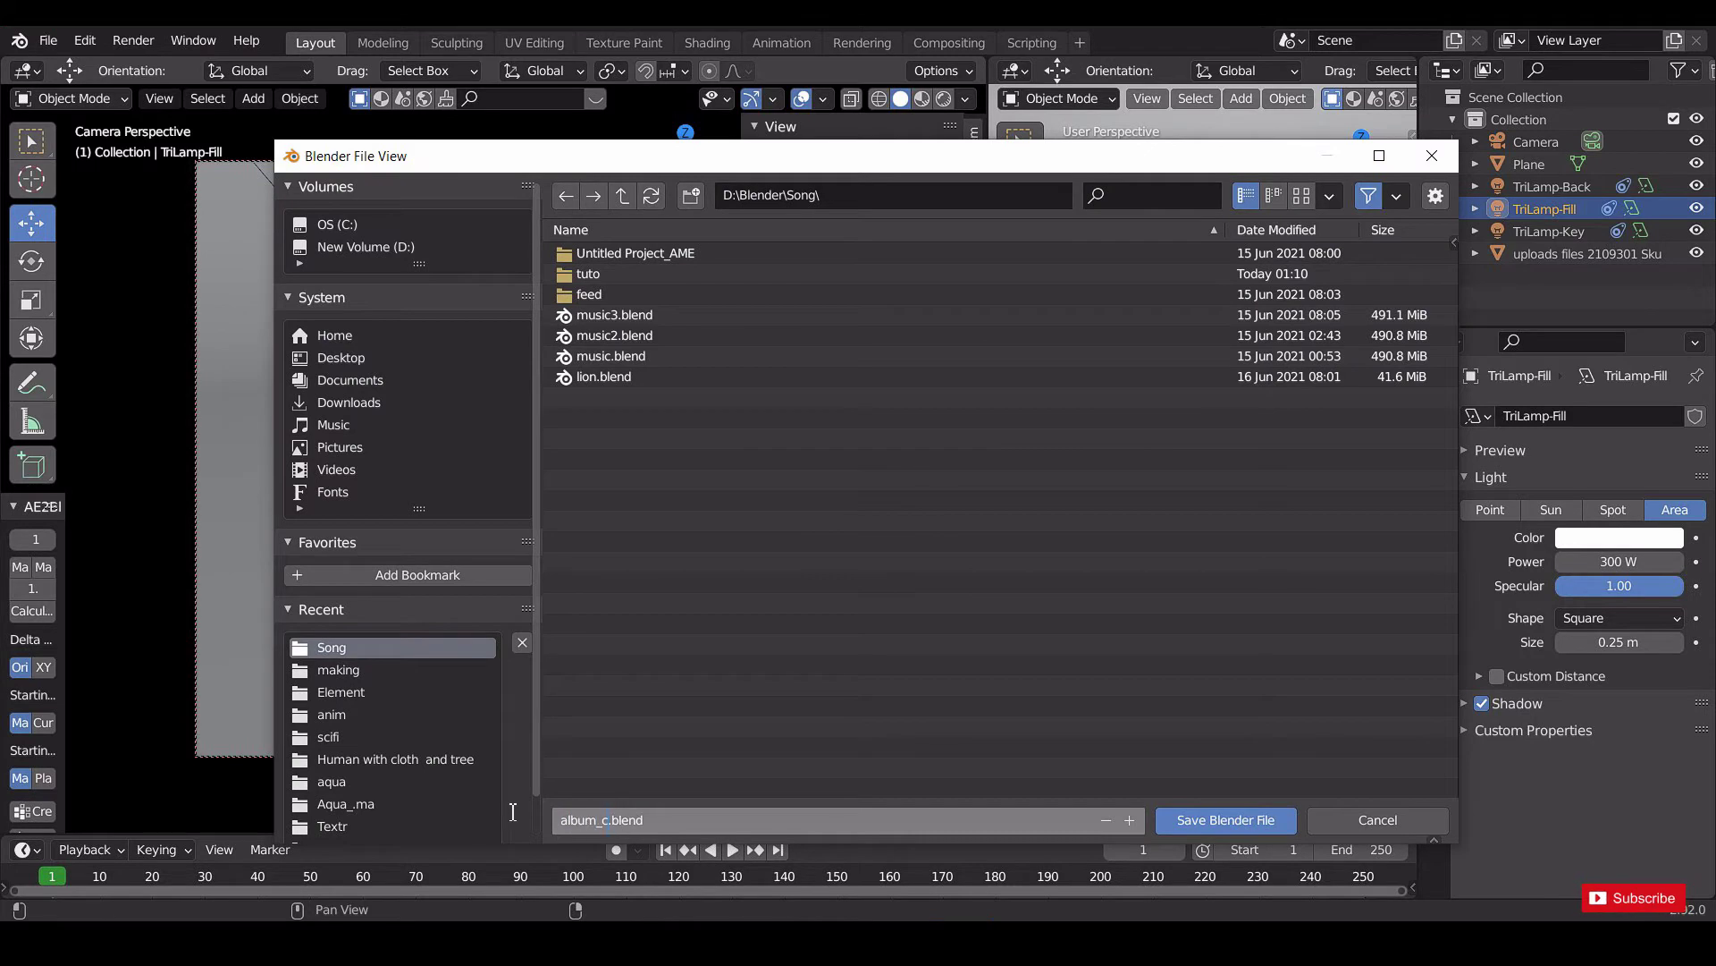
{"action": "left_click", "coordinate": [1171, 819]}
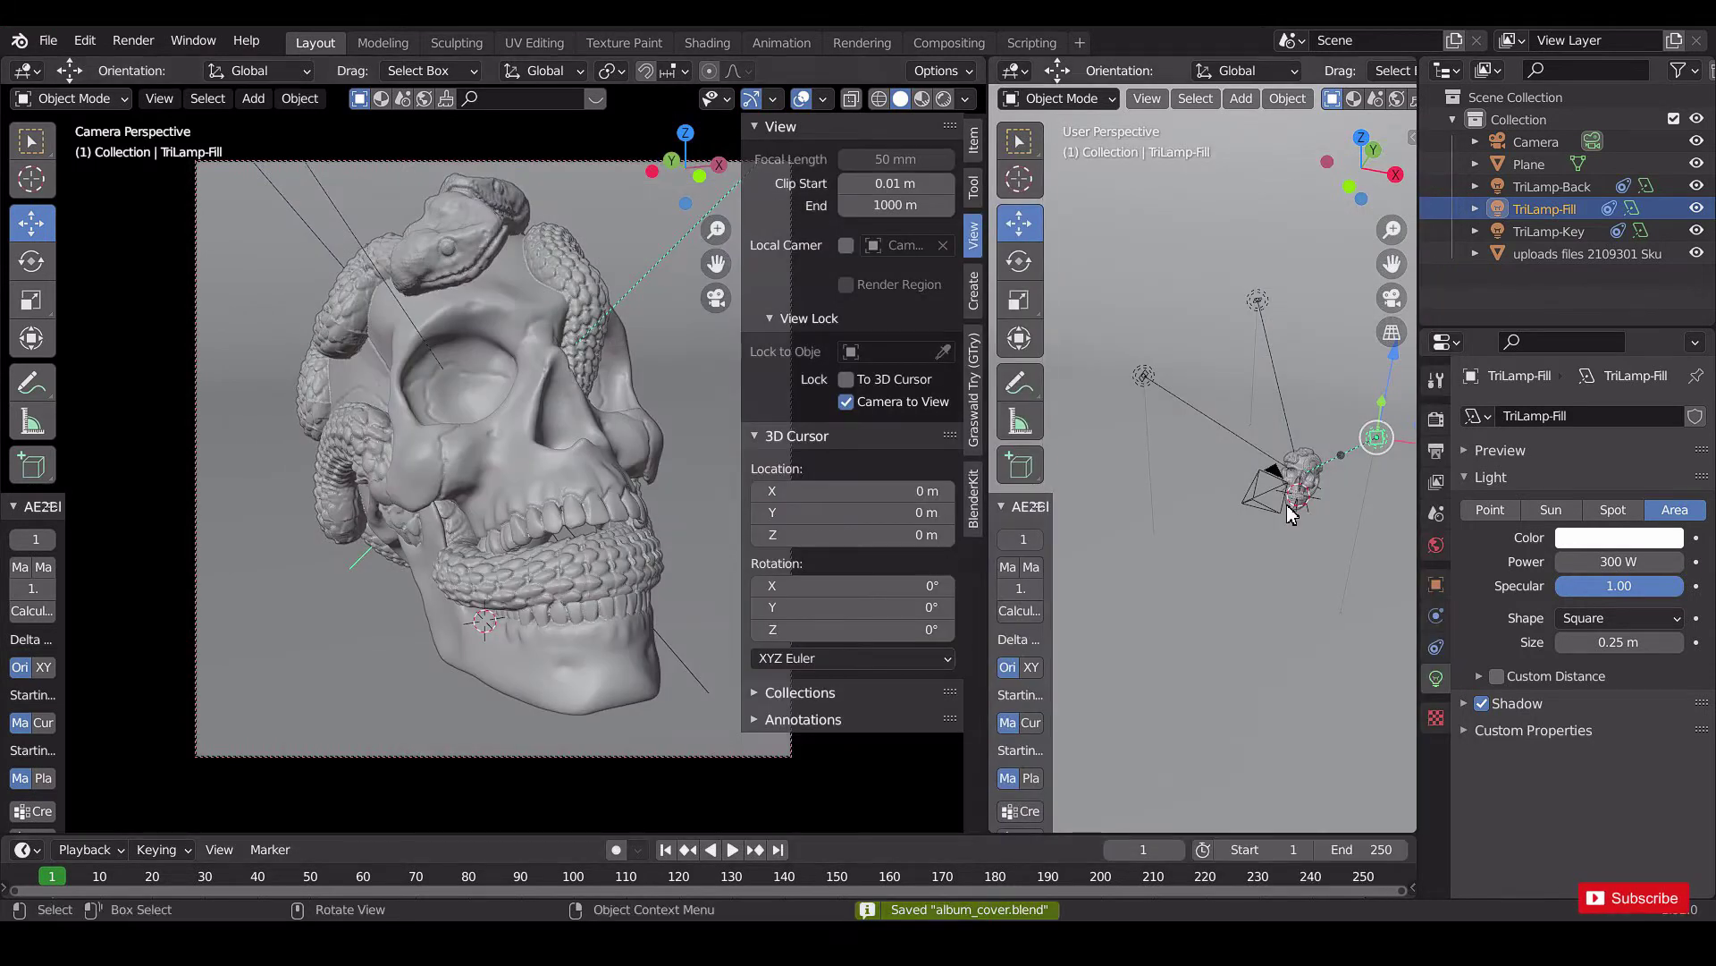
{"action": "left_click", "coordinate": [942, 100]}
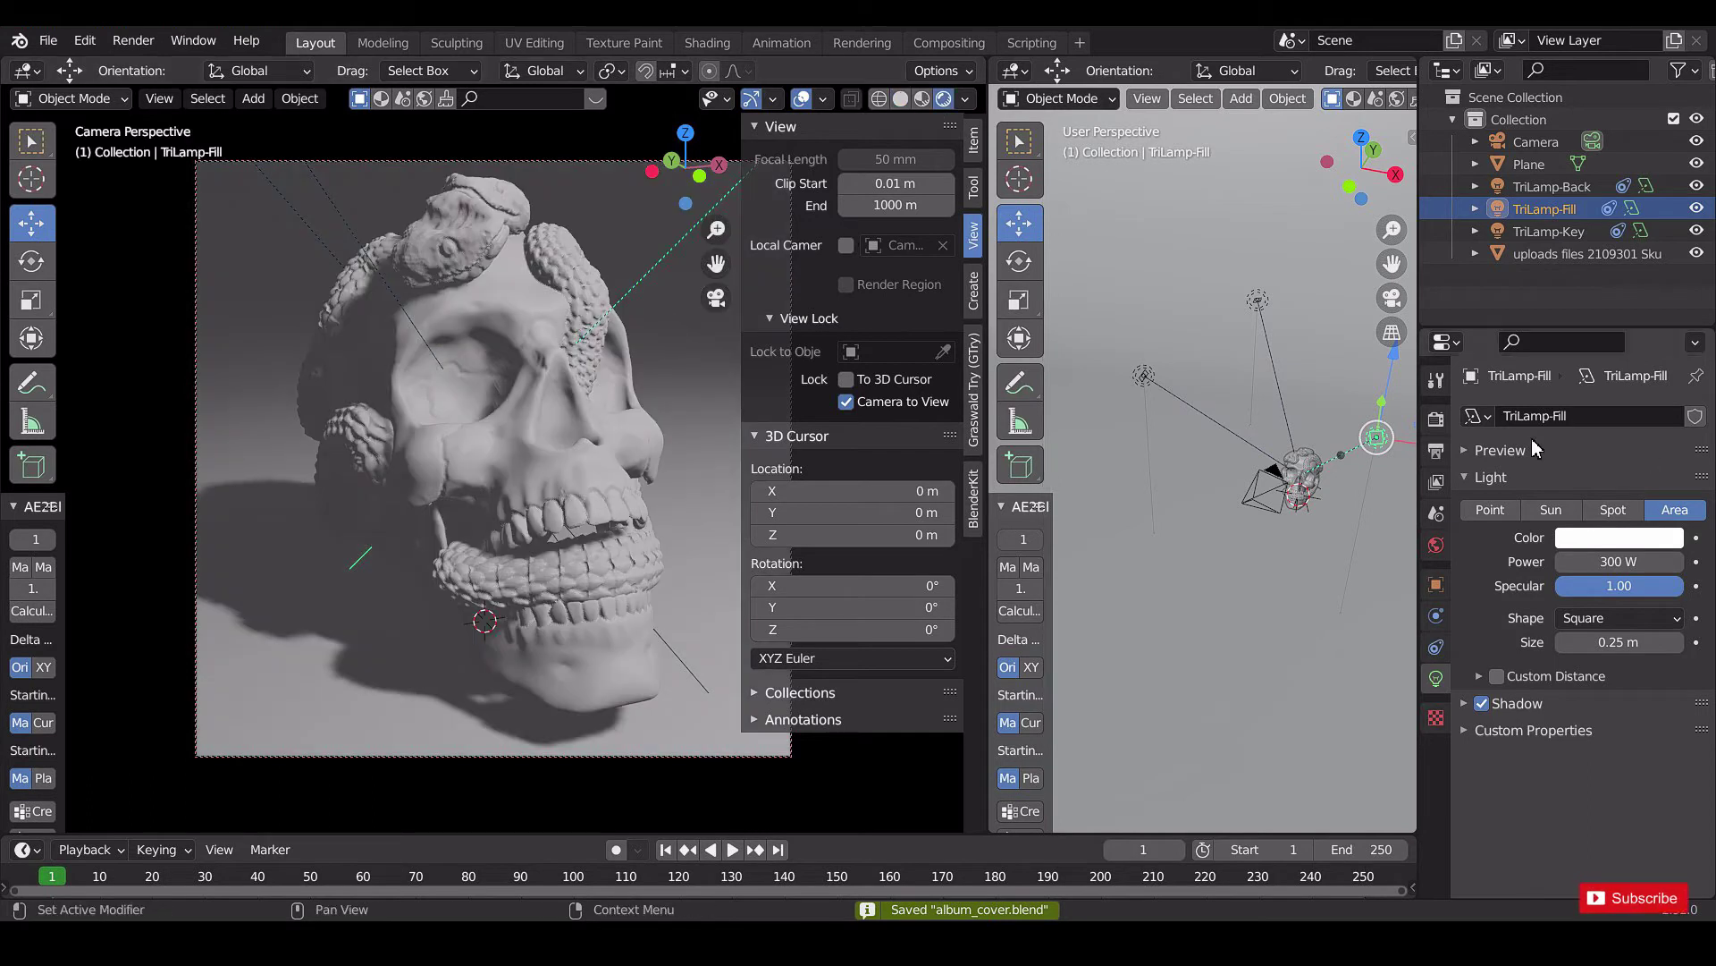
Set the TriLamp-Key light's power to 250 W.
{"action": "left_click", "coordinate": [1147, 380]}
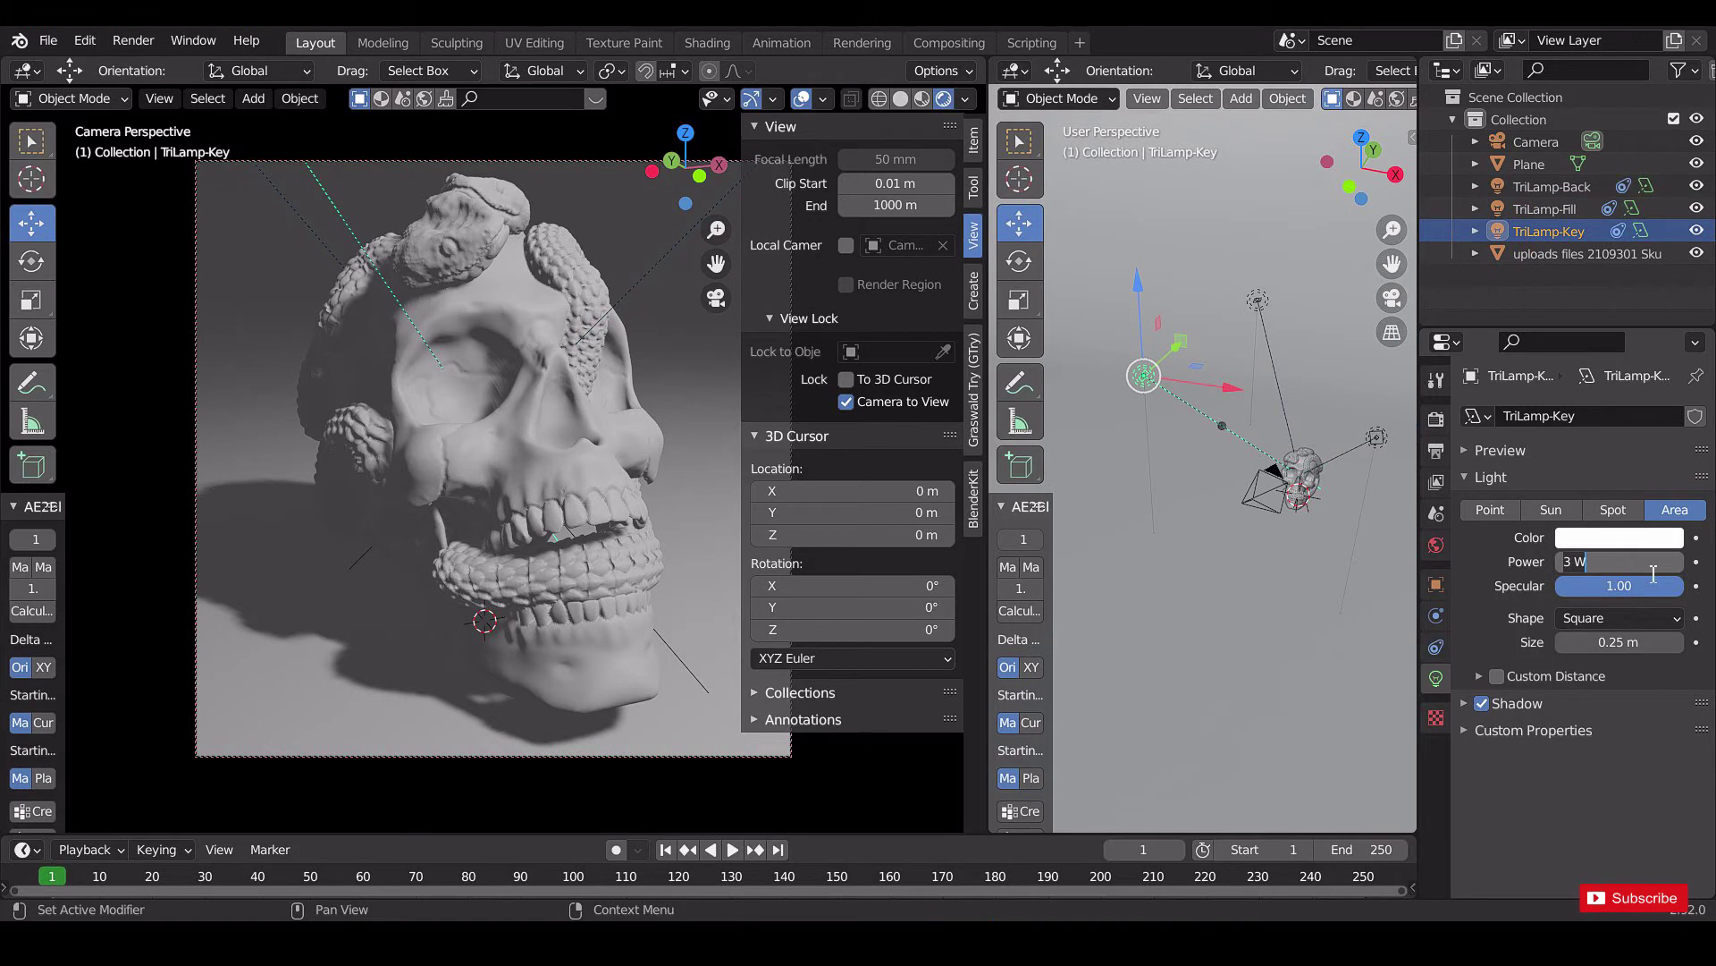
{"action": "left_click", "coordinate": [1653, 573]}
{"action": "type", "text": "250"}
{"action": "key", "text": "Return"}
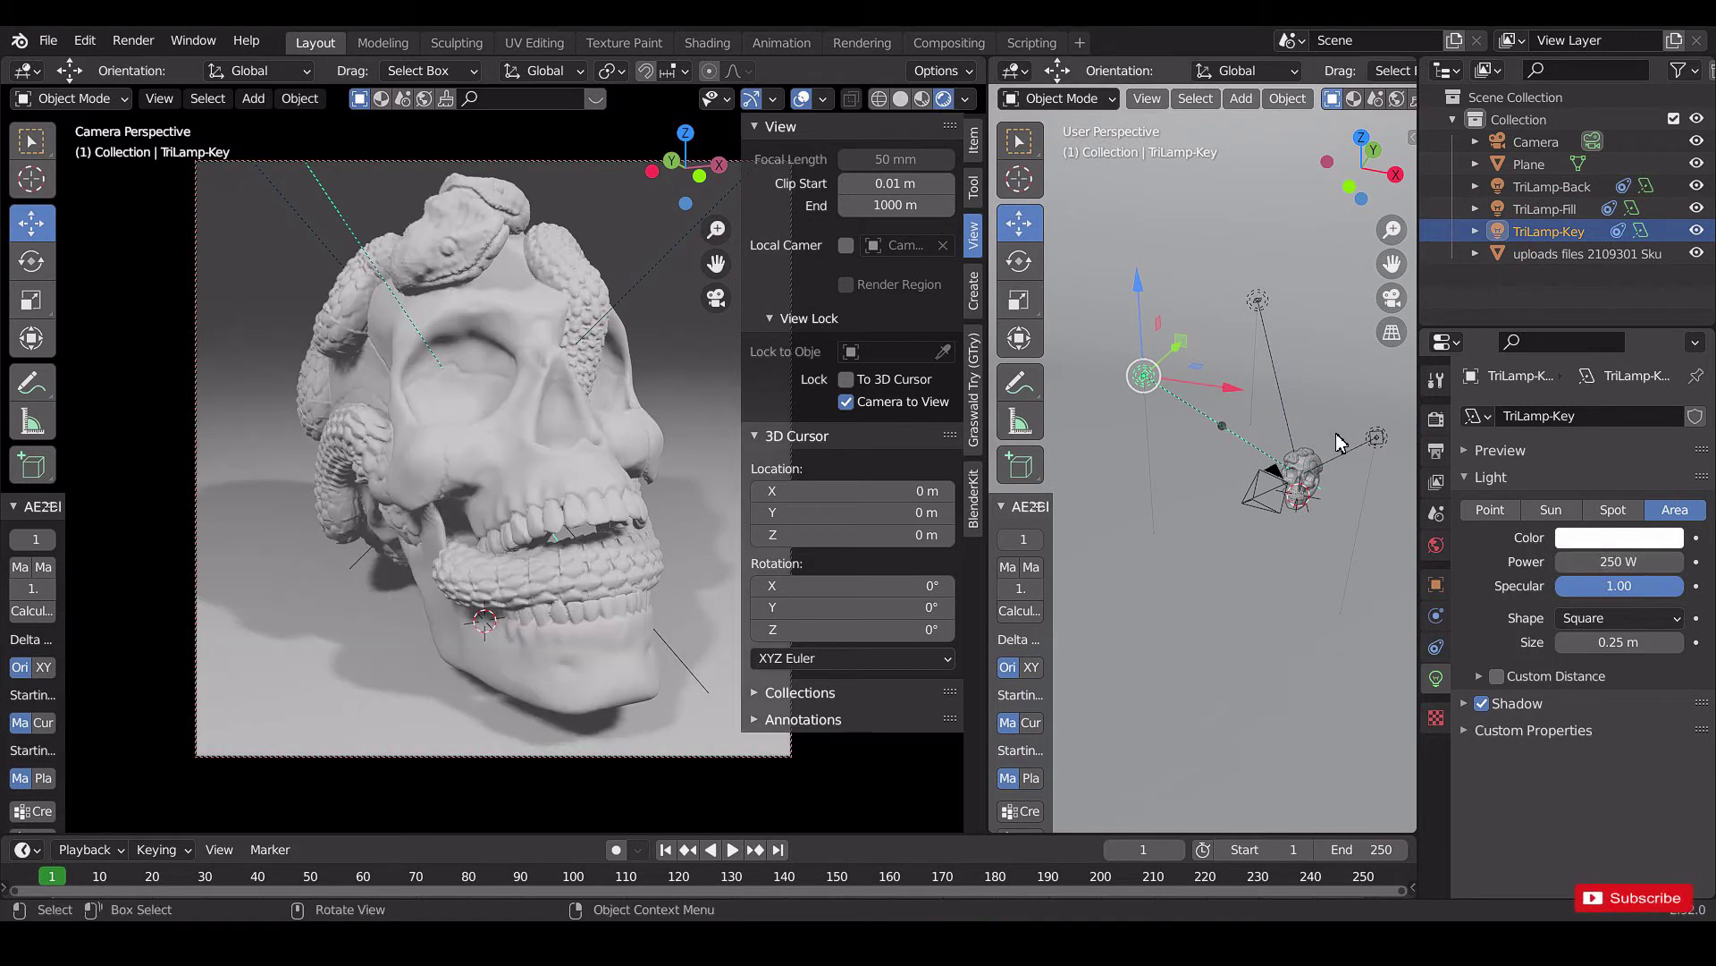
Set the TriLamp-Back light's power to 200 W and hide the camera viewport's sidebar.
{"action": "left_click", "coordinate": [1266, 308]}
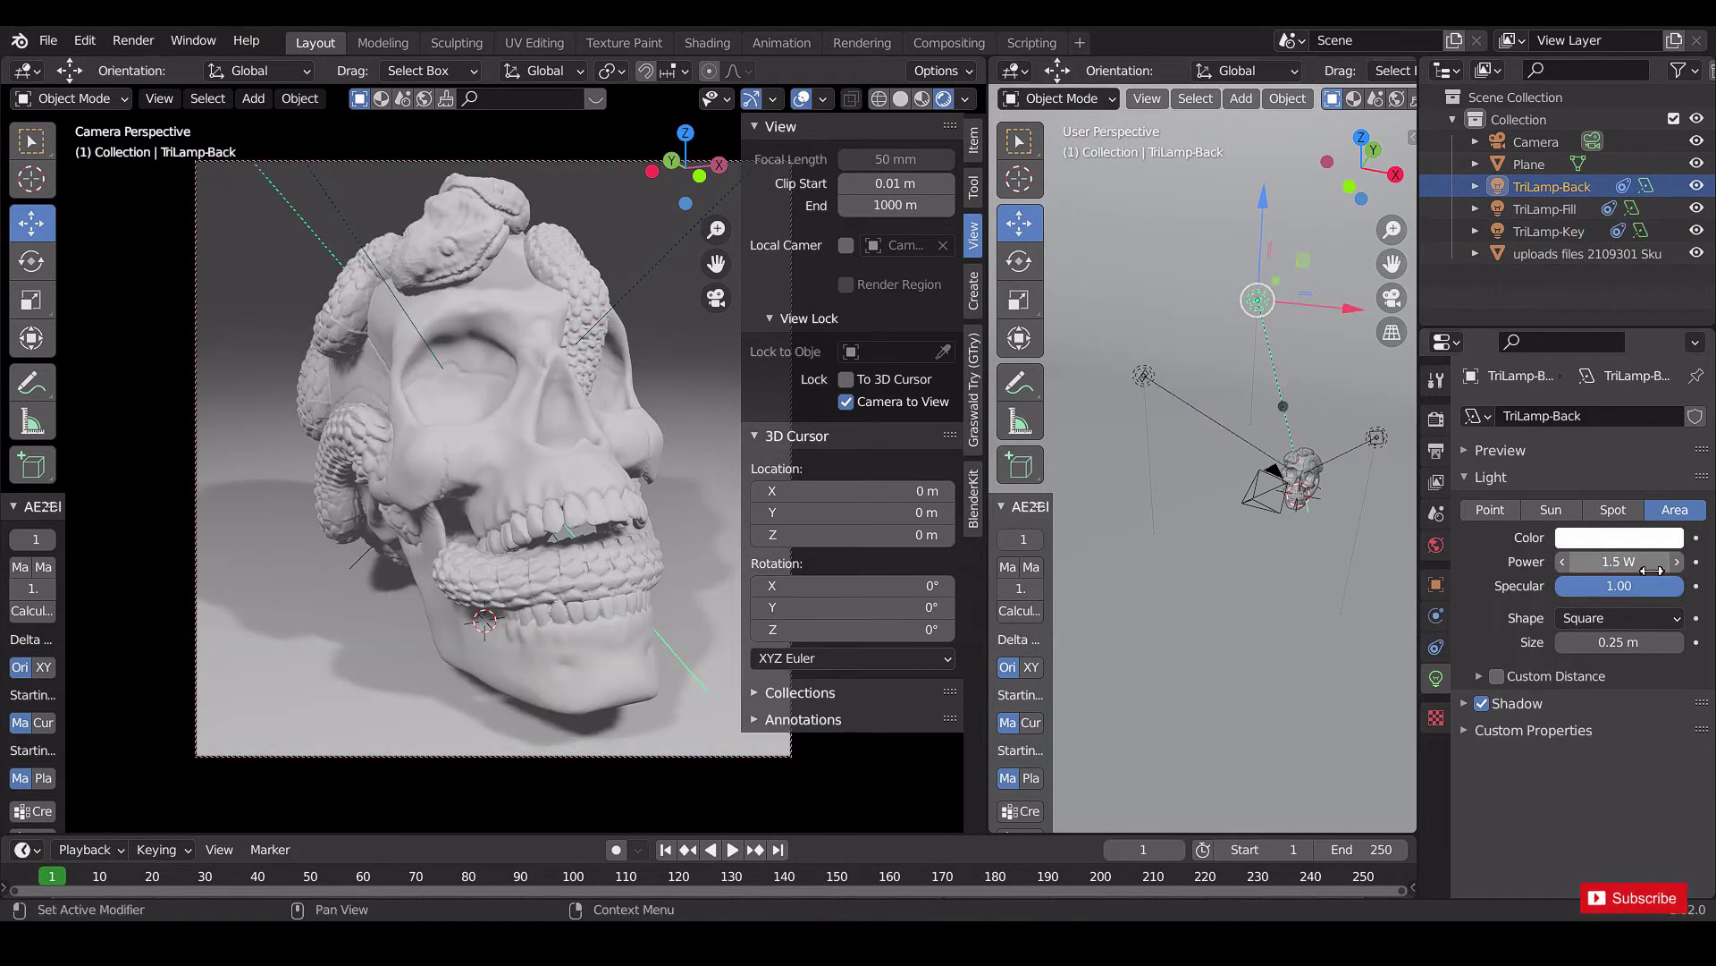
{"action": "left_click", "coordinate": [1651, 577]}
{"action": "type", "text": "200"}
{"action": "key", "text": "Return"}
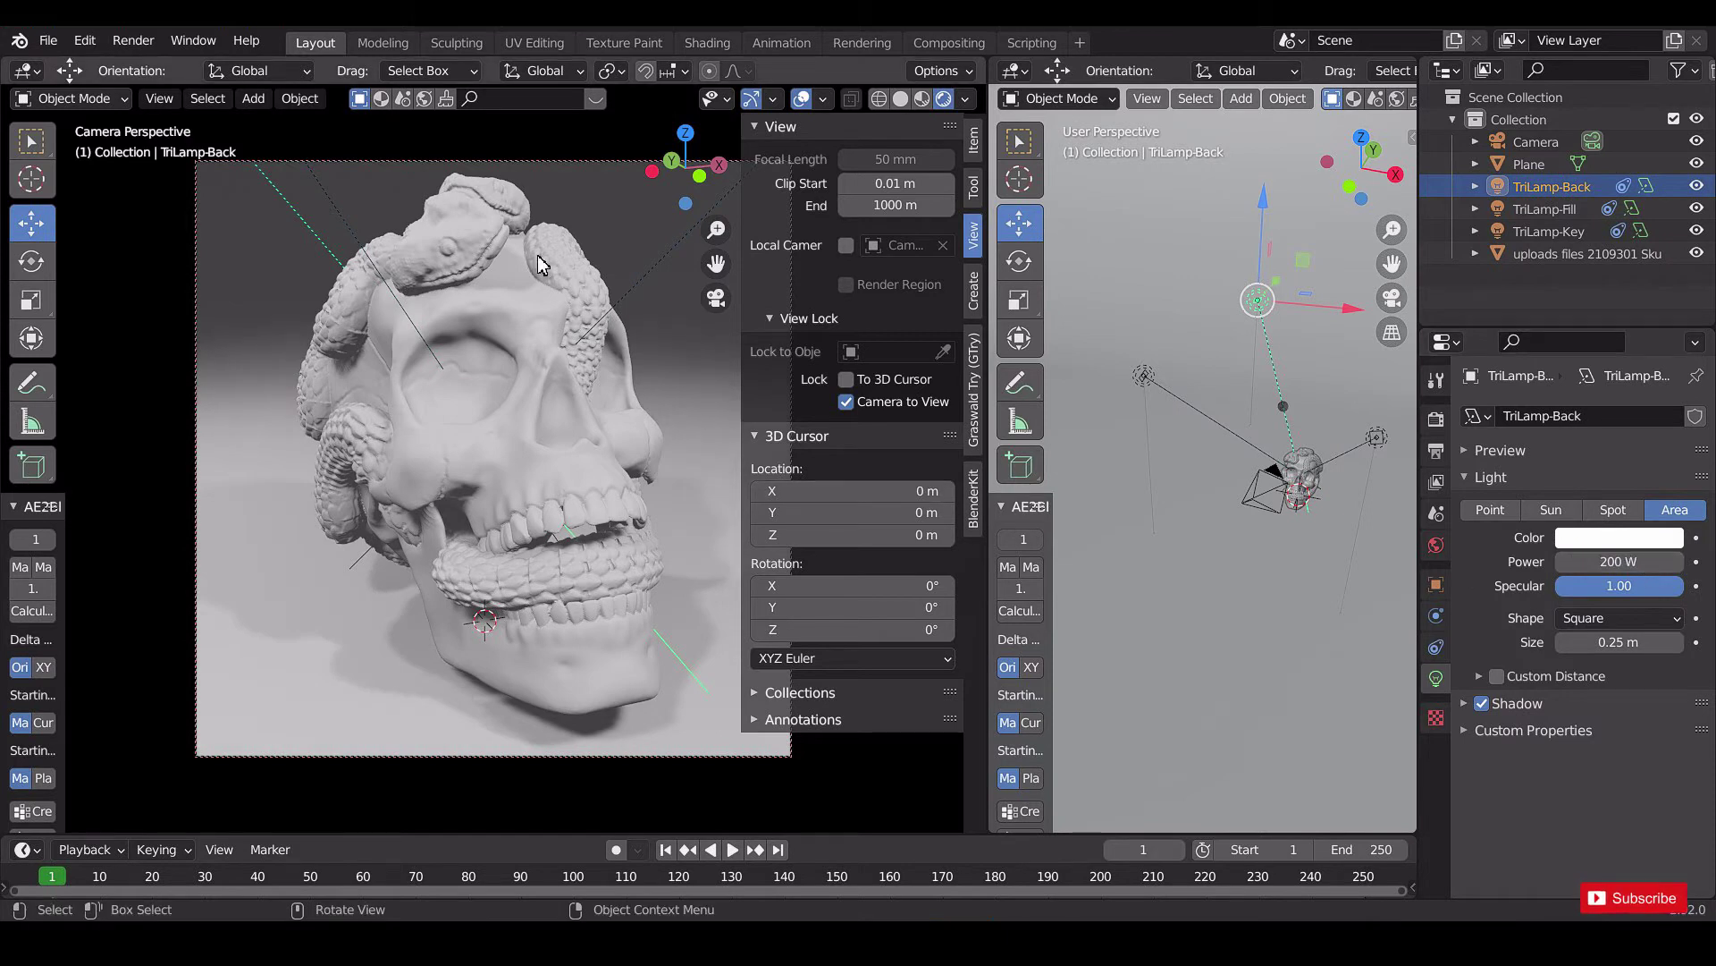
{"action": "key", "text": "n"}
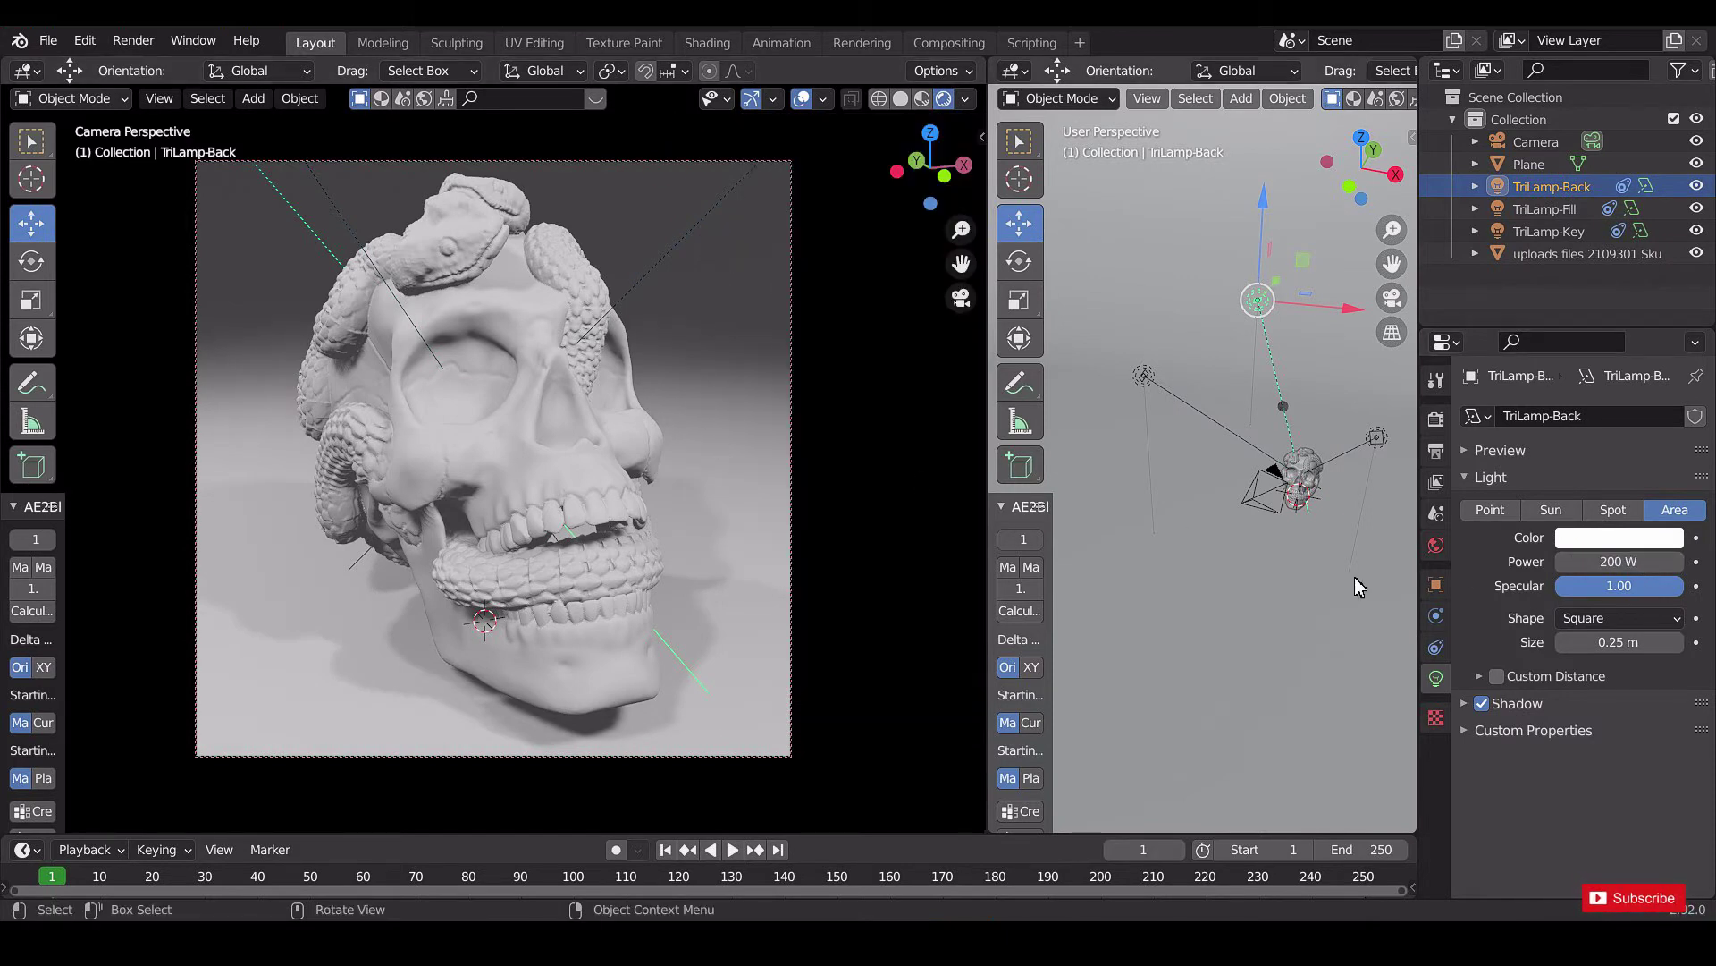
Change the scene's render engine to Cycles.
{"action": "left_click", "coordinate": [1435, 419]}
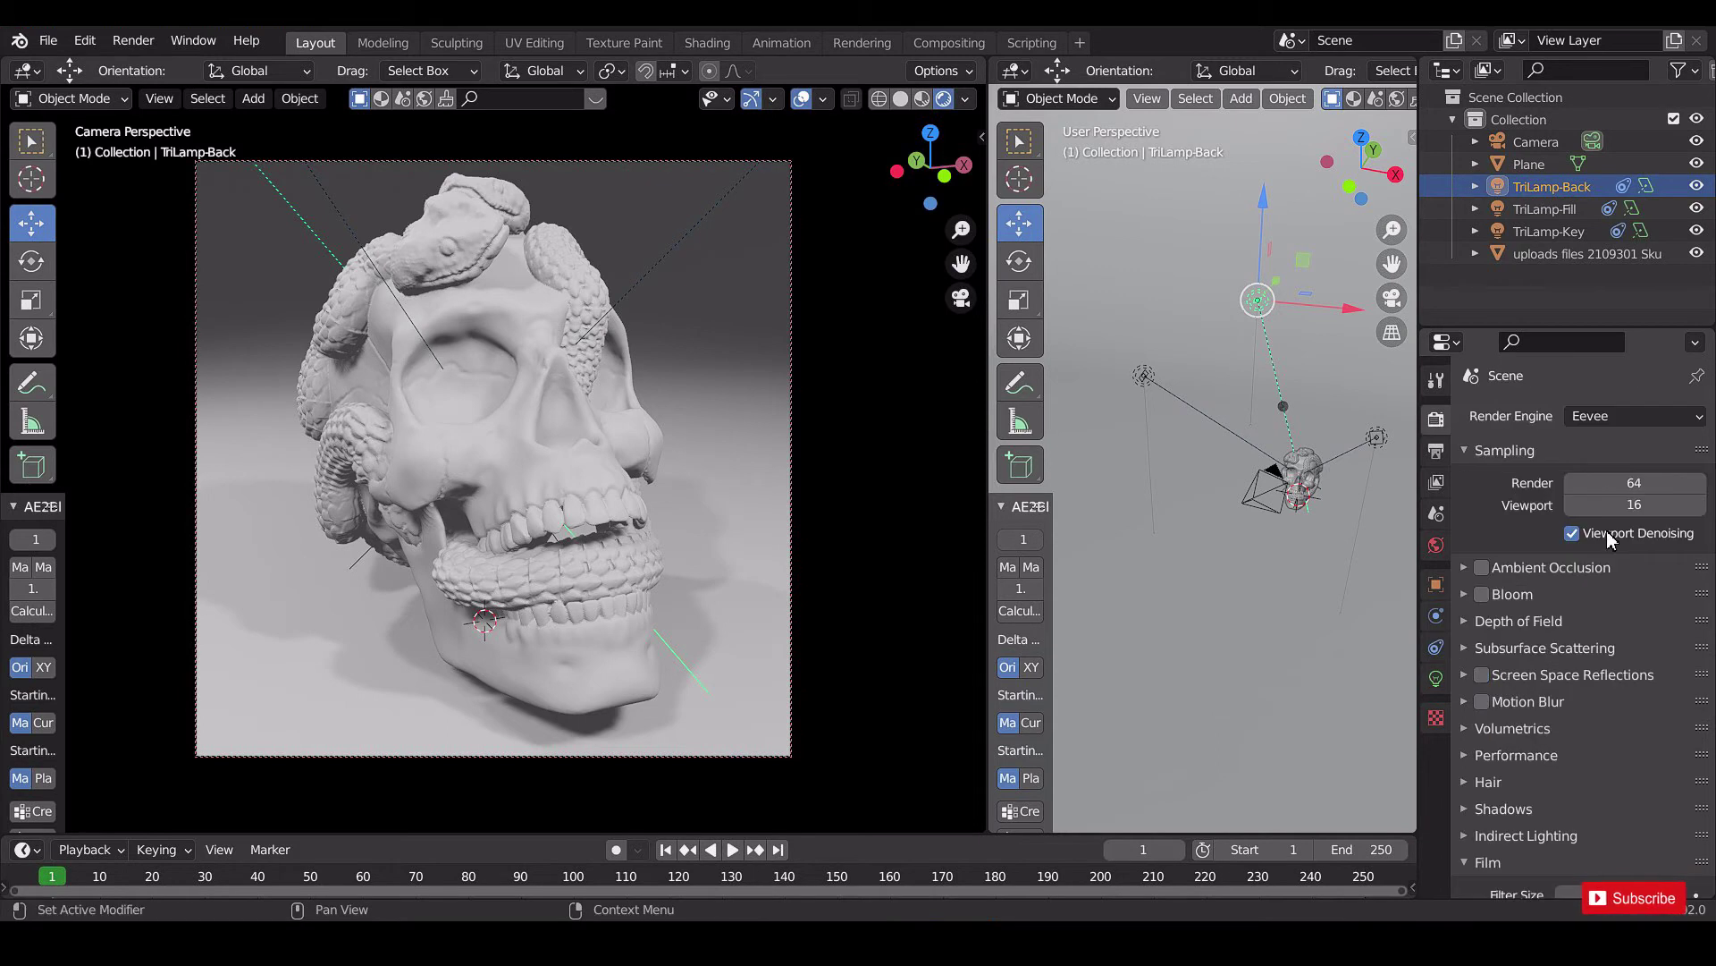
{"action": "middle_click_drag", "start_coordinate": [1213, 491], "coordinate": [1325, 528]}
{"action": "left_click", "coordinate": [1577, 413]}
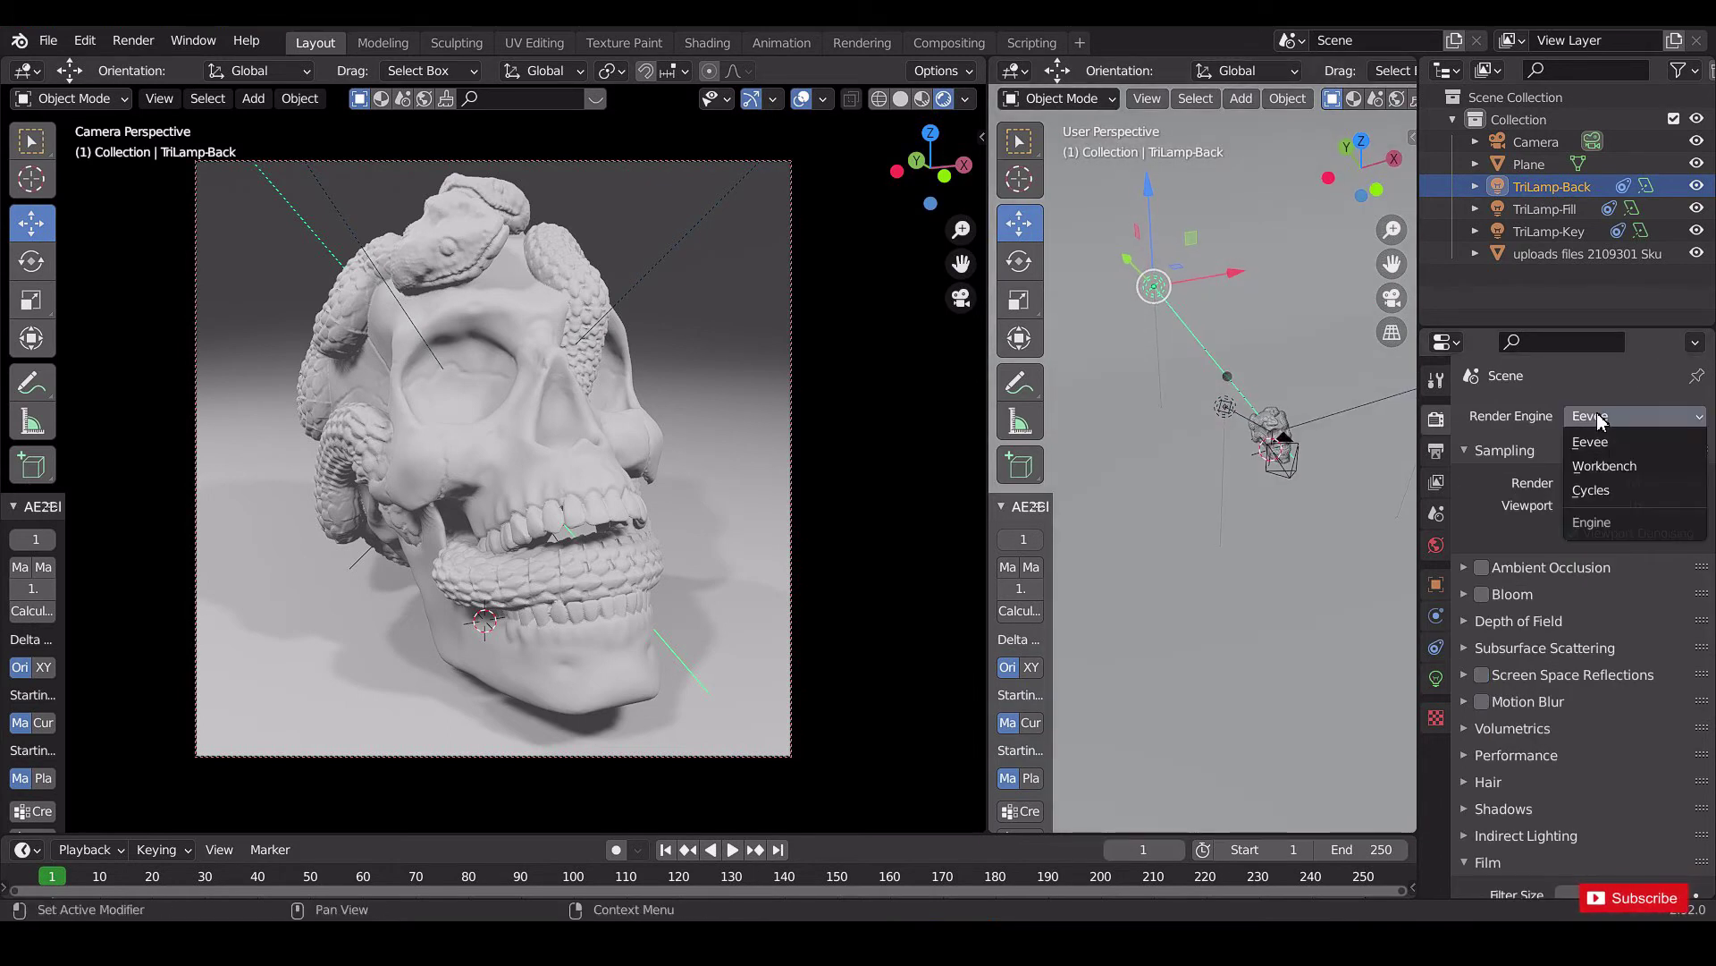
{"action": "left_click", "coordinate": [1612, 492]}
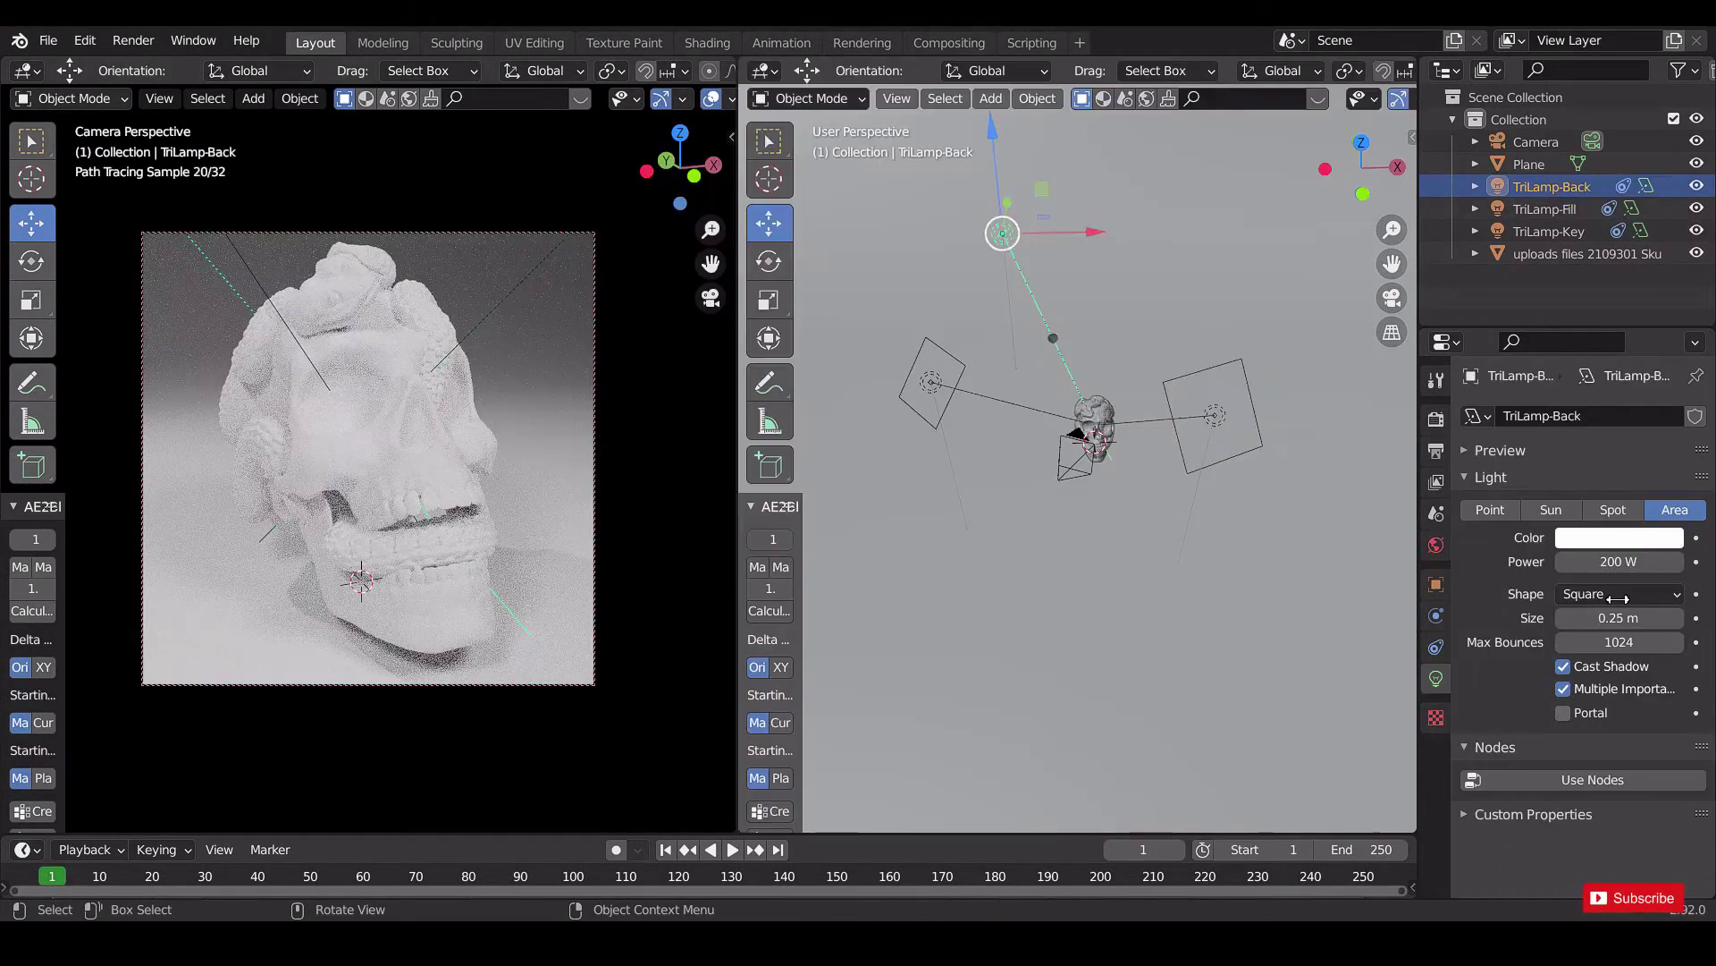
Enlarge the TriLamp-Back light to 0.76 m and change its color to magenta.
{"action": "left_click_drag", "start_coordinate": [1619, 623], "coordinate": [1670, 623]}
{"action": "left_click", "coordinate": [1619, 537]}
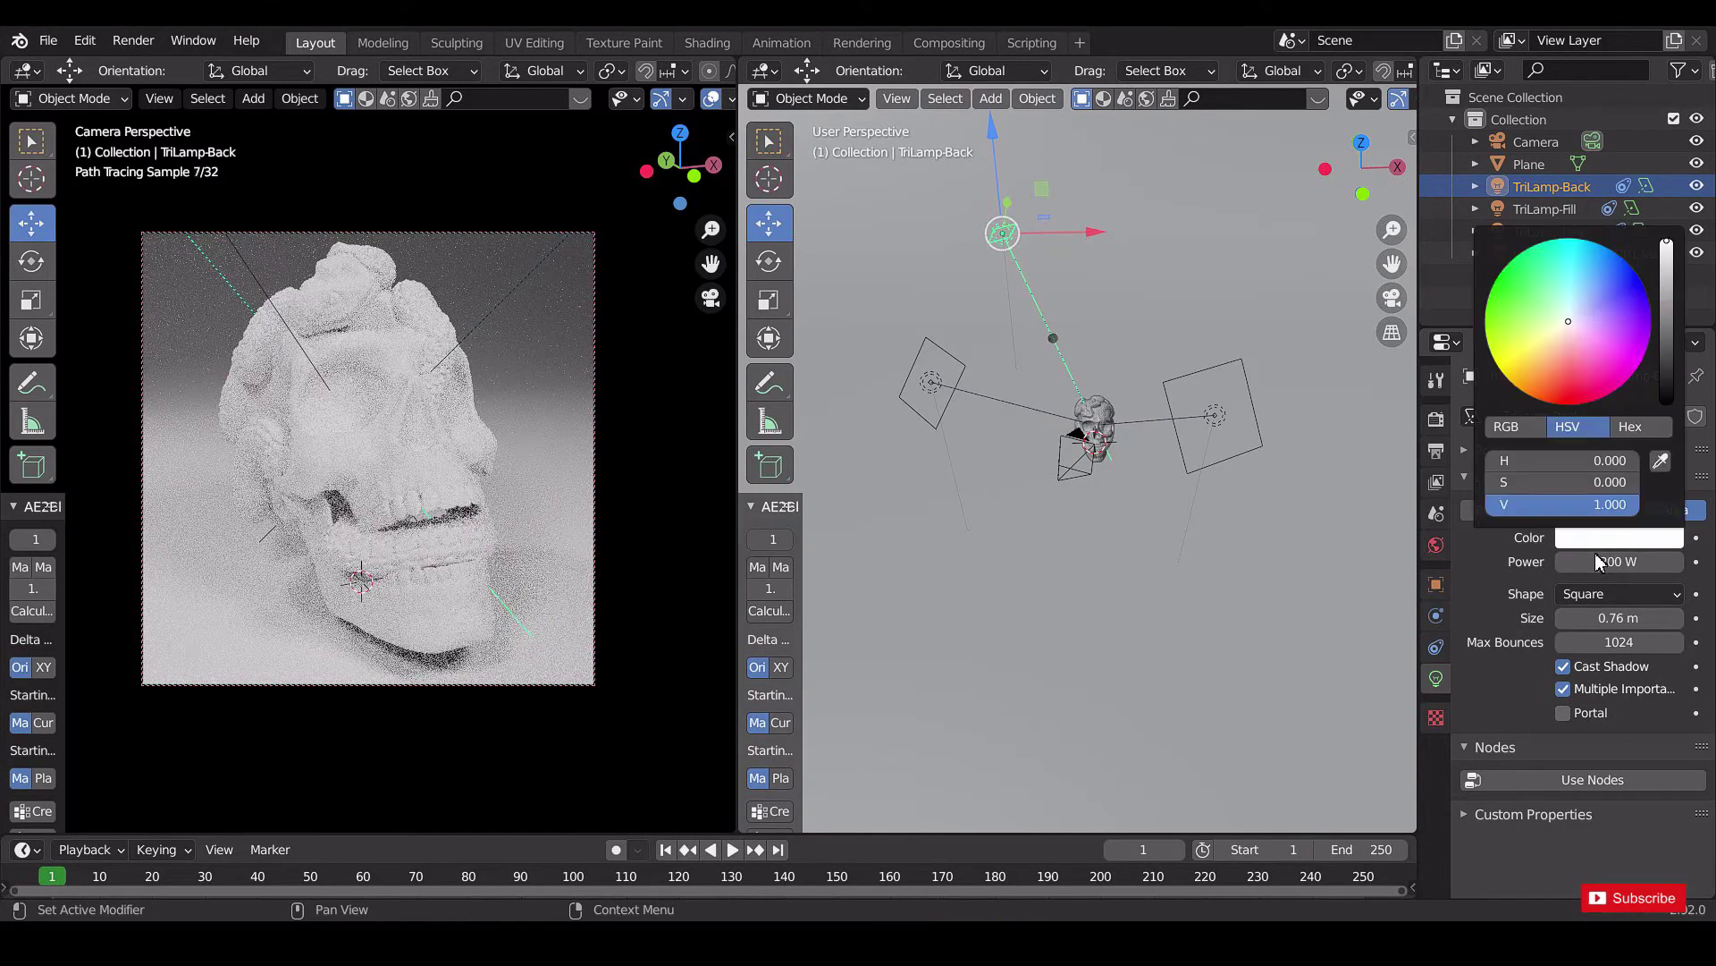
{"action": "left_click_drag", "start_coordinate": [1601, 338], "coordinate": [1623, 352]}
Lower the TriLamp-Back light behind the skull by about 3.38 m in Z and shift it about -0.12 m in Y.
{"action": "middle_click_drag", "start_coordinate": [1194, 358], "coordinate": [938, 371]}
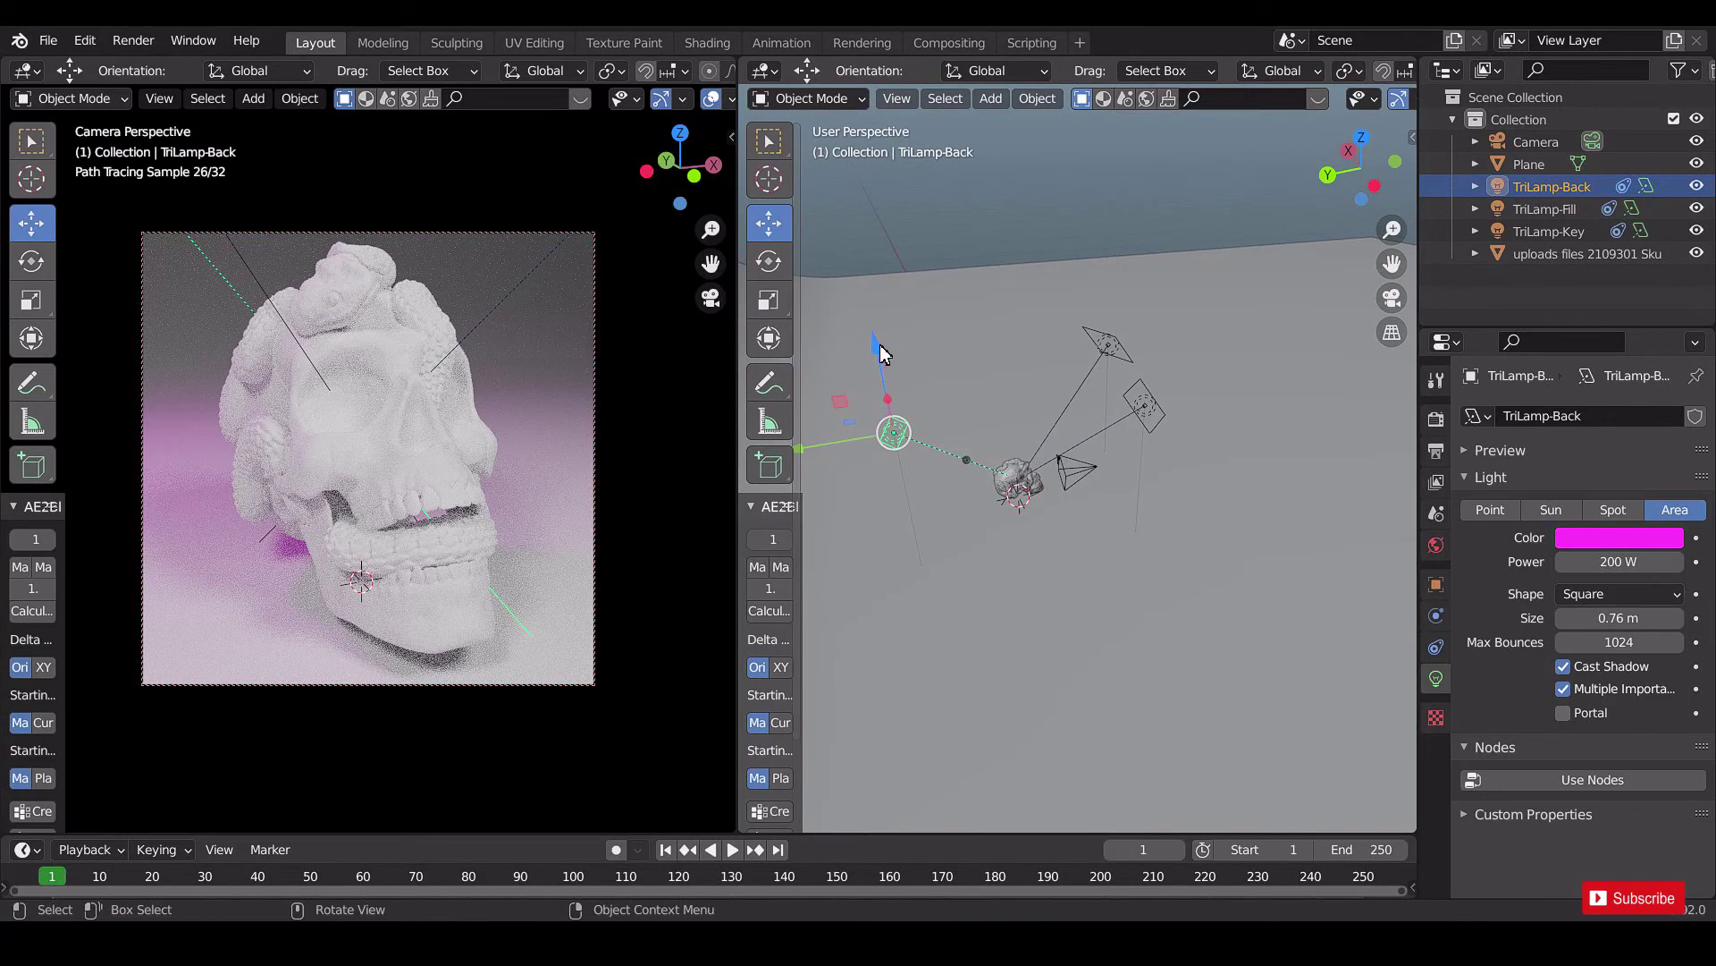
{"action": "left_click_drag", "start_coordinate": [876, 351], "coordinate": [1001, 426]}
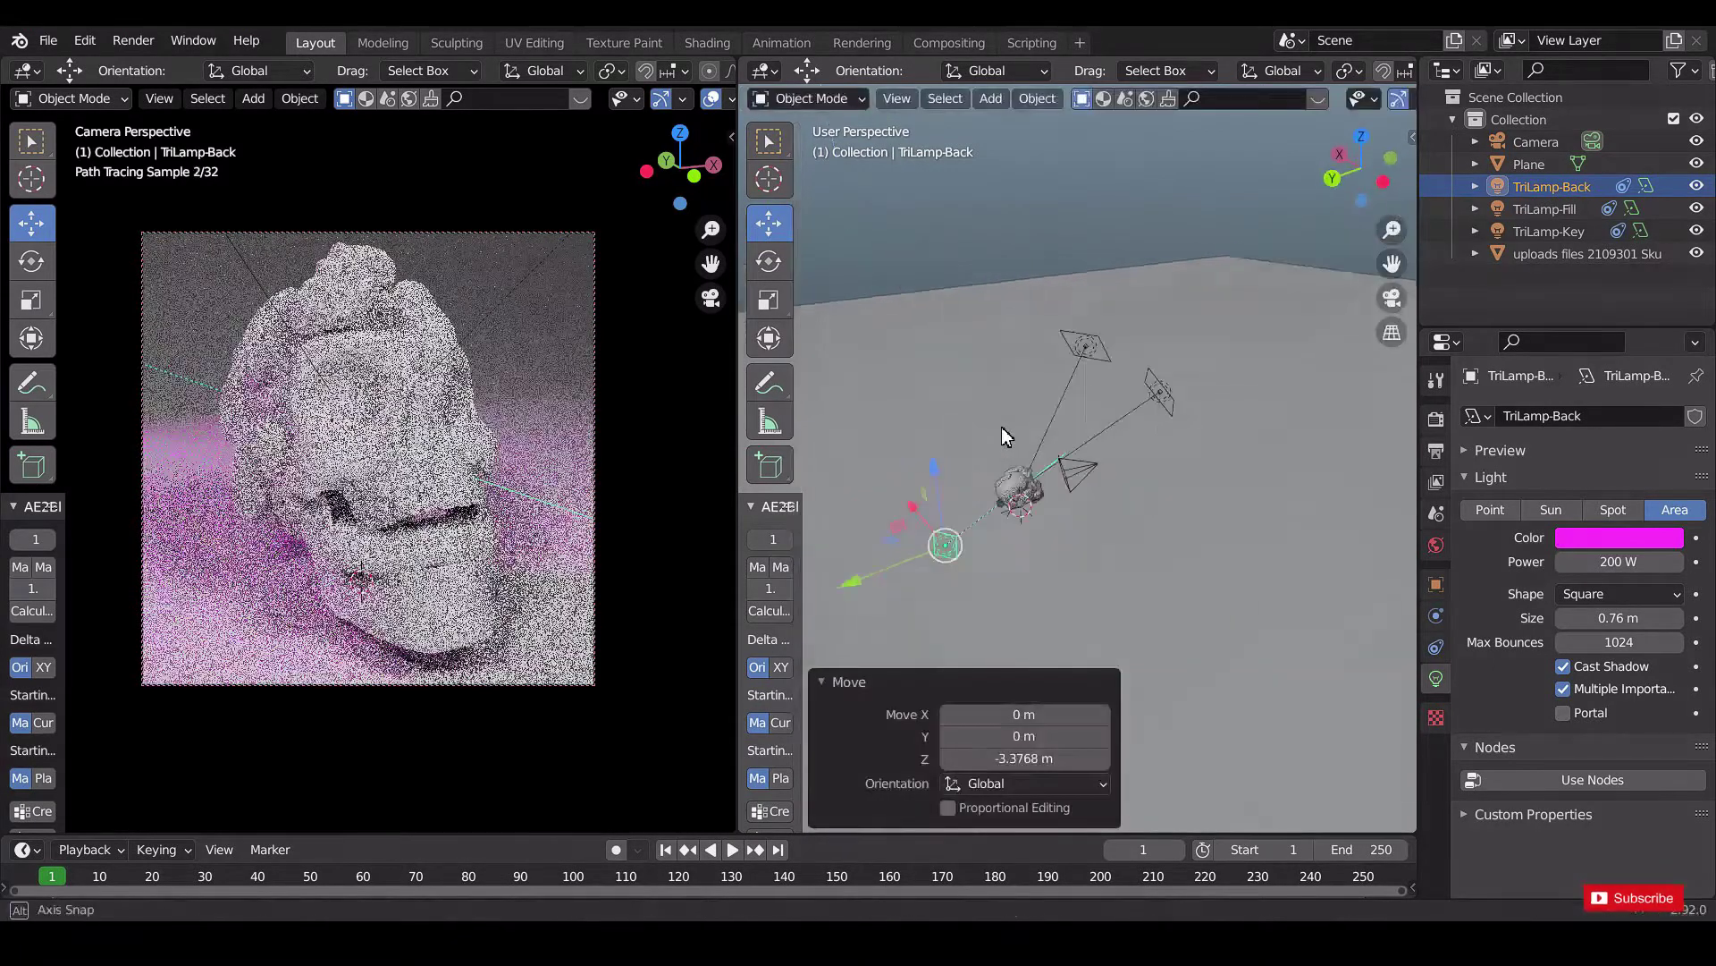
{"action": "middle_click_drag", "start_coordinate": [1001, 427], "coordinate": [1000, 424]}
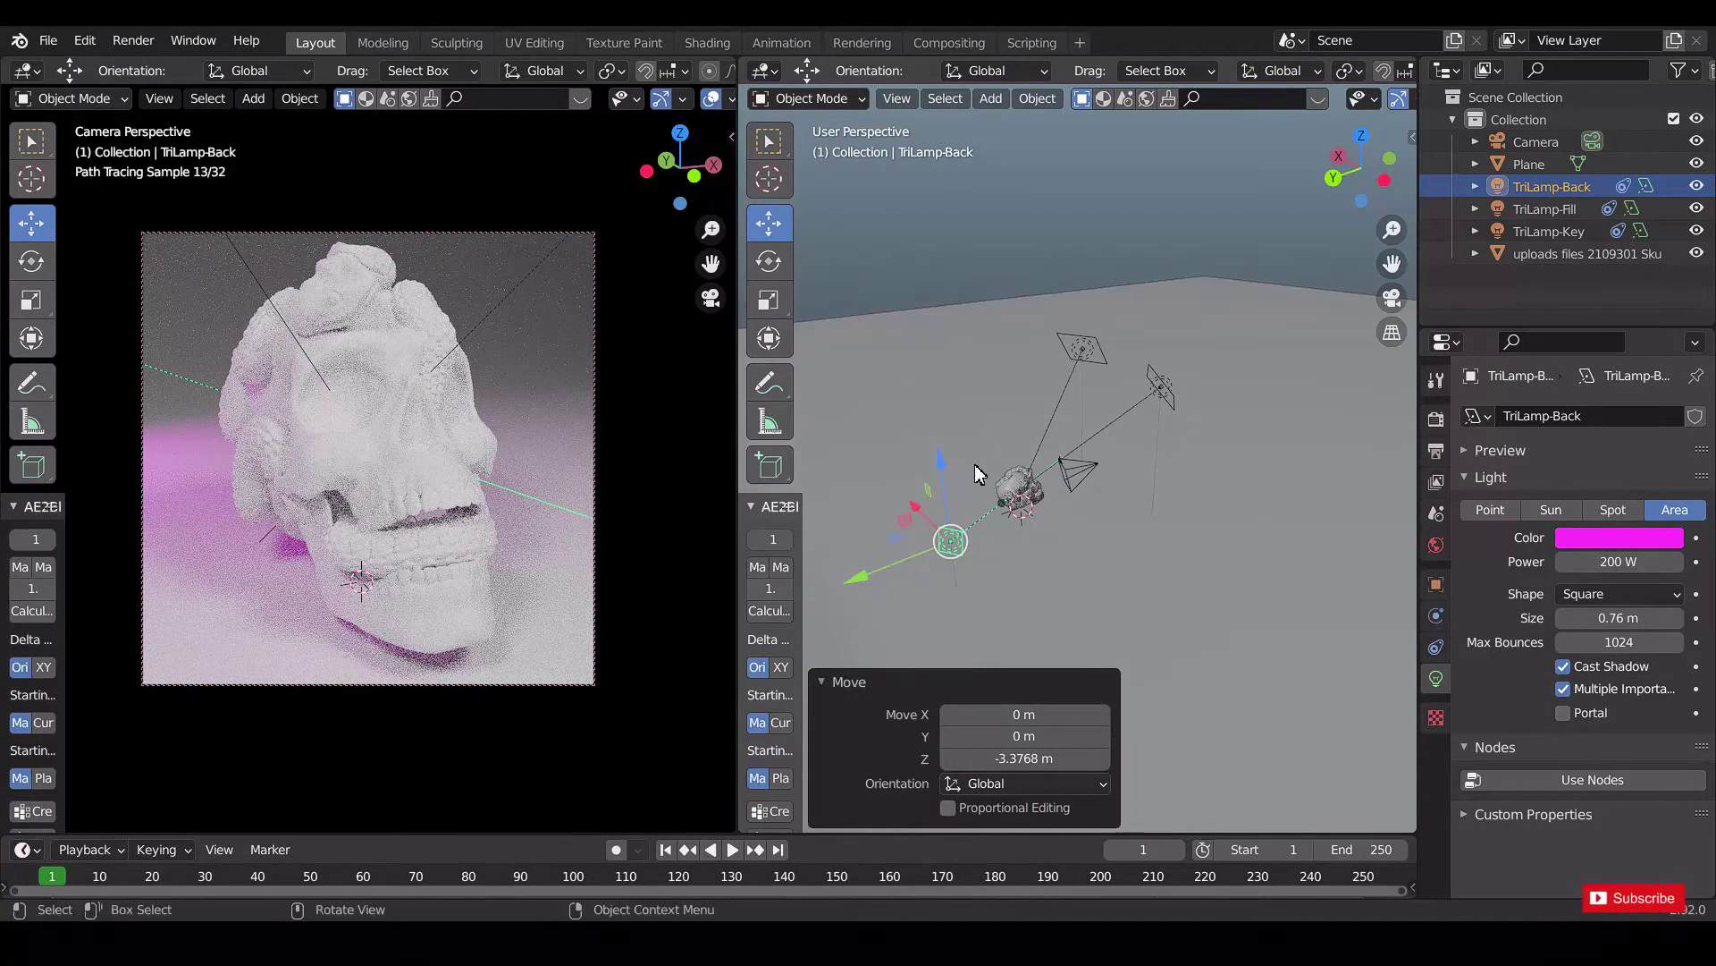
{"action": "left_click_drag", "start_coordinate": [876, 577], "coordinate": [923, 567]}
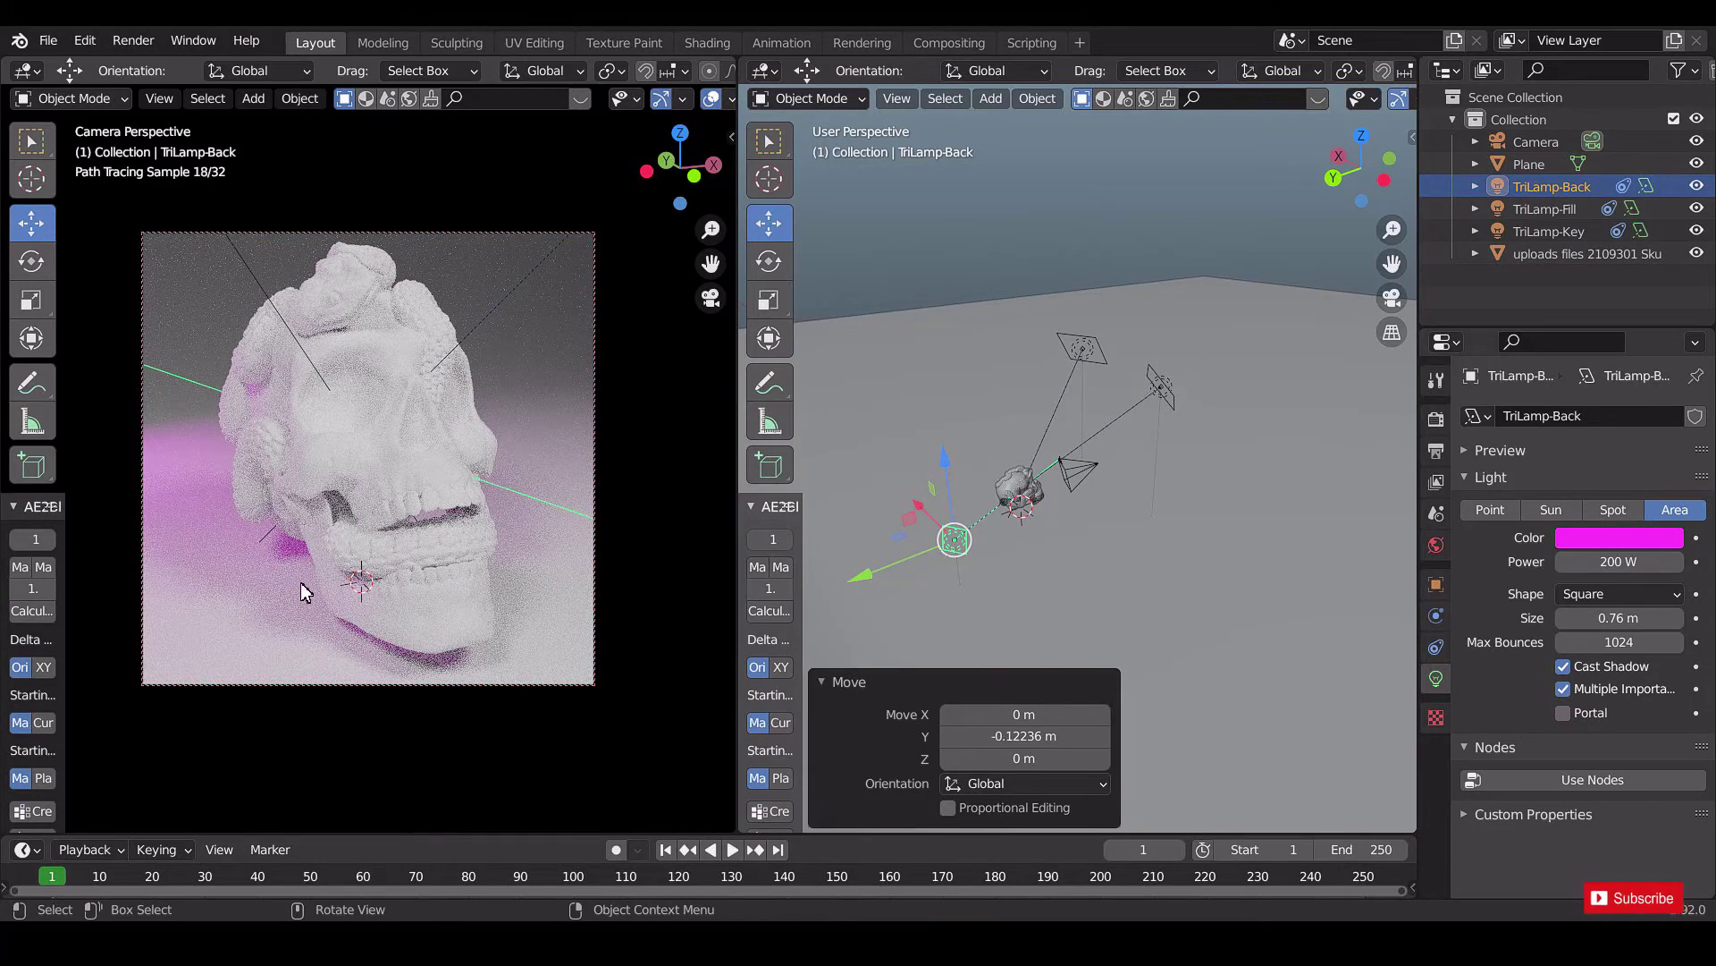
Create a new material for the skull-and-snakes model in the Shading workspace.
{"action": "left_click", "coordinate": [1003, 245]}
{"action": "left_click", "coordinate": [384, 406]}
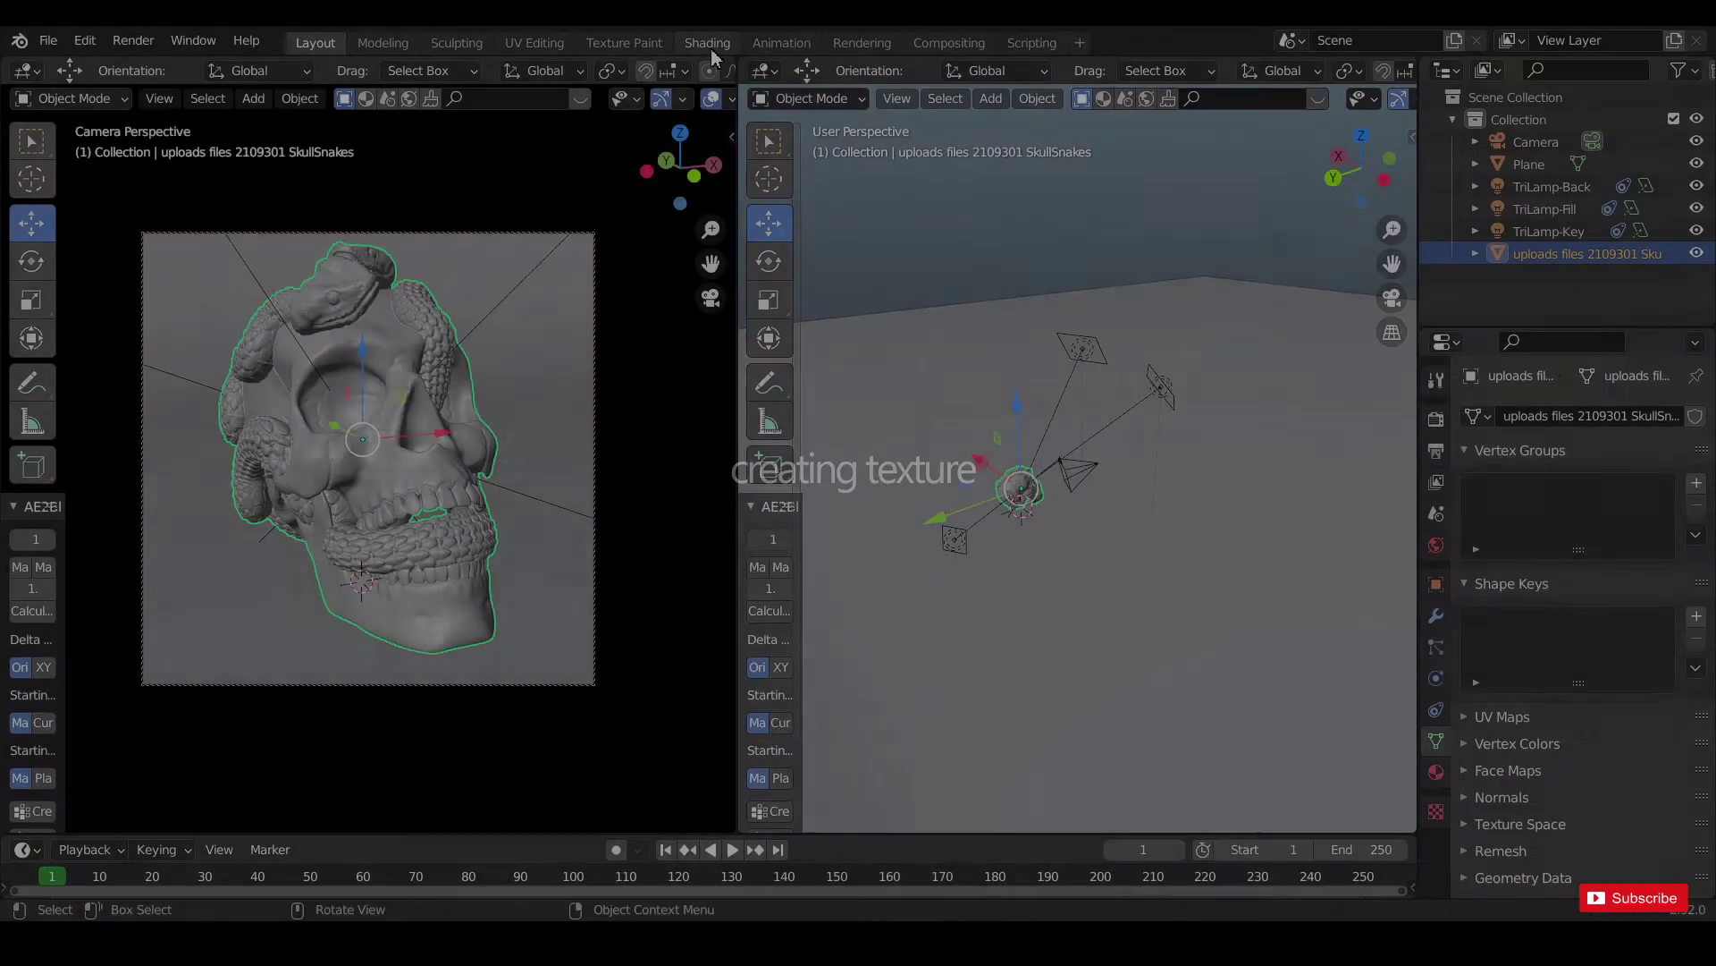
{"action": "left_click", "coordinate": [708, 43]}
{"action": "middle_click_drag", "start_coordinate": [869, 459], "coordinate": [787, 362]}
{"action": "scroll", "coordinate": [778, 357], "scroll_direction": "up", "scroll_amount": 4}
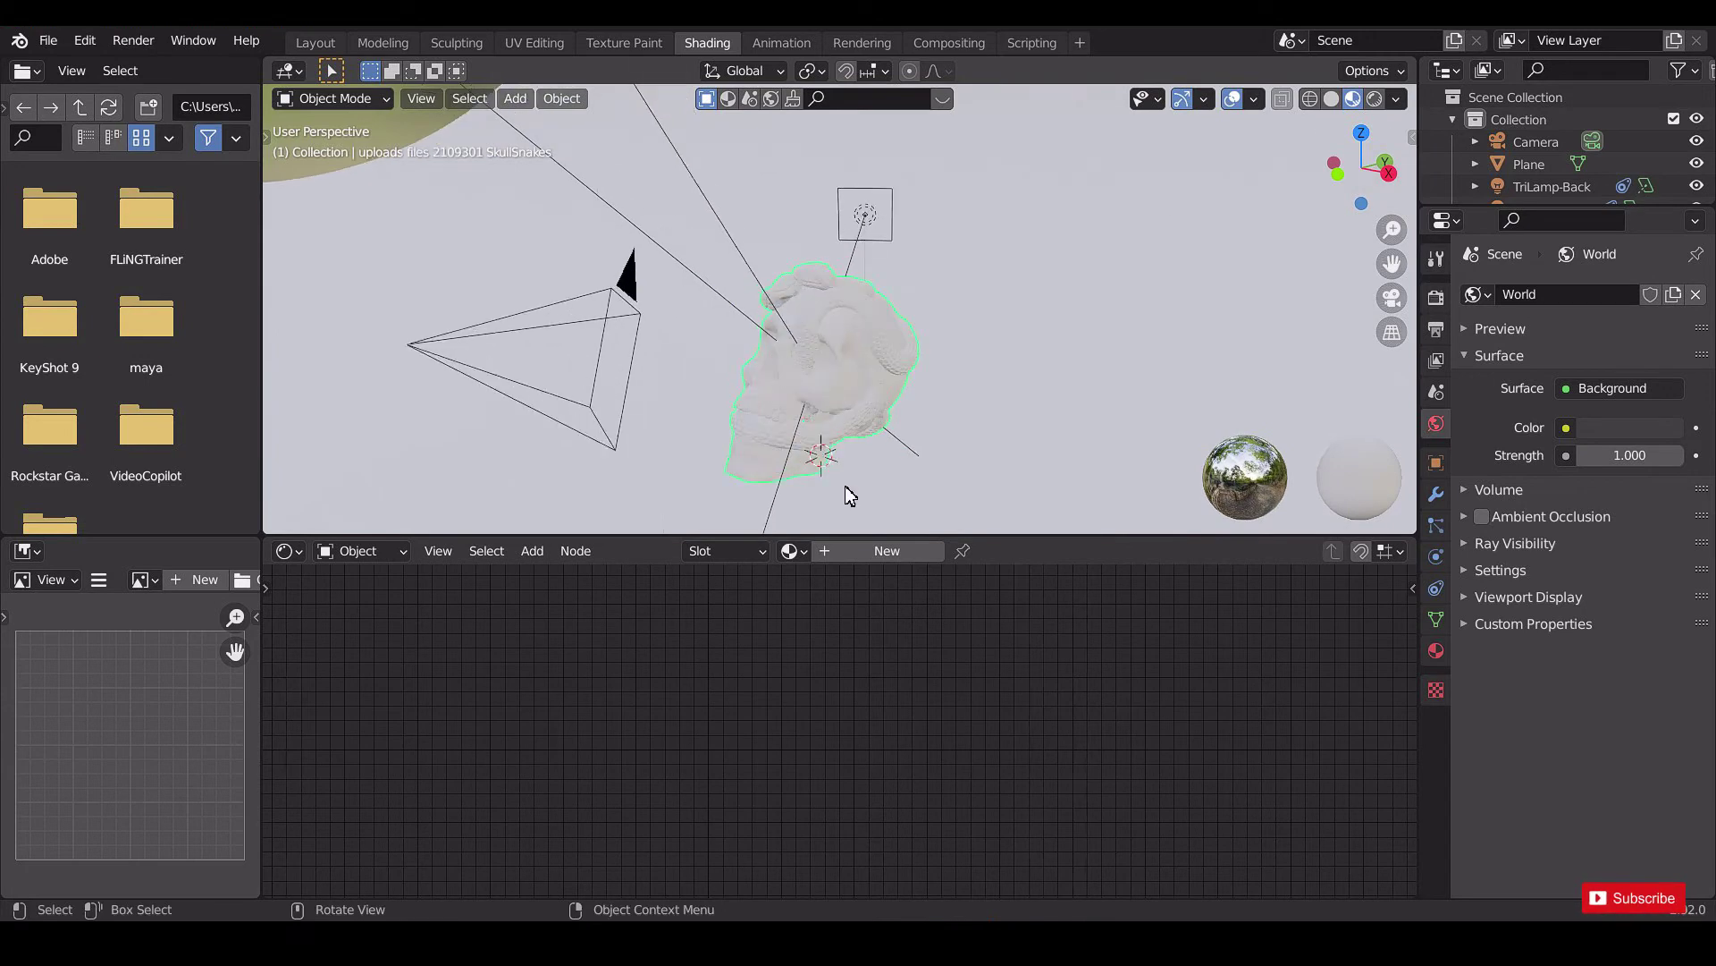
{"action": "left_click", "coordinate": [872, 550]}
{"action": "middle_click_drag", "start_coordinate": [995, 684], "coordinate": [994, 741]}
{"action": "middle_click_drag", "start_coordinate": [849, 443], "coordinate": [831, 488]}
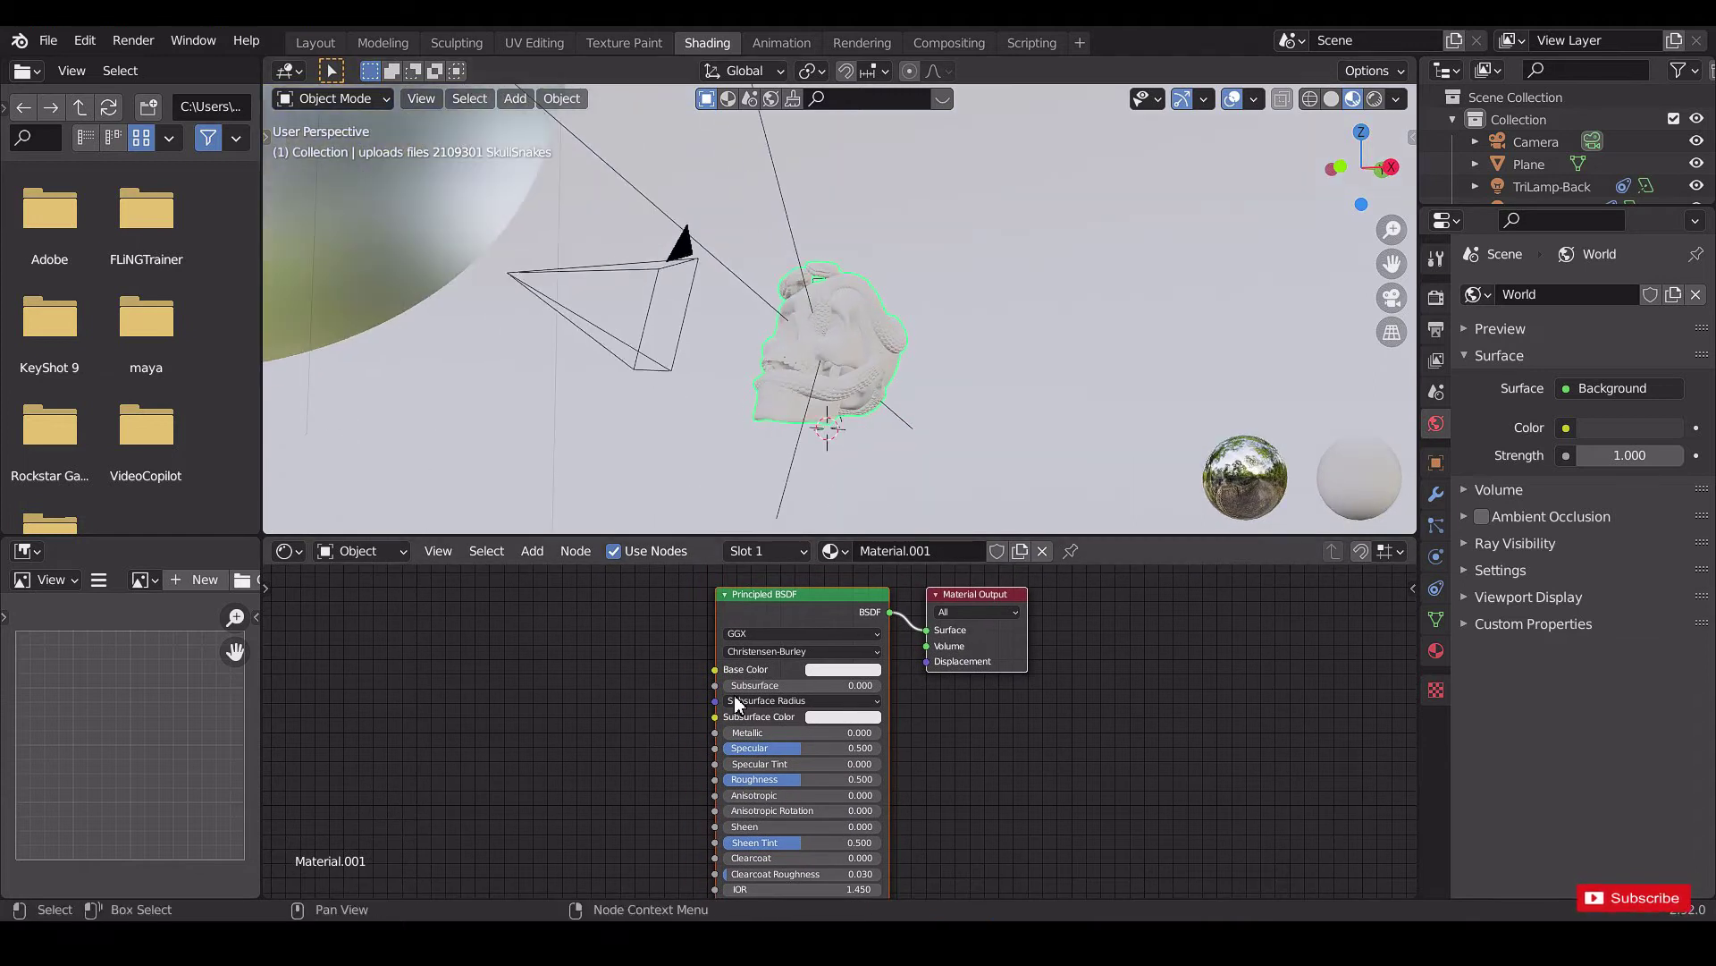
Add a ColorRamp node and link its Color output to the Principled BSDF's Base Color.
{"action": "key", "text": "shift+a"}
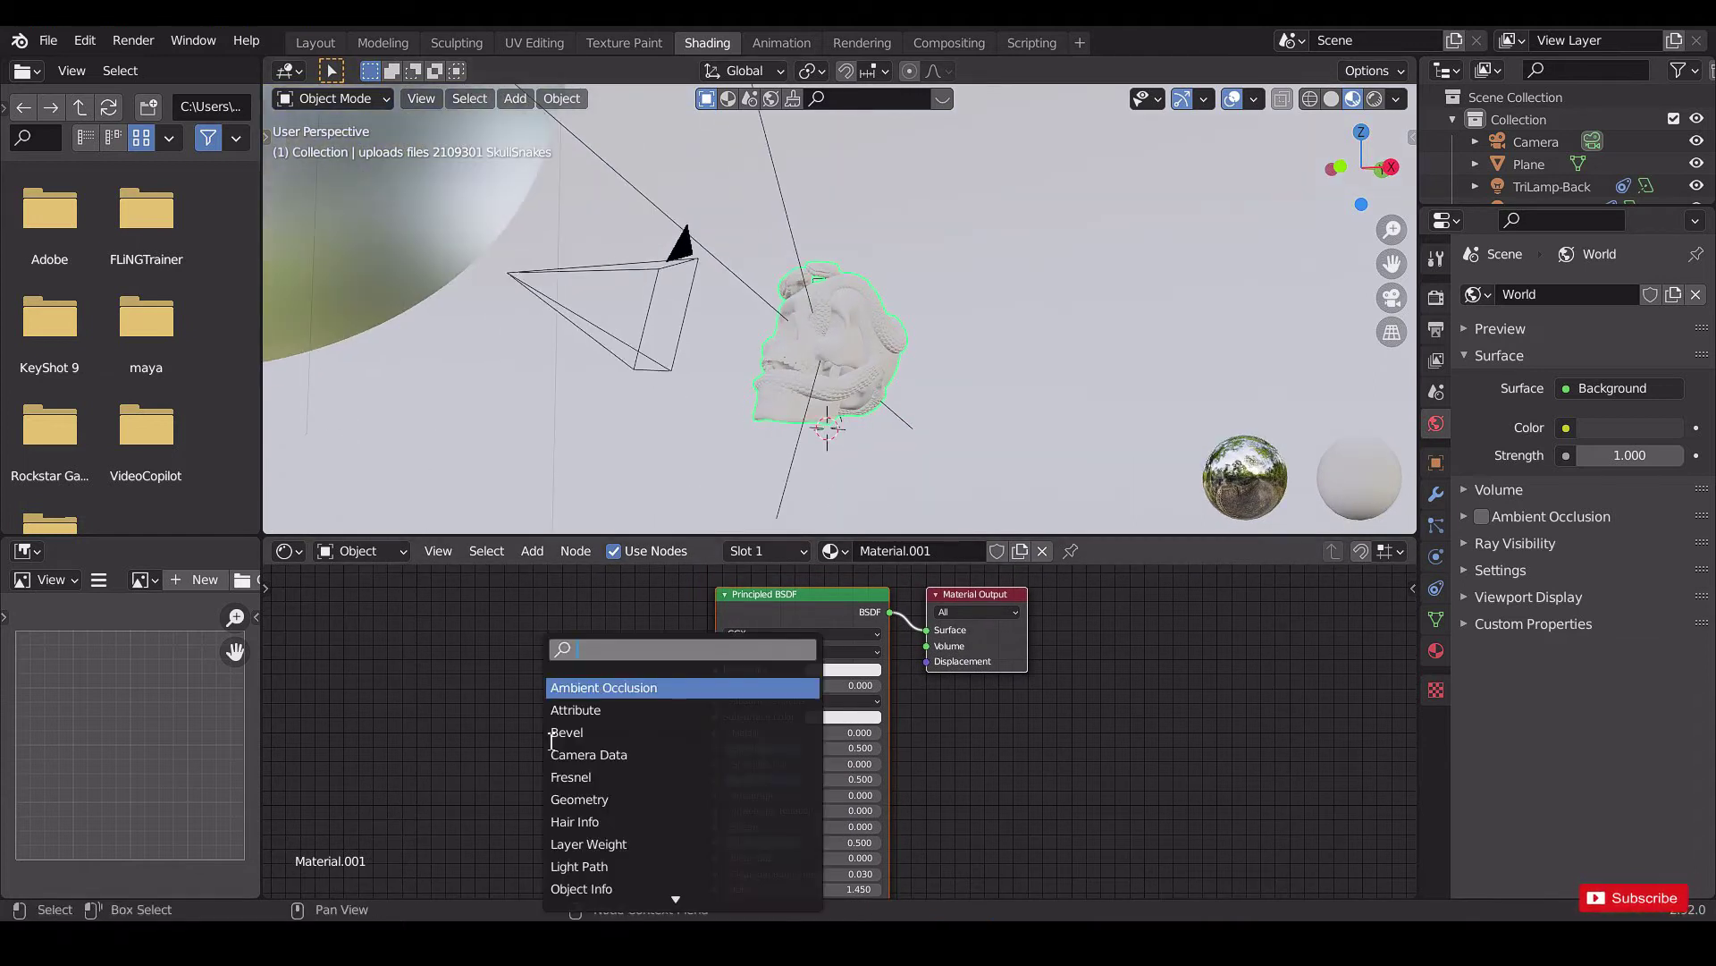
{"action": "type", "text": "colo"}
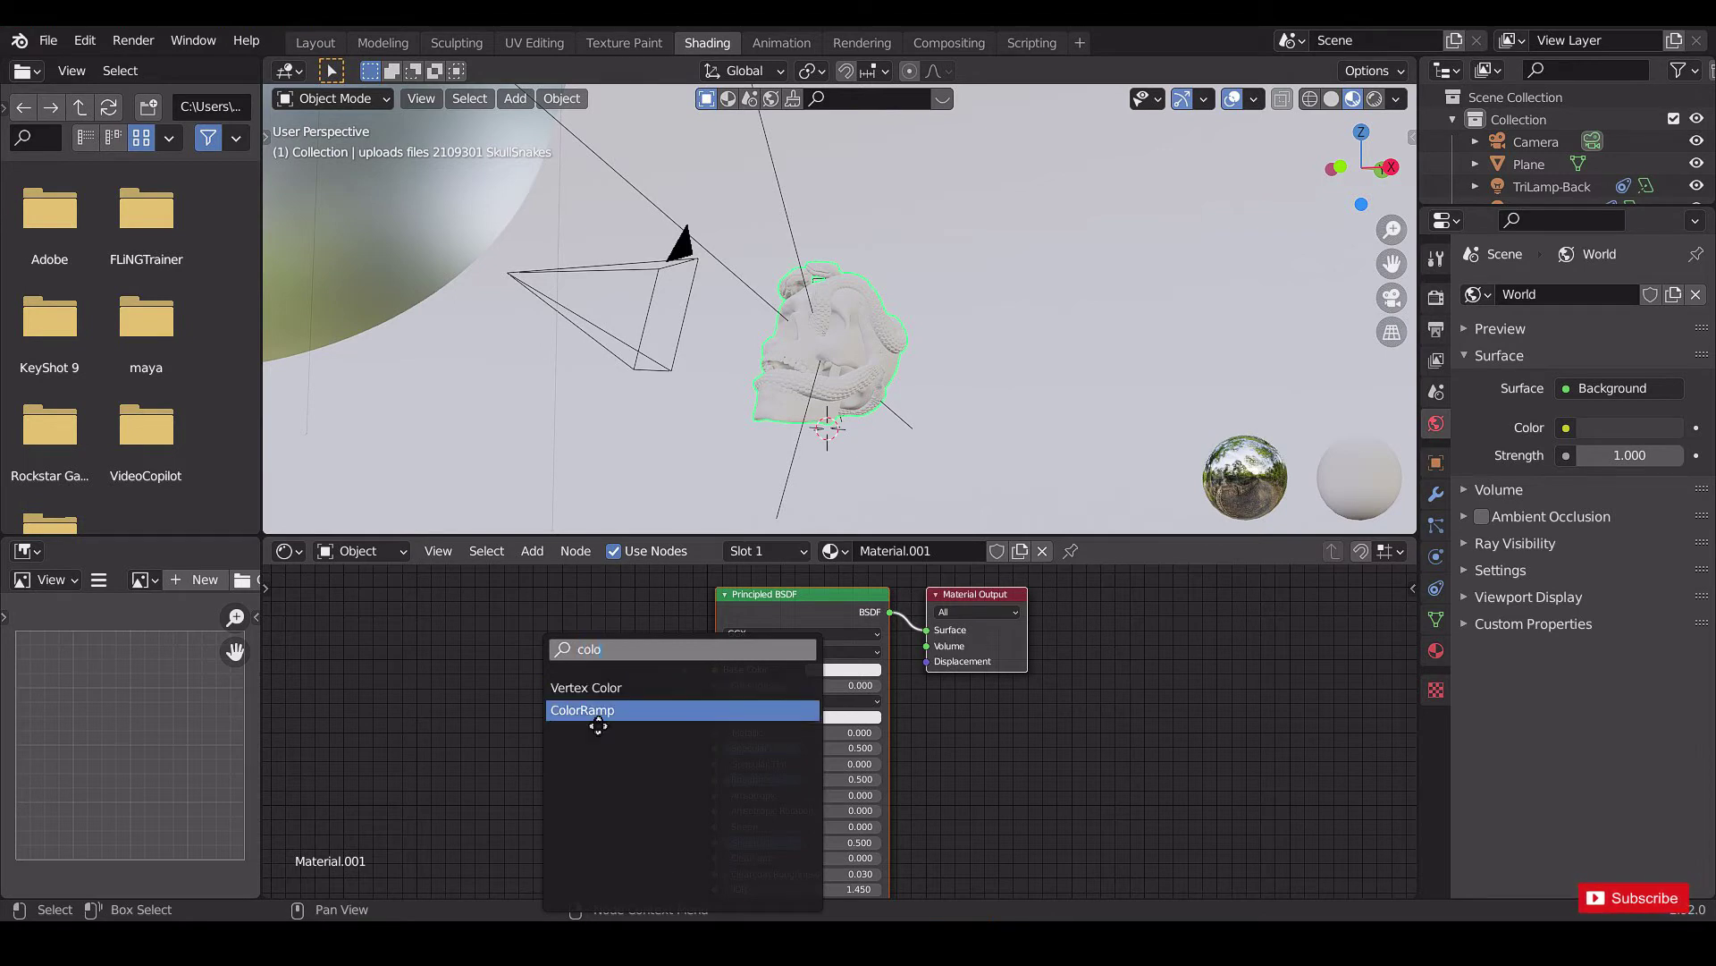
{"action": "left_click", "coordinate": [599, 721]}
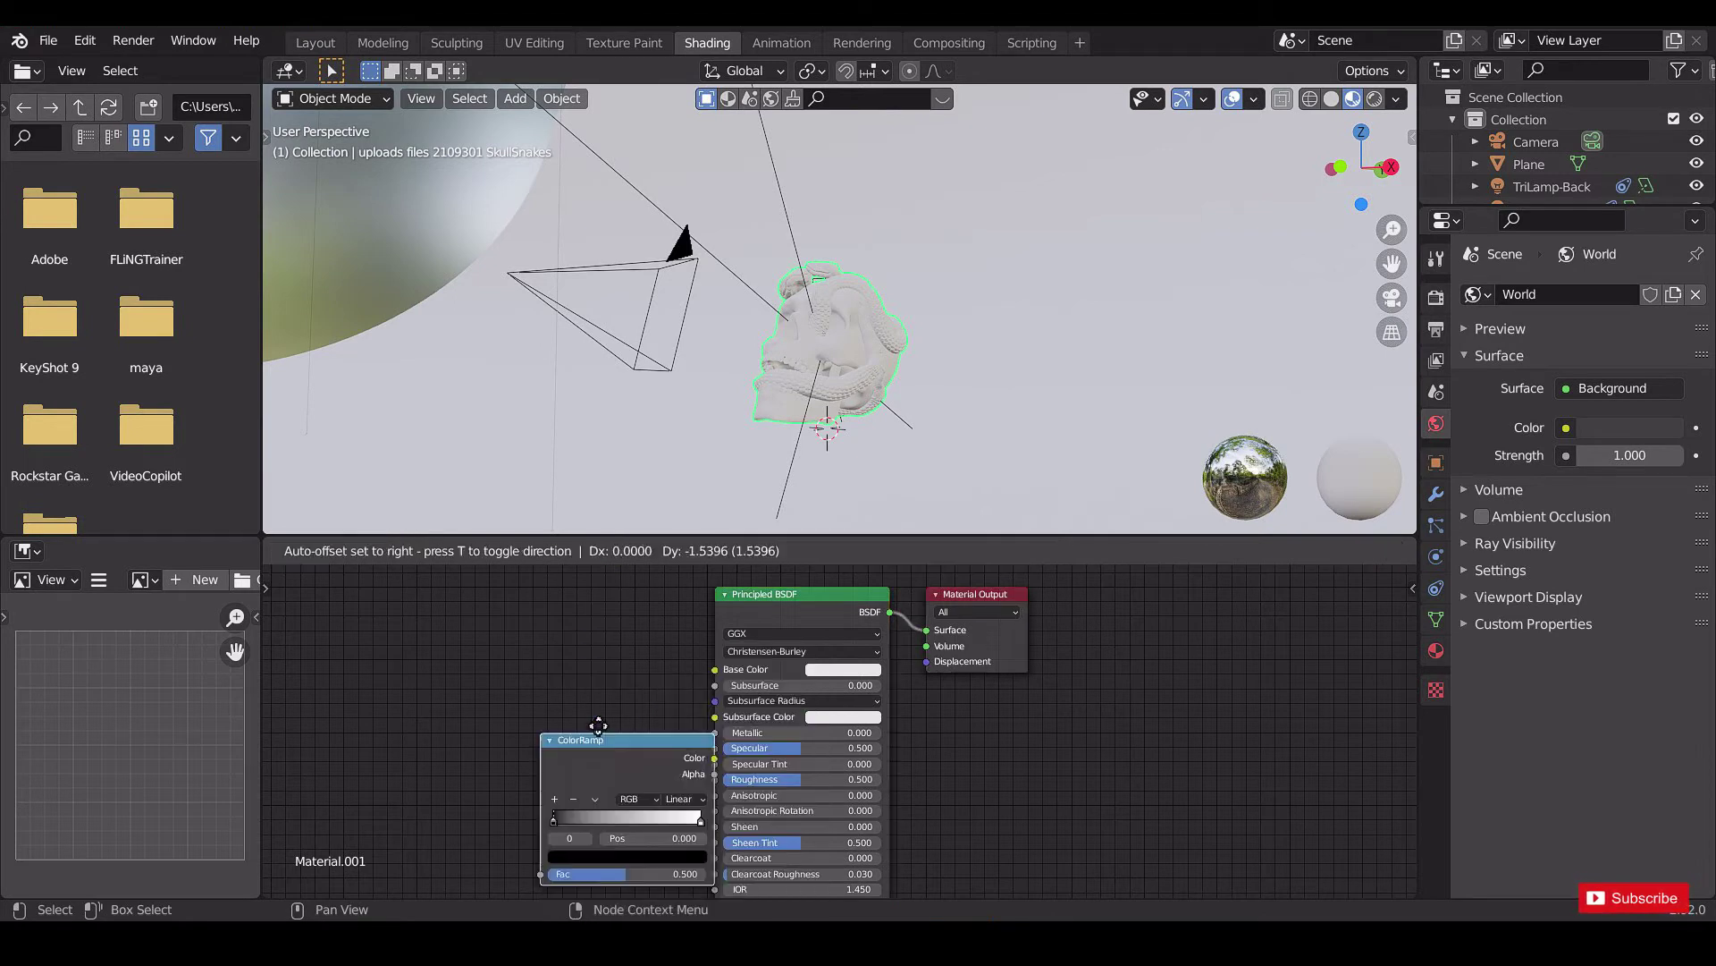
{"action": "left_click", "coordinate": [507, 625]}
{"action": "left_click_drag", "start_coordinate": [634, 670], "coordinate": [714, 668]}
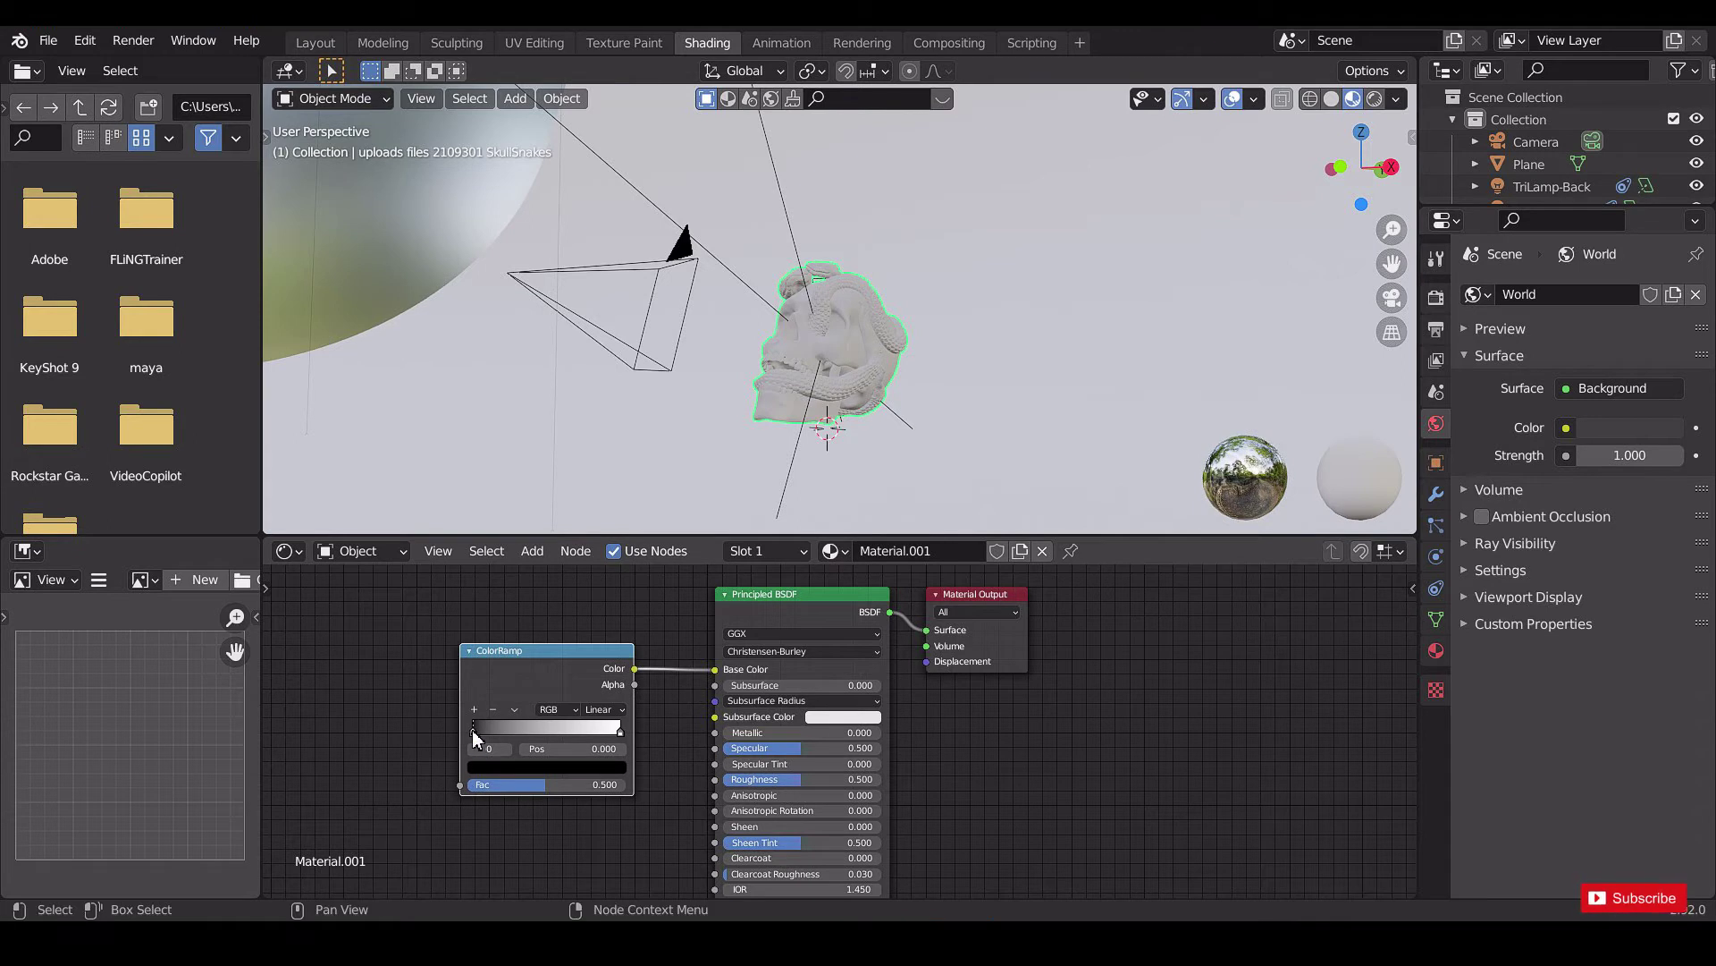
Color the ramp's first stop light cyan and its last stop magenta.
{"action": "left_click", "coordinate": [501, 766]}
{"action": "mouse_move", "coordinate": [593, 663]}
{"action": "left_mouse_down"}
{"action": "mouse_move", "coordinate": [593, 571]}
{"action": "mouse_move", "coordinate": [534, 587]}
{"action": "mouse_move", "coordinate": [593, 559]}
{"action": "left_mouse_up"}
{"action": "left_click", "coordinate": [619, 731]}
{"action": "left_click", "coordinate": [615, 766]}
{"action": "left_click_drag", "start_coordinate": [536, 617], "coordinate": [559, 631]}
{"action": "middle_click_drag", "start_coordinate": [889, 390], "coordinate": [847, 391]}
{"action": "scroll", "coordinate": [846, 390], "scroll_direction": "up", "scroll_amount": 3}
Add a Separate XYZ node before the ColorRamp and link its Z output to the ramp's Fac input.
{"action": "key", "text": "shift+a"}
{"action": "left_click", "coordinate": [355, 780]}
{"action": "type", "text": "sepr"}
{"action": "left_click", "coordinate": [405, 742]}
{"action": "left_click", "coordinate": [404, 726]}
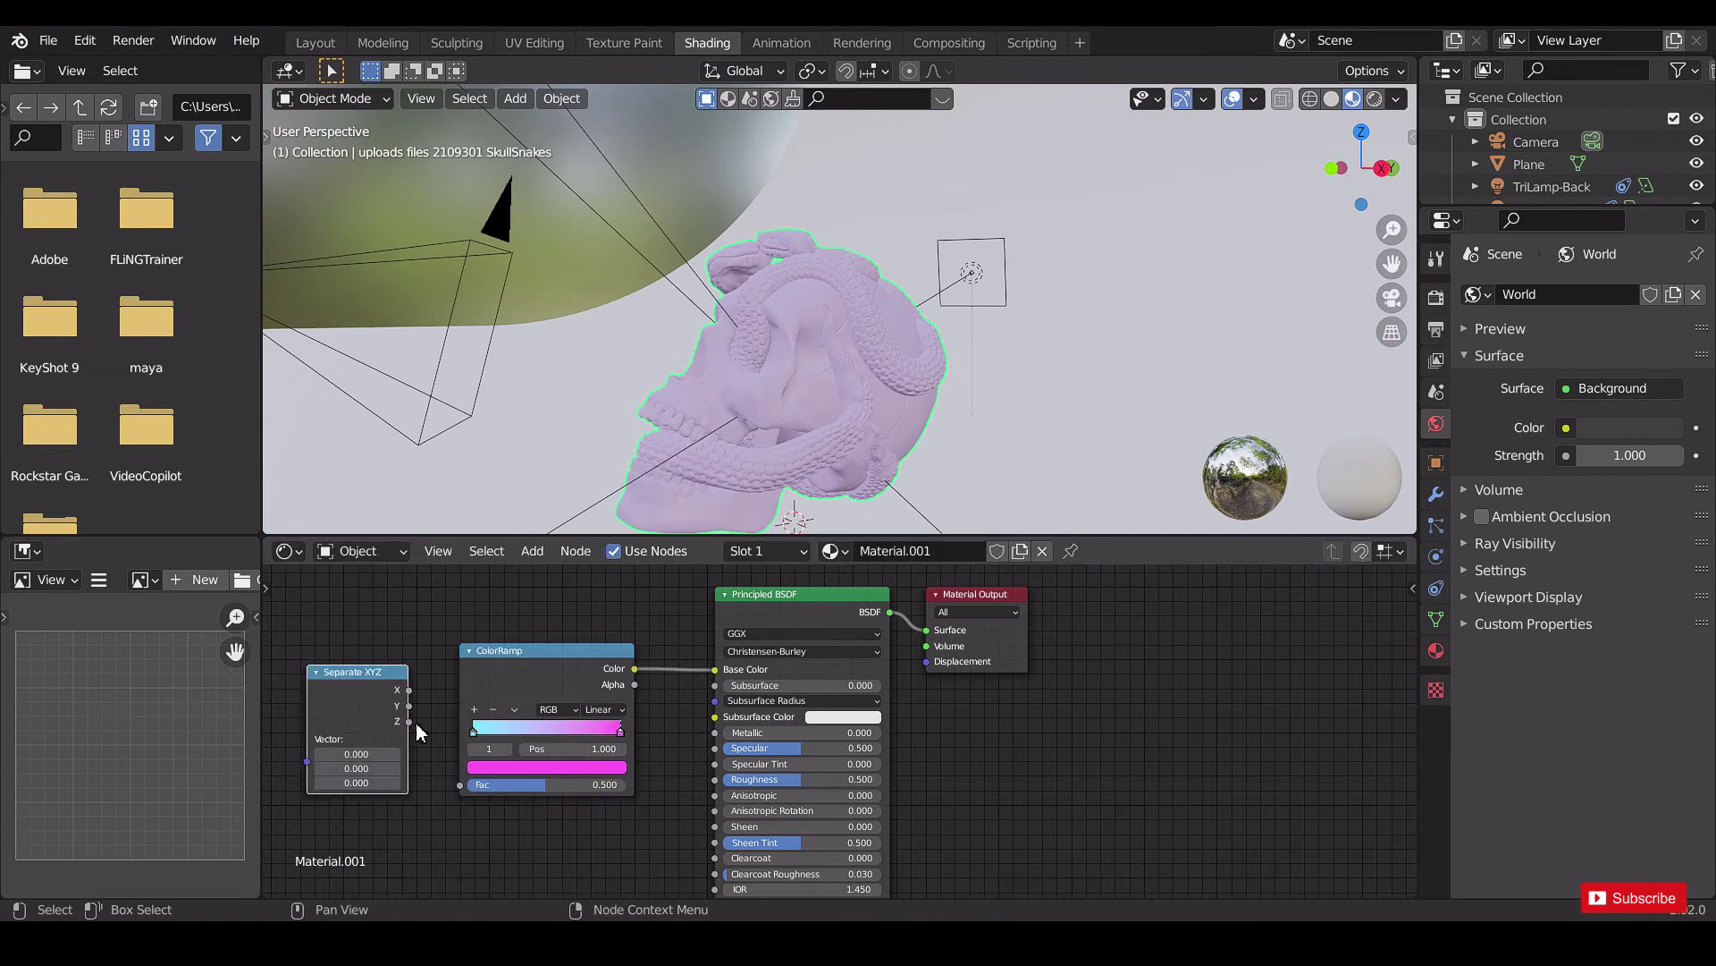
{"action": "left_click_drag", "start_coordinate": [410, 722], "coordinate": [461, 785]}
Add Texture Coordinate and Mapping nodes ahead of the Separate XYZ node, deleting the Image Texture node that comes with them.
{"action": "middle_click_drag", "start_coordinate": [347, 664], "coordinate": [769, 663]}
{"action": "left_click_drag", "start_coordinate": [769, 669], "coordinate": [731, 682]}
{"action": "key", "text": "ctrl+t"}
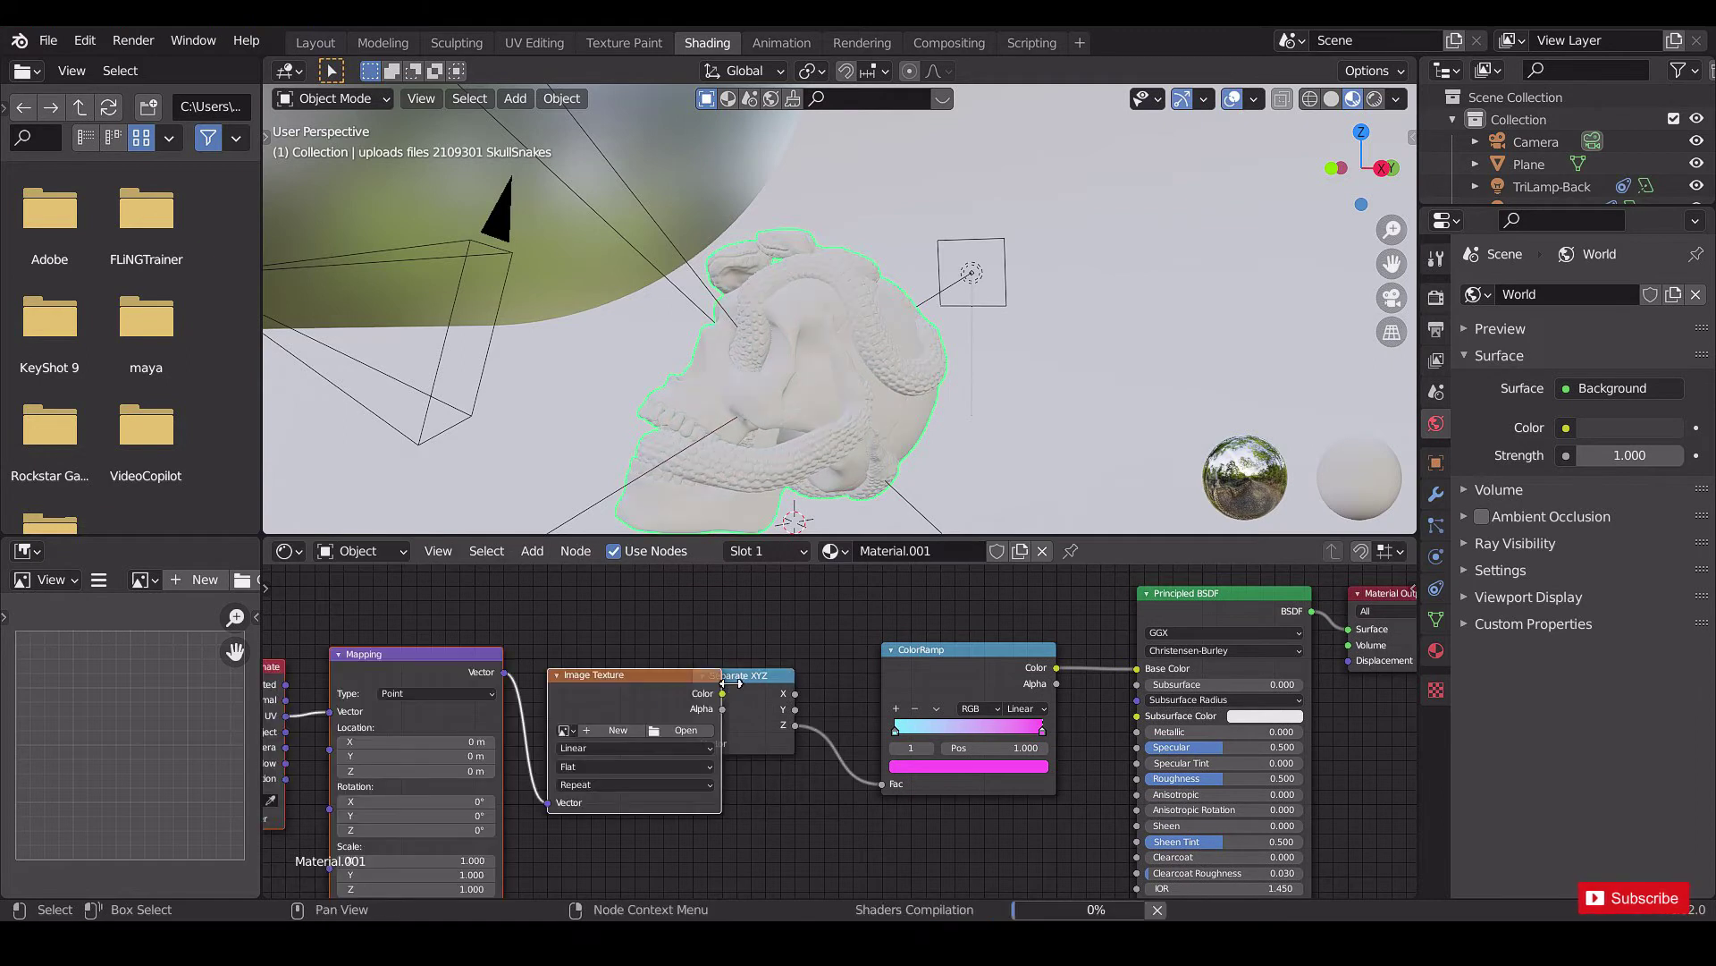
{"action": "scroll", "coordinate": [463, 658], "scroll_direction": "down", "scroll_amount": 2}
{"action": "middle_click_drag", "start_coordinate": [463, 658], "coordinate": [569, 653]}
{"action": "left_click_drag", "start_coordinate": [388, 618], "coordinate": [788, 896]}
{"action": "key", "text": "g"}
{"action": "left_click_drag", "start_coordinate": [731, 689], "coordinate": [625, 683]}
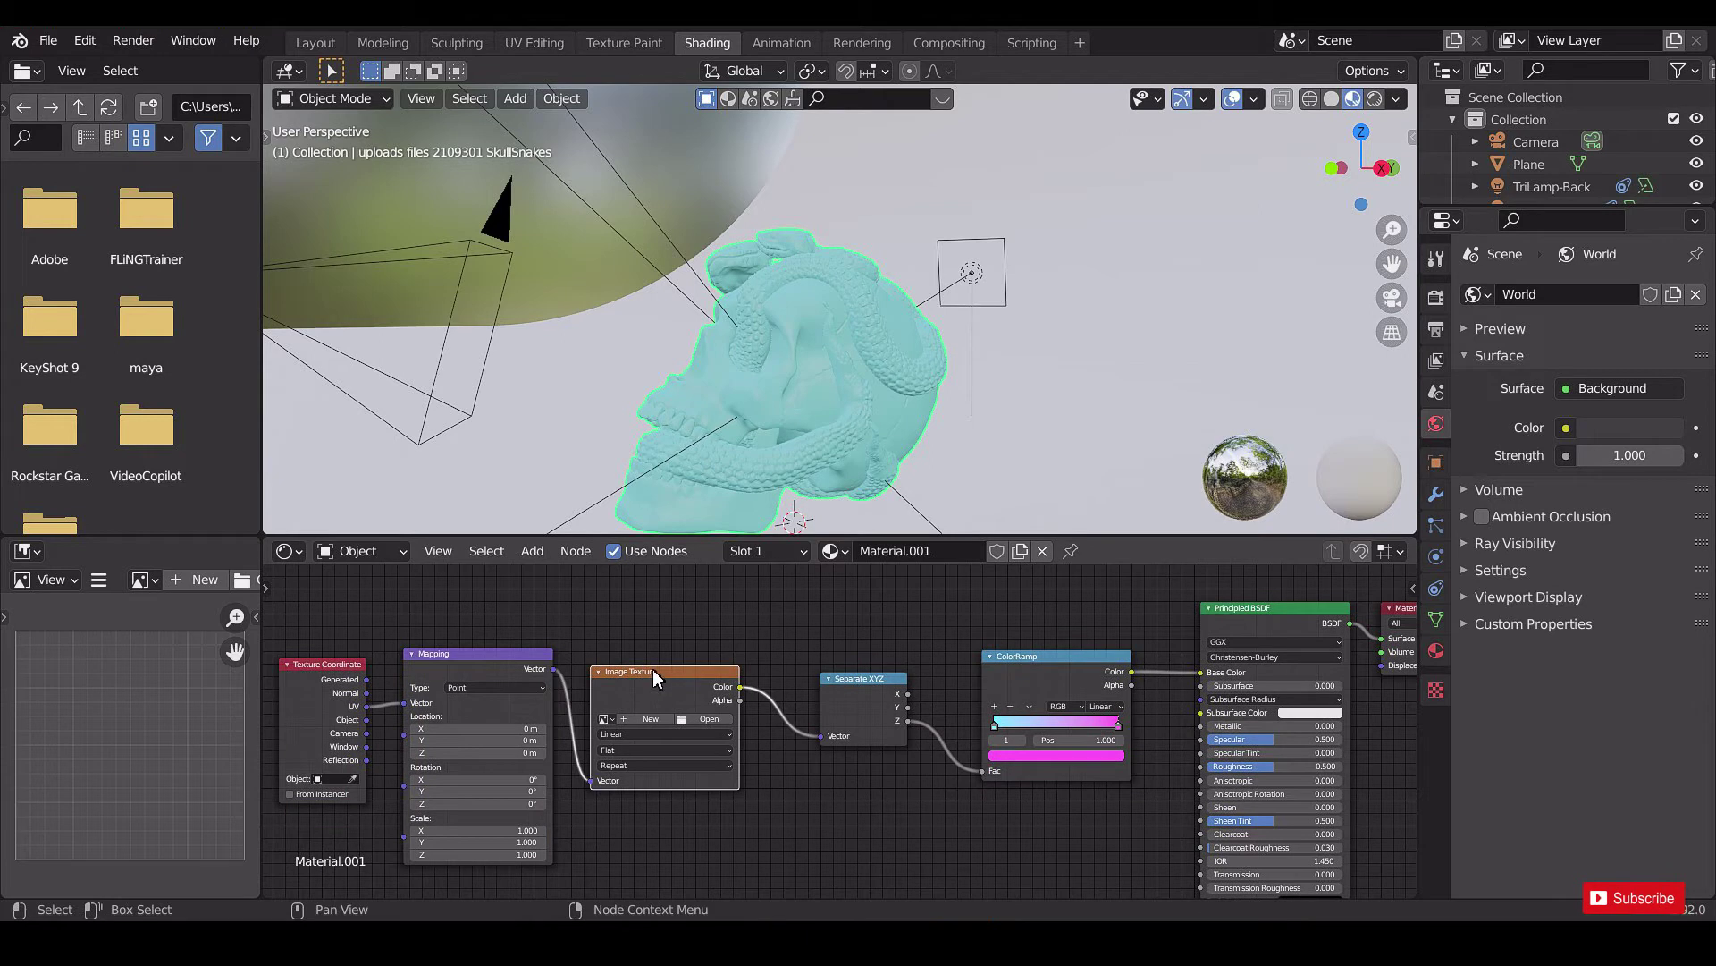
{"action": "key", "text": "x"}
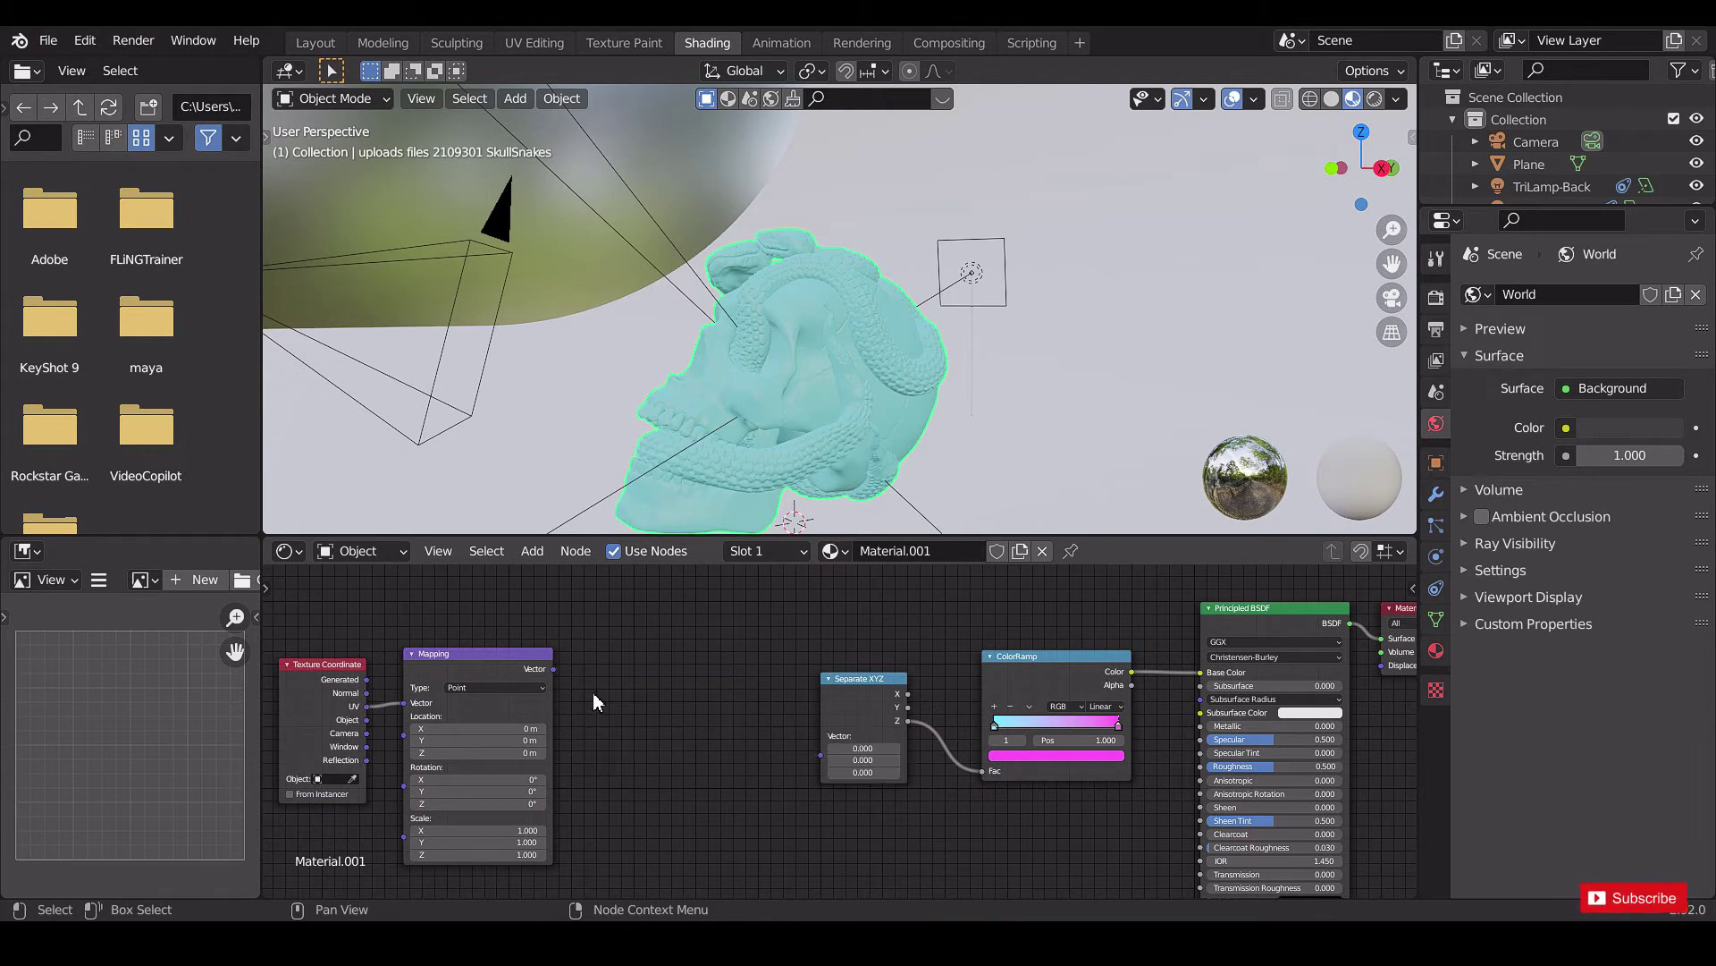
Link the Mapping node's Vector output to Separate XYZ and feed Mapping from the Object texture coordinates.
{"action": "left_click_drag", "start_coordinate": [532, 660], "coordinate": [686, 648]}
{"action": "left_click_drag", "start_coordinate": [348, 664], "coordinate": [471, 661]}
{"action": "left_click_drag", "start_coordinate": [707, 658], "coordinate": [724, 679]}
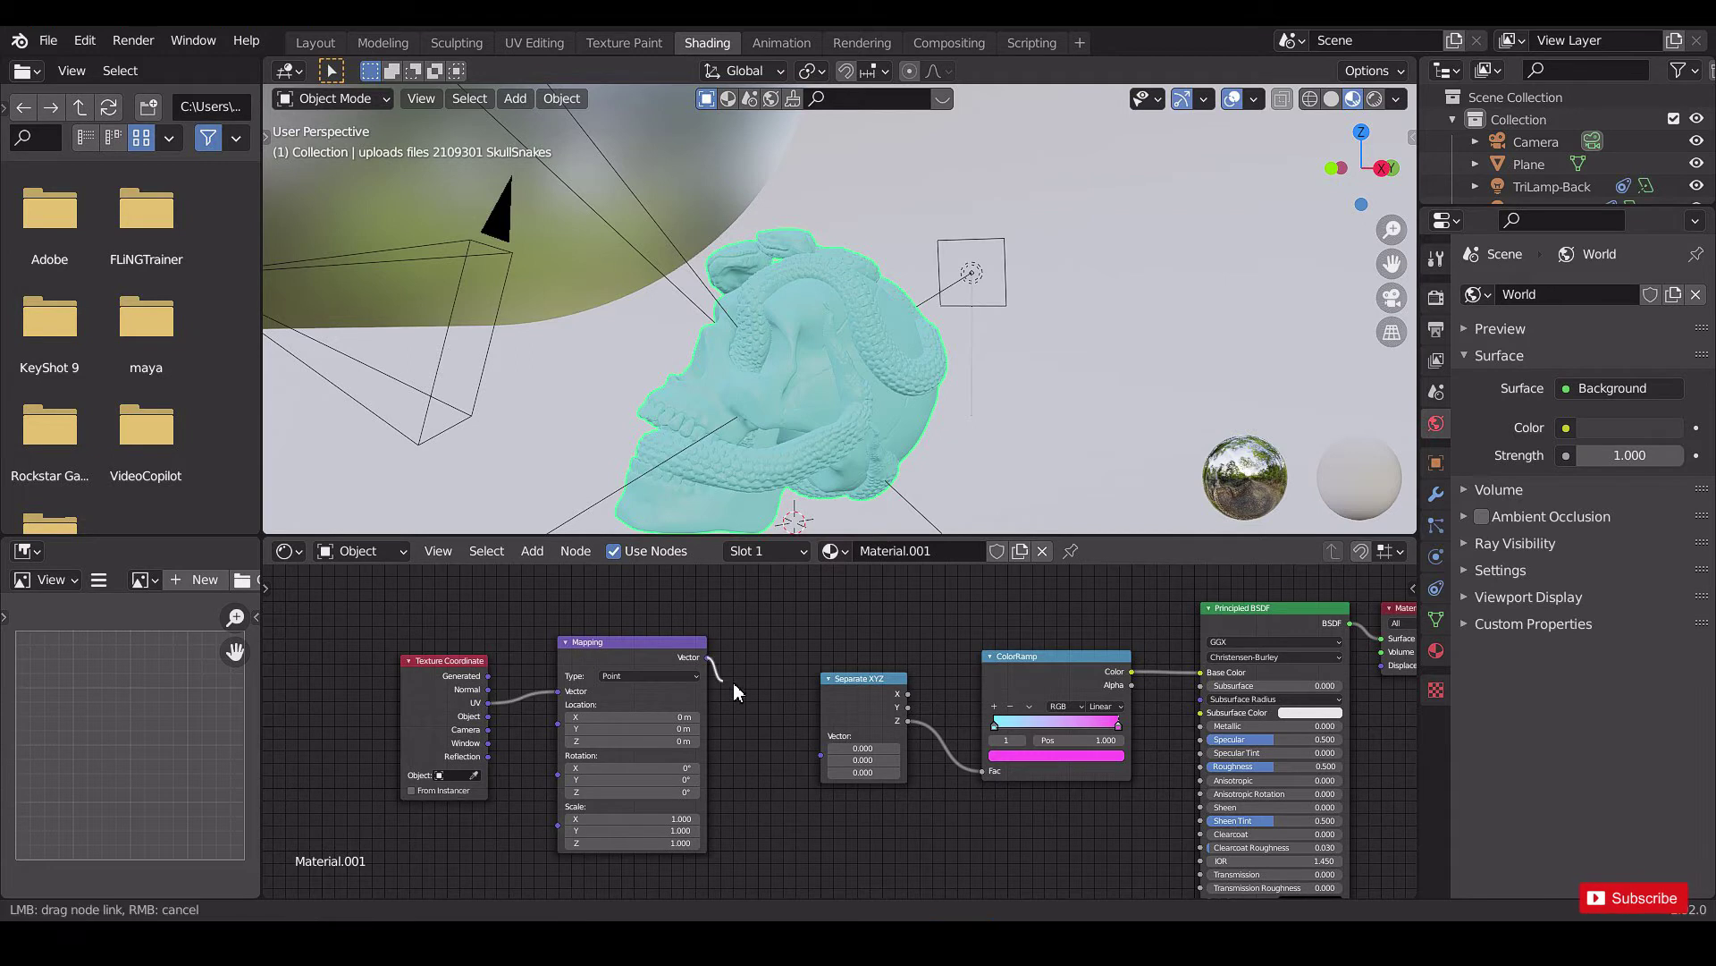
{"action": "left_click_drag", "start_coordinate": [800, 758], "coordinate": [822, 750]}
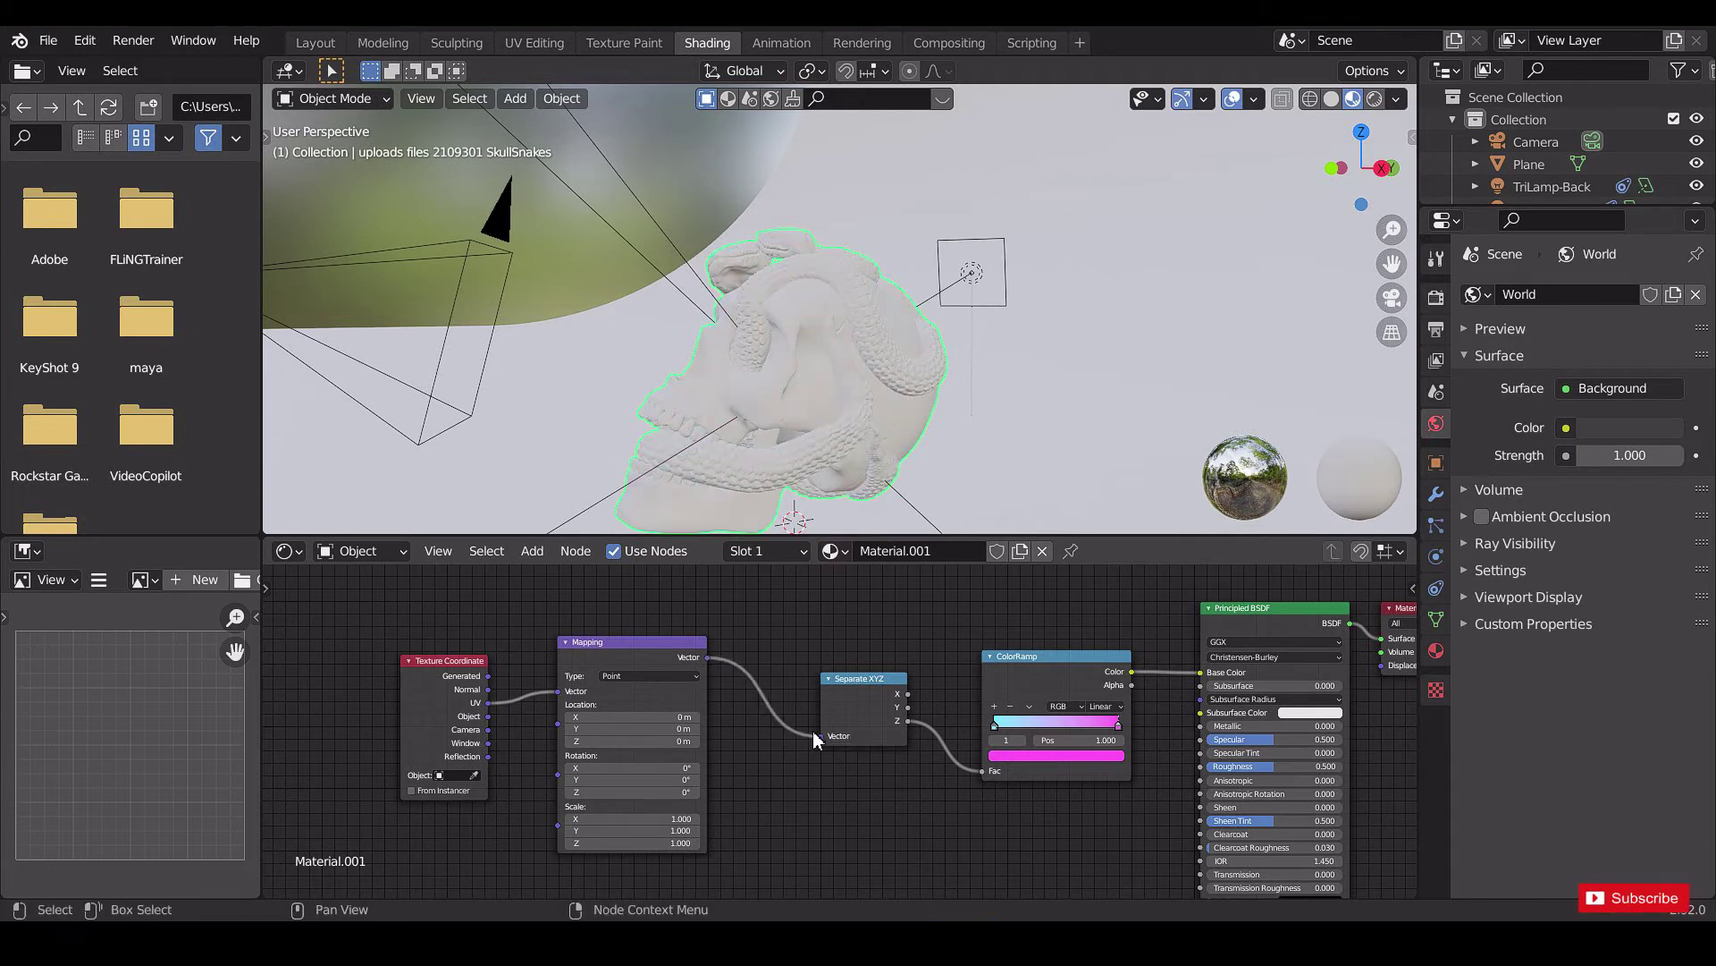
{"action": "left_click", "coordinate": [489, 712]}
{"action": "mouse_move", "coordinate": [488, 716]}
{"action": "left_mouse_down"}
{"action": "mouse_move", "coordinate": [527, 738]}
{"action": "mouse_move", "coordinate": [560, 691]}
{"action": "left_mouse_up"}
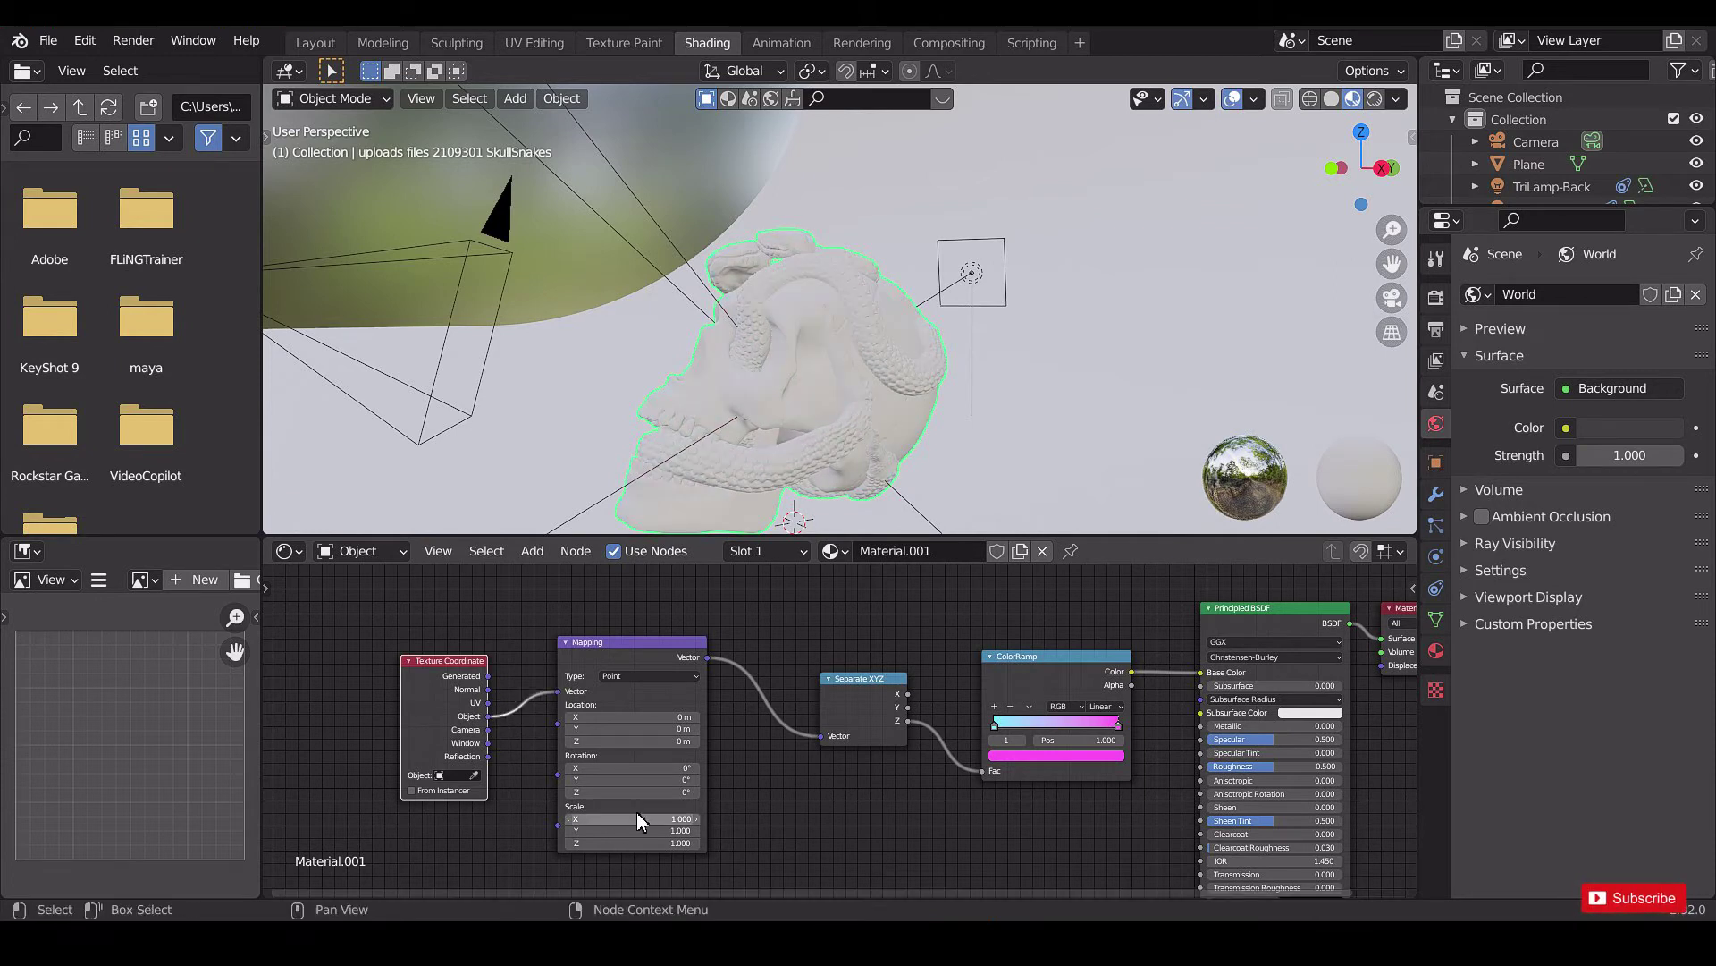
Add a middle stop to the ColorRamp and color it saturated violet with hue 0.722 and saturation 1.000.
{"action": "mouse_move", "coordinate": [729, 431]}
{"action": "middle_mouse_down"}
{"action": "mouse_move", "coordinate": [877, 414]}
{"action": "mouse_move", "coordinate": [847, 431]}
{"action": "middle_mouse_up"}
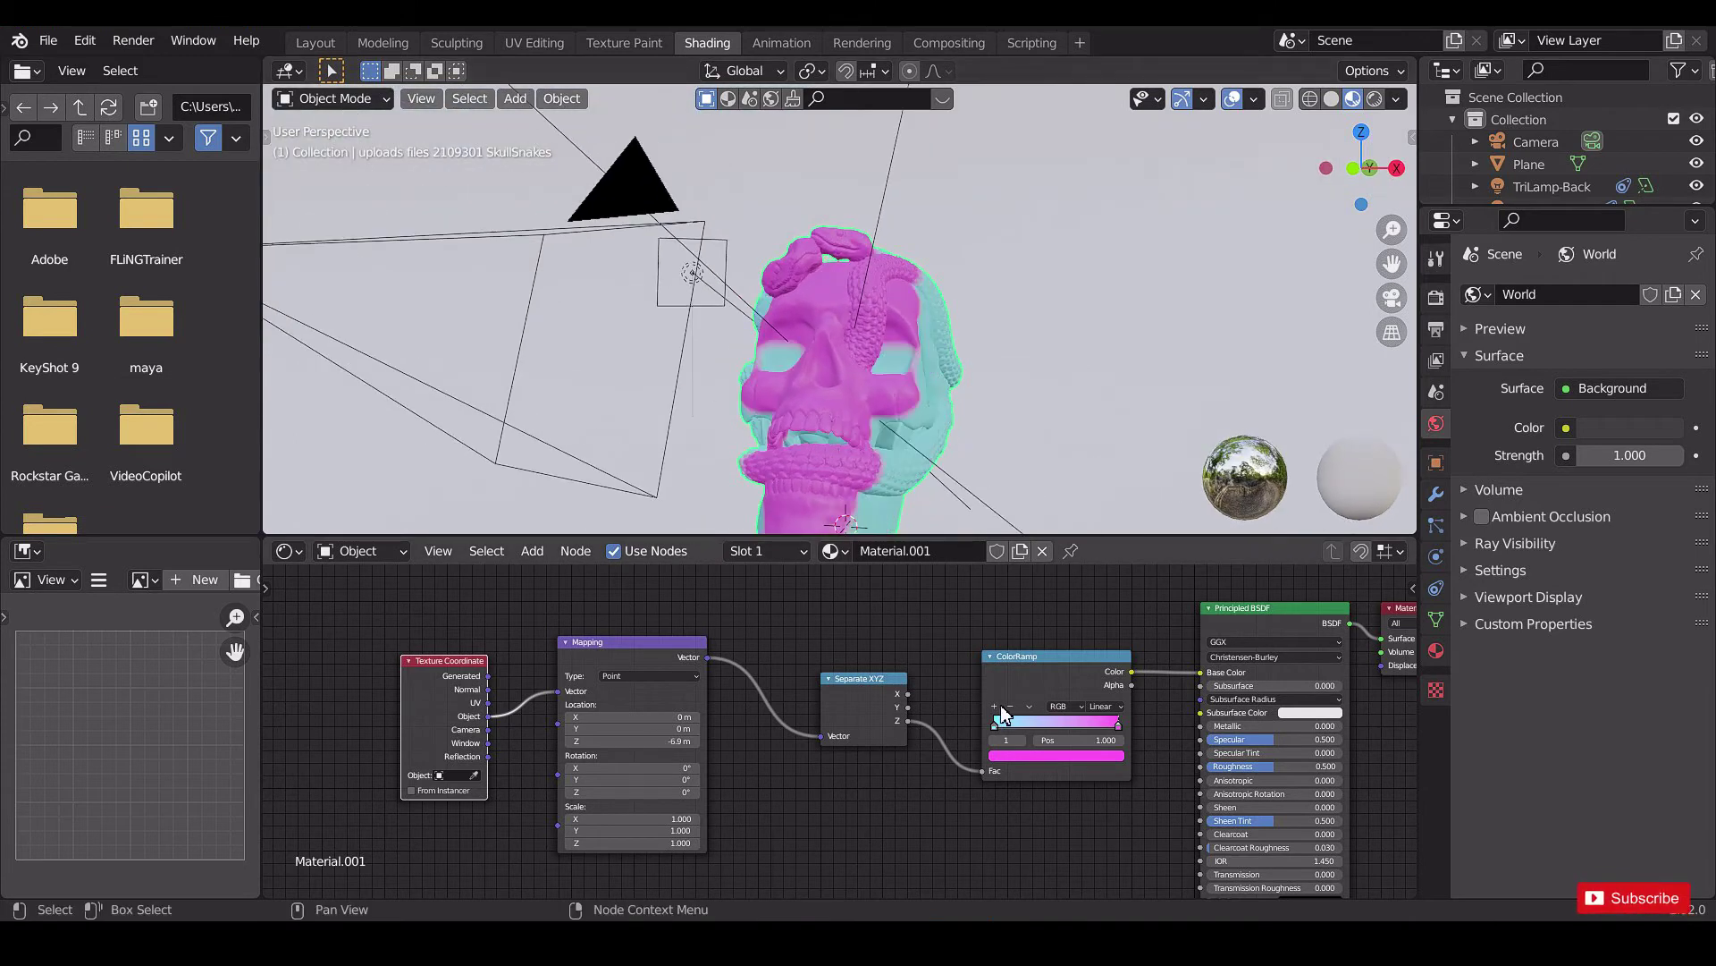
{"action": "left_click", "coordinate": [994, 706]}
{"action": "left_click", "coordinate": [1056, 735]}
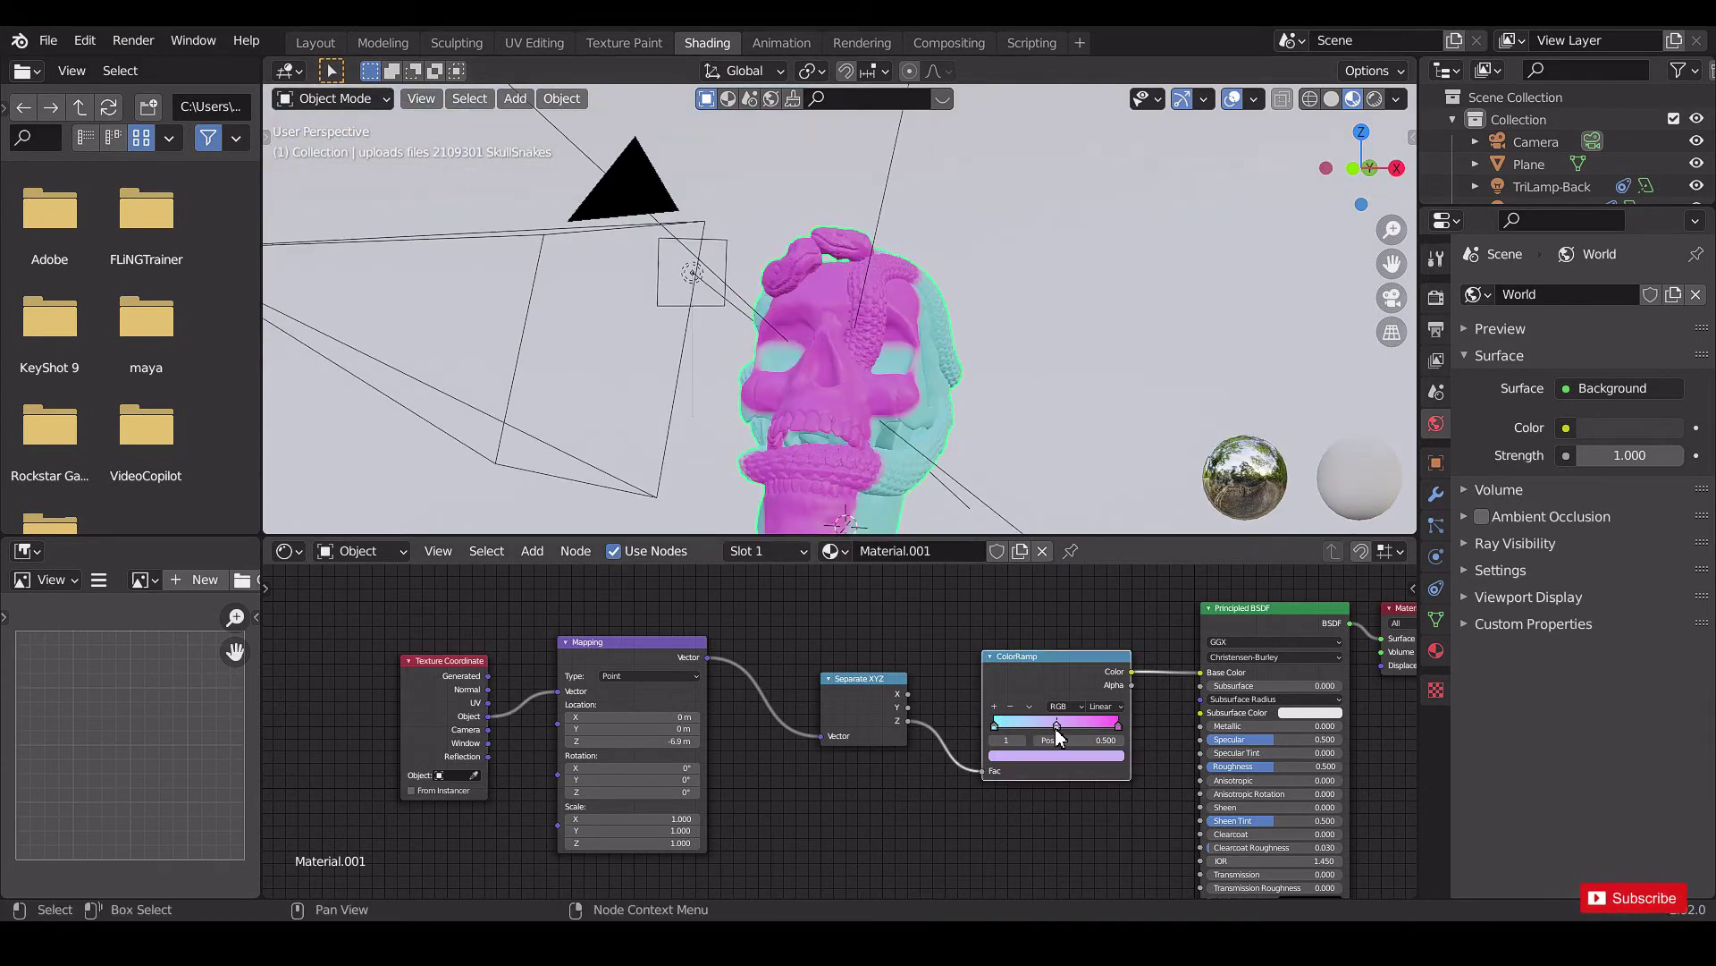
{"action": "left_click", "coordinate": [1064, 757]}
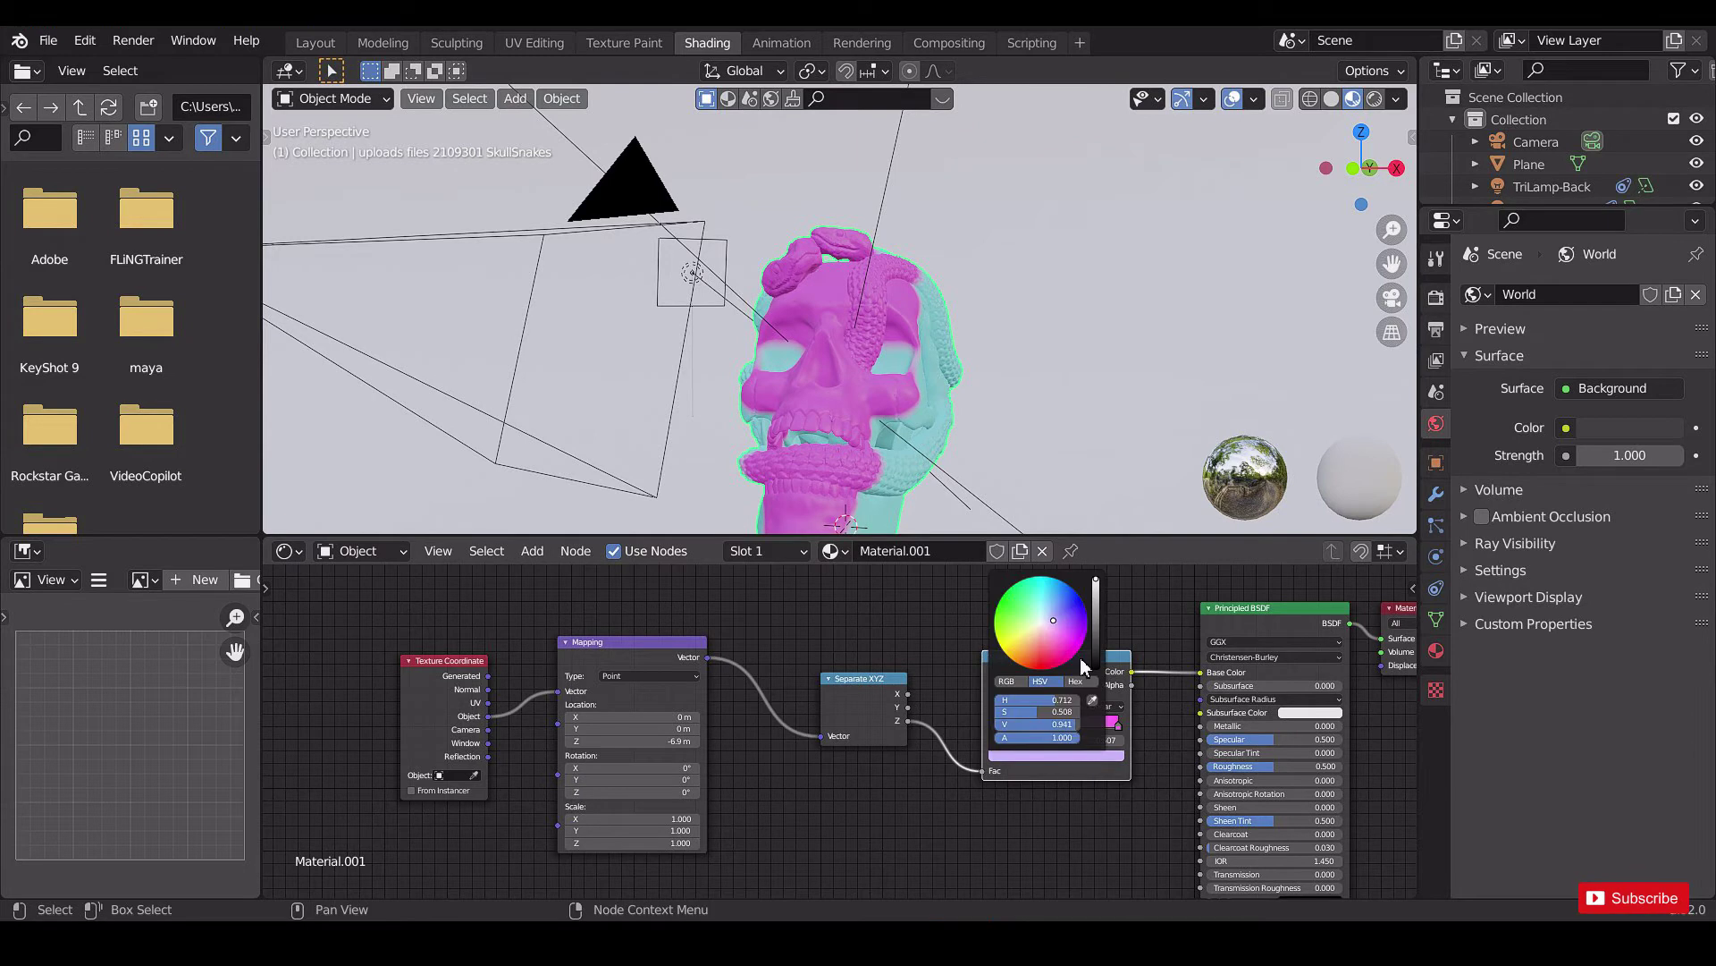
{"action": "left_click_drag", "start_coordinate": [1056, 623], "coordinate": [1088, 625]}
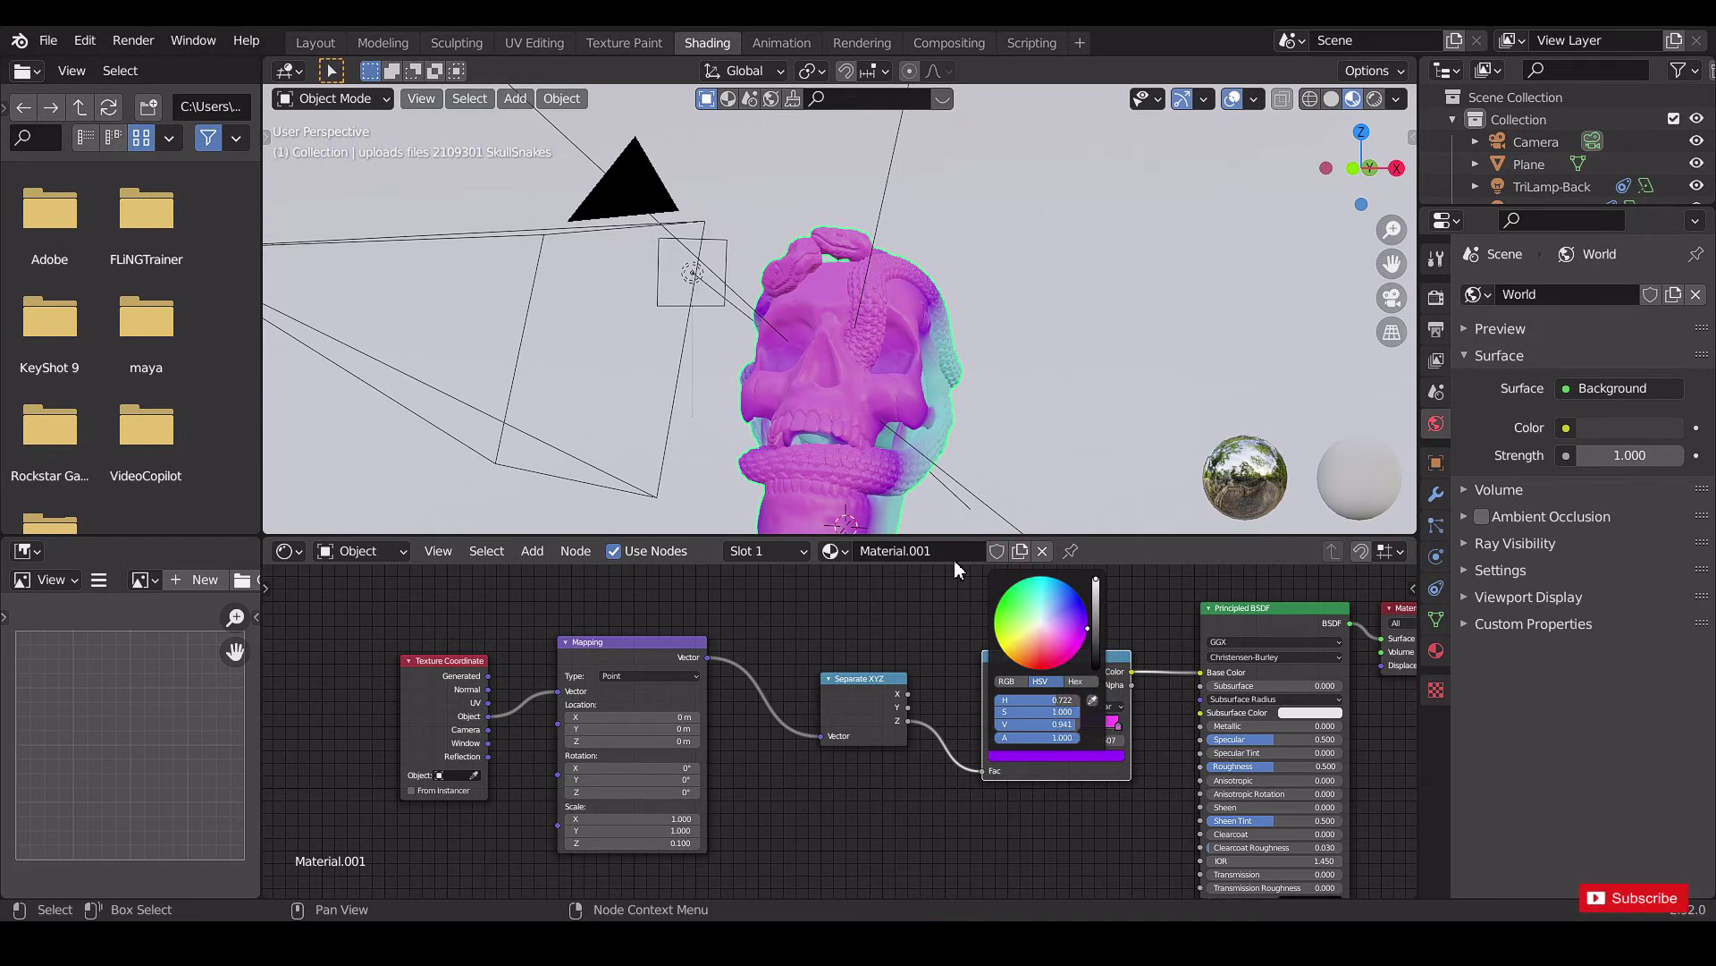
Tilt the skull's color gradient by adjusting the Mapping node's X rotation, undoing the trial rotation made before it.
{"action": "middle_click_drag", "start_coordinate": [856, 454], "coordinate": [720, 415]}
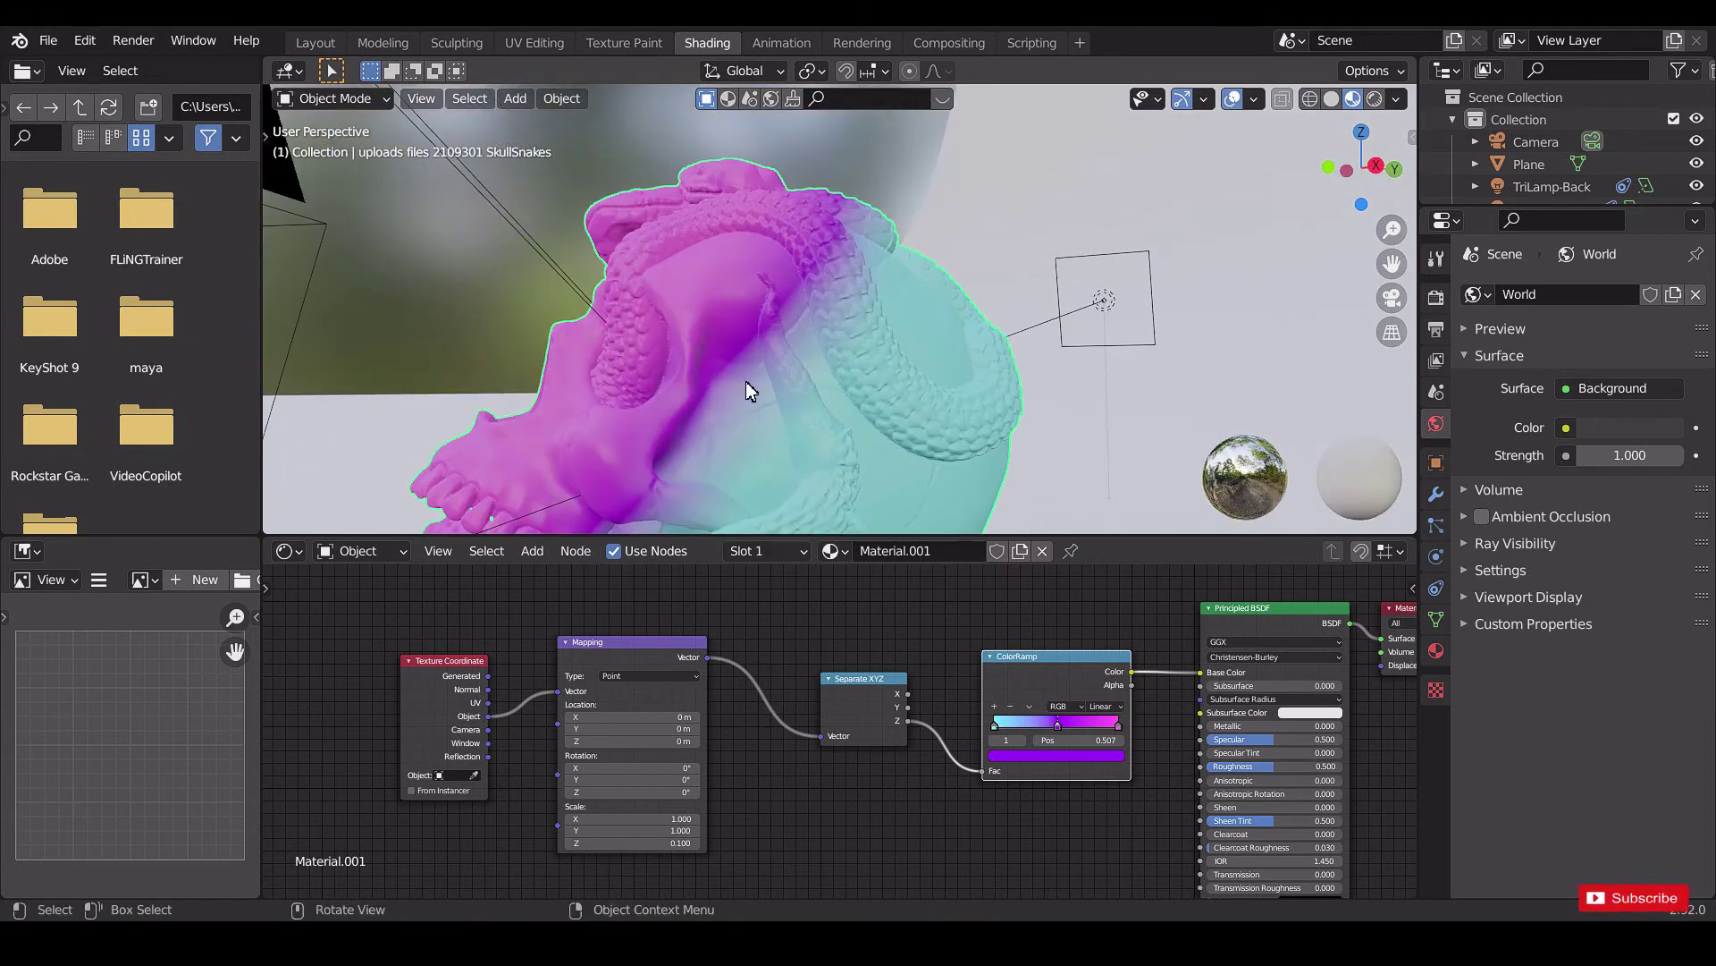
{"action": "middle_click_drag", "start_coordinate": [759, 350], "coordinate": [1111, 370]}
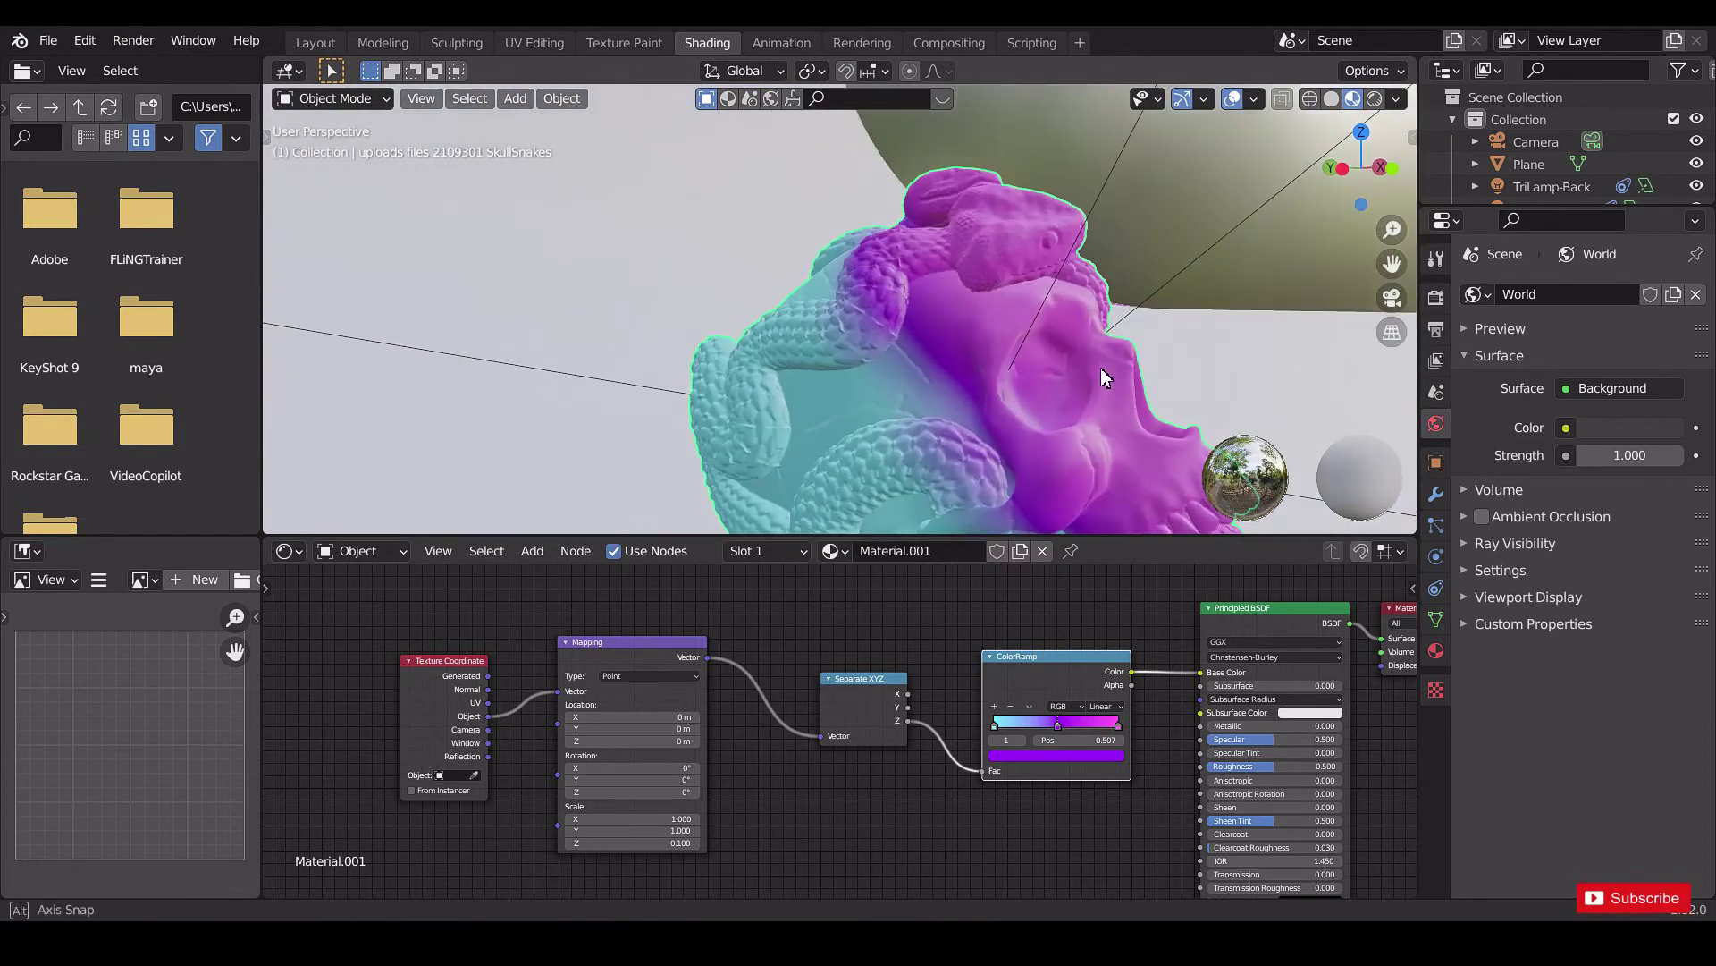
{"action": "mouse_move", "coordinate": [656, 779]}
{"action": "left_mouse_down"}
{"action": "mouse_move", "coordinate": [670, 779]}
{"action": "mouse_move", "coordinate": [656, 780]}
{"action": "left_mouse_up"}
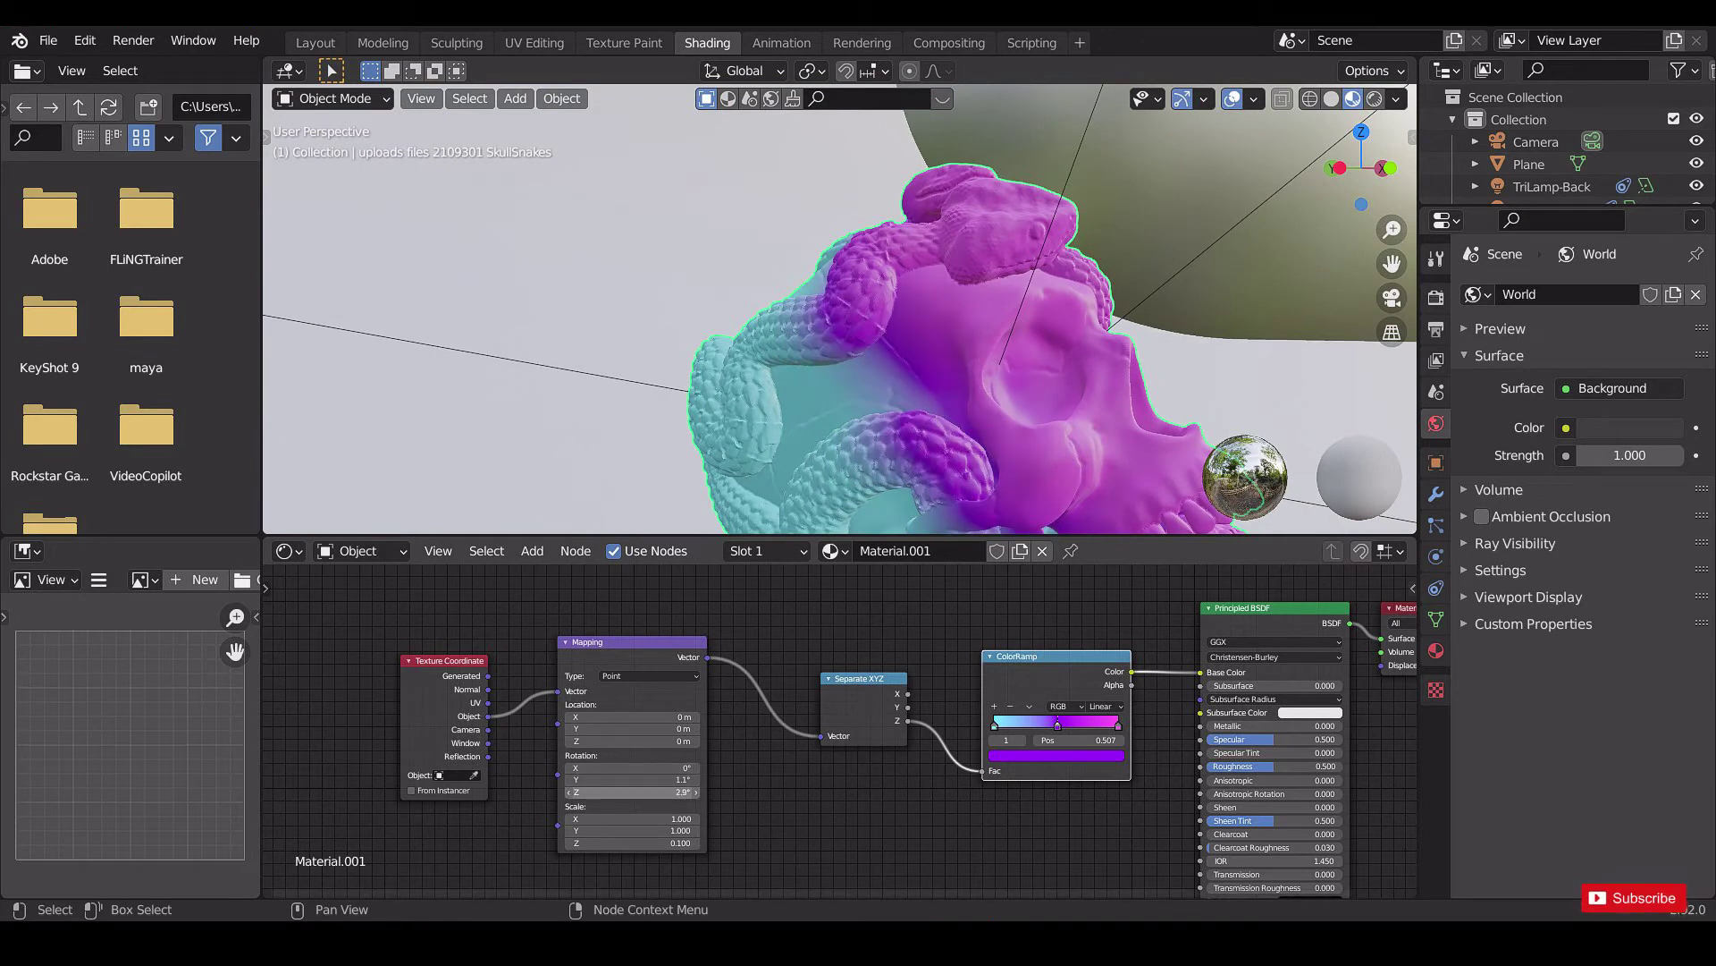
{"action": "key", "text": "ctrl+z"}
{"action": "mouse_move", "coordinate": [656, 768]}
{"action": "left_mouse_down"}
{"action": "mouse_move", "coordinate": [695, 768]}
{"action": "mouse_move", "coordinate": [675, 767]}
{"action": "left_mouse_up"}
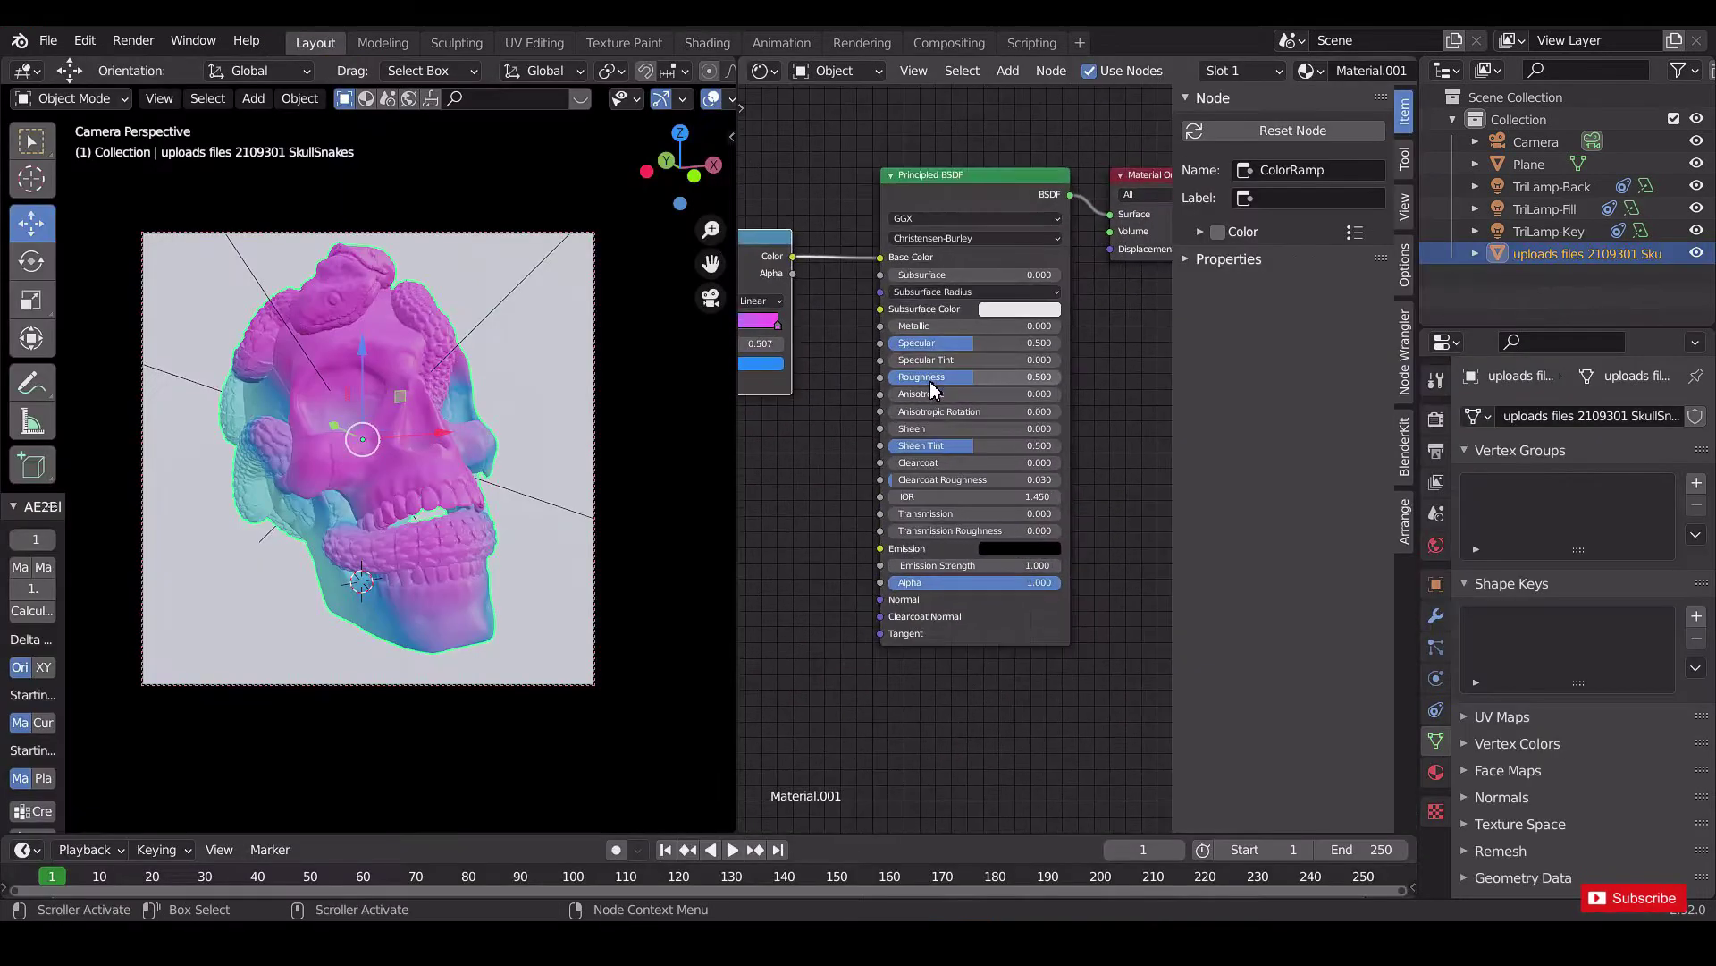
Lower the skull material's Roughness to about 0.136.
{"action": "scroll", "coordinate": [930, 386], "scroll_direction": "up", "scroll_amount": 1}
{"action": "left_click_drag", "start_coordinate": [930, 363], "coordinate": [860, 363]}
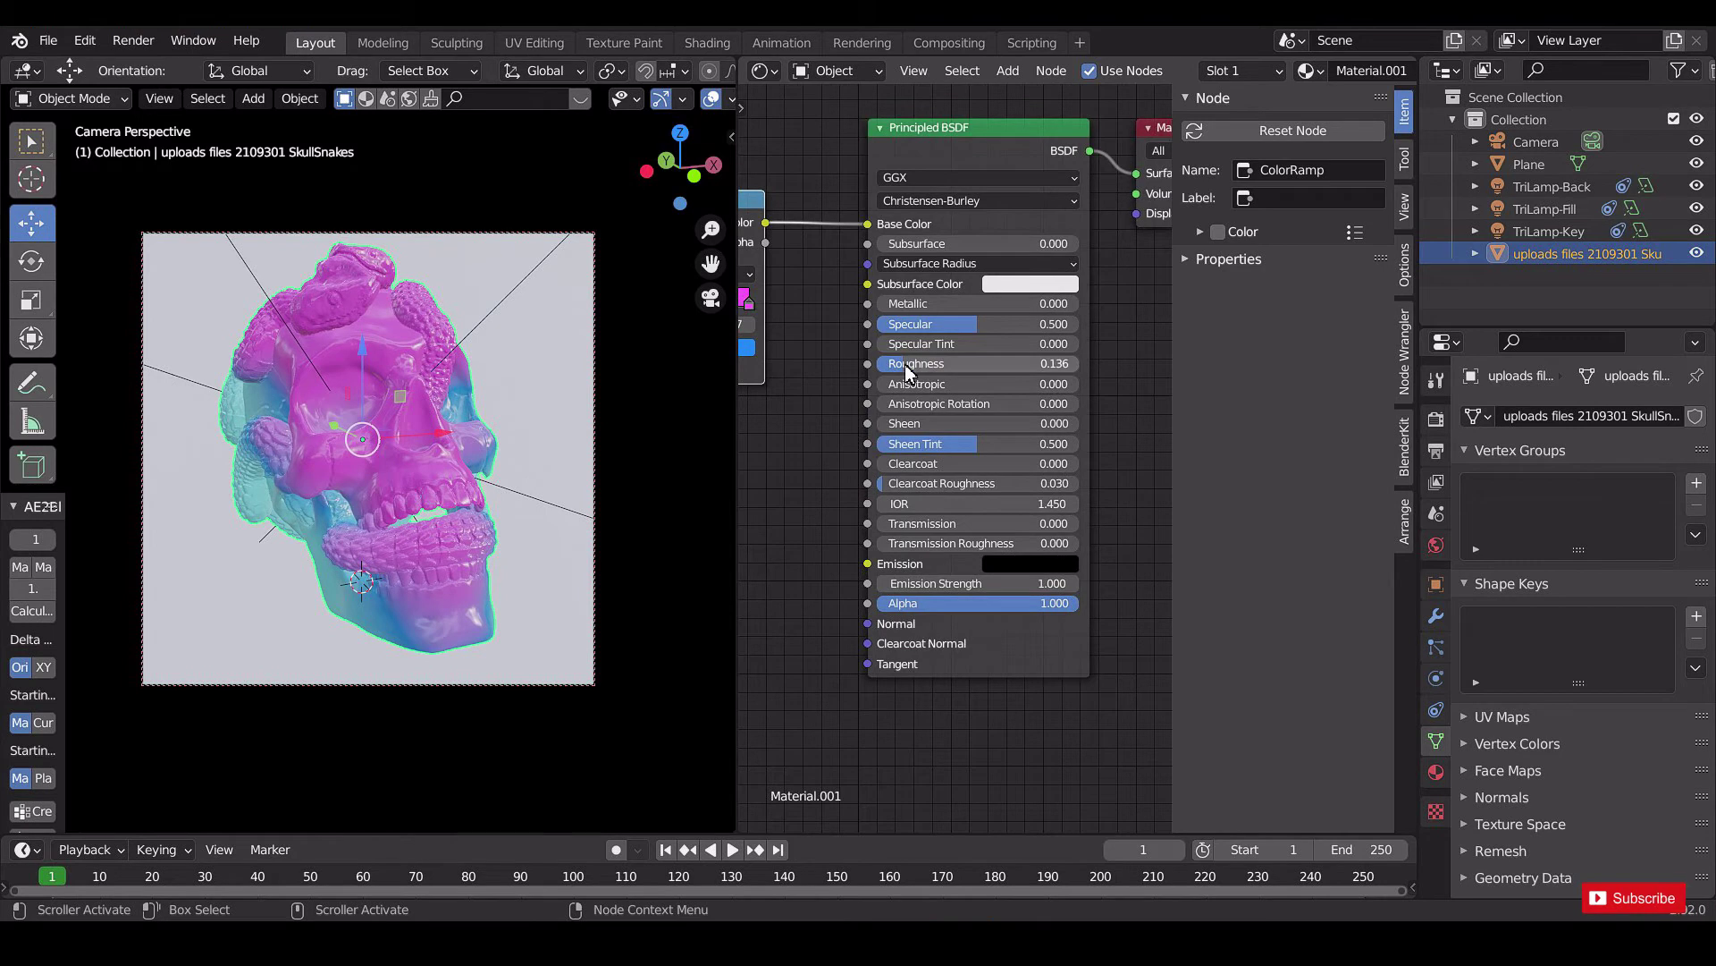
Create a new material for the backdrop plane in the Shading workspace.
{"action": "middle_click_drag", "start_coordinate": [905, 483], "coordinate": [1145, 616]}
{"action": "scroll", "coordinate": [987, 580], "scroll_direction": "down", "scroll_amount": 2}
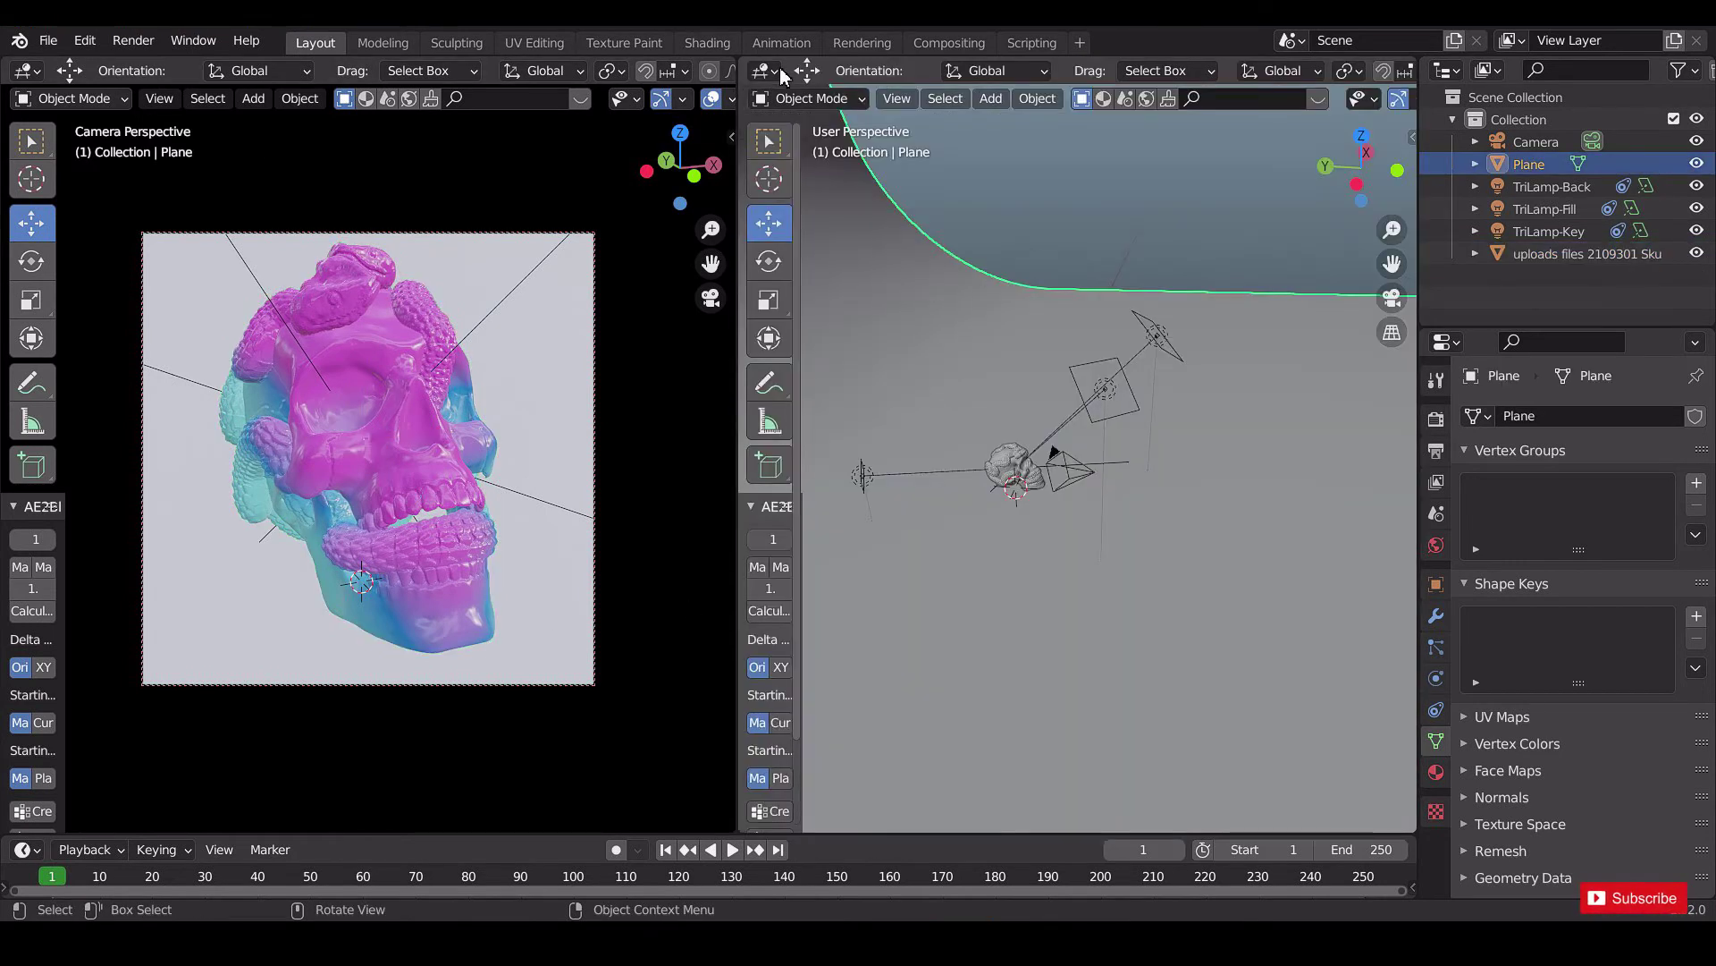
{"action": "left_click", "coordinate": [711, 44]}
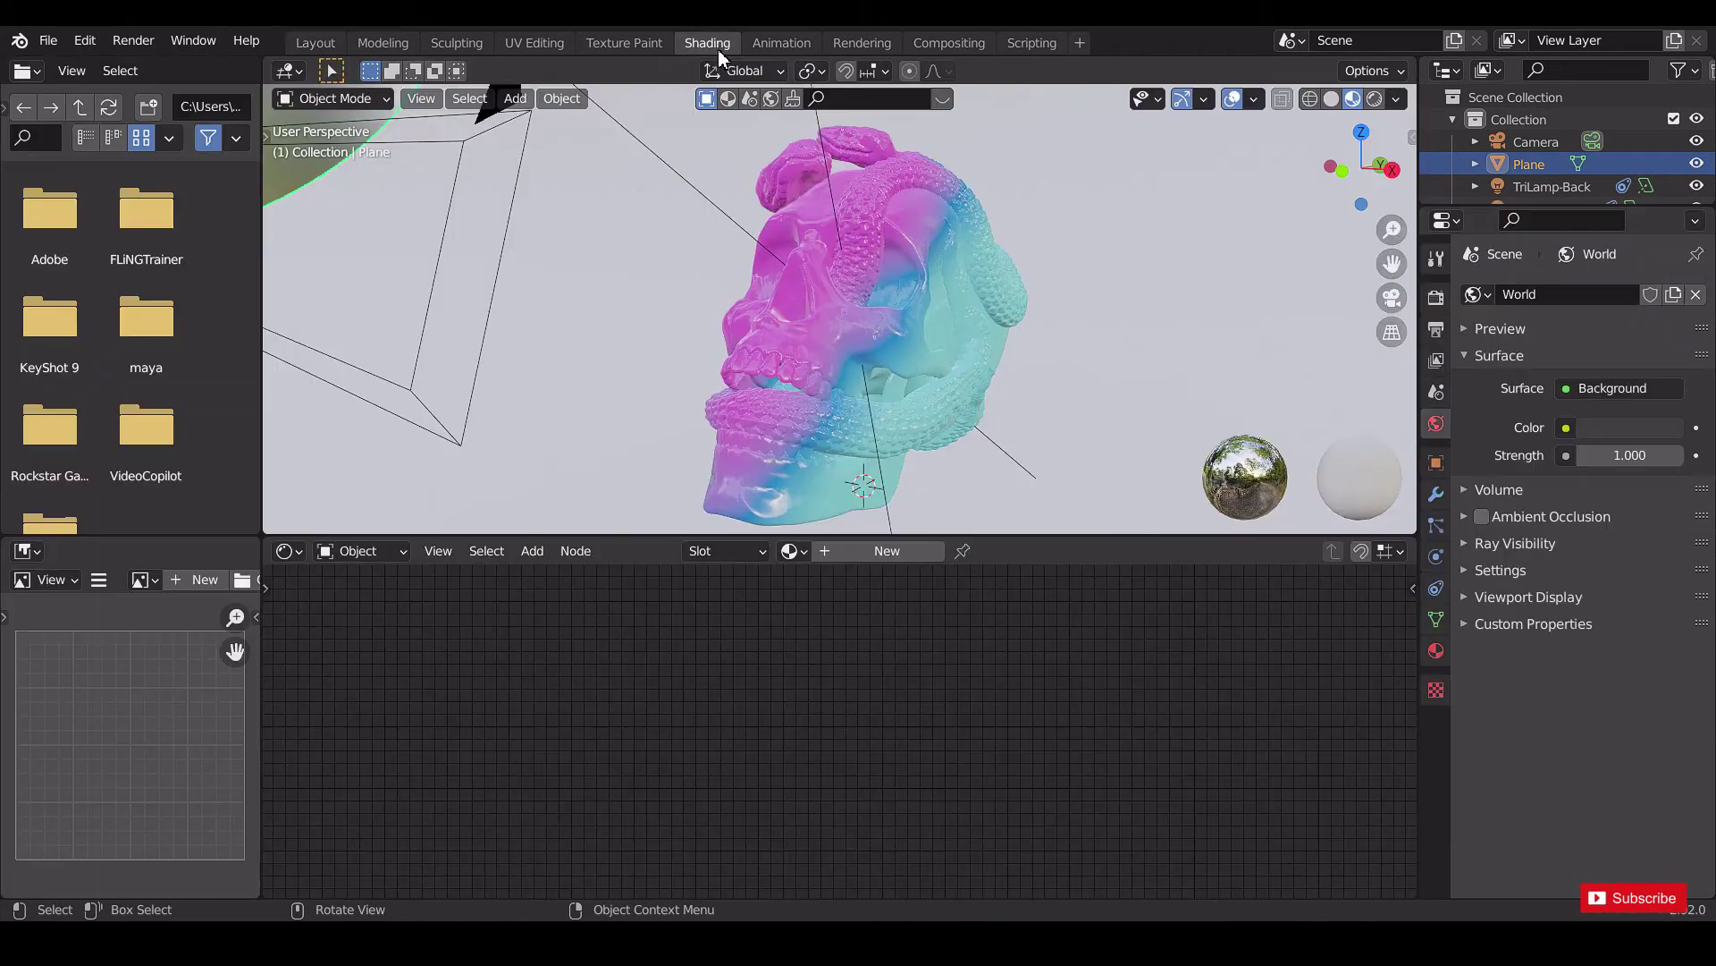
{"action": "left_click", "coordinate": [894, 551]}
{"action": "key", "text": "Home"}
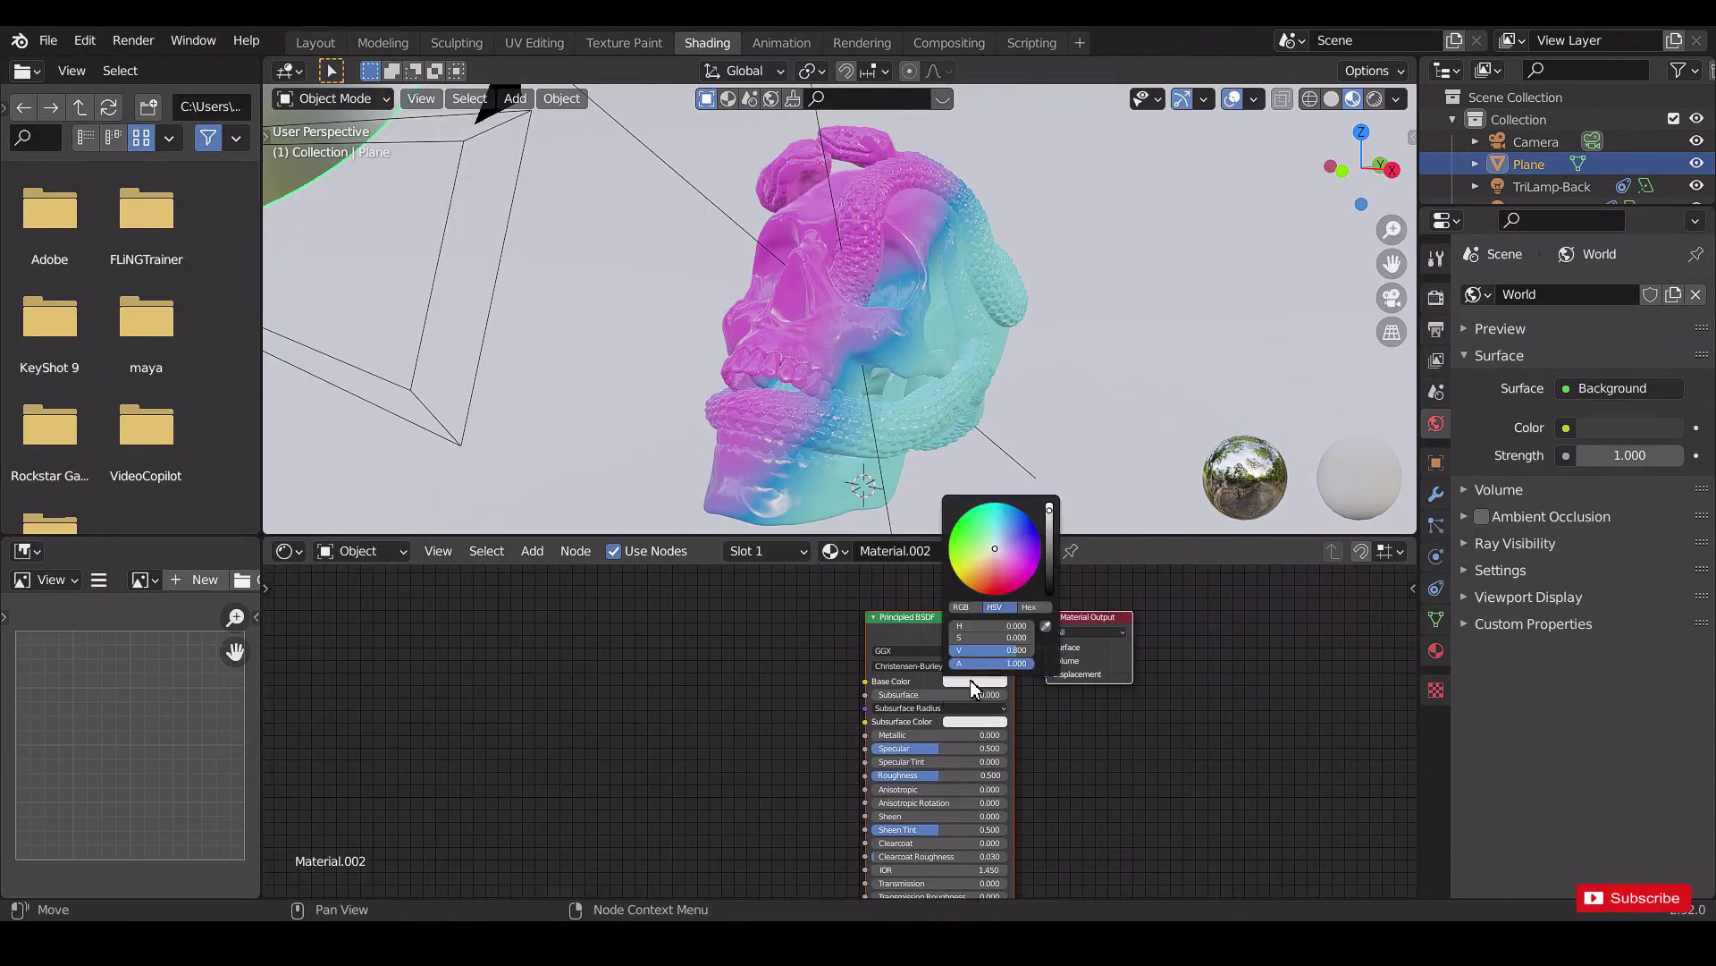
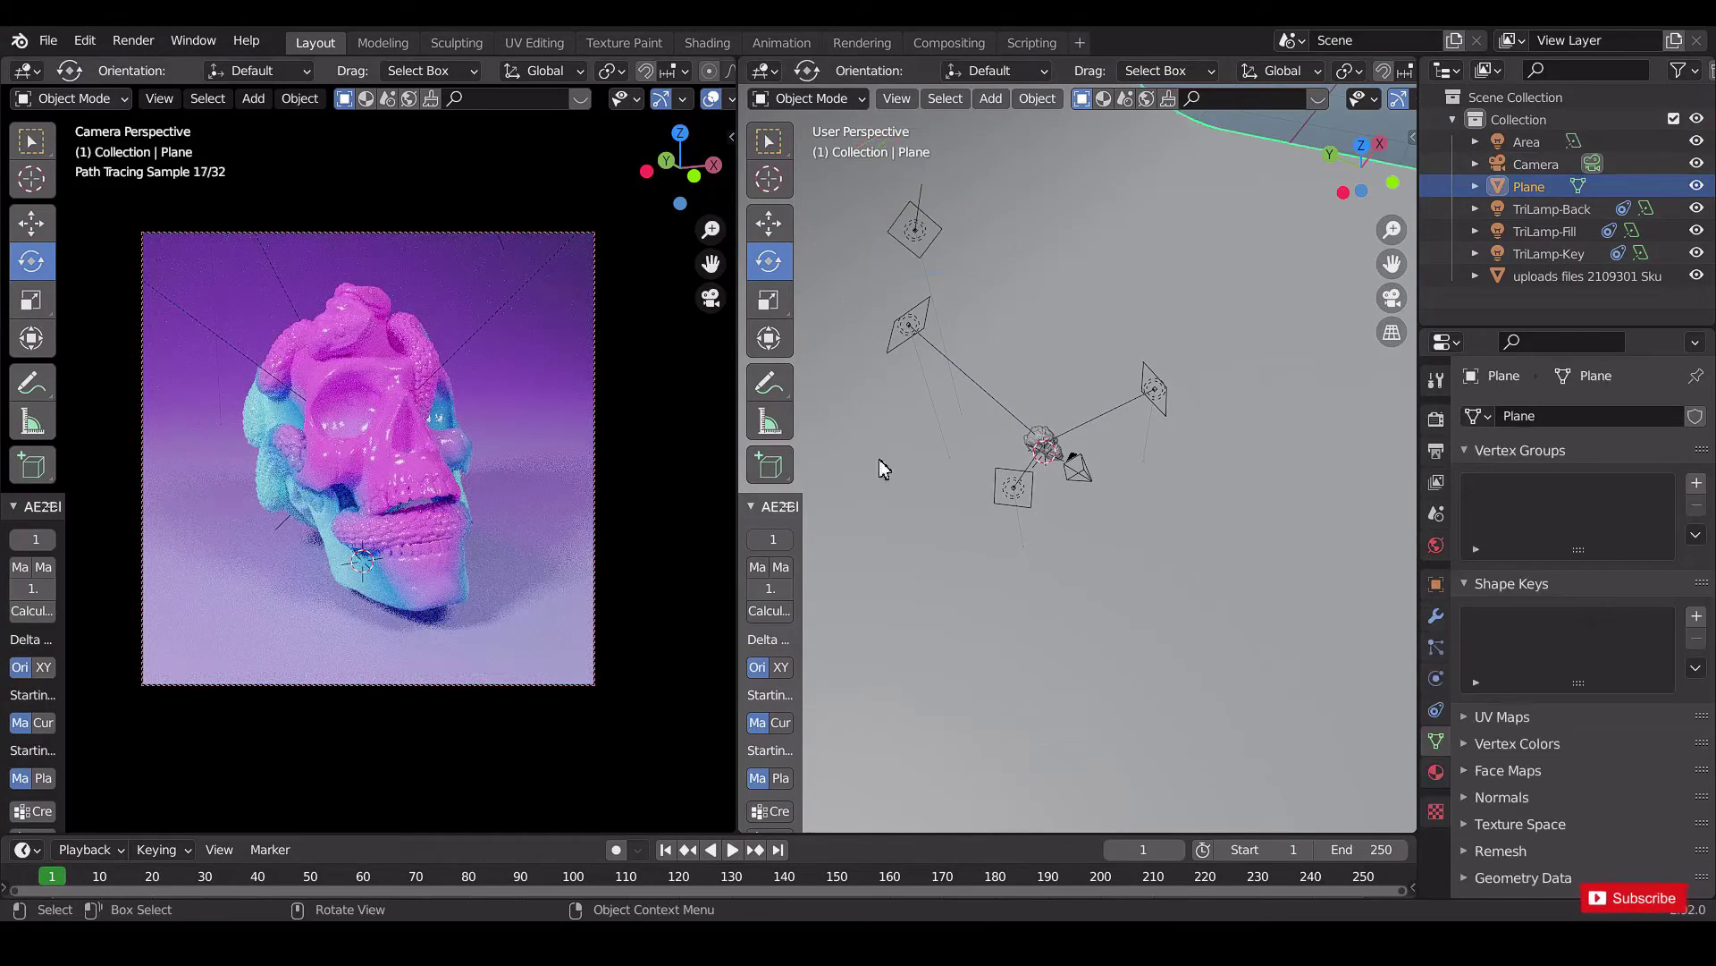
Place the 3D cursor on an eye of the snake at the top of the skull.
{"action": "left_click", "coordinate": [1046, 438]}
{"action": "scroll", "coordinate": [1044, 428], "scroll_direction": "up", "scroll_amount": 8}
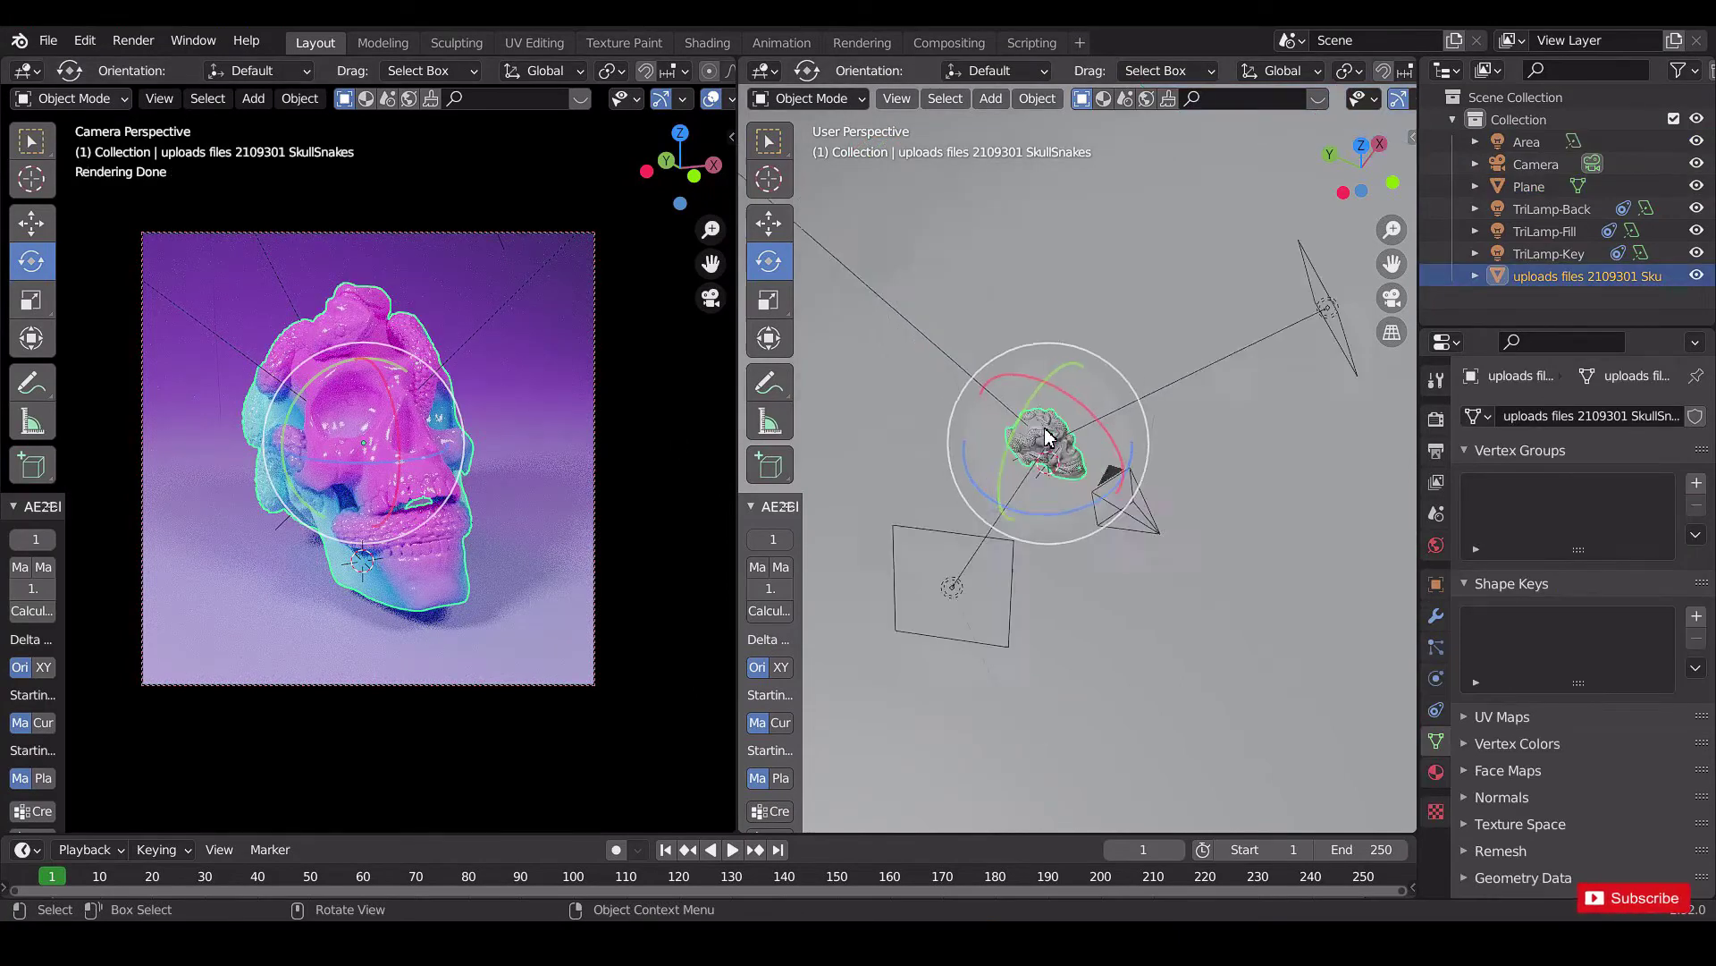
{"action": "middle_click_drag", "start_coordinate": [1041, 275], "coordinate": [1099, 316]}
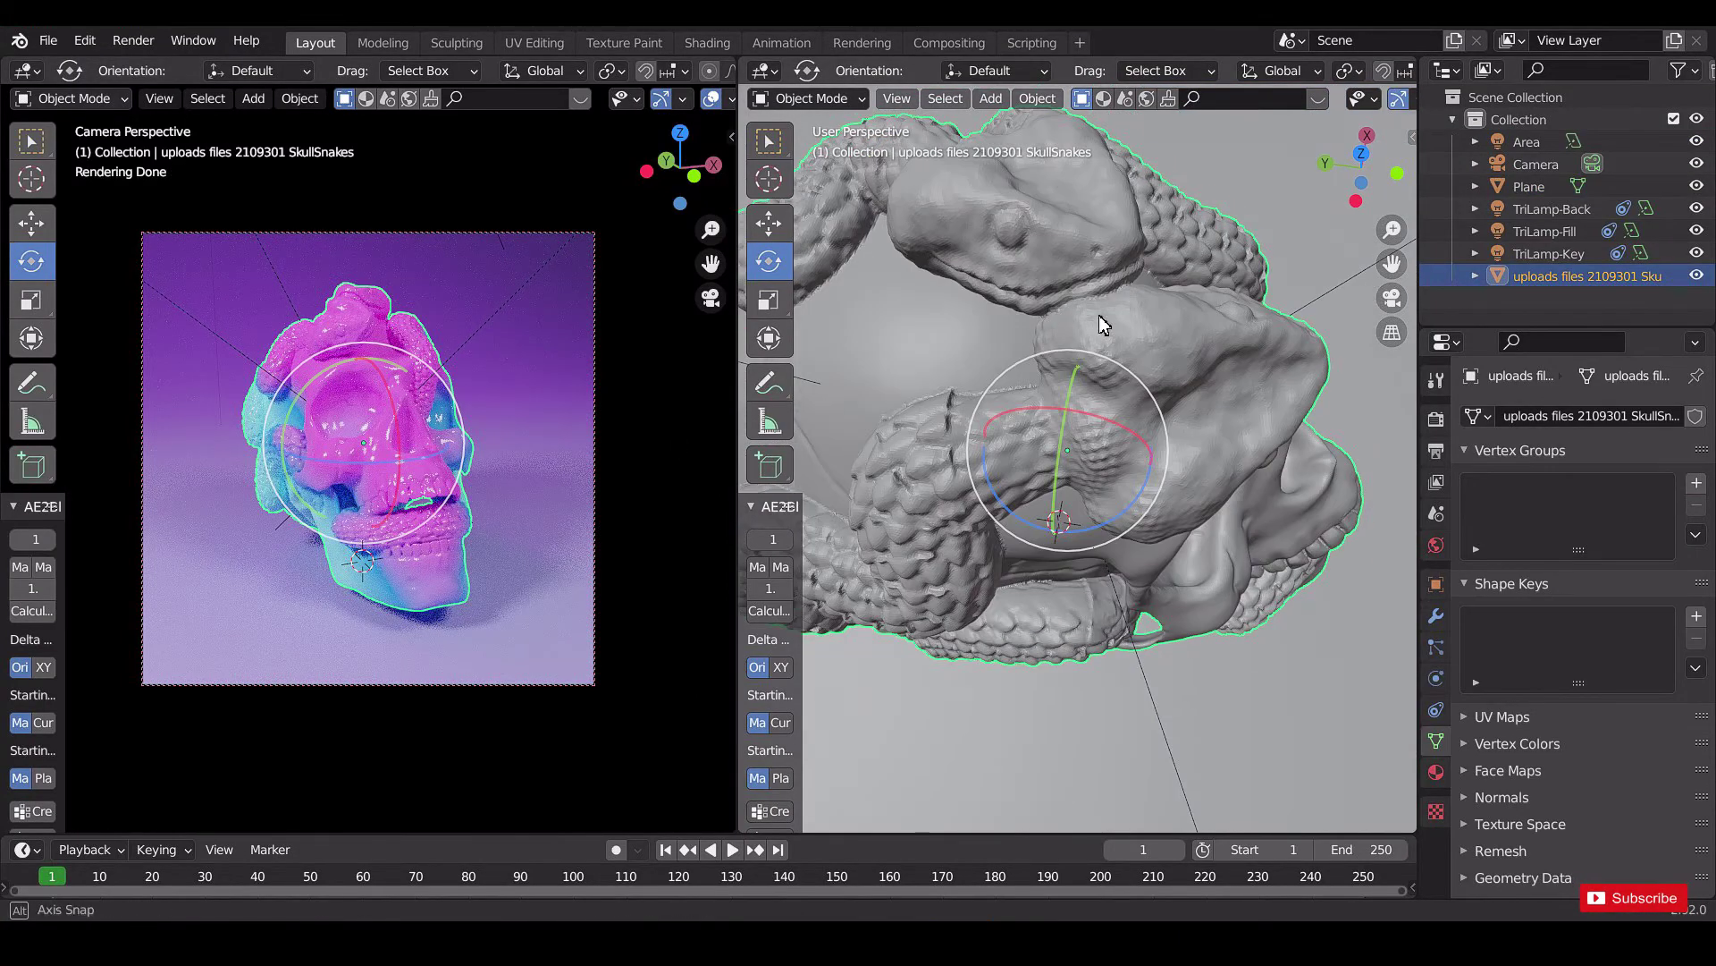
{"action": "left_click", "coordinate": [31, 181]}
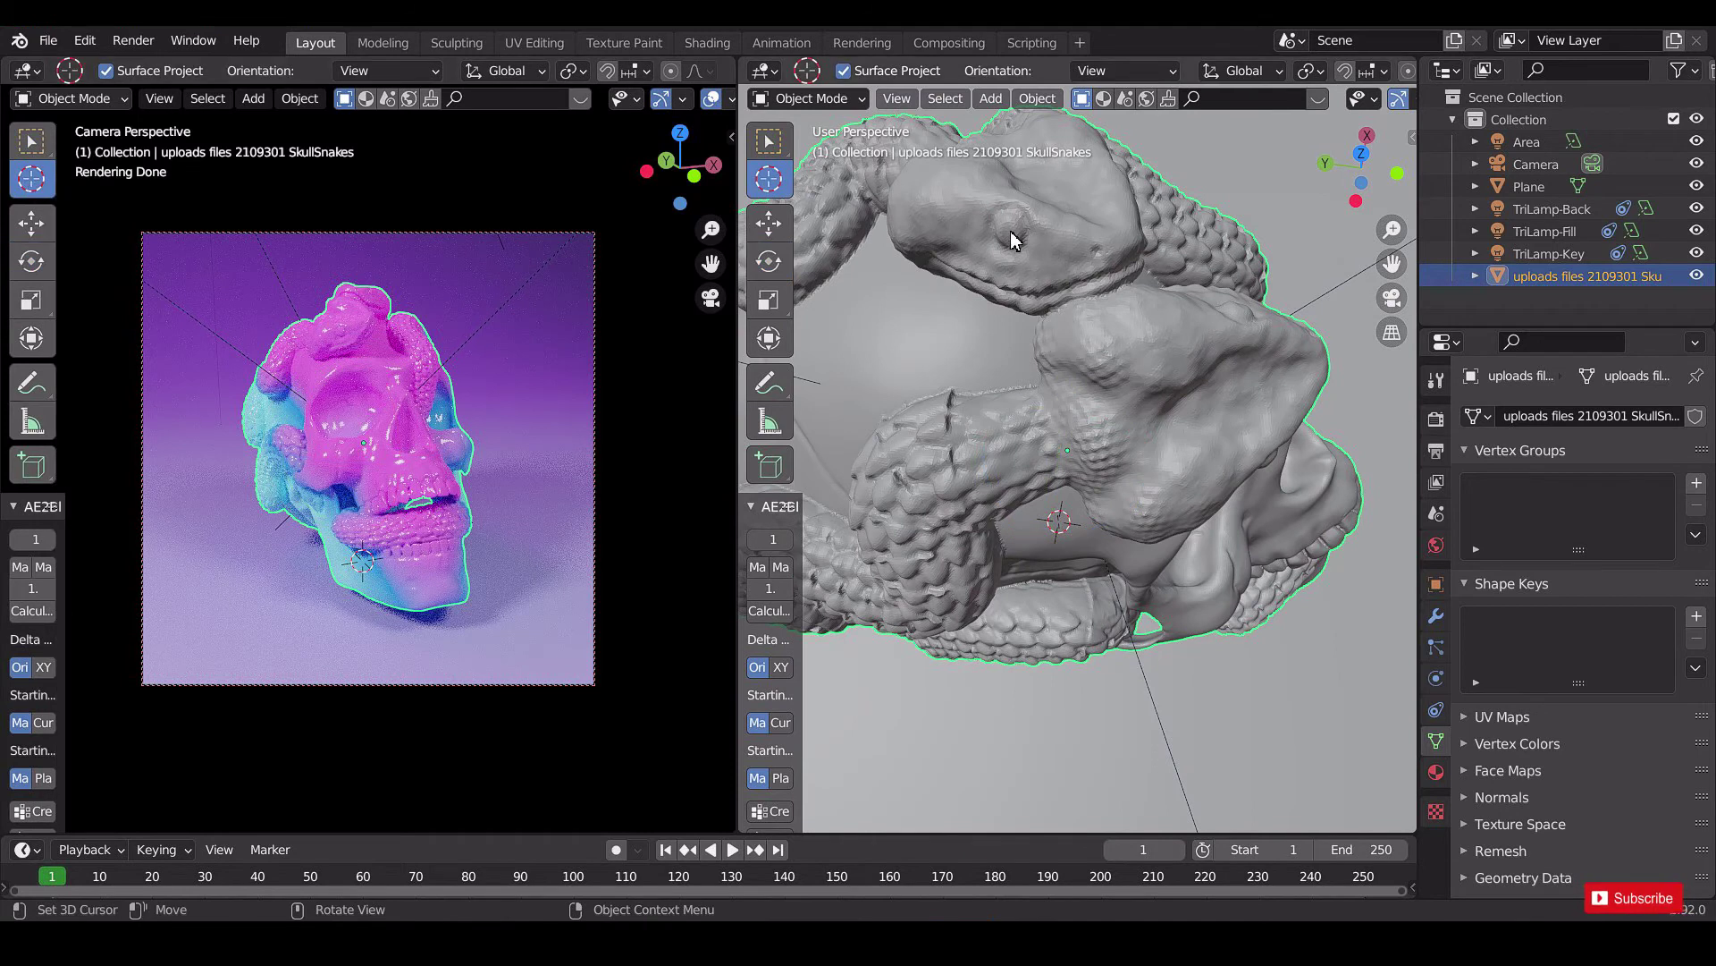
Add a UV sphere at the 3D cursor on the top snake's eye.
{"action": "middle_click_drag", "start_coordinate": [1044, 311], "coordinate": [969, 267]}
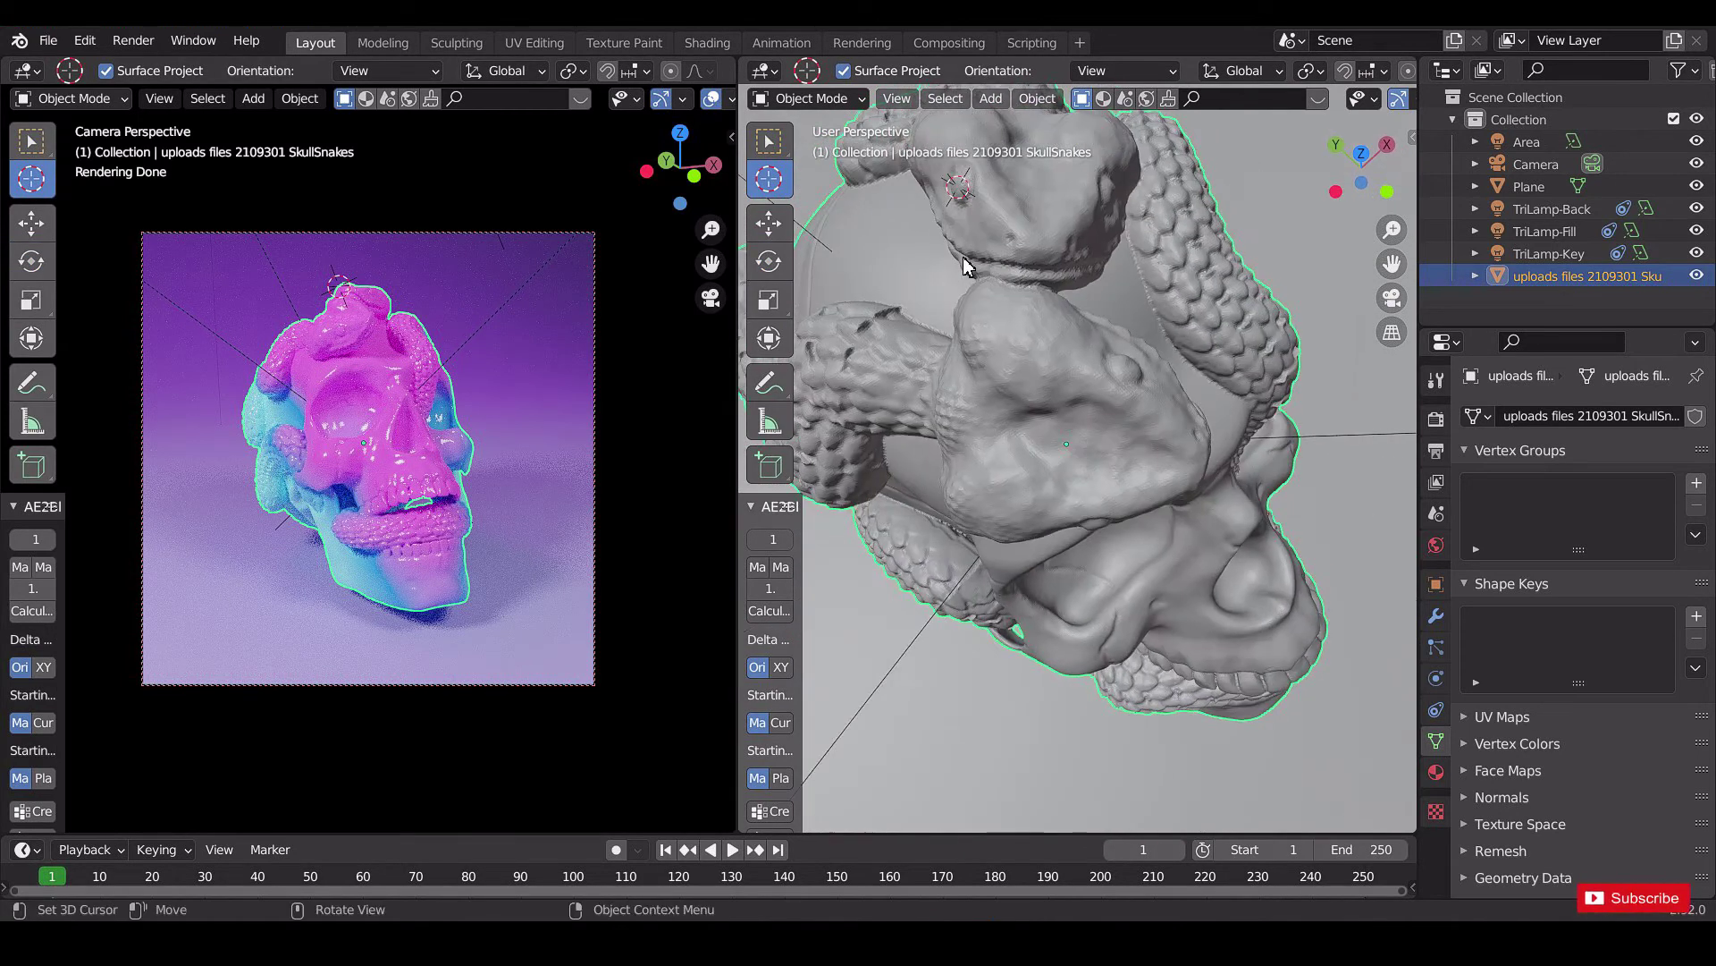
{"action": "key", "text": "shift+a"}
{"action": "mouse_move", "coordinate": [946, 84]}
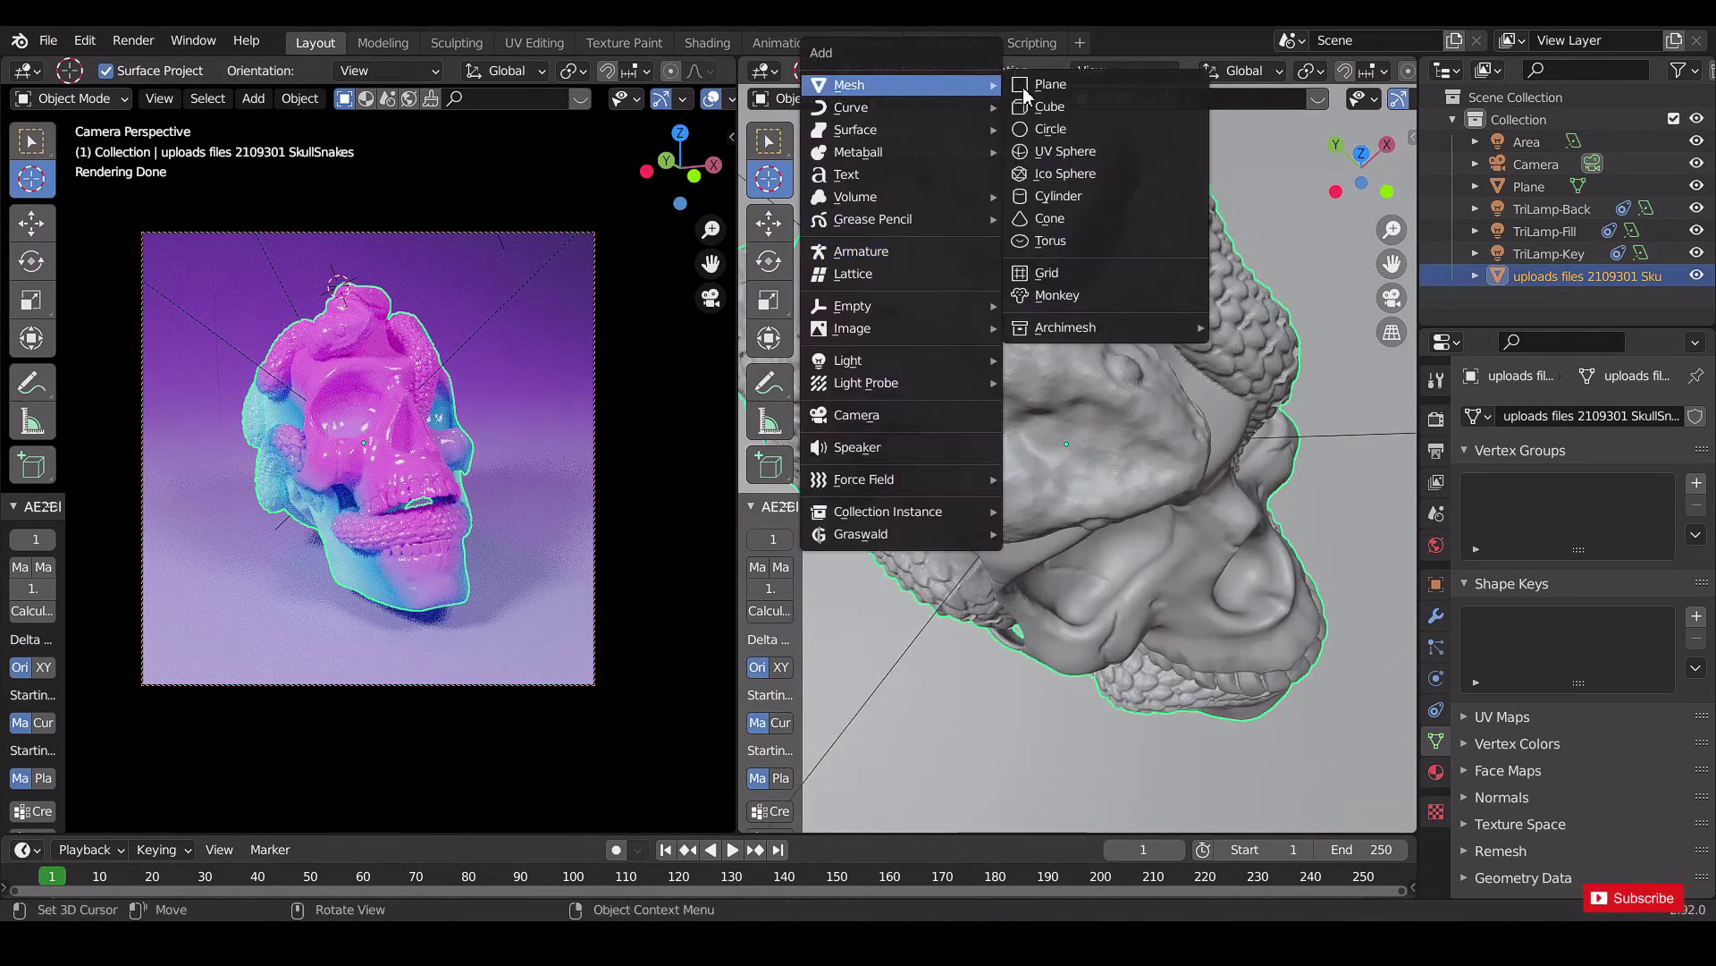
{"action": "left_click", "coordinate": [1069, 151]}
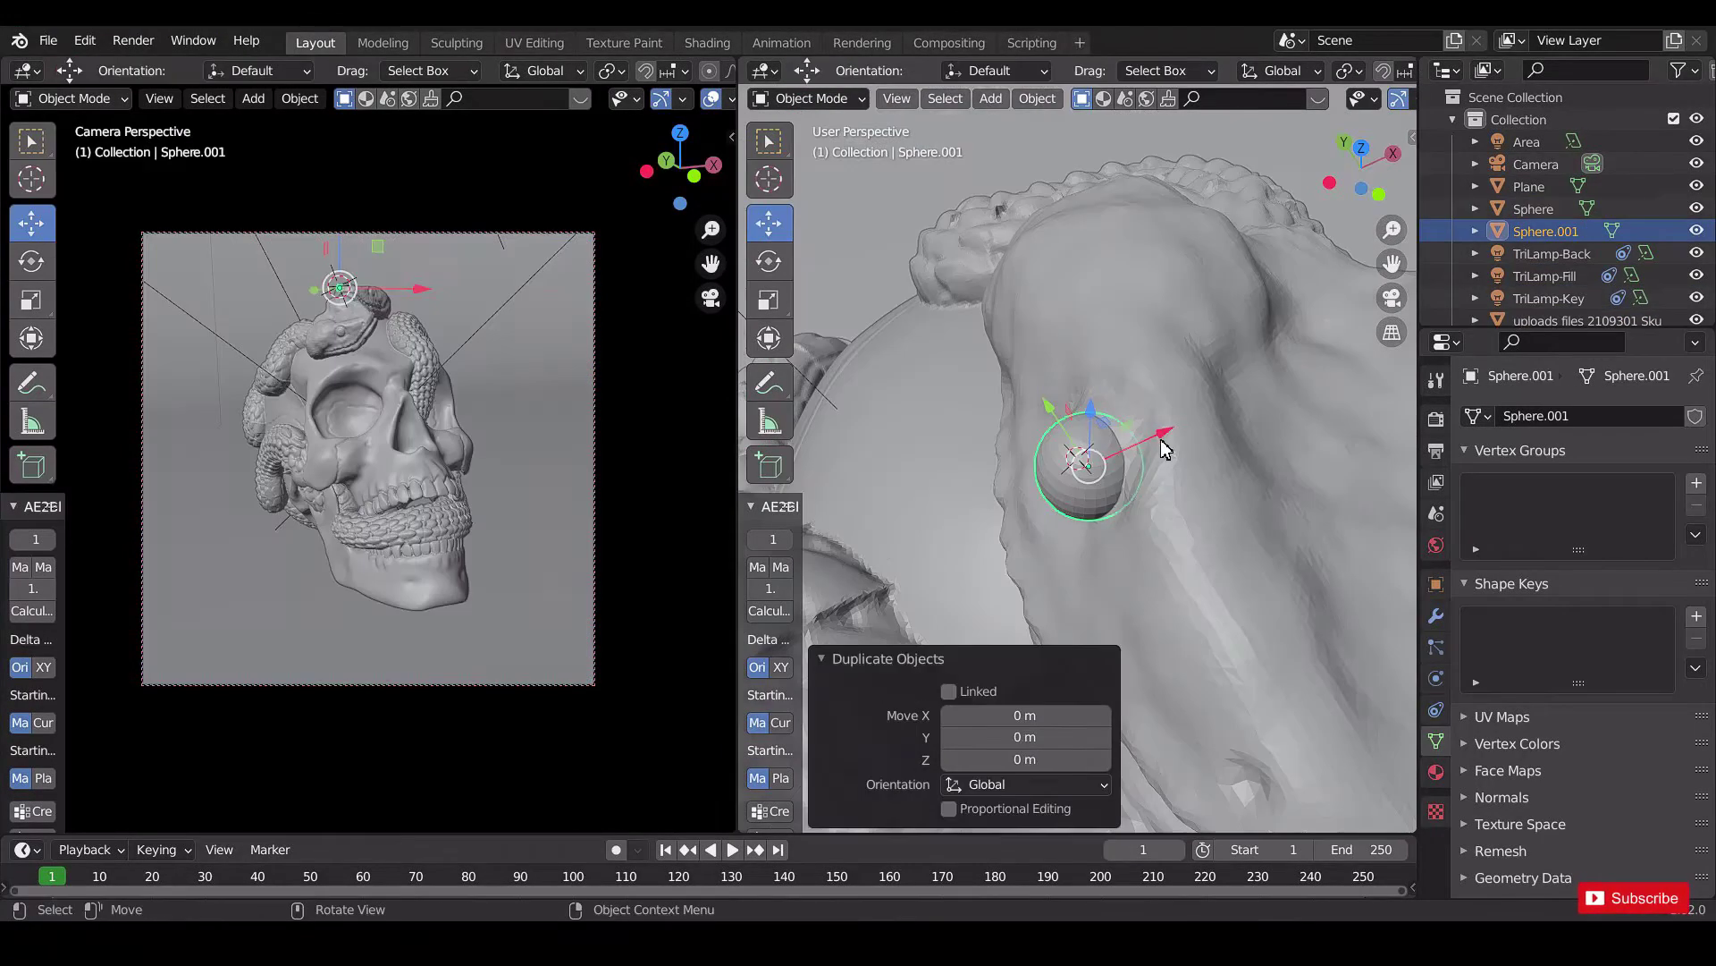
Move the duplicated sphere into the opposite eye of the snake at the top of the skull.
{"action": "left_click_drag", "start_coordinate": [1243, 460], "coordinate": [1291, 439]}
{"action": "middle_click_drag", "start_coordinate": [1291, 440], "coordinate": [715, 528]}
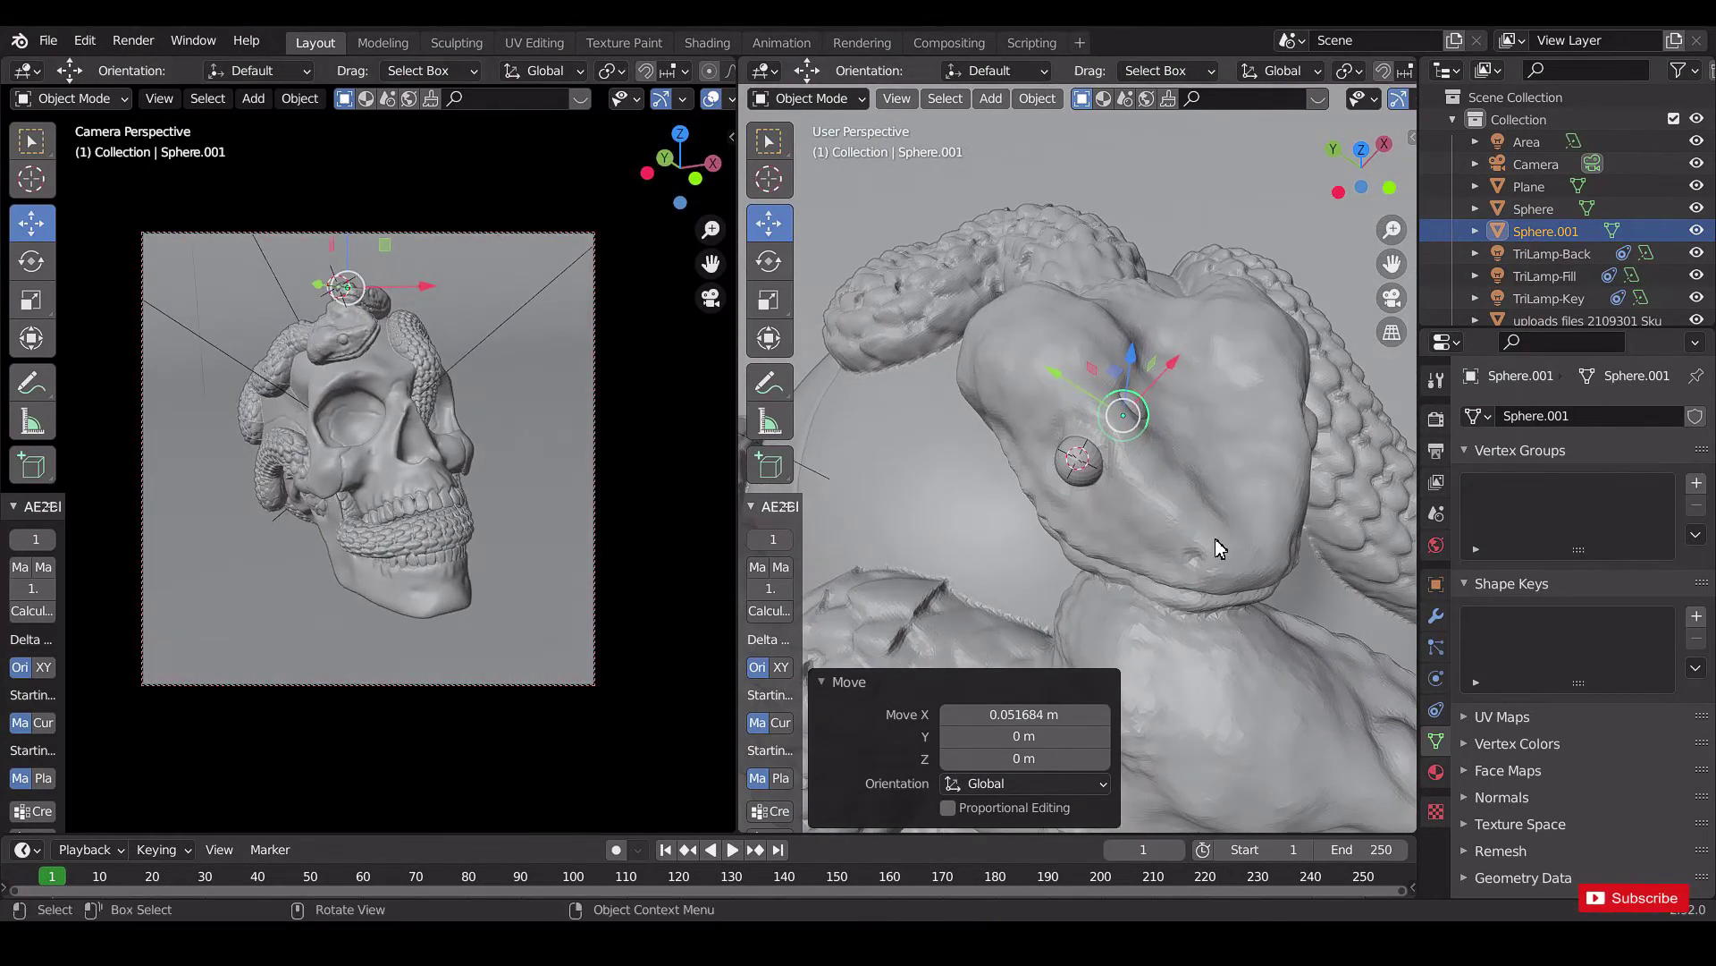
{"action": "middle_click_drag", "start_coordinate": [1215, 538], "coordinate": [1115, 418]}
{"action": "left_click_drag", "start_coordinate": [1290, 452], "coordinate": [1256, 510]}
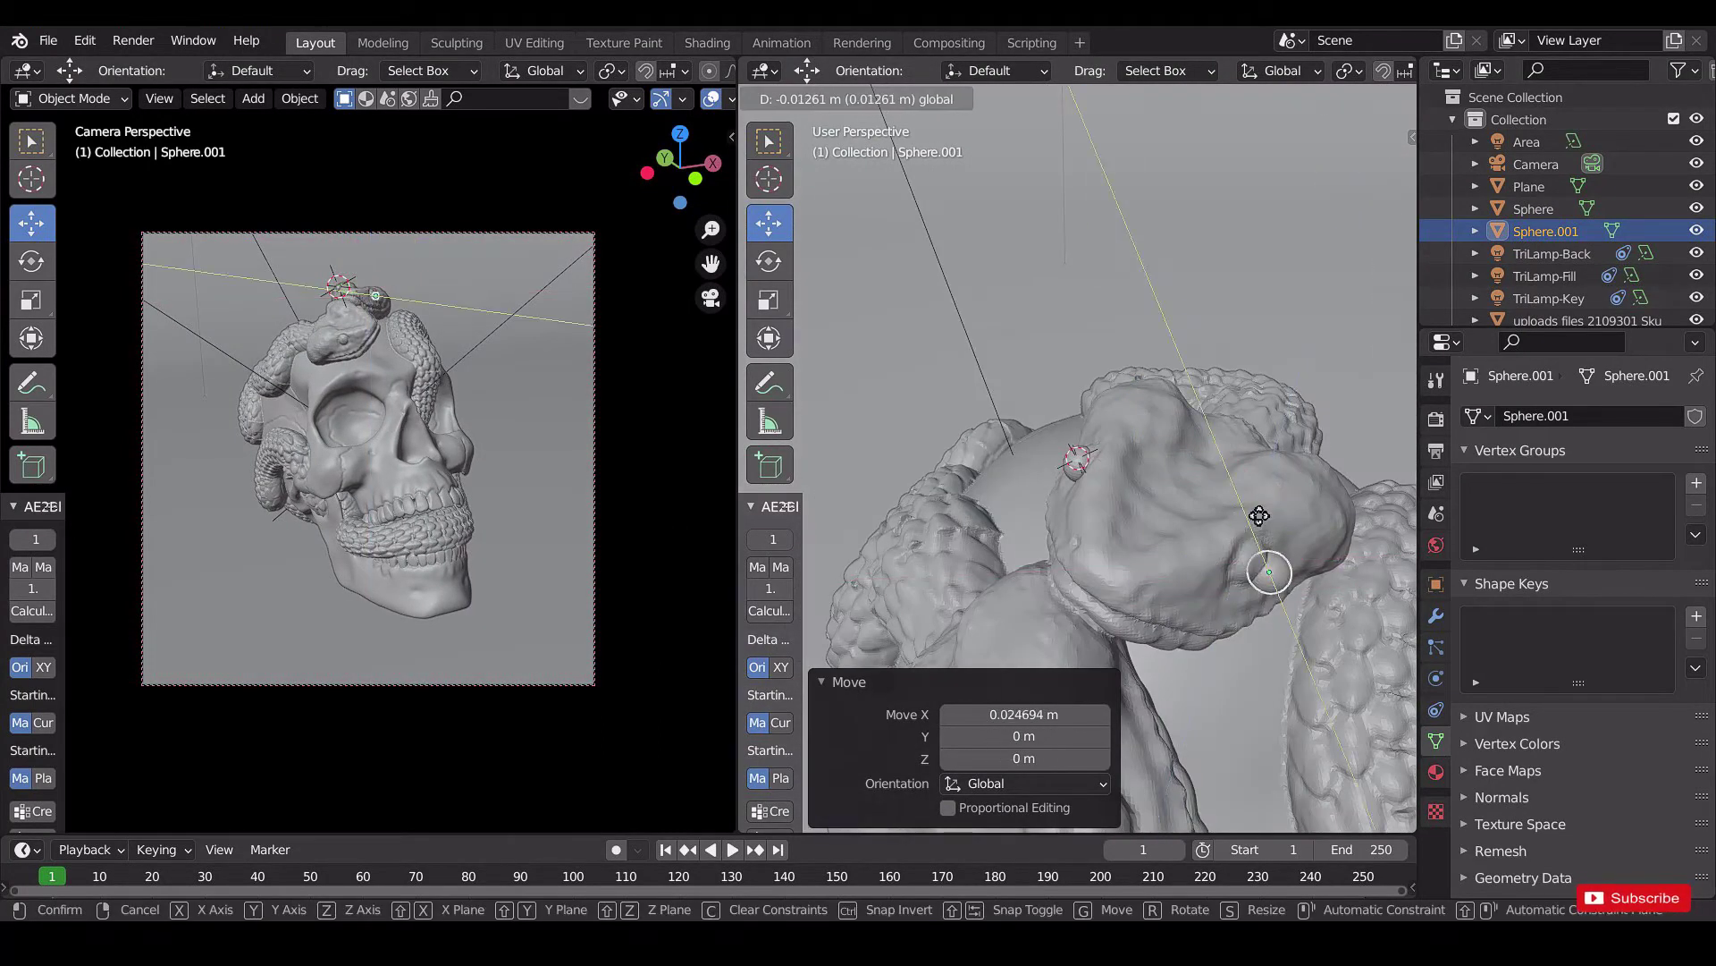
{"action": "scroll", "coordinate": [1256, 509], "scroll_direction": "up", "scroll_amount": 6}
{"action": "middle_click_drag", "start_coordinate": [1256, 510], "coordinate": [1165, 518]}
{"action": "left_click_drag", "start_coordinate": [1162, 471], "coordinate": [1095, 456]}
{"action": "left_click_drag", "start_coordinate": [1012, 384], "coordinate": [1011, 360]}
{"action": "middle_click_drag", "start_coordinate": [1118, 403], "coordinate": [1010, 416]}
{"action": "left_click_drag", "start_coordinate": [983, 420], "coordinate": [992, 429]}
{"action": "middle_click_drag", "start_coordinate": [1100, 402], "coordinate": [1154, 375]}
Give the four snake-eye spheres a new material with a red base color and change its surface shader to Emission.
{"action": "right_click", "coordinate": [1006, 459]}
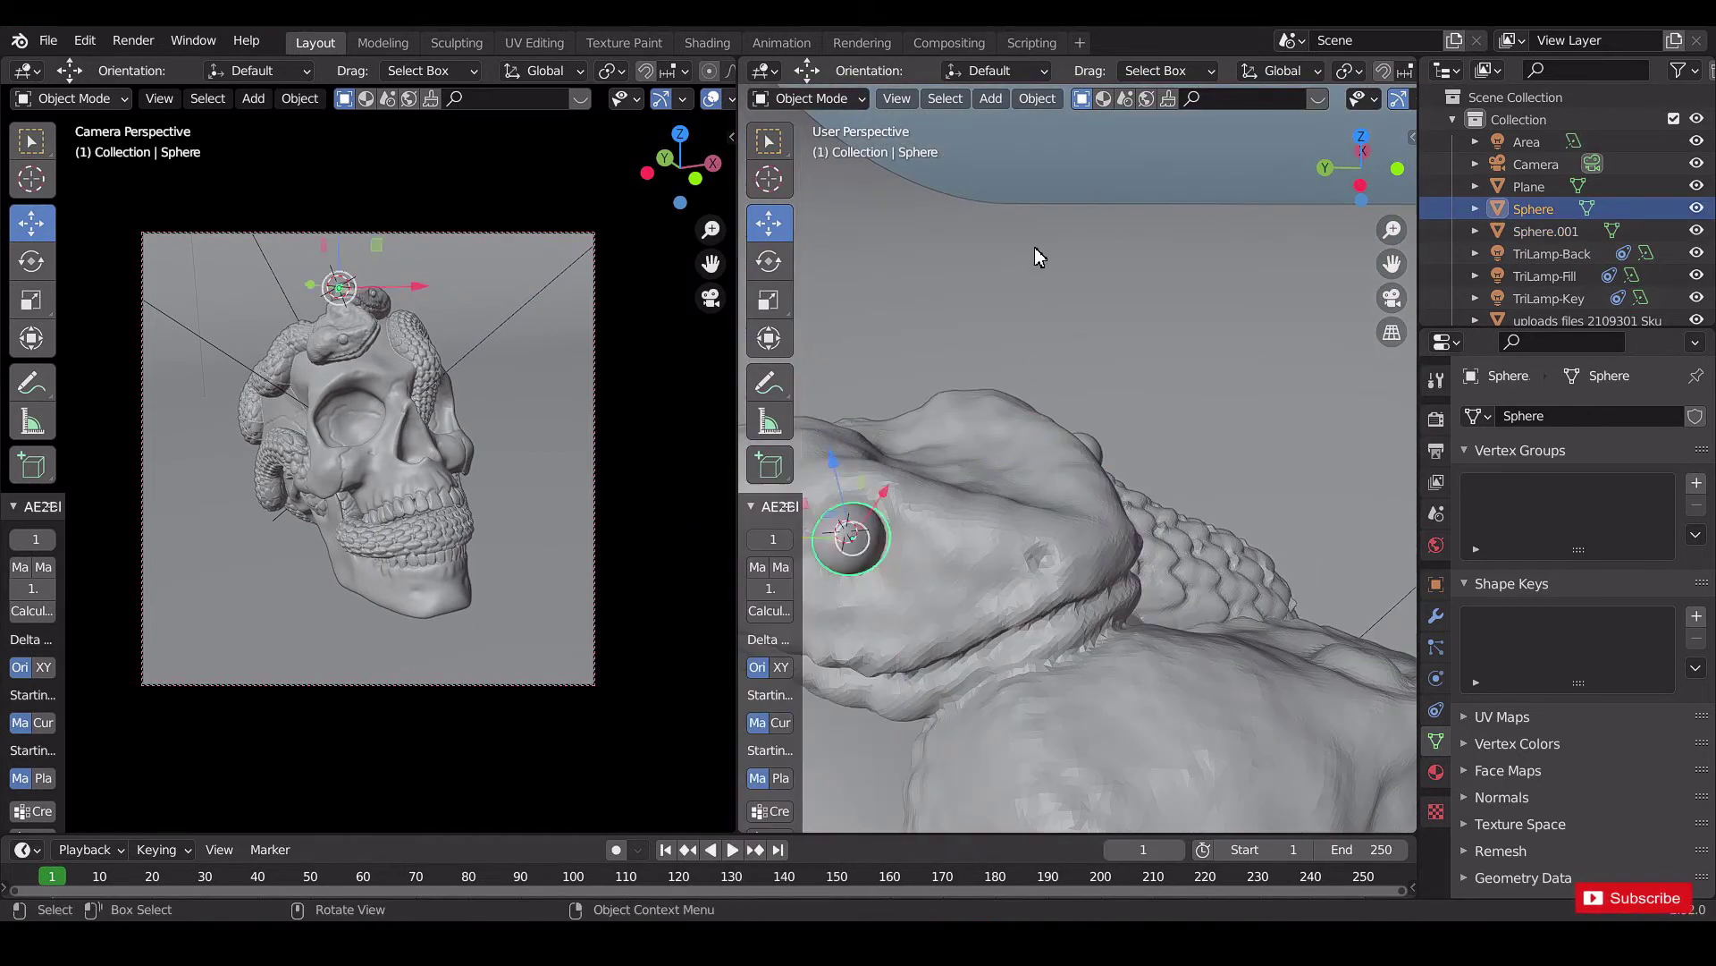
{"action": "middle_click_drag", "start_coordinate": [1033, 247], "coordinate": [1200, 335]}
{"action": "left_click", "coordinate": [1199, 334], "text": "shift"}
{"action": "left_click", "coordinate": [32, 179]}
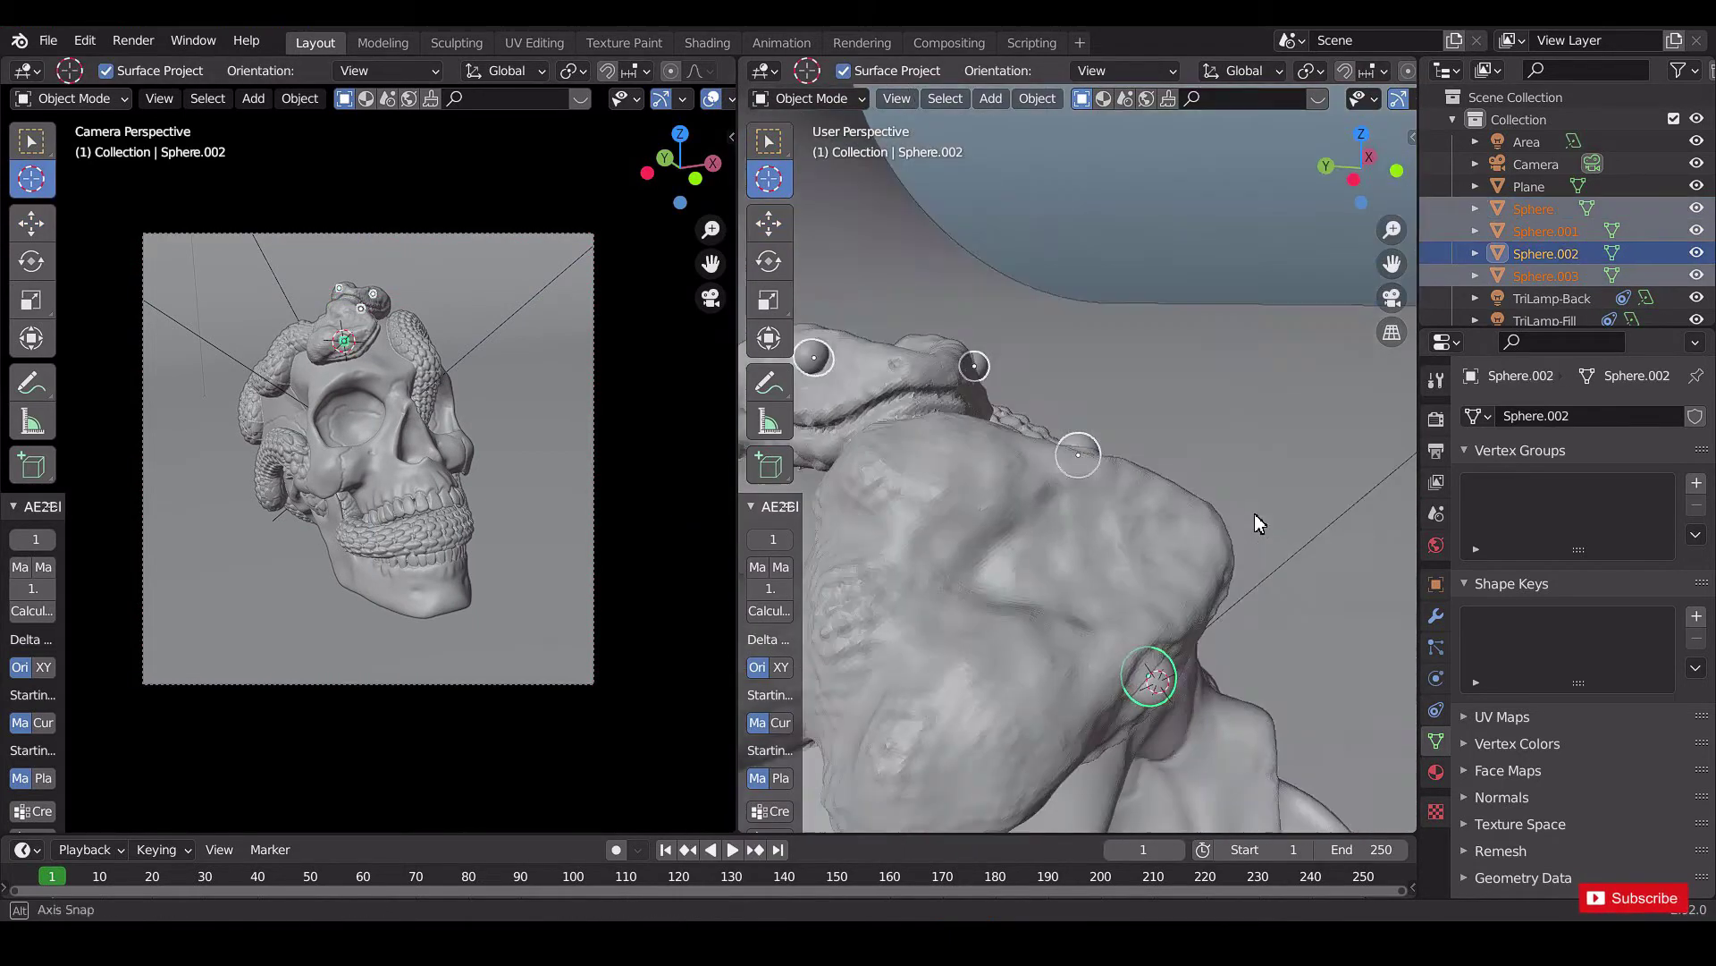
{"action": "left_click", "coordinate": [1437, 771]}
{"action": "left_click", "coordinate": [698, 45]}
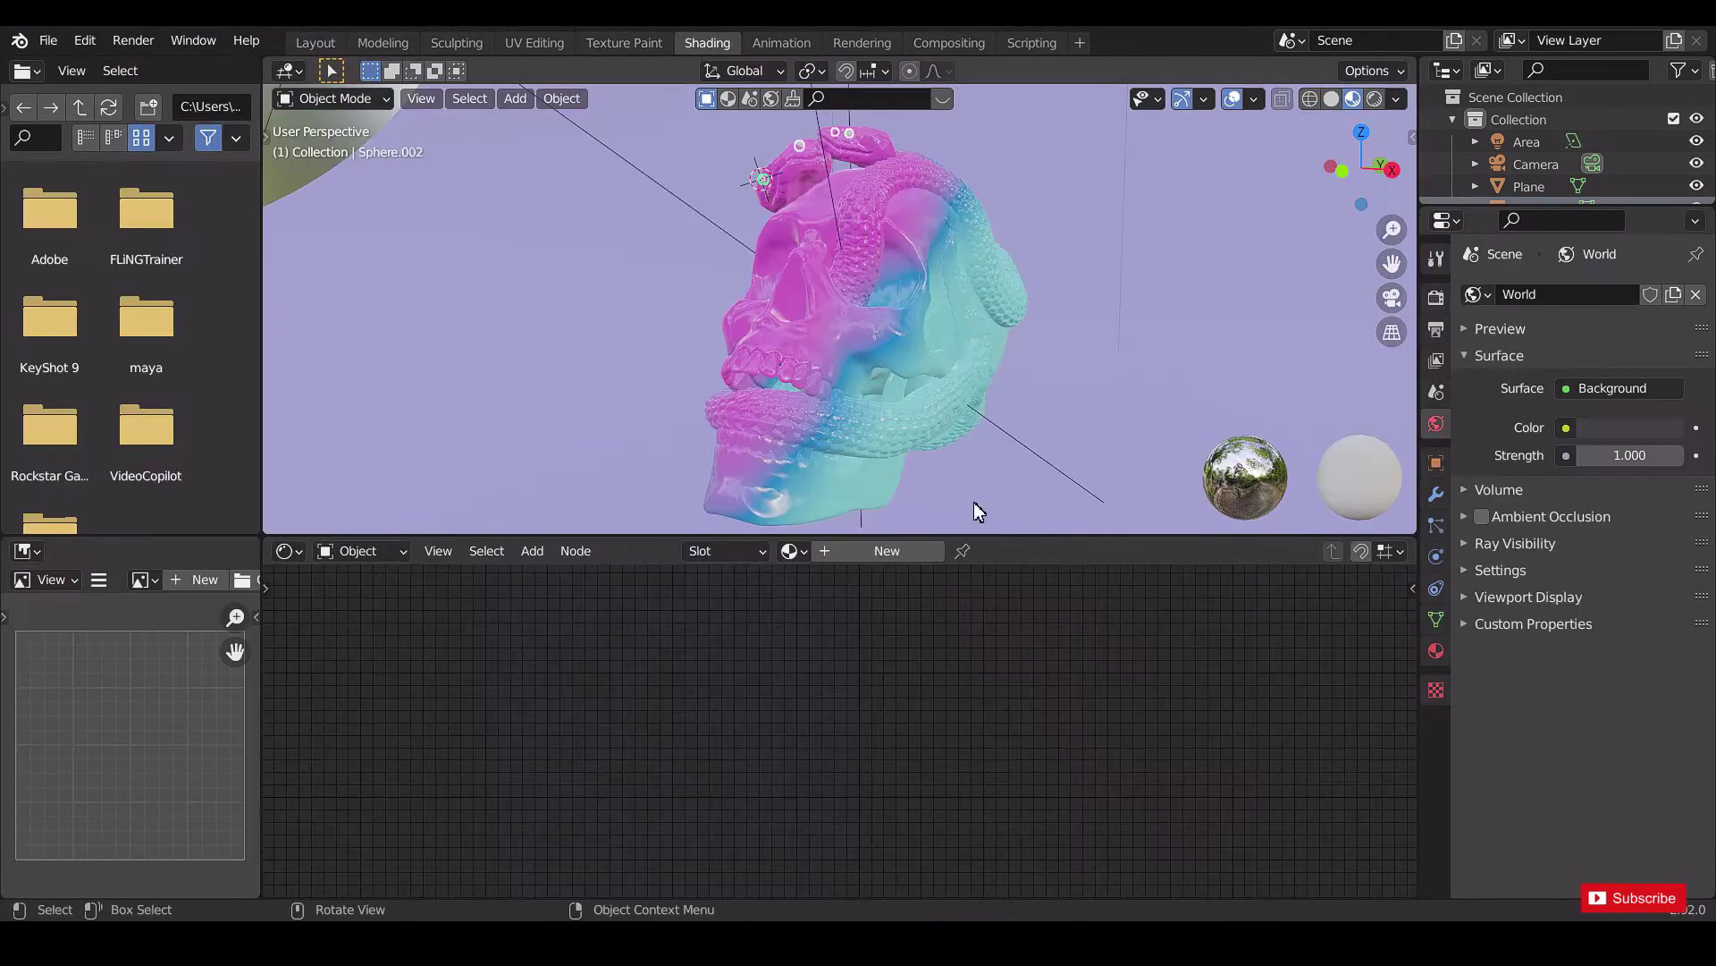
{"action": "left_click", "coordinate": [898, 559]}
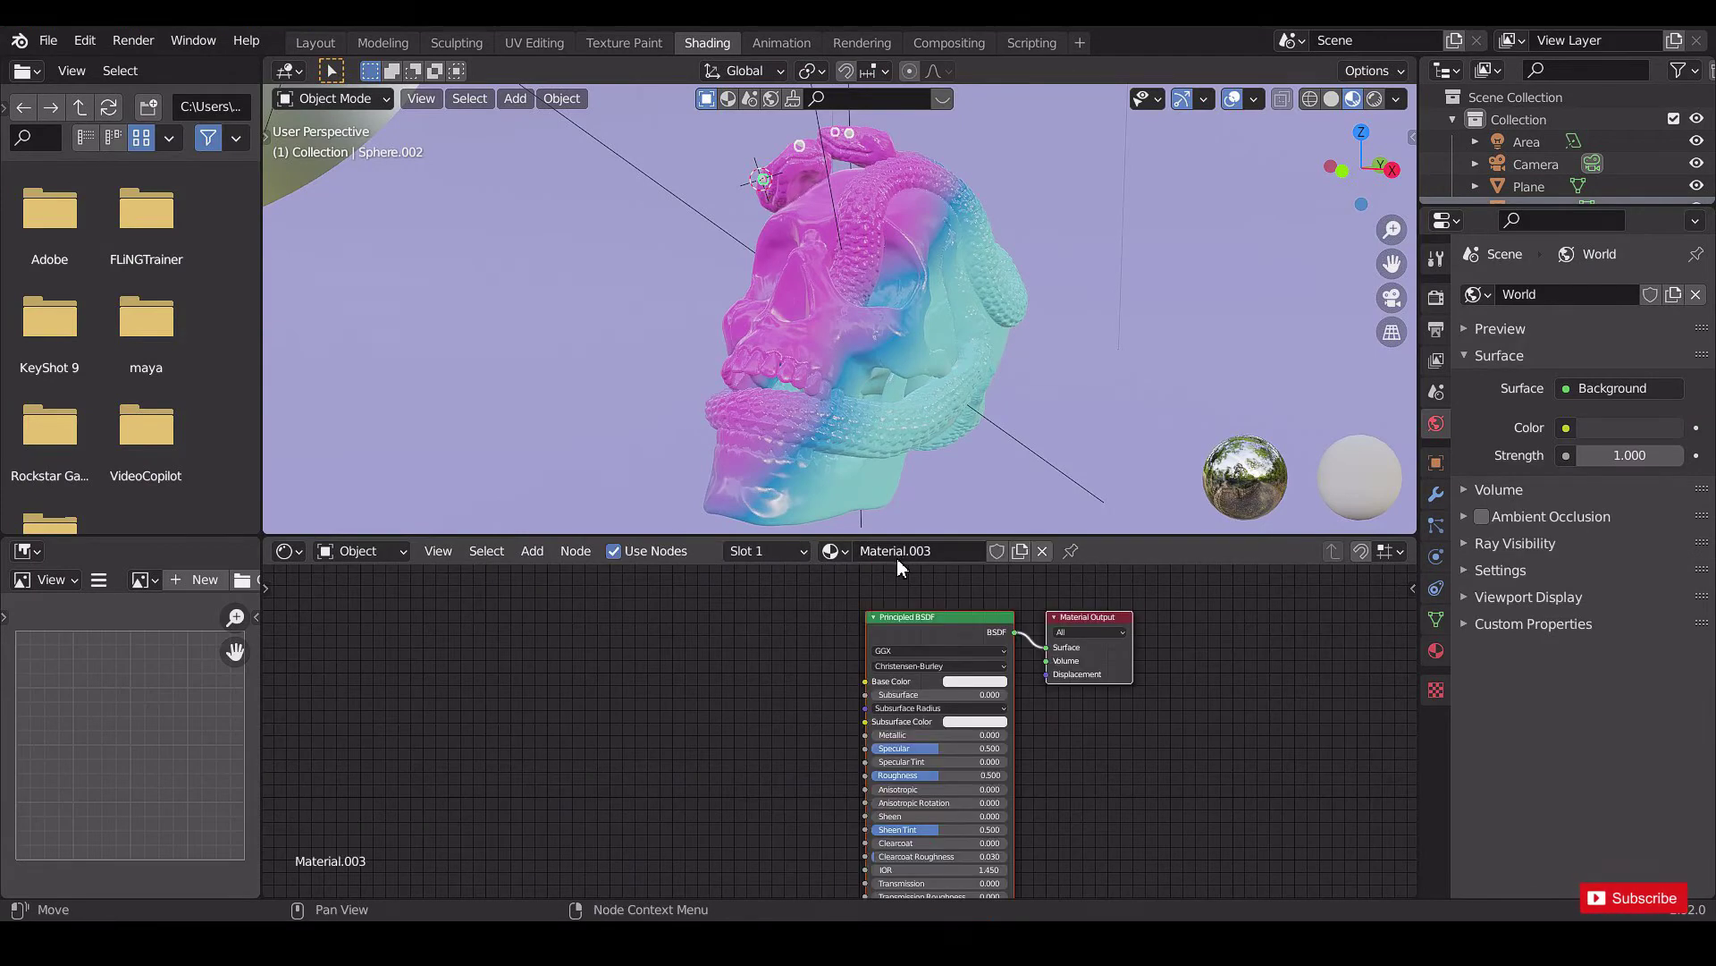
{"action": "left_click", "coordinate": [973, 683]}
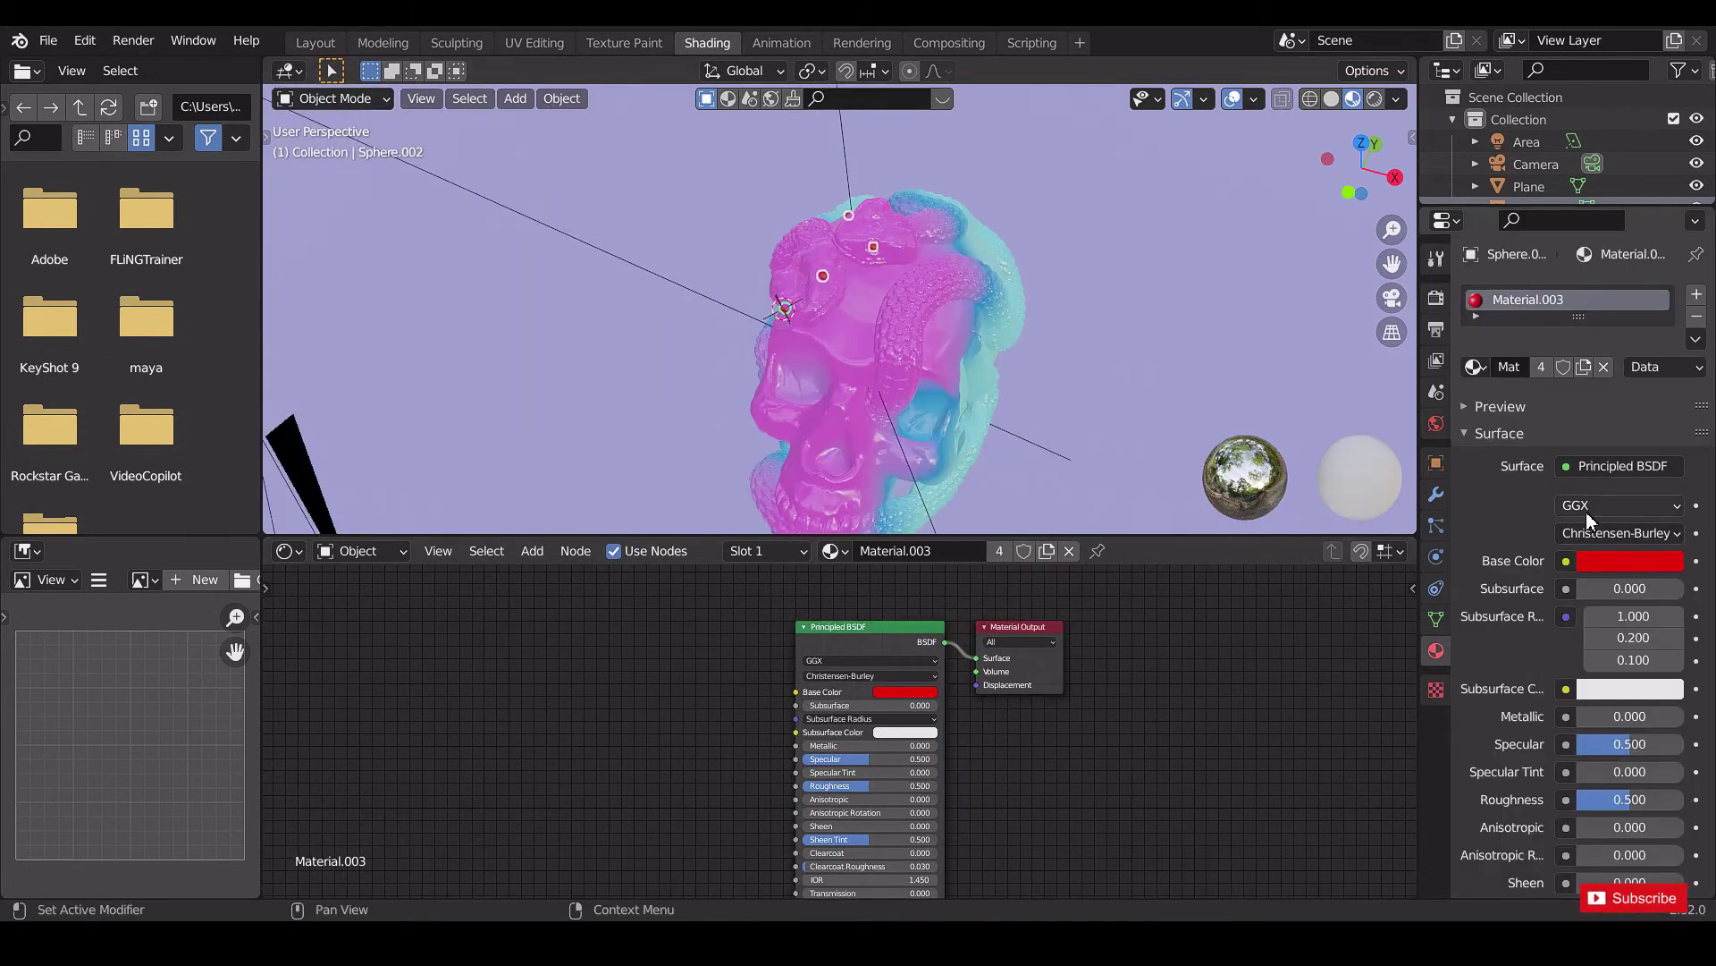
{"action": "left_click", "coordinate": [1609, 467]}
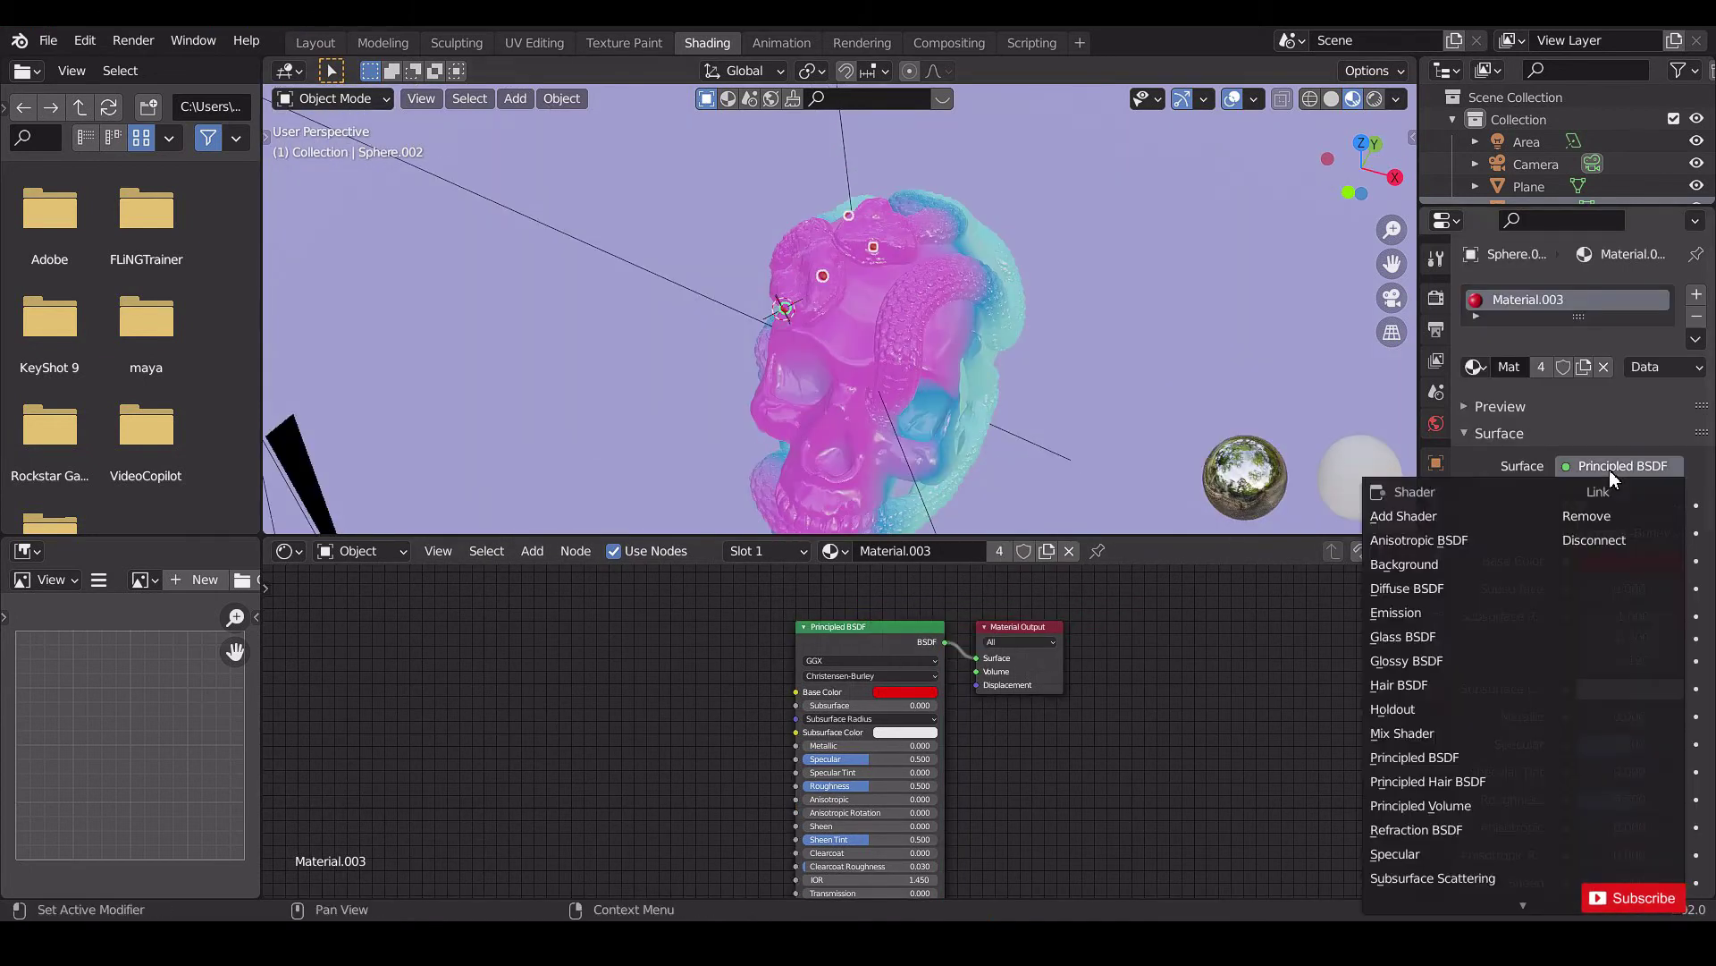
{"action": "left_click", "coordinate": [1413, 619]}
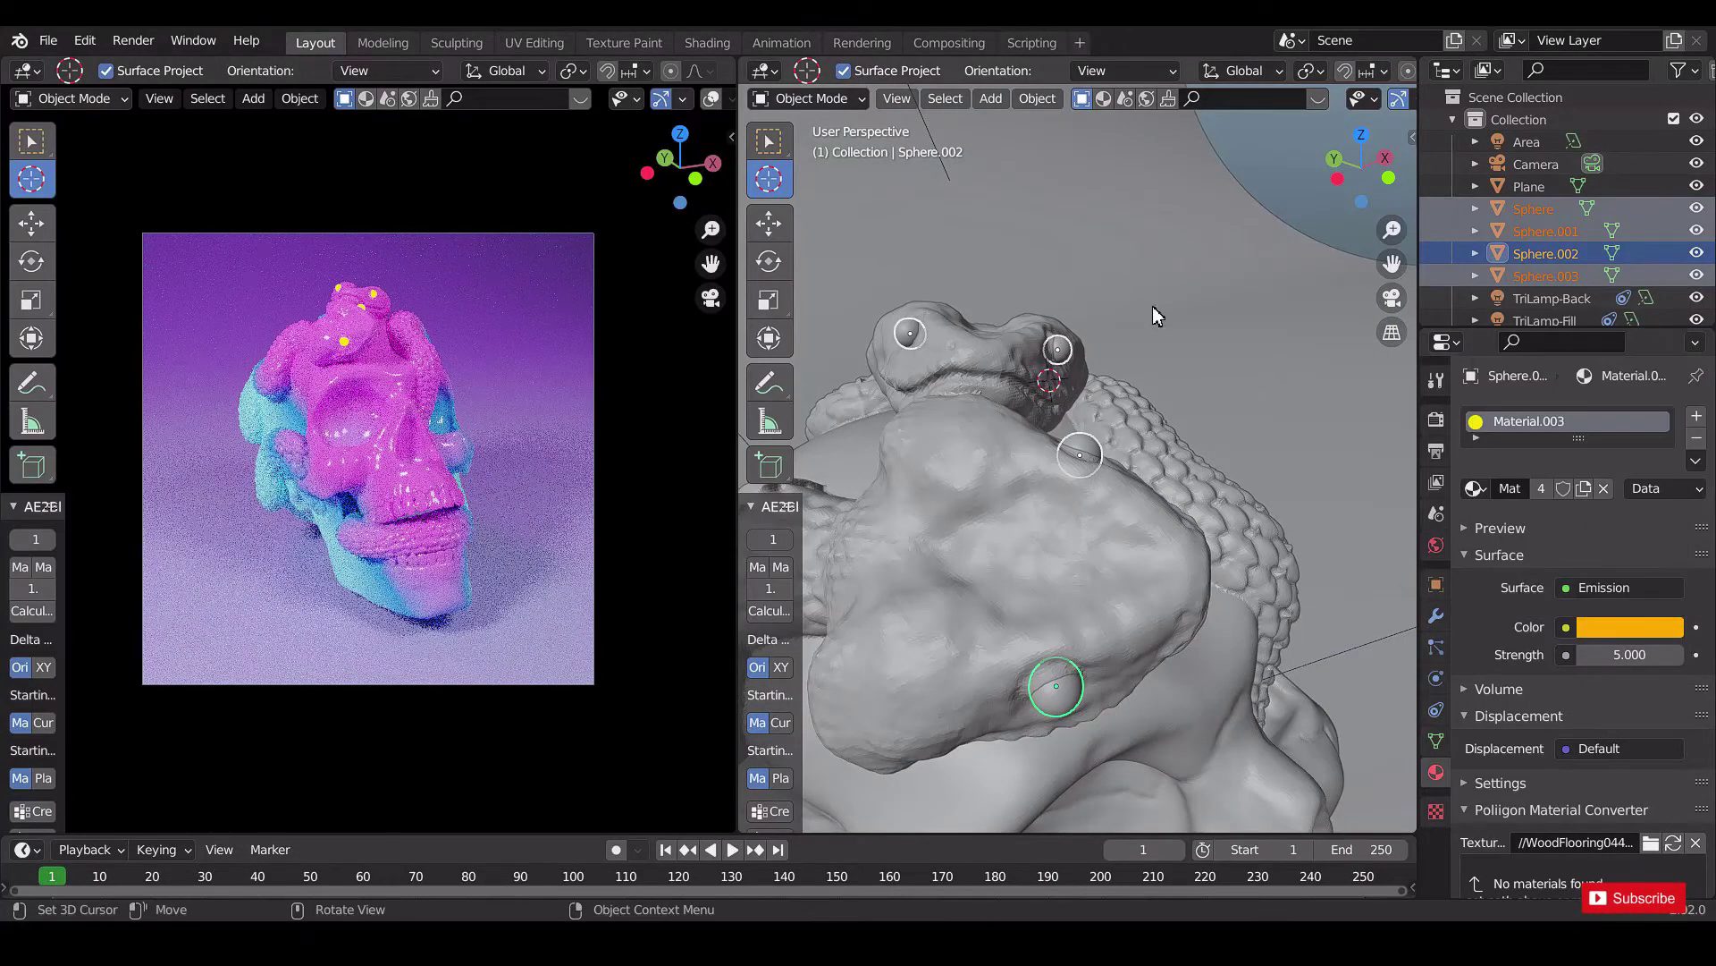
Place the 3D cursor at the front snake's eye and add a point light there.
{"action": "left_click_drag", "start_coordinate": [1057, 425], "coordinate": [1092, 497]}
{"action": "scroll", "coordinate": [1094, 497], "scroll_direction": "down", "scroll_amount": 2}
{"action": "mouse_move", "coordinate": [1094, 497]}
{"action": "middle_mouse_down"}
{"action": "mouse_move", "coordinate": [1041, 481]}
{"action": "mouse_move", "coordinate": [1006, 437]}
{"action": "mouse_move", "coordinate": [1007, 517]}
{"action": "middle_mouse_up"}
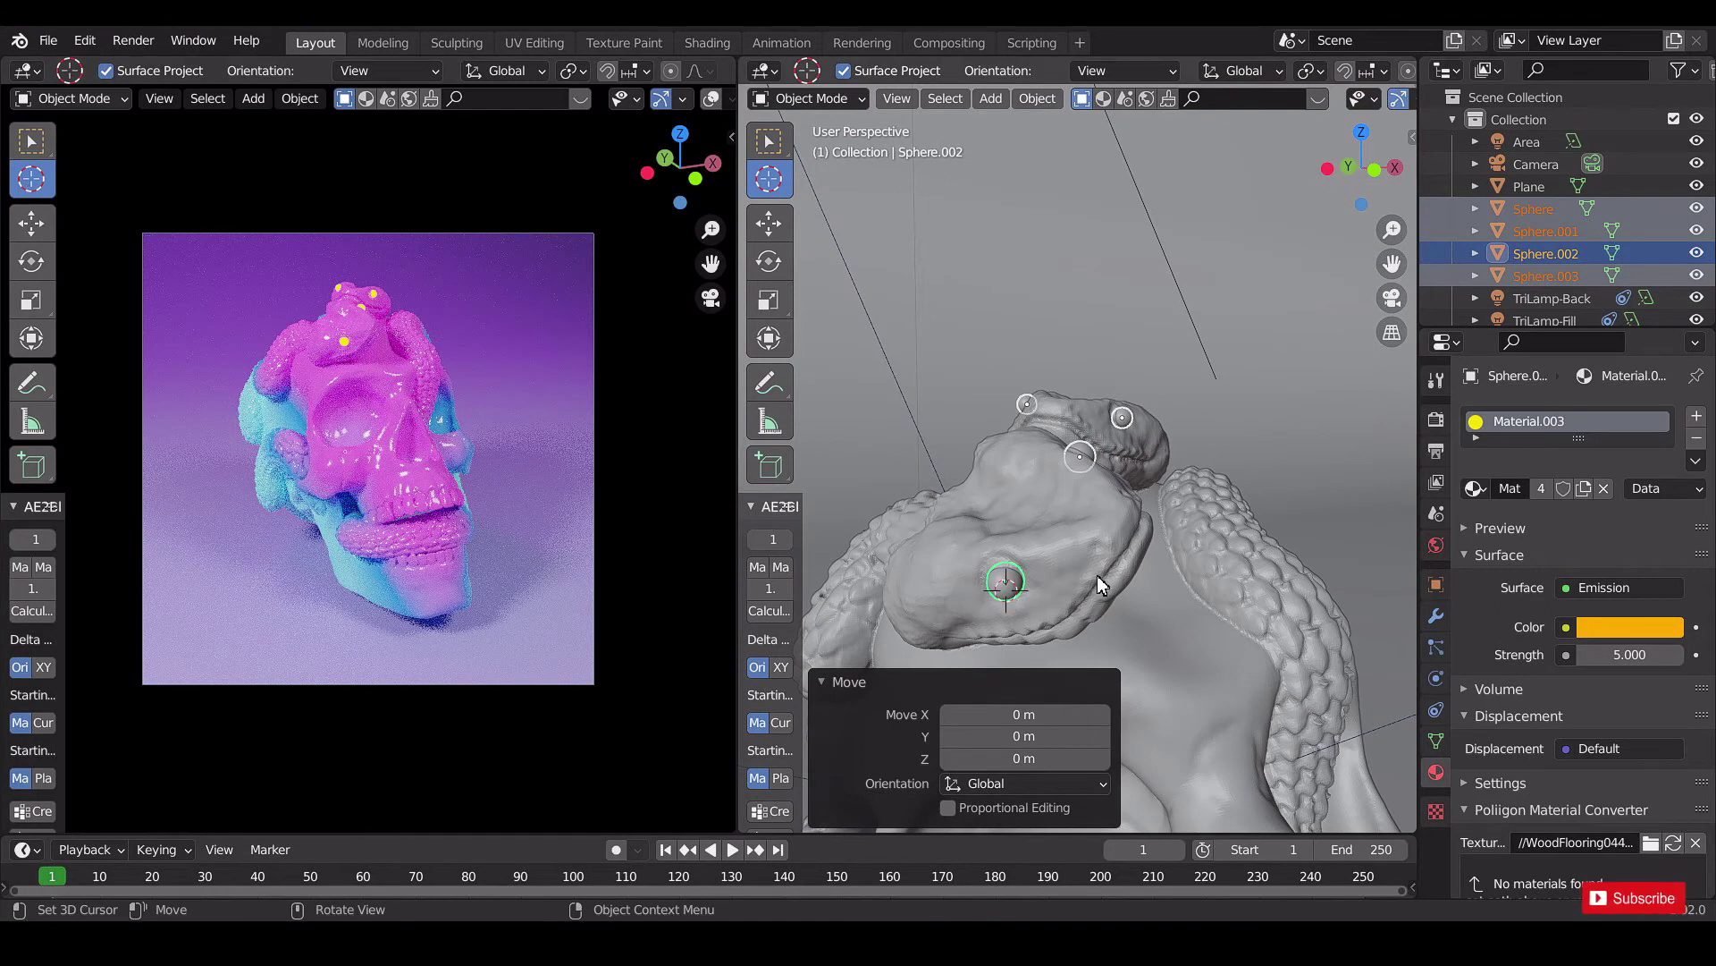
{"action": "key", "text": "shift+a"}
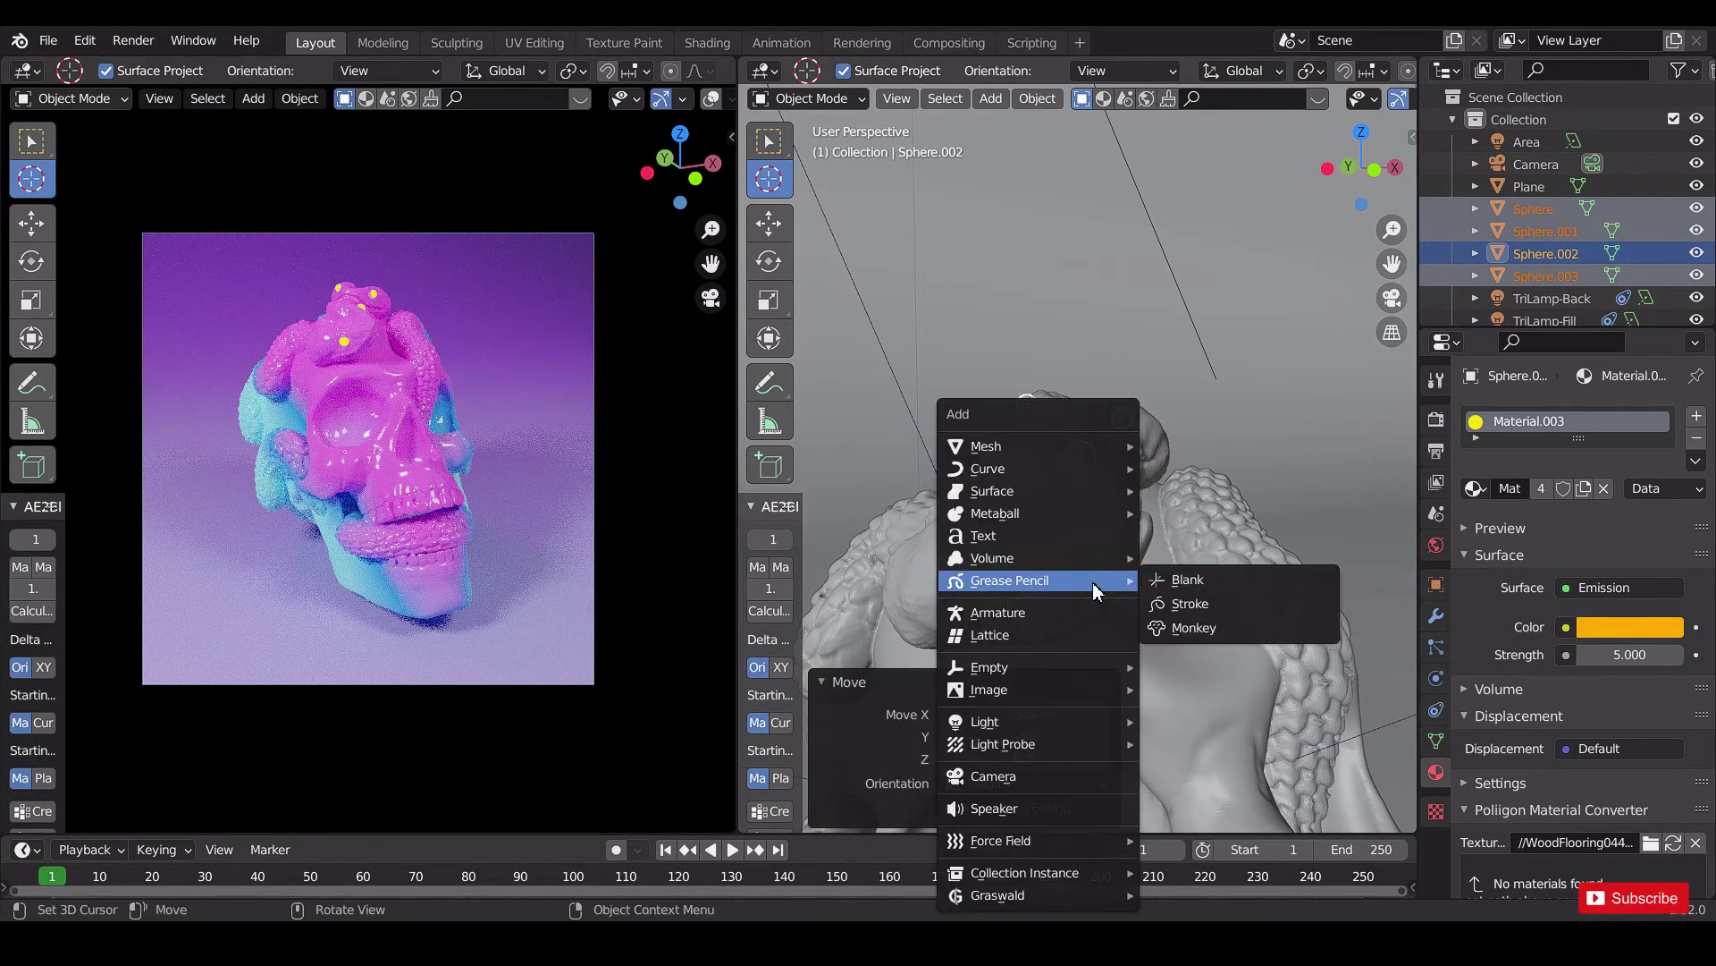
{"action": "mouse_move", "coordinate": [1062, 722]}
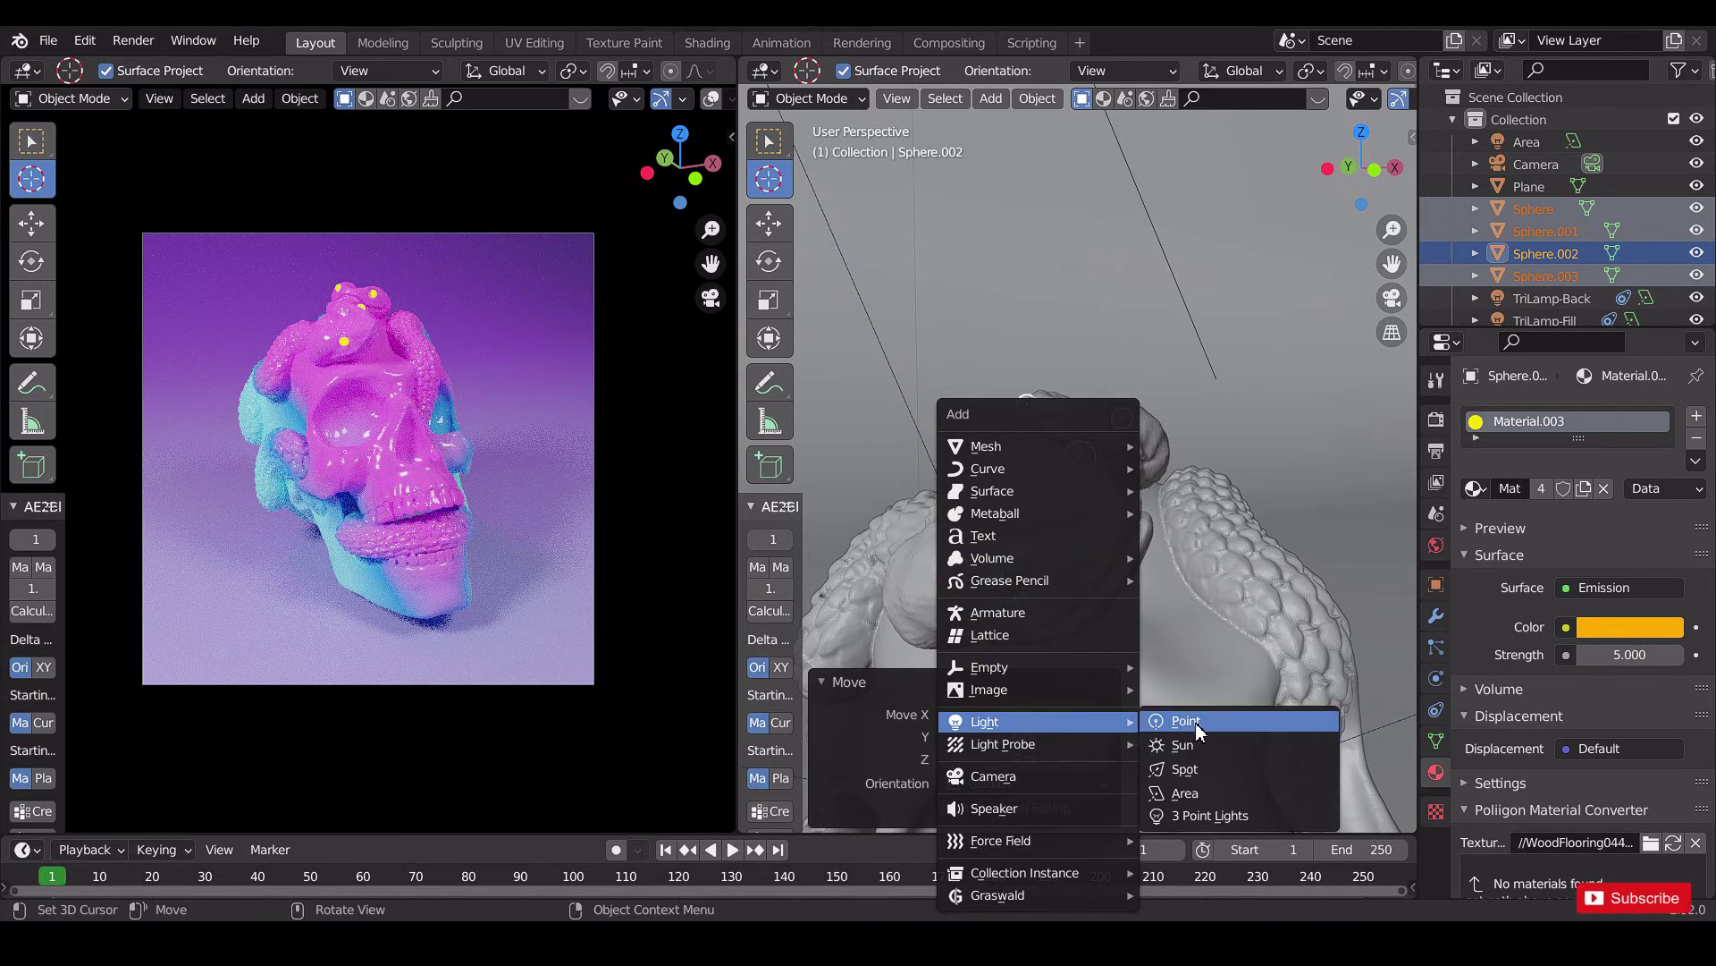
{"action": "left_click", "coordinate": [1194, 722]}
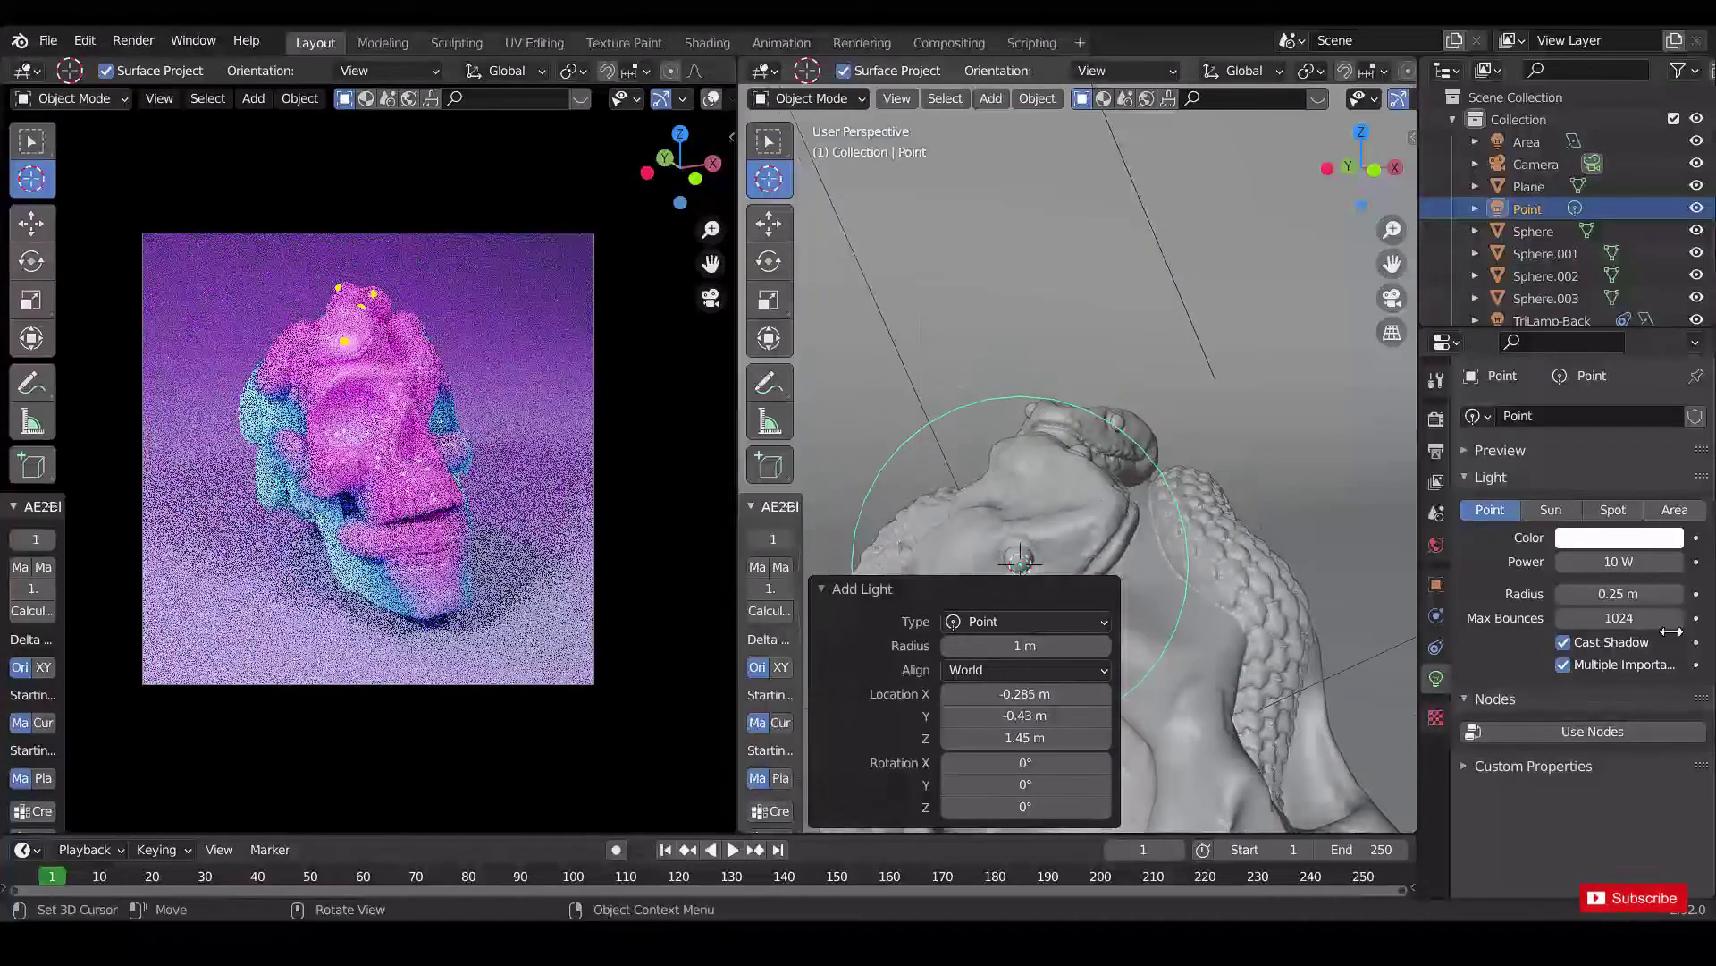
Color the point light orange-yellow and set its power to 28.3 W and radius to 0.08 m.
{"action": "left_click", "coordinate": [1606, 536]}
{"action": "left_click", "coordinate": [1537, 385]}
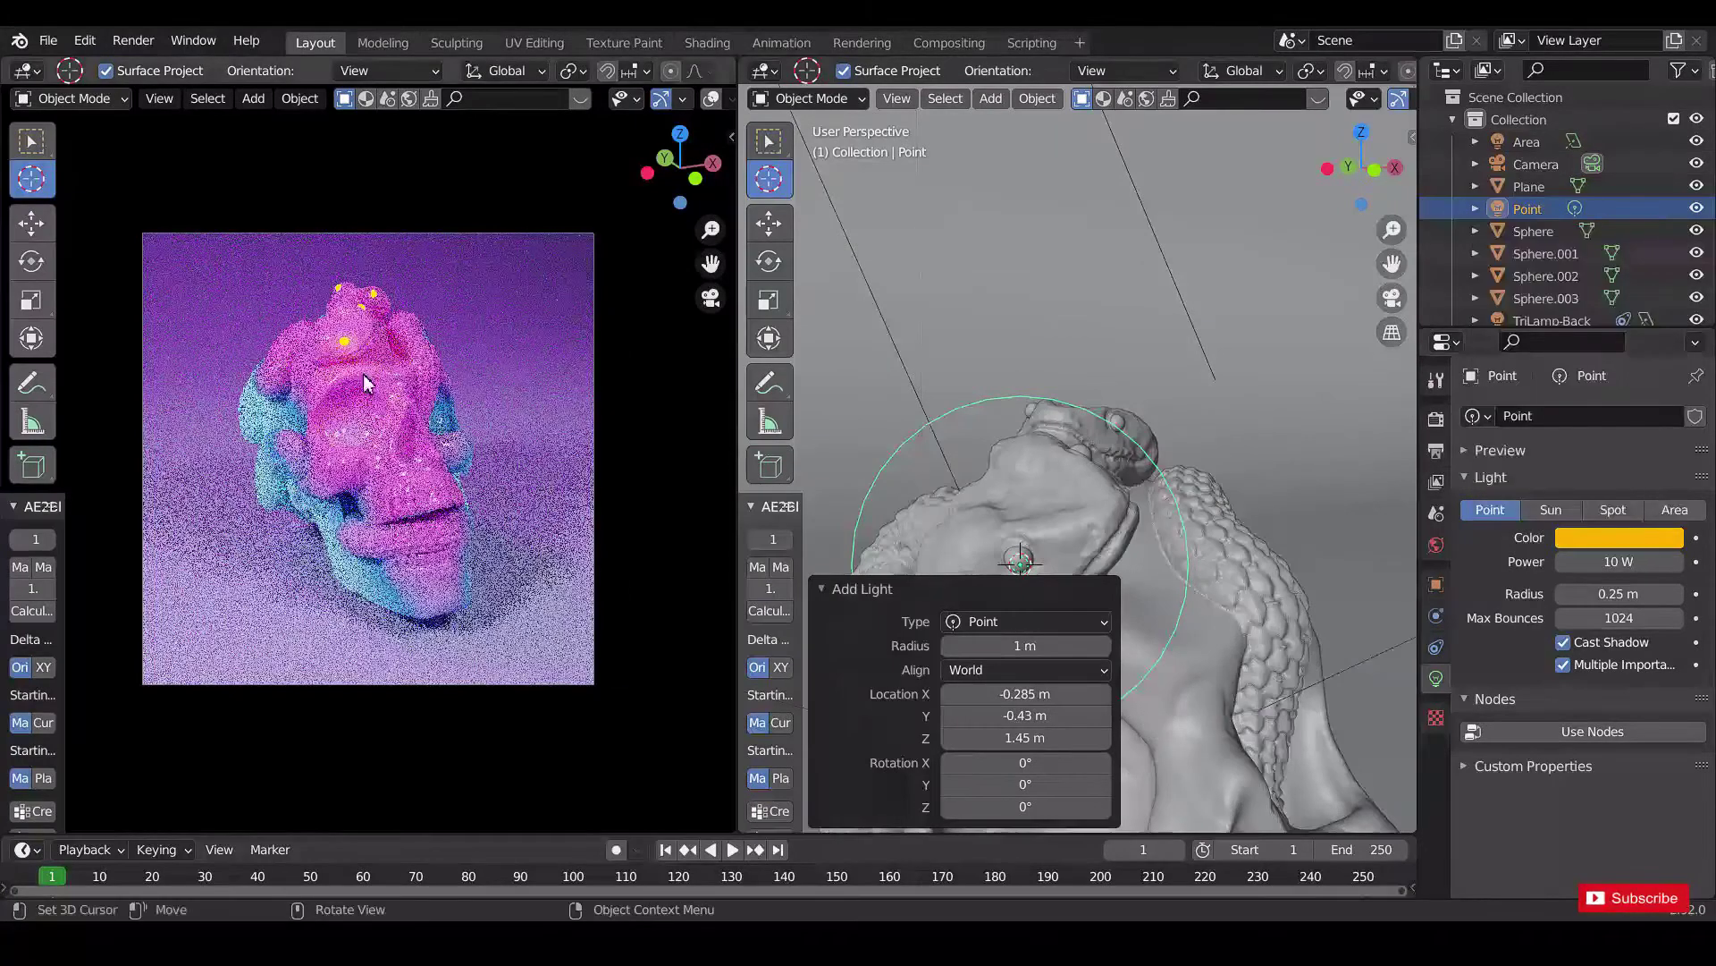
{"action": "left_click_drag", "start_coordinate": [1591, 555], "coordinate": [1636, 556]}
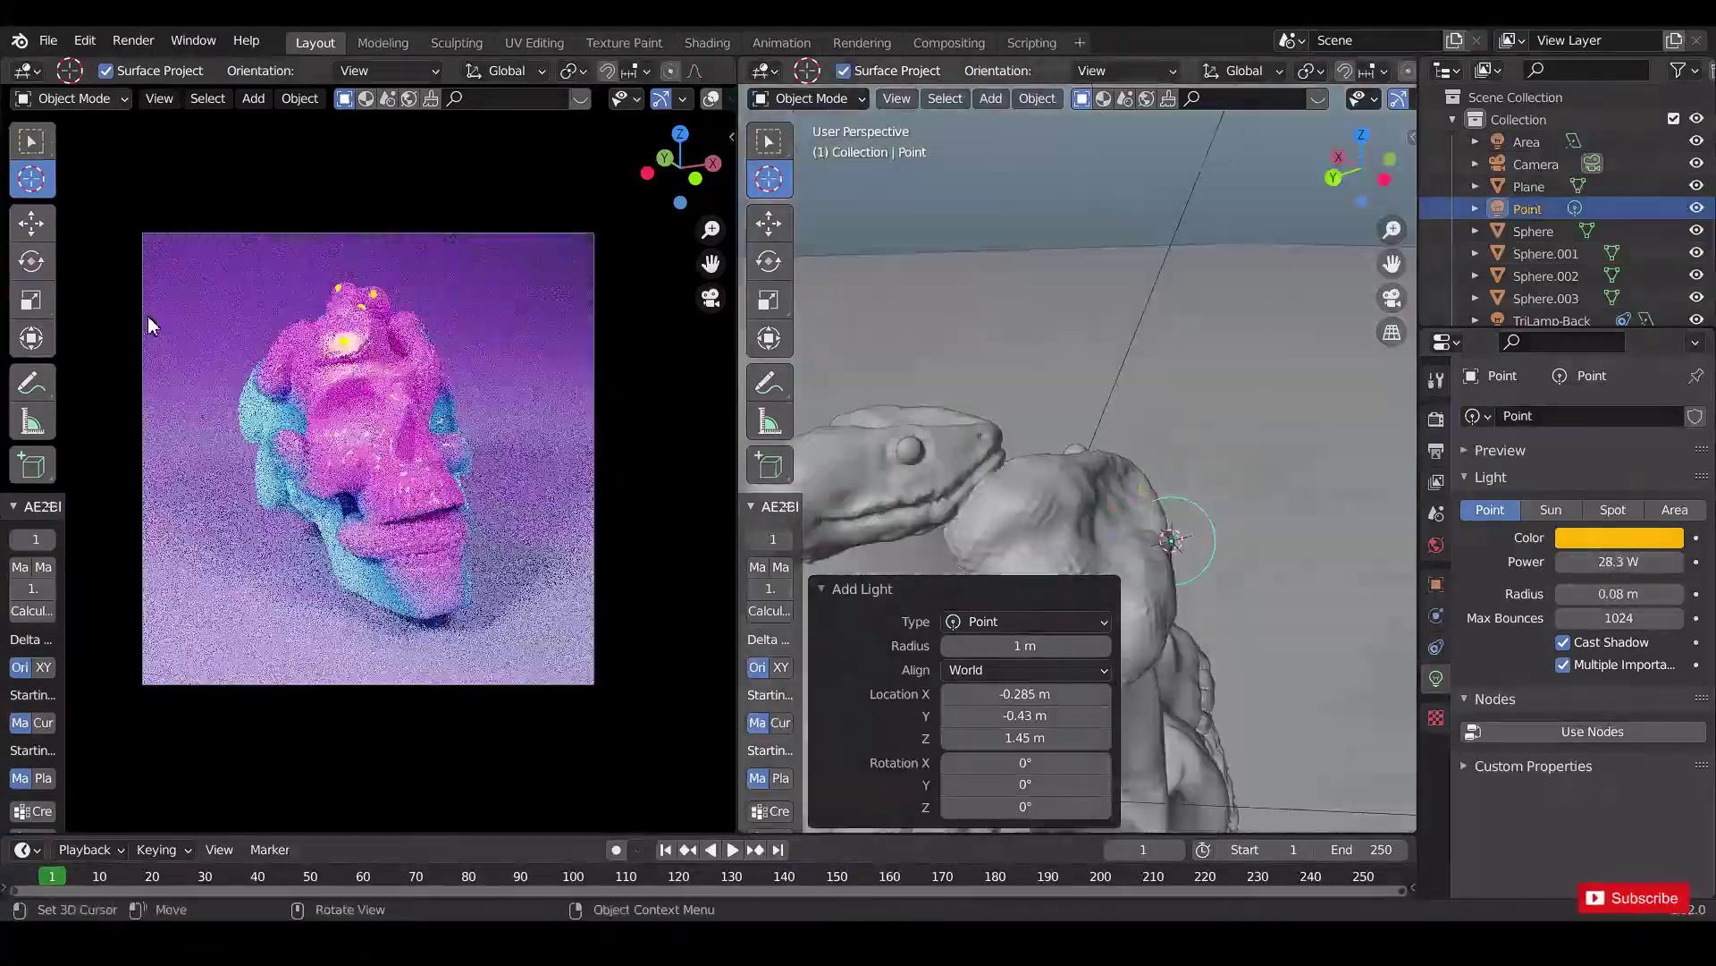
Move the point light slightly out in front of the snake's eye in Global orientation and set its power to 10 W.
{"action": "left_click", "coordinate": [32, 223]}
{"action": "left_click", "coordinate": [978, 71]}
{"action": "left_click", "coordinate": [974, 154]}
{"action": "left_click_drag", "start_coordinate": [1121, 566], "coordinate": [1141, 560]}
{"action": "middle_click_drag", "start_coordinate": [1140, 560], "coordinate": [1114, 469]}
{"action": "left_click_drag", "start_coordinate": [1622, 563], "coordinate": [1600, 563]}
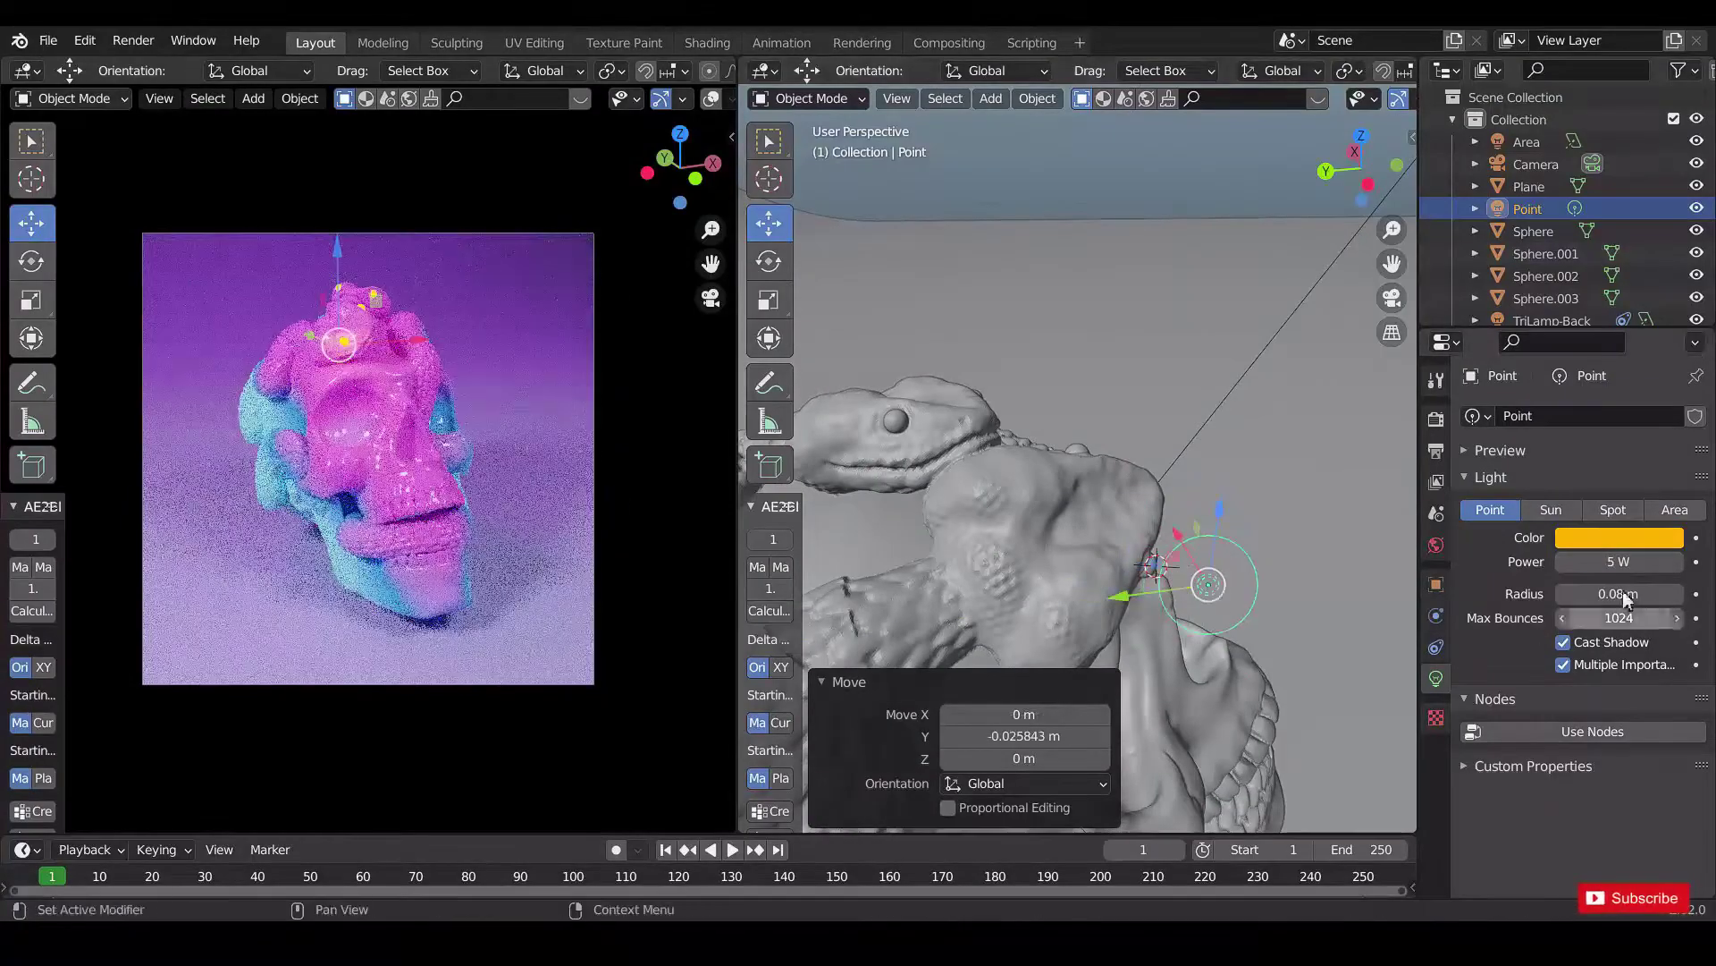
{"action": "left_click_drag", "start_coordinate": [1621, 563], "coordinate": [1645, 564]}
Duplicate the point light and position the copy beside the front snake's other eye.
{"action": "middle_click_drag", "start_coordinate": [1032, 313], "coordinate": [1031, 382]}
{"action": "key", "text": "shift+d"}
{"action": "right_click", "coordinate": [1034, 390]}
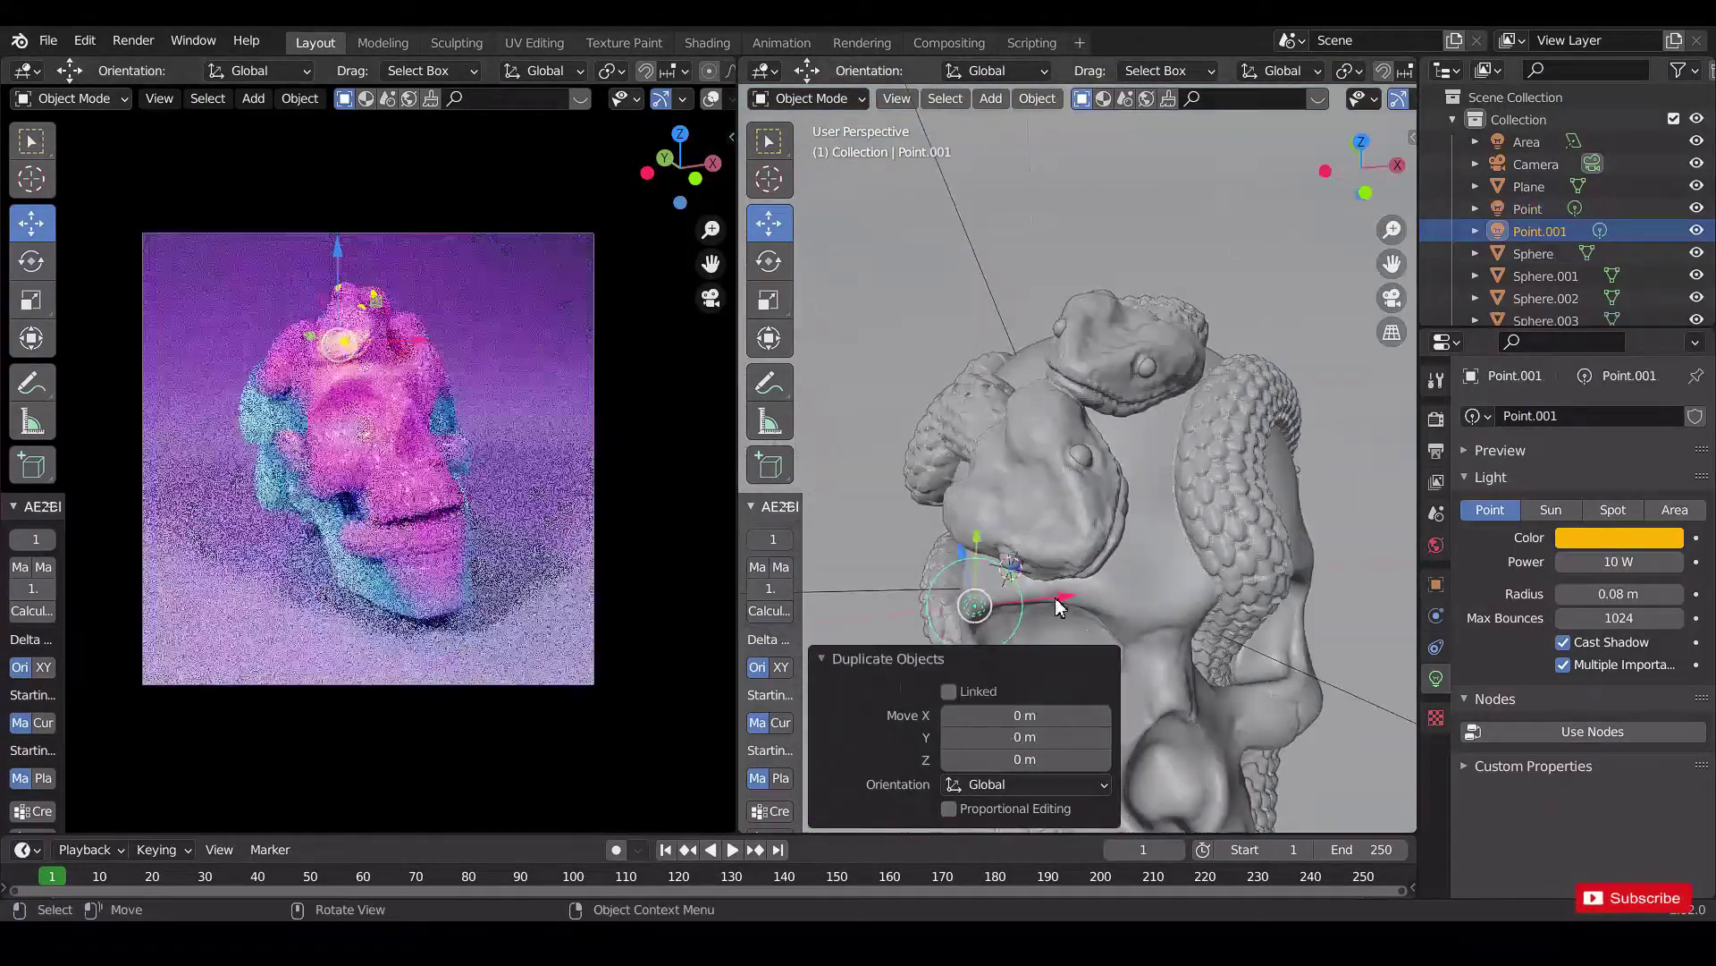
{"action": "left_click_drag", "start_coordinate": [1057, 599], "coordinate": [1162, 590]}
{"action": "middle_click_drag", "start_coordinate": [1162, 590], "coordinate": [1131, 575]}
{"action": "left_click_drag", "start_coordinate": [1132, 574], "coordinate": [1080, 496]}
{"action": "middle_click_drag", "start_coordinate": [1080, 496], "coordinate": [1153, 510]}
{"action": "left_click_drag", "start_coordinate": [1153, 510], "coordinate": [1259, 502]}
{"action": "left_click_drag", "start_coordinate": [1146, 436], "coordinate": [1133, 338]}
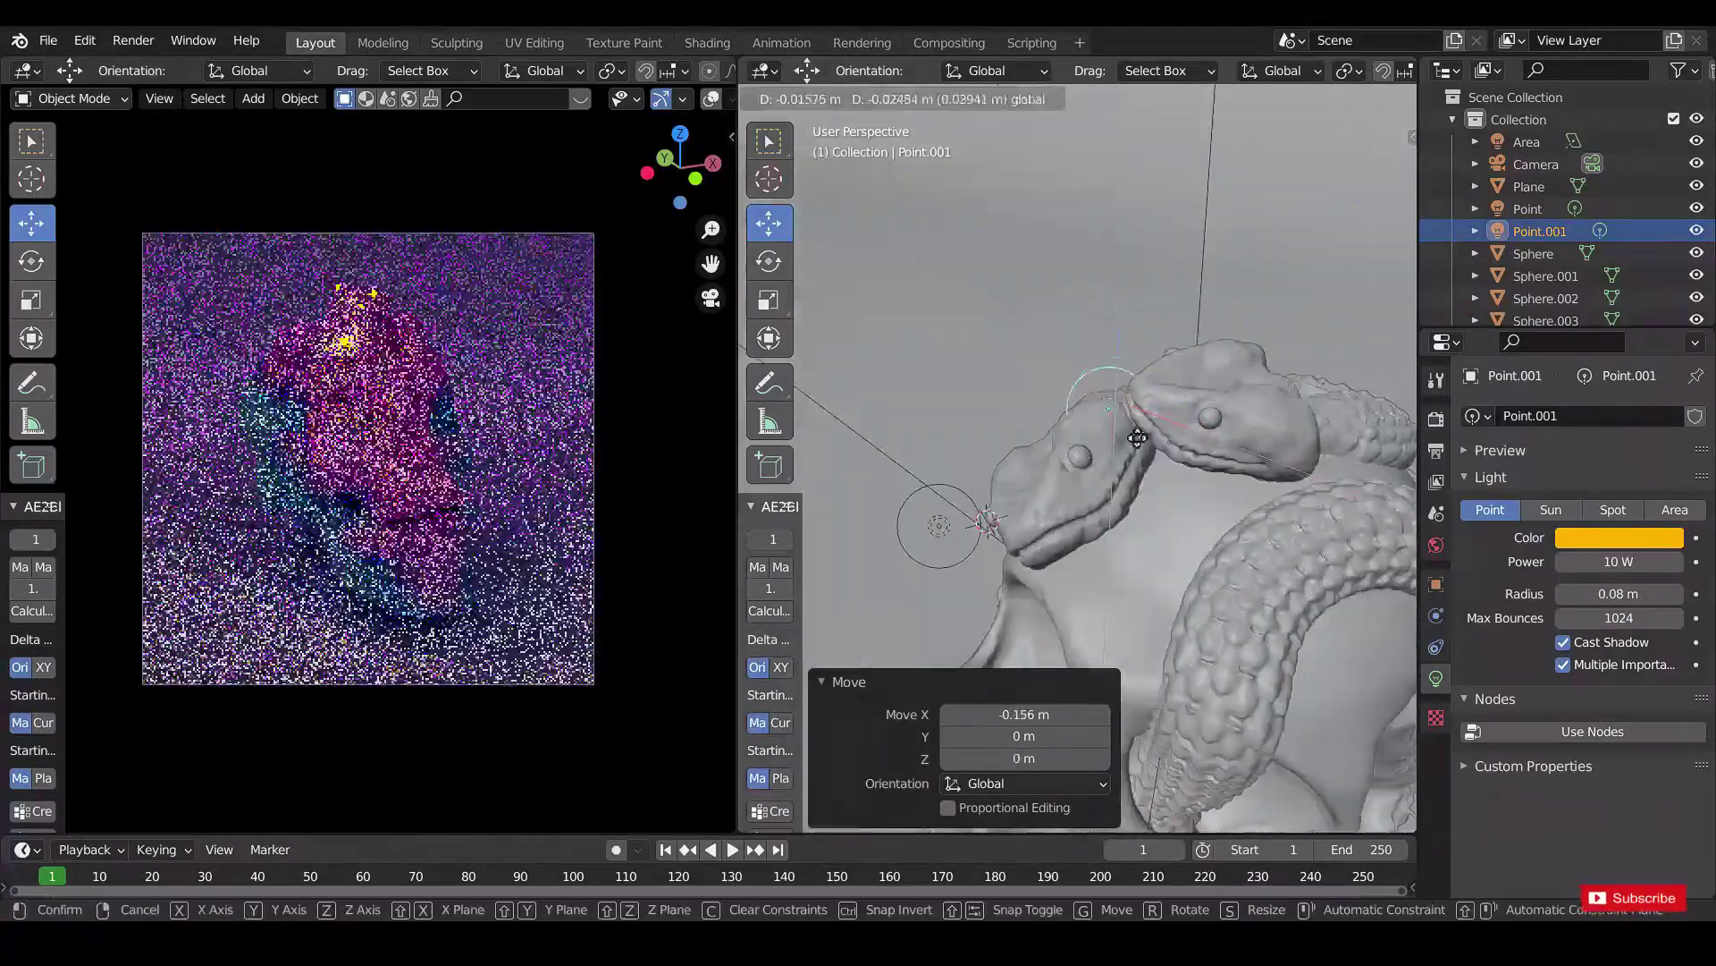
{"action": "key", "text": "ctrl+z"}
{"action": "left_click_drag", "start_coordinate": [1137, 438], "coordinate": [1133, 403]}
Position another copy of the point light beside the eye of the rear snake.
{"action": "left_click_drag", "start_coordinate": [1168, 465], "coordinate": [1212, 500]}
{"action": "middle_click_drag", "start_coordinate": [1278, 447], "coordinate": [1331, 475]}
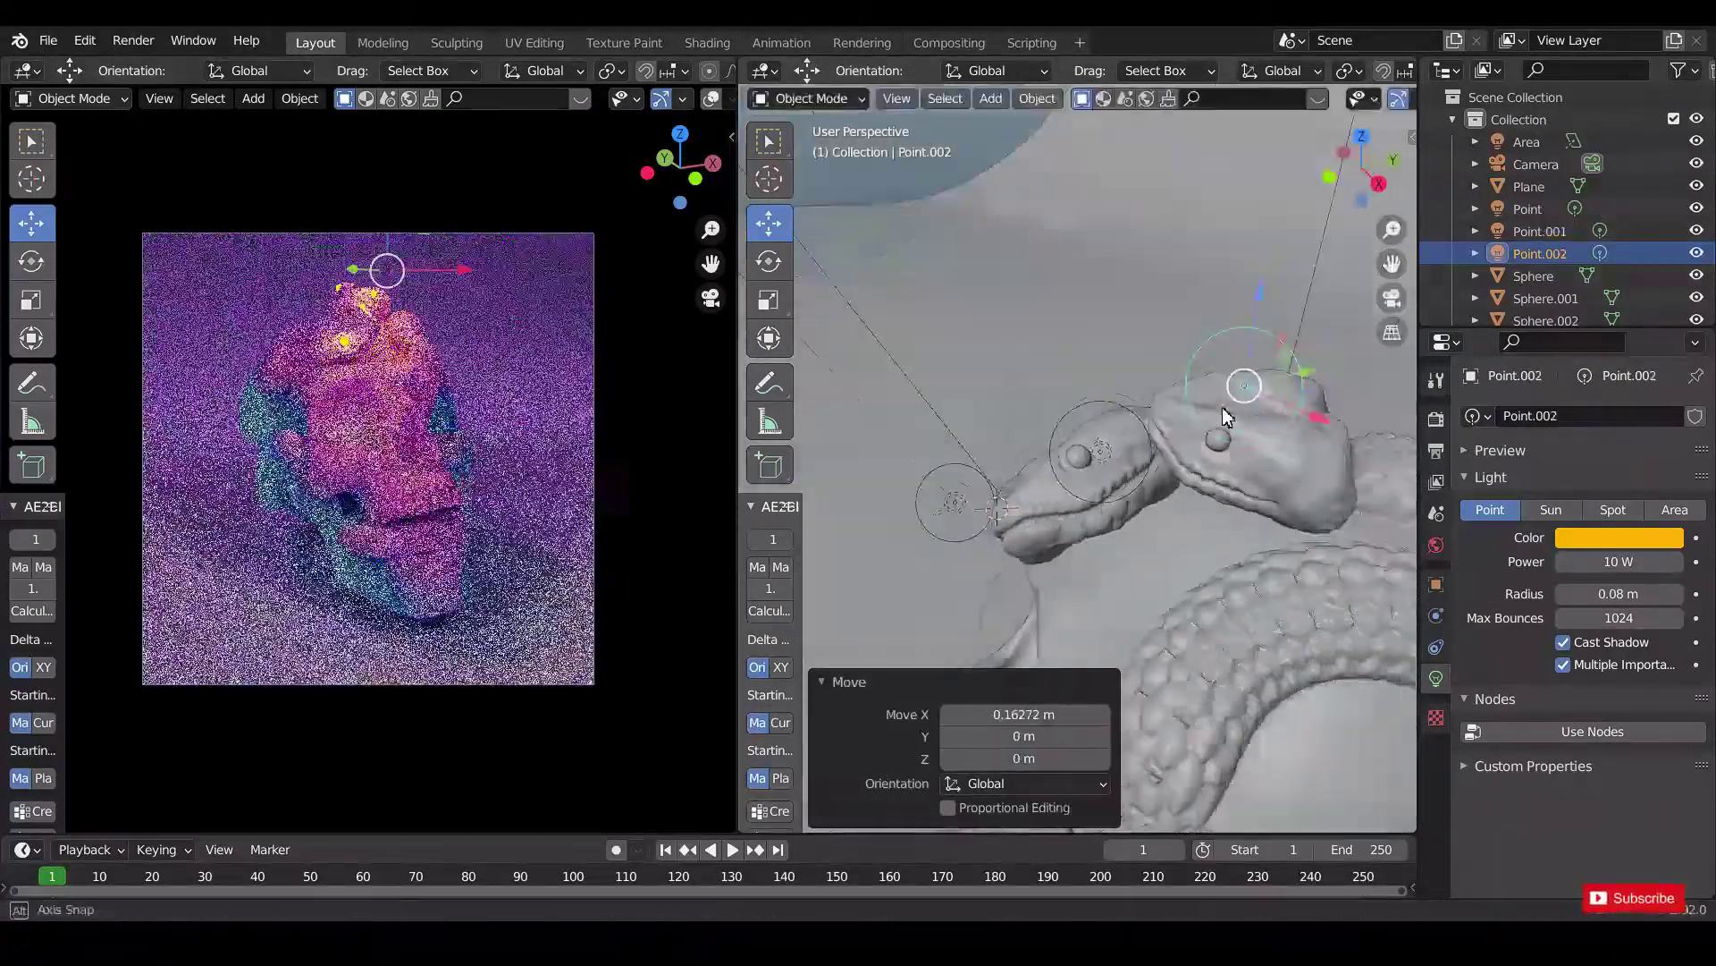
{"action": "key", "text": "g"}
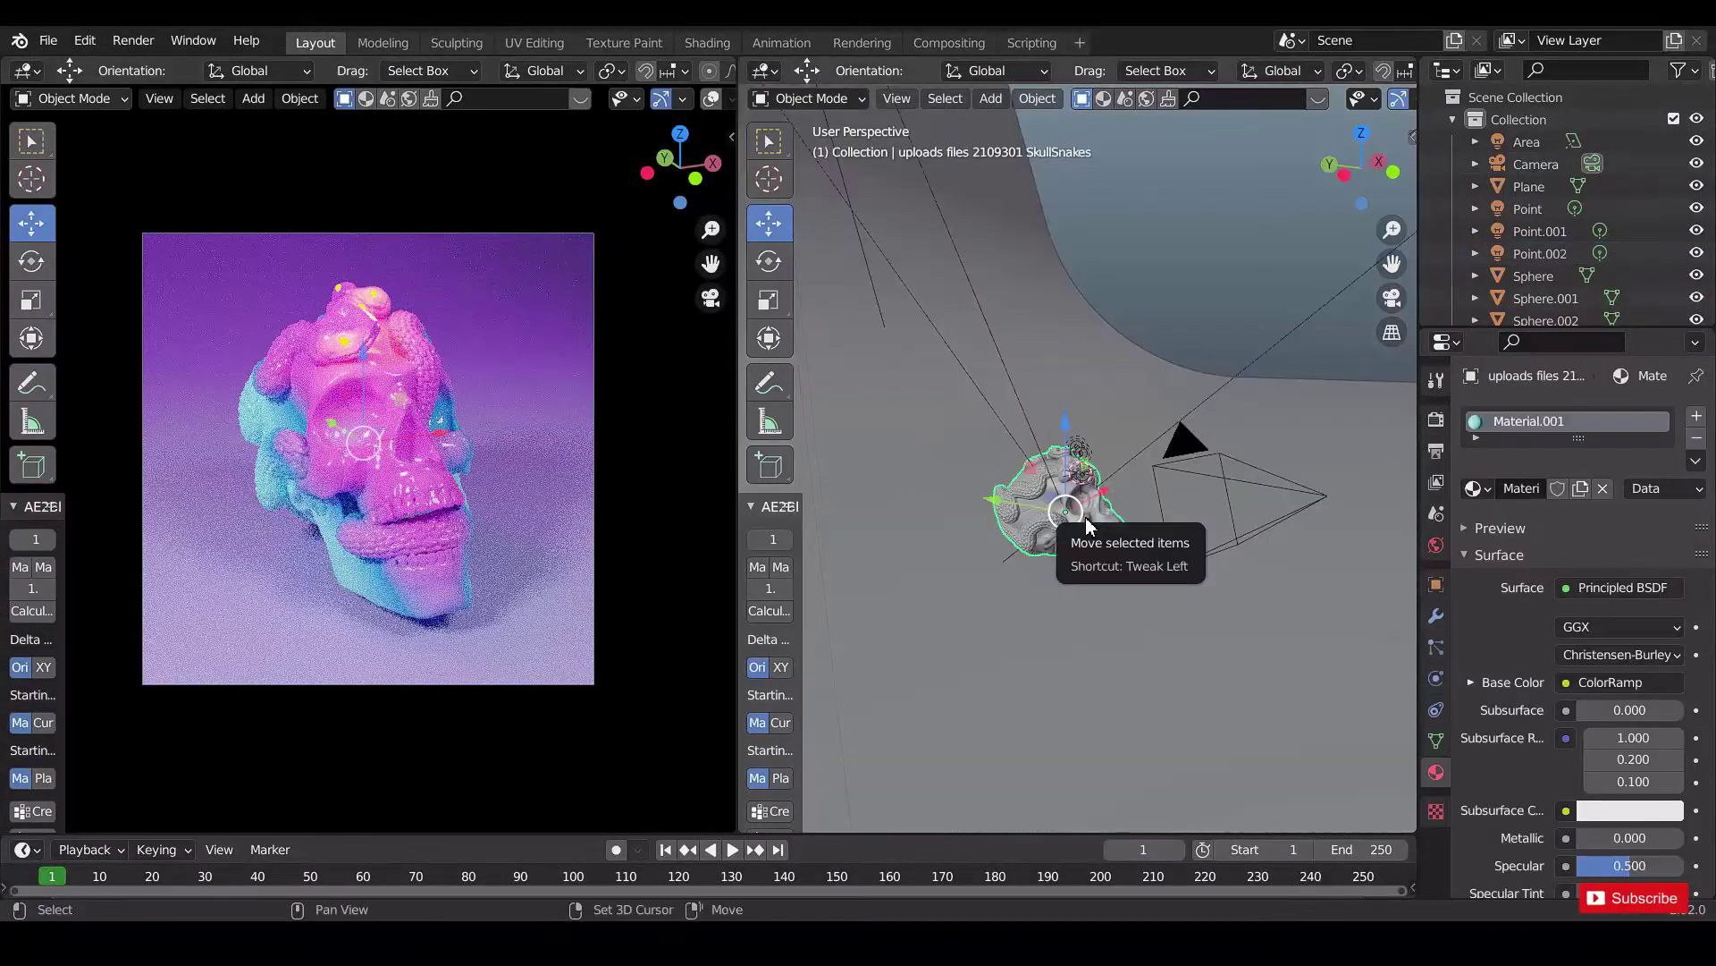
Add a torus at the 3D cursor and set its major segments to 3.
{"action": "key", "text": "shift+a"}
{"action": "mouse_move", "coordinate": [1089, 525]}
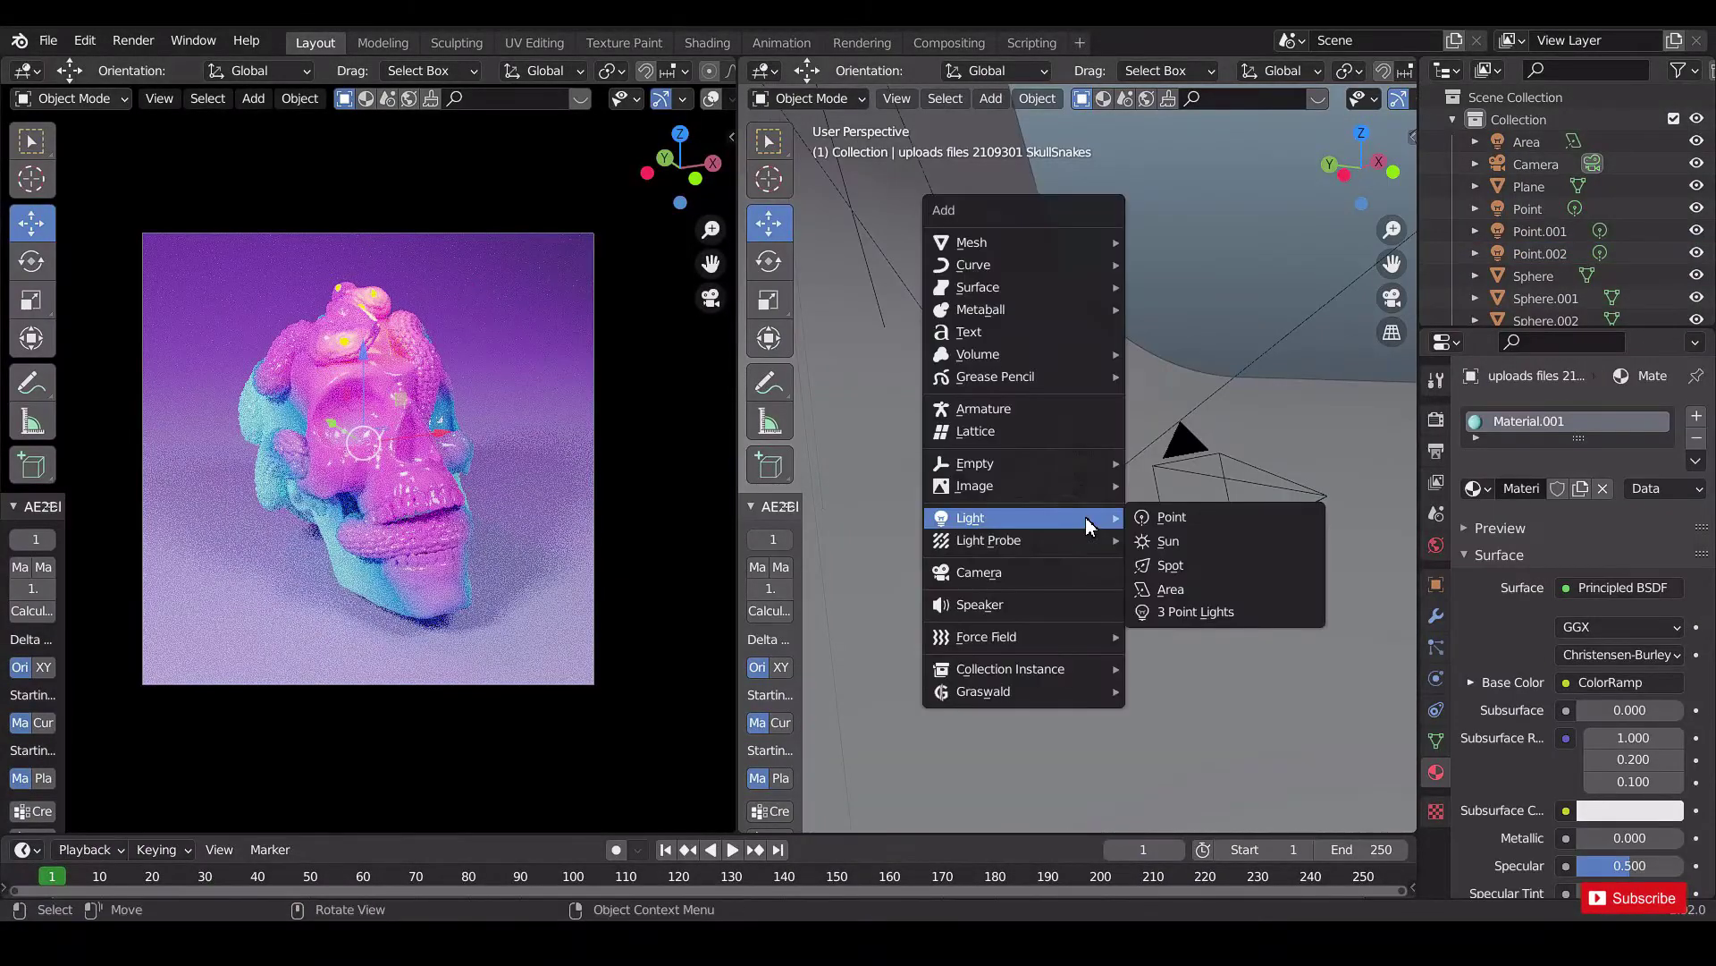
{"action": "mouse_move", "coordinate": [1091, 242]}
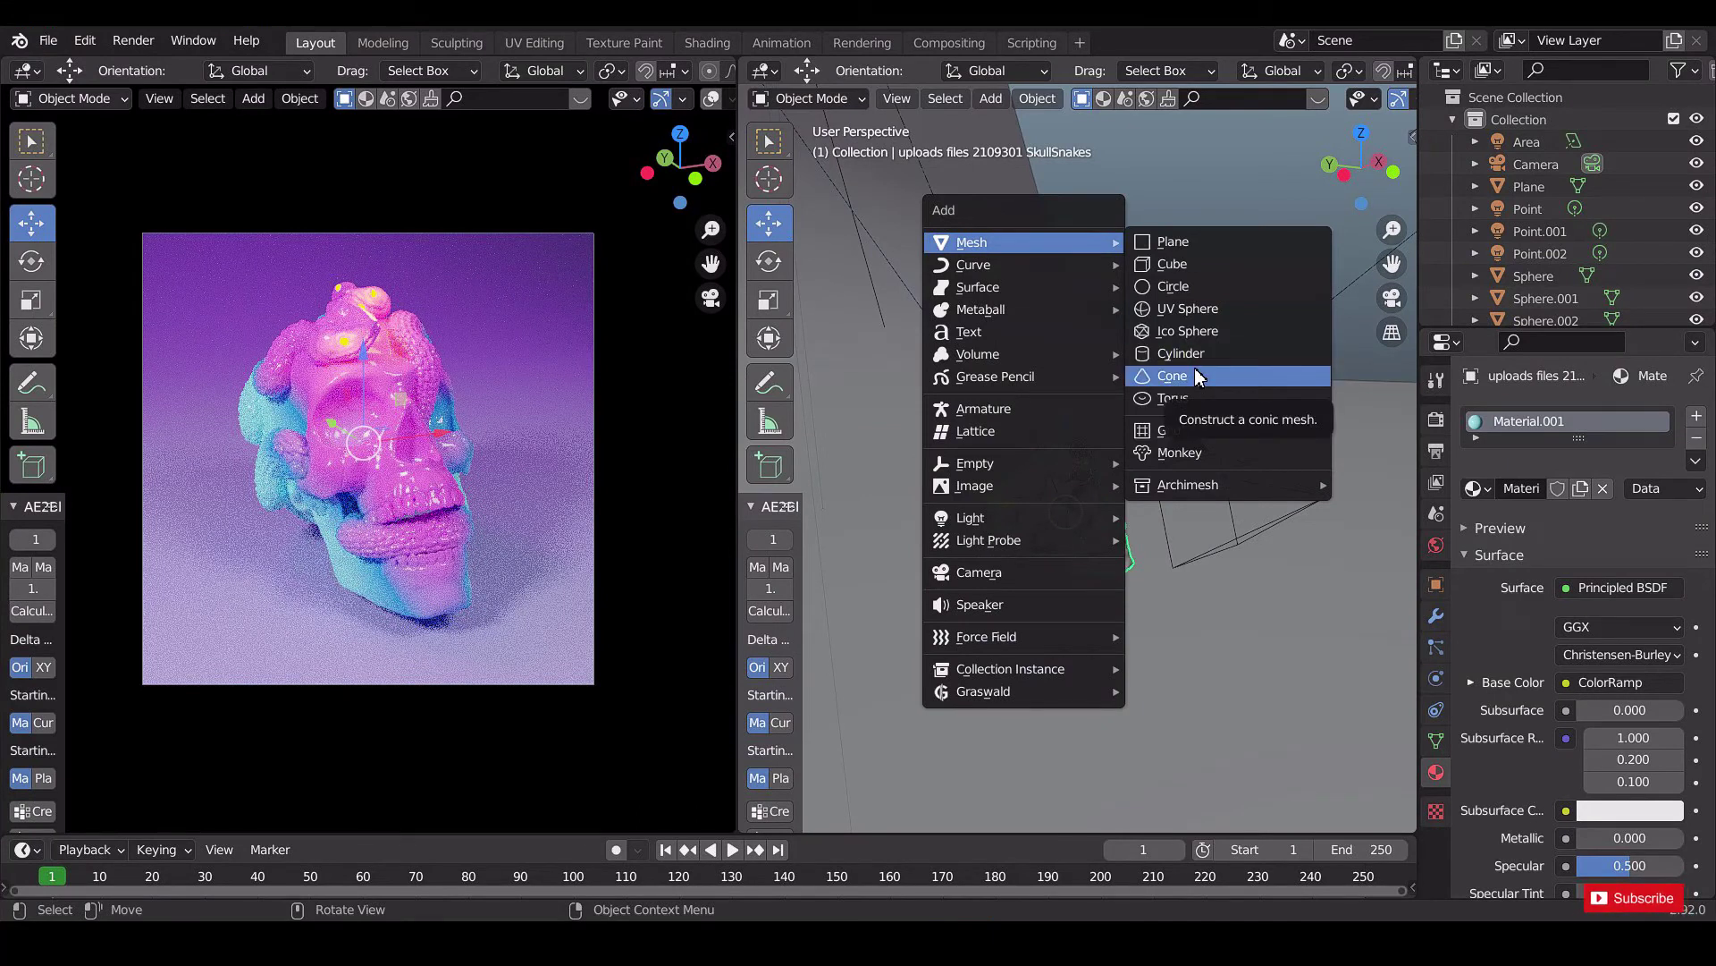
{"action": "left_click", "coordinate": [1171, 402]}
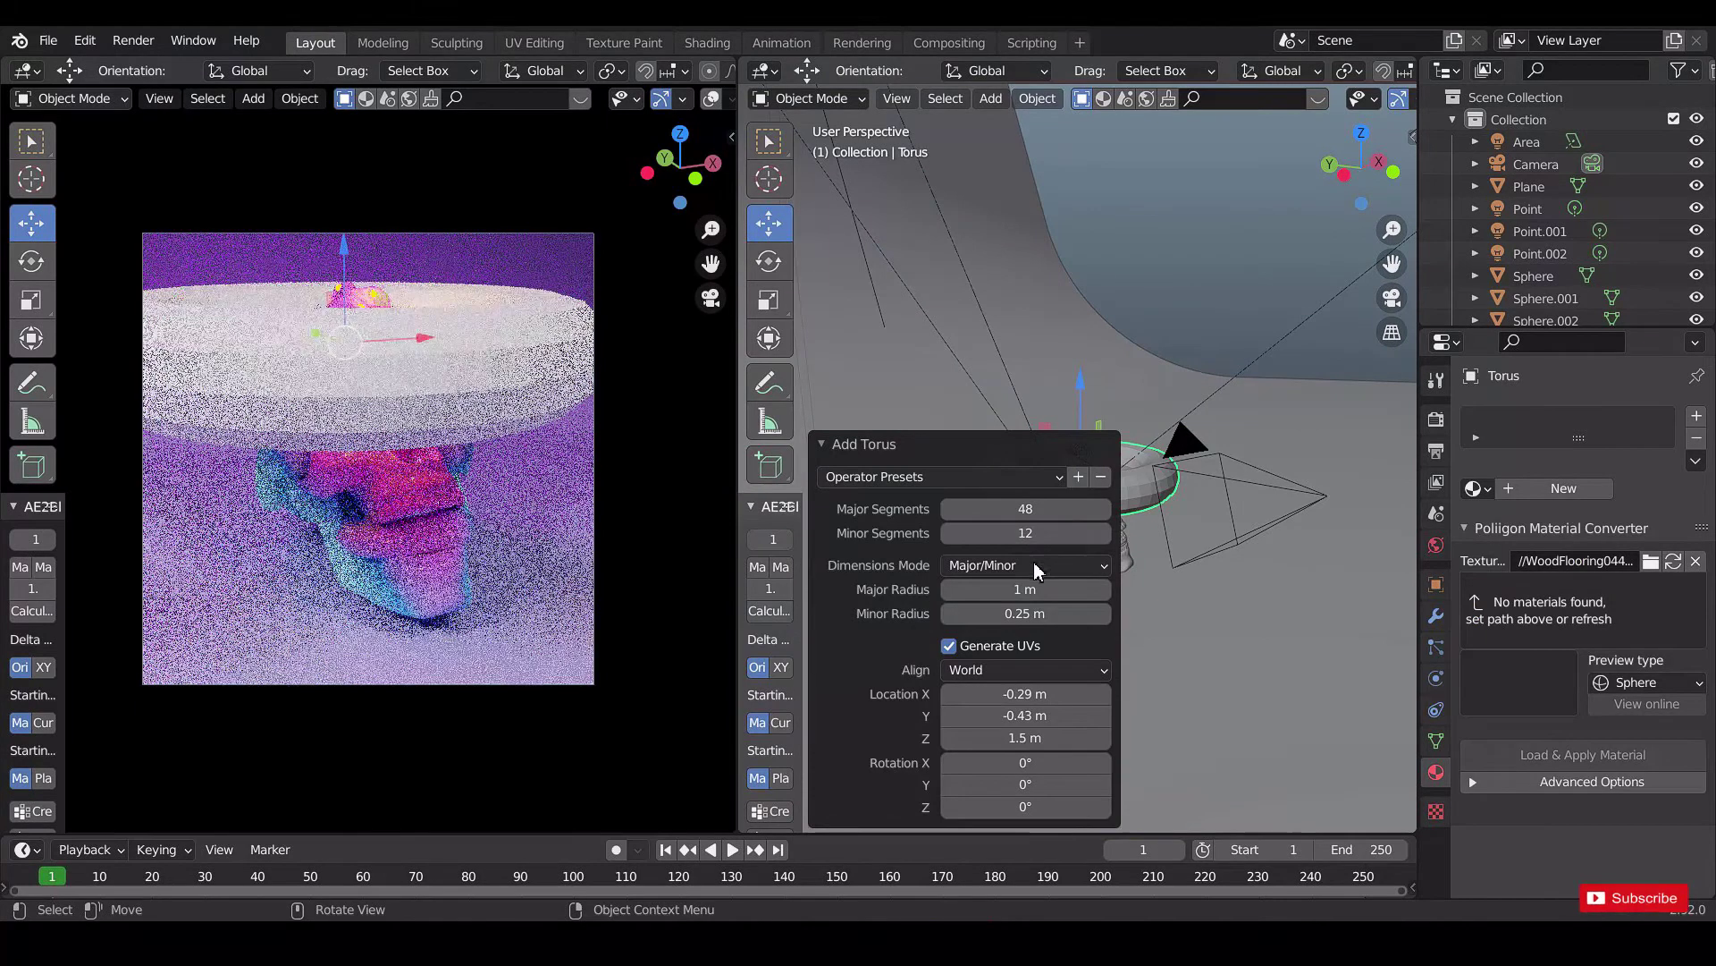
{"action": "middle_click_drag", "start_coordinate": [1263, 572], "coordinate": [1229, 588]}
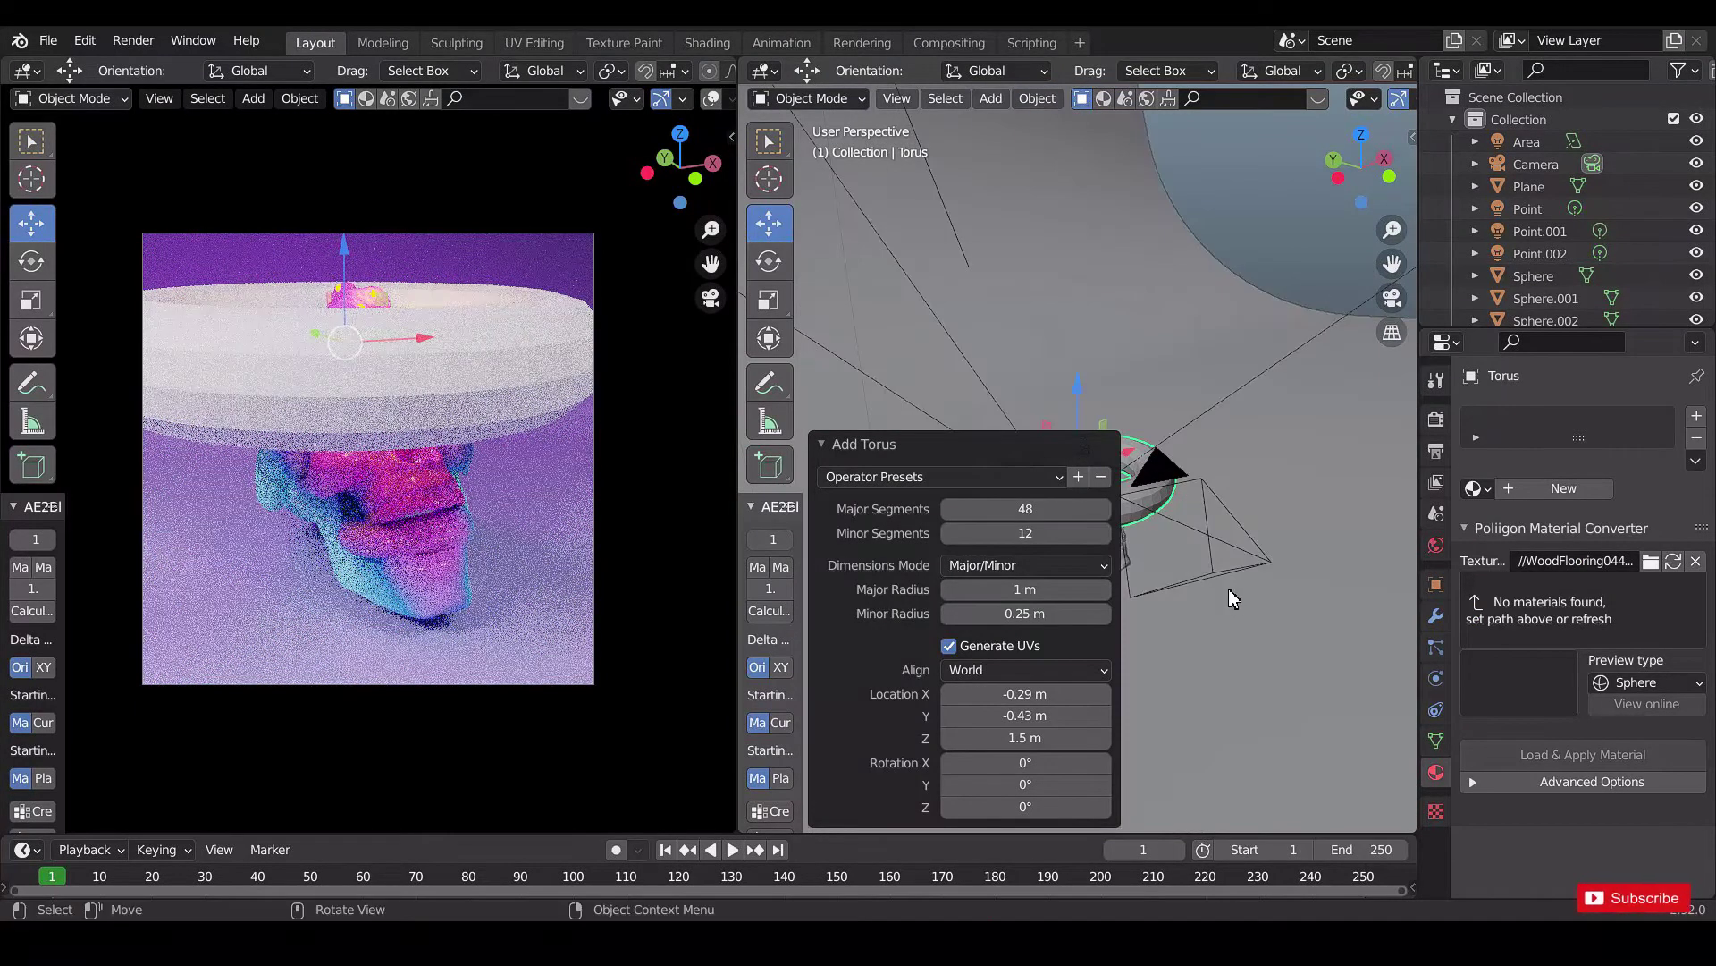
{"action": "scroll", "coordinate": [1228, 588], "scroll_direction": "up", "scroll_amount": 3}
{"action": "middle_click_drag", "start_coordinate": [1229, 587], "coordinate": [1319, 522], "text": "shift"}
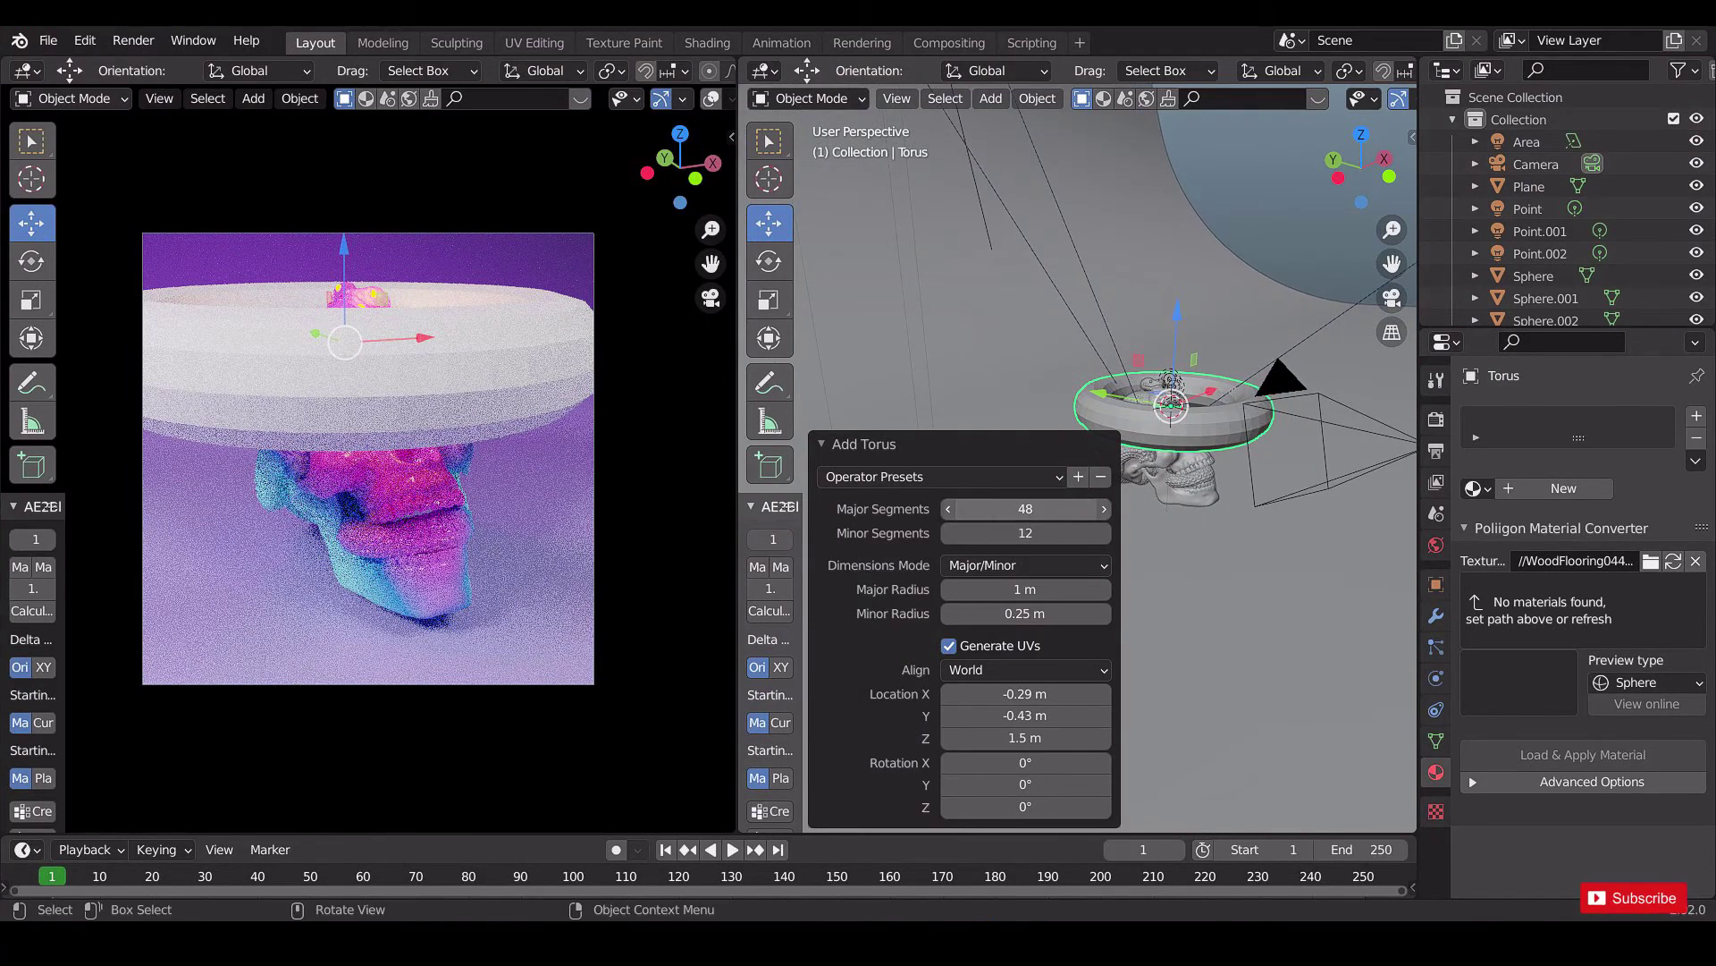
{"action": "left_click_drag", "start_coordinate": [1025, 509], "coordinate": [929, 509]}
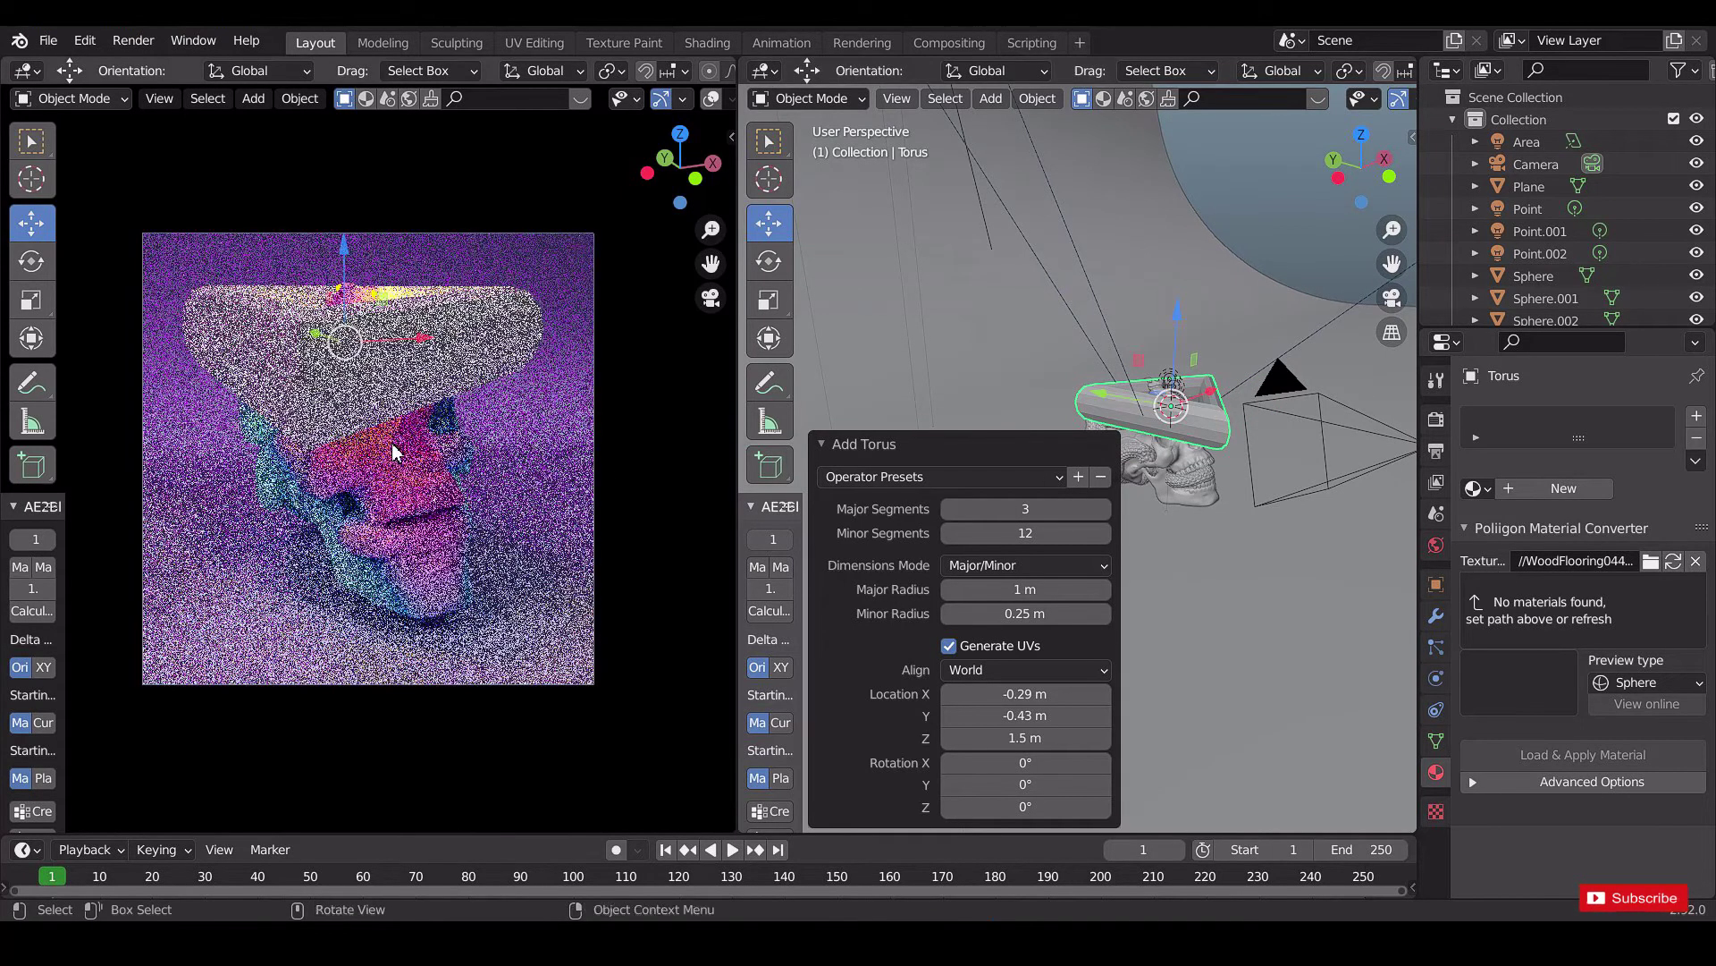
Switch the camera viewport to solid shading.
{"action": "key", "text": "ctrl+space"}
{"action": "left_click", "coordinate": [1605, 97]}
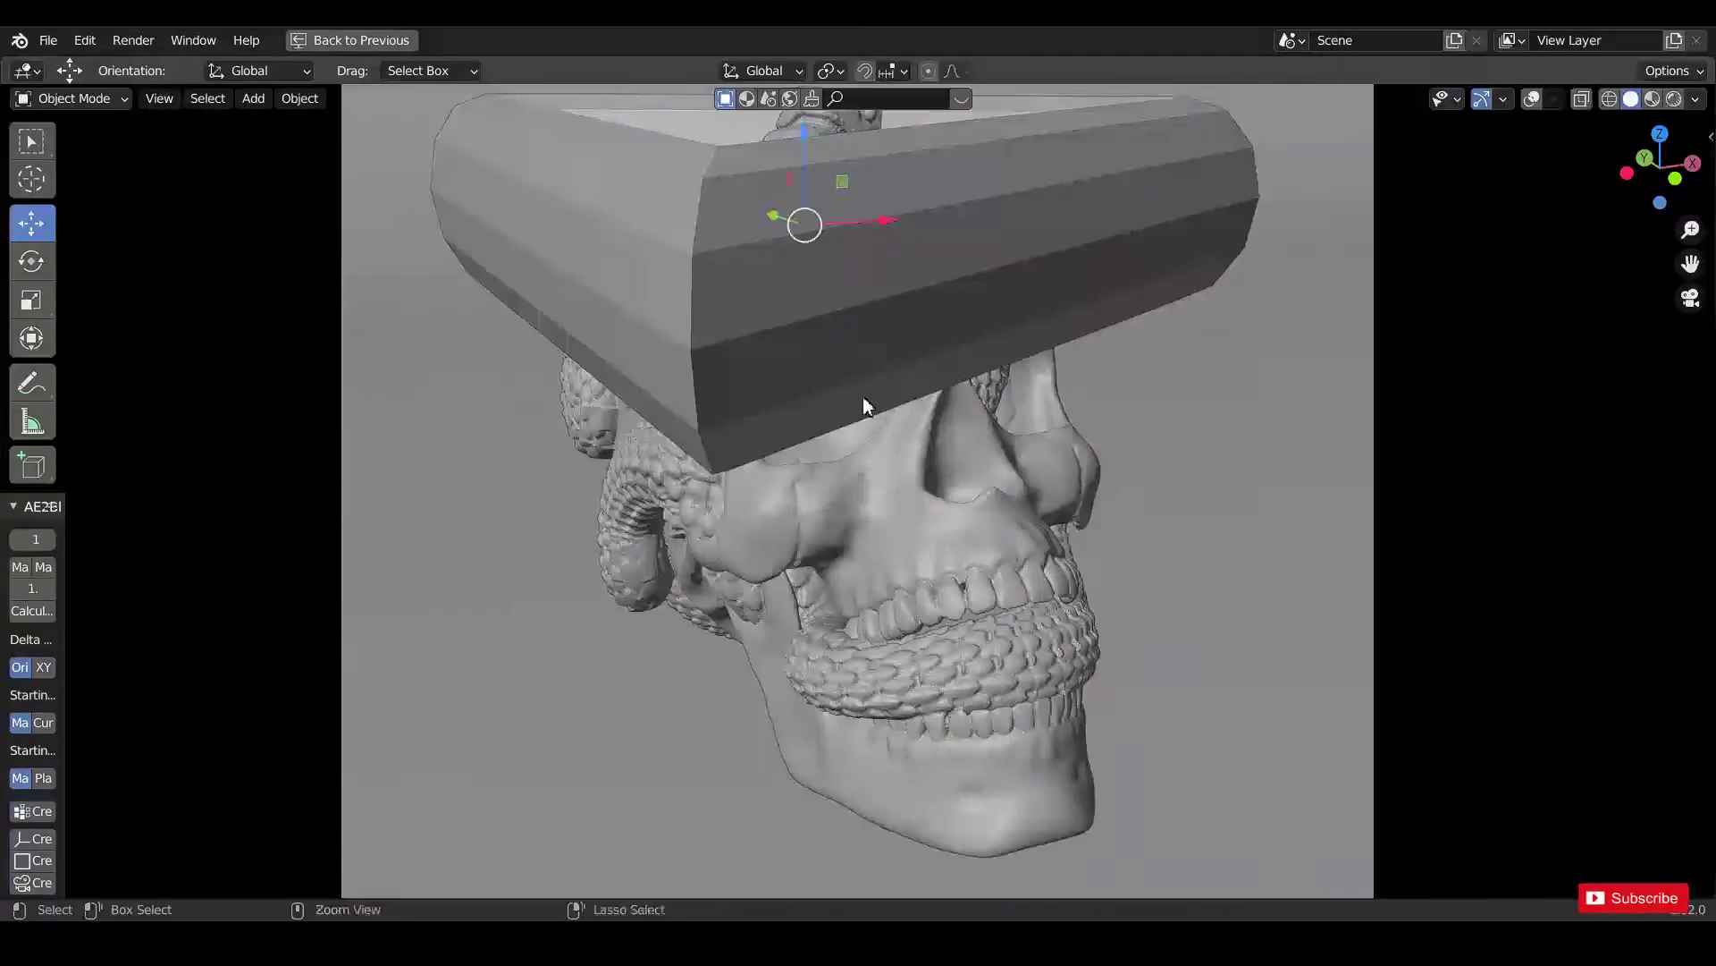
{"action": "key", "text": "ctrl+space"}
Set the torus's major segments to 4, major radius to 0.95 m and minor radius to 0.03 m.
{"action": "left_click_drag", "start_coordinate": [950, 509], "coordinate": [1051, 504]}
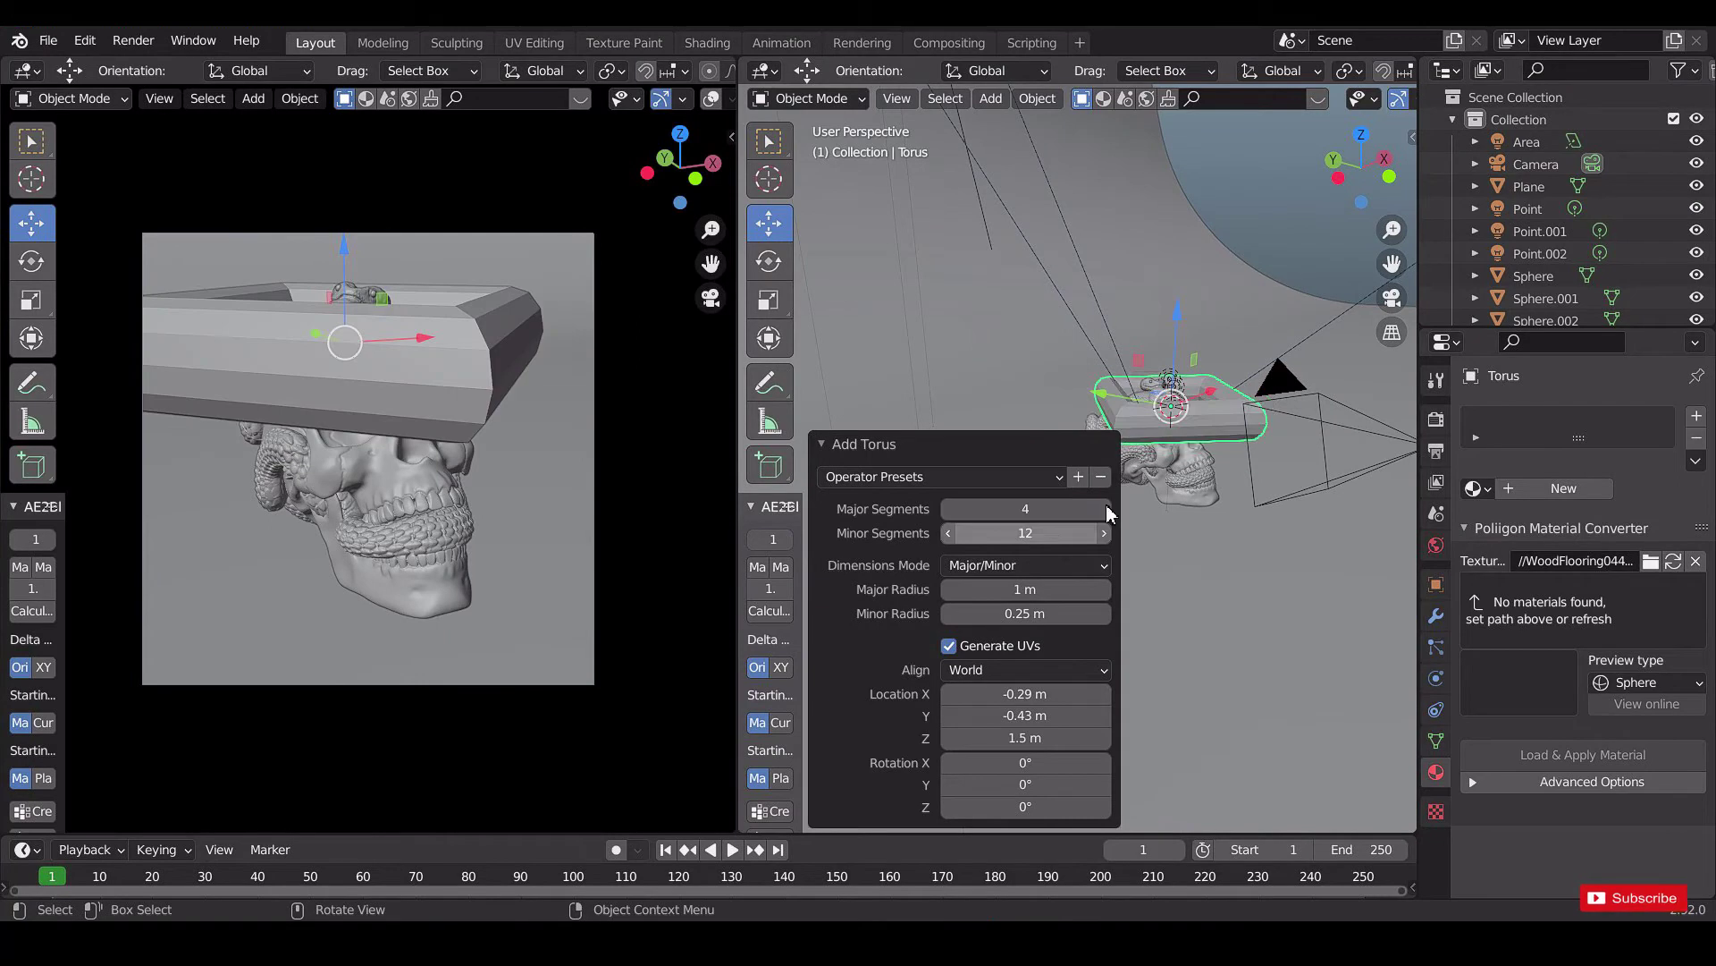
{"action": "key", "text": "Return"}
{"action": "left_click_drag", "start_coordinate": [1042, 589], "coordinate": [979, 613]}
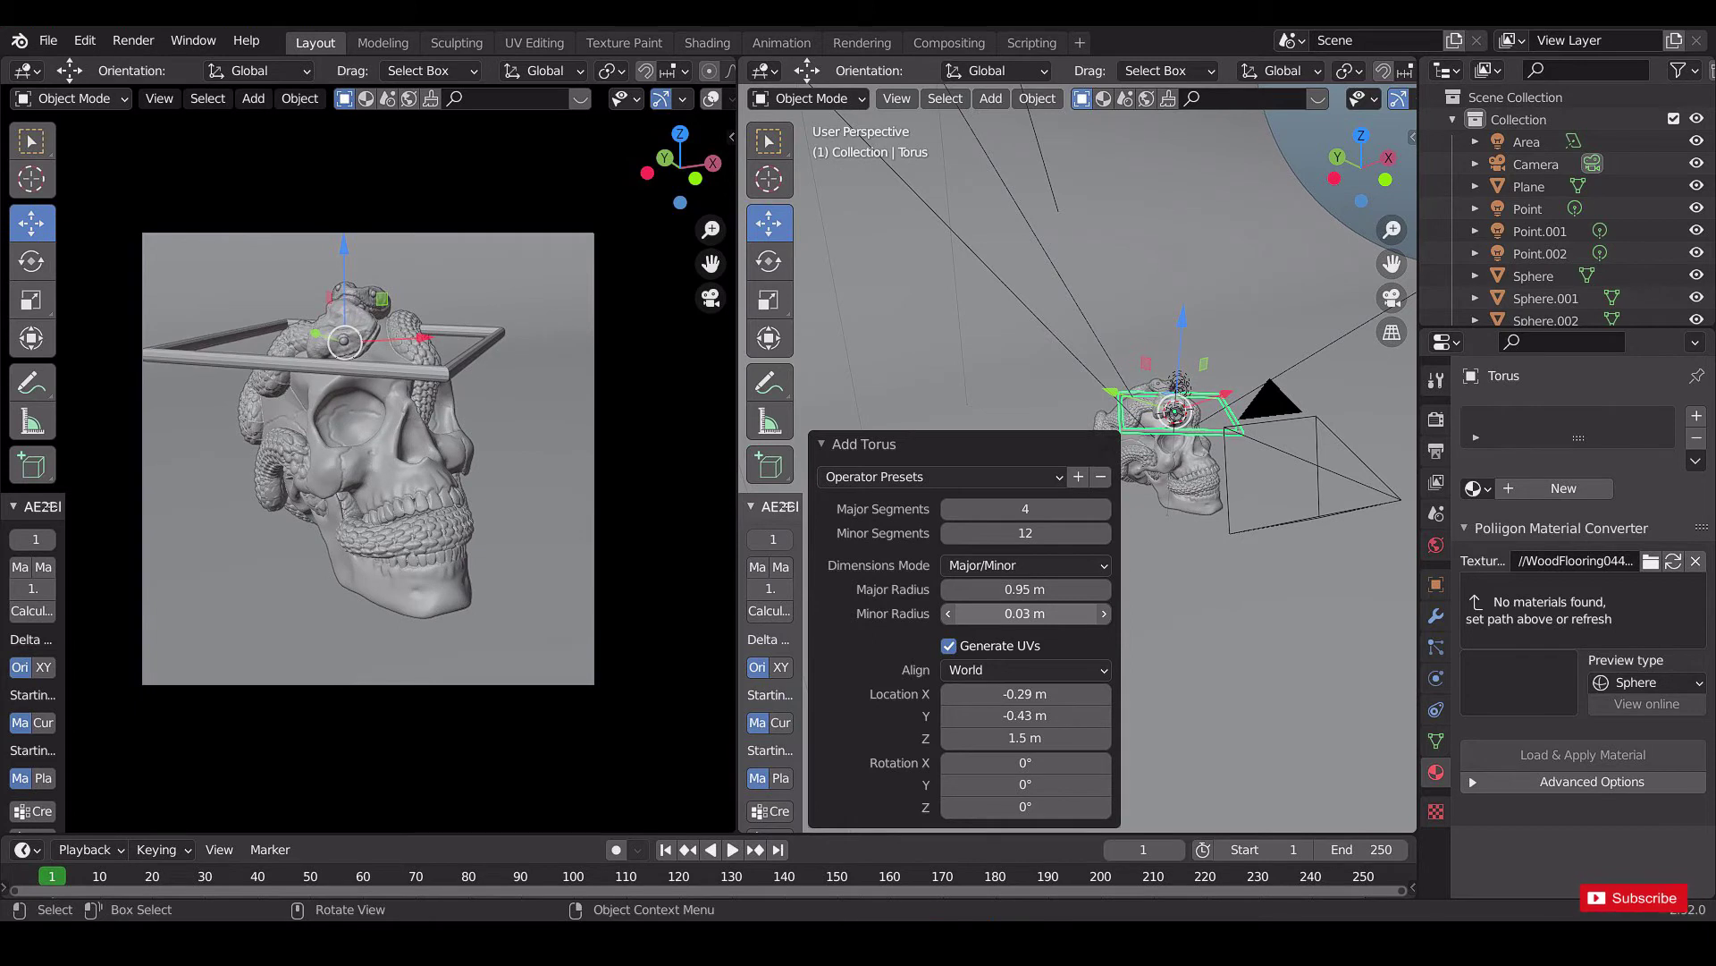
{"action": "middle_click_drag", "start_coordinate": [1153, 537], "coordinate": [1182, 546]}
{"action": "left_click", "coordinate": [1105, 444]}
Try to rotate the square torus frame upright in the Default transform orientation.
{"action": "middle_click_drag", "start_coordinate": [1162, 452], "coordinate": [1207, 349]}
{"action": "left_click", "coordinate": [769, 261]}
{"action": "left_click_drag", "start_coordinate": [1147, 429], "coordinate": [1149, 390]}
{"action": "middle_click_drag", "start_coordinate": [1150, 398], "coordinate": [1066, 525]}
{"action": "key", "text": "KP_Decimal"}
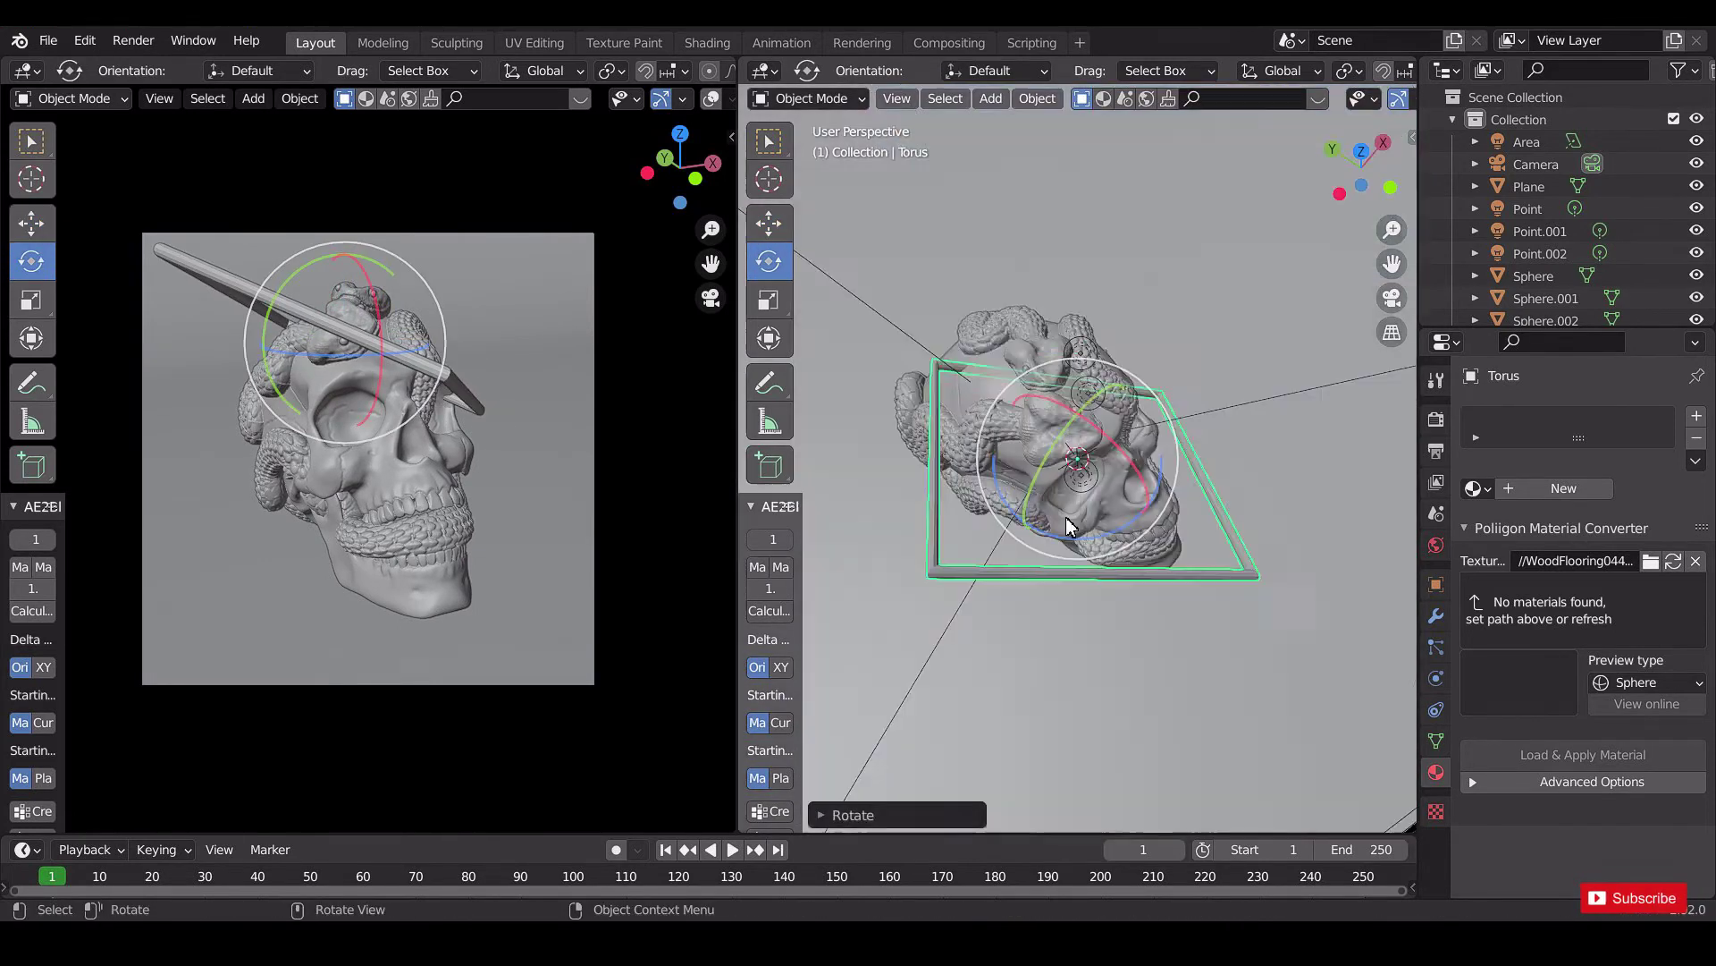
{"action": "key", "text": "ctrl+z"}
Change the transform orientation to Global and rotate the square frame upright.
{"action": "left_click", "coordinate": [999, 72]}
{"action": "left_click", "coordinate": [989, 159]}
{"action": "left_click", "coordinate": [989, 71]}
{"action": "left_click", "coordinate": [989, 95]}
{"action": "left_click_drag", "start_coordinate": [1123, 456], "coordinate": [1135, 572]}
Move the square frame back and down so it sits around the rear of the skull.
{"action": "middle_click_drag", "start_coordinate": [862, 626], "coordinate": [938, 487]}
{"action": "left_click", "coordinate": [769, 223]}
{"action": "left_click_drag", "start_coordinate": [988, 458], "coordinate": [886, 458]}
{"action": "left_click_drag", "start_coordinate": [978, 373], "coordinate": [978, 442]}
{"action": "middle_click_drag", "start_coordinate": [1118, 420], "coordinate": [948, 501]}
{"action": "mouse_move", "coordinate": [1105, 442]}
{"action": "left_mouse_down"}
{"action": "mouse_move", "coordinate": [1155, 451]}
{"action": "mouse_move", "coordinate": [1090, 439]}
{"action": "left_mouse_up"}
Fine-tune the square frame's position and rotation so it surrounds the skull as a diamond.
{"action": "left_click", "coordinate": [768, 301]}
{"action": "middle_click_drag", "start_coordinate": [1096, 451], "coordinate": [950, 348]}
{"action": "key", "text": "g"}
{"action": "left_click_drag", "start_coordinate": [894, 542], "coordinate": [908, 542]}
{"action": "key", "text": "r"}
{"action": "left_click_drag", "start_coordinate": [1037, 461], "coordinate": [1013, 447]}
{"action": "key", "text": "g"}
{"action": "left_click_drag", "start_coordinate": [898, 542], "coordinate": [854, 542]}
Move the camera slightly to reframe the skull and the diamond frame.
{"action": "scroll", "coordinate": [1229, 574], "scroll_direction": "down", "scroll_amount": 6}
{"action": "left_click", "coordinate": [1269, 439]}
{"action": "left_click_drag", "start_coordinate": [1270, 438], "coordinate": [1280, 437]}
{"action": "middle_click_drag", "start_coordinate": [1280, 393], "coordinate": [1288, 500]}
{"action": "left_click_drag", "start_coordinate": [1352, 441], "coordinate": [1358, 430]}
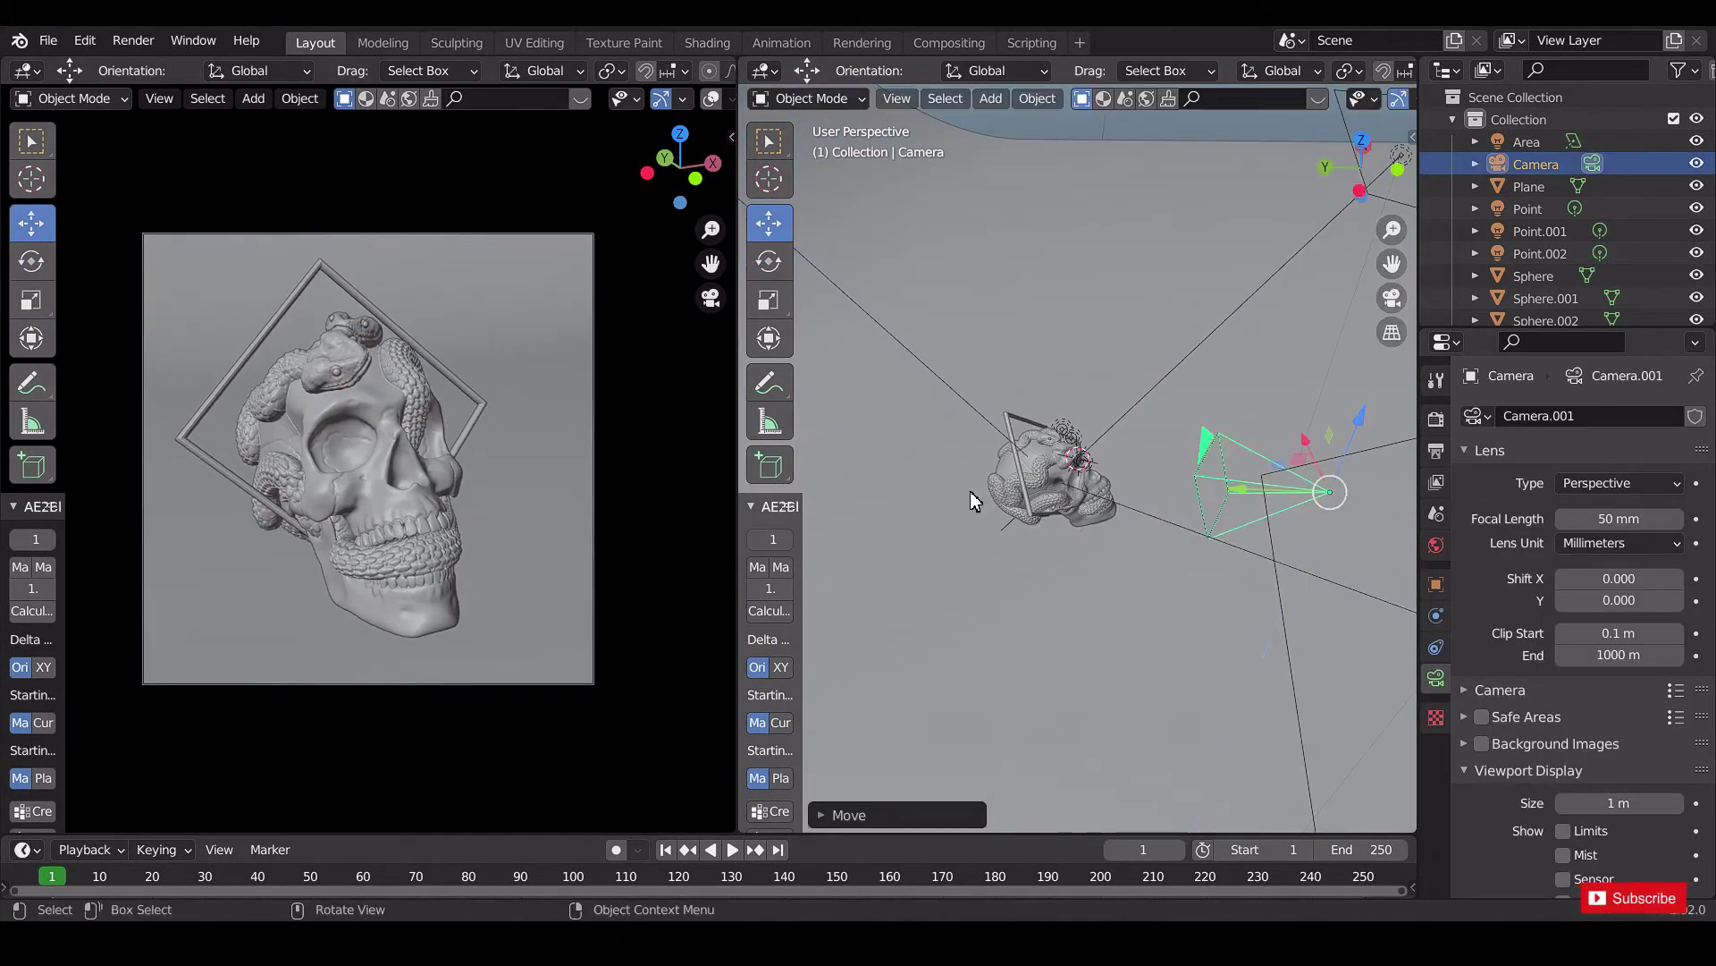
Rotate the square frame slightly so it forms an even diamond in the camera view.
{"action": "middle_click_drag", "start_coordinate": [971, 493], "coordinate": [987, 292]}
{"action": "left_click", "coordinate": [1095, 413]}
{"action": "middle_click_drag", "start_coordinate": [1095, 413], "coordinate": [903, 384]}
{"action": "left_click", "coordinate": [32, 262]}
{"action": "left_click_drag", "start_coordinate": [1105, 513], "coordinate": [1140, 510]}
Nudge the square frame slightly toward the camera.
{"action": "middle_click_drag", "start_coordinate": [1002, 447], "coordinate": [1251, 482]}
{"action": "scroll", "coordinate": [1073, 464], "scroll_direction": "up", "scroll_amount": 2}
{"action": "left_click", "coordinate": [769, 223]}
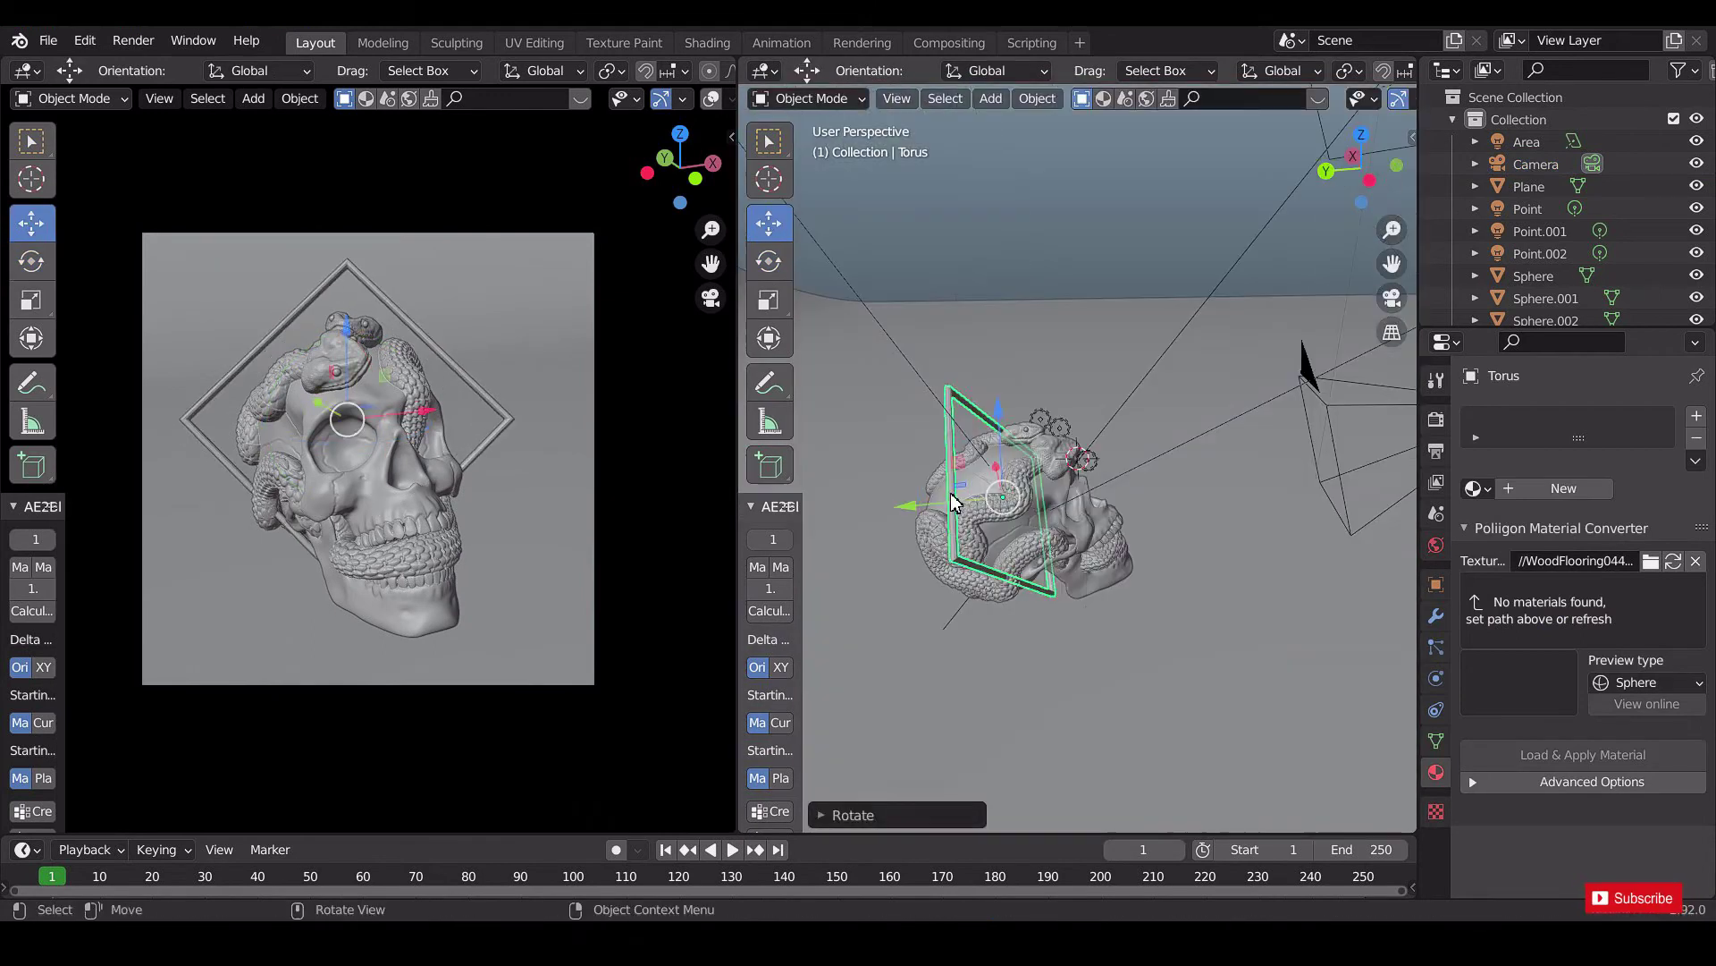
{"action": "key", "text": "r"}
{"action": "left_click", "coordinate": [963, 400]}
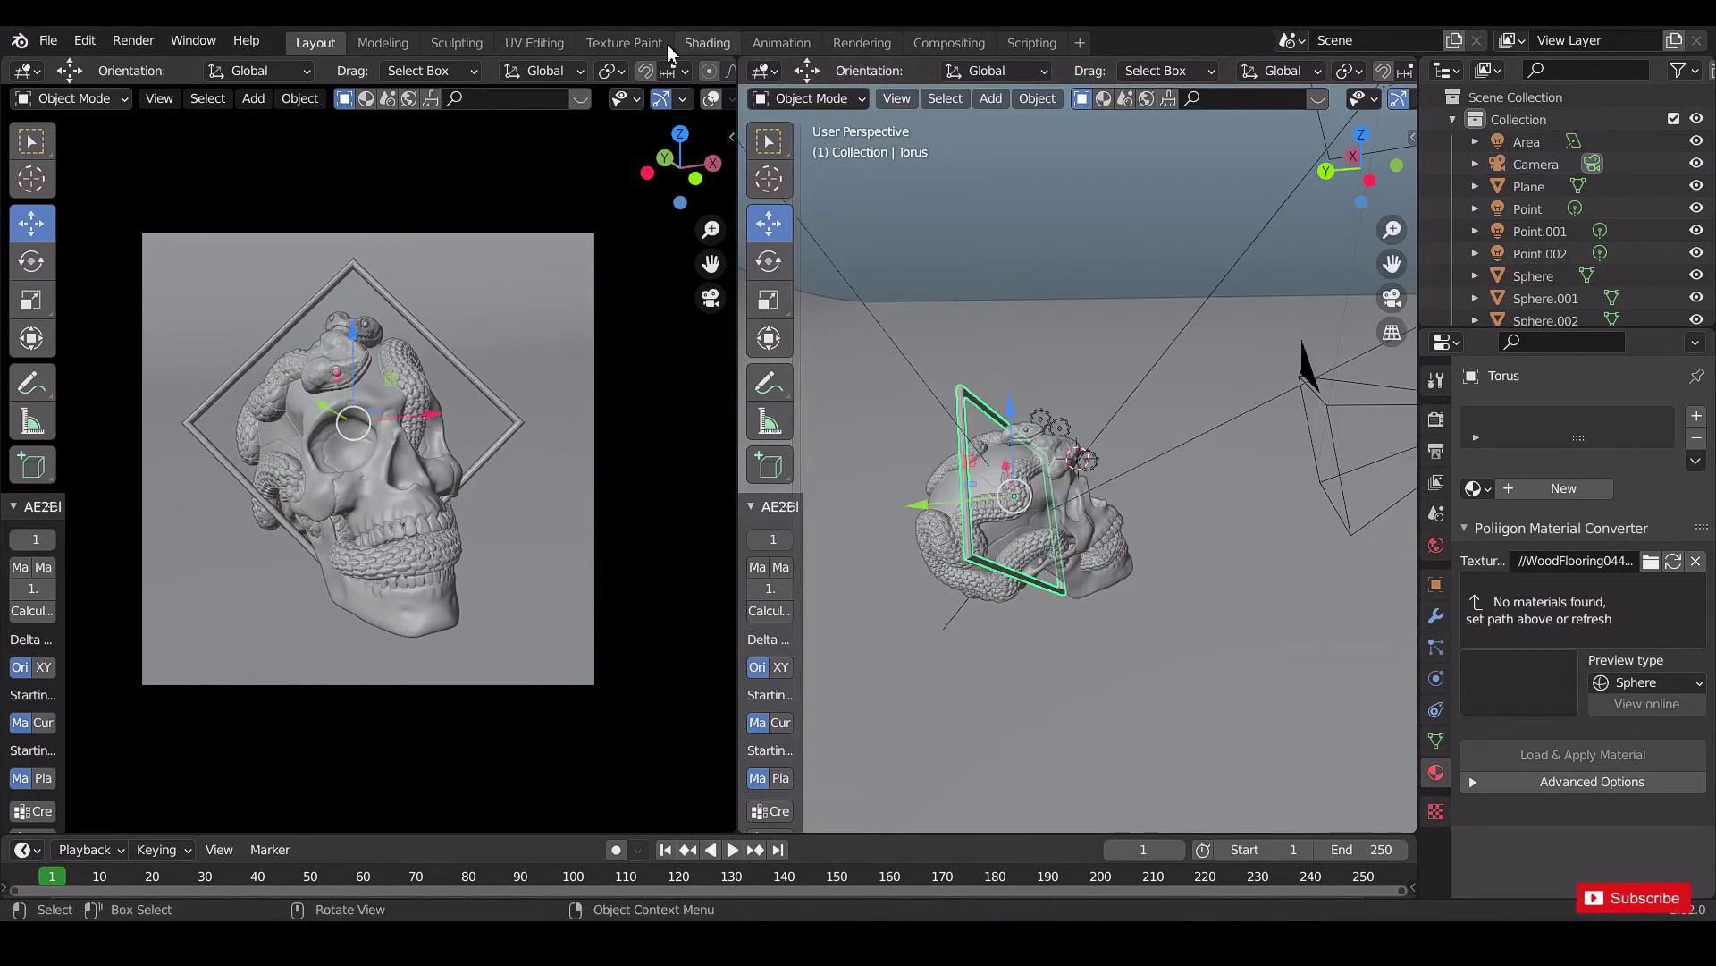
Create a new material for the frame with a purple base color of H 0.782, S 0.820, V 0.800.
{"action": "left_click", "coordinate": [704, 43]}
{"action": "left_click", "coordinate": [904, 551]}
{"action": "left_click", "coordinate": [948, 687]}
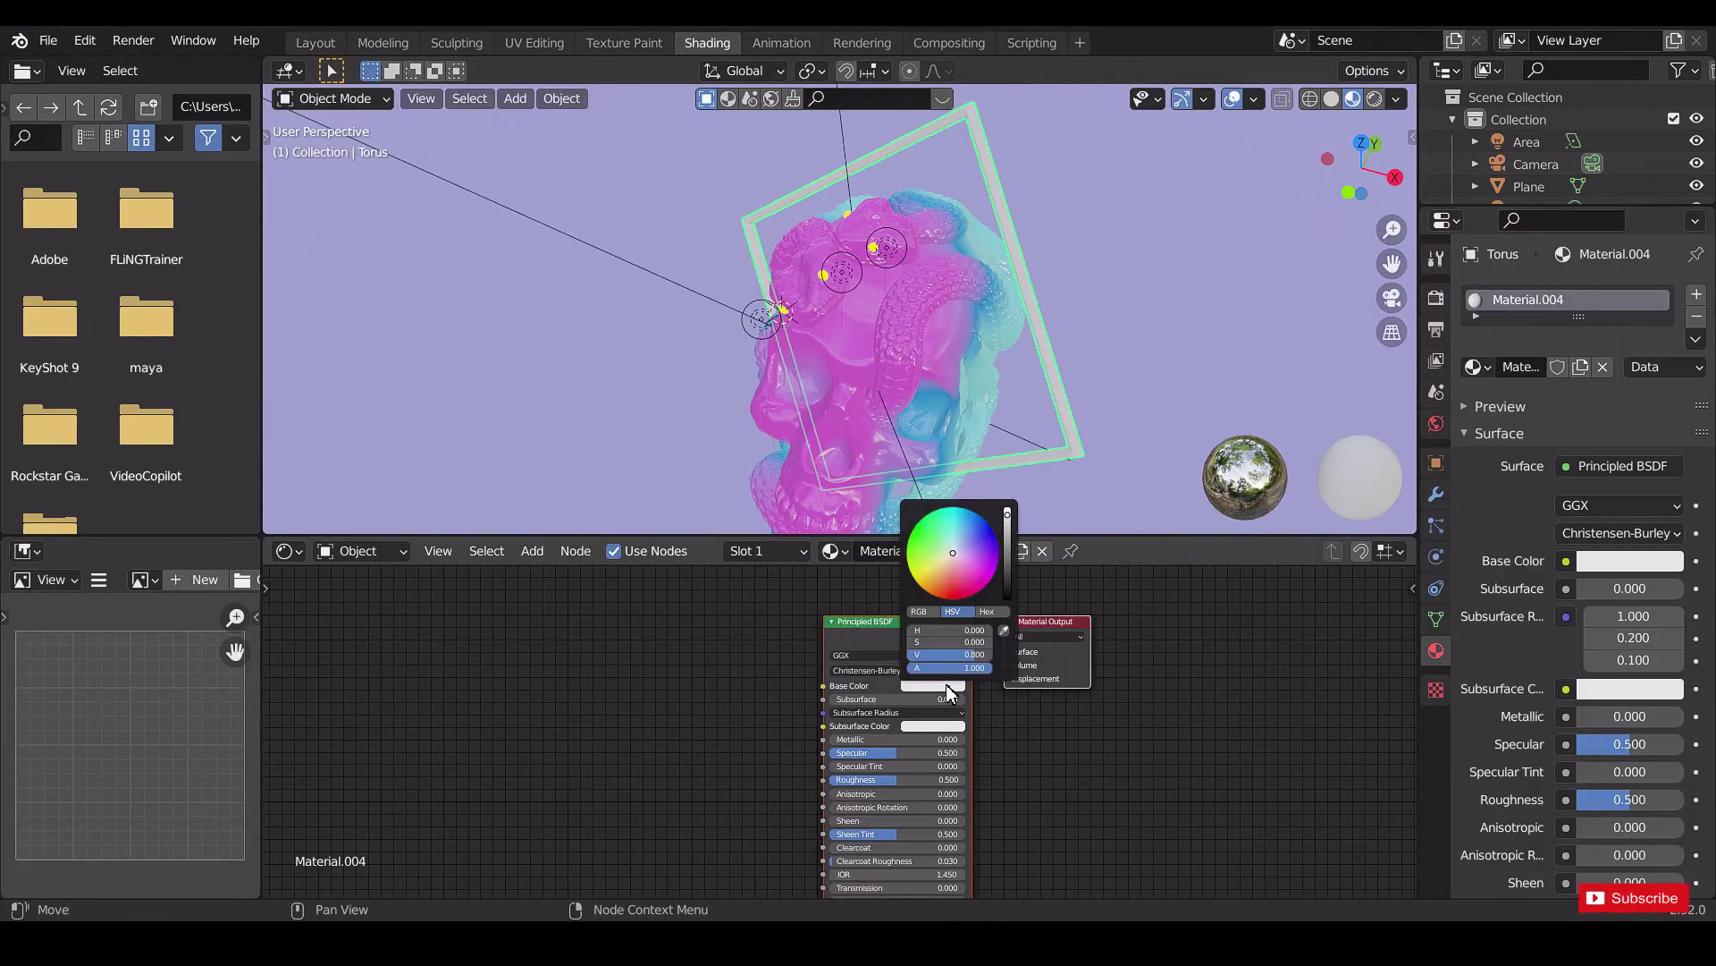
{"action": "left_click_drag", "start_coordinate": [972, 569], "coordinate": [978, 565]}
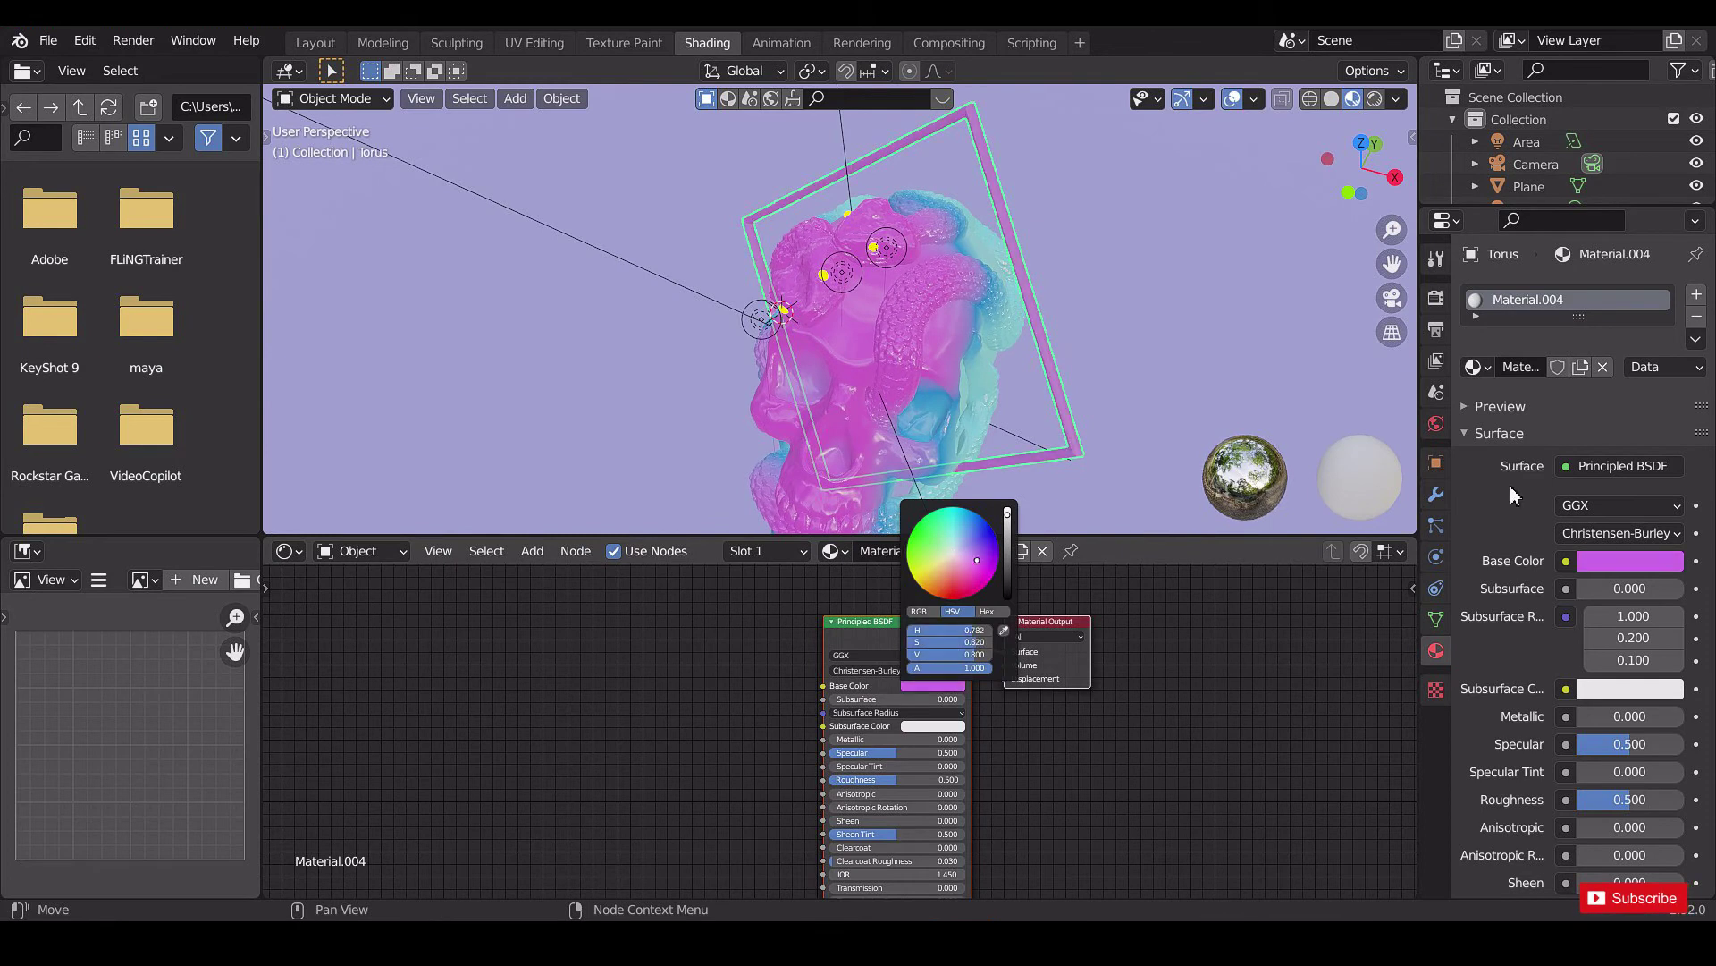
Change the frame material's surface to Emission with a magenta color and a strength of 5.
{"action": "left_click", "coordinate": [1616, 465]}
{"action": "left_click", "coordinate": [1412, 614]}
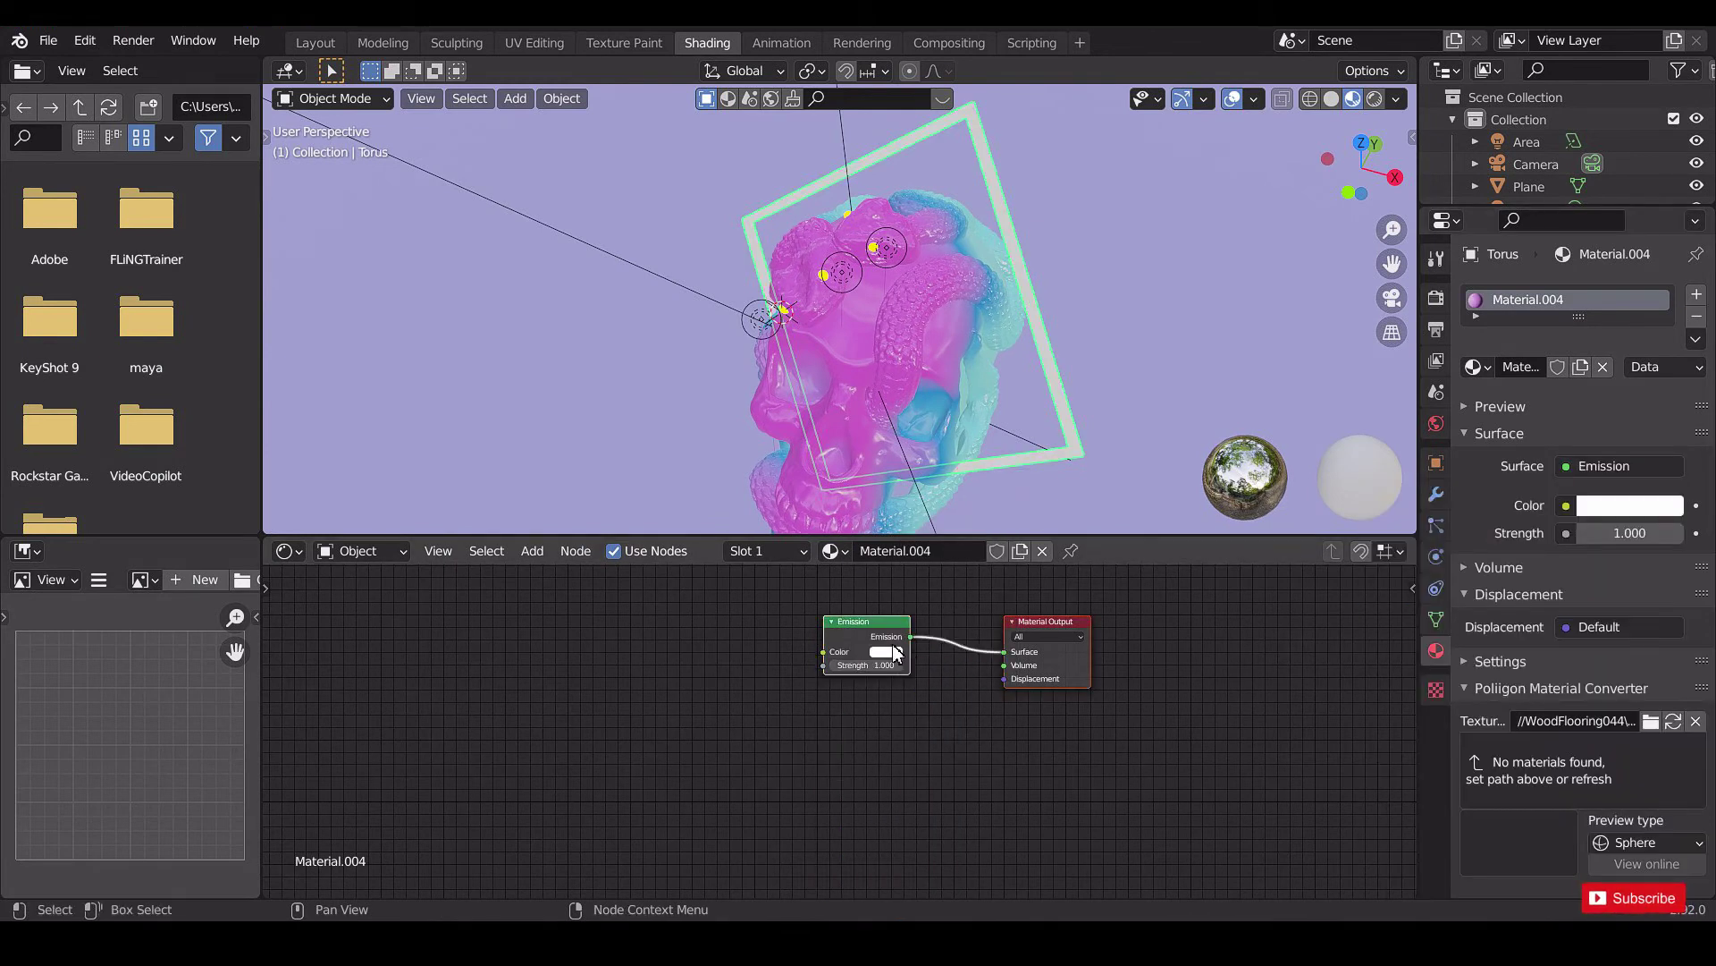
{"action": "left_click", "coordinate": [896, 659]}
{"action": "left_click", "coordinate": [948, 536]}
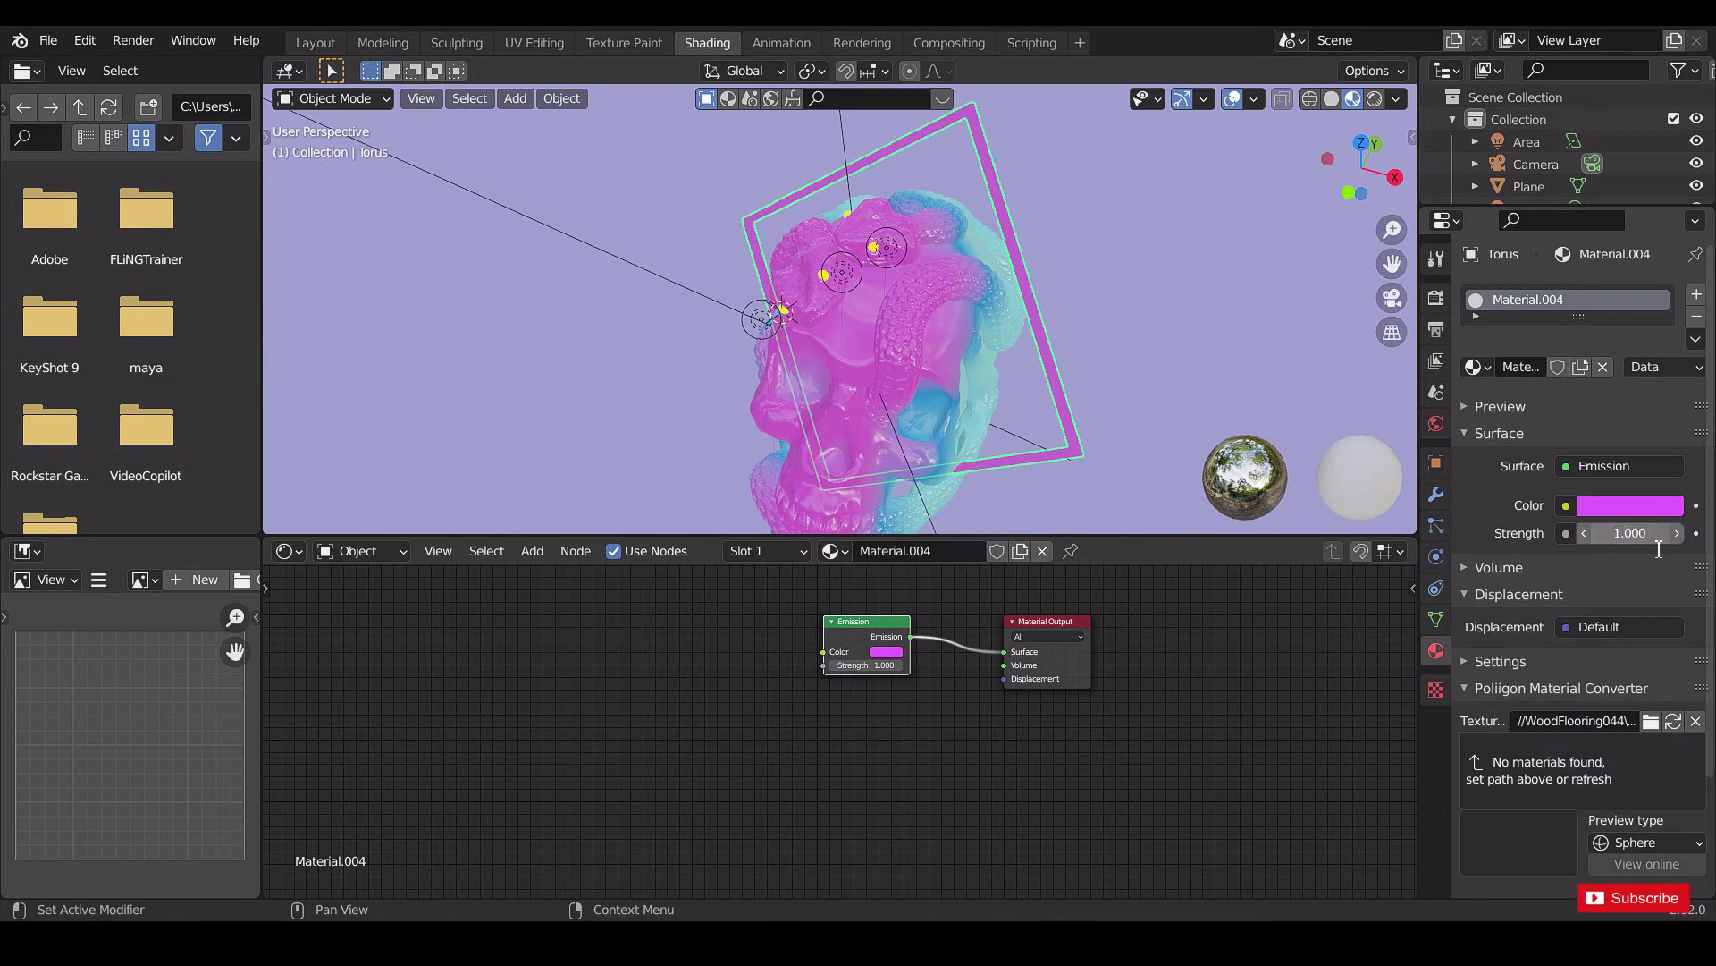
{"action": "type", "text": "5"}
{"action": "key", "text": "Return"}
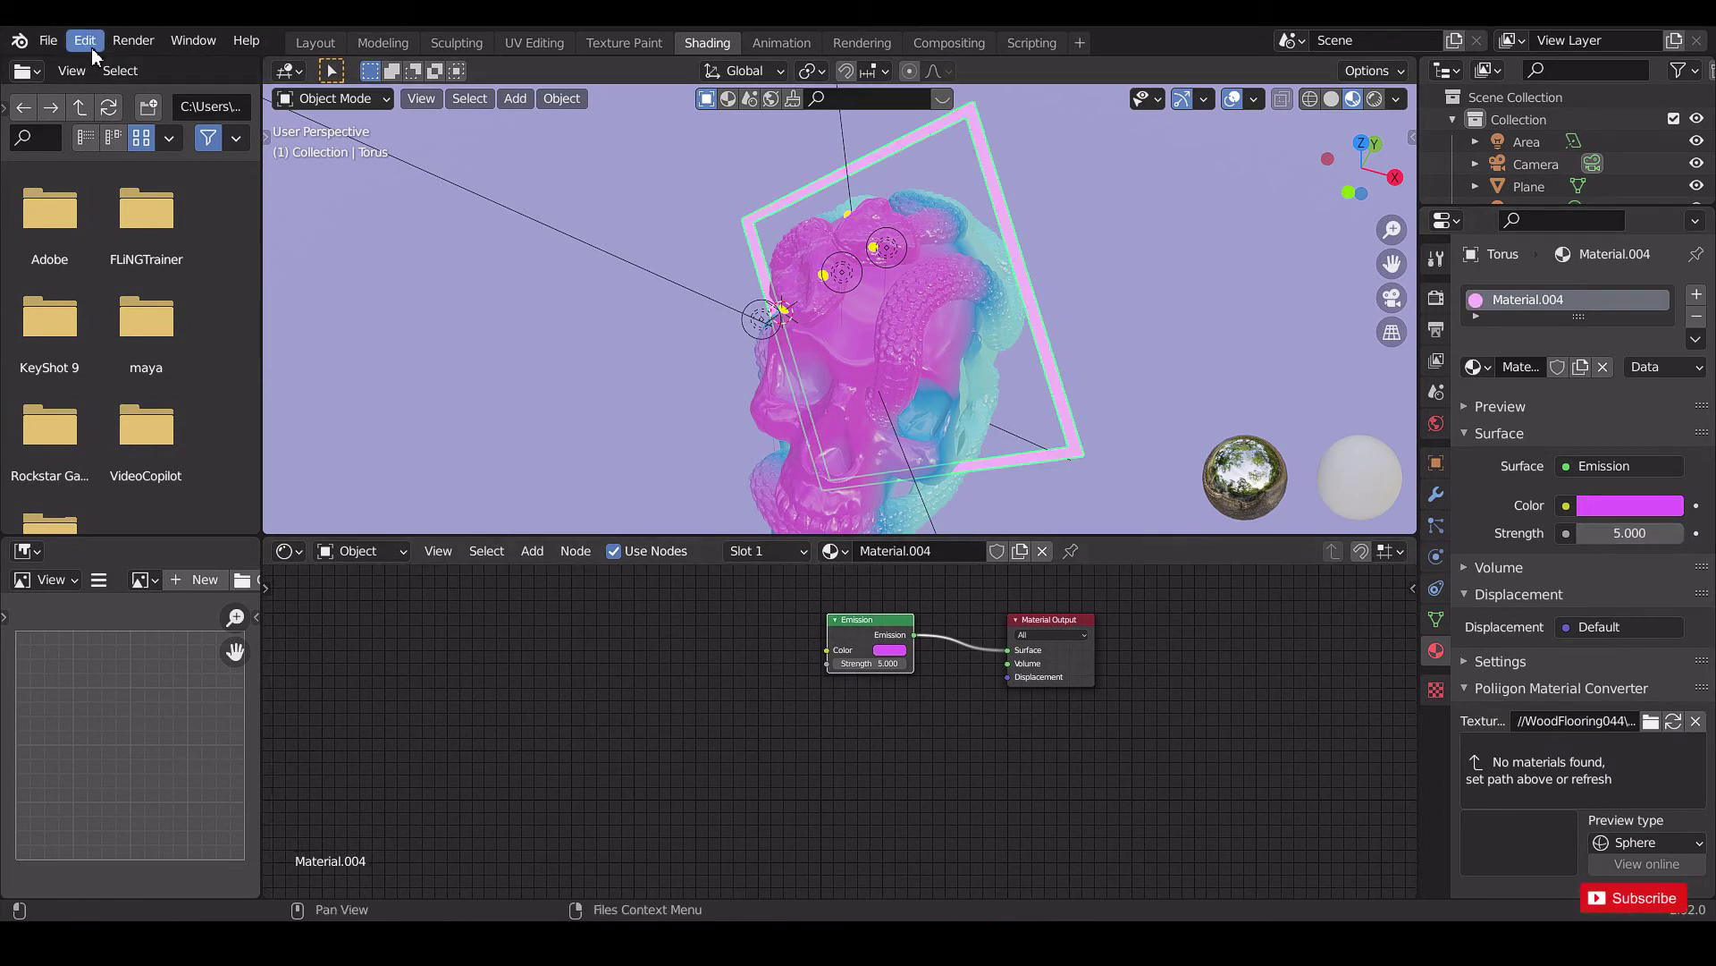
Duplicate the diamond frame in place in the Layout workspace and scale the copy up by 1.144.
{"action": "left_click", "coordinate": [318, 44]}
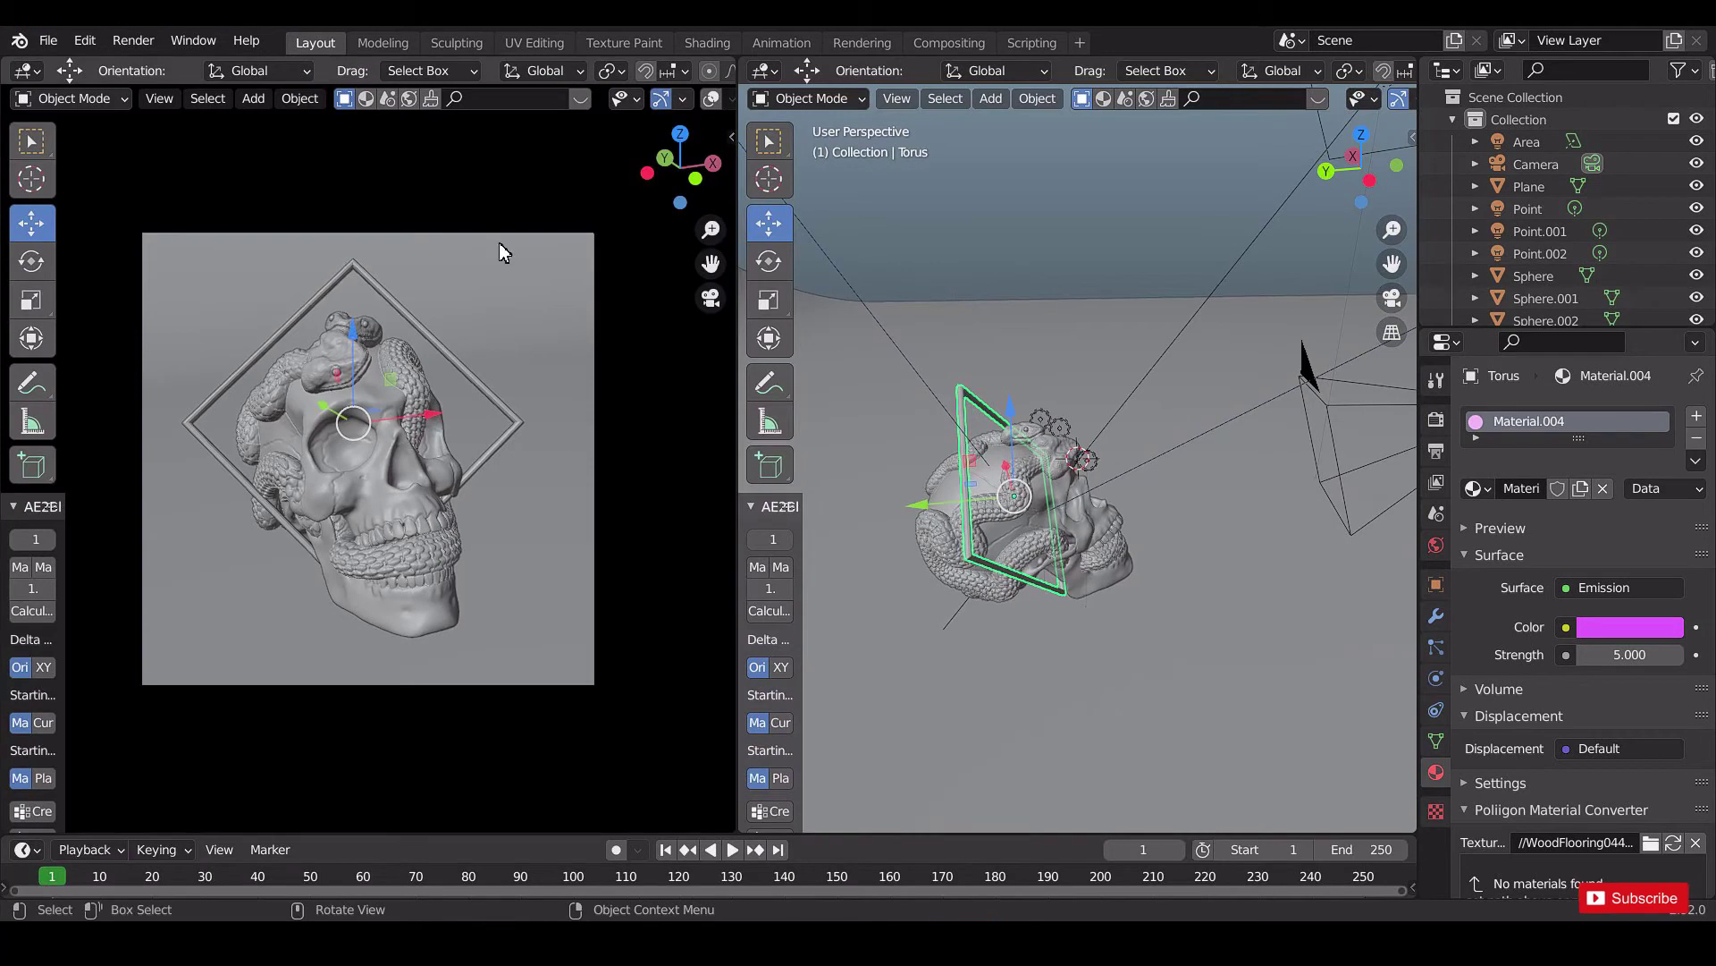
{"action": "left_click", "coordinate": [507, 420]}
{"action": "left_click", "coordinate": [954, 394]}
{"action": "key", "text": "shift+d"}
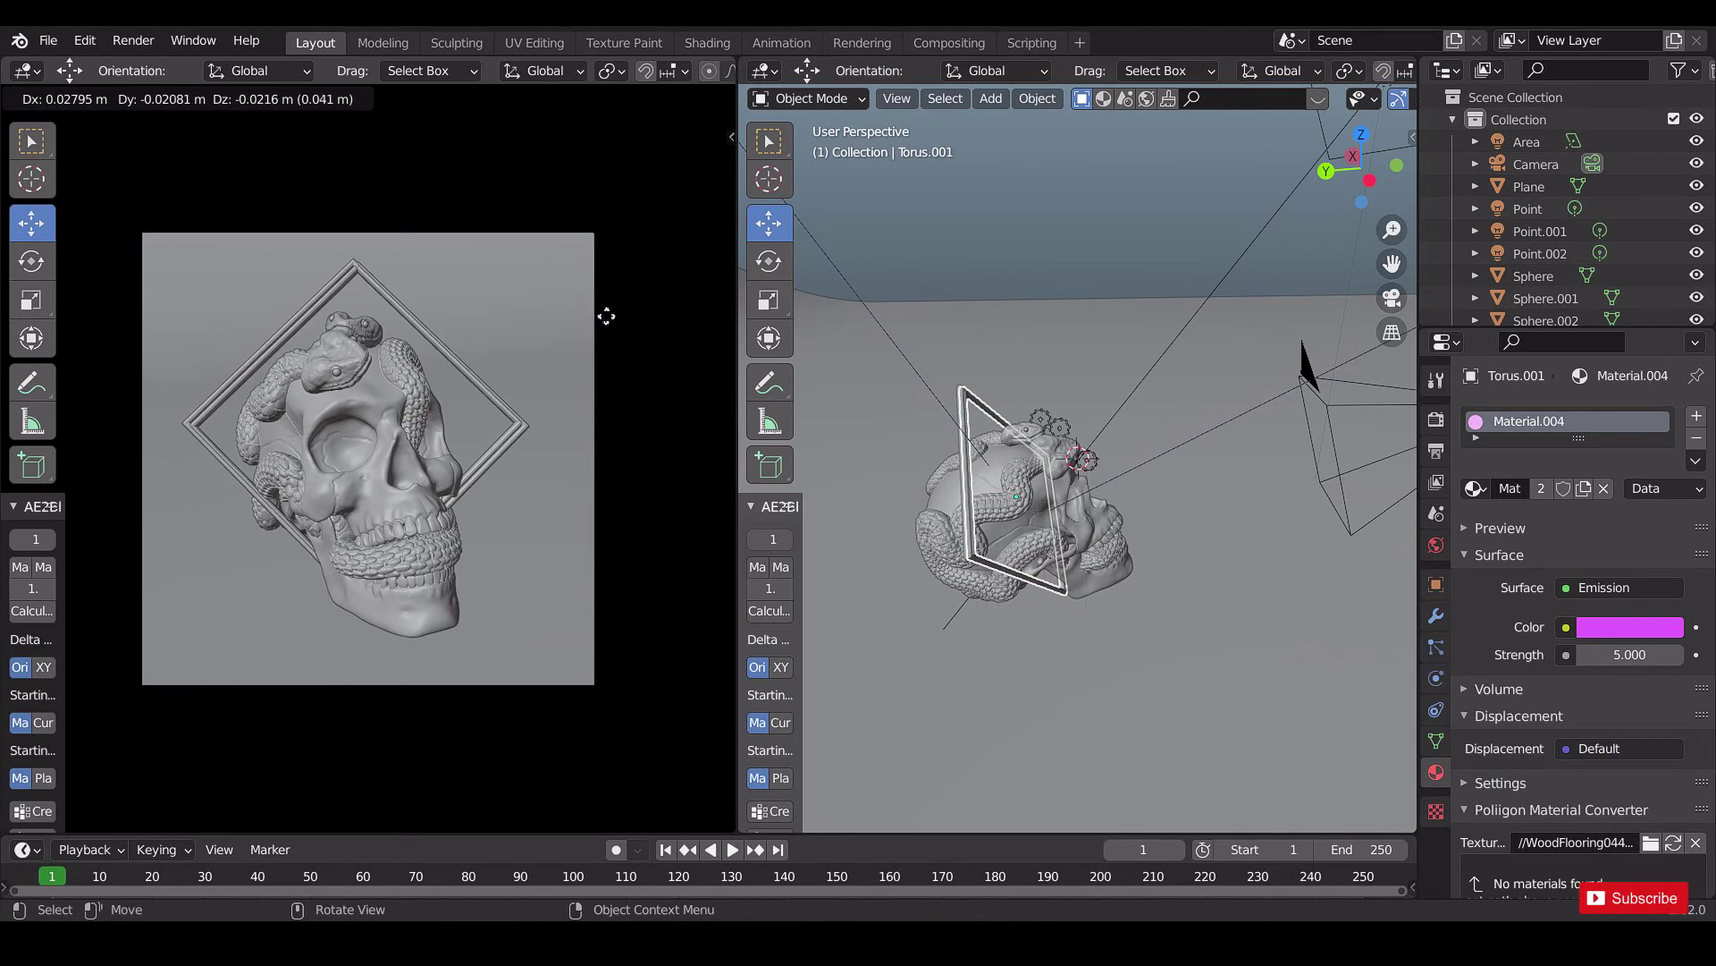
{"action": "right_click", "coordinate": [607, 316]}
{"action": "key", "text": "s"}
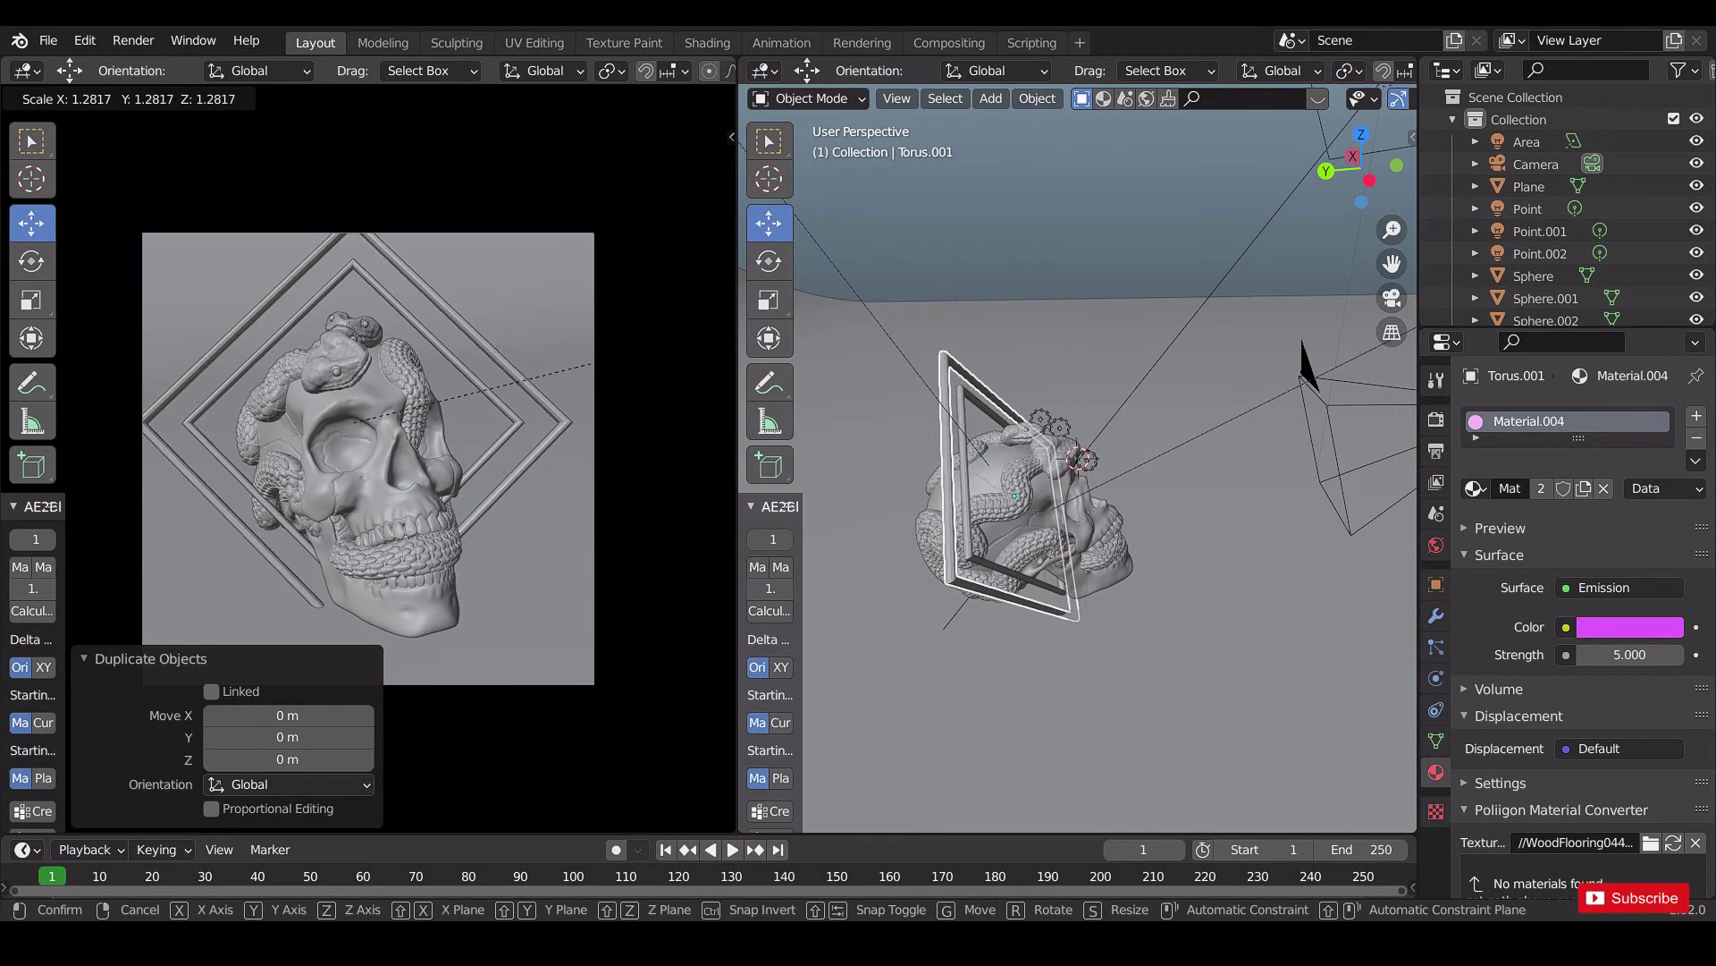
{"action": "left_click", "coordinate": [649, 346]}
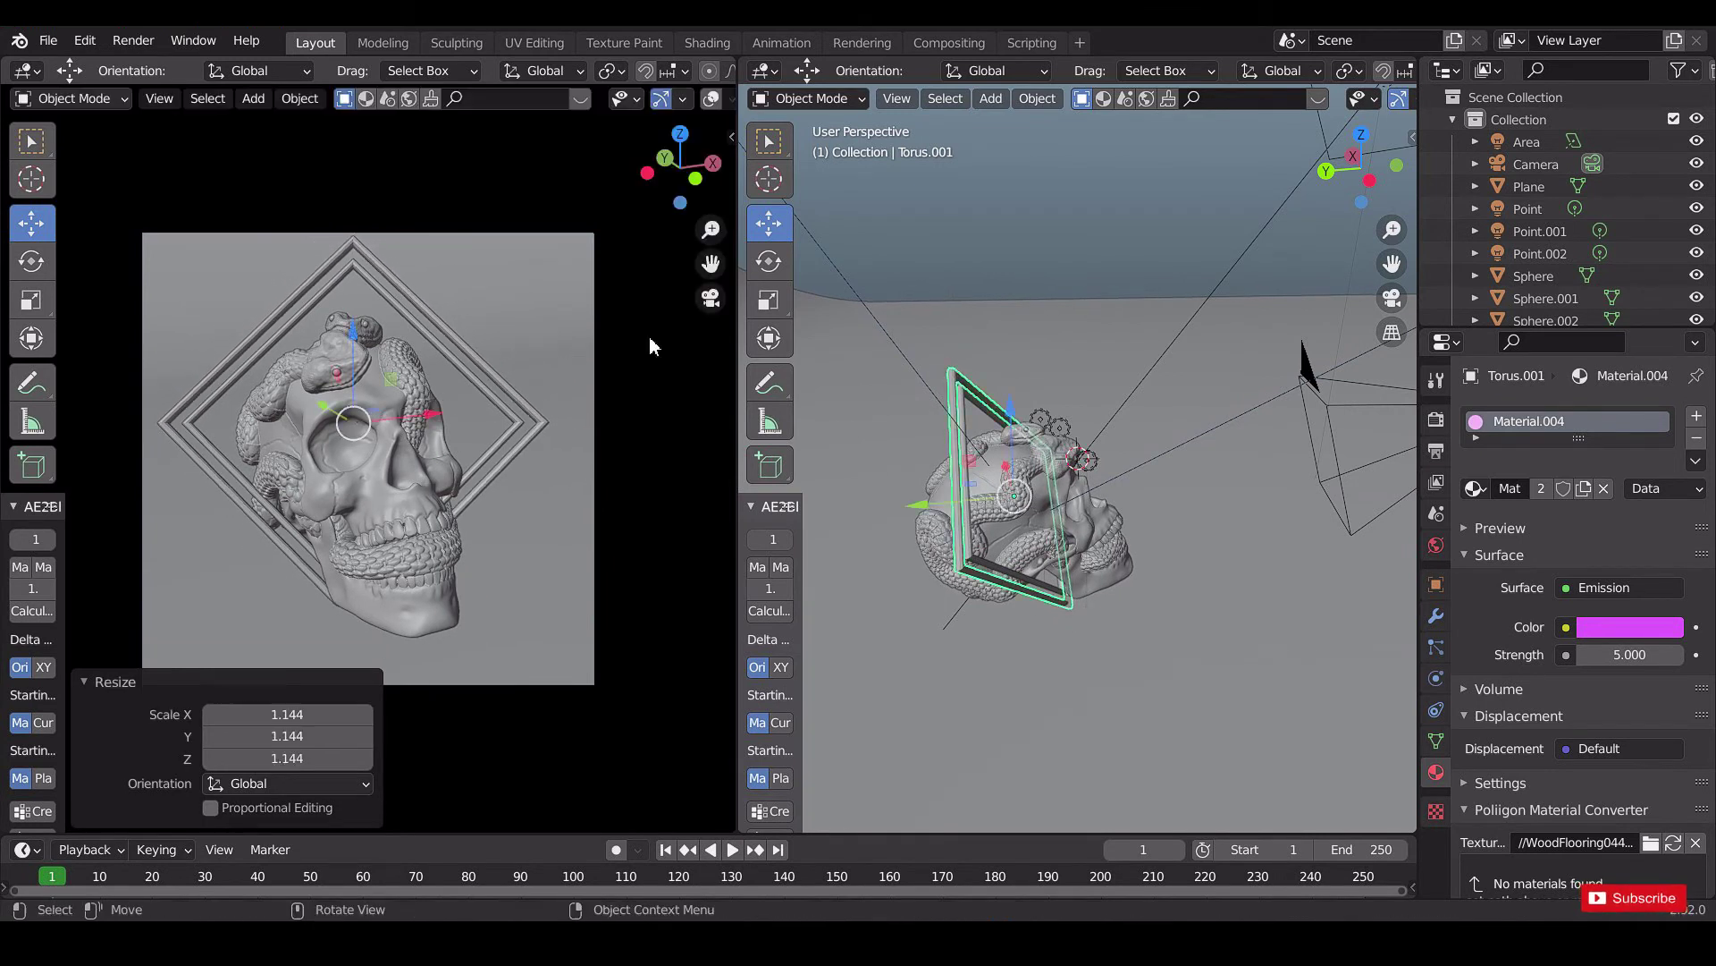
Scale the inner frame up very slightly and save the file.
{"action": "left_click", "coordinate": [978, 396]}
{"action": "key", "text": "s"}
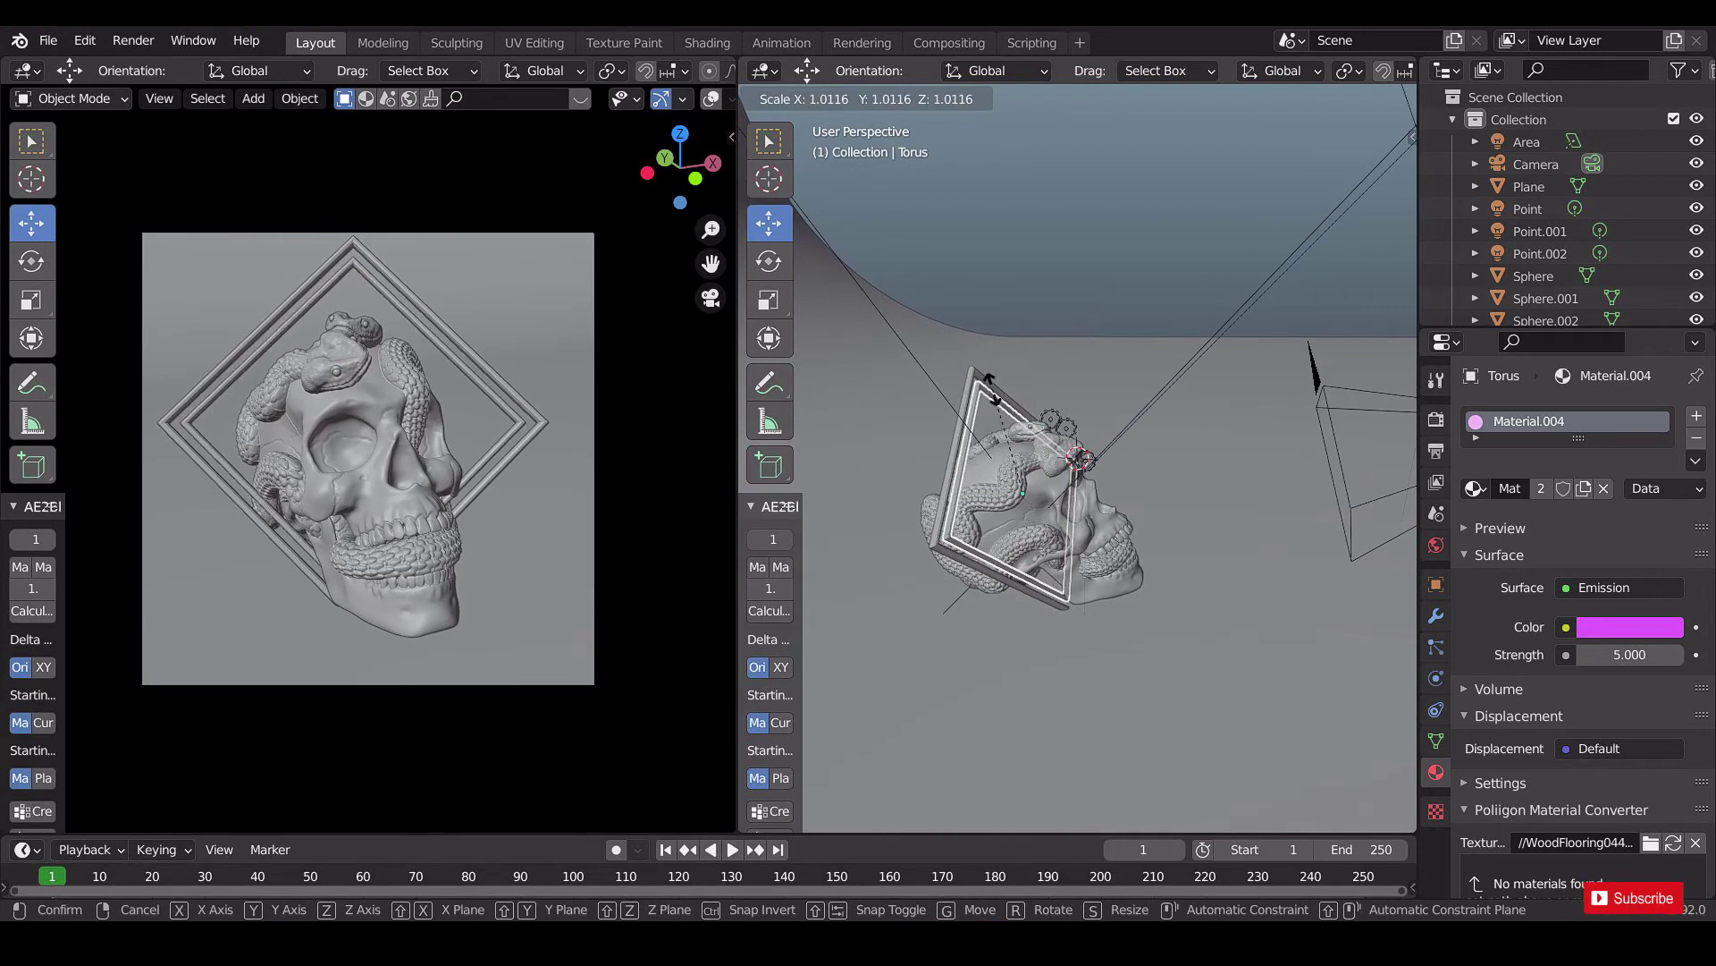
{"action": "left_click", "coordinate": [988, 385]}
{"action": "middle_click_drag", "start_coordinate": [989, 385], "coordinate": [1207, 487]}
{"action": "key", "text": "ctrl+s"}
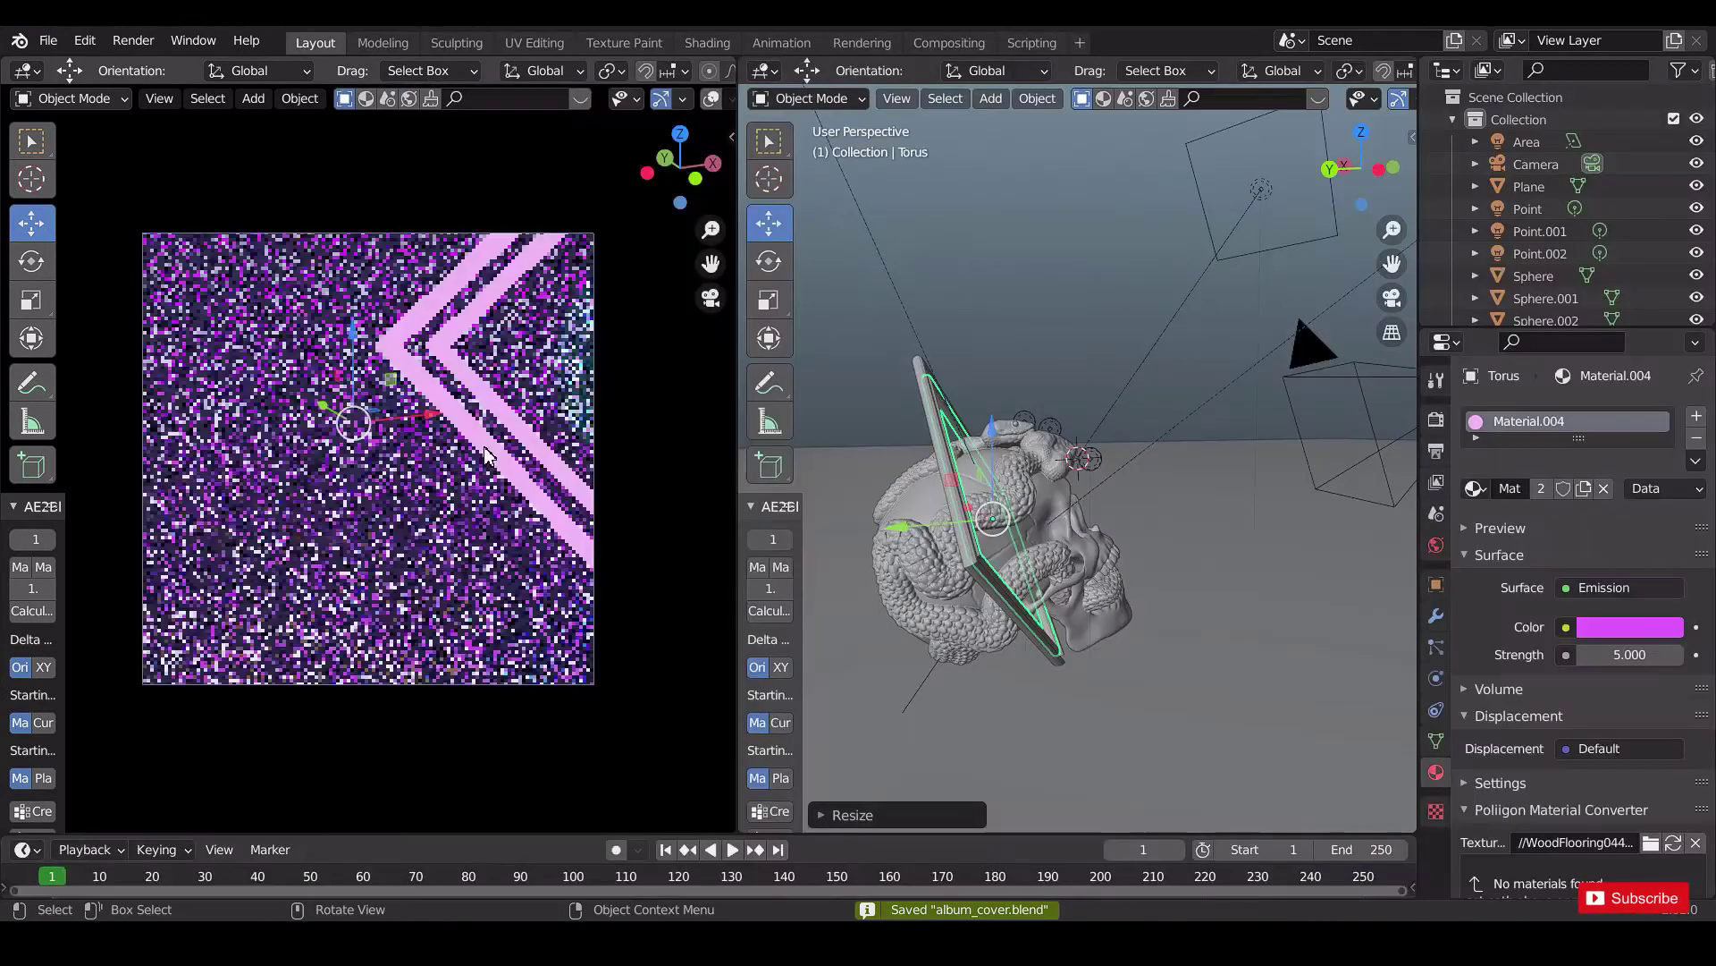
{"action": "scroll", "coordinate": [1375, 410], "scroll_direction": "down", "scroll_amount": 3}
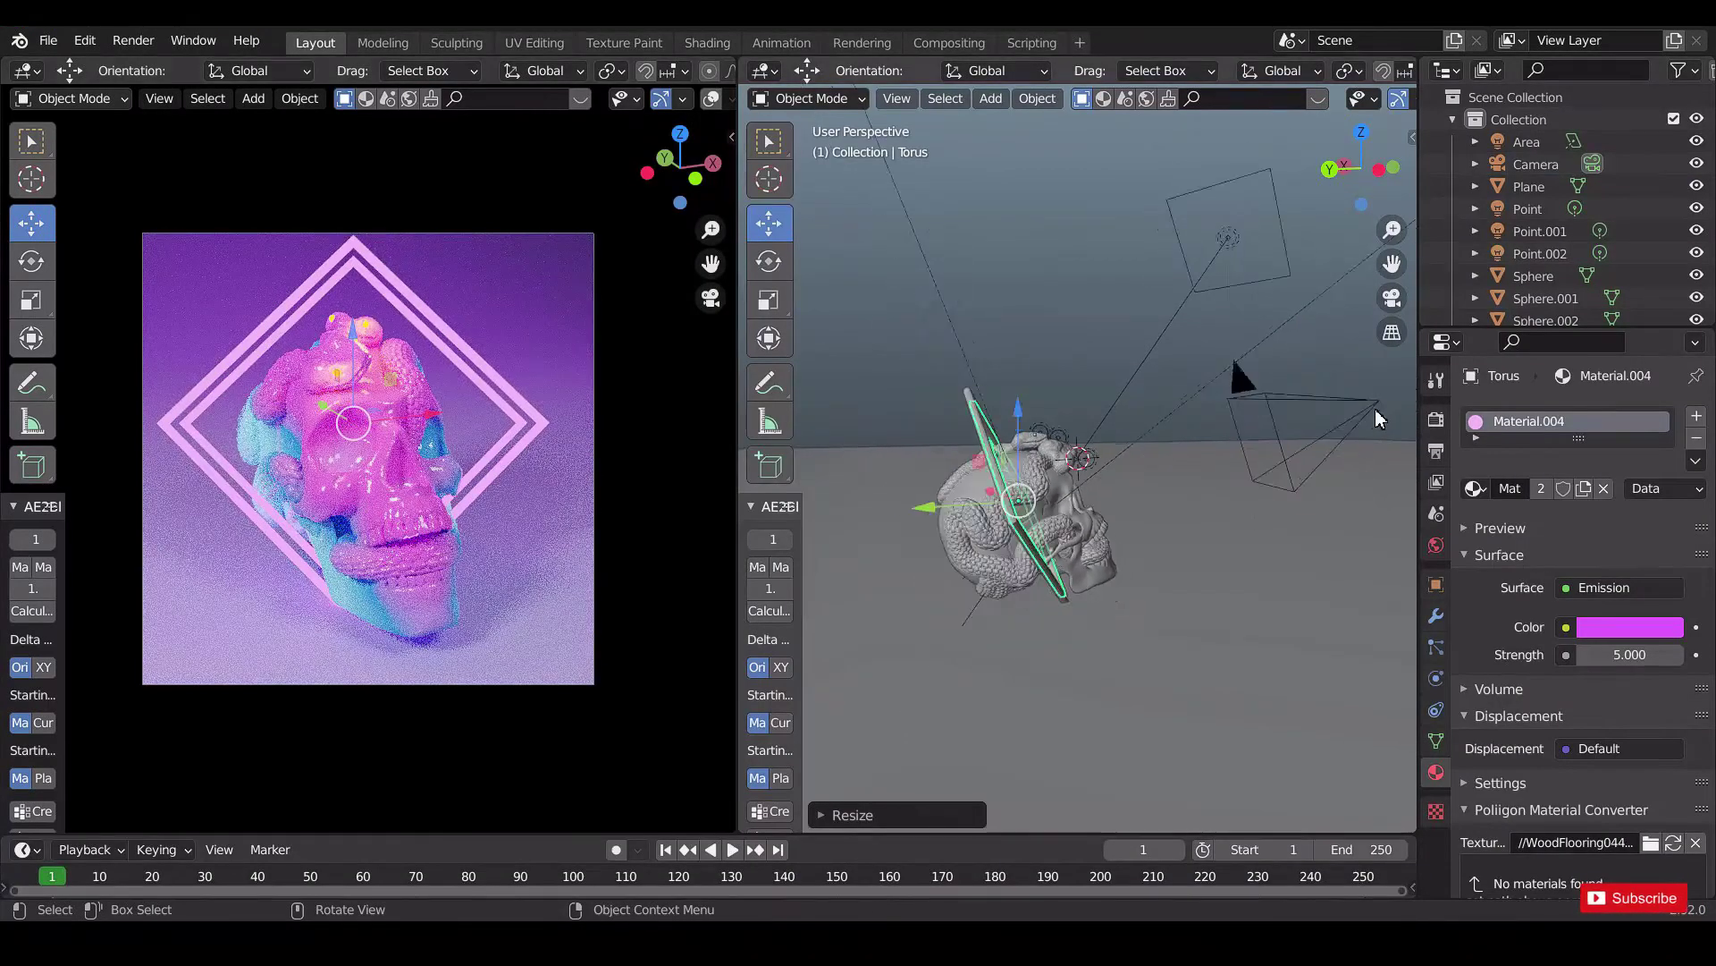
Move the camera to shift the framing of the skull and the two diamond frames.
{"action": "left_click", "coordinate": [1373, 409]}
{"action": "middle_click_drag", "start_coordinate": [1207, 439], "coordinate": [1171, 522]}
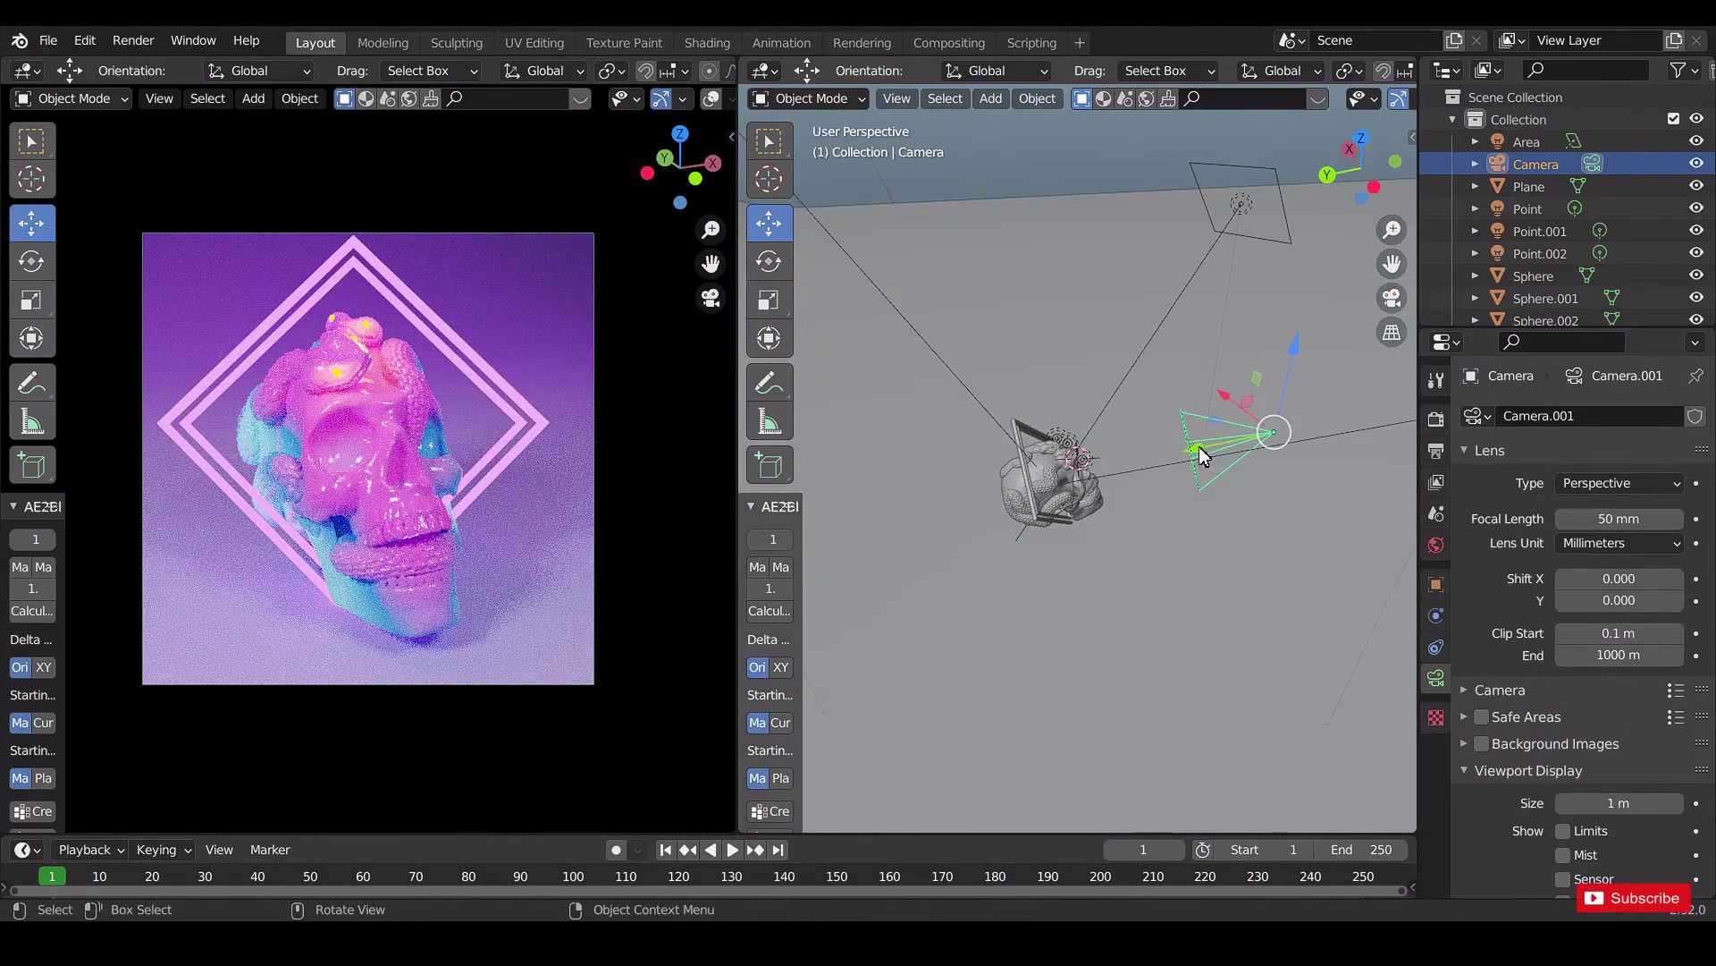
{"action": "key", "text": "g"}
{"action": "left_click", "coordinate": [1238, 460]}
{"action": "middle_click_drag", "start_coordinate": [1238, 460], "coordinate": [1234, 621]}
{"action": "left_click_drag", "start_coordinate": [1249, 639], "coordinate": [1230, 644]}
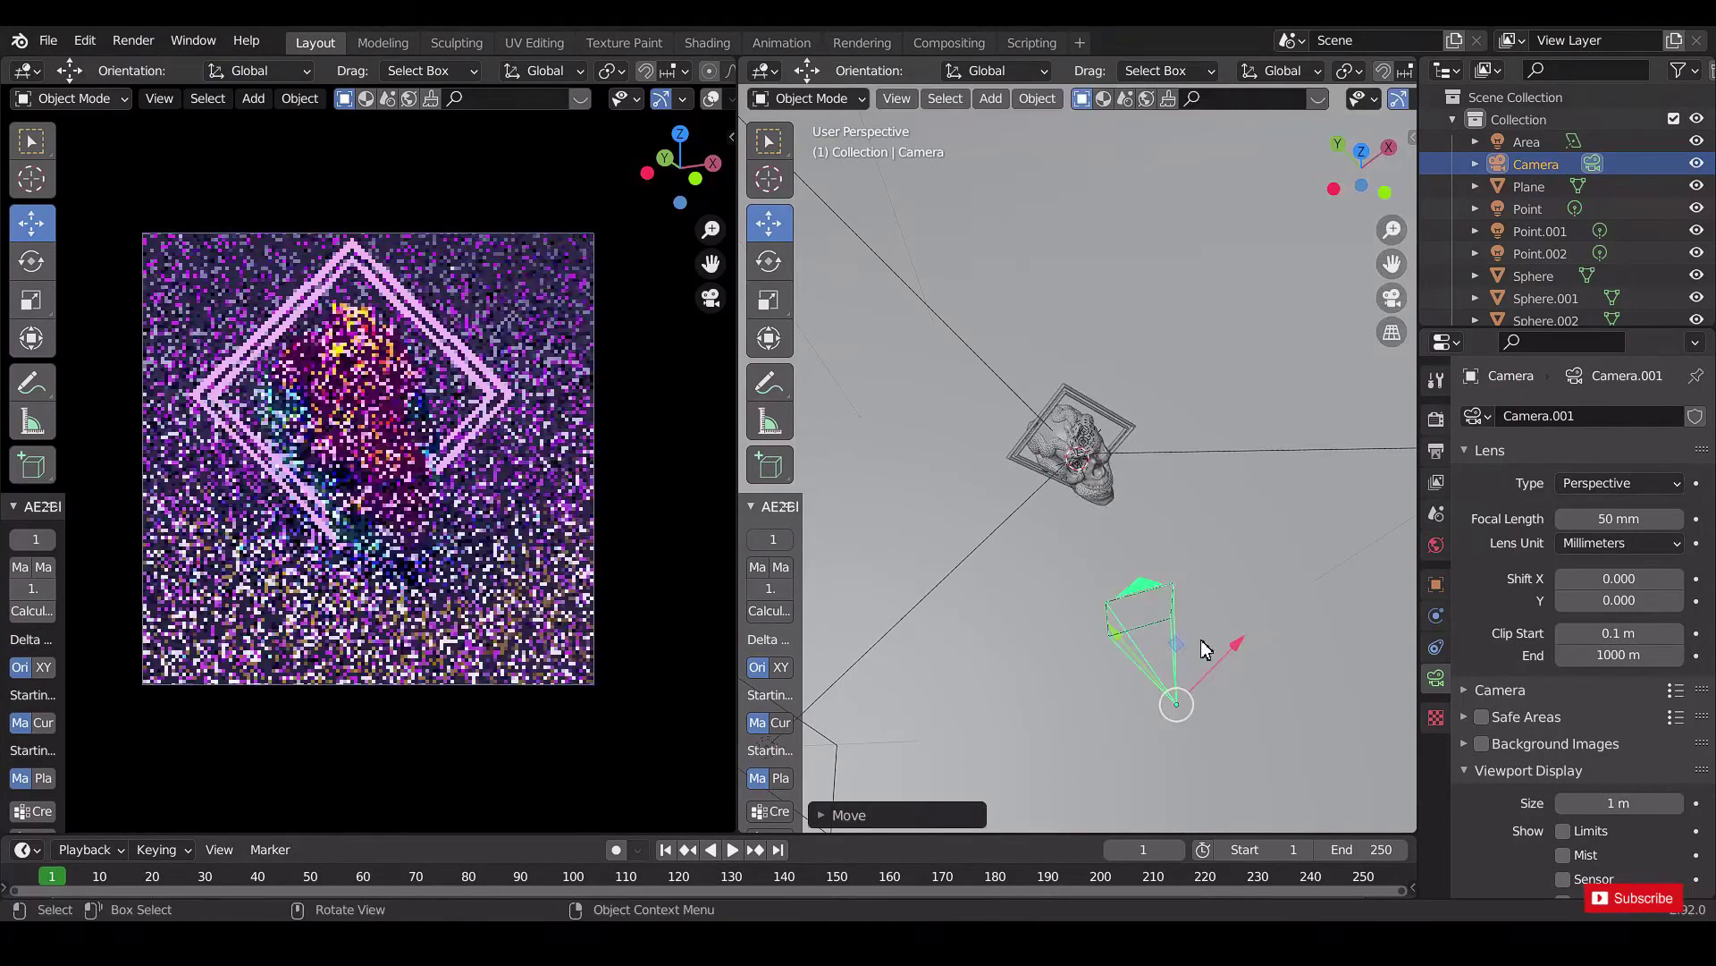
With the camera locked to the view, move it in closer around the skull and the double frame.
{"action": "key", "text": "n"}
{"action": "middle_click_drag", "start_coordinate": [381, 392], "coordinate": [407, 367]}
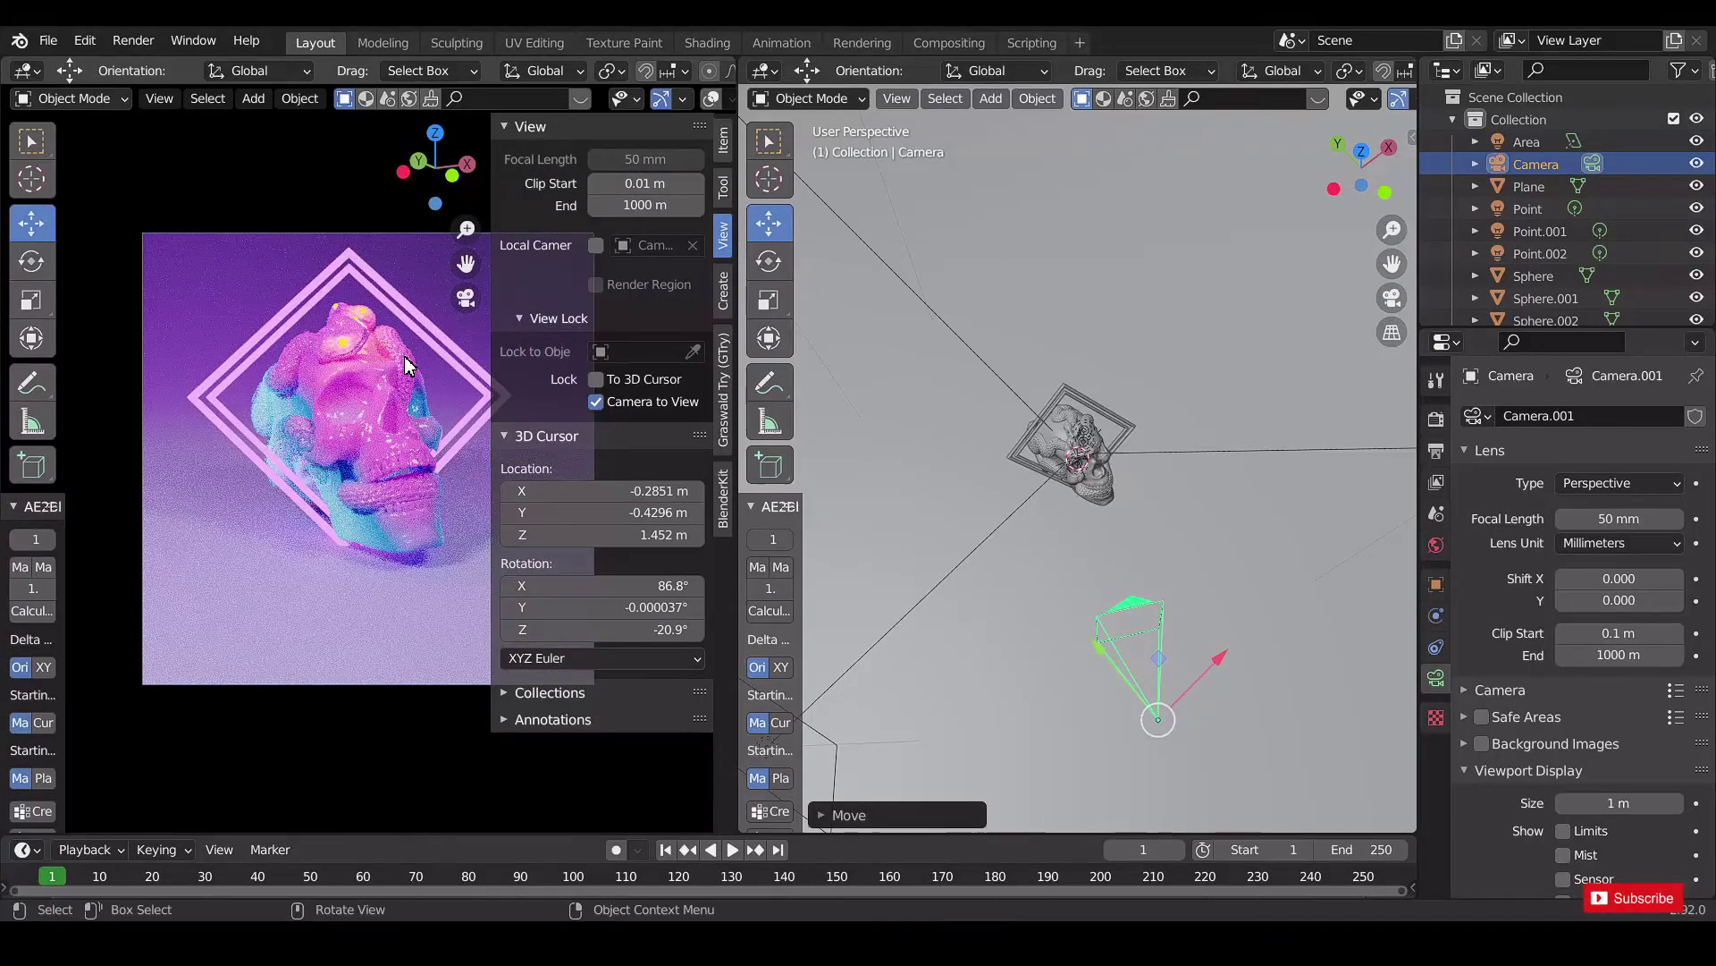
{"action": "key", "text": "n"}
{"action": "scroll", "coordinate": [438, 394], "scroll_direction": "up", "scroll_amount": 2}
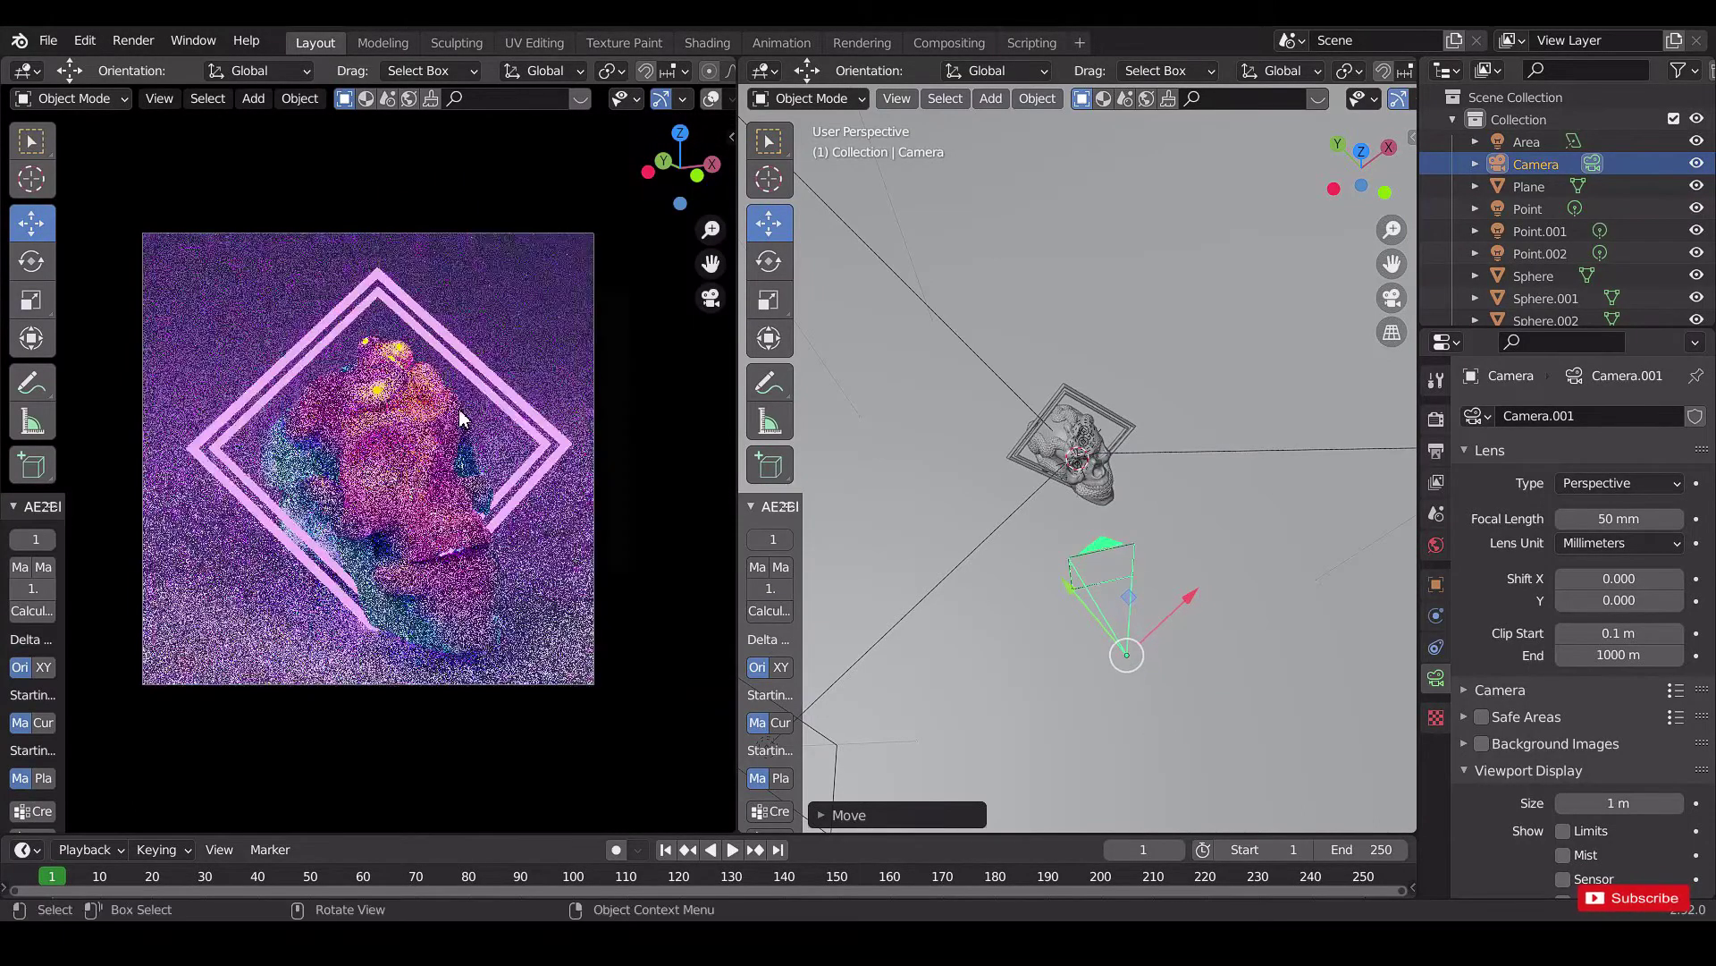
Set the emission strength of the frame material to 10 and save the file.
{"action": "left_click", "coordinate": [411, 328]}
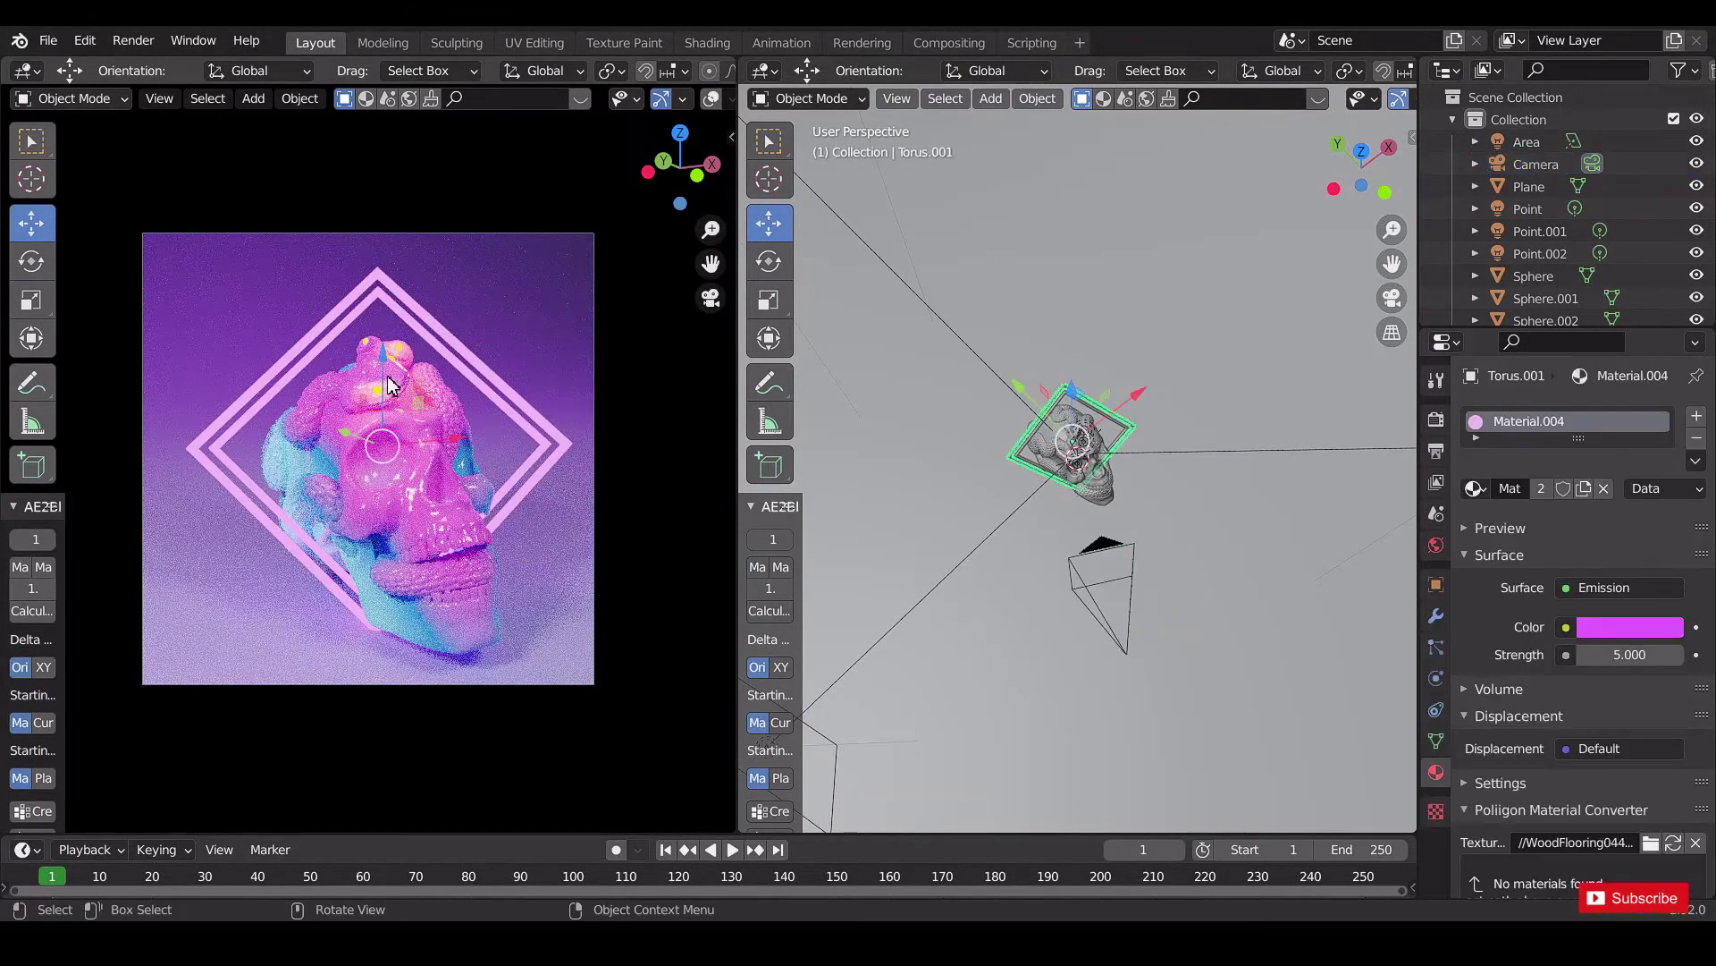
{"action": "key", "text": "ctrl+z"}
{"action": "key", "text": "ctrl+z"}
{"action": "key", "text": "ctrl+s"}
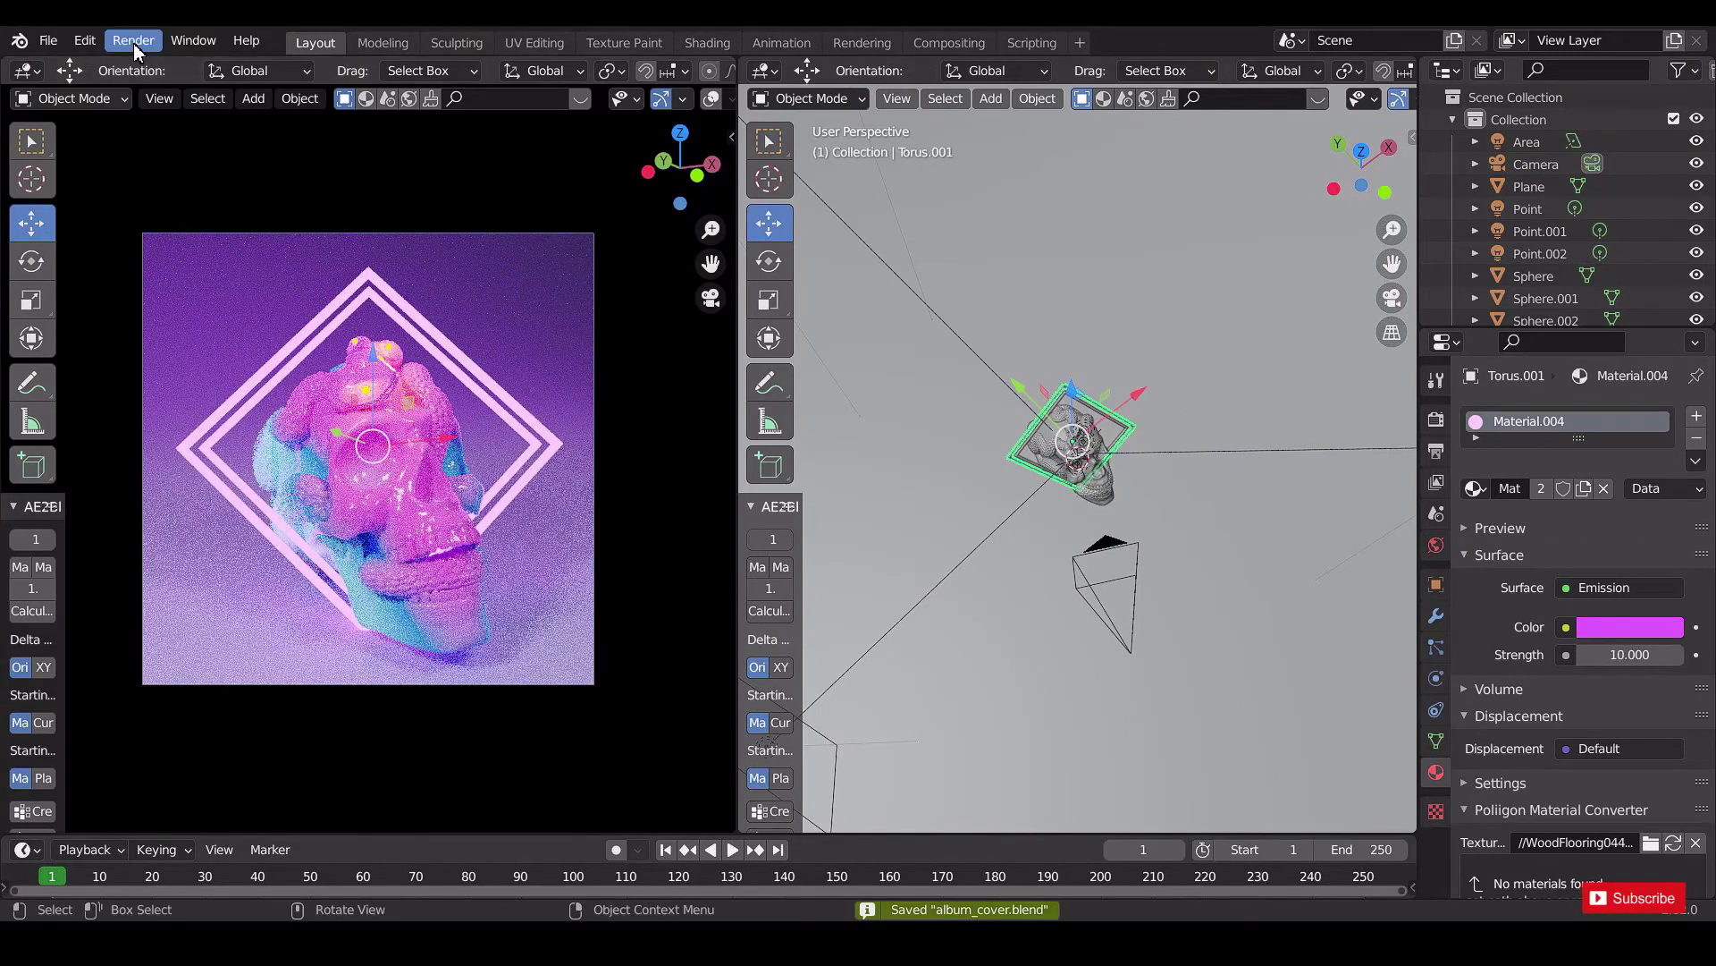
Render the image and examine the skull's surface up close.
{"action": "left_click", "coordinate": [134, 43]}
{"action": "left_click", "coordinate": [180, 69]}
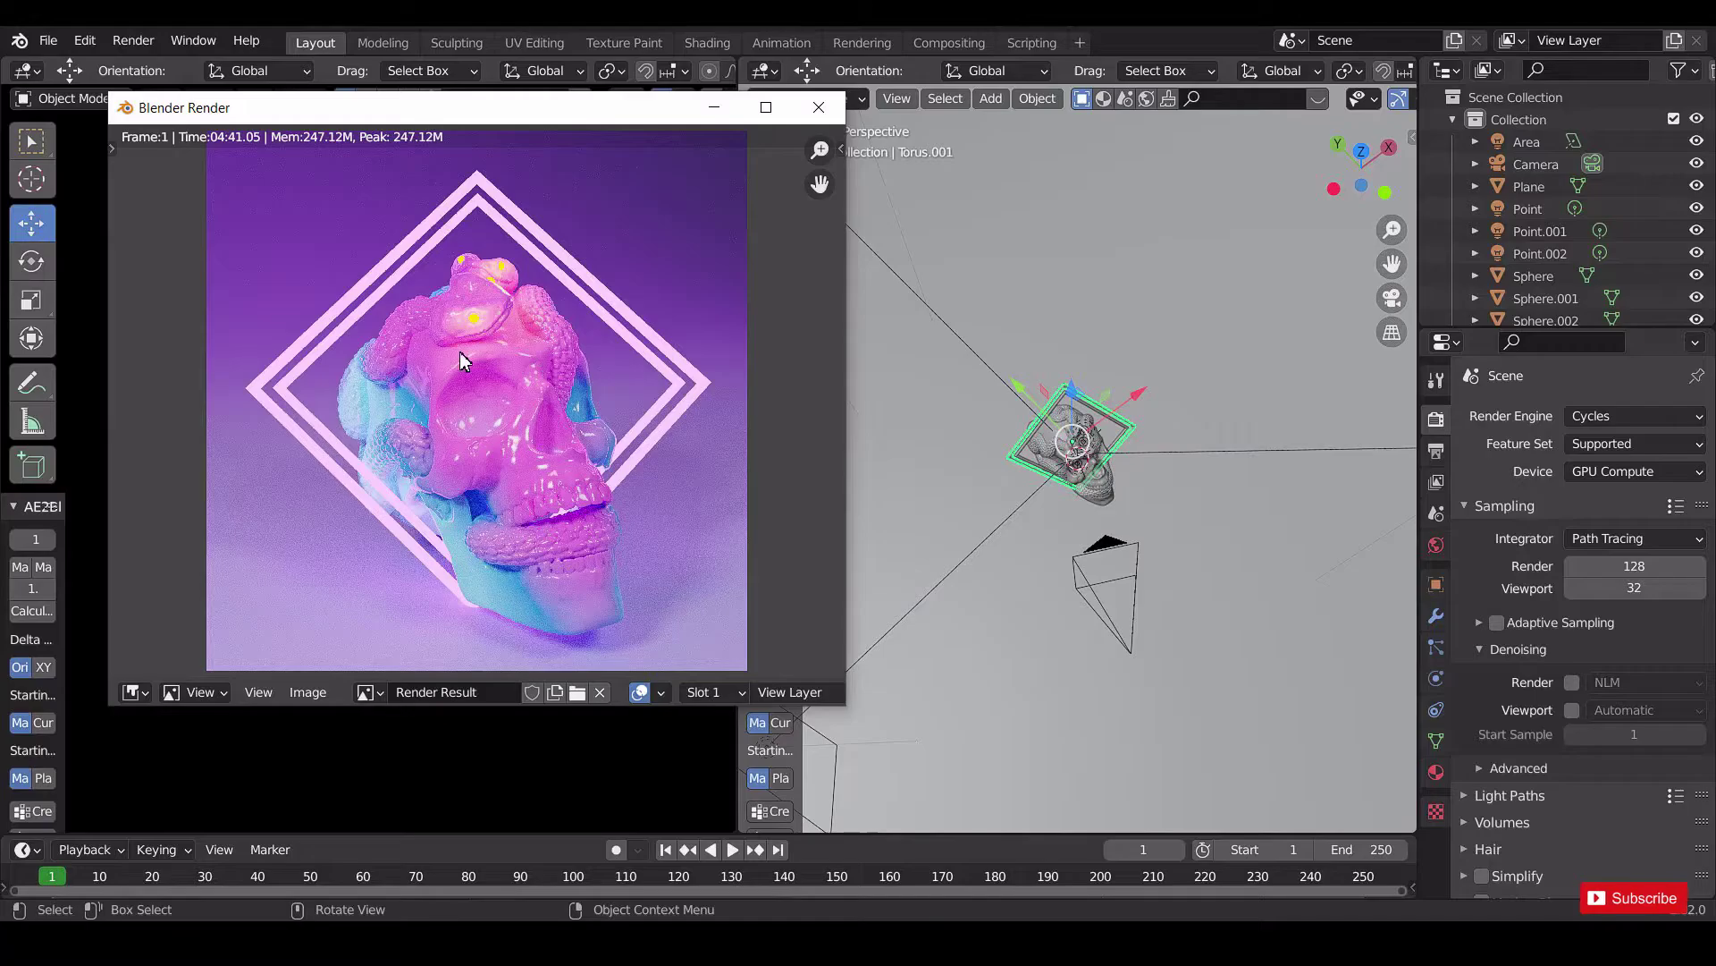
{"action": "scroll", "coordinate": [456, 451], "scroll_direction": "up", "scroll_amount": 4}
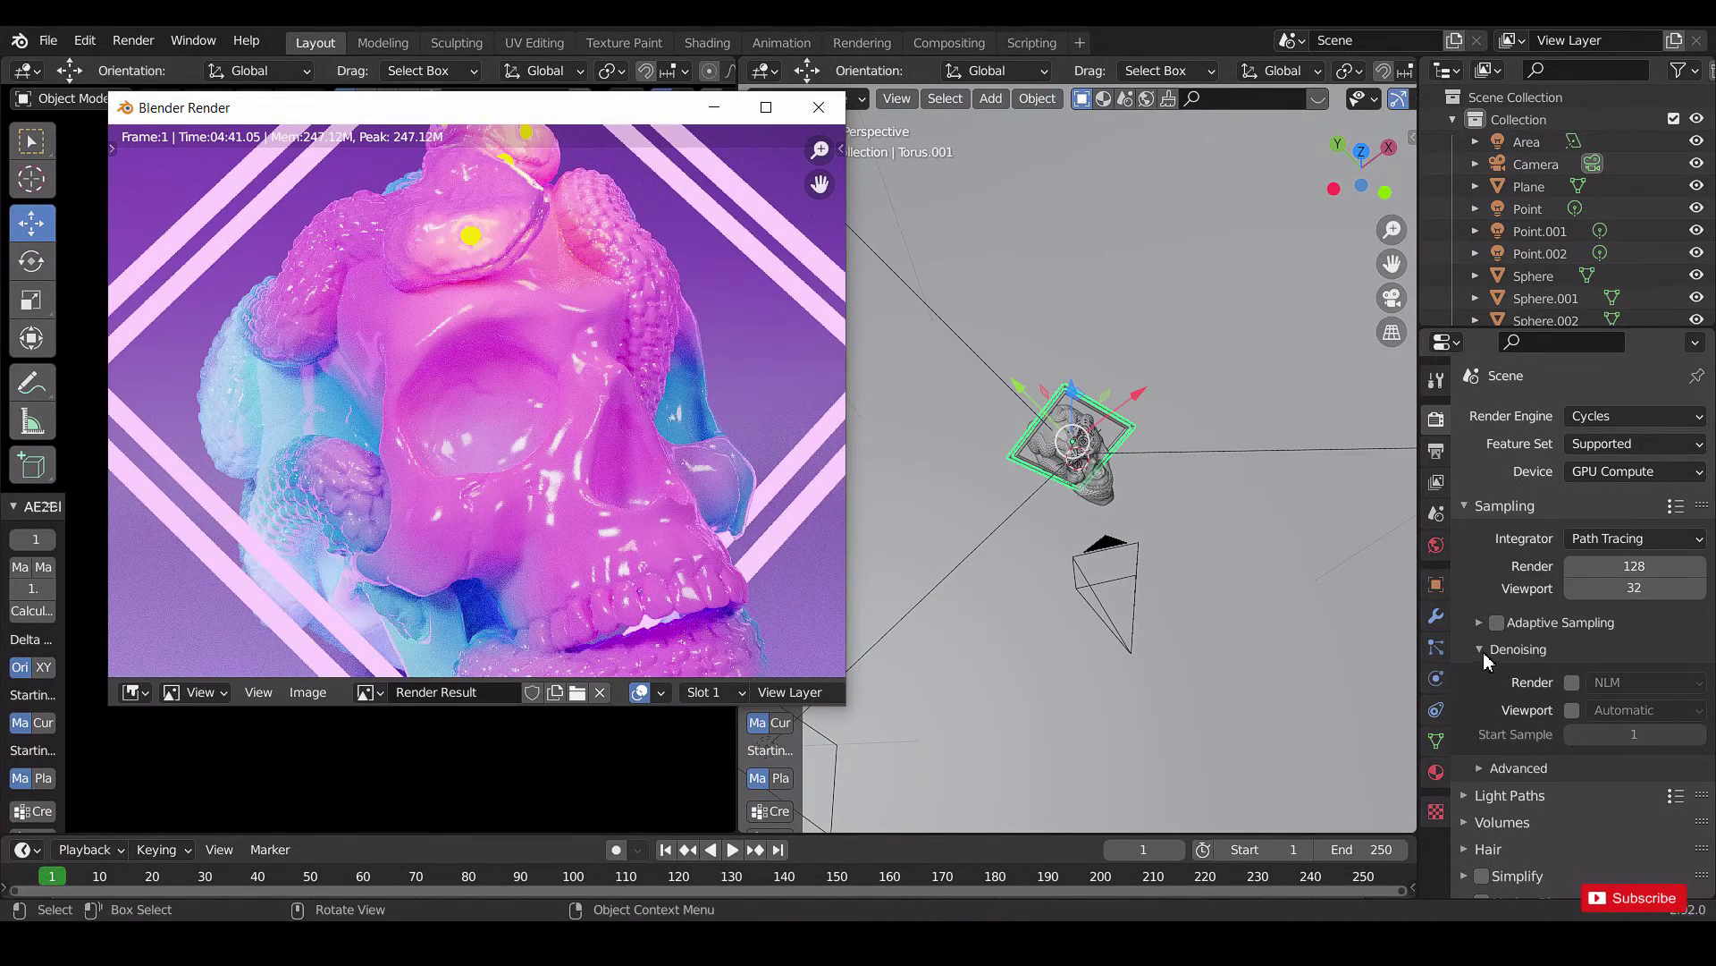
Enable render denoising with the NLM denoiser.
{"action": "left_click", "coordinate": [1572, 683]}
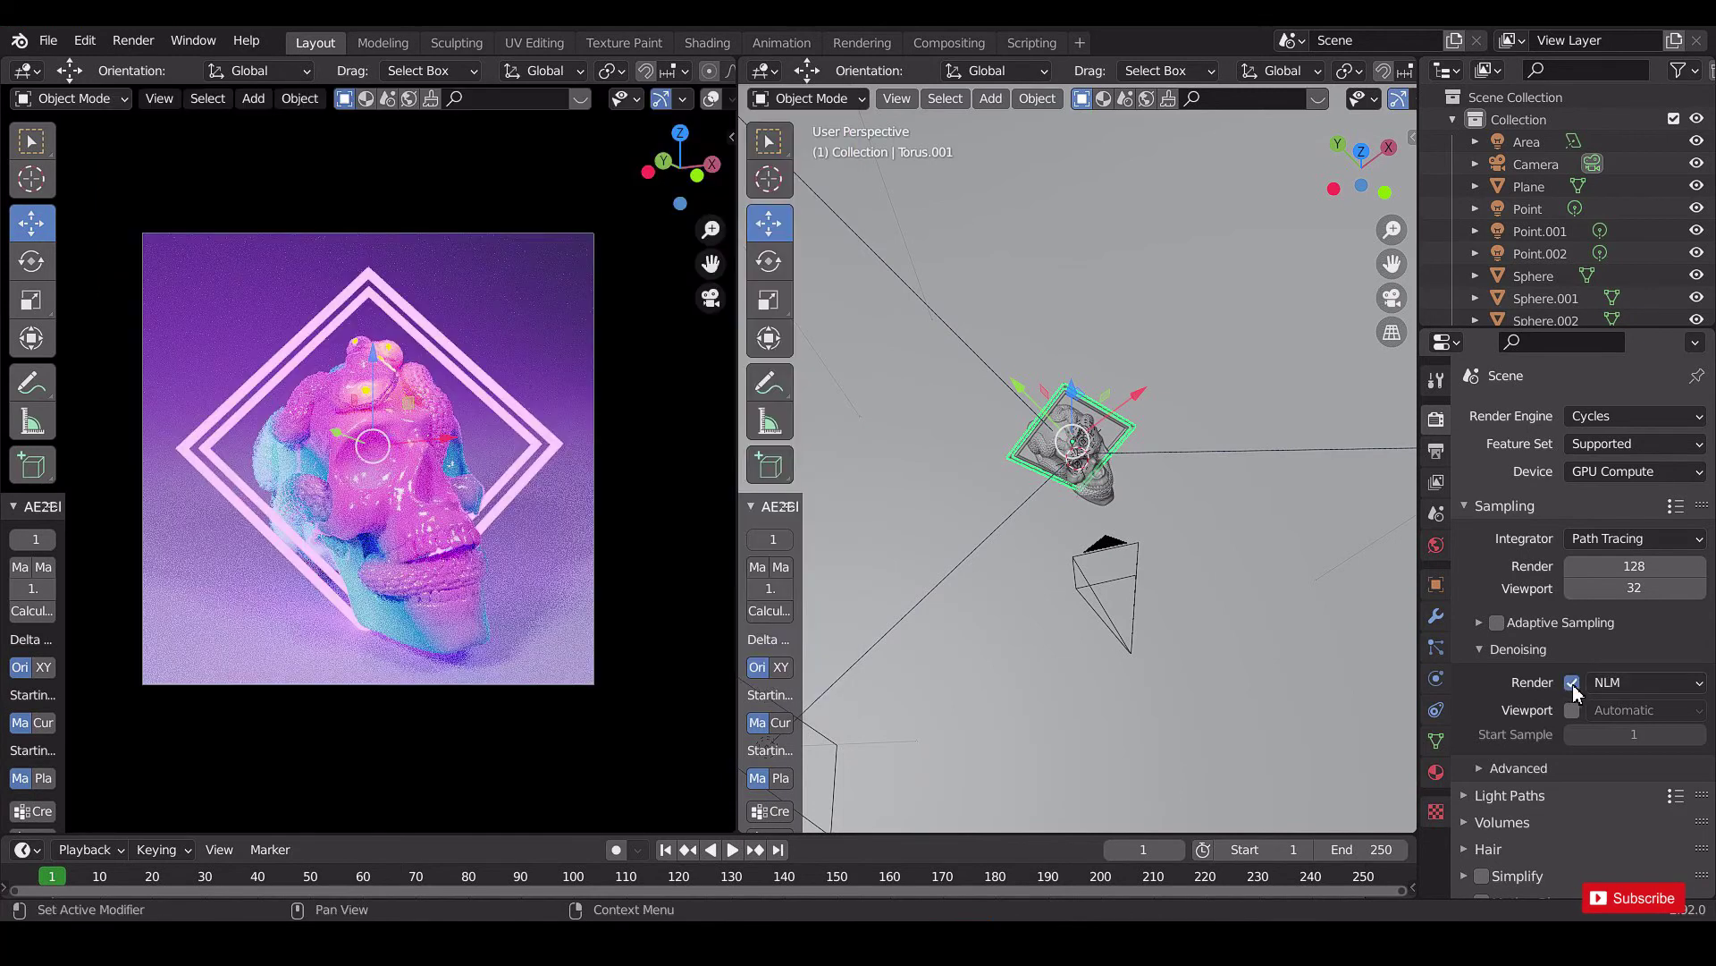
{"action": "left_click", "coordinate": [1619, 684]}
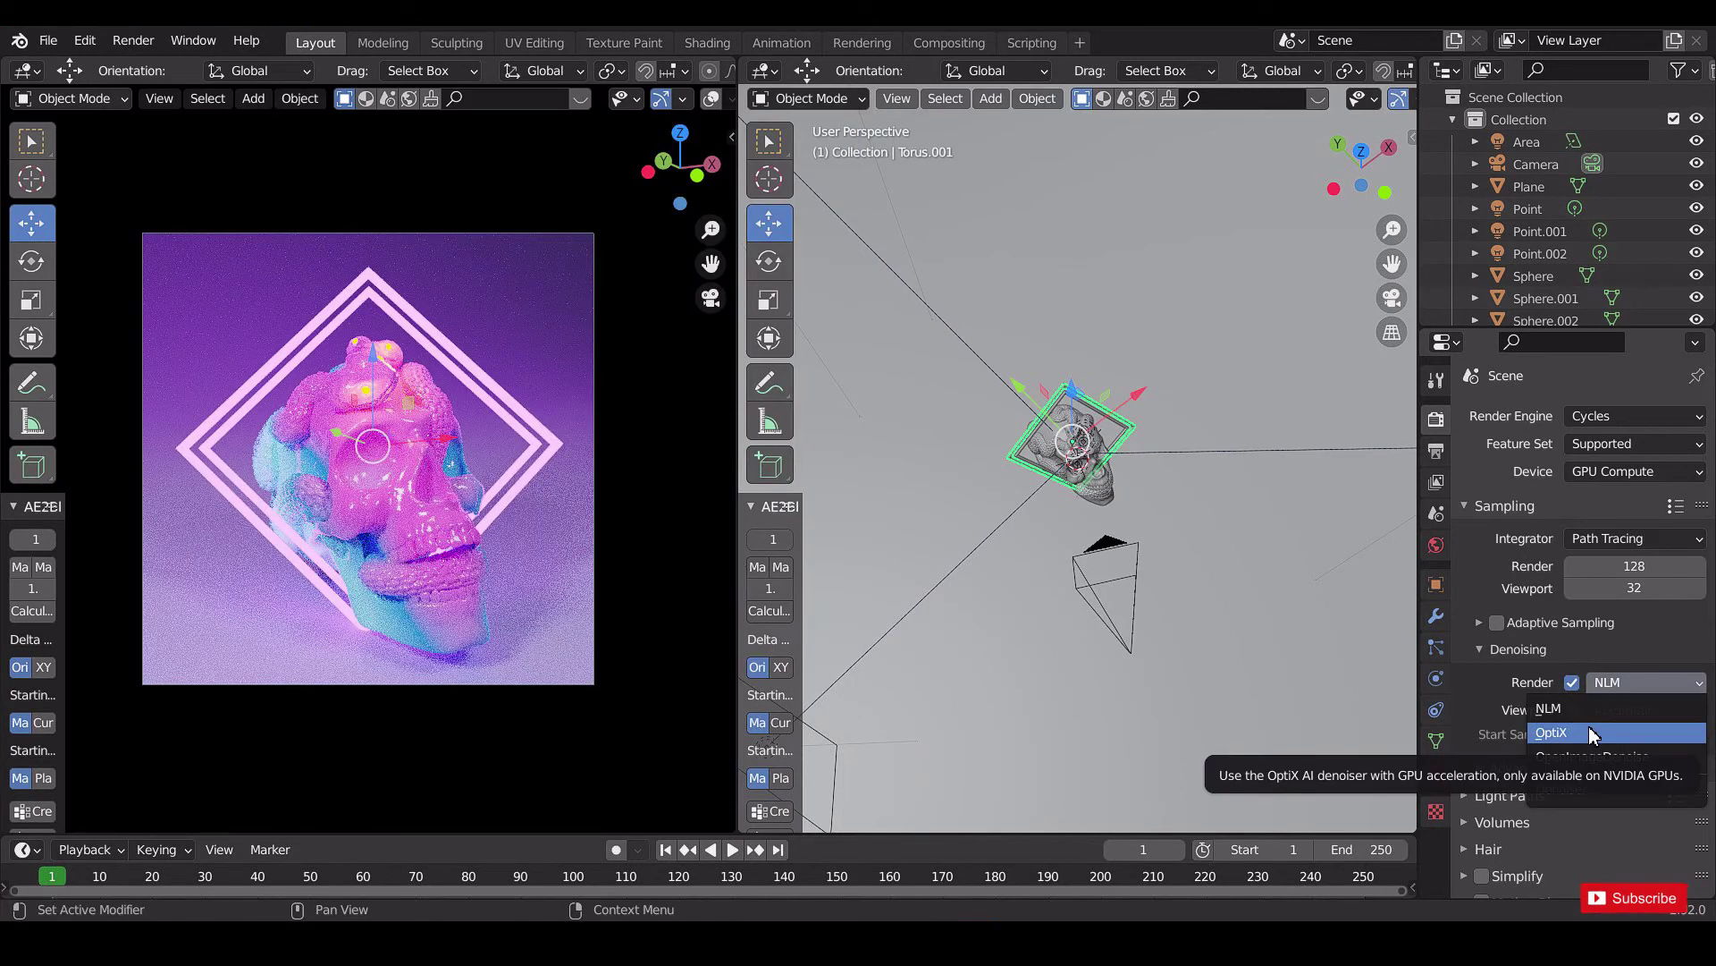
{"action": "left_click", "coordinate": [1590, 706]}
Choose Slot 2 for the render result and render the denoised image into it.
{"action": "left_click", "coordinate": [133, 40]}
{"action": "left_click", "coordinate": [161, 150]}
{"action": "left_click", "coordinate": [738, 697]}
{"action": "left_click", "coordinate": [702, 644]}
{"action": "left_click", "coordinate": [134, 40]}
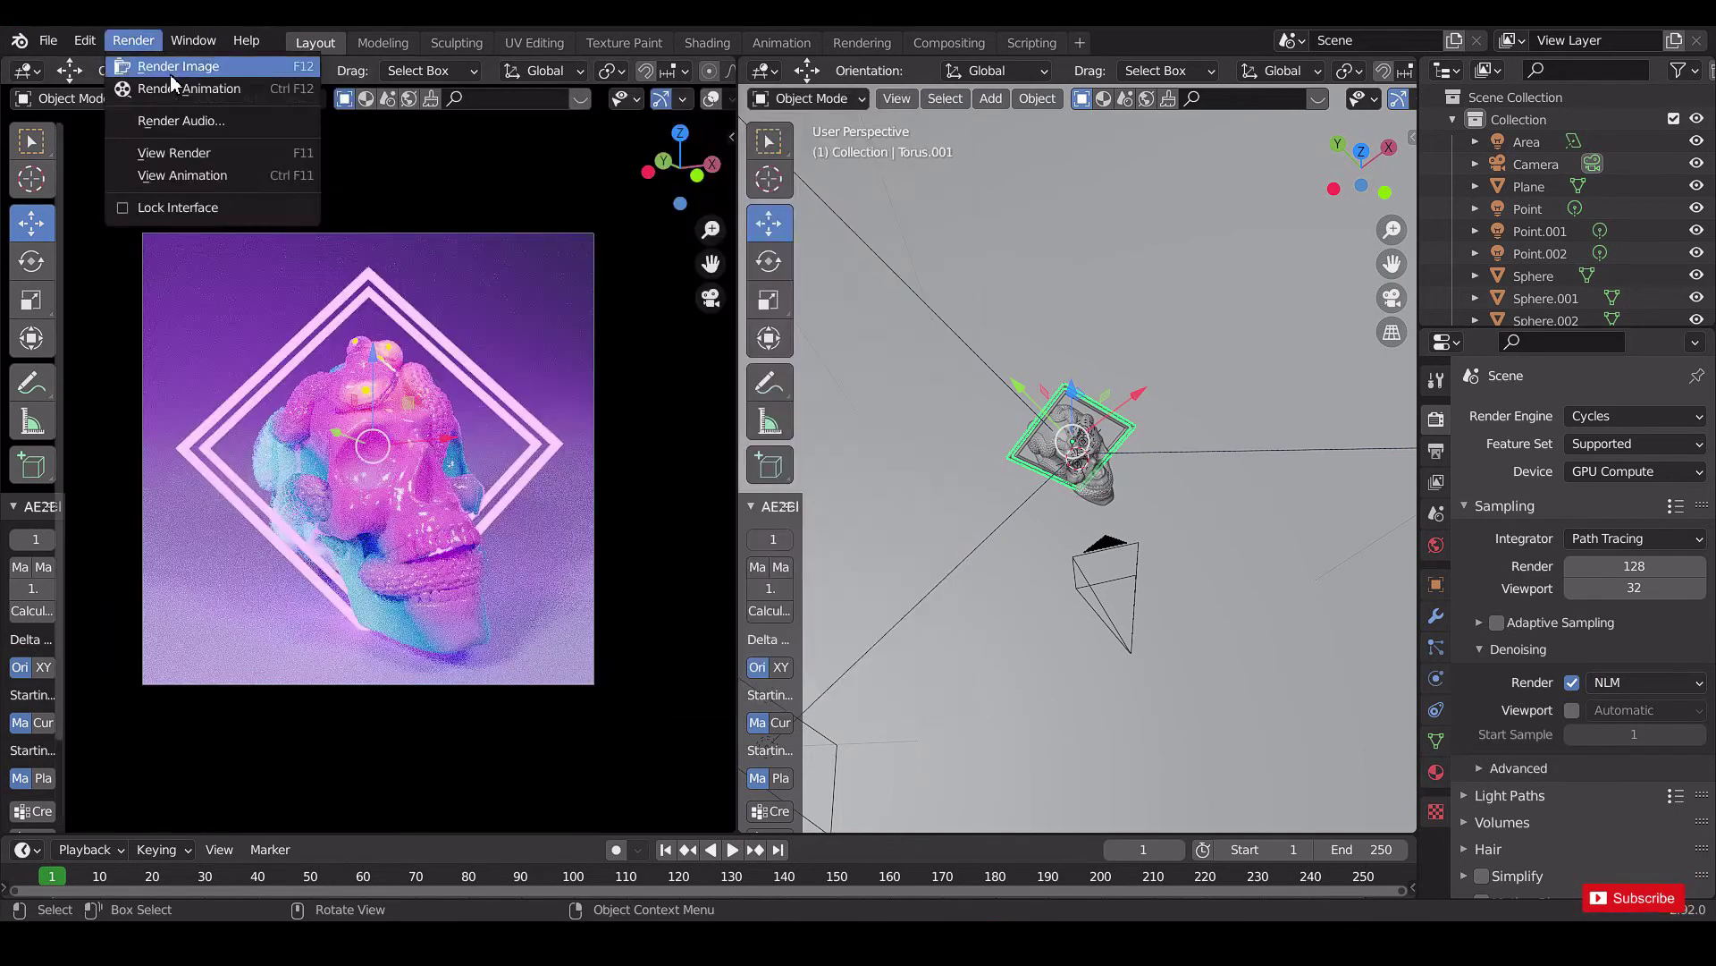
{"action": "left_click", "coordinate": [168, 71]}
{"action": "left_click_drag", "start_coordinate": [698, 120], "coordinate": [502, 97]}
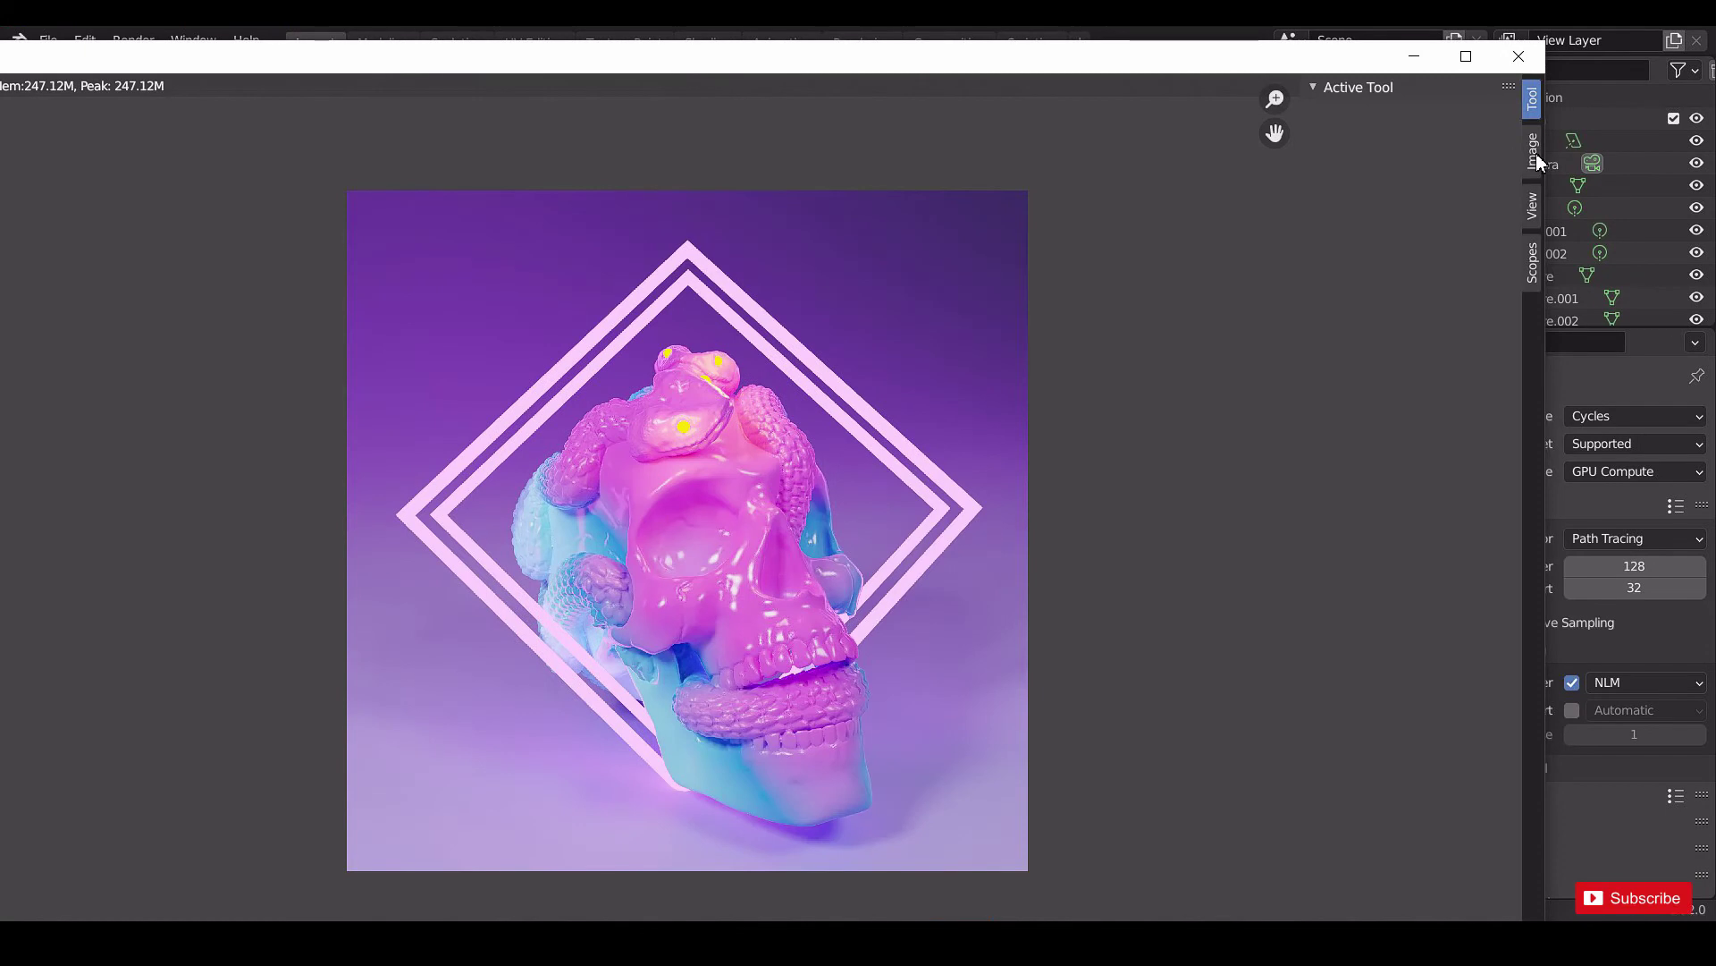
Compare the renders in Slot 1 and Slot 2 up close, ending on Slot 2.
{"action": "left_click", "coordinate": [1533, 154]}
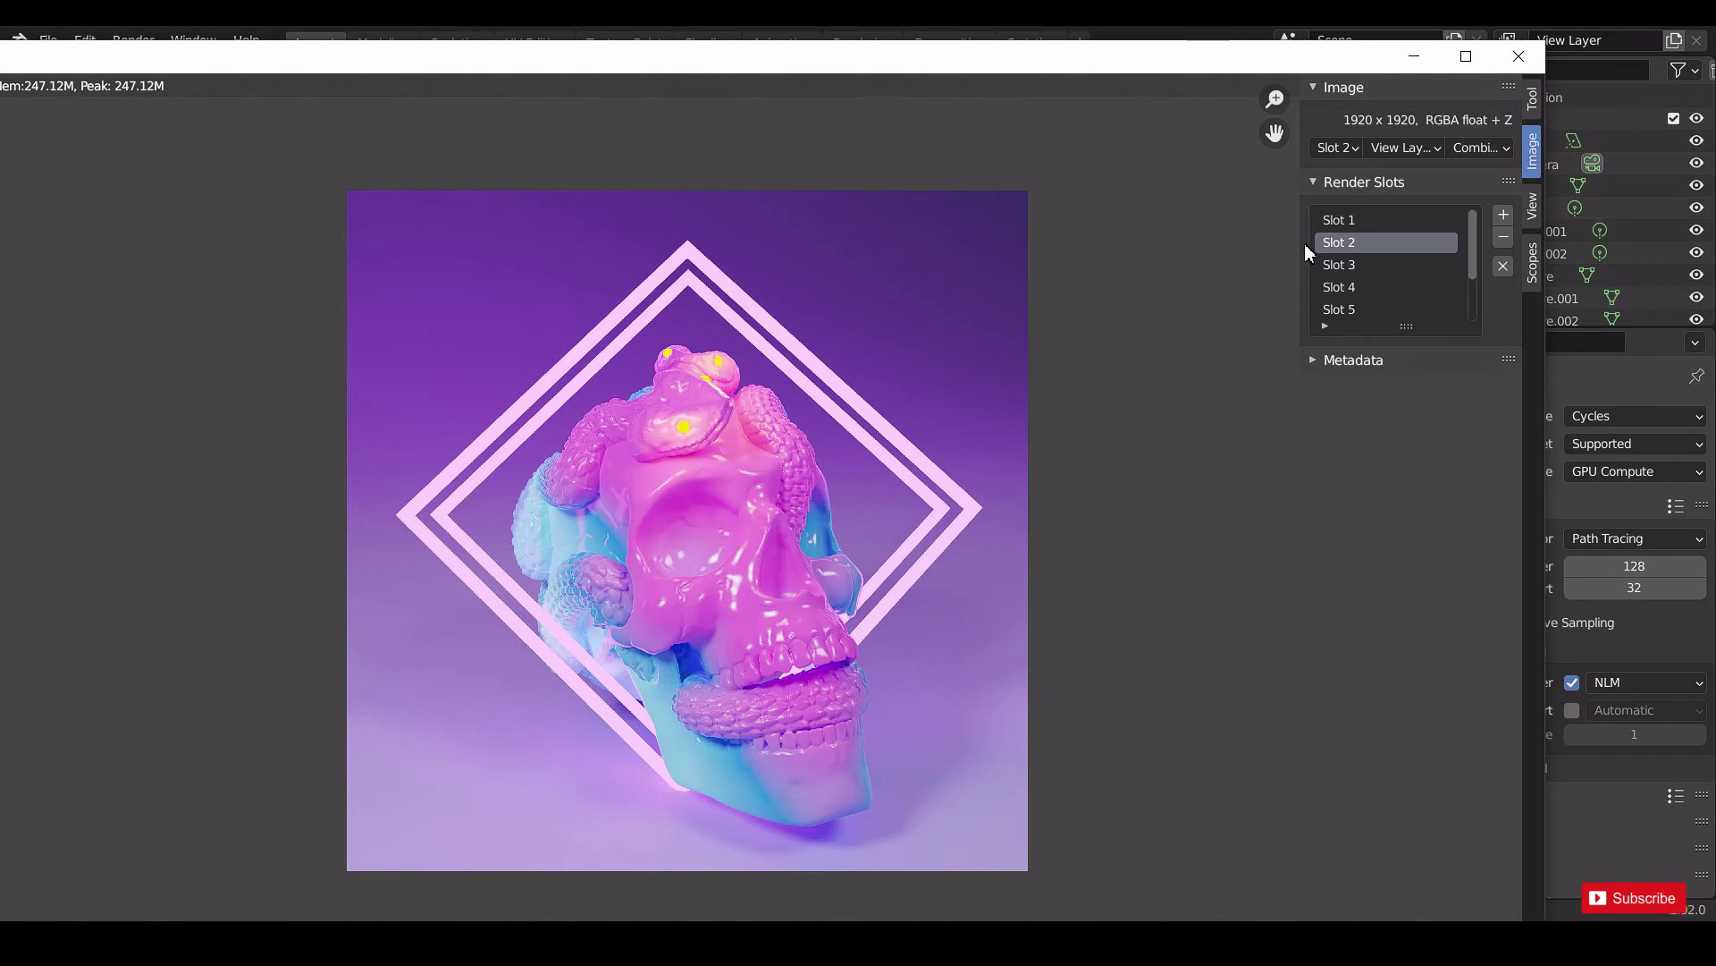
{"action": "scroll", "coordinate": [697, 486], "scroll_direction": "up", "scroll_amount": 3}
{"action": "scroll", "coordinate": [700, 486], "scroll_direction": "down", "scroll_amount": 1}
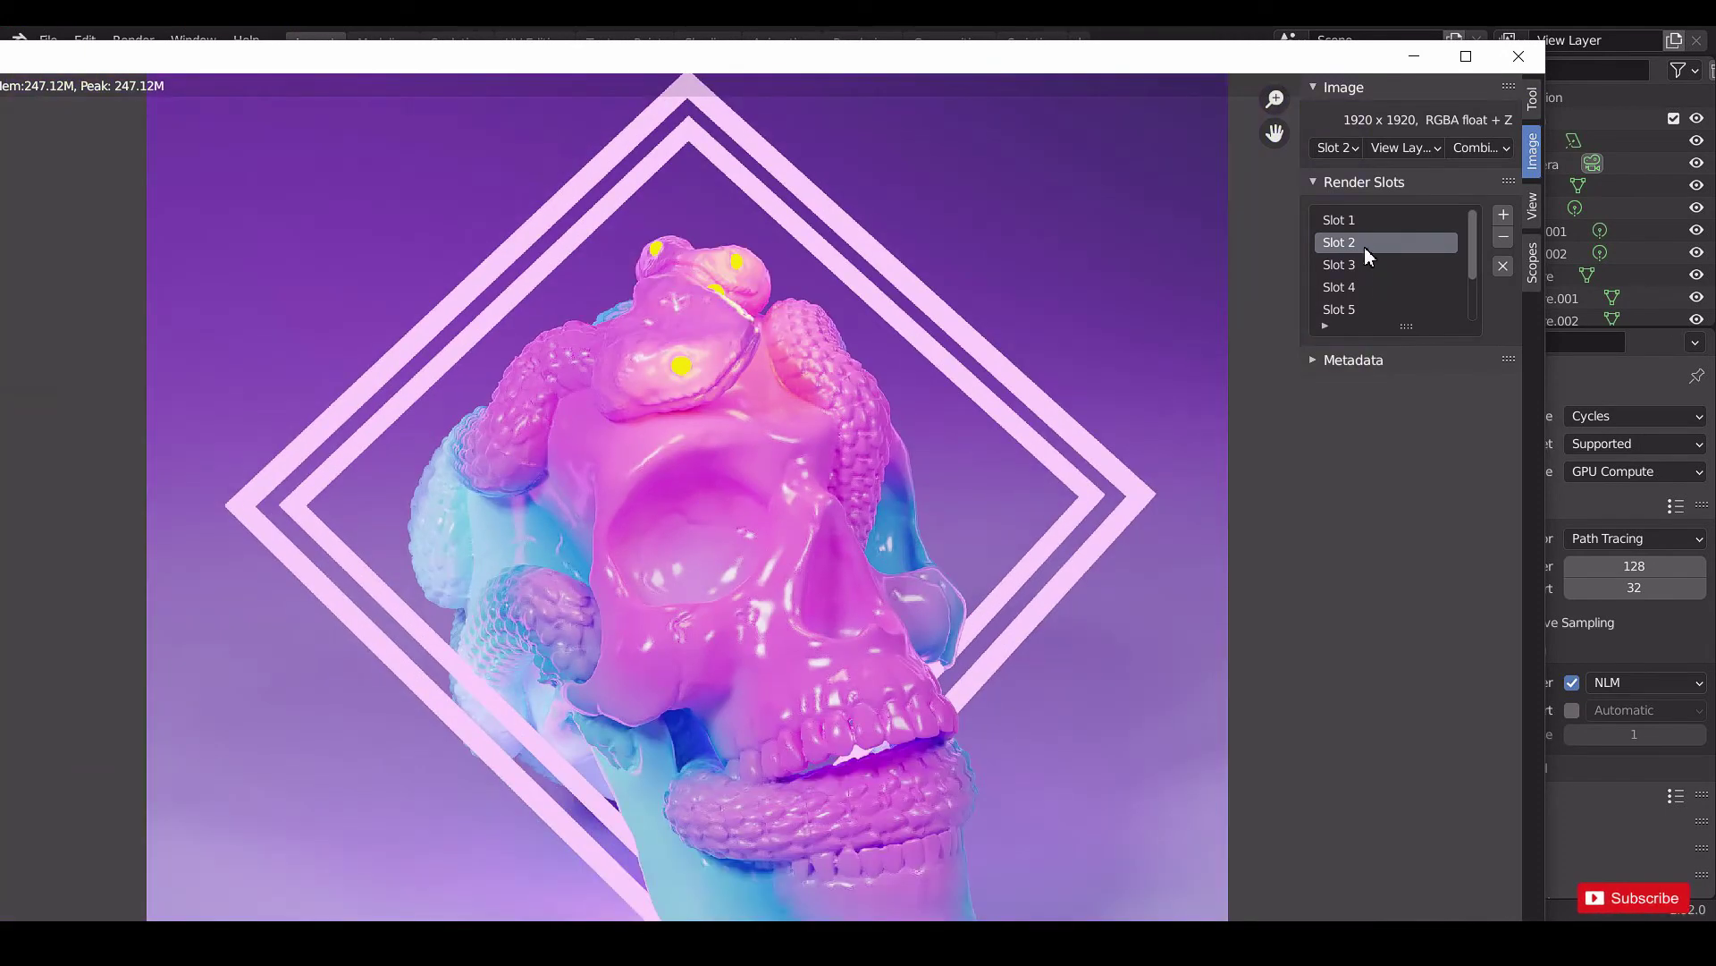
{"action": "left_click", "coordinate": [1354, 219]}
{"action": "left_click", "coordinate": [1348, 239]}
{"action": "left_click", "coordinate": [1351, 220]}
{"action": "left_click", "coordinate": [1348, 240]}
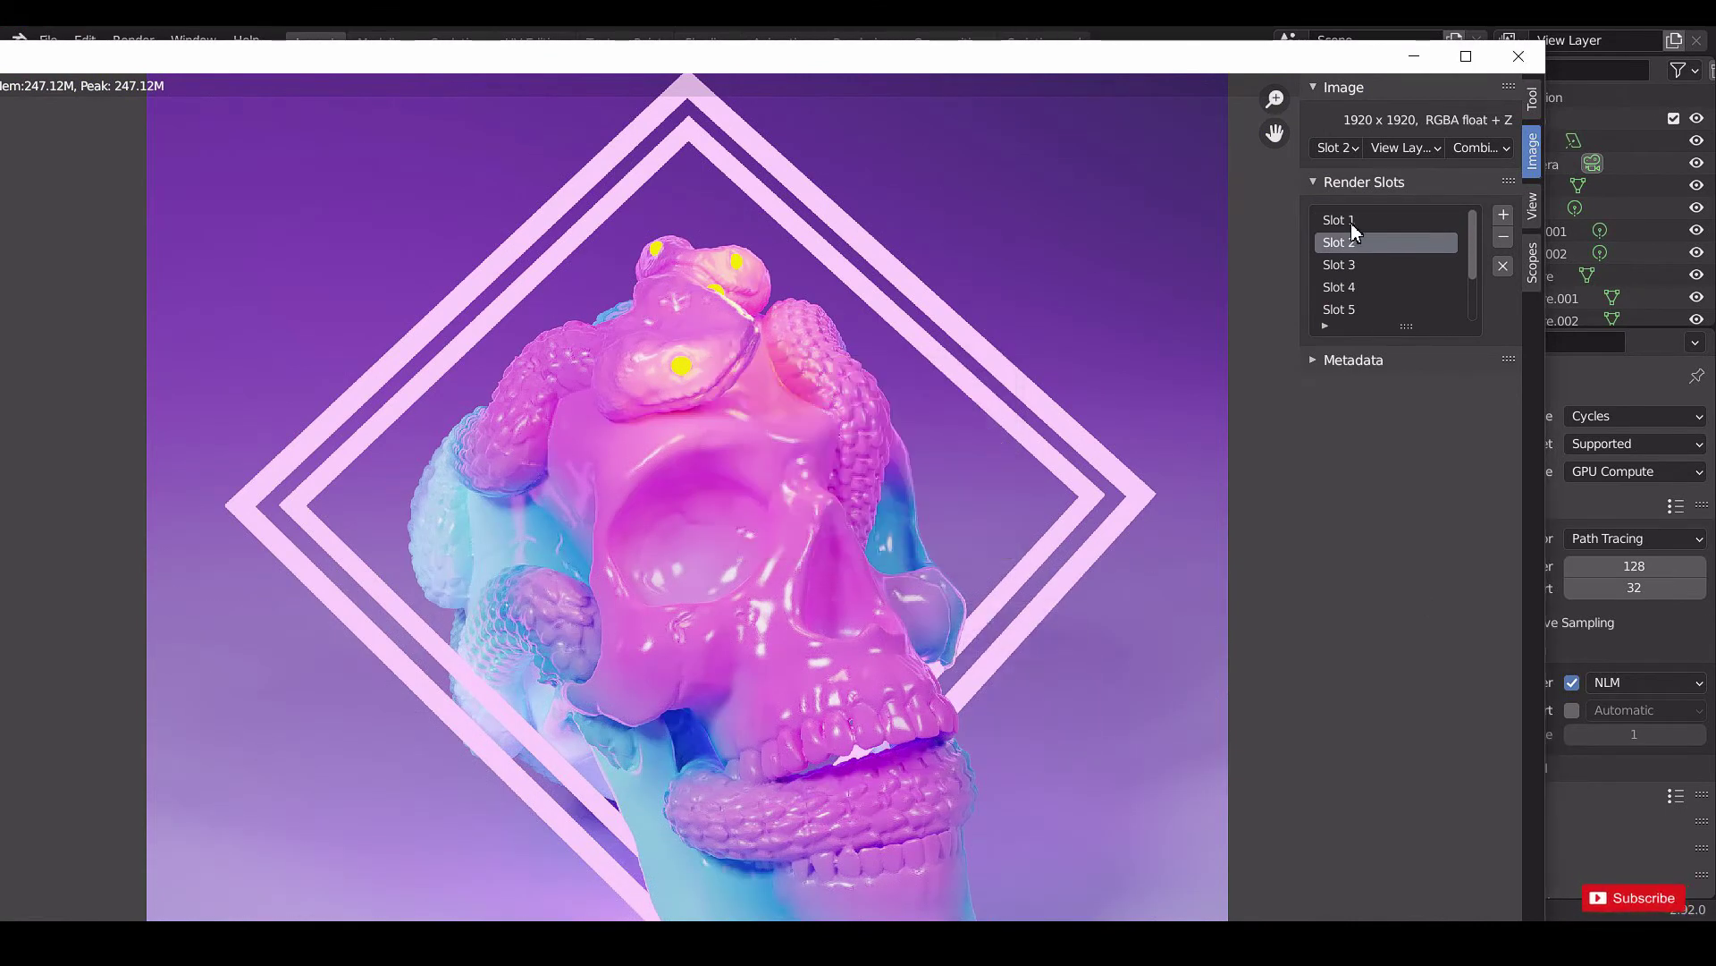
{"action": "left_click", "coordinate": [1352, 221]}
{"action": "left_click", "coordinate": [1351, 241]}
{"action": "left_click", "coordinate": [1352, 222]}
{"action": "left_click", "coordinate": [1352, 241]}
{"action": "left_click", "coordinate": [1354, 221]}
{"action": "left_click", "coordinate": [1357, 243]}
{"action": "left_click", "coordinate": [1359, 220]}
{"action": "left_click", "coordinate": [1354, 243]}
{"action": "left_click", "coordinate": [1415, 56]}
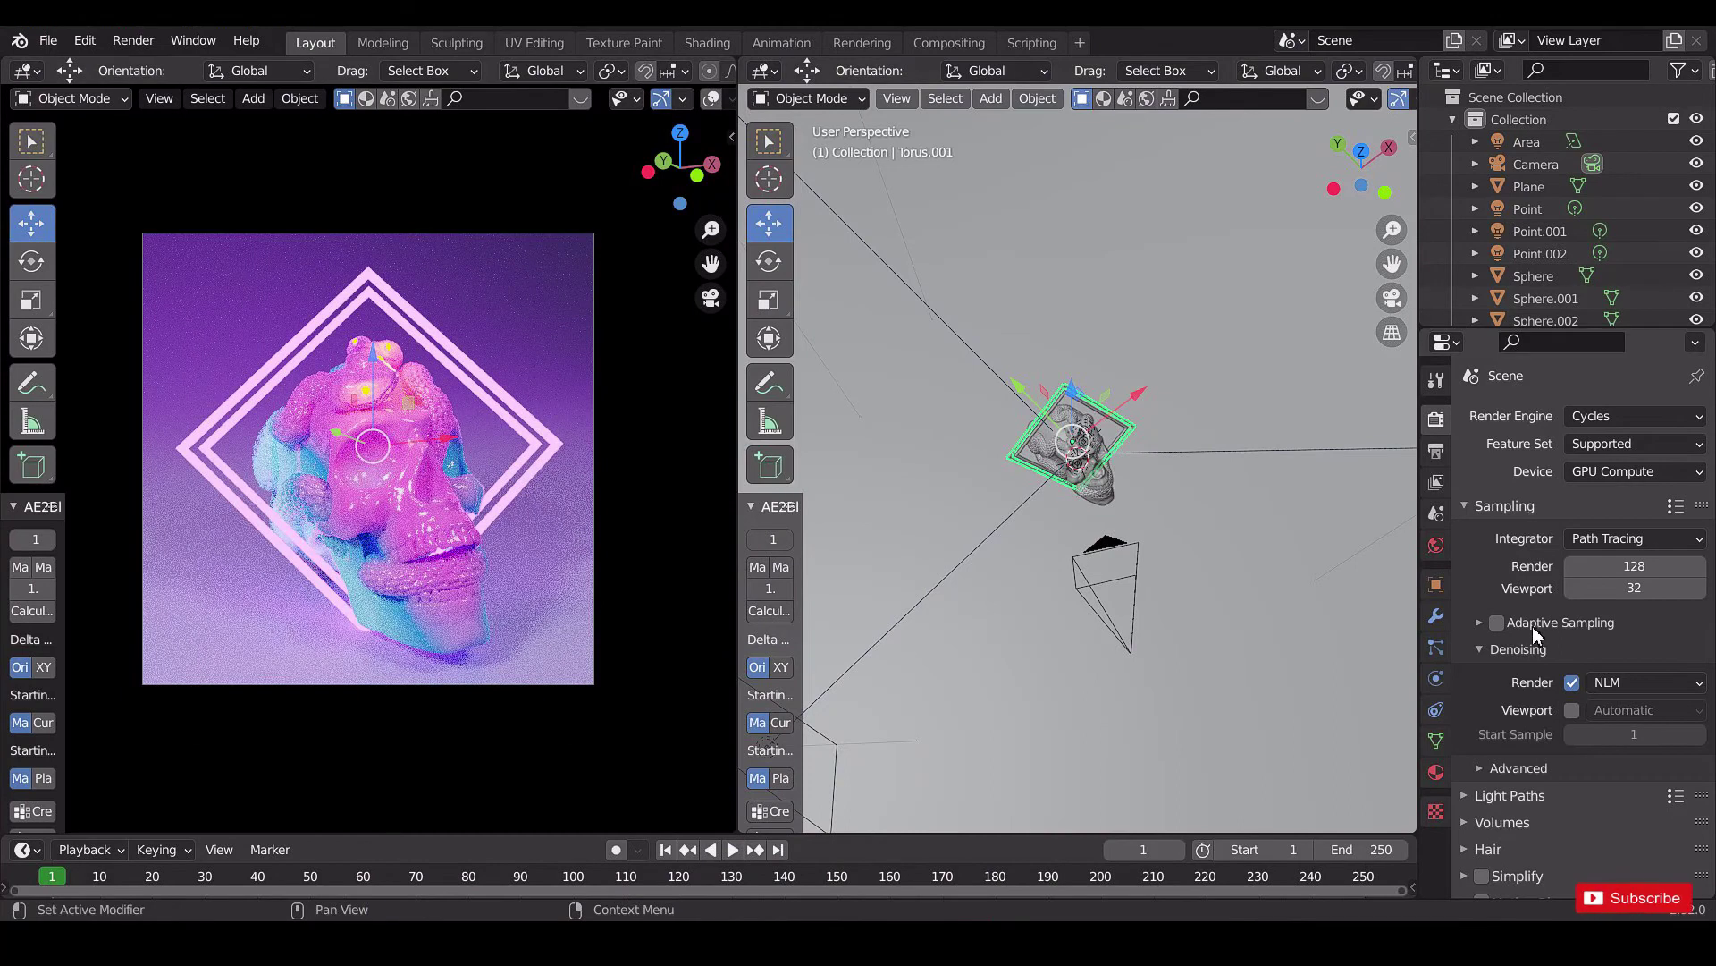
Save the file and enable the use of nodes in the Compositing workspace.
{"action": "key", "text": "ctrl+s"}
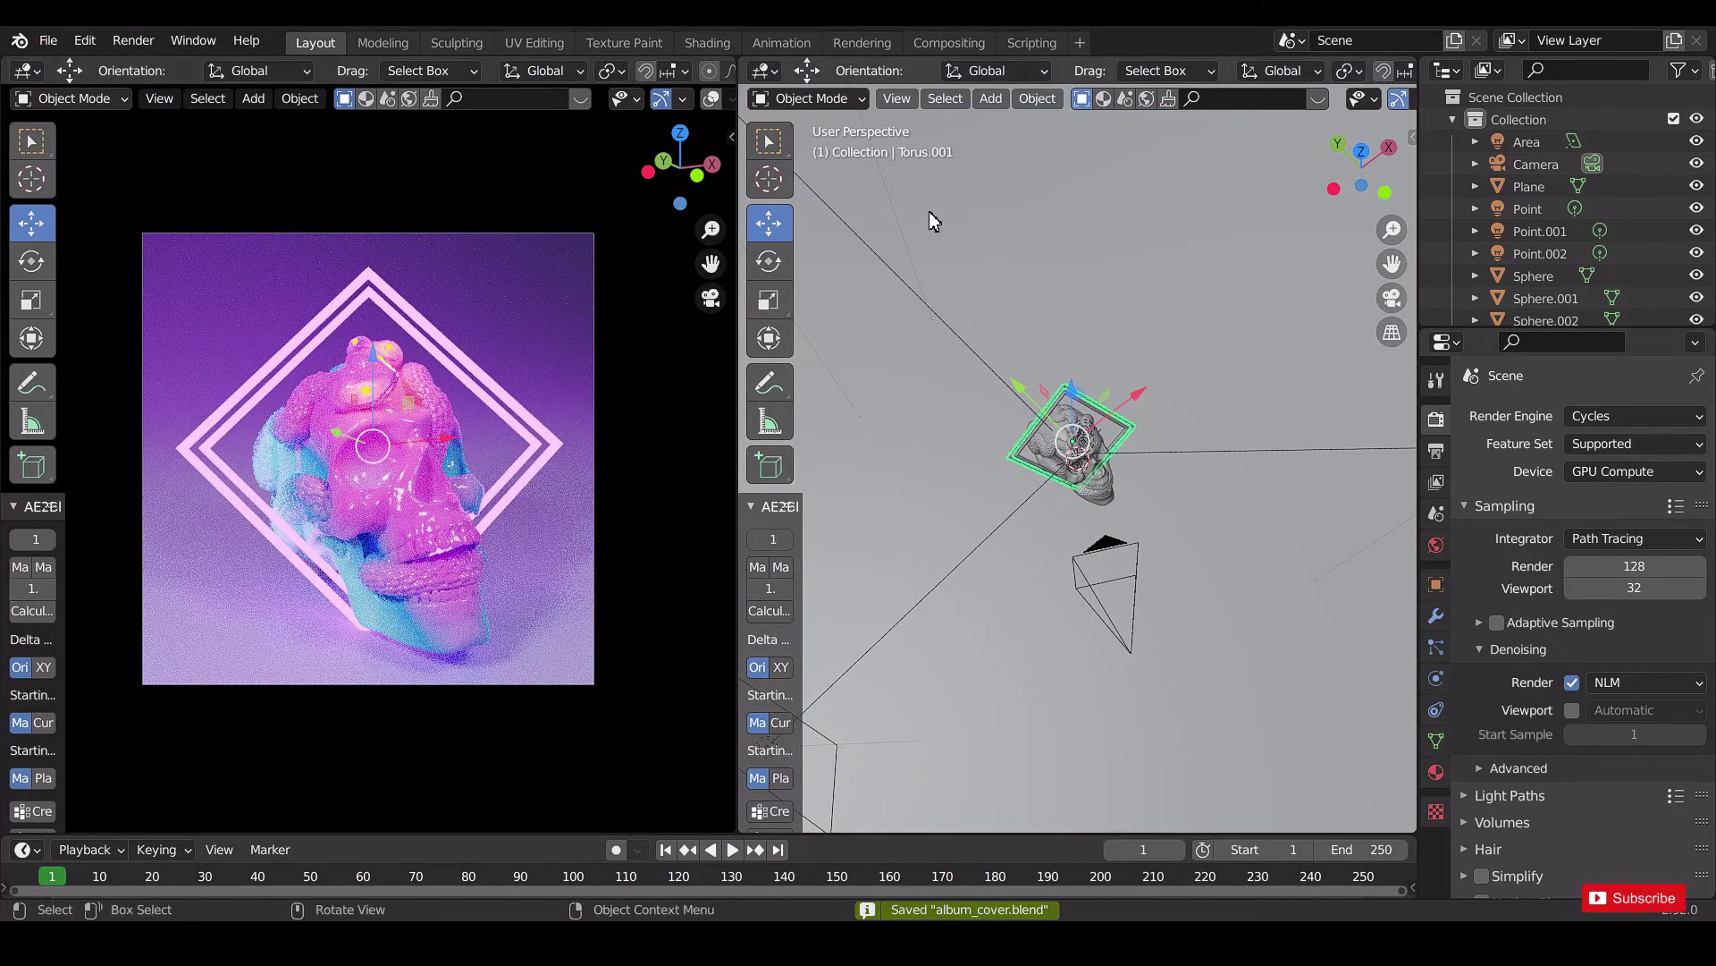
{"action": "left_click", "coordinate": [939, 45]}
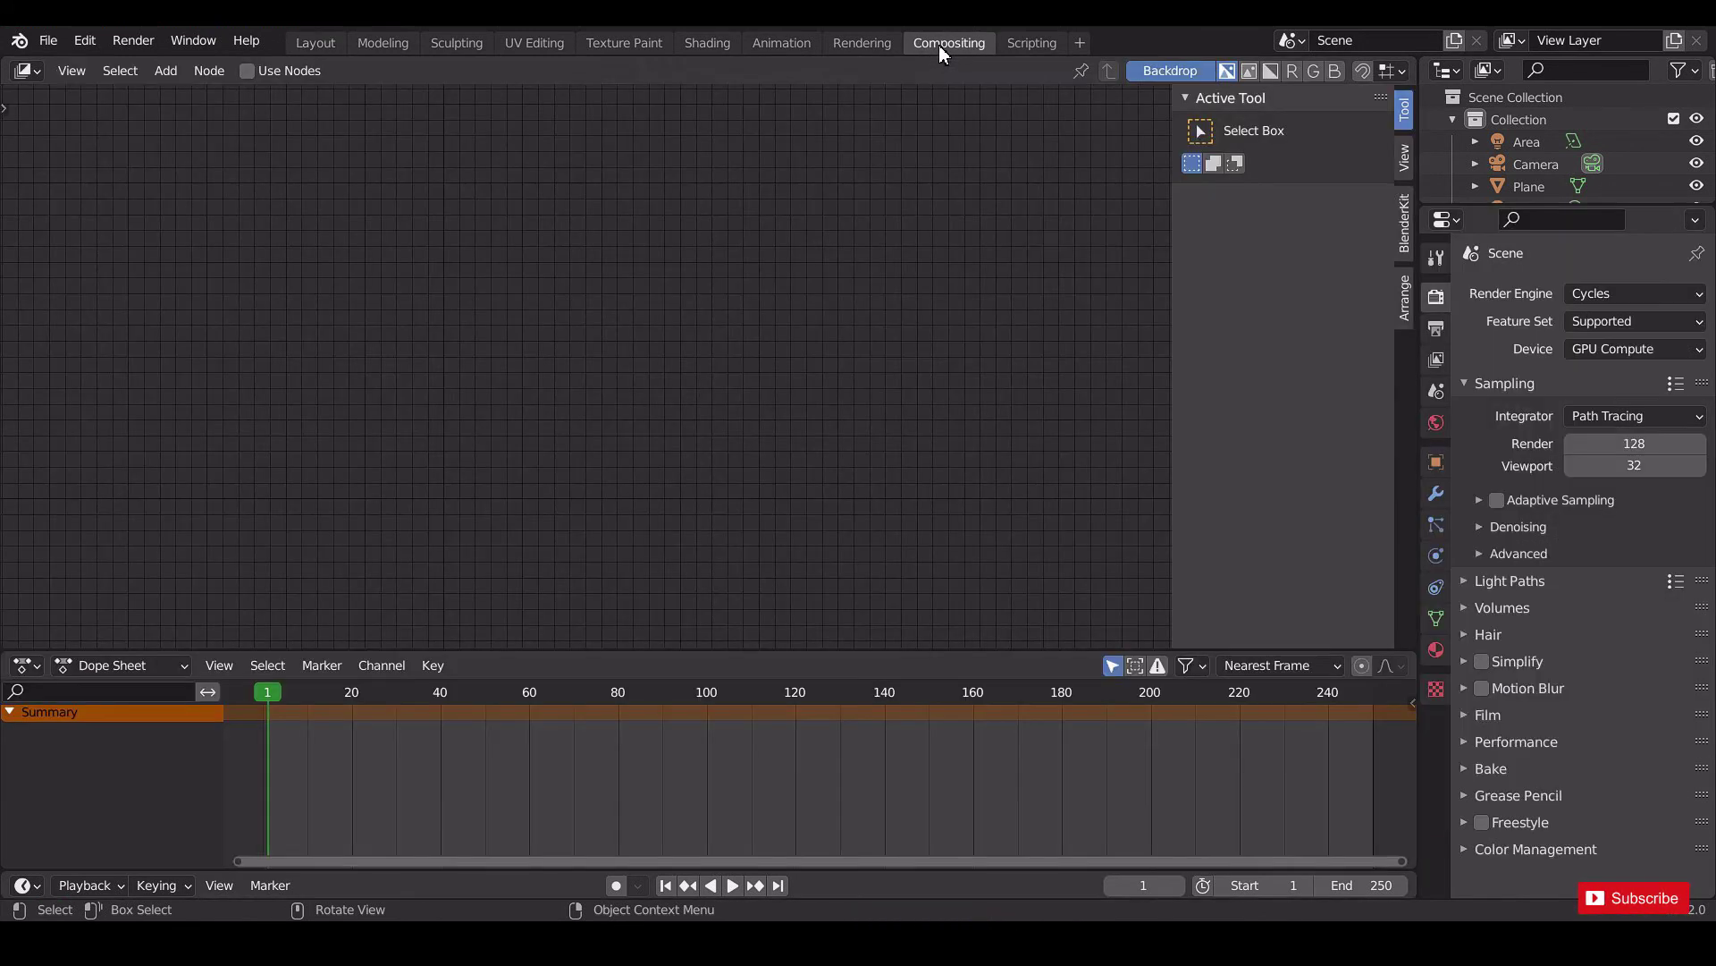
{"action": "left_click", "coordinate": [248, 71]}
{"action": "key", "text": "Home"}
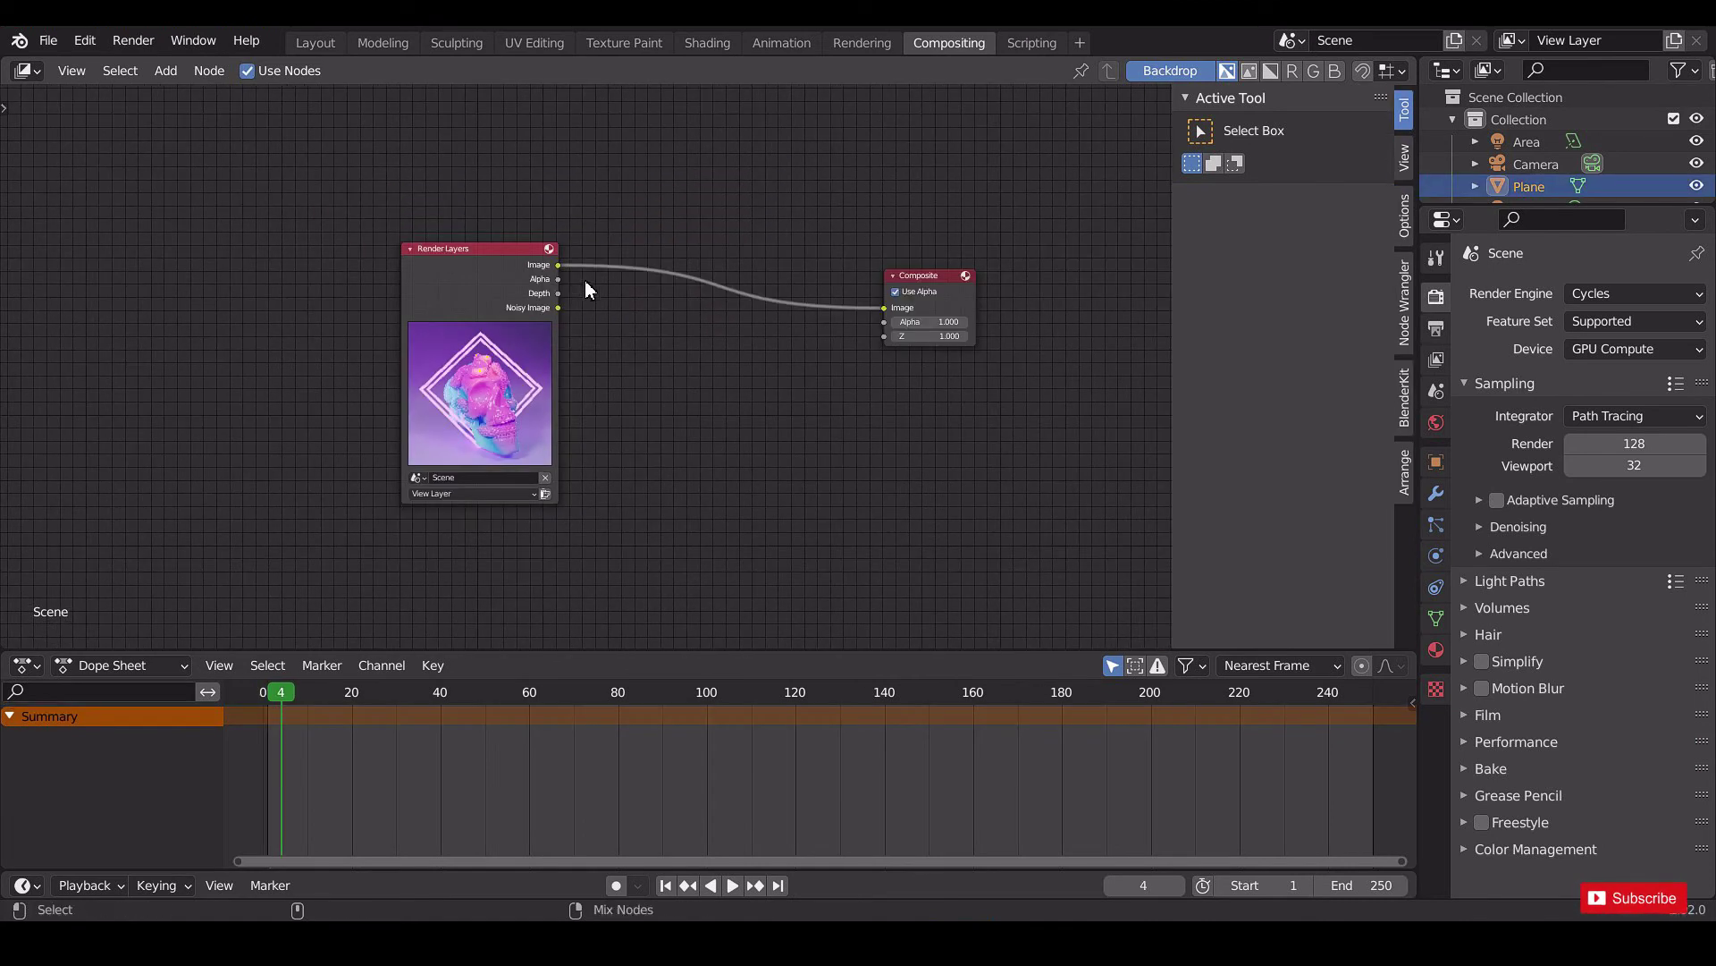
Add a Viewer node below the link between the Render Layers and Composite nodes.
{"action": "key", "text": "shift+a"}
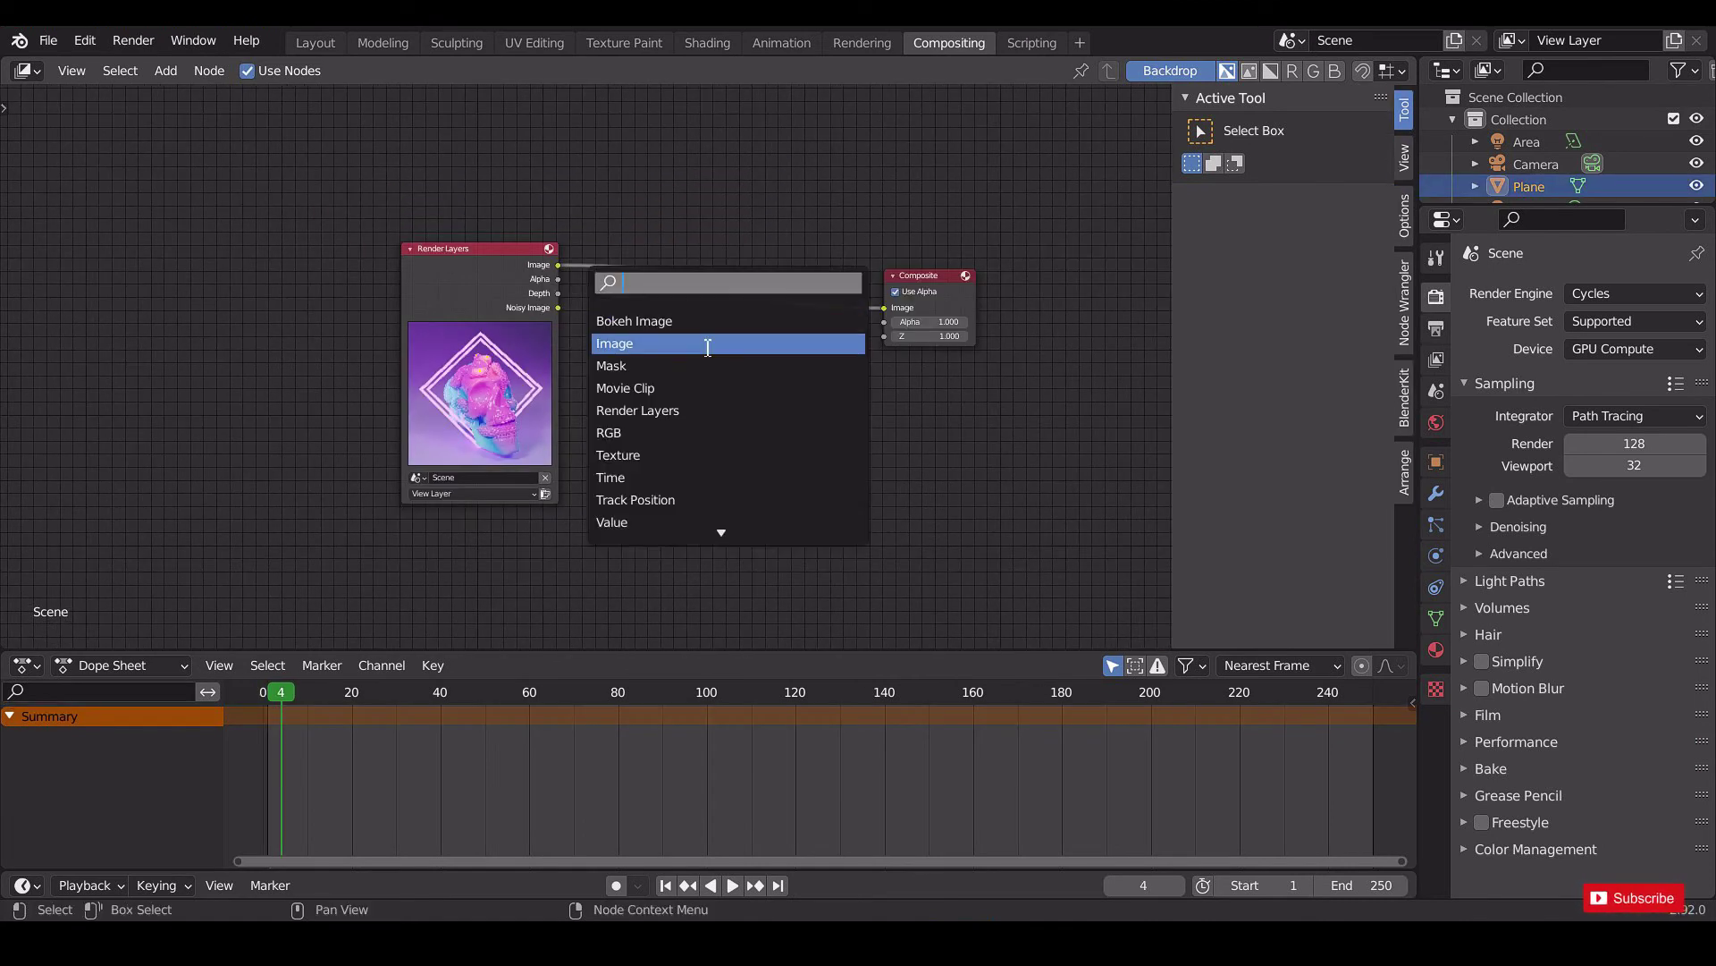
{"action": "type", "text": "vie"}
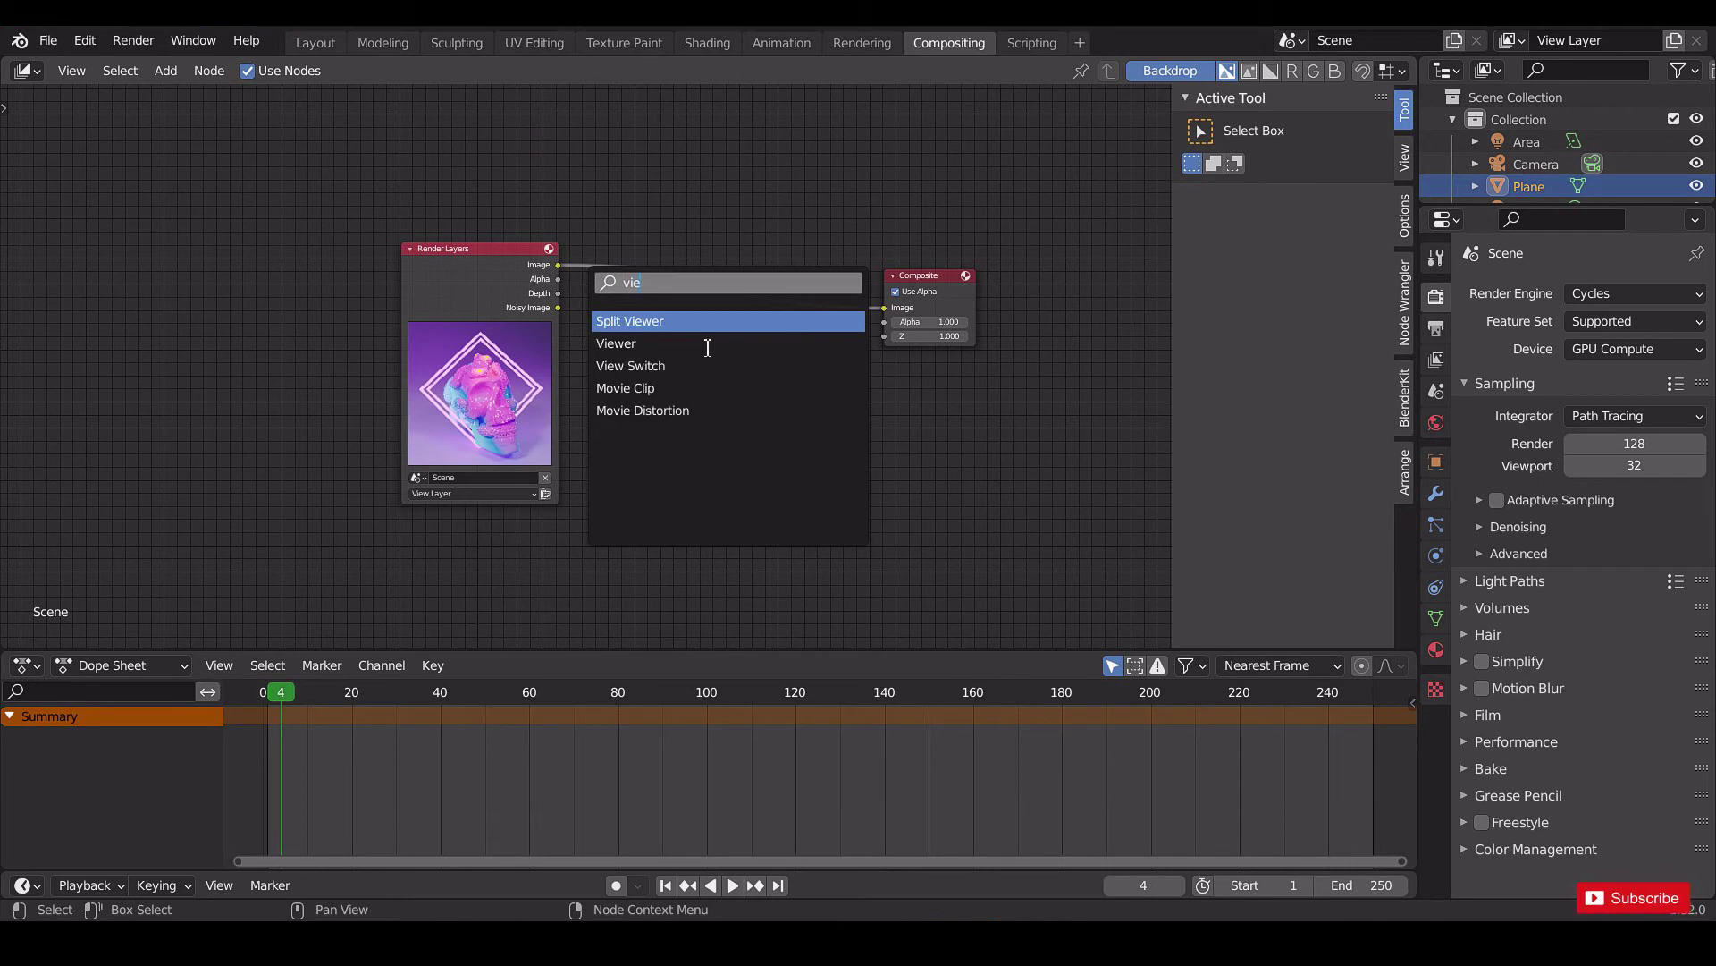
{"action": "left_click", "coordinate": [701, 345]}
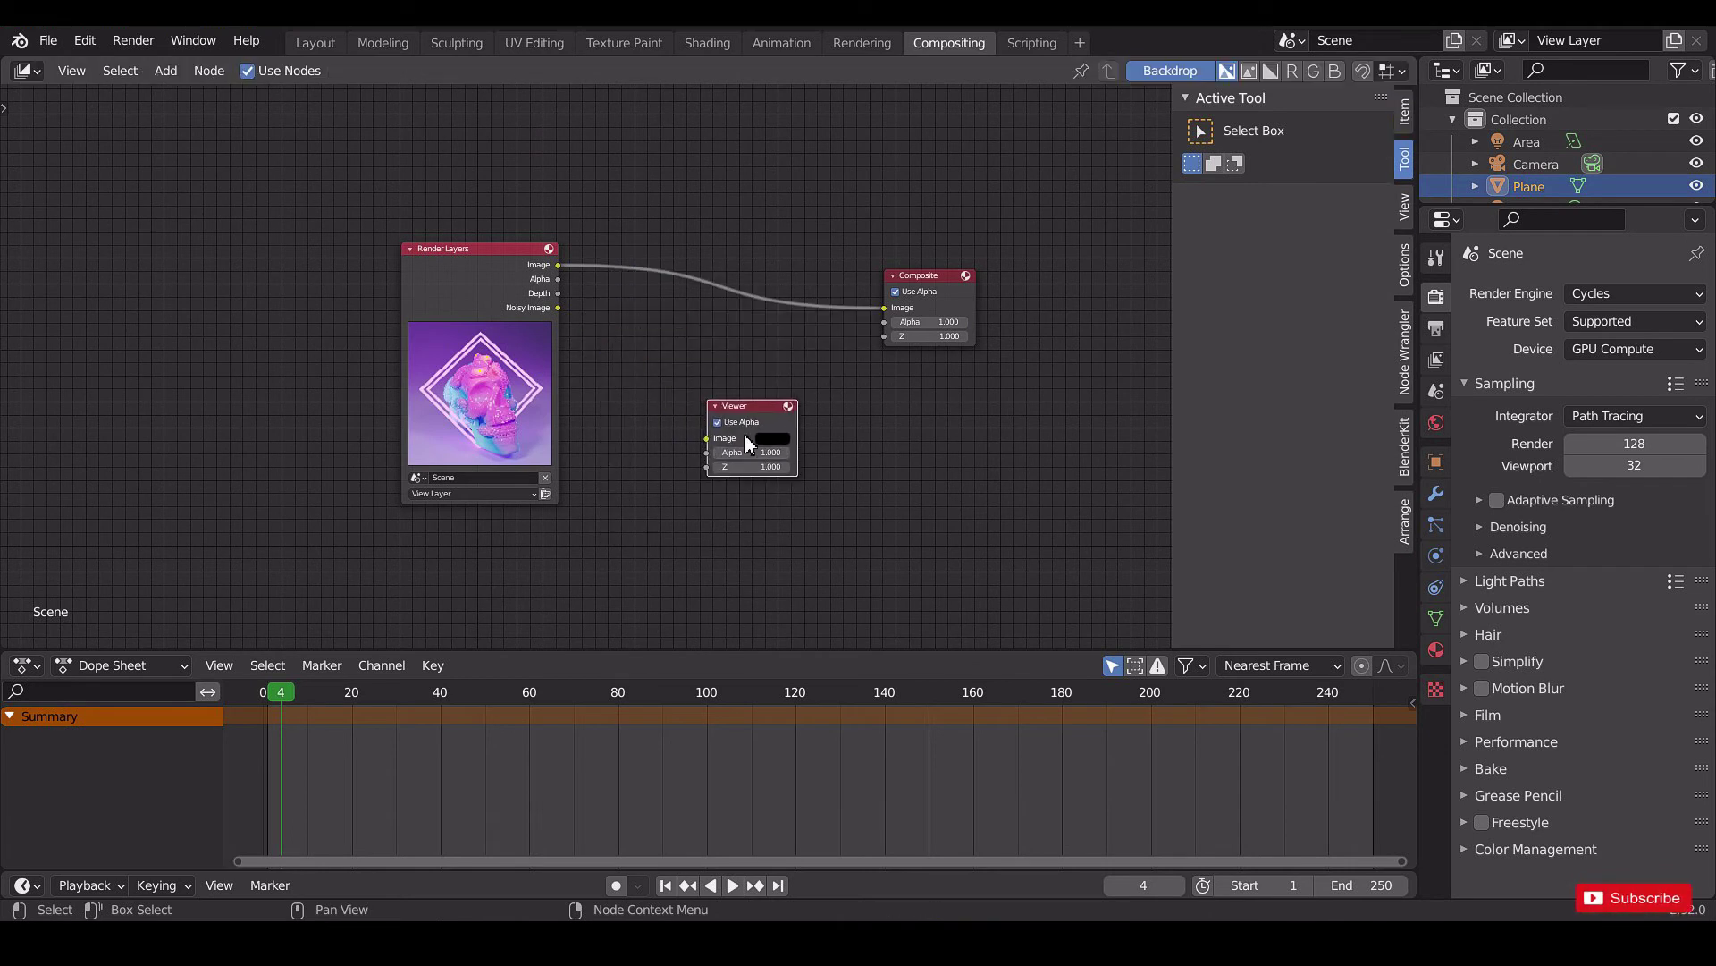
{"action": "left_click", "coordinate": [843, 481]}
Move the Render Layers node away from the Viewer node and connect its Image output to the Viewer's Image input.
{"action": "left_click_drag", "start_coordinate": [486, 277], "coordinate": [380, 317]}
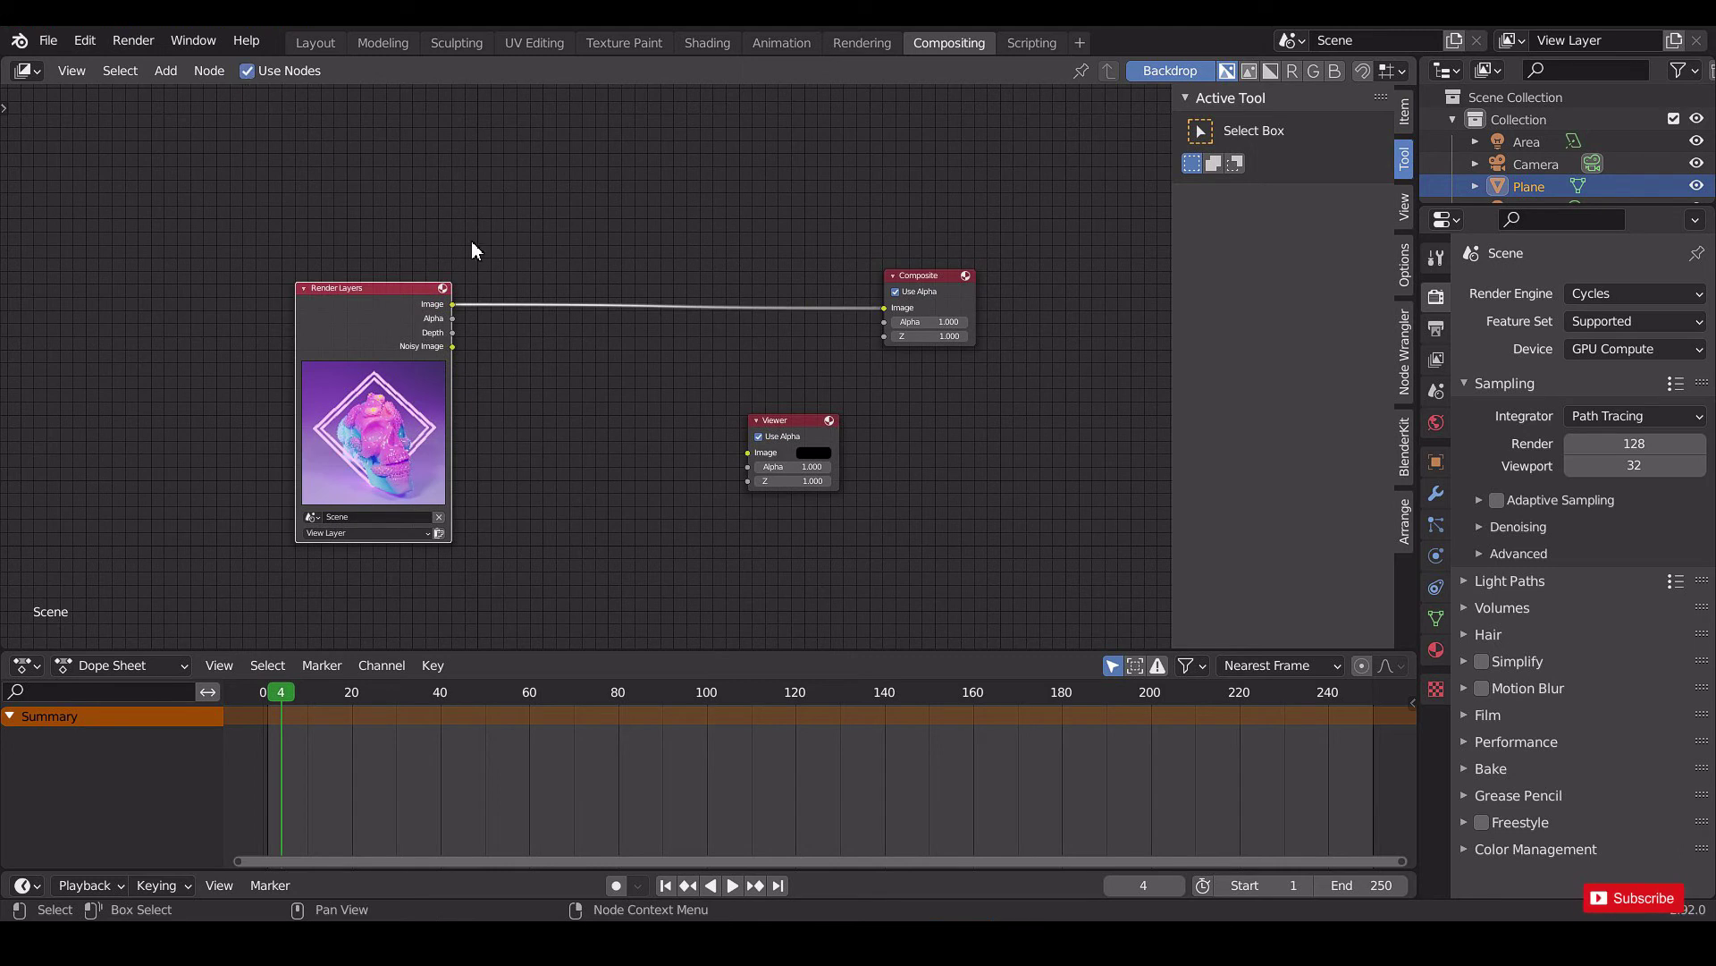
{"action": "left_click_drag", "start_coordinate": [453, 304], "coordinate": [694, 425]}
{"action": "left_click_drag", "start_coordinate": [694, 426], "coordinate": [747, 452]}
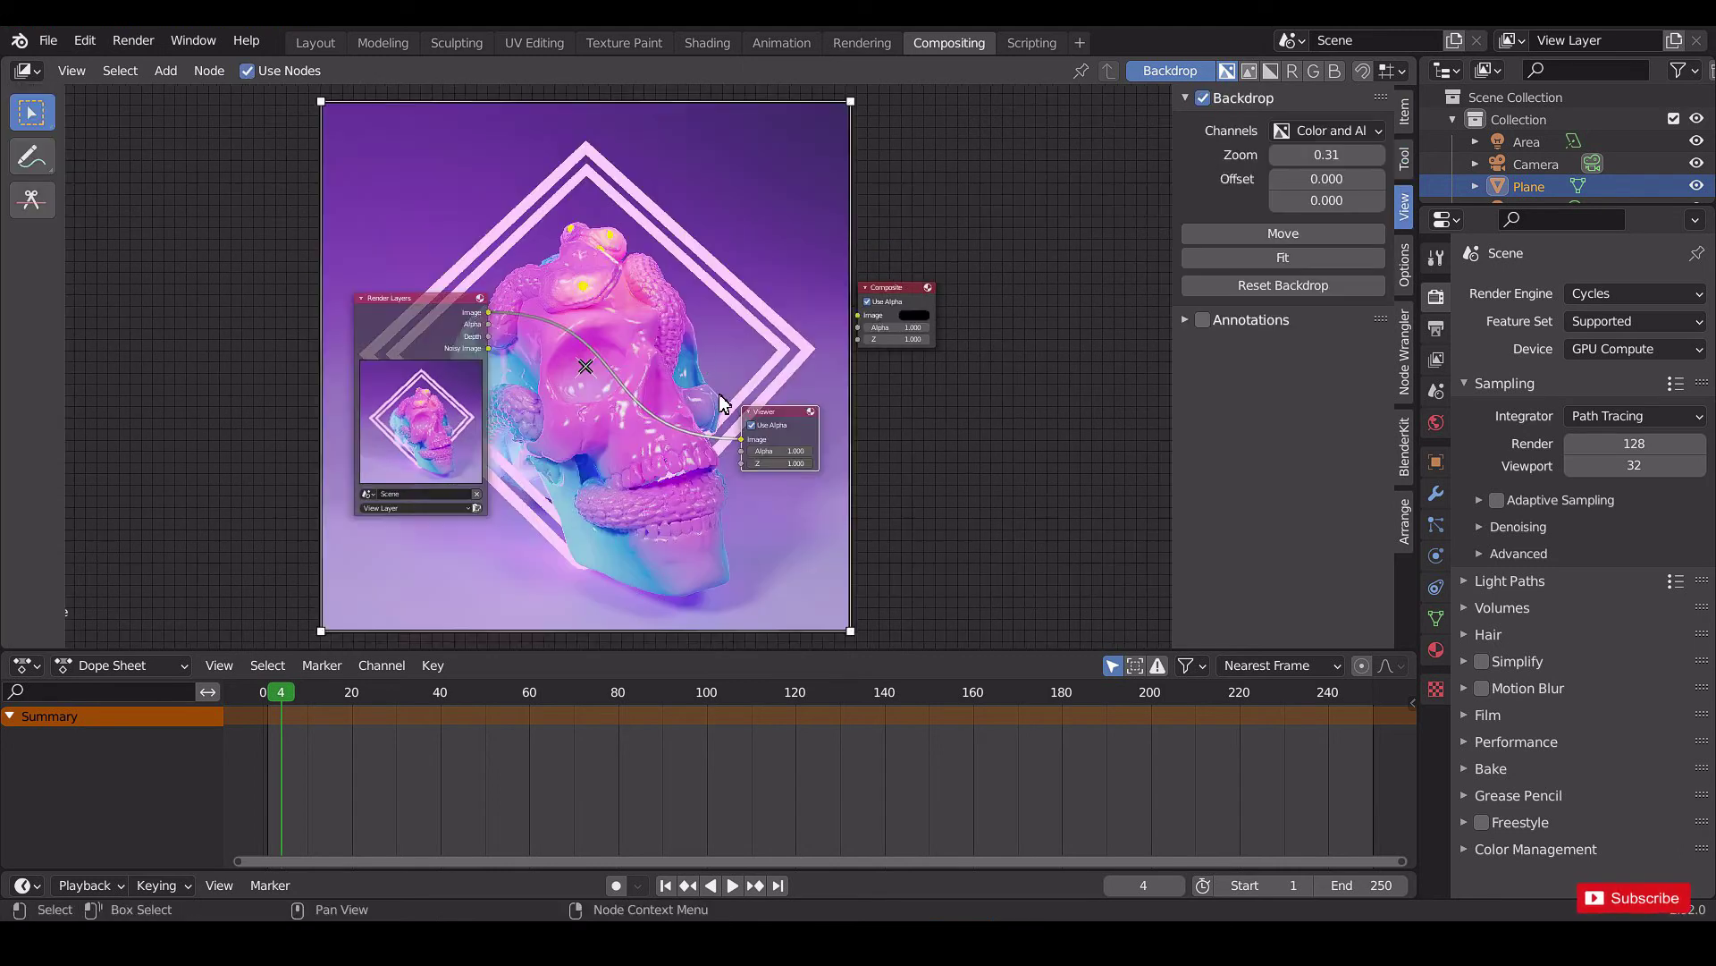
{"action": "middle_click_drag", "start_coordinate": [733, 349], "coordinate": [914, 413]}
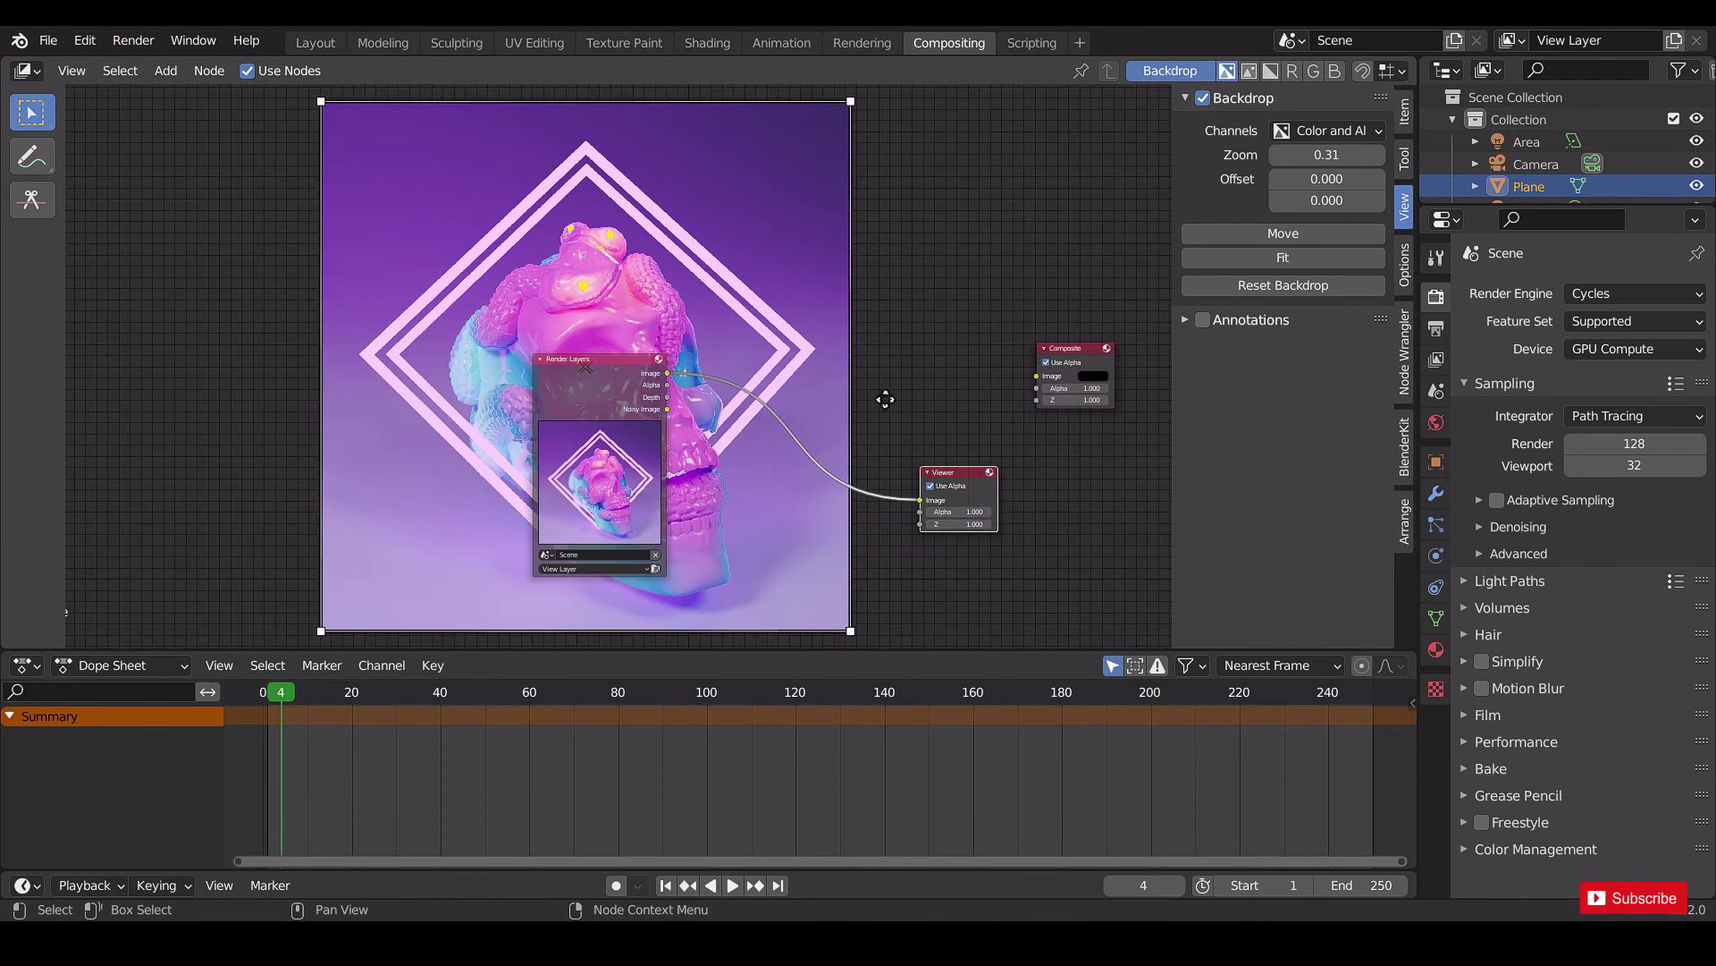
Connect the Render Layers node's Image output to the Composite node's Image input.
{"action": "left_click_drag", "start_coordinate": [1085, 348], "coordinate": [1073, 340]}
{"action": "left_click_drag", "start_coordinate": [667, 374], "coordinate": [1027, 368]}
{"action": "scroll", "coordinate": [838, 440], "scroll_direction": "up", "scroll_amount": 2}
{"action": "middle_click_drag", "start_coordinate": [839, 440], "coordinate": [704, 297]}
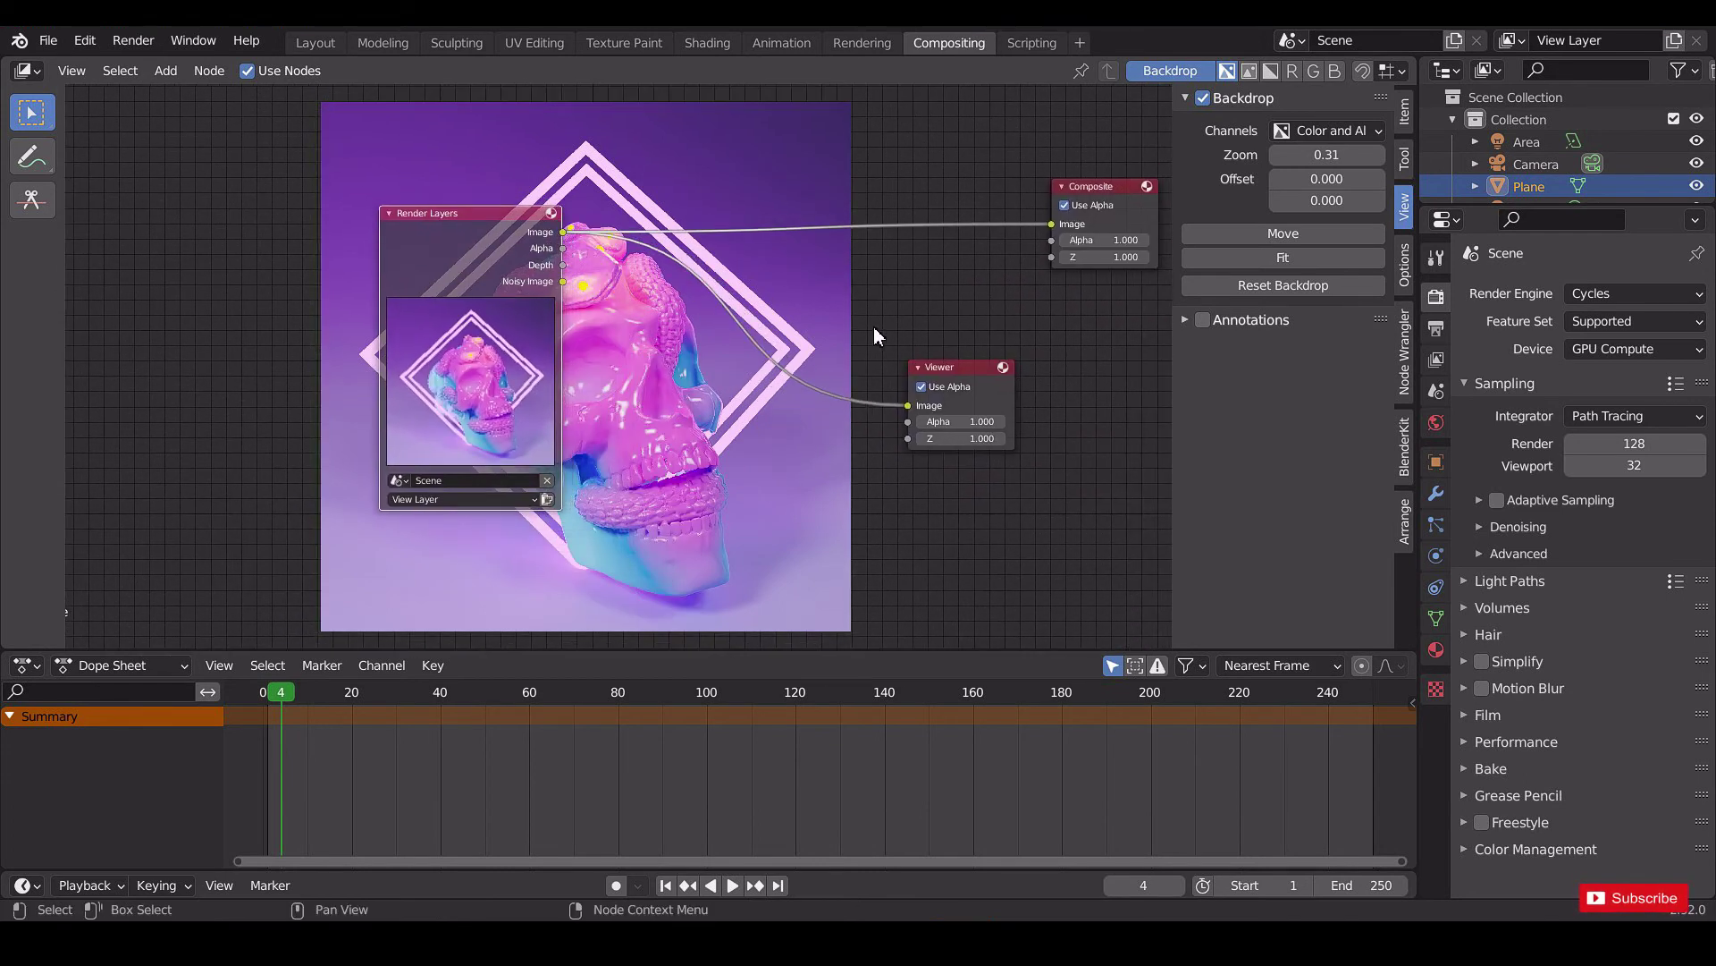
Insert a Glare node on the link between Render Layers and Viewer and set its type to Fog Glow.
{"action": "key", "text": "shift+a"}
{"action": "type", "text": "gla"}
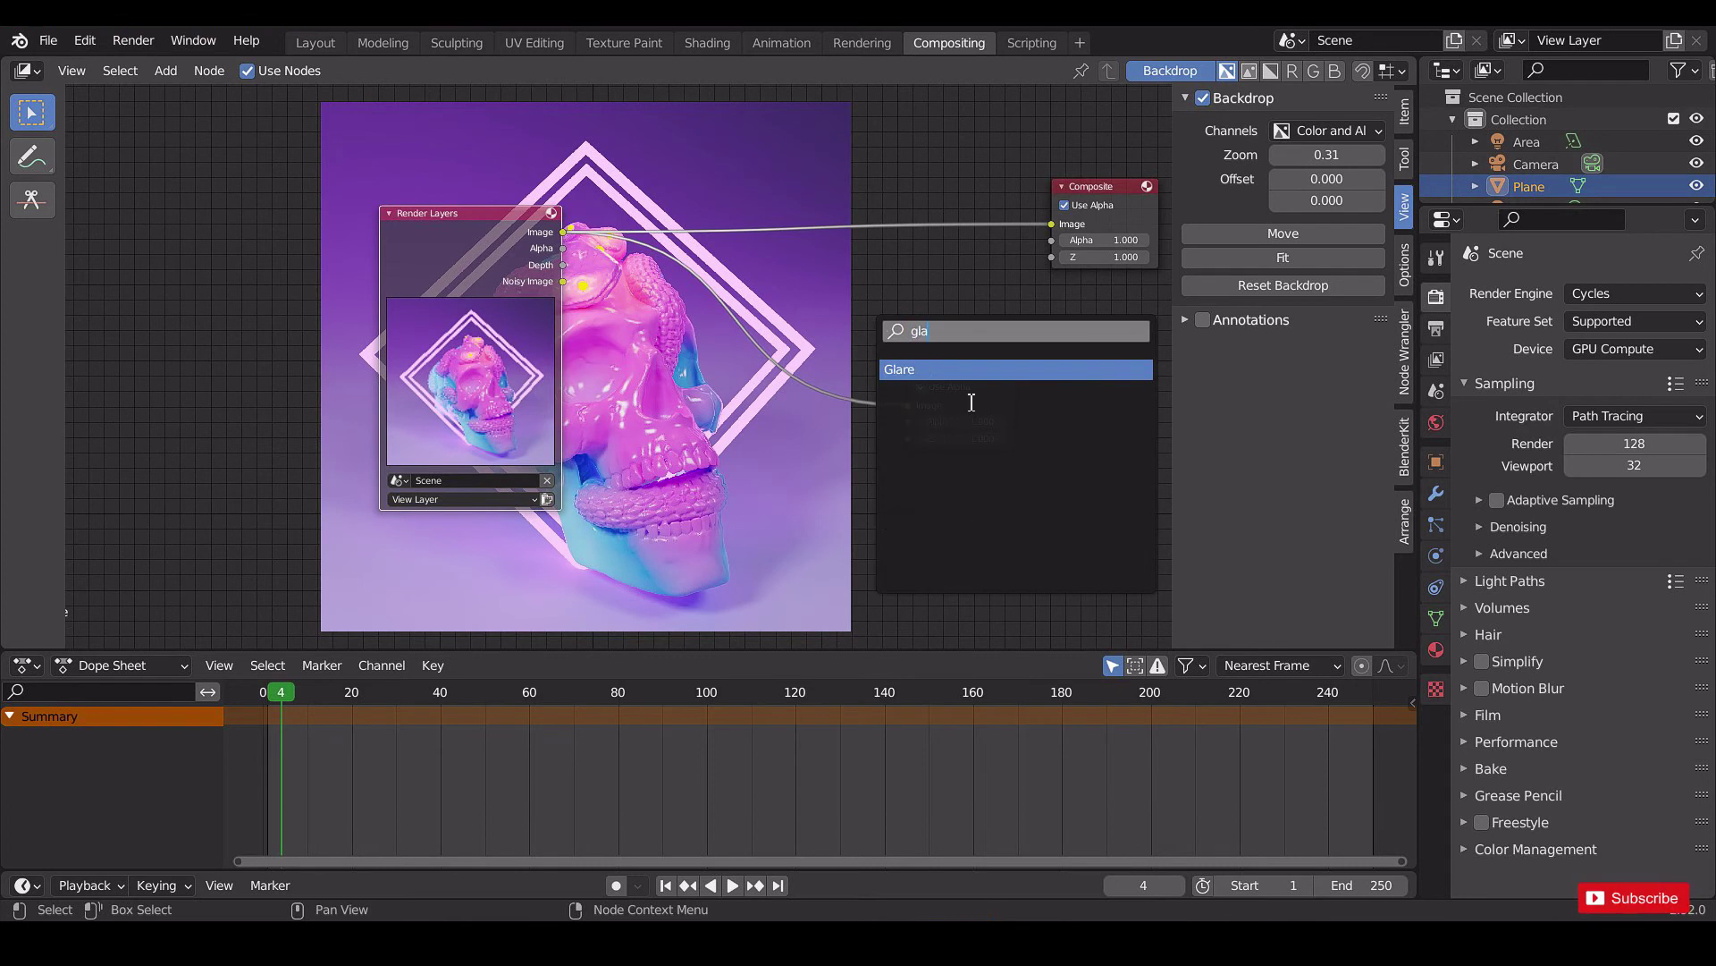
{"action": "key", "text": "Return"}
{"action": "left_click", "coordinate": [787, 351]}
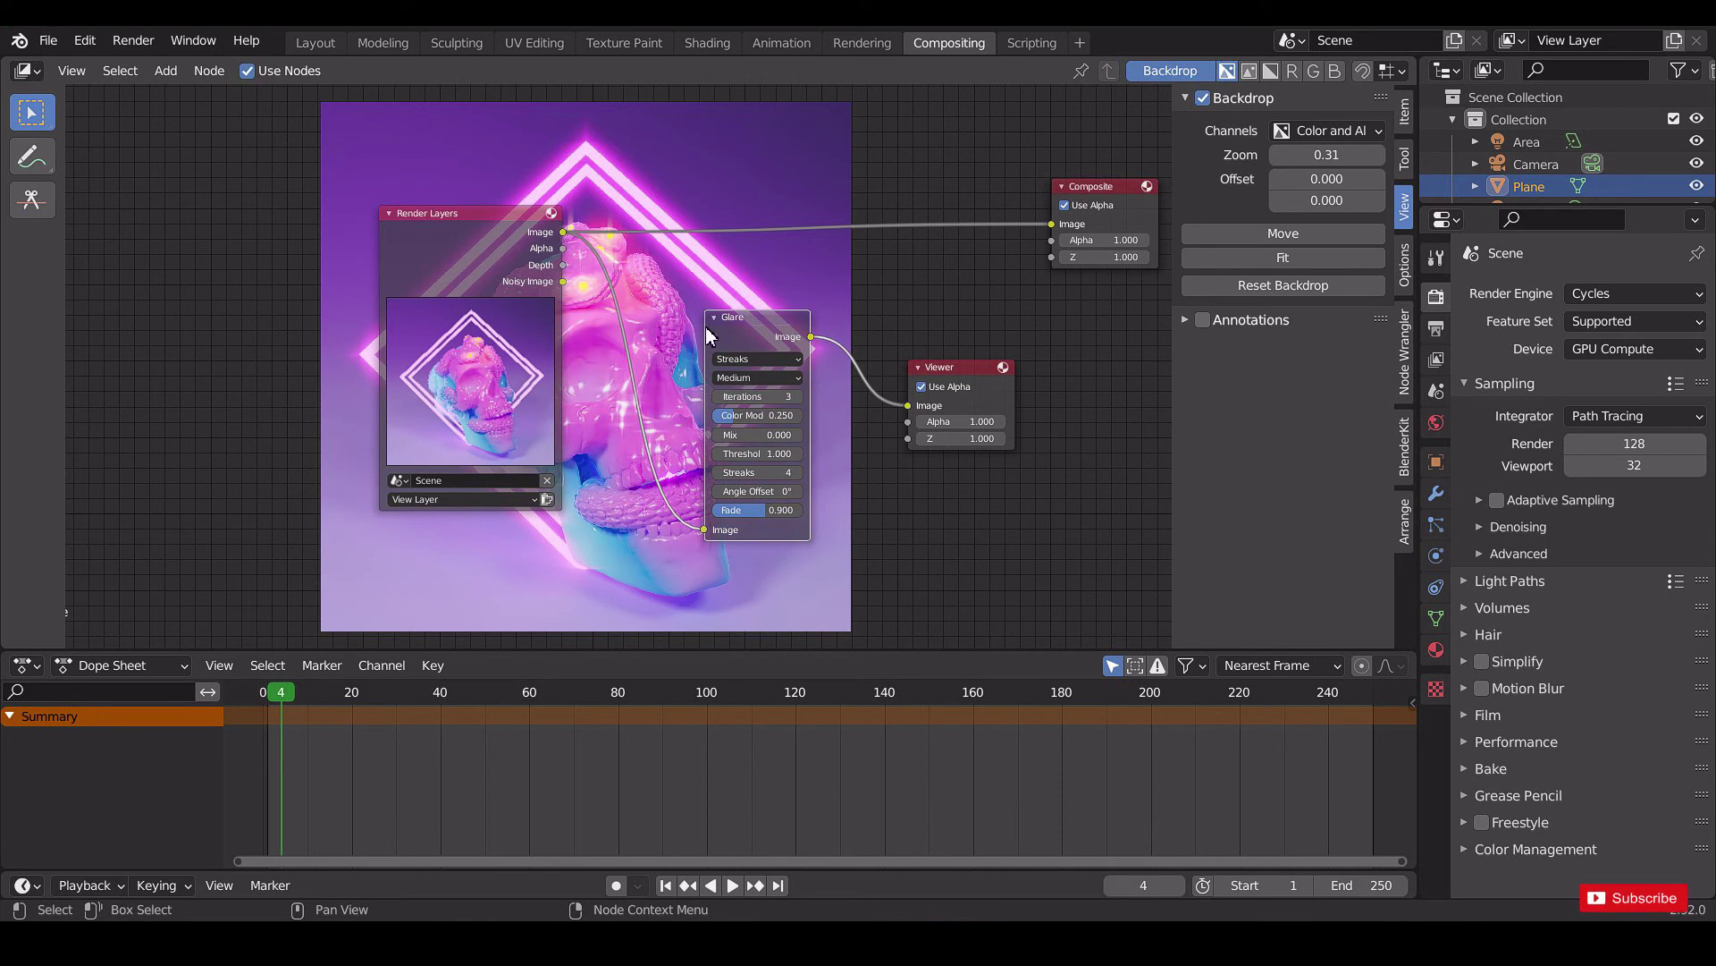
{"action": "left_click", "coordinate": [751, 359]}
{"action": "left_click", "coordinate": [746, 409]}
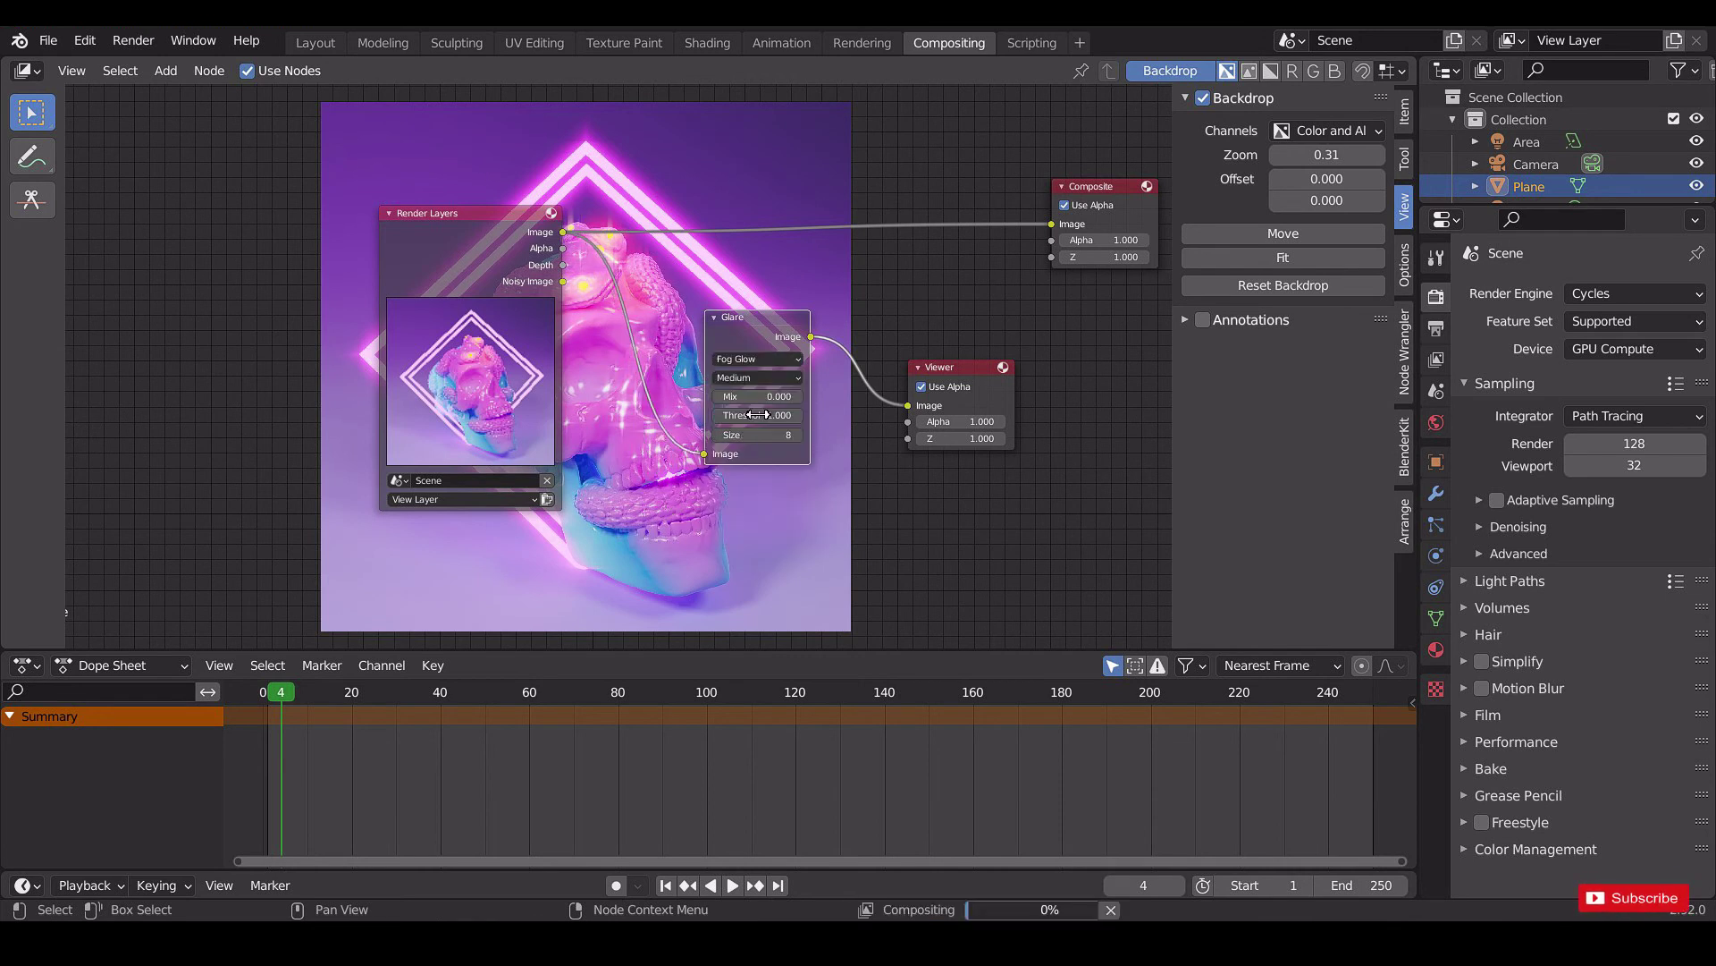
Set the Glare node's size to 9 and its threshold to 0.4.
{"action": "scroll", "coordinate": [760, 500], "scroll_direction": "up", "scroll_amount": 2}
{"action": "left_click", "coordinate": [809, 506]}
{"action": "left_click", "coordinate": [695, 505]}
{"action": "left_click", "coordinate": [695, 505]}
{"action": "left_click", "coordinate": [696, 505]}
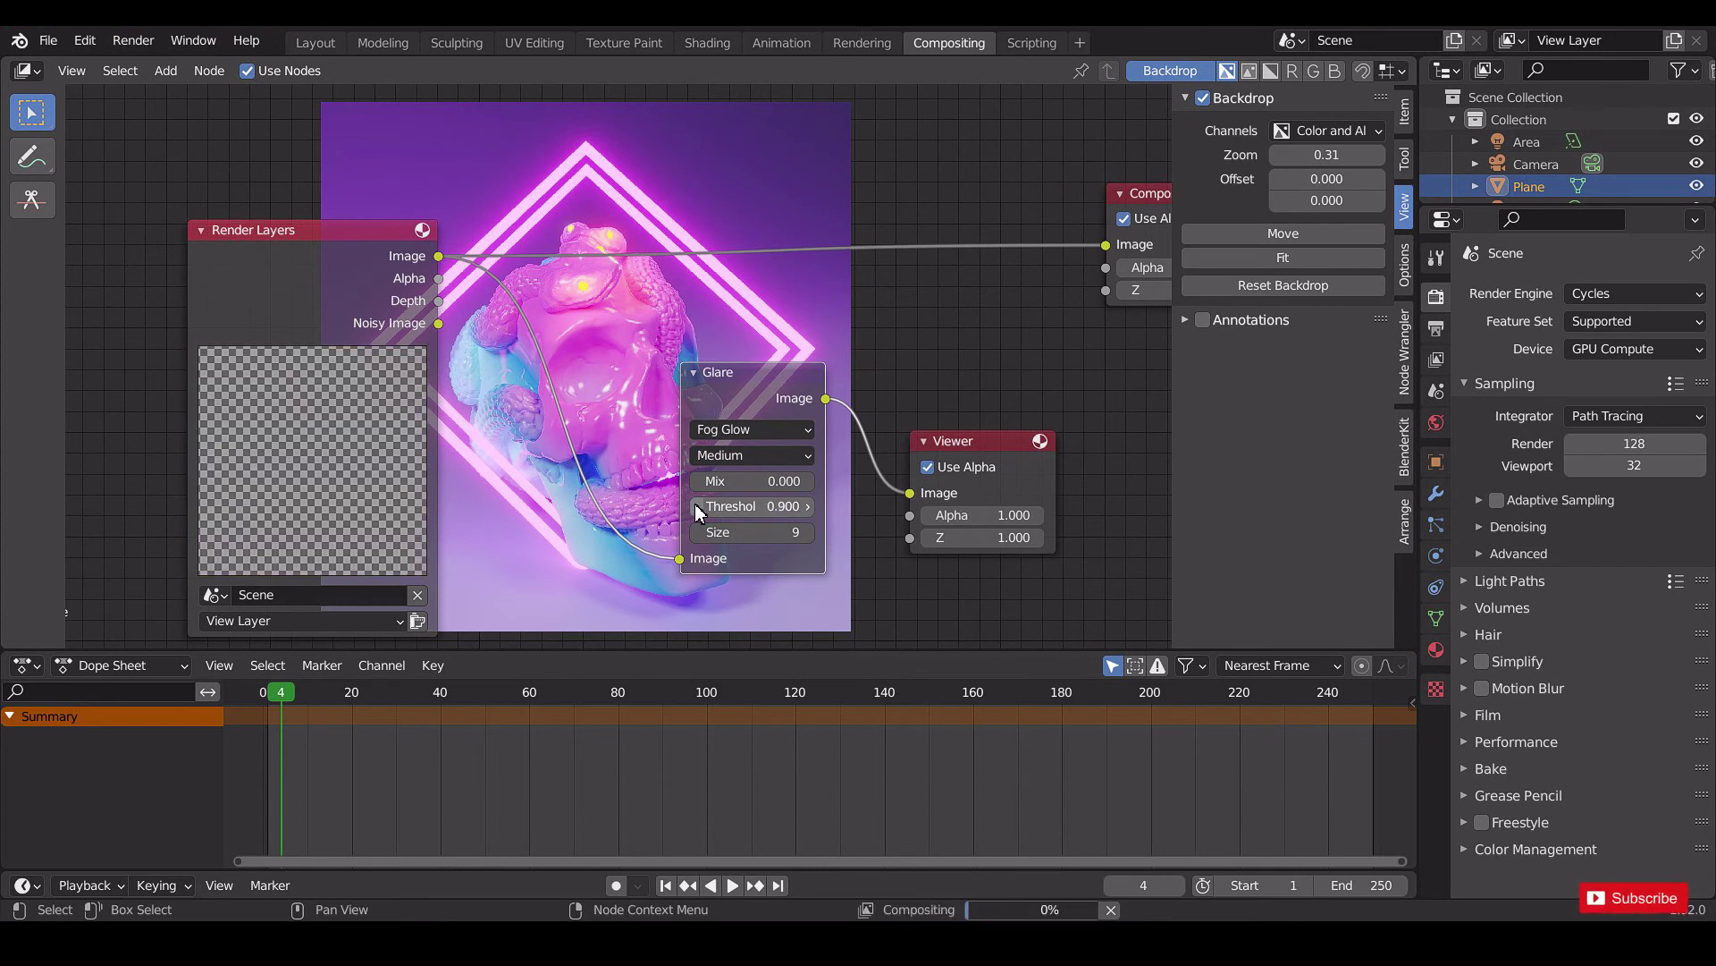
{"action": "left_click", "coordinate": [696, 505]}
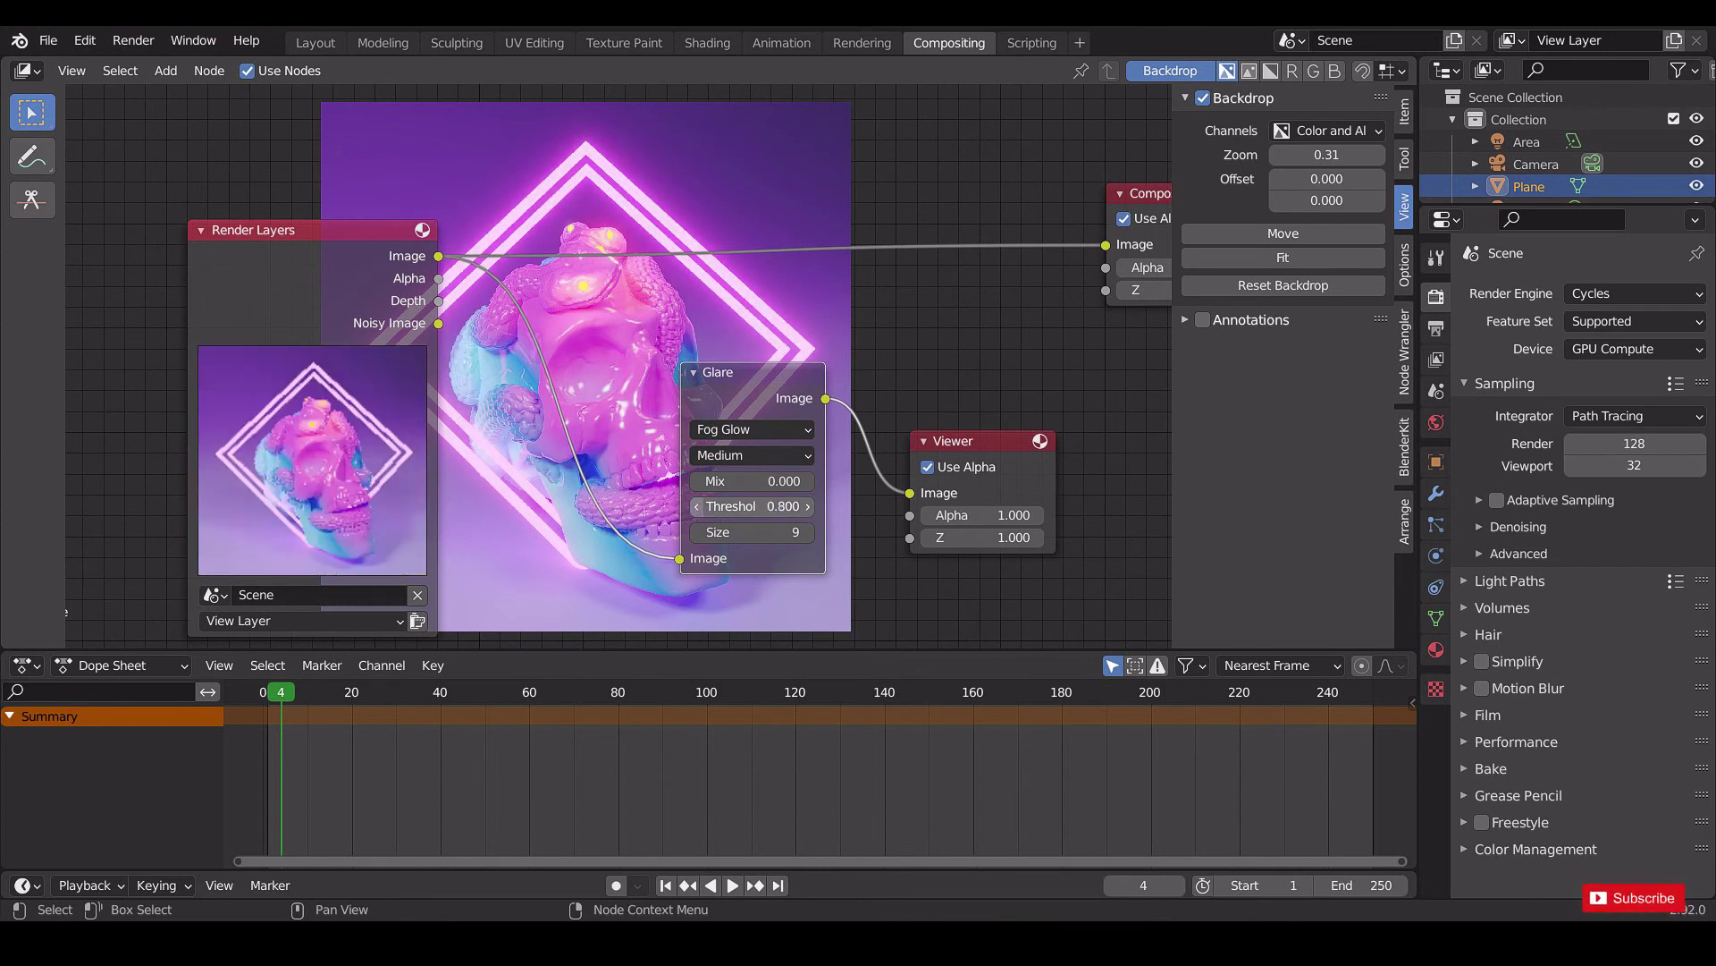
{"action": "left_click", "coordinate": [696, 505]}
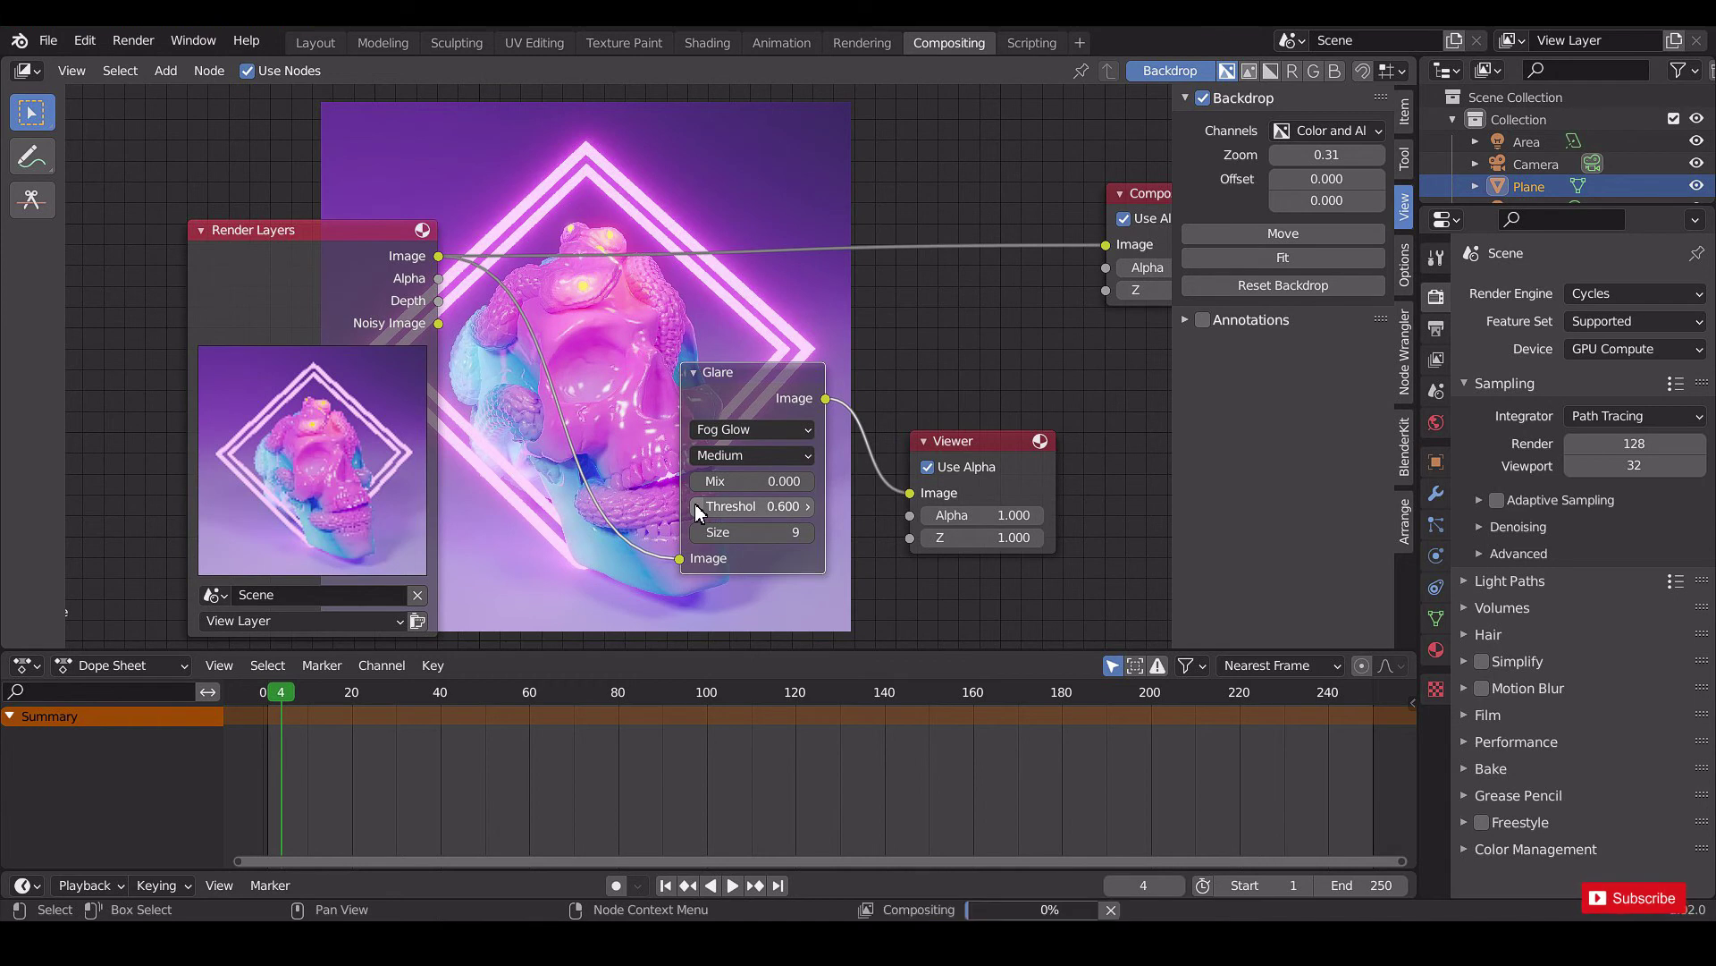
{"action": "left_click", "coordinate": [696, 505]}
{"action": "left_click", "coordinate": [695, 505]}
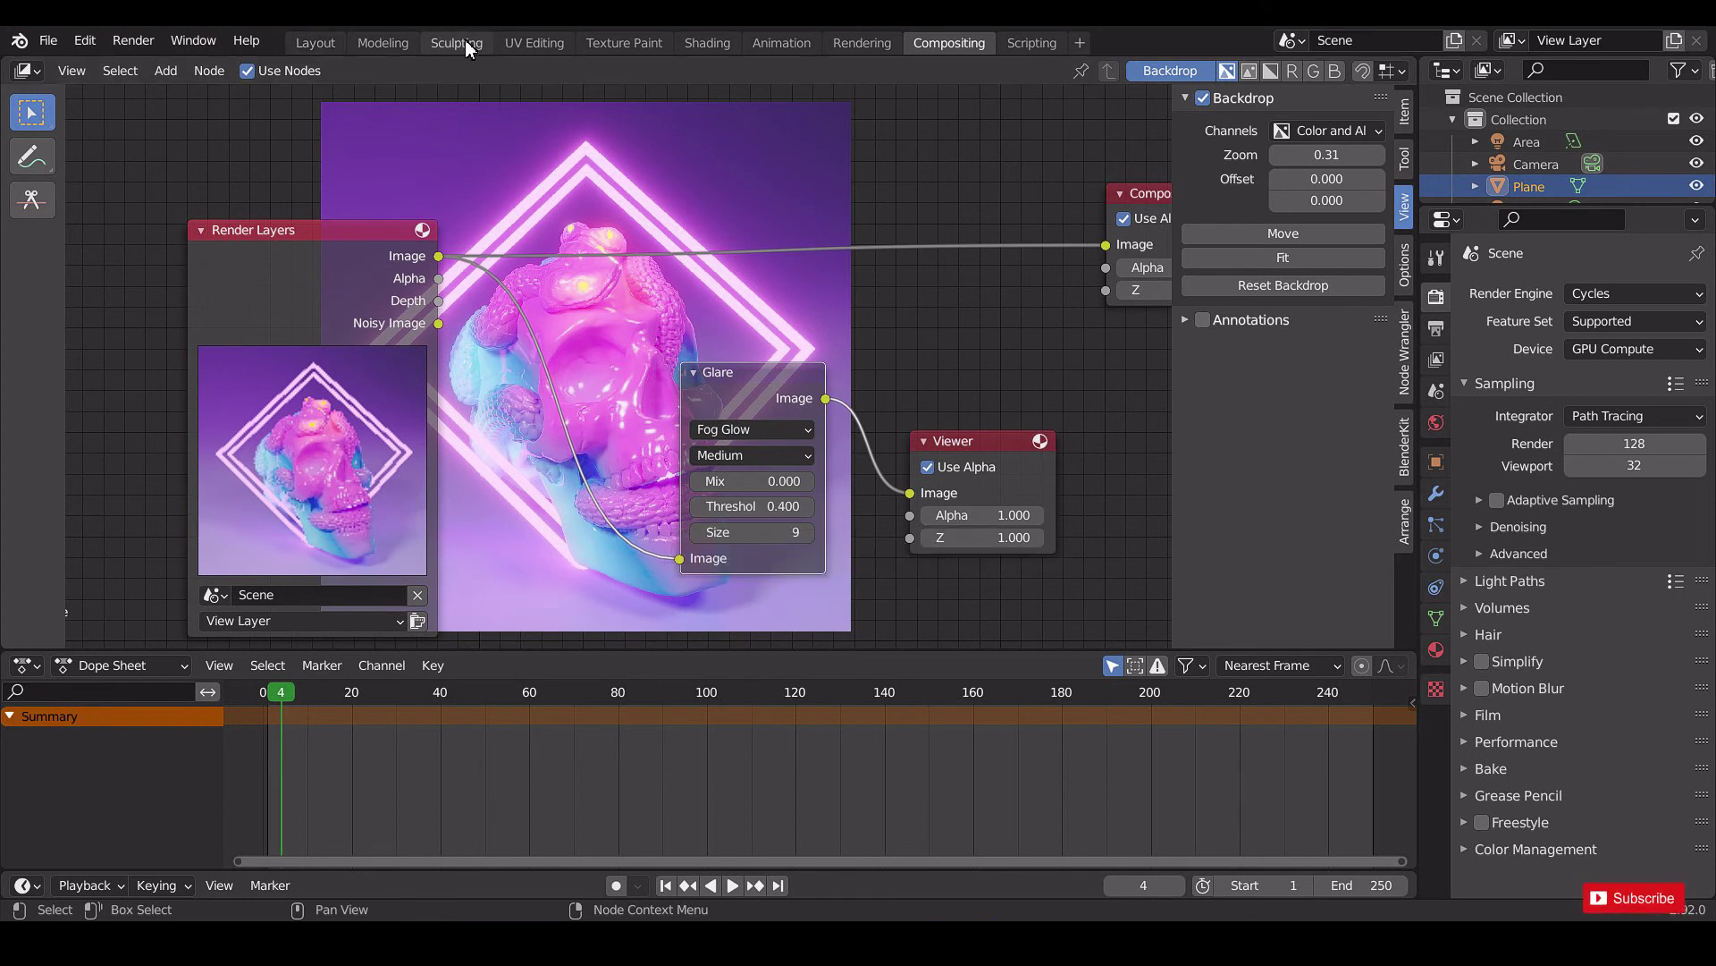
Return to the Layout workspace, open the render view and display the Viewer Node image in full.
{"action": "left_click", "coordinate": [314, 43]}
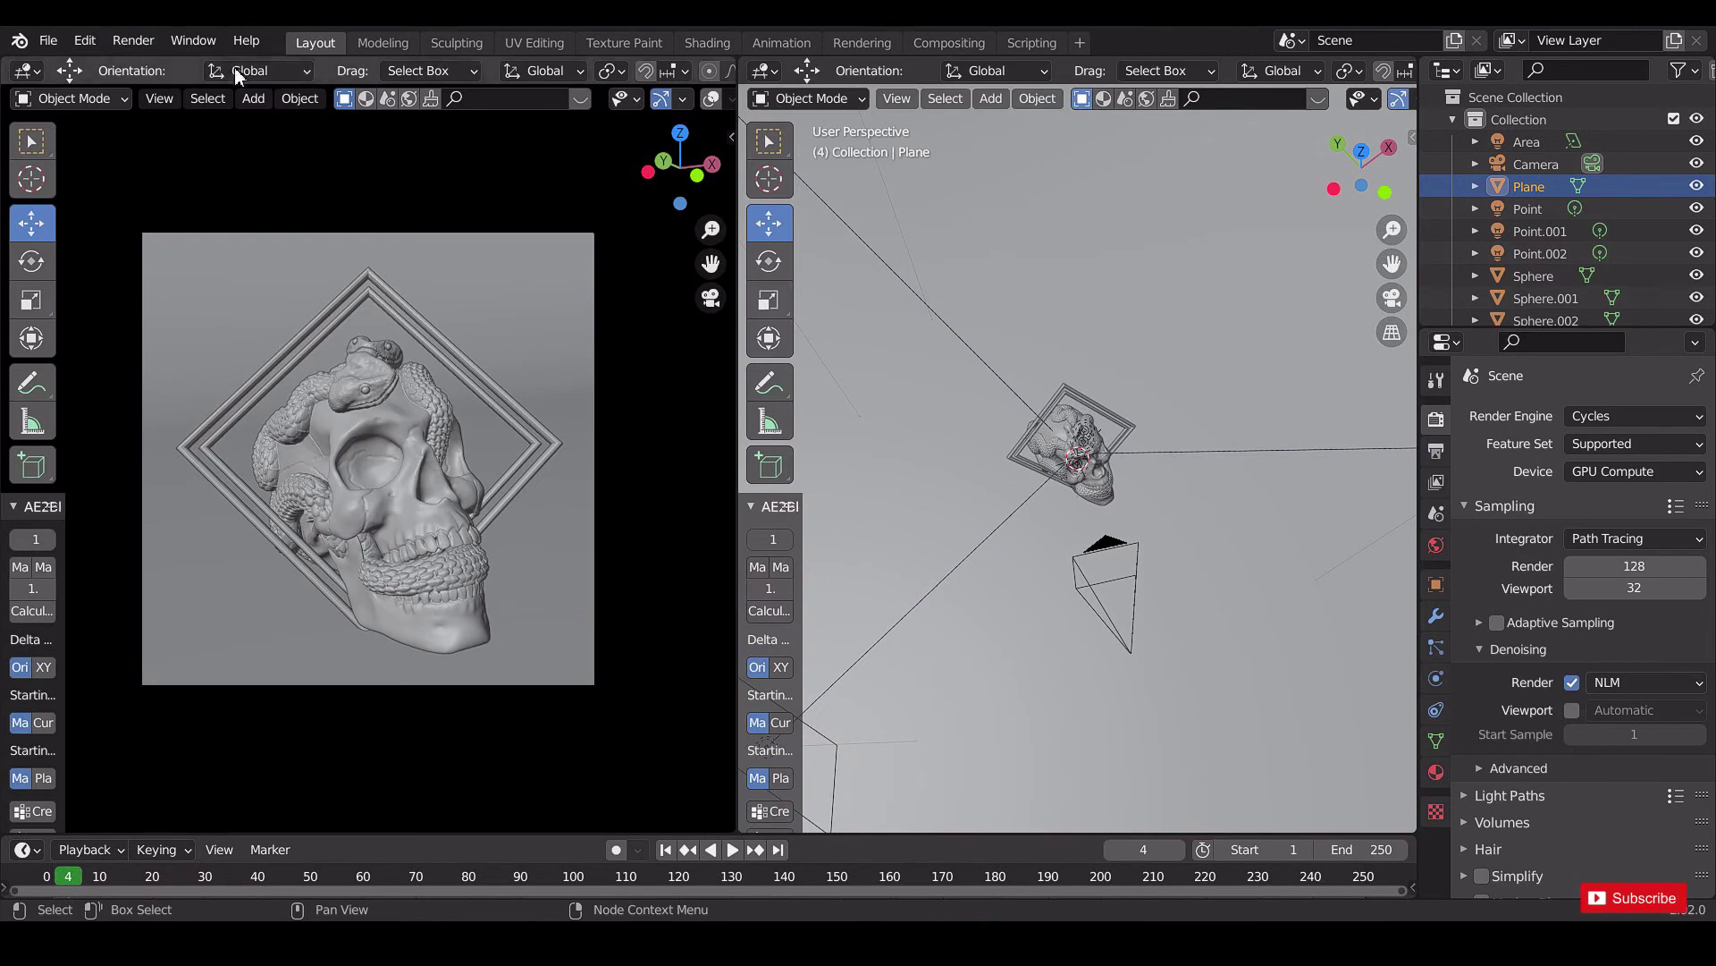
{"action": "left_click", "coordinate": [134, 40]}
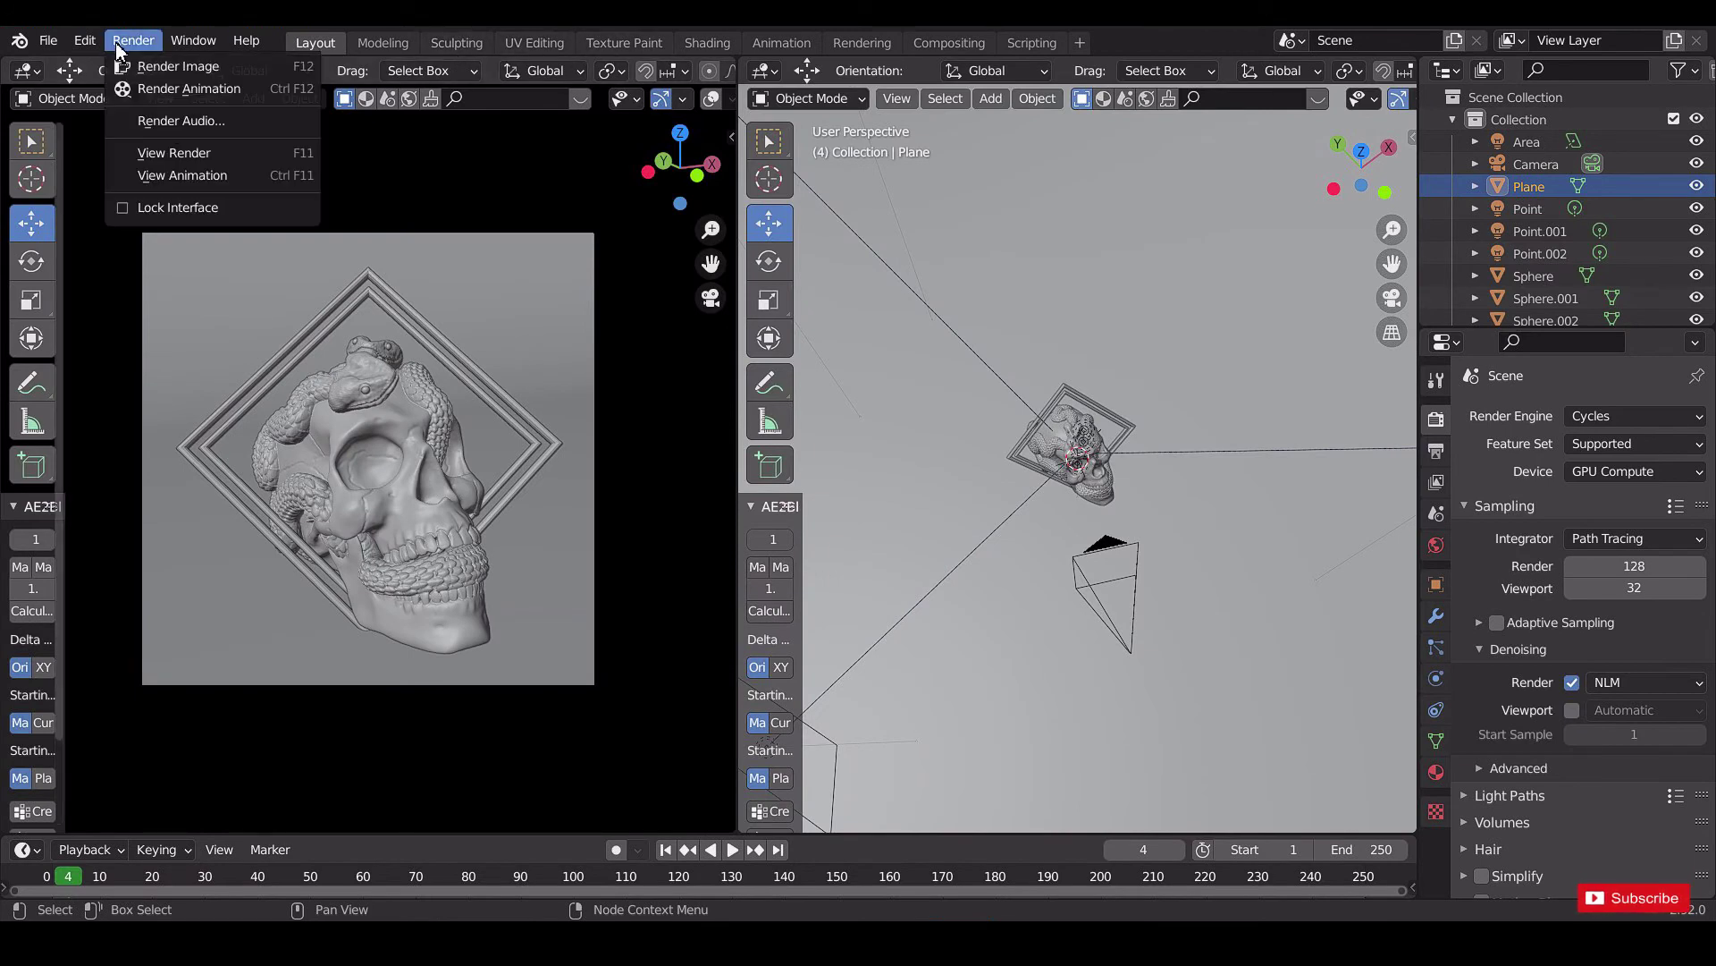
{"action": "left_click", "coordinate": [179, 151]}
{"action": "left_click_drag", "start_coordinate": [608, 224], "coordinate": [683, 171]}
{"action": "left_click", "coordinate": [590, 743]}
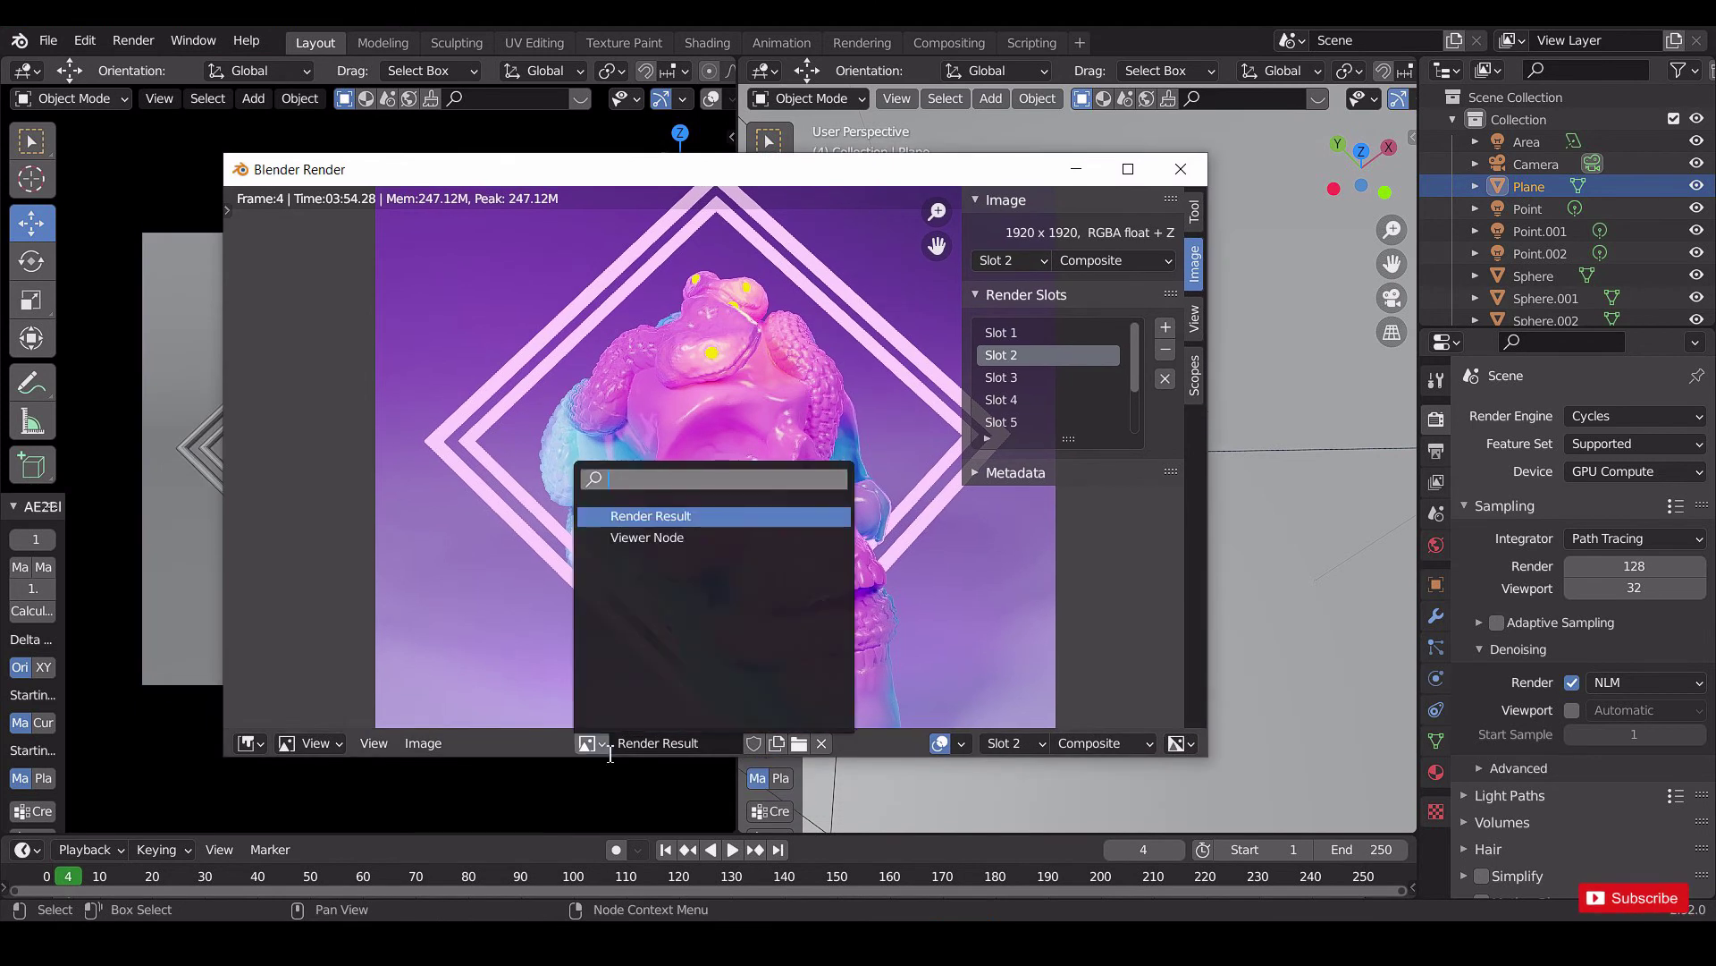
{"action": "left_click", "coordinate": [669, 538]}
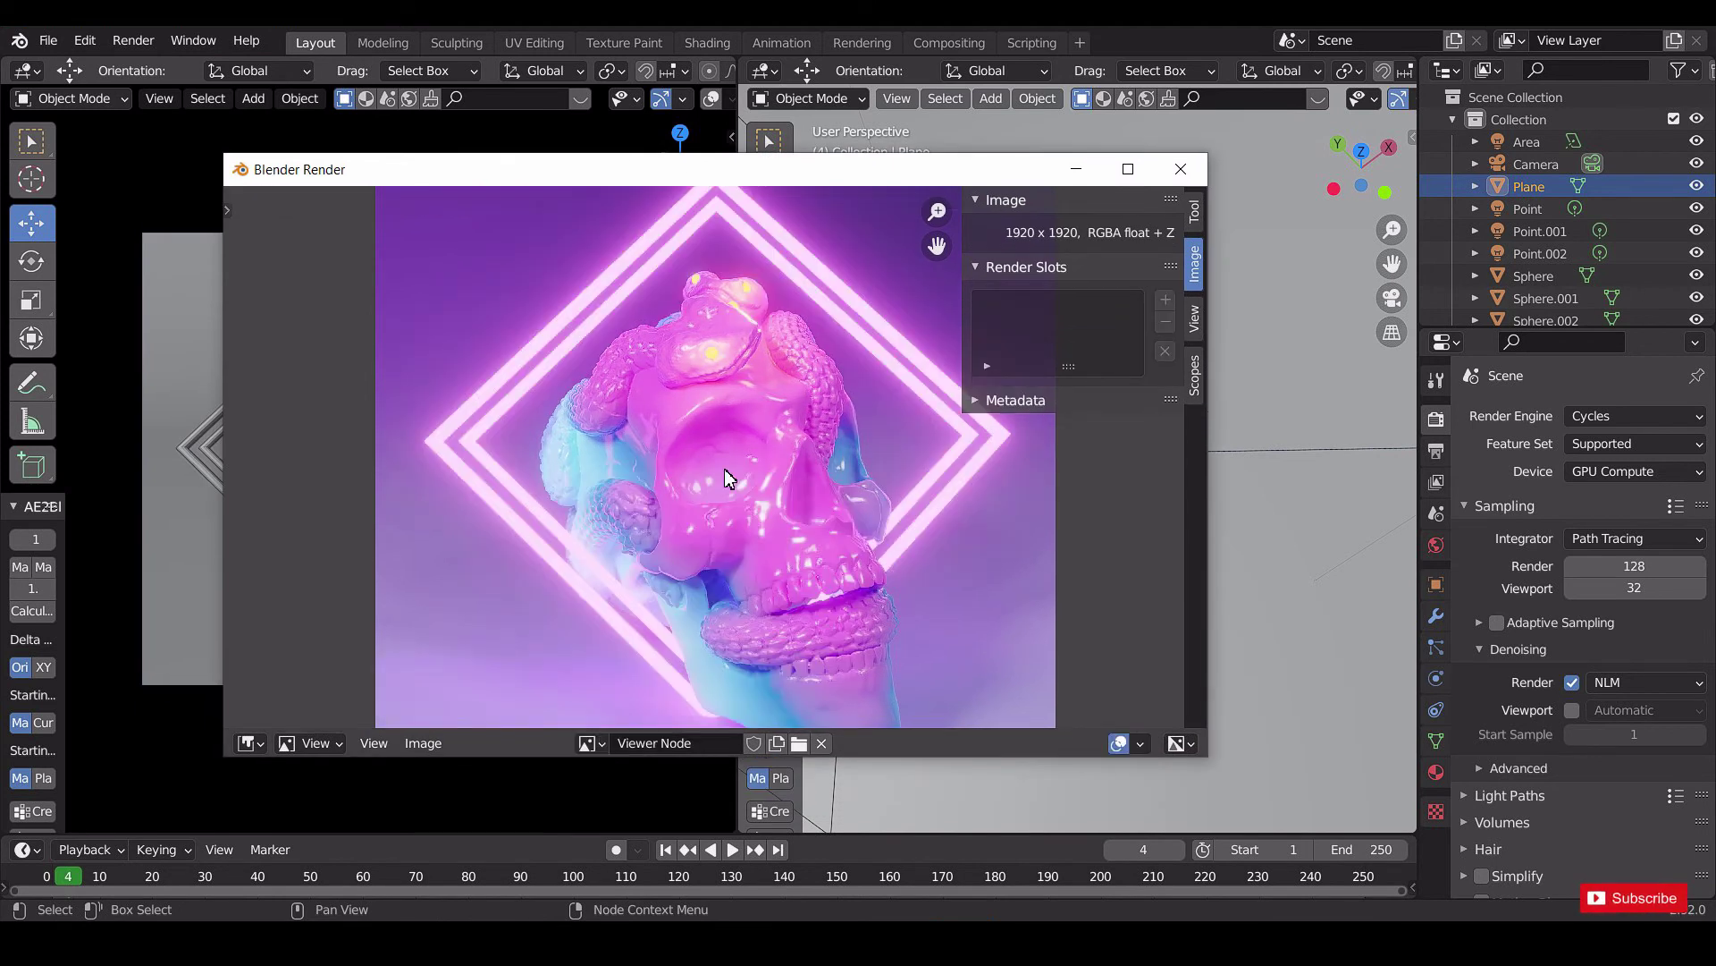
{"action": "scroll", "coordinate": [741, 482], "scroll_direction": "down", "scroll_amount": 4}
{"action": "scroll", "coordinate": [741, 474], "scroll_direction": "up", "scroll_amount": 3}
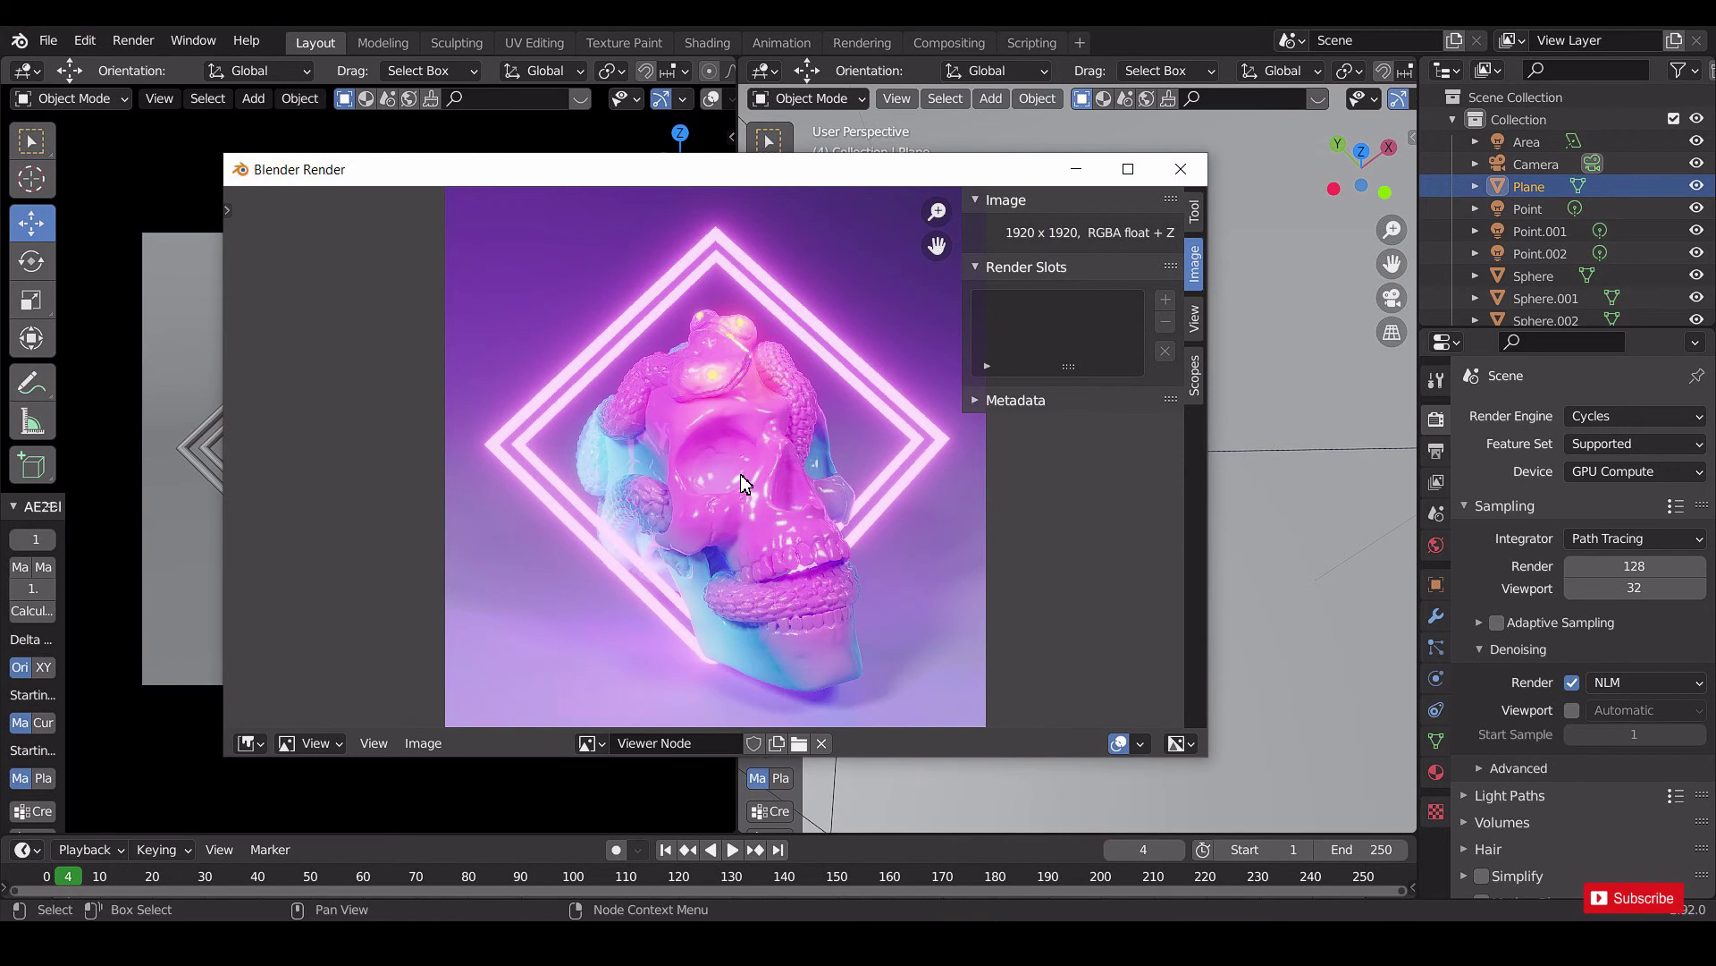
{"action": "scroll", "coordinate": [497, 347], "scroll_direction": "down", "scroll_amount": 1}
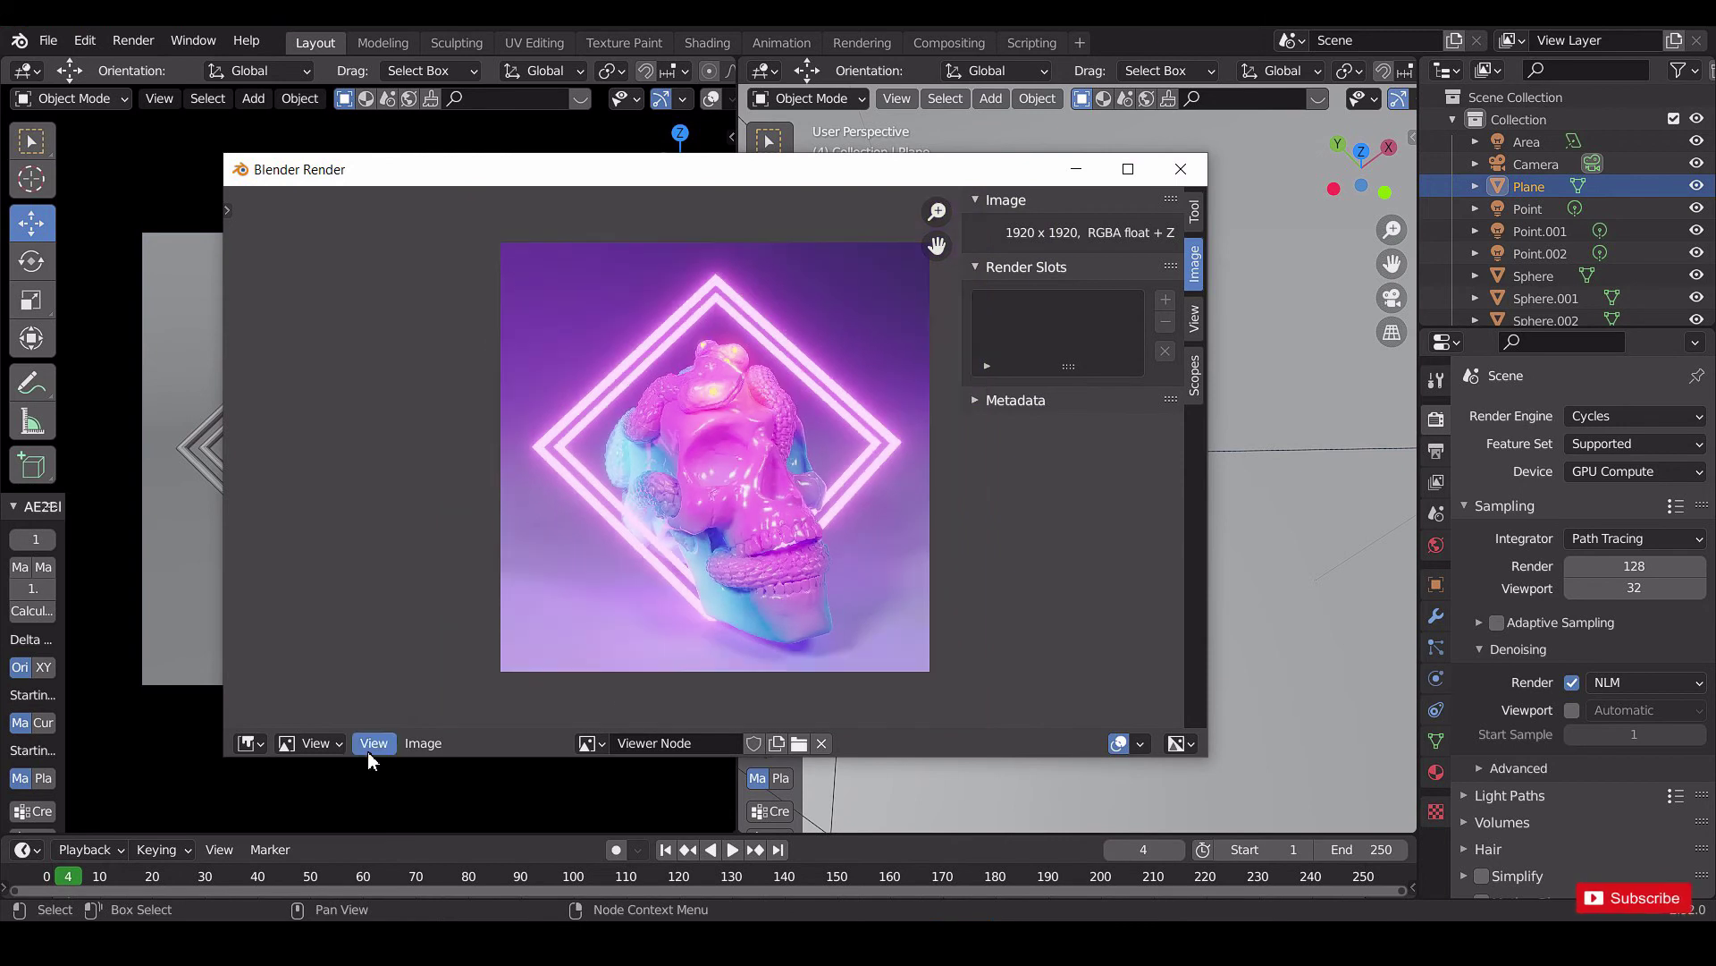
Save a copy of the Viewer Node image as album.png in the D:\Blender\Song folder.
{"action": "left_click", "coordinate": [433, 744]}
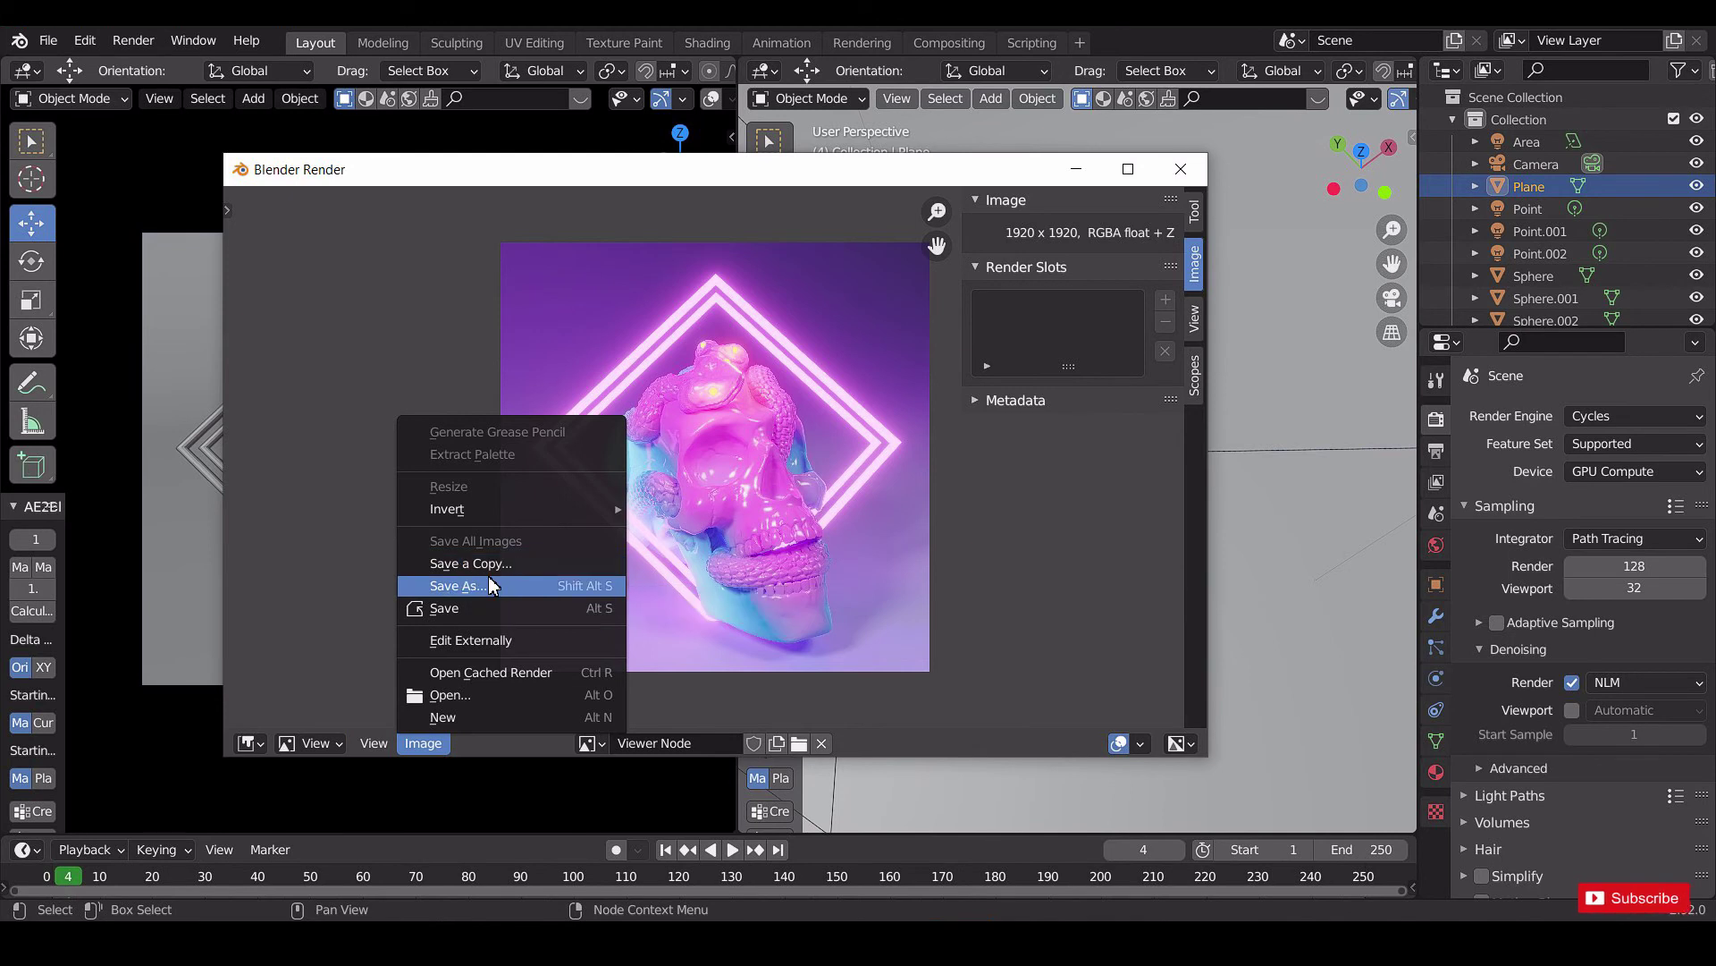
{"action": "left_click", "coordinate": [499, 567]}
{"action": "left_click", "coordinate": [469, 820]}
{"action": "type", "text": "album.png"}
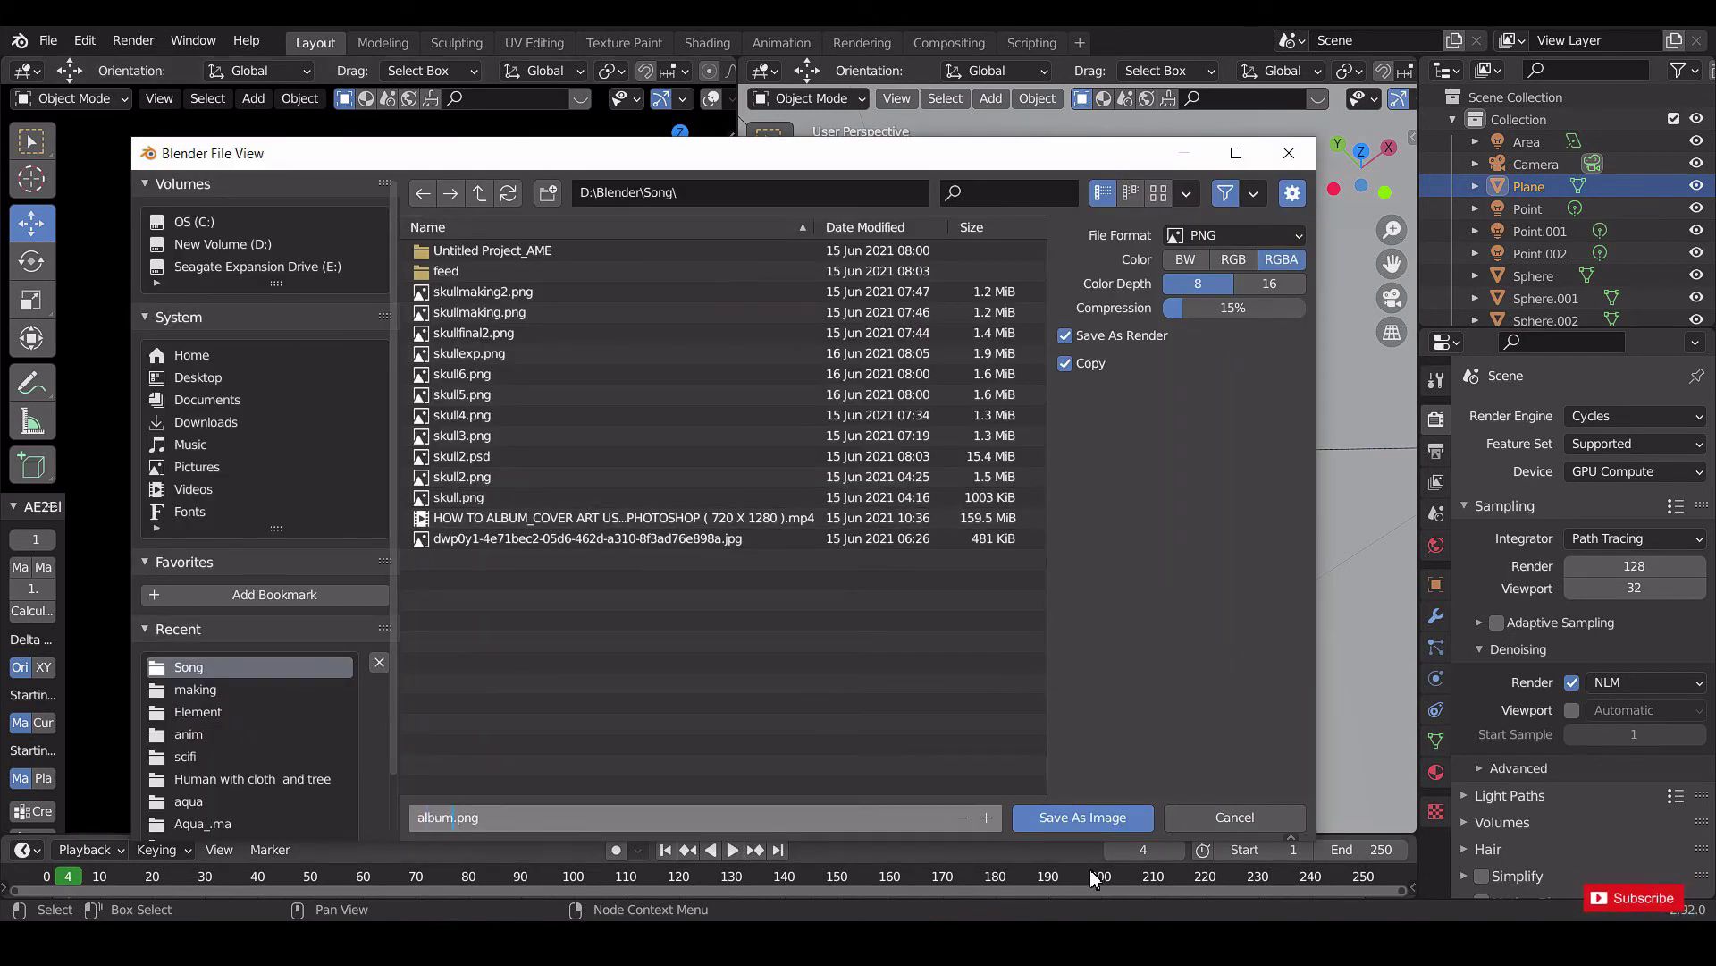
{"action": "key", "text": "Return"}
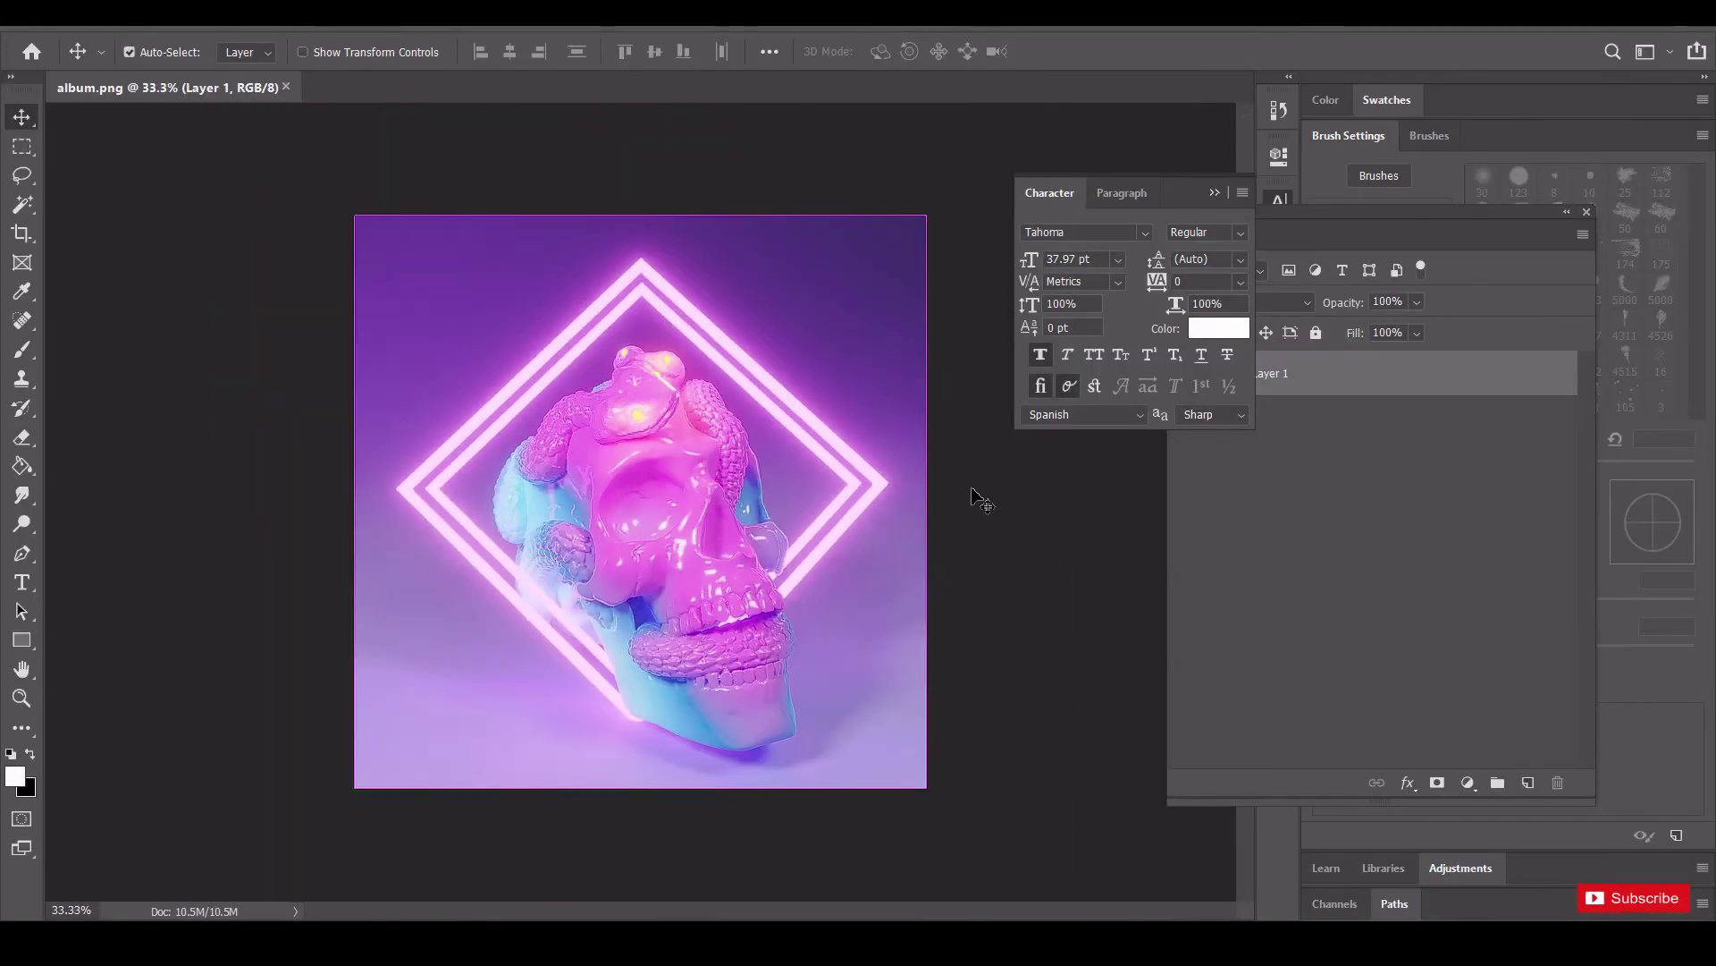
In Photoshop, open the black scratch texture dwp0y1-4e71bec2-05d6-462d-a310-8f3ad76e898a.jpg and copy the whole image into album.png as a new layer.
{"action": "left_click", "coordinate": [1214, 192]}
{"action": "left_click", "coordinate": [59, 16]}
{"action": "left_click", "coordinate": [85, 57]}
{"action": "left_click", "coordinate": [1017, 234]}
{"action": "left_click", "coordinate": [945, 583]}
{"action": "key", "text": "ctrl+a"}
{"action": "key", "text": "ctrl+c"}
{"action": "left_click", "coordinate": [152, 89]}
{"action": "key", "text": "ctrl+v"}
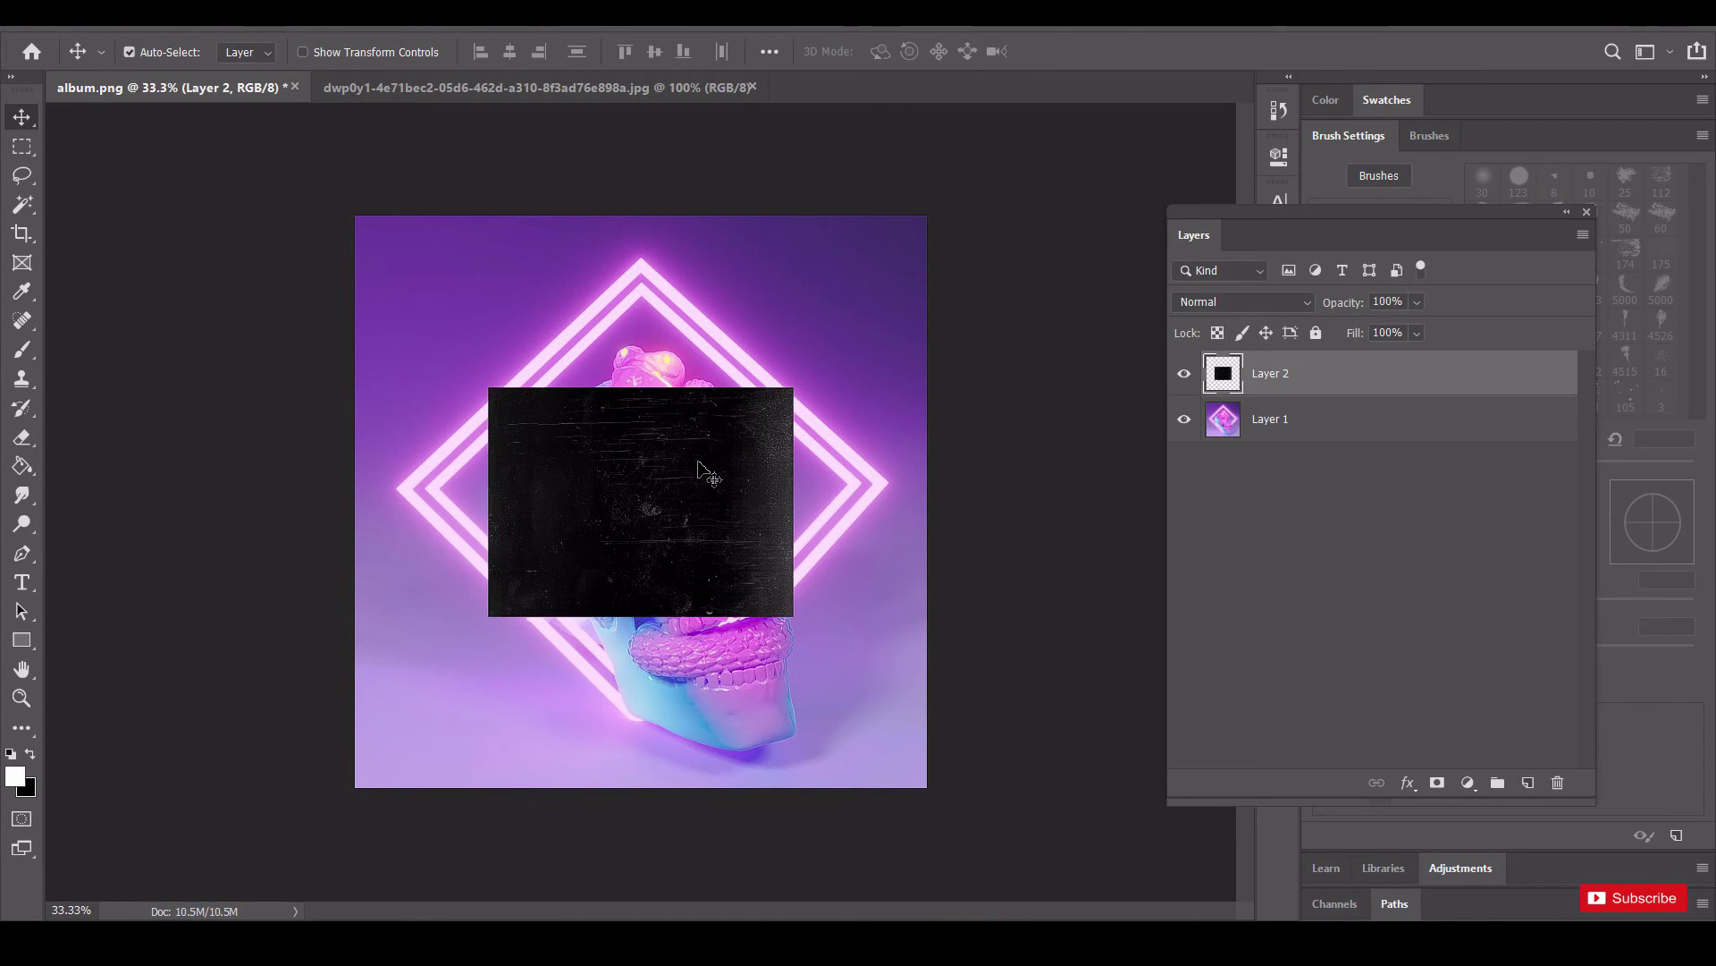
{"action": "key", "text": "ctrl+t"}
{"action": "left_click_drag", "start_coordinate": [797, 620], "coordinate": [976, 753]}
{"action": "key", "text": "Escape"}
Enlarge the scratch texture, rotate it -90° and position it so that it covers the whole canvas.
{"action": "key", "text": "ctrl+t"}
{"action": "left_click_drag", "start_coordinate": [792, 617], "coordinate": [1053, 811]}
{"action": "left_click_drag", "start_coordinate": [853, 663], "coordinate": [719, 569]}
{"action": "left_click_drag", "start_coordinate": [910, 685], "coordinate": [719, 380]}
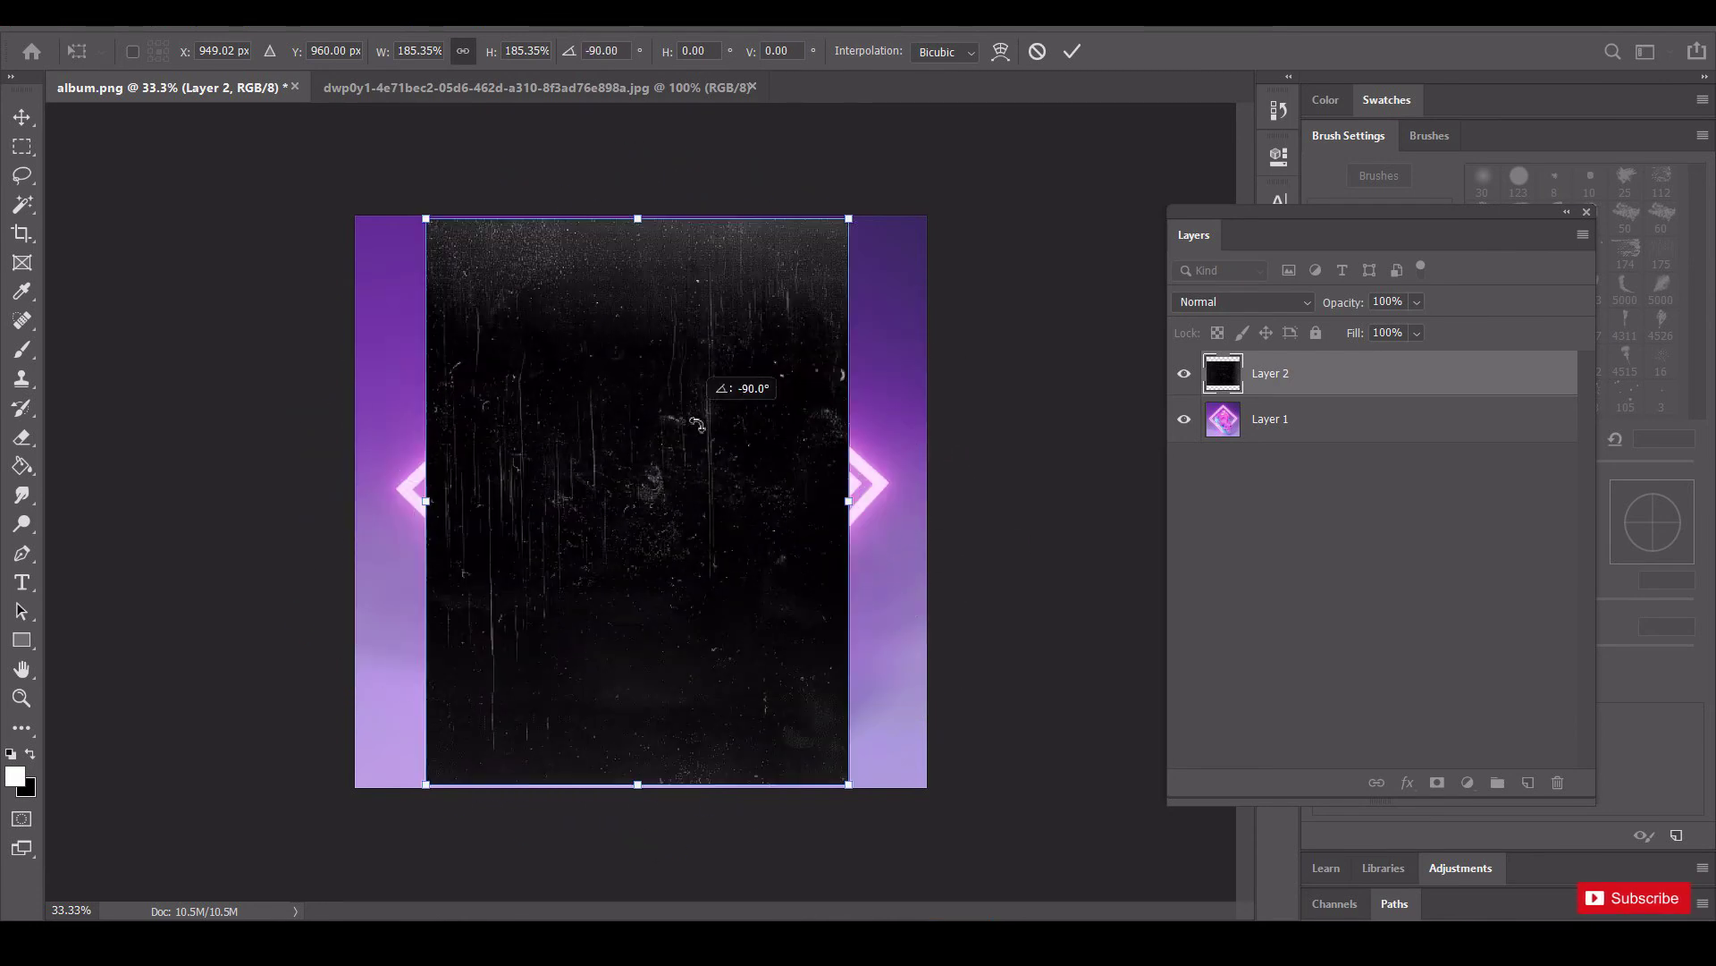
{"action": "left_click_drag", "start_coordinate": [854, 787], "coordinate": [1013, 906]}
{"action": "left_click_drag", "start_coordinate": [822, 726], "coordinate": [736, 571]}
{"action": "left_click_drag", "start_coordinate": [931, 864], "coordinate": [968, 904]}
{"action": "left_click_drag", "start_coordinate": [705, 498], "coordinate": [693, 387]}
{"action": "key", "text": "Return"}
Set the scratch texture layer's blend mode to Screen and its opacity to 75%.
{"action": "left_click", "coordinate": [1242, 301]}
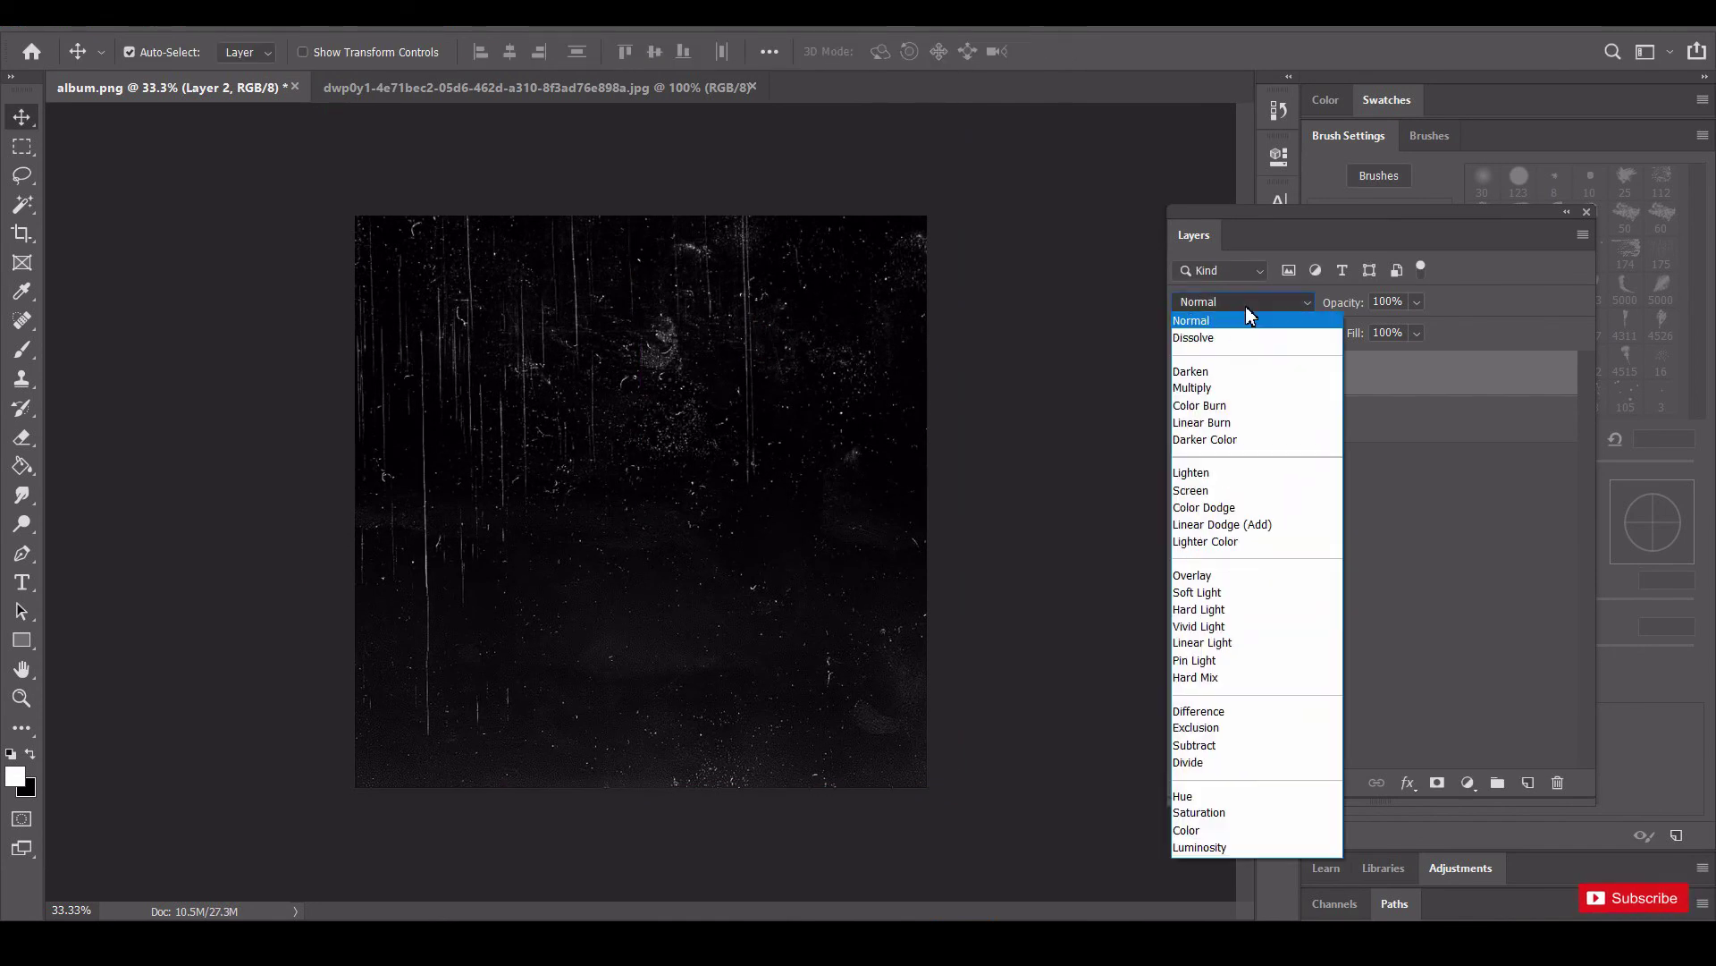
{"action": "left_click", "coordinate": [1221, 490]}
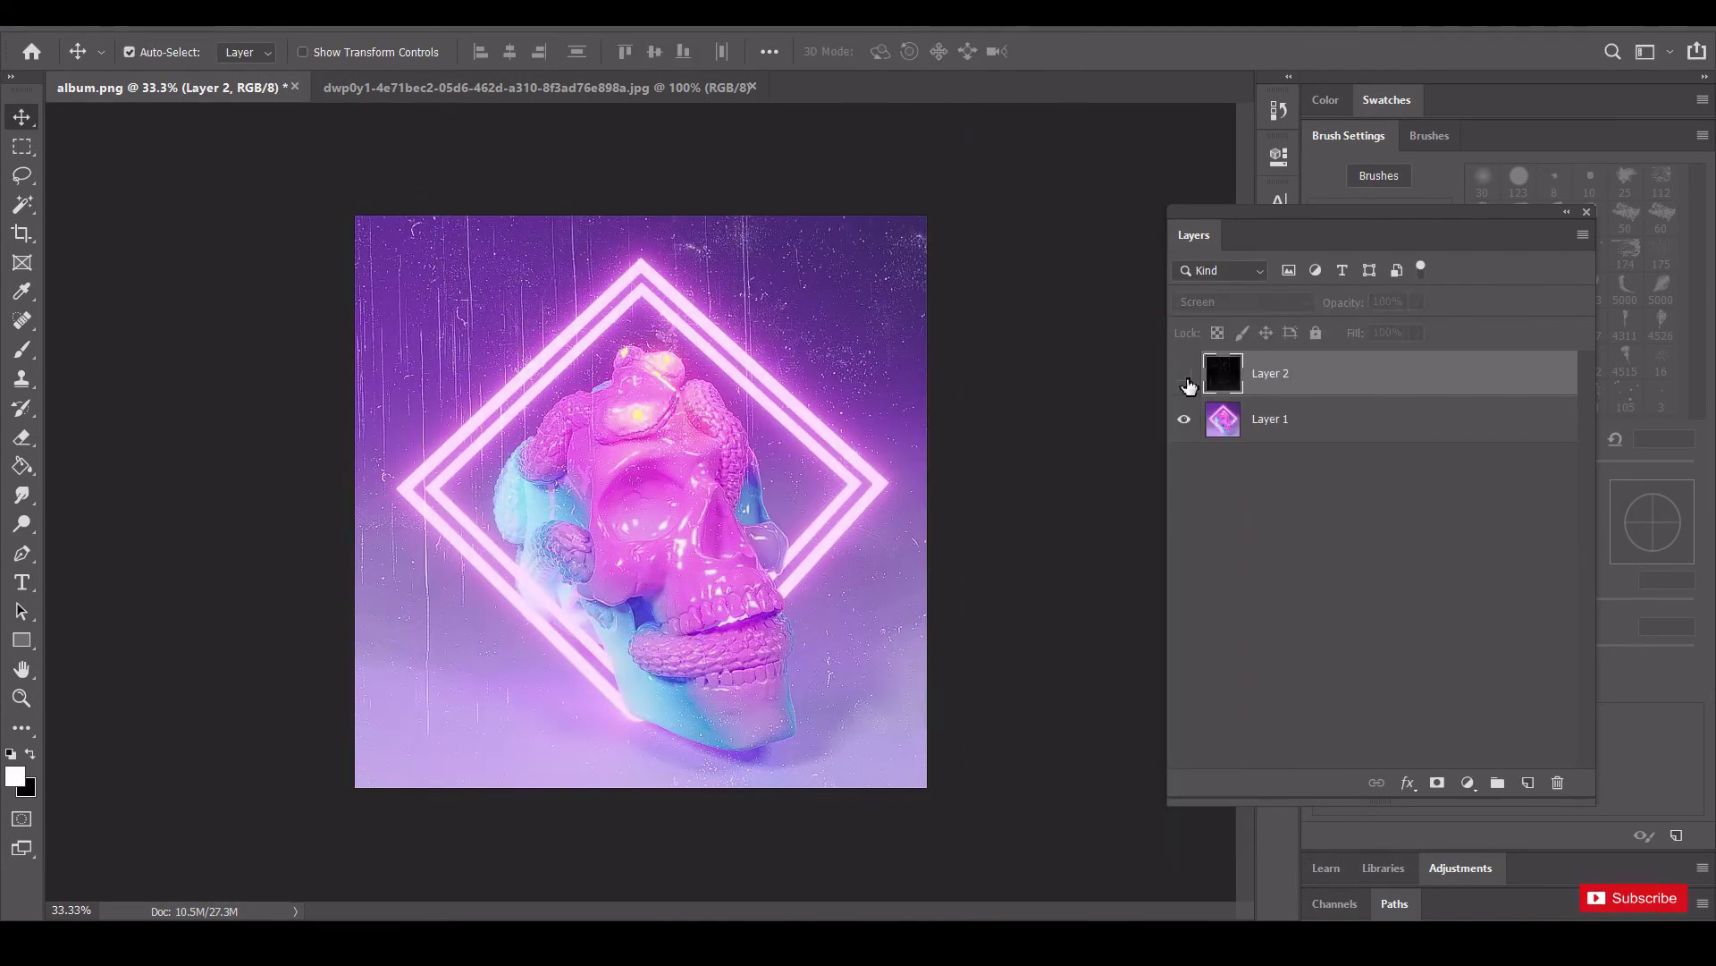
{"action": "left_click_drag", "start_coordinate": [1355, 304], "coordinate": [1343, 309]}
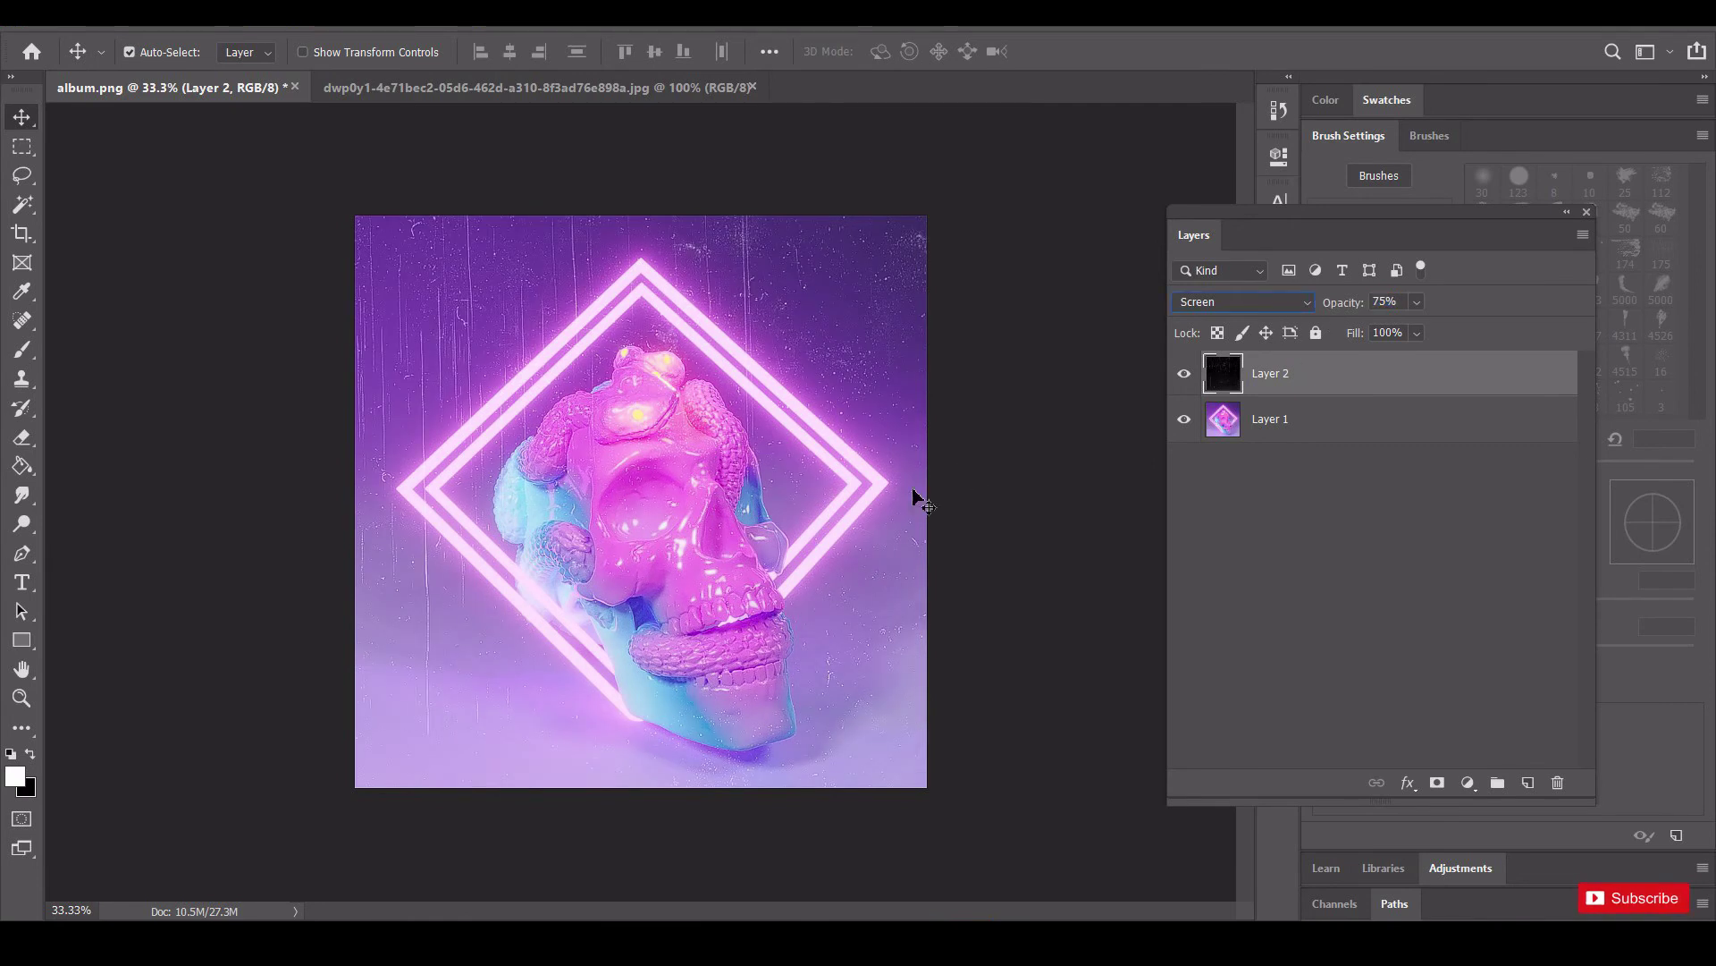
Erase the scratches over the skull and diamond on Layer 2 with a 200 px eraser, and compare with the layer hidden.
{"action": "left_click", "coordinate": [1025, 509]}
{"action": "key", "text": "e"}
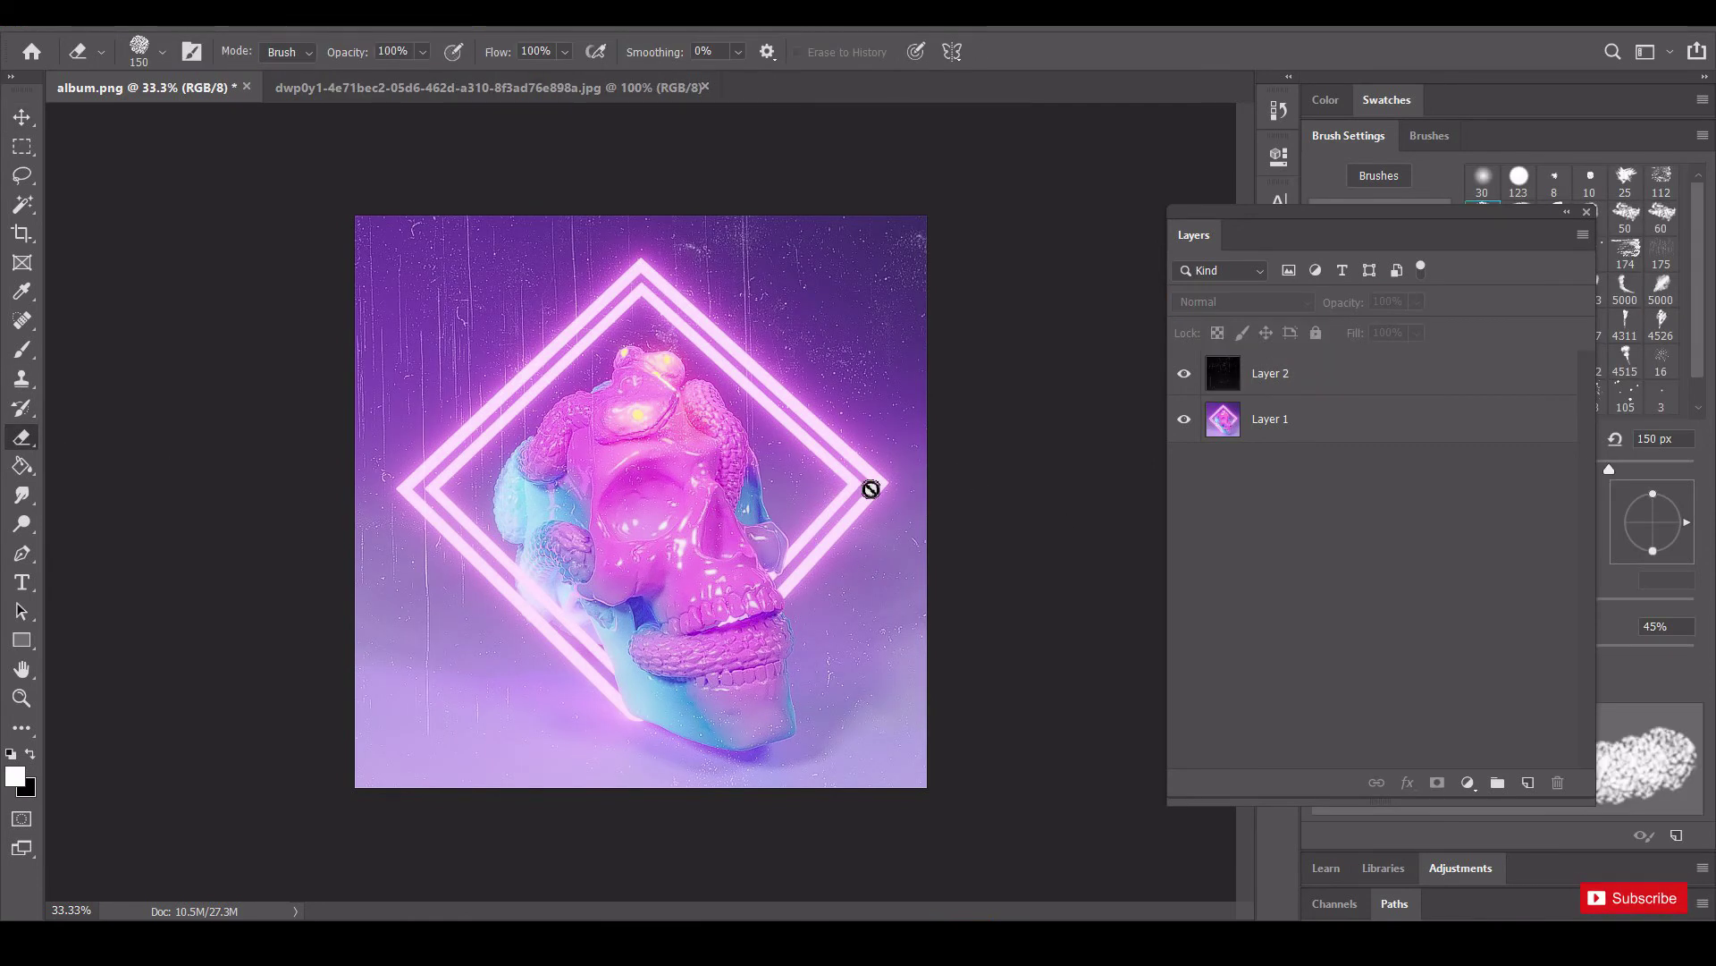
{"action": "left_click", "coordinate": [1287, 373]}
{"action": "key", "text": "bracketright"}
{"action": "key", "text": "bracketright"}
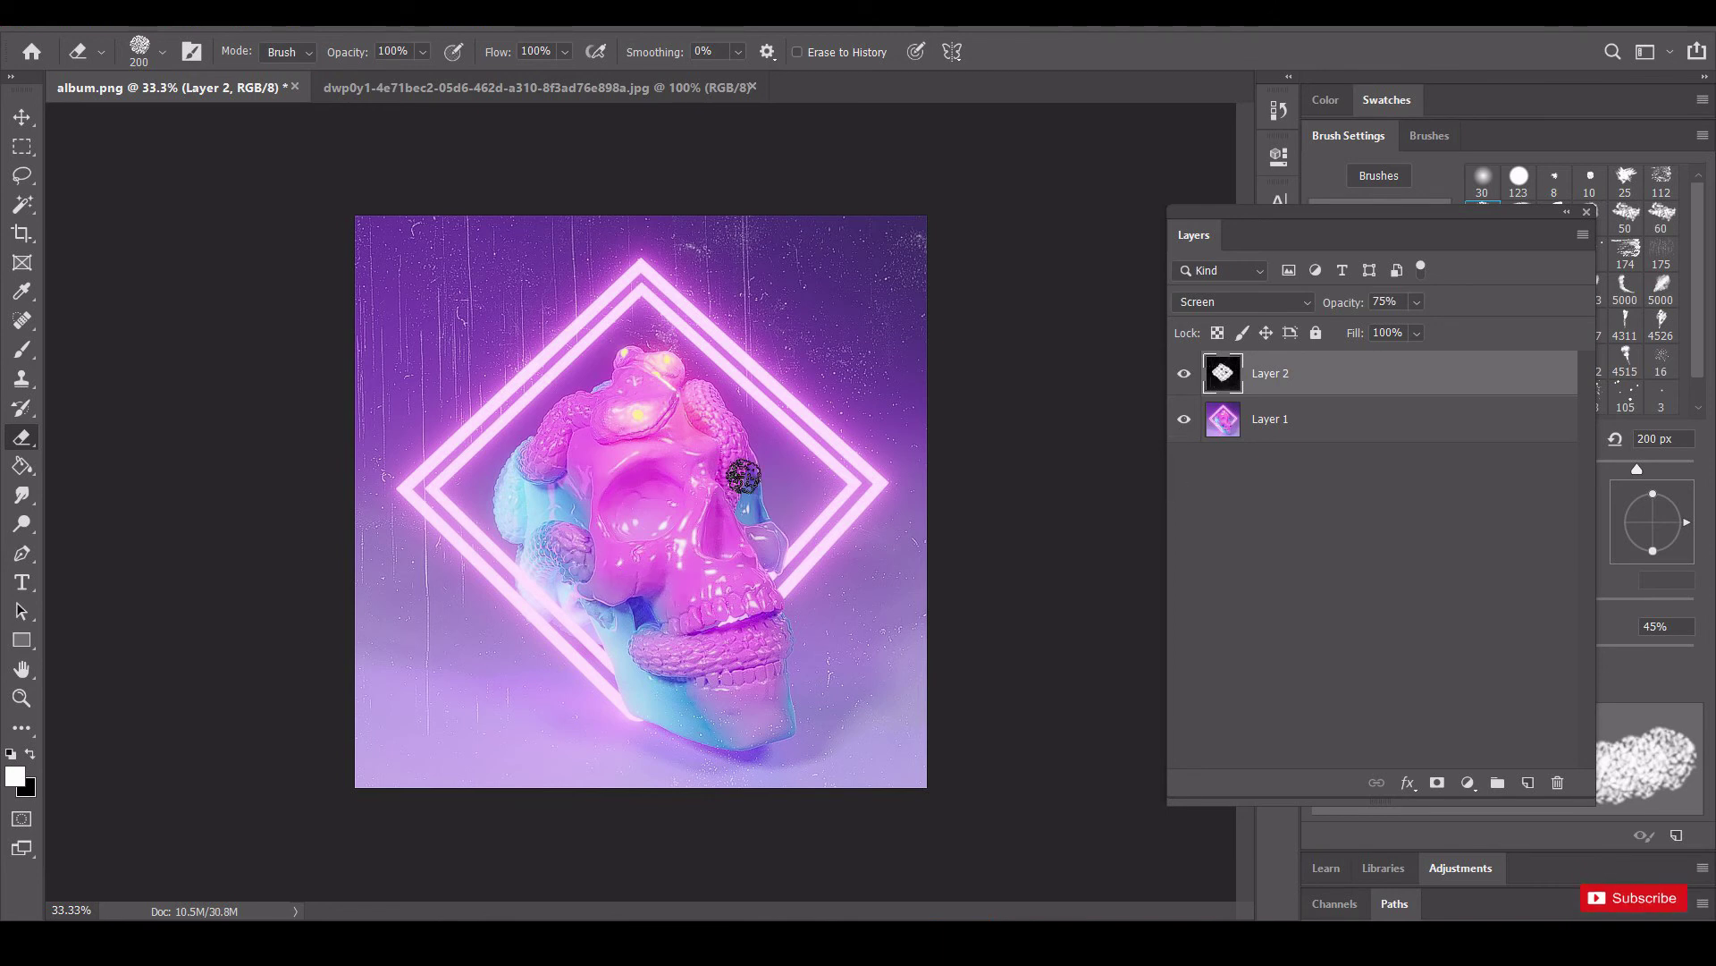
{"action": "left_click", "coordinate": [1188, 379]}
{"action": "left_click", "coordinate": [1188, 378]}
{"action": "left_click", "coordinate": [1188, 379]}
{"action": "left_click", "coordinate": [1188, 379]}
Add a new layer above the scratch texture and choose smoke brush 106 from the Free Smoke Photoshop Brushes 8 set.
{"action": "left_click", "coordinate": [1528, 782]}
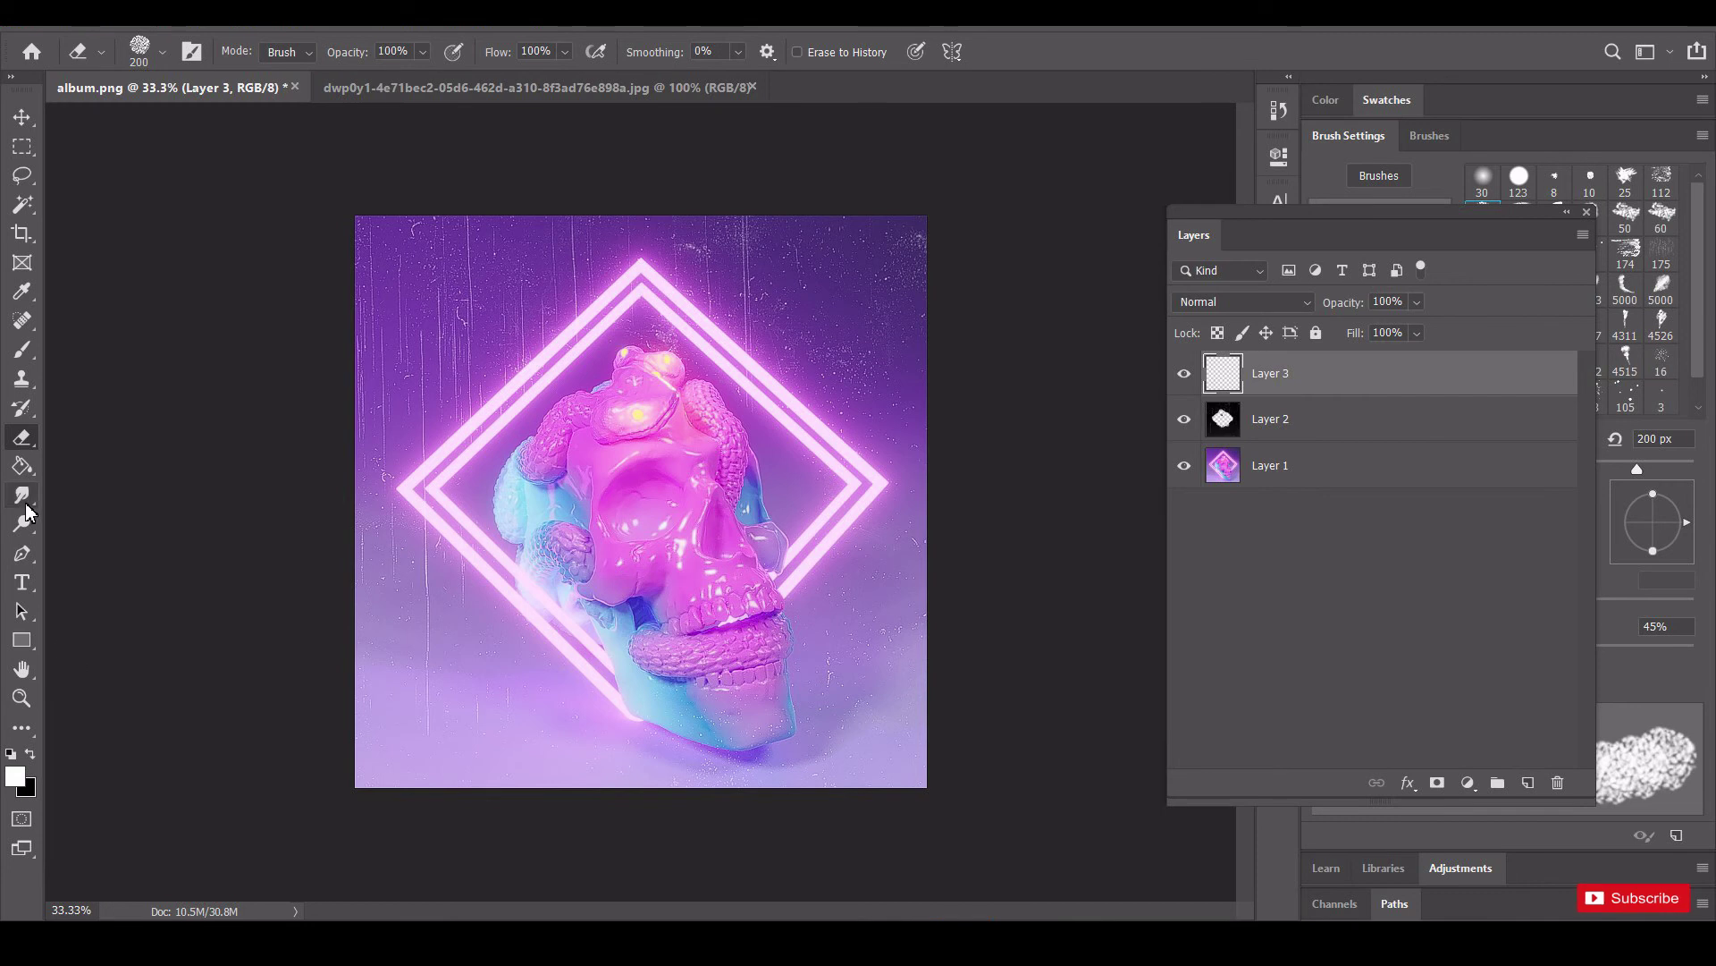
{"action": "left_click", "coordinate": [23, 349]}
{"action": "left_click", "coordinate": [162, 51]}
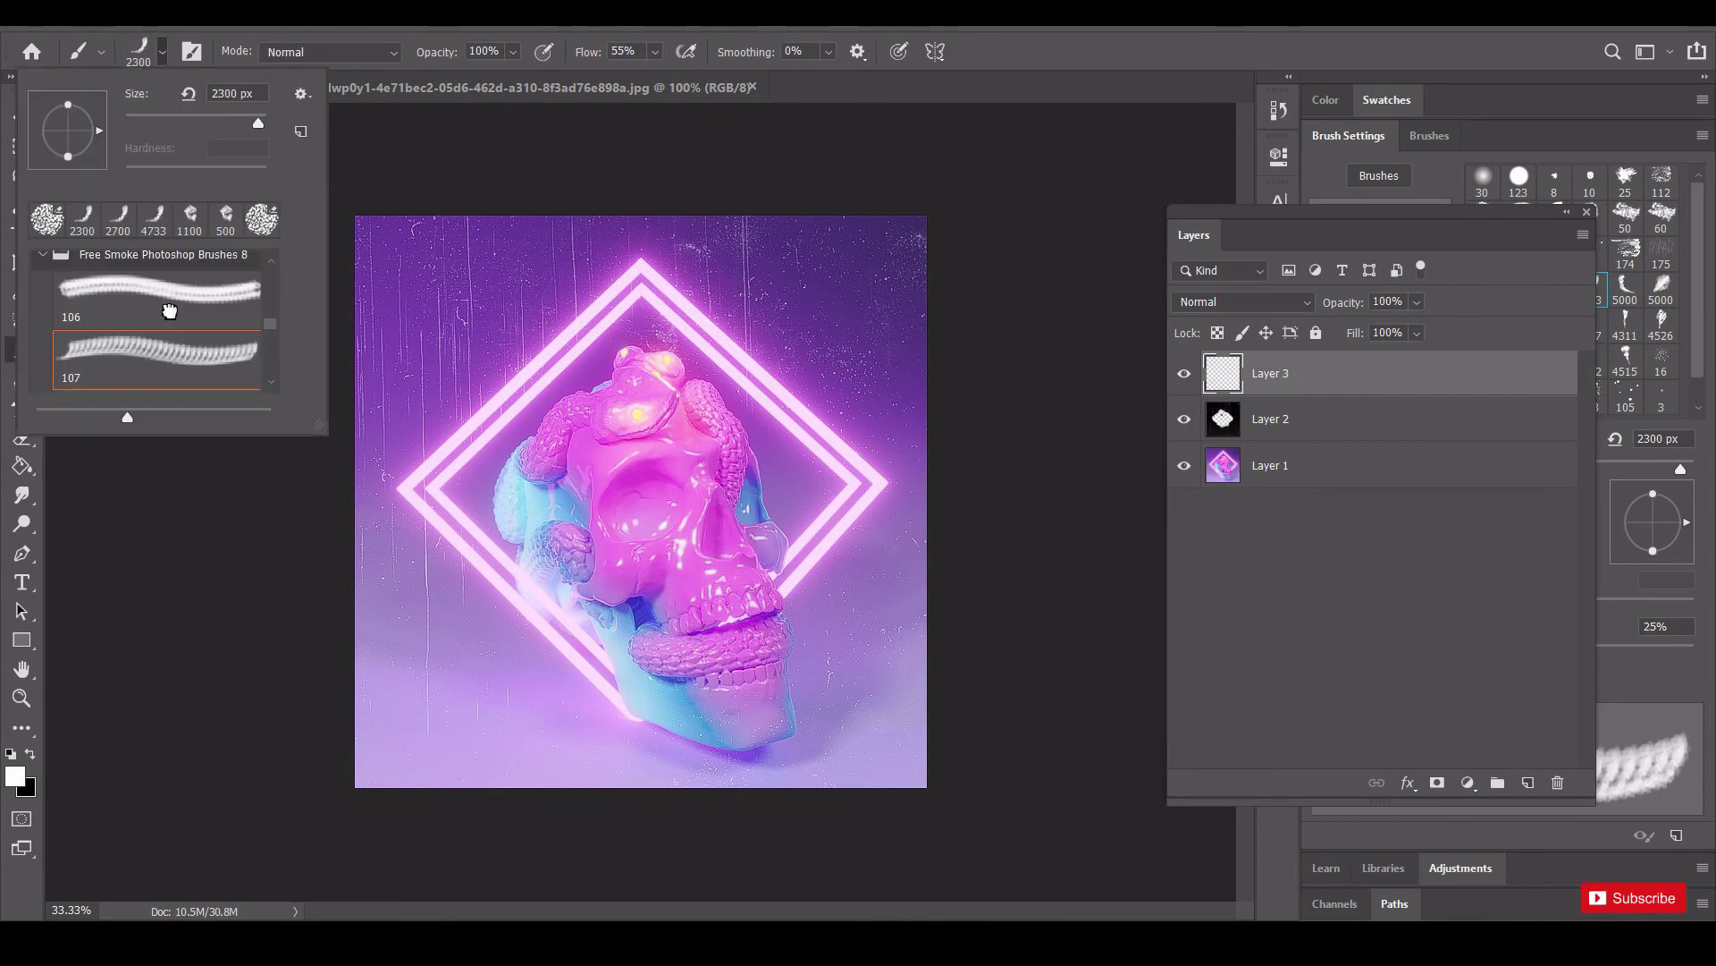
{"action": "left_click", "coordinate": [156, 290]}
{"action": "scroll", "coordinate": [112, 323], "scroll_direction": "up", "scroll_amount": 1}
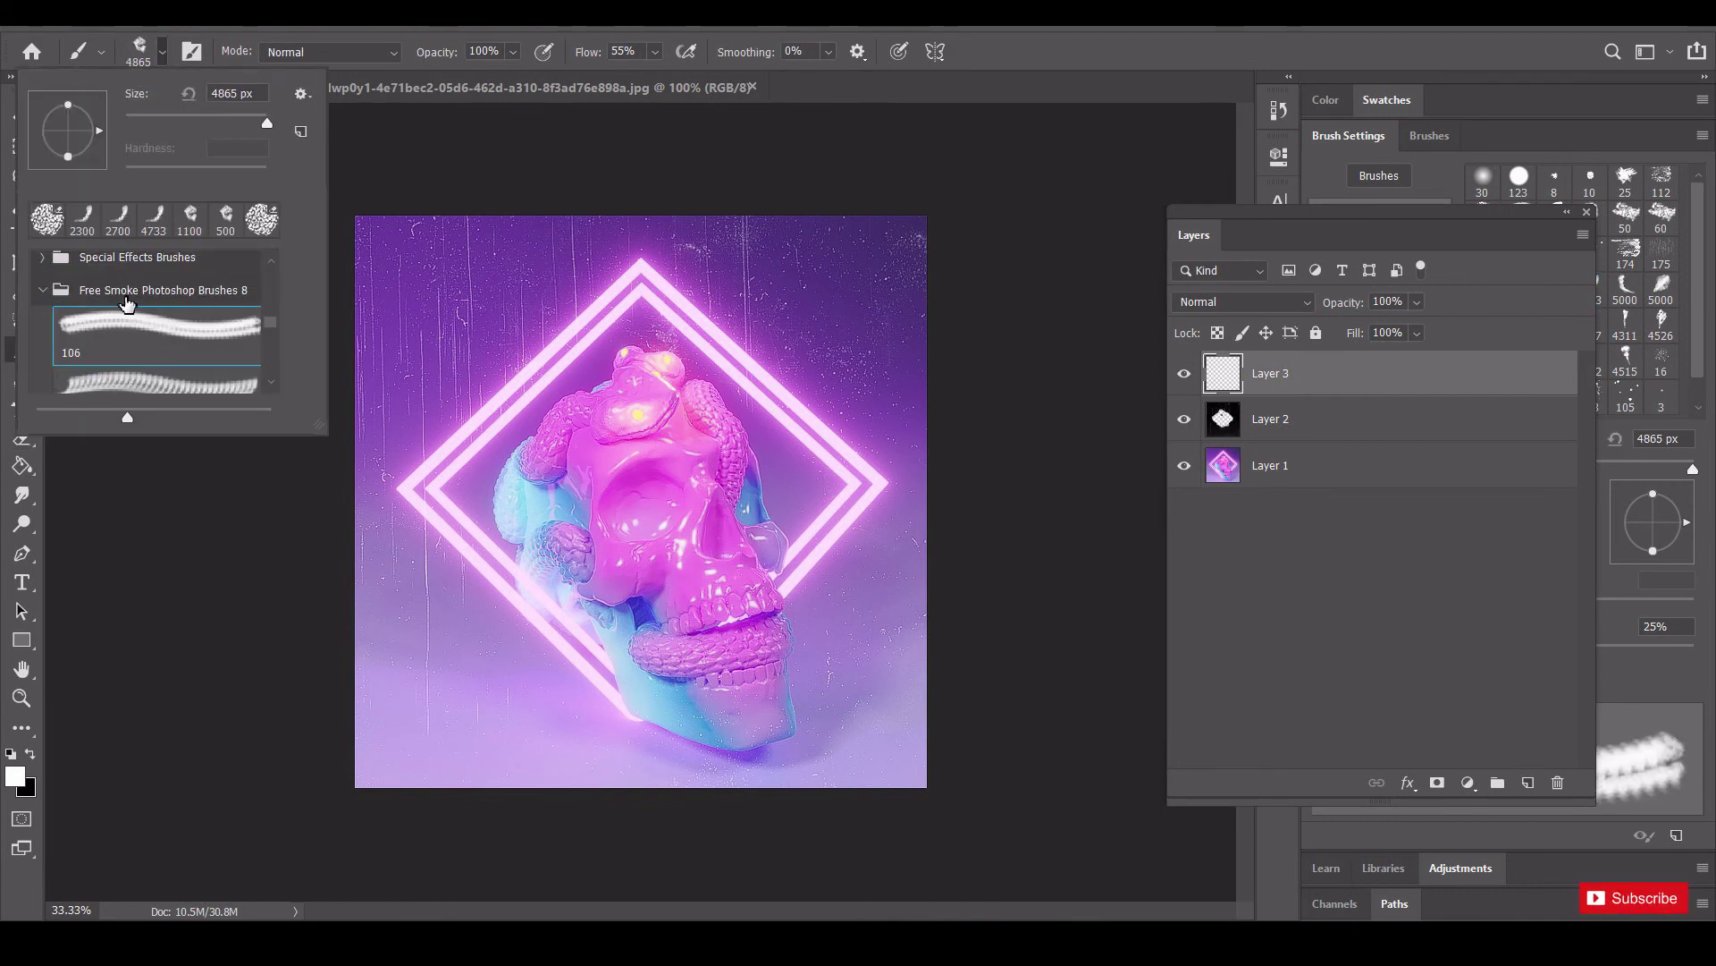
{"action": "left_click", "coordinate": [56, 300]}
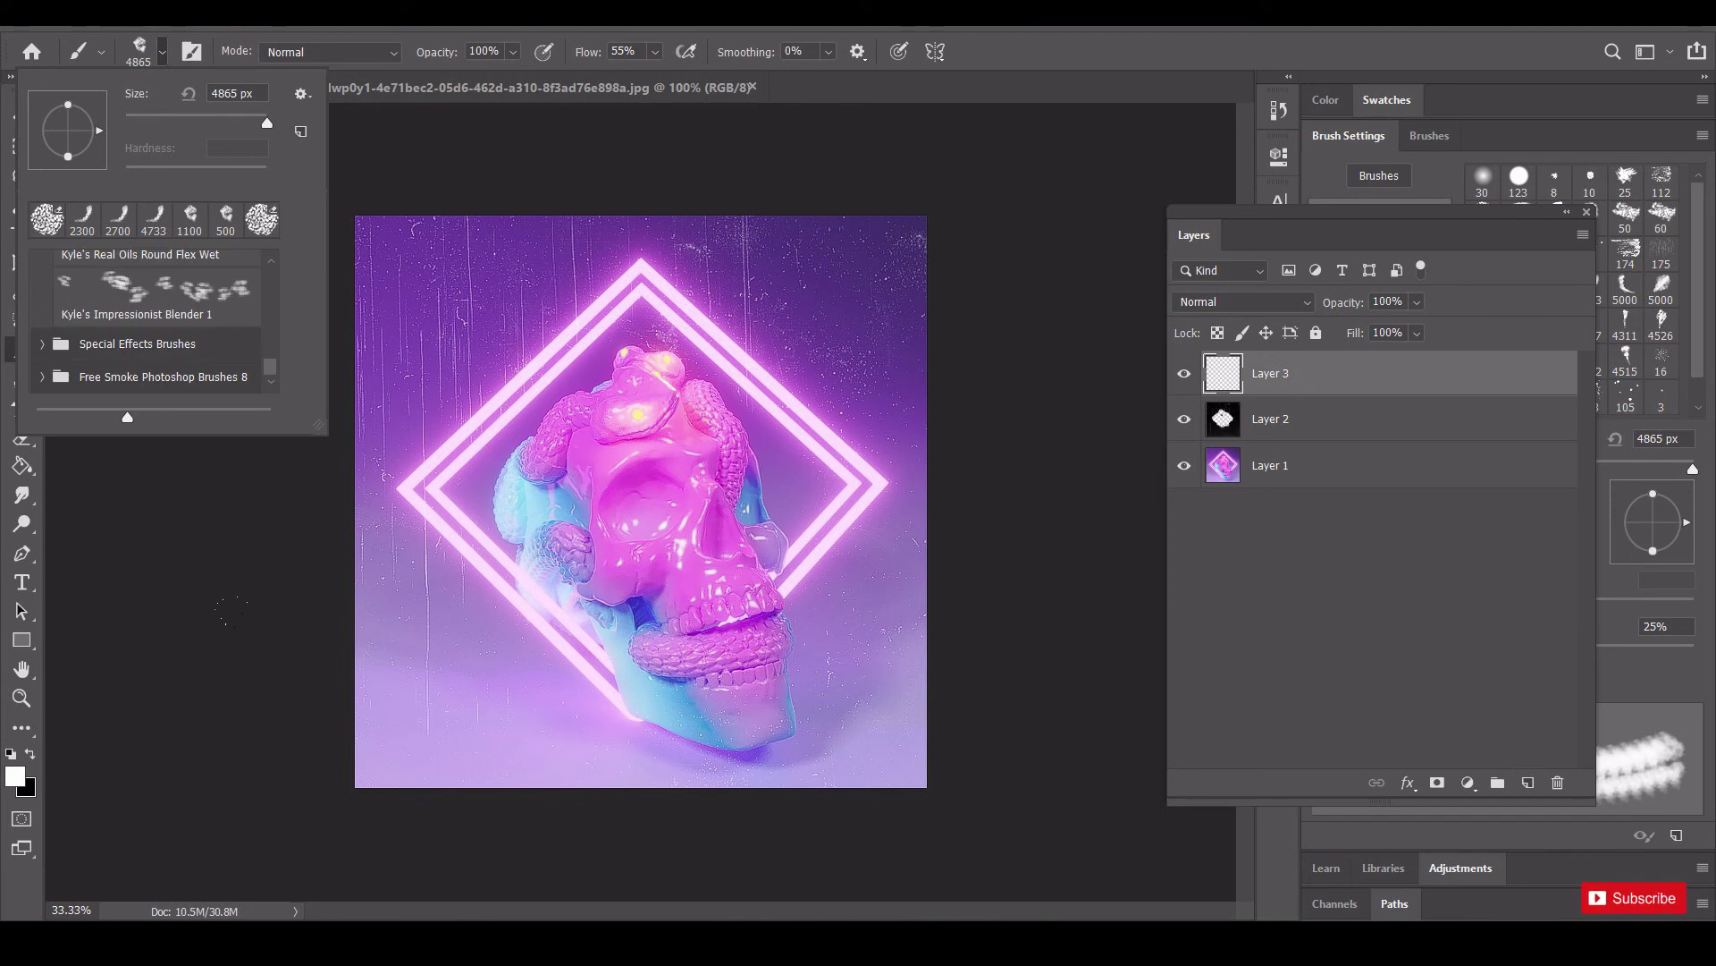
Reduce the smoke brush to 1600 px and paint white smoke in the image's lower-left corner.
{"action": "left_click", "coordinate": [236, 784]}
{"action": "key", "text": "ctrl+z"}
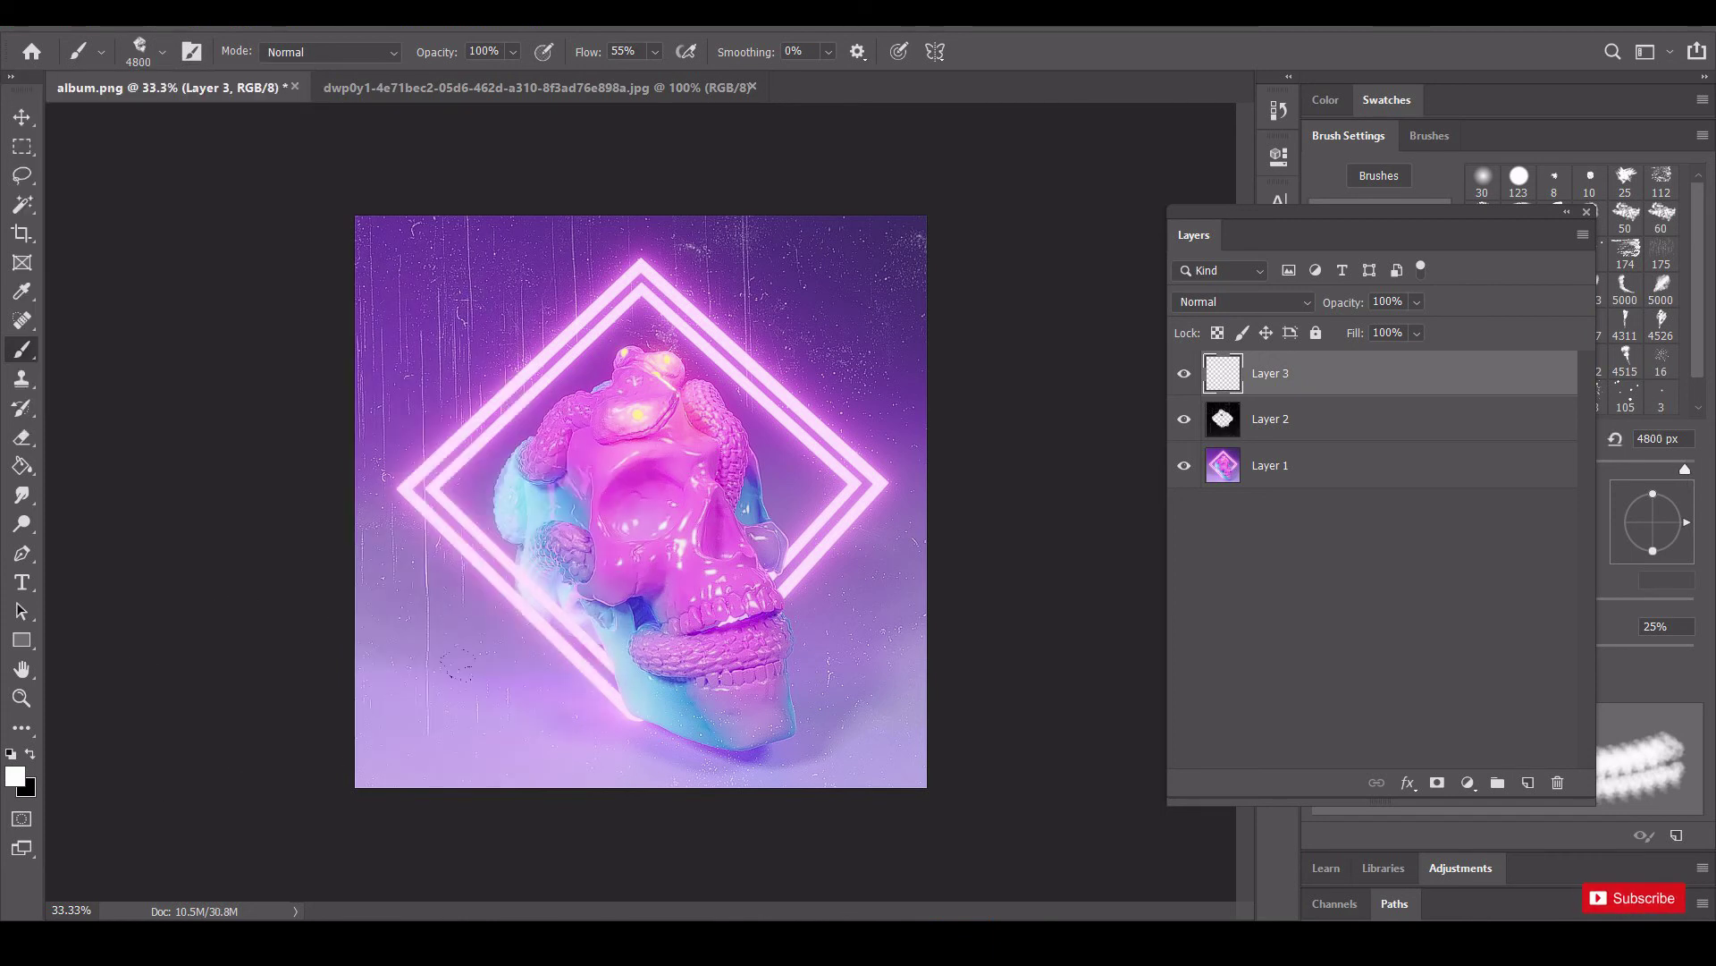
{"action": "key", "text": "bracketleft"}
{"action": "key", "text": "bracketleft"}
{"action": "key", "text": "bracketleft"}
{"action": "key", "text": "bracketleft"}
{"action": "key", "text": "bracketleft"}
{"action": "key", "text": "bracketleft"}
{"action": "key", "text": "bracketleft"}
{"action": "key", "text": "bracketleft"}
{"action": "key", "text": "bracketleft"}
{"action": "key", "text": "bracketleft"}
{"action": "key", "text": "bracketleft"}
{"action": "key", "text": "bracketleft"}
{"action": "key", "text": "bracketleft"}
{"action": "key", "text": "bracketleft"}
{"action": "key", "text": "bracketleft"}
{"action": "key", "text": "bracketleft"}
{"action": "left_click", "coordinate": [420, 827]}
{"action": "left_click", "coordinate": [357, 787]}
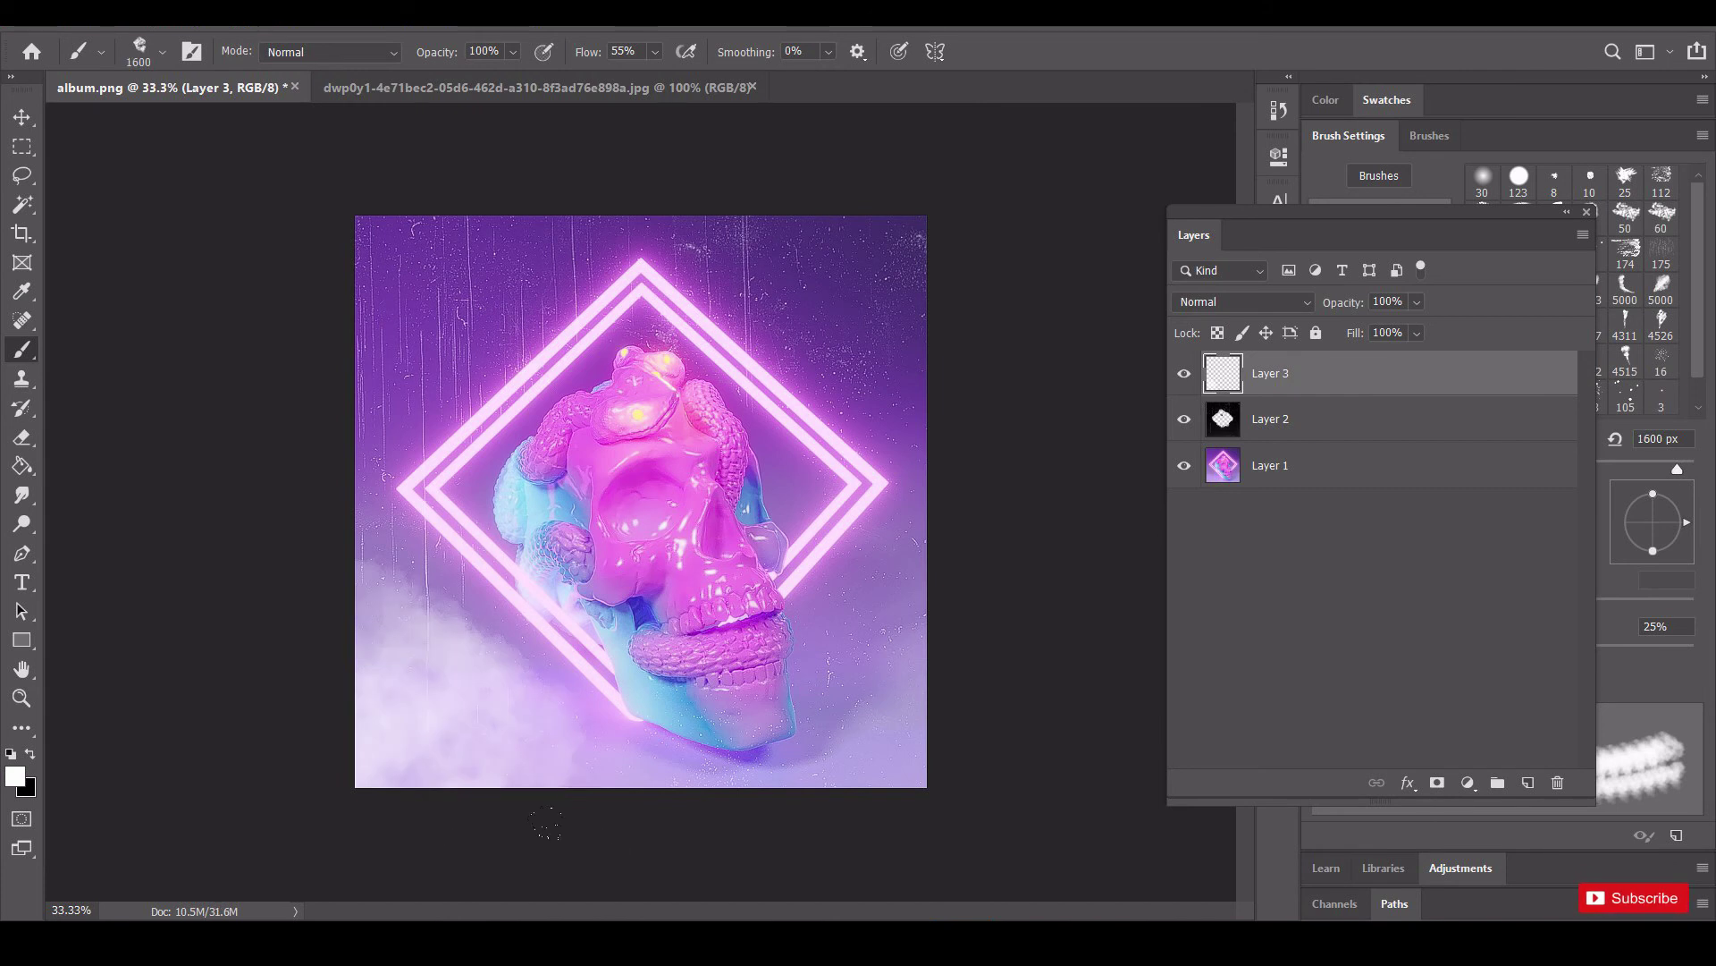
{"action": "key", "text": "ctrl+z"}
Paint white smoke along the image's left edge, lower edge and right side, and in both upper corners.
{"action": "left_click", "coordinate": [274, 488]}
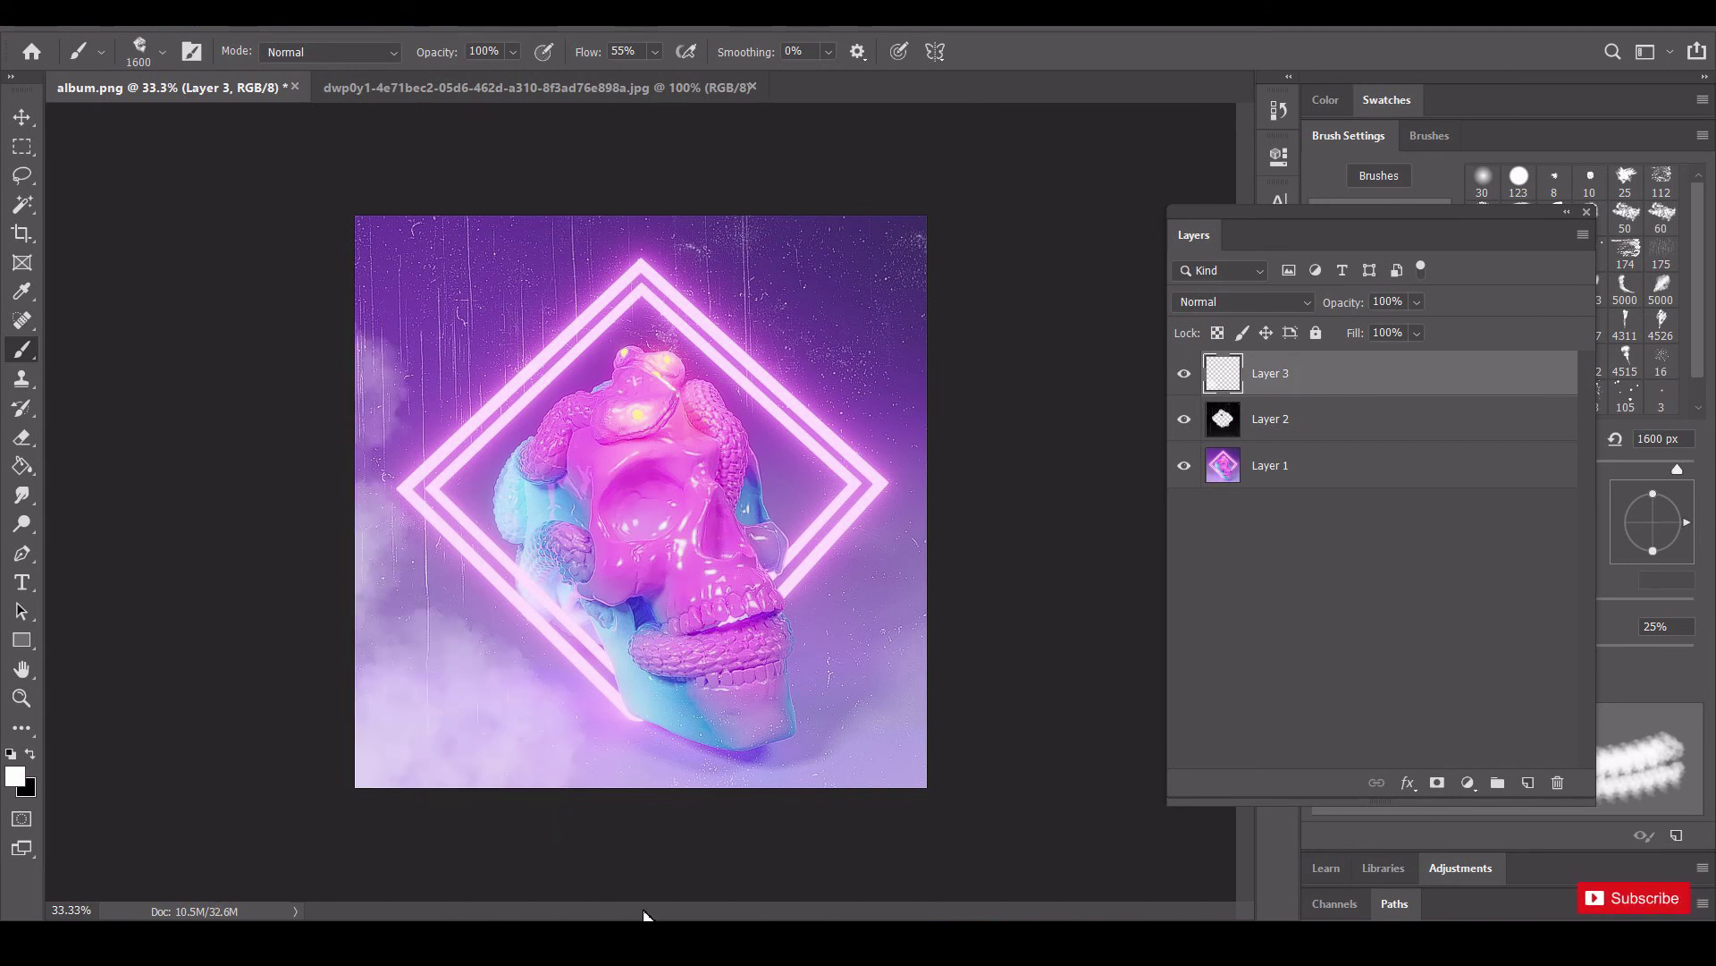
{"action": "left_click", "coordinate": [758, 908]}
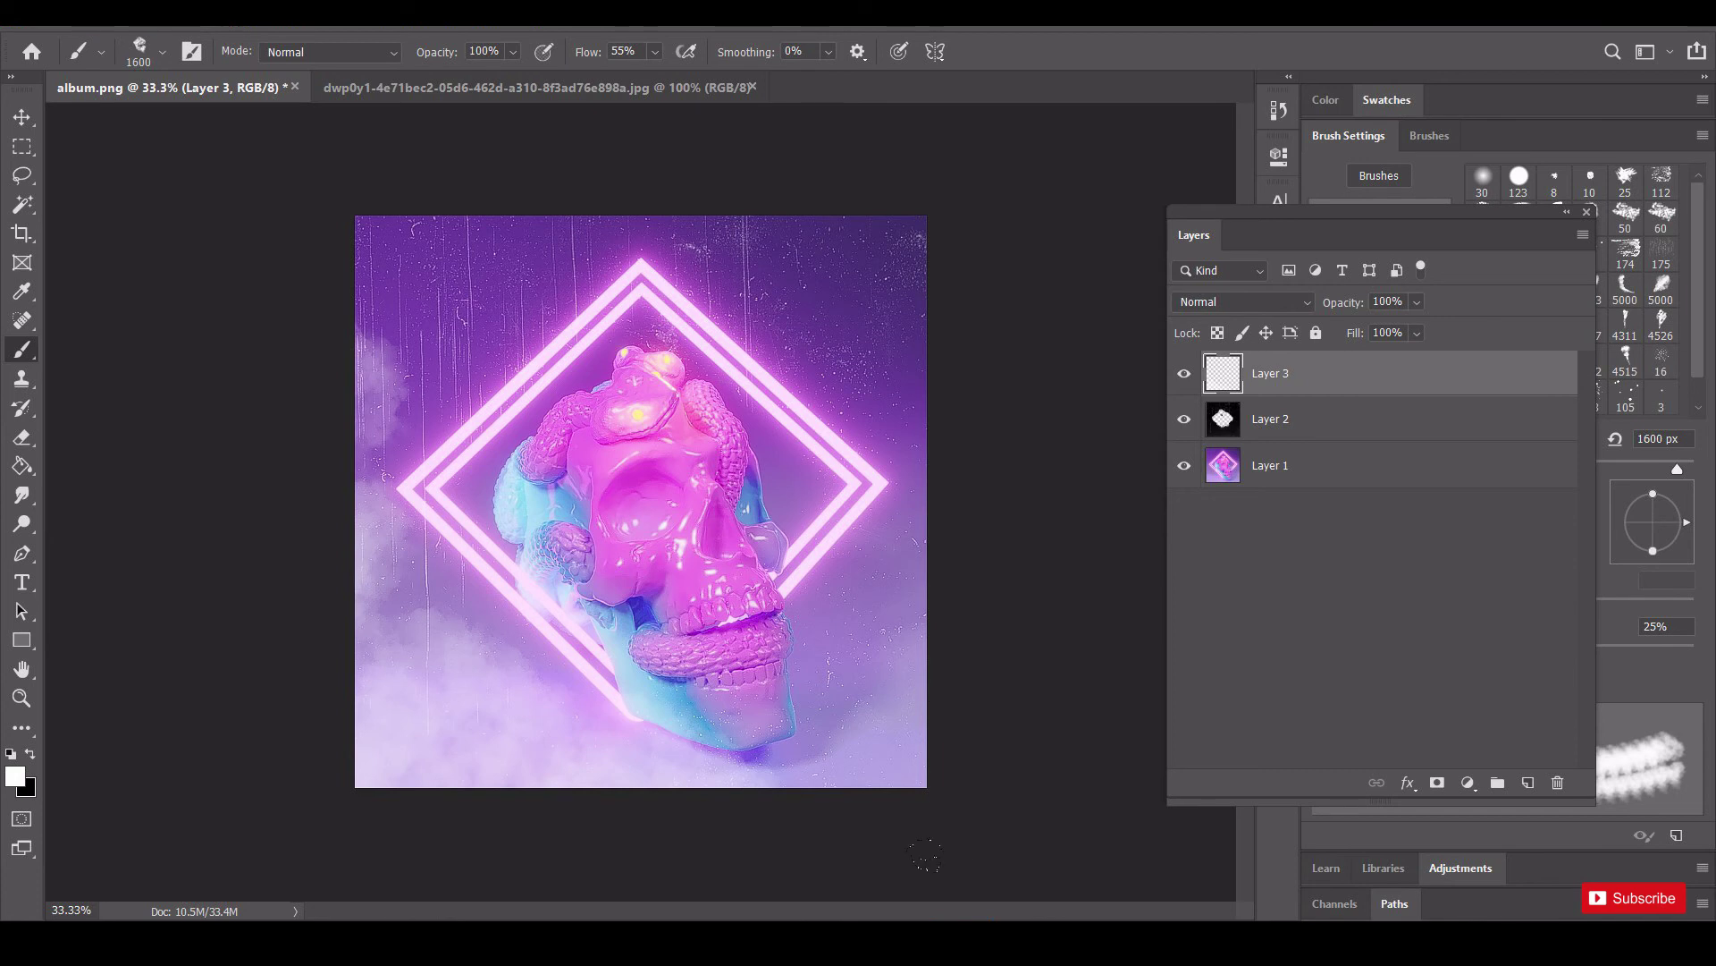
{"action": "left_click", "coordinate": [926, 855]}
{"action": "left_click", "coordinate": [1015, 672]}
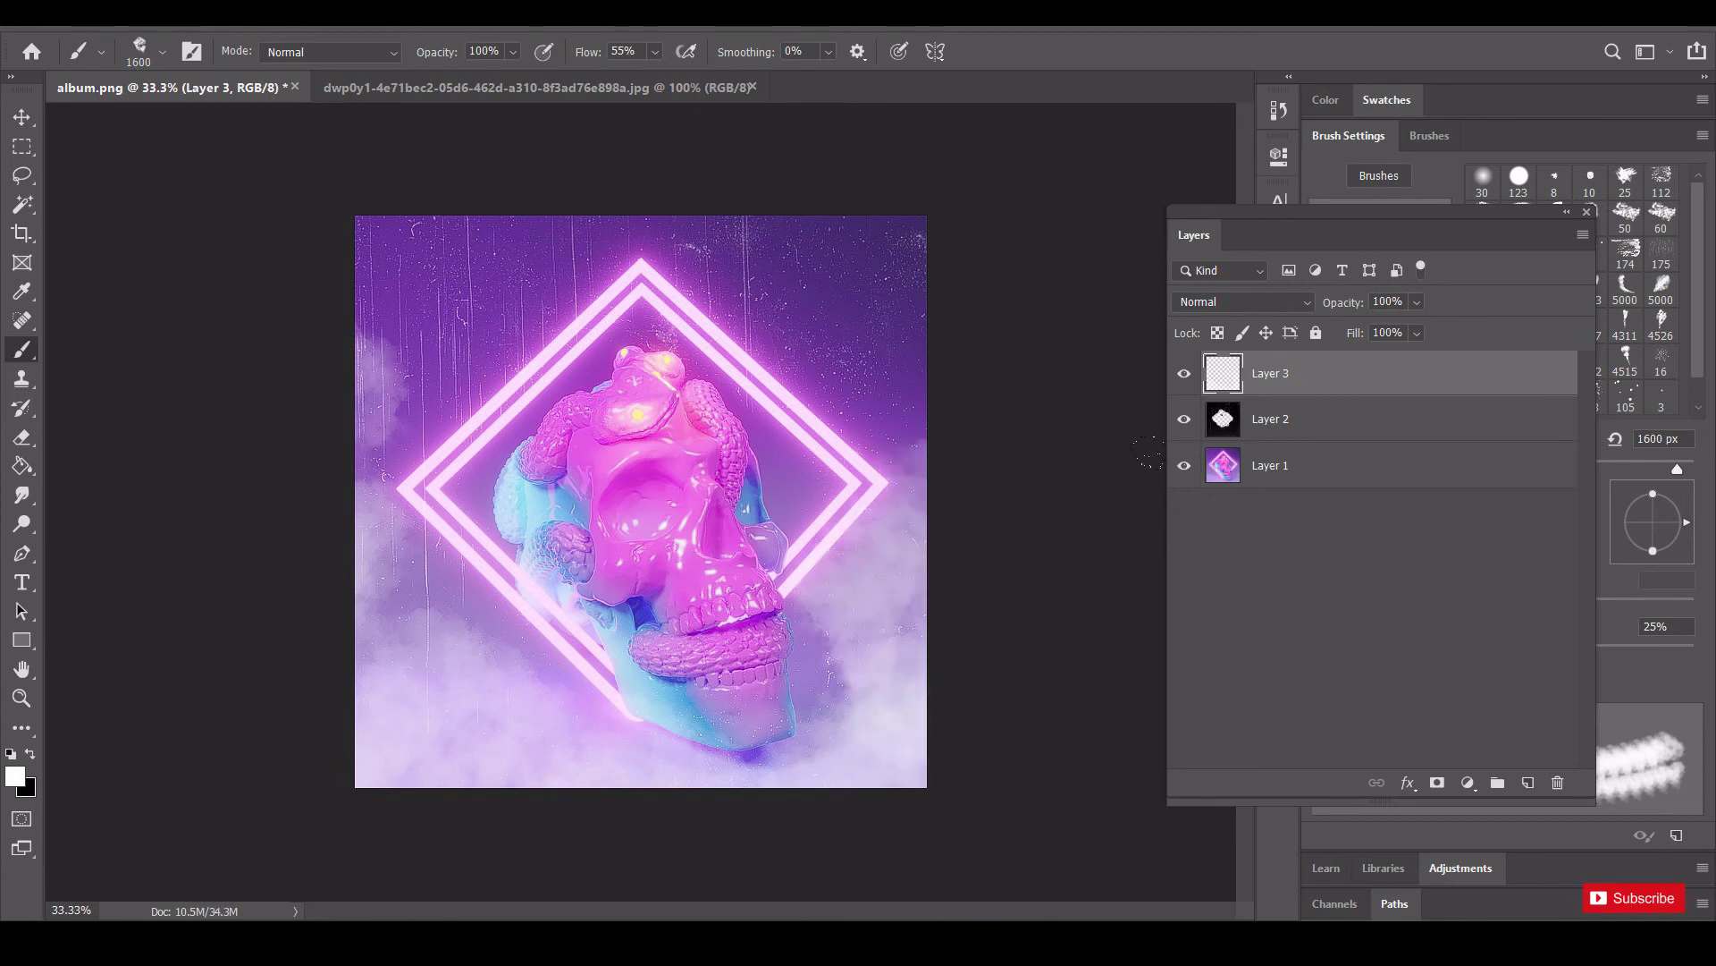
{"action": "left_click", "coordinate": [1066, 298]}
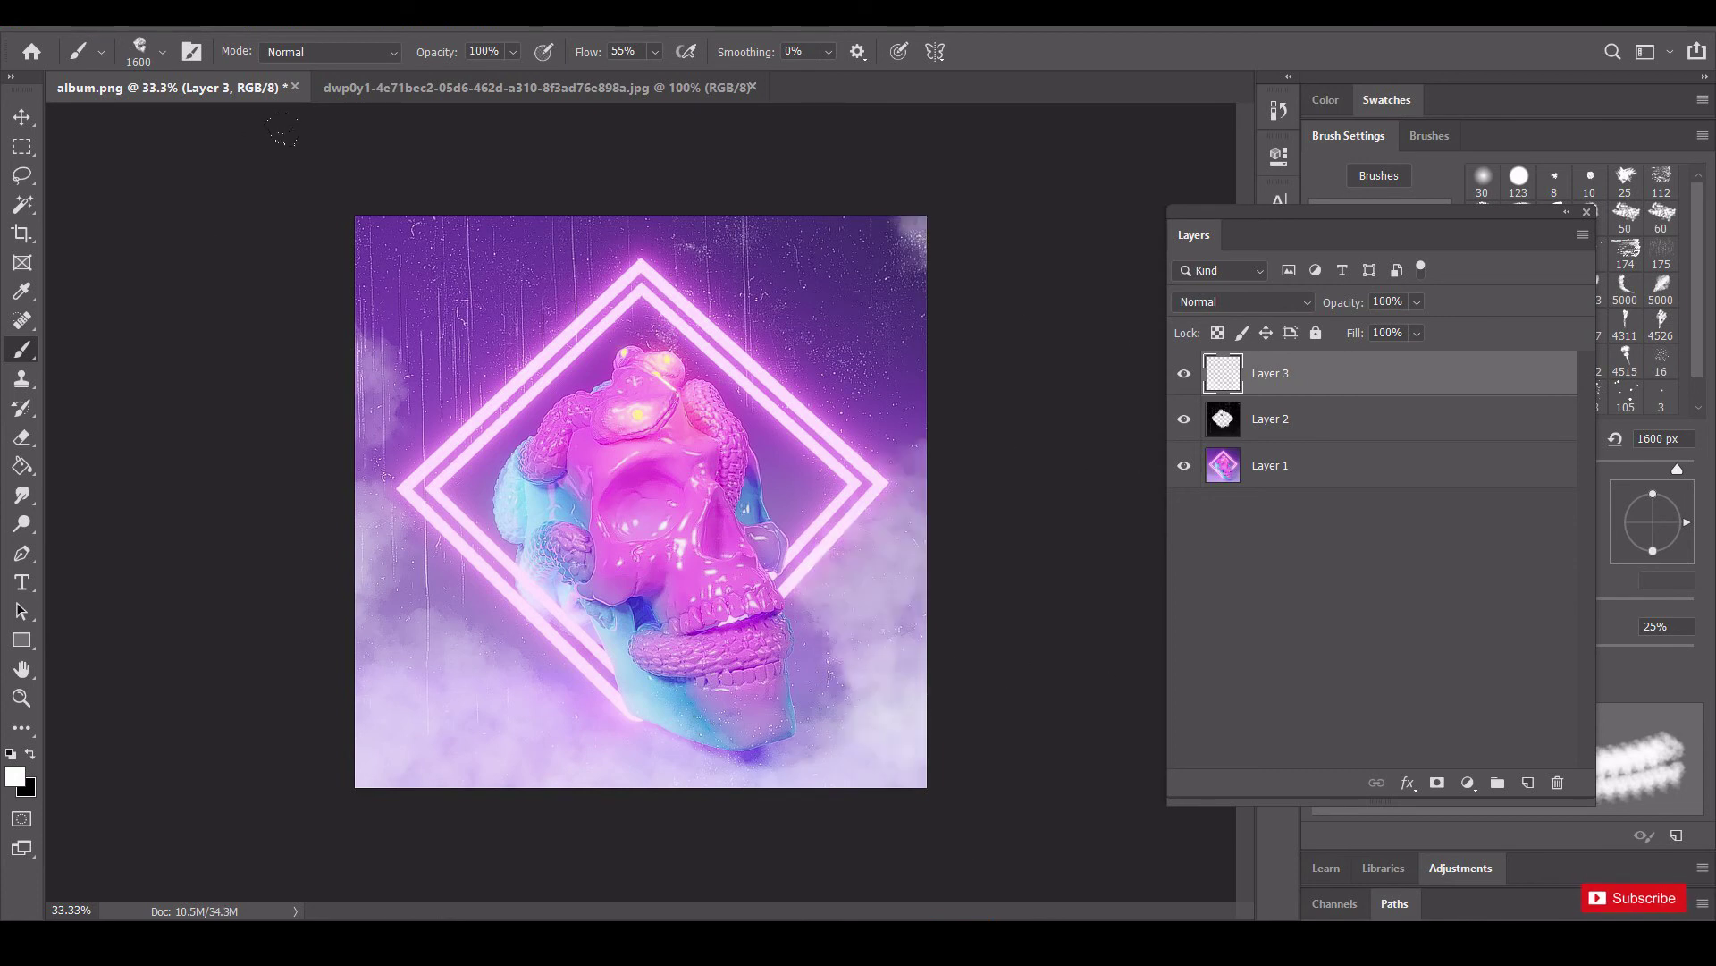
{"action": "left_click", "coordinate": [283, 131]}
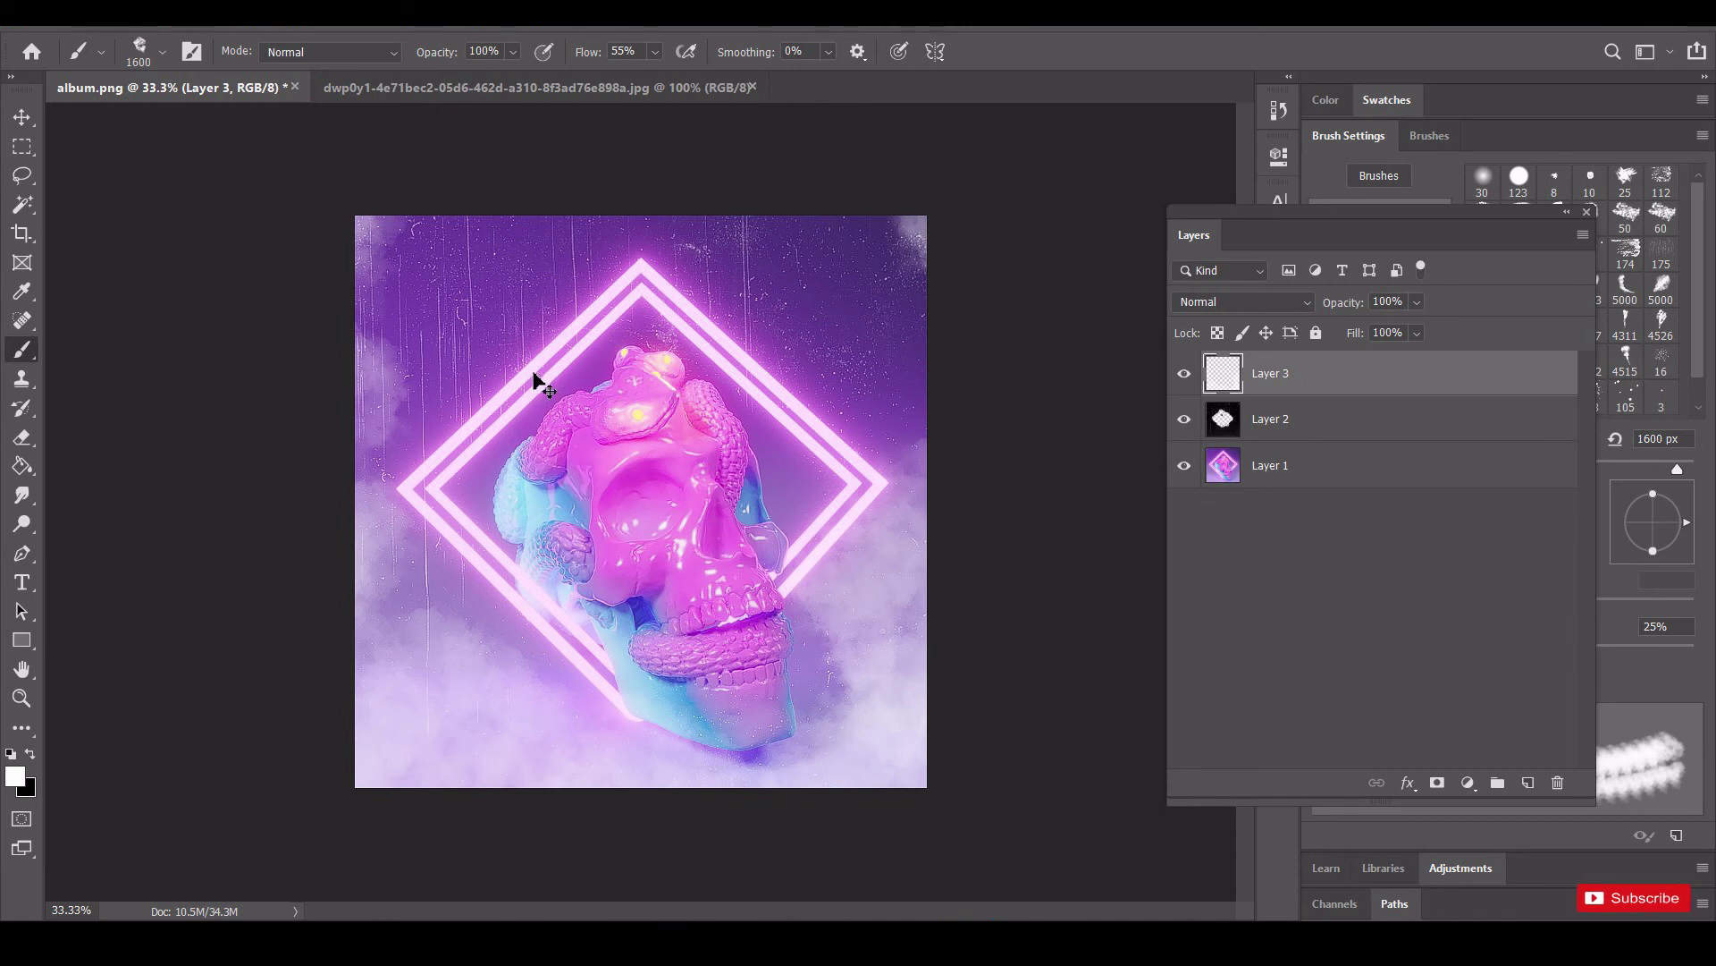
Paint white smoke along the image's upper edge on Layer 3 with the 1600 px smoke brush.
{"action": "key", "text": "ctrl+minus"}
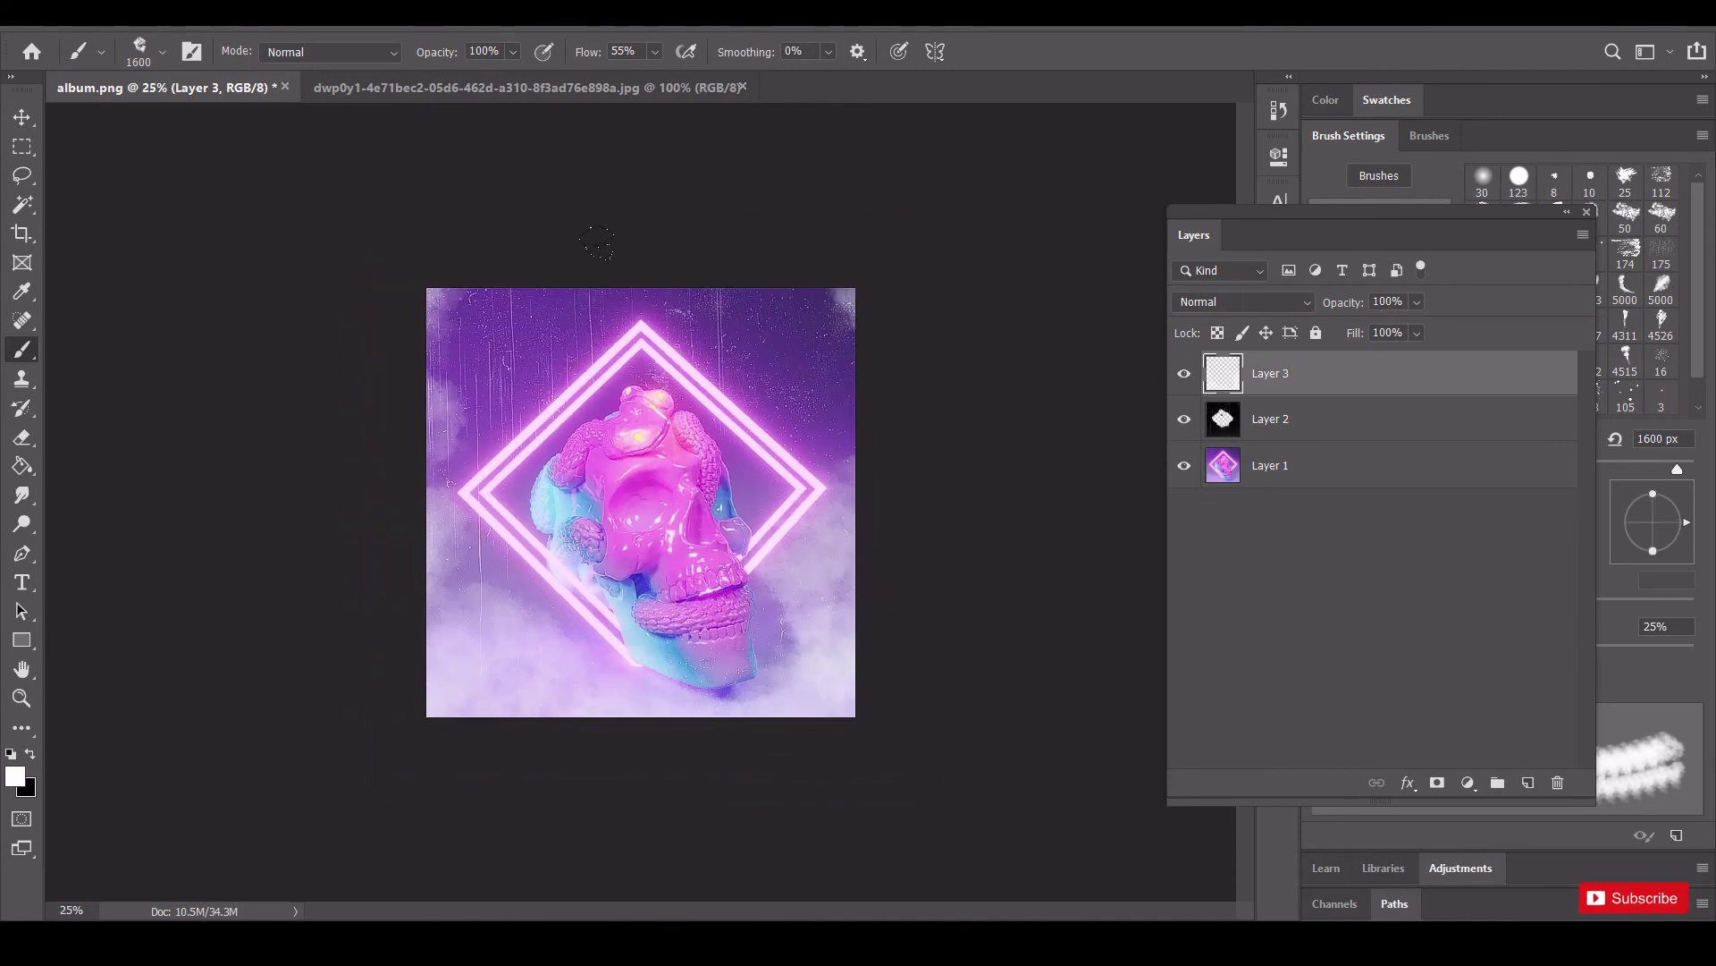
{"action": "left_click", "coordinate": [593, 245]}
{"action": "left_click", "coordinate": [467, 259]}
{"action": "left_click", "coordinate": [769, 264]}
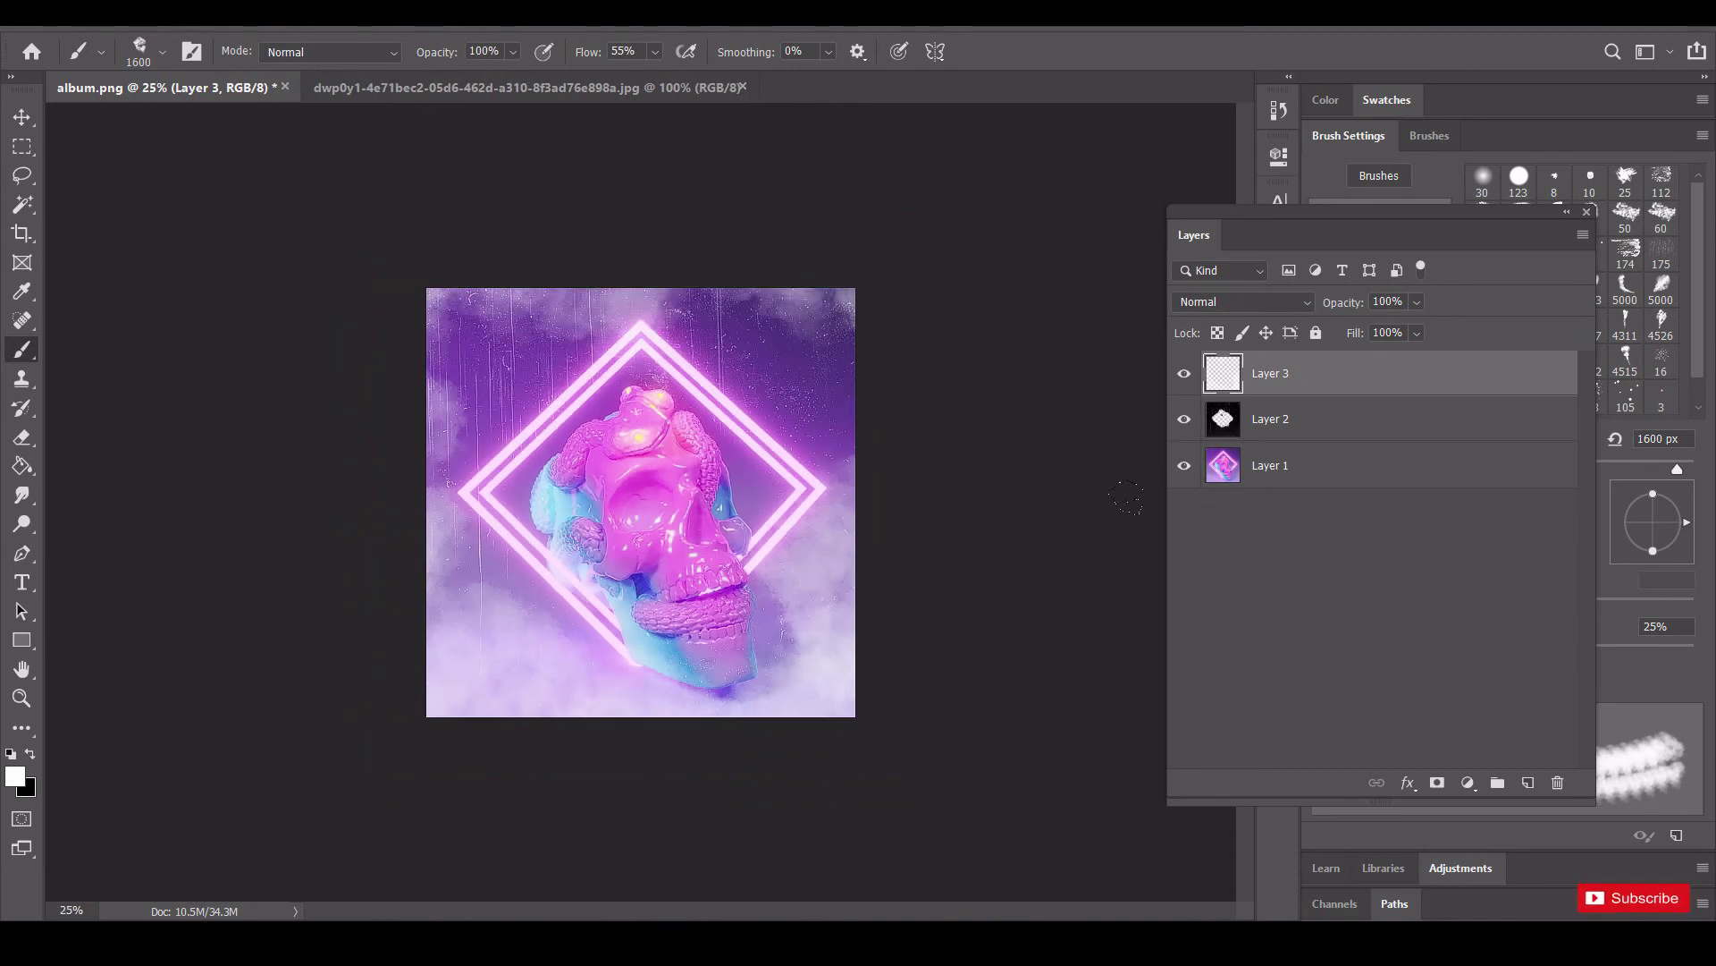
{"action": "key", "text": "ctrl+plus"}
{"action": "key", "text": "ctrl+plus"}
{"action": "key", "text": "ctrl+minus"}
{"action": "key", "text": "ctrl+plus"}
{"action": "key", "text": "ctrl+minus"}
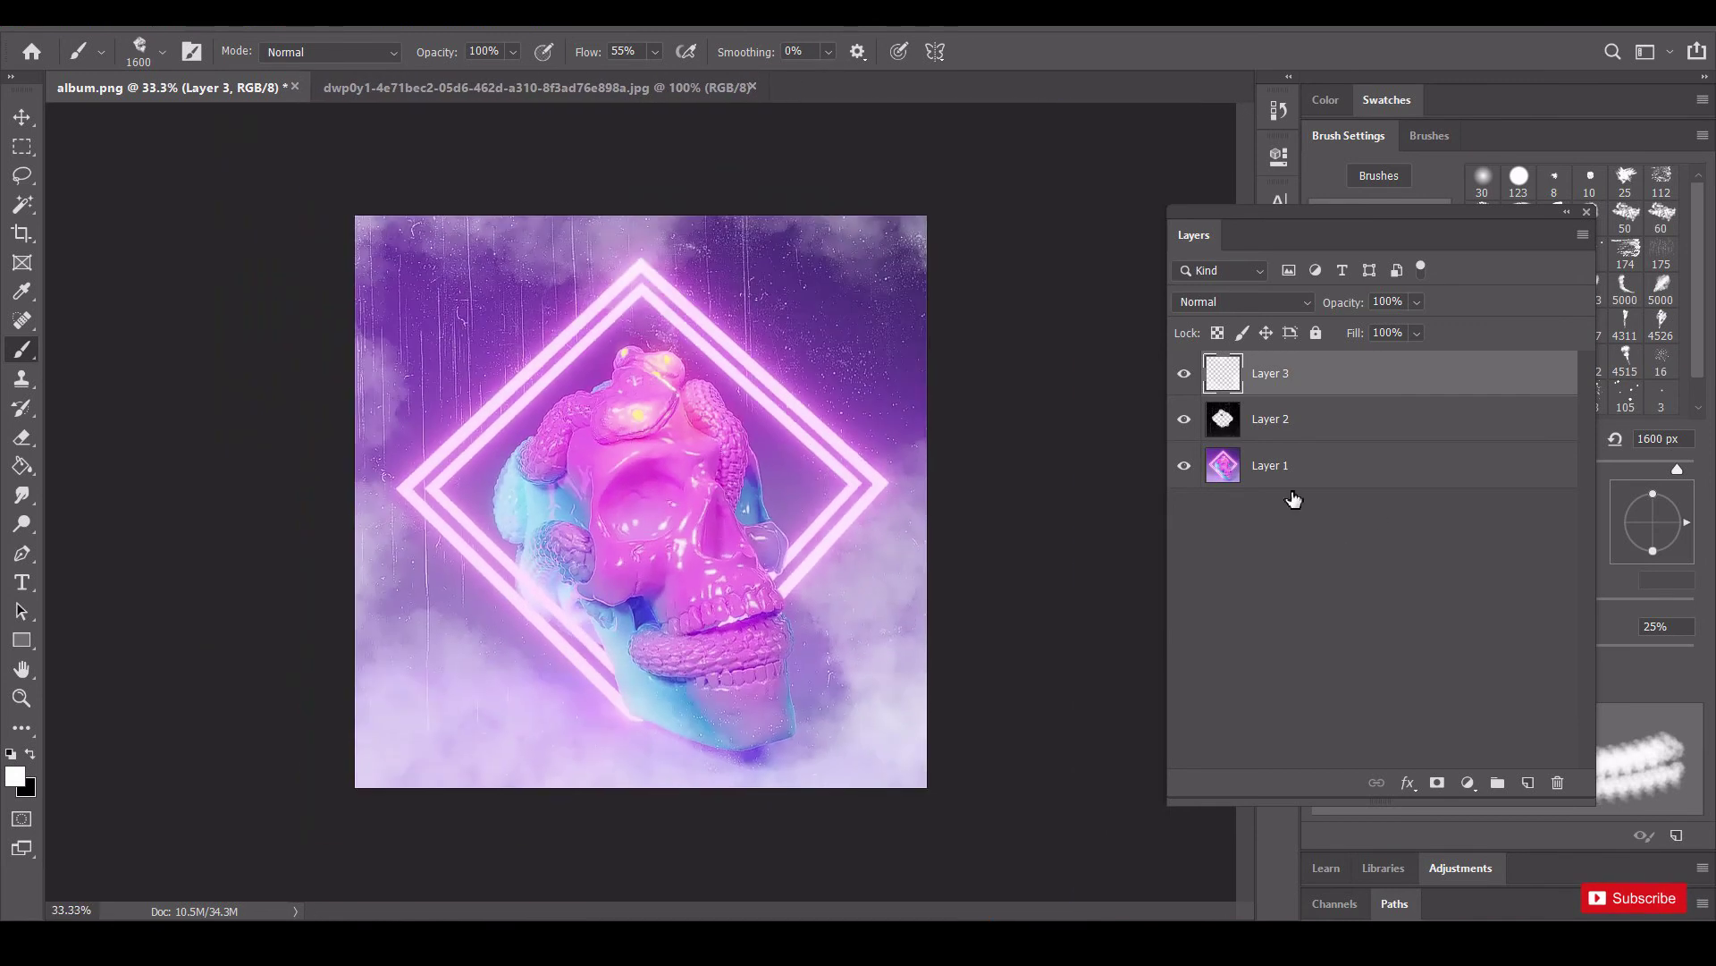
Adjust Layer 1's Hue/Saturation to hue +8, saturation +2 and lightness -2.
{"action": "left_click", "coordinate": [1274, 478]}
{"action": "key", "text": "ctrl+u"}
{"action": "left_click_drag", "start_coordinate": [1251, 329], "coordinate": [1263, 327]}
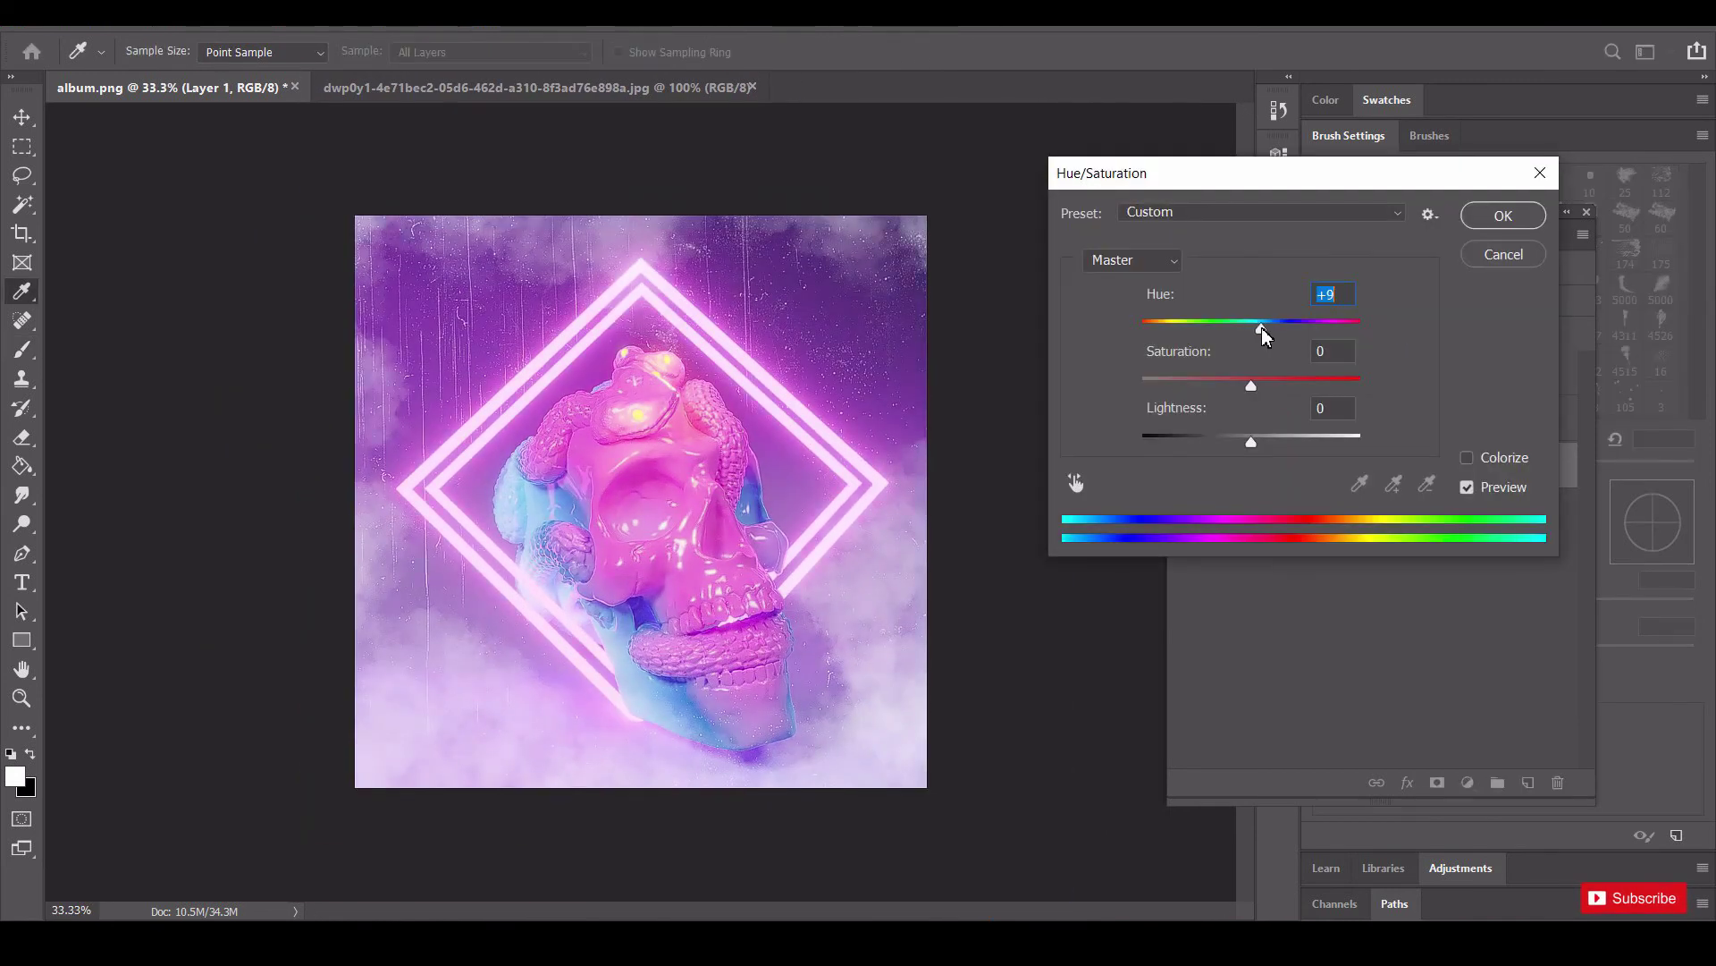
{"action": "left_click_drag", "start_coordinate": [1253, 389], "coordinate": [1255, 388]}
{"action": "left_click_drag", "start_coordinate": [1252, 445], "coordinate": [1249, 449]}
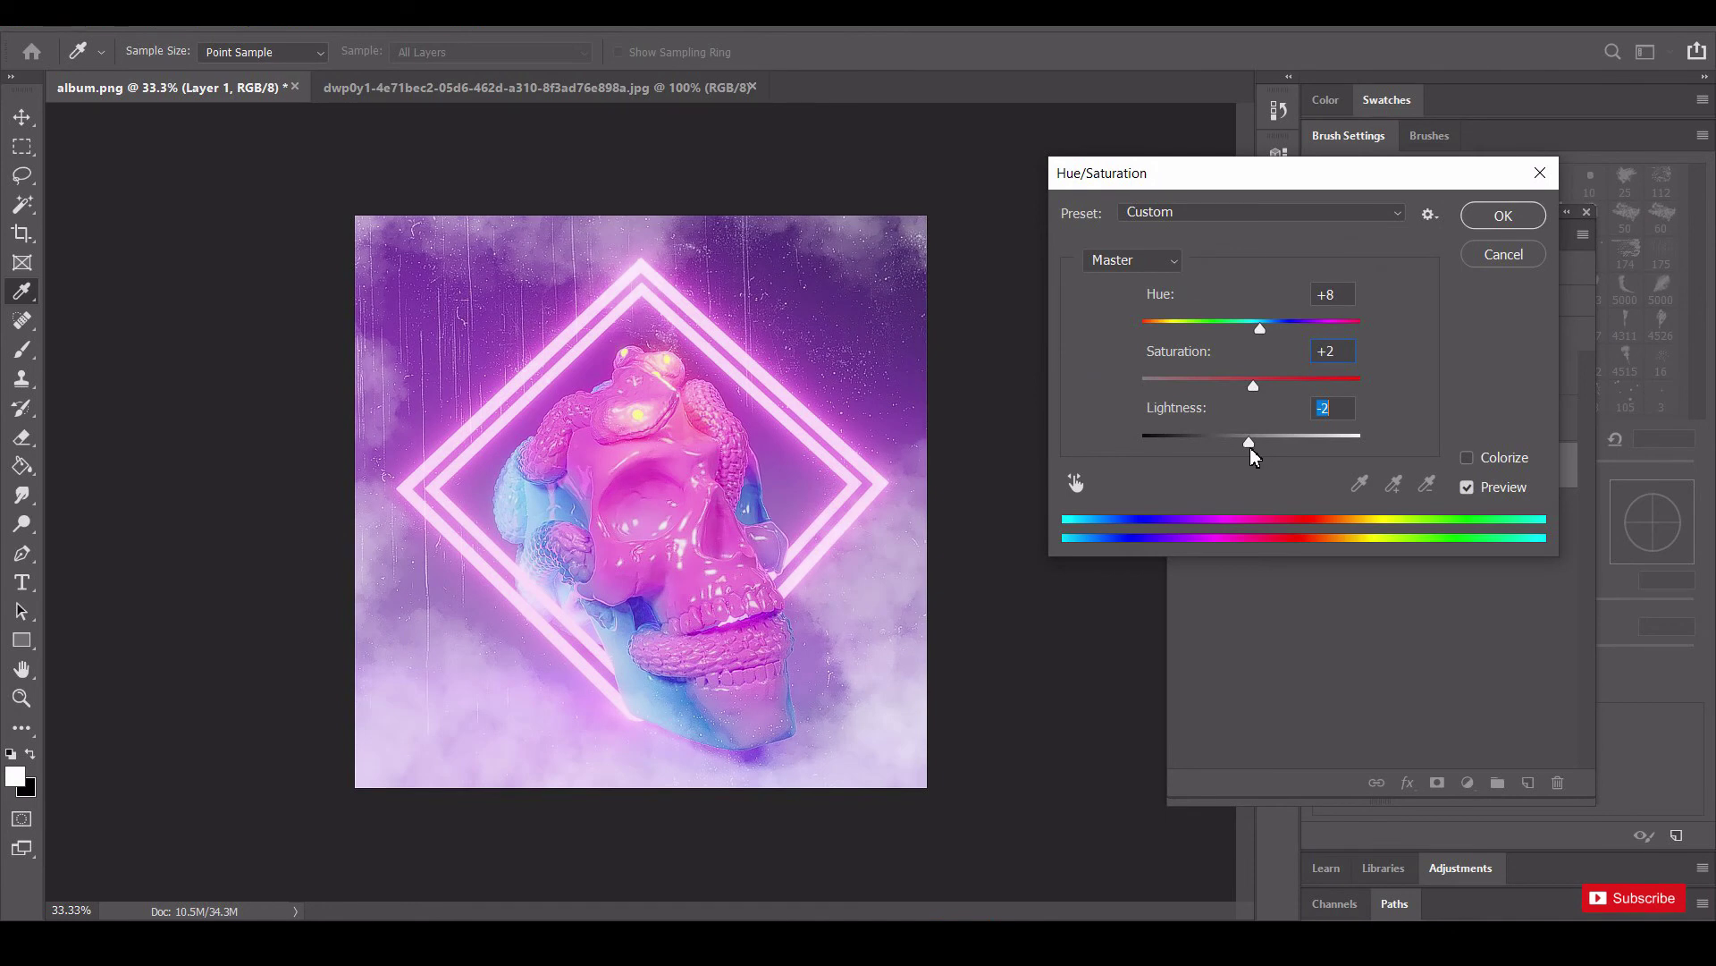
{"action": "left_click", "coordinate": [1496, 219]}
Apply a slight S-shaped Curves adjustment to Layer 1, lowering the shadows and raising input 184 to output 193.
{"action": "key", "text": "ctrl+m"}
{"action": "left_click_drag", "start_coordinate": [1029, 476], "coordinate": [1037, 483]}
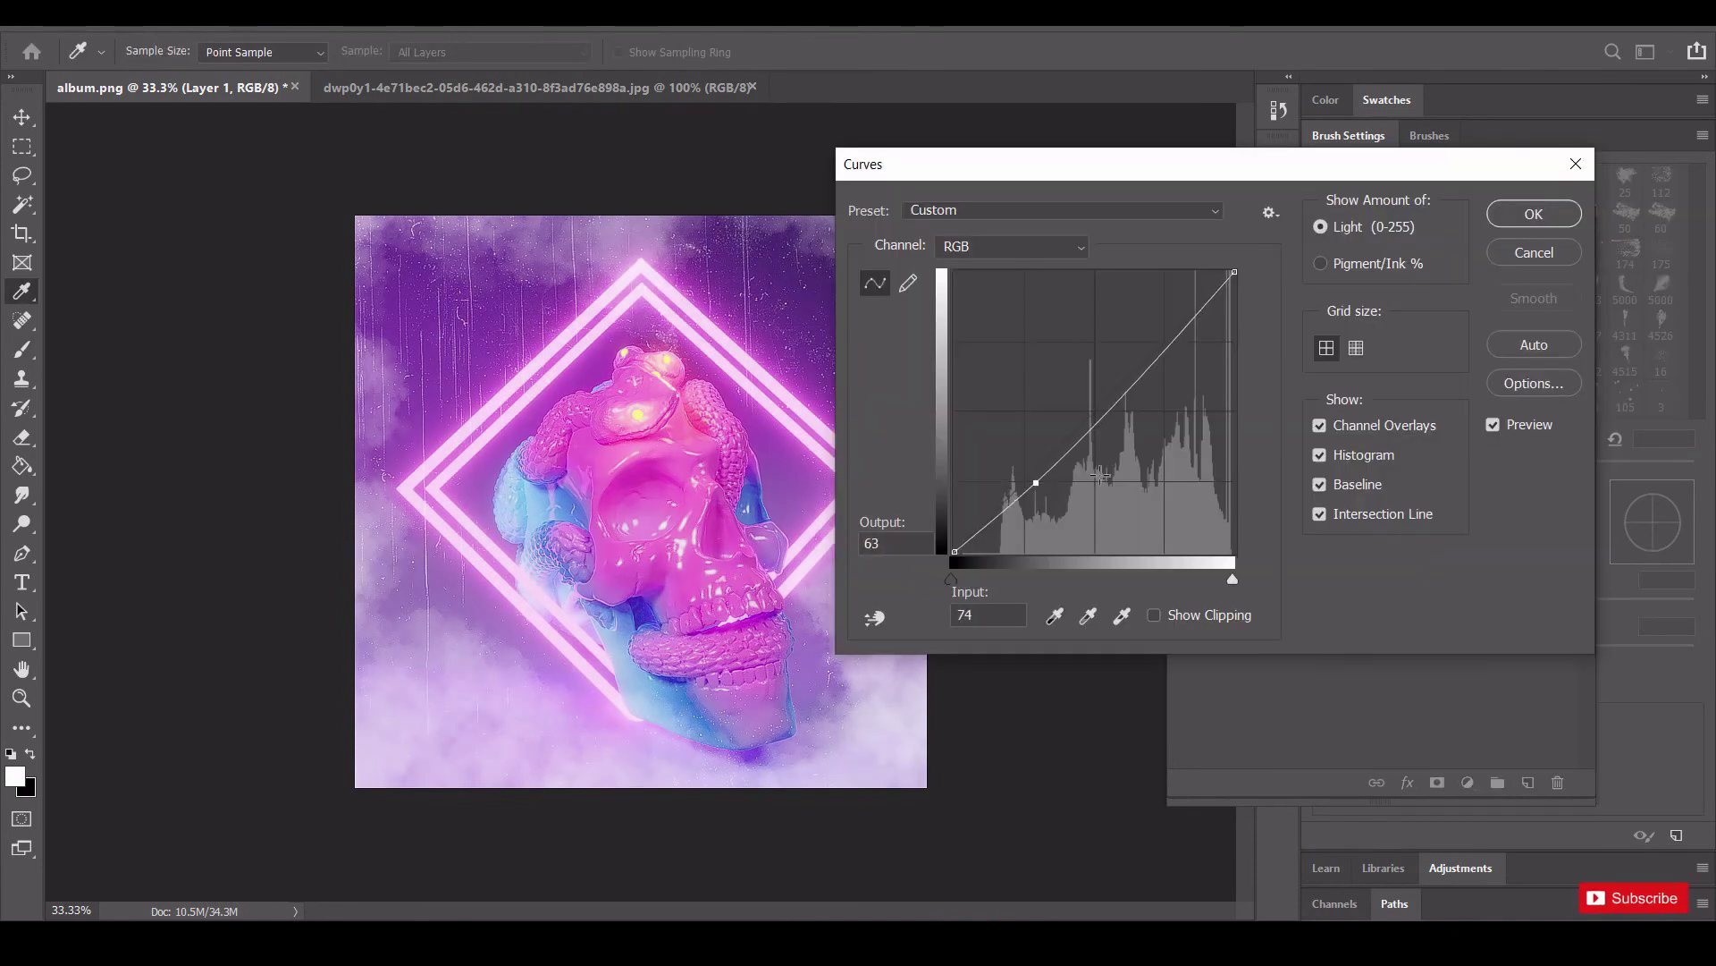
{"action": "left_click_drag", "start_coordinate": [1180, 356], "coordinate": [1157, 339]}
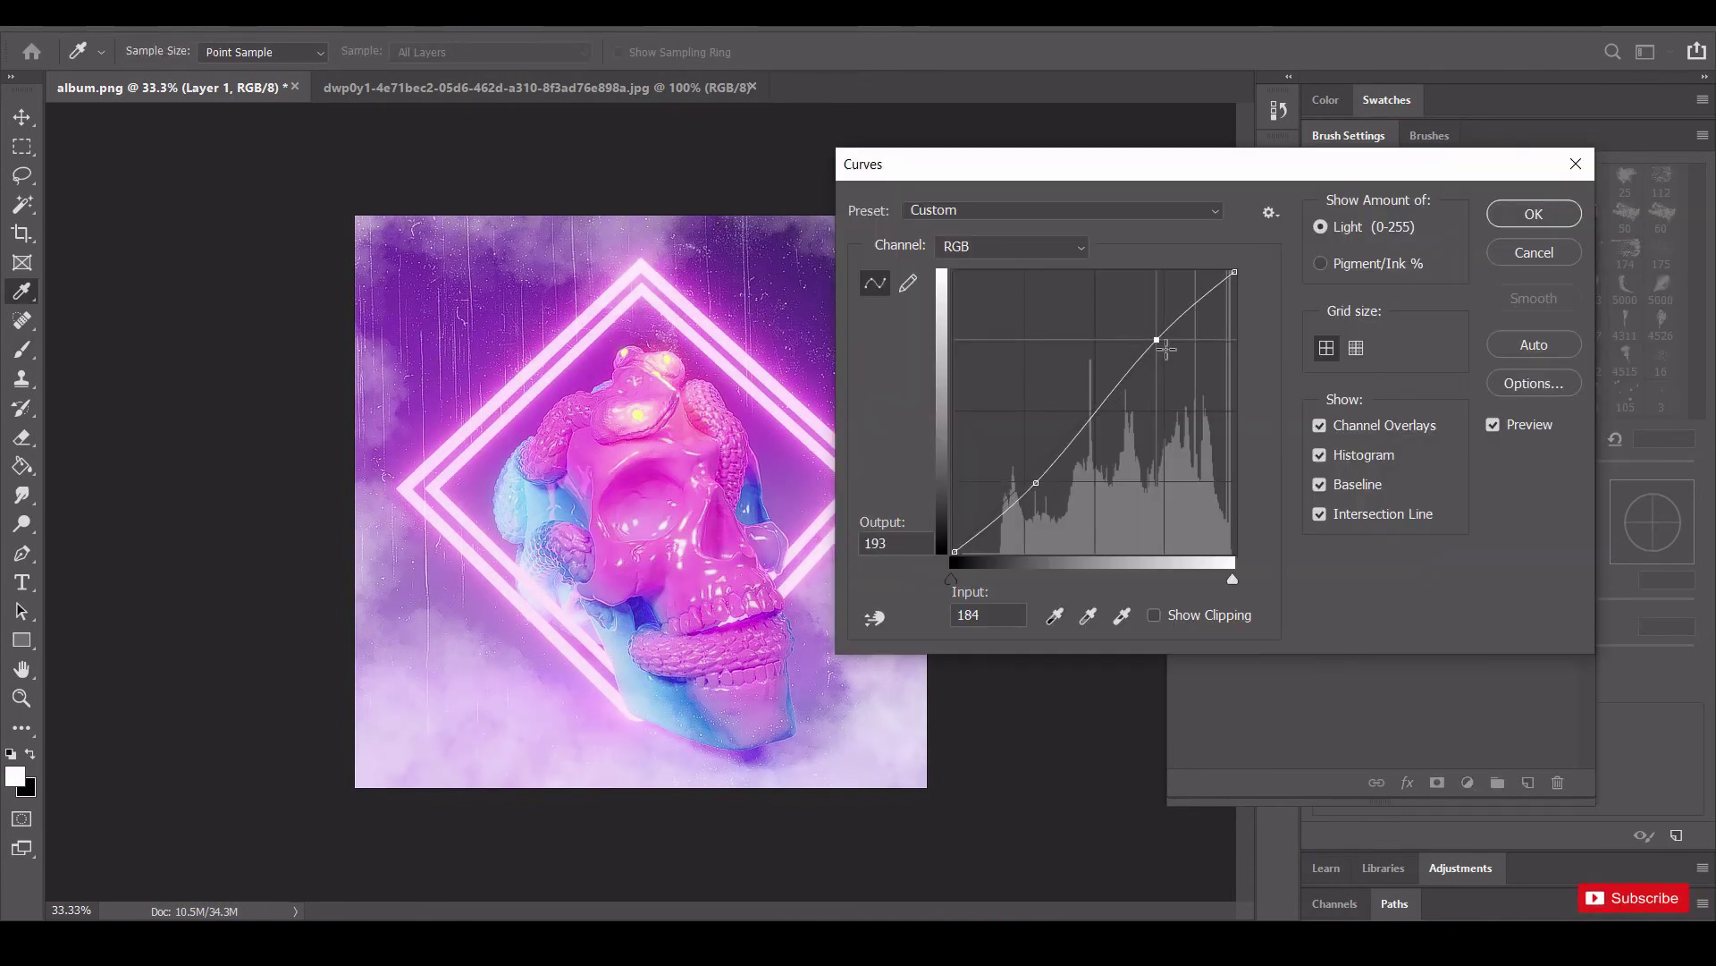
{"action": "left_click_drag", "start_coordinate": [1035, 483], "coordinate": [1036, 489]}
{"action": "mouse_move", "coordinate": [957, 552]}
{"action": "left_mouse_down"}
{"action": "mouse_move", "coordinate": [973, 562]}
{"action": "mouse_move", "coordinate": [953, 556]}
{"action": "left_mouse_up"}
{"action": "left_click", "coordinate": [1534, 215]}
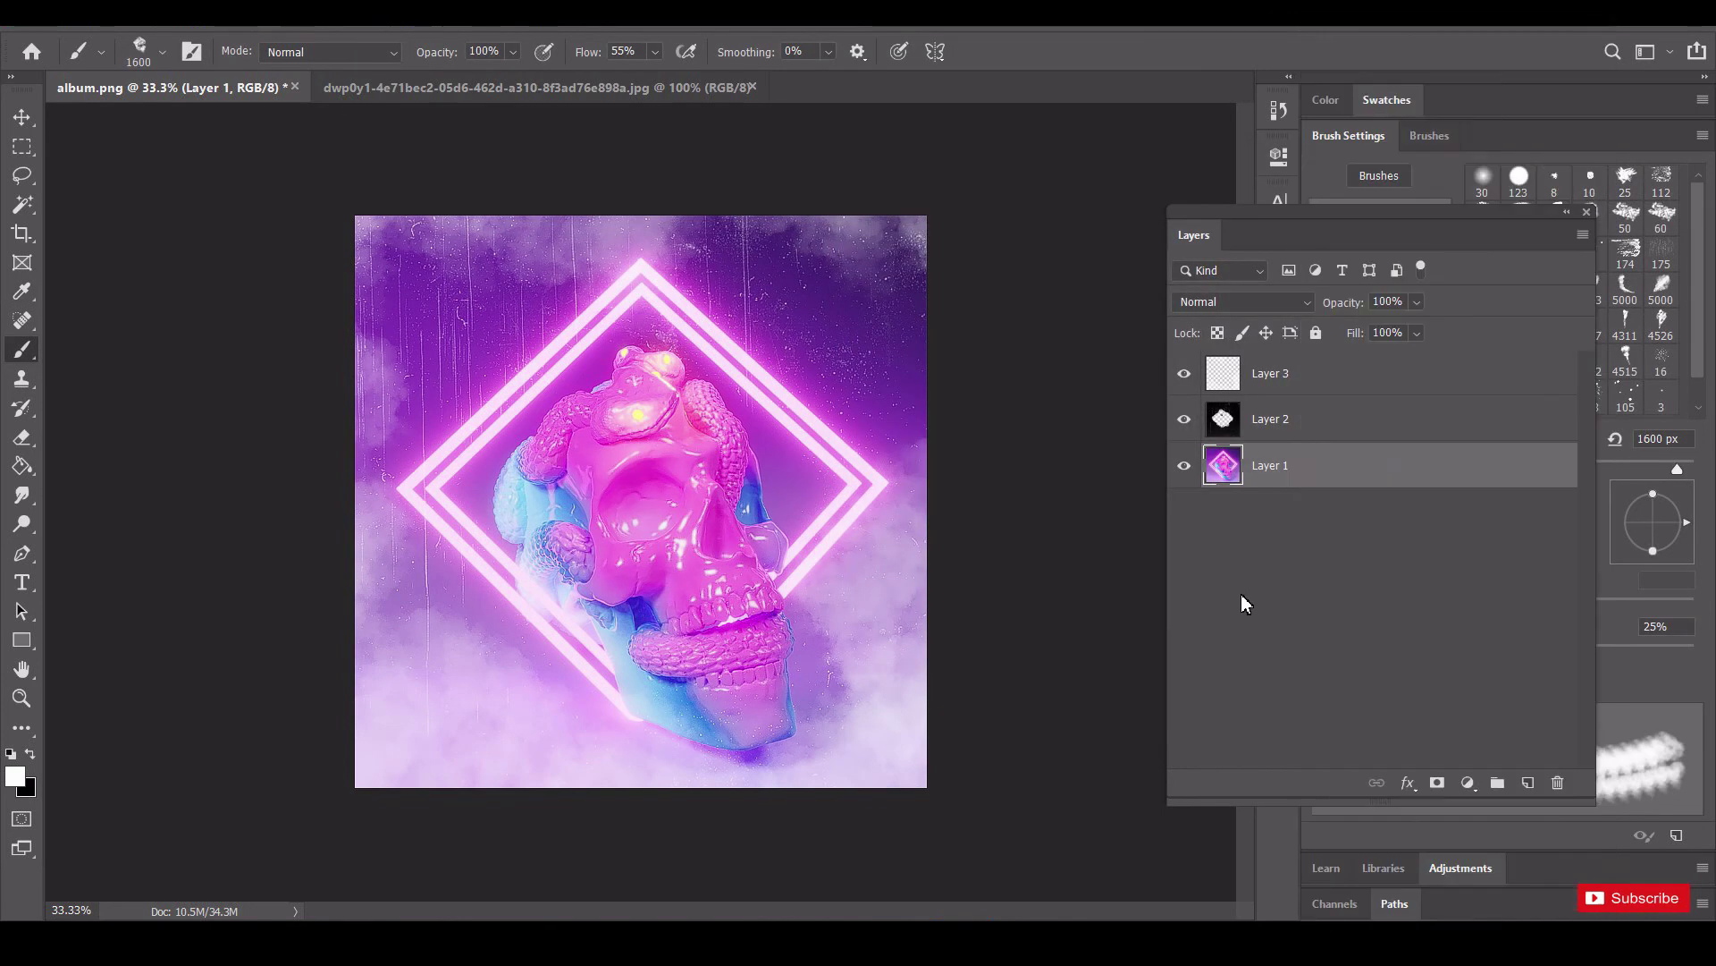
{"action": "right_click", "coordinate": [1296, 471]}
{"action": "left_click", "coordinate": [1285, 485]}
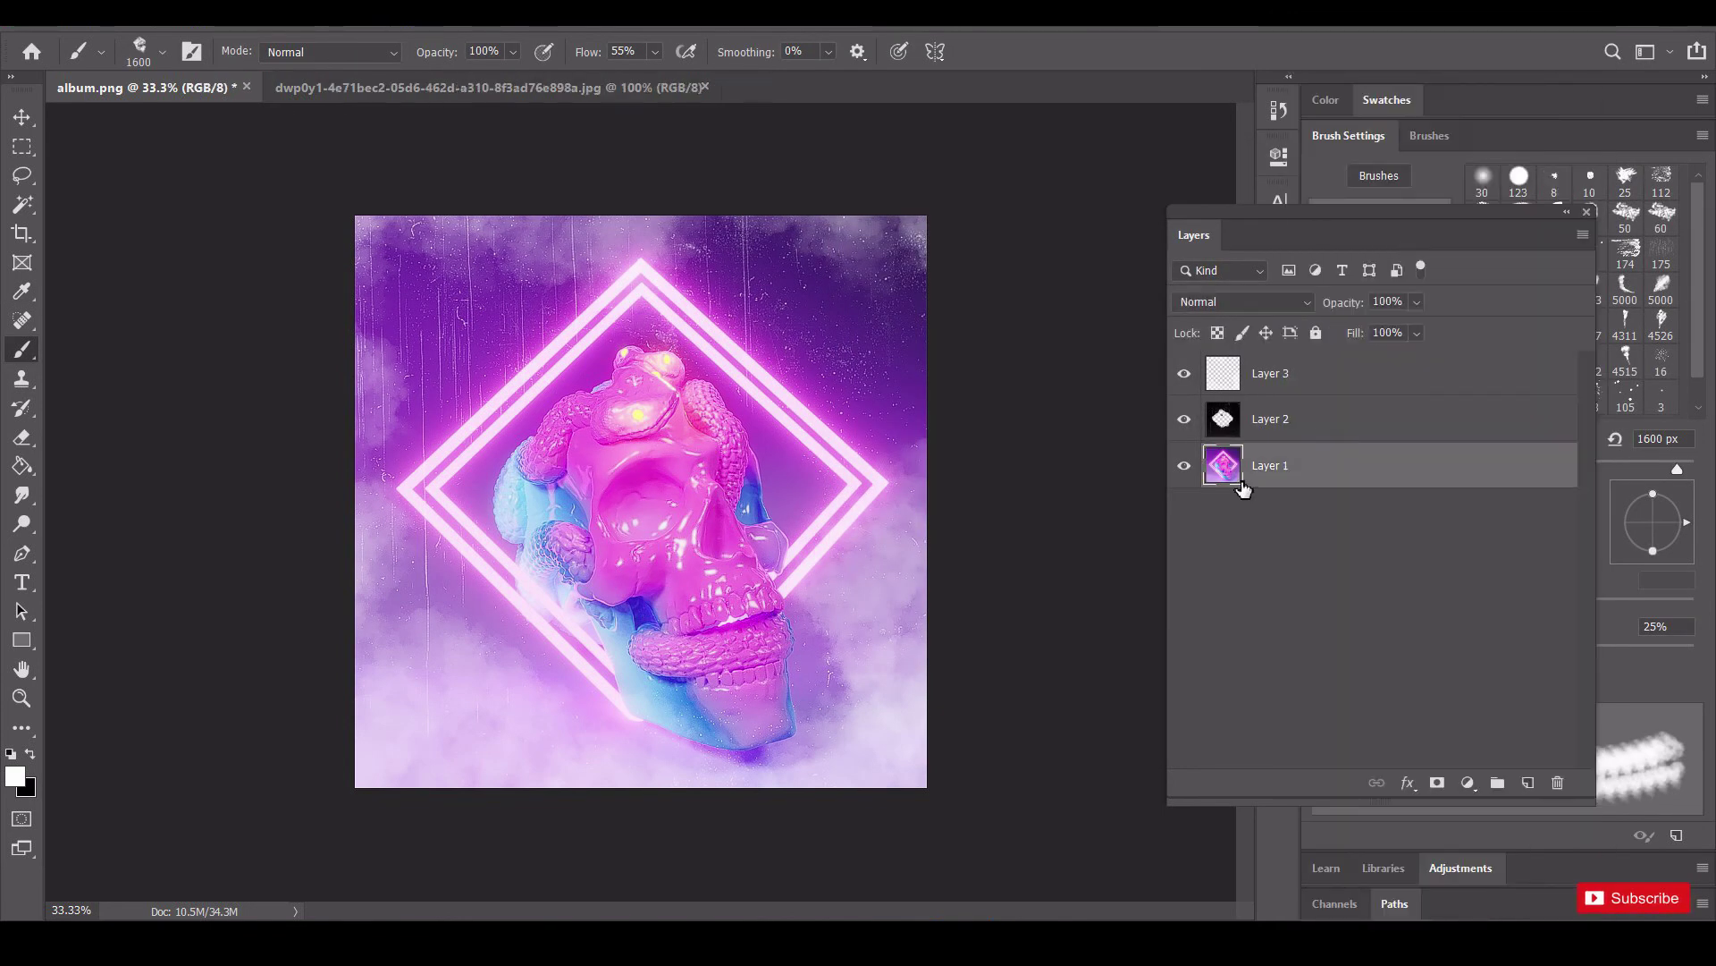
{"action": "double_click", "coordinate": [1232, 480]}
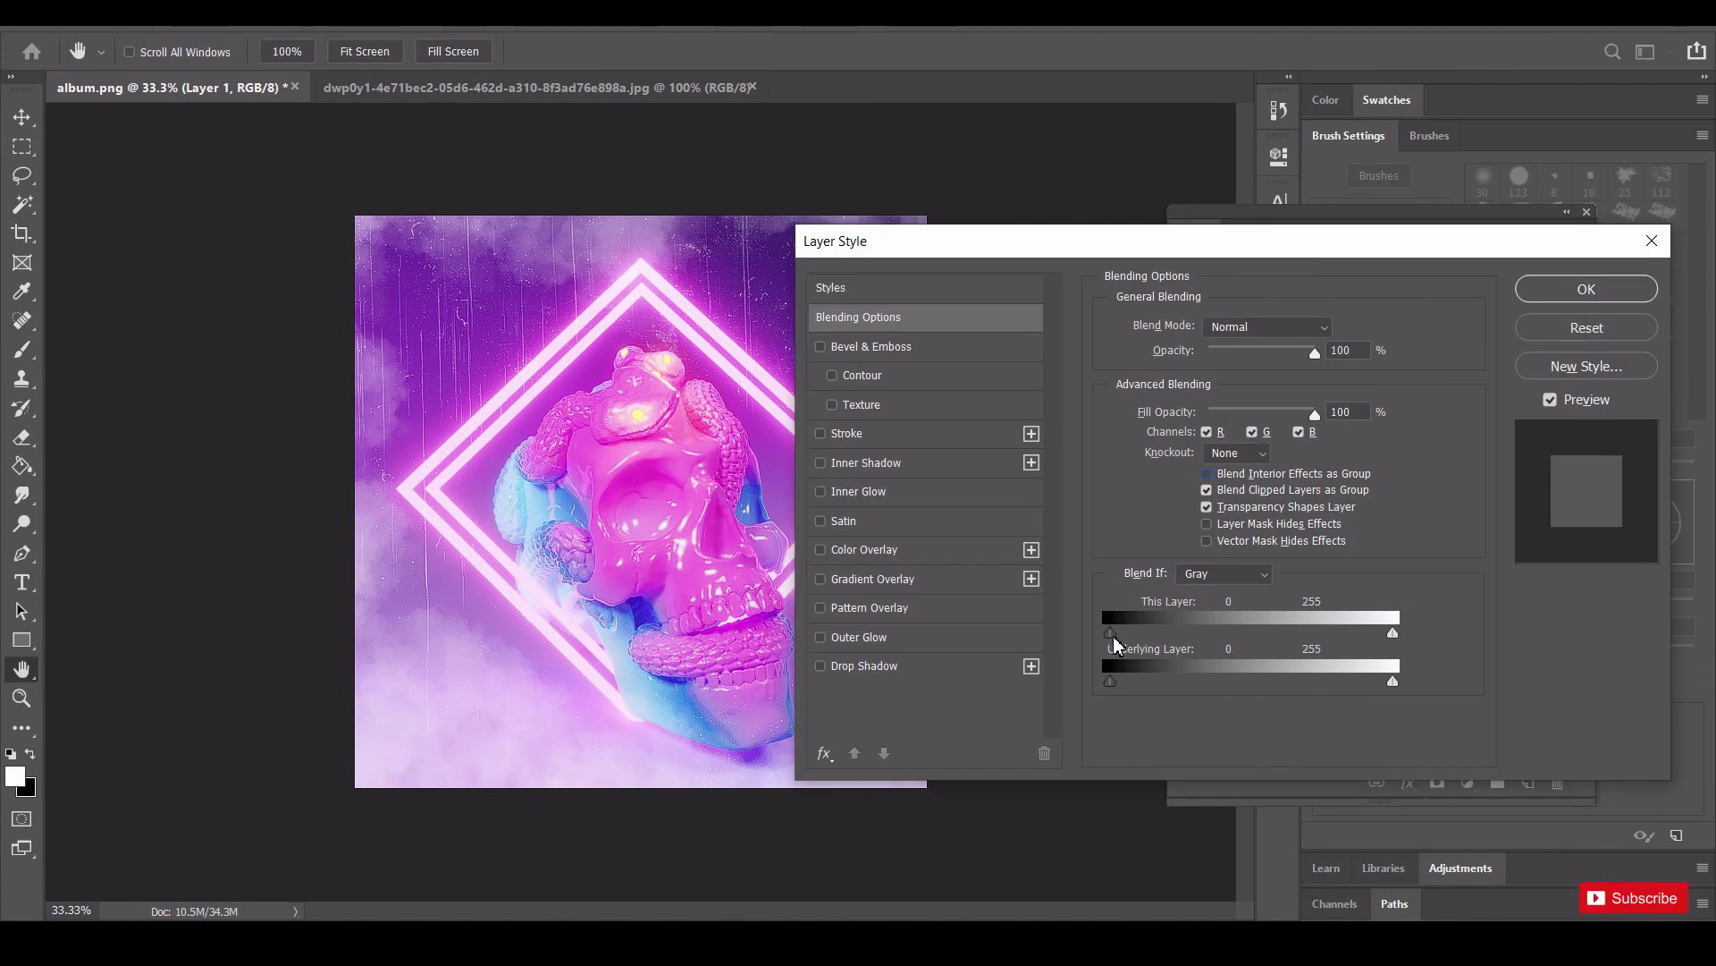
{"action": "left_click_drag", "start_coordinate": [1391, 681], "coordinate": [1276, 691], "text": "alt"}
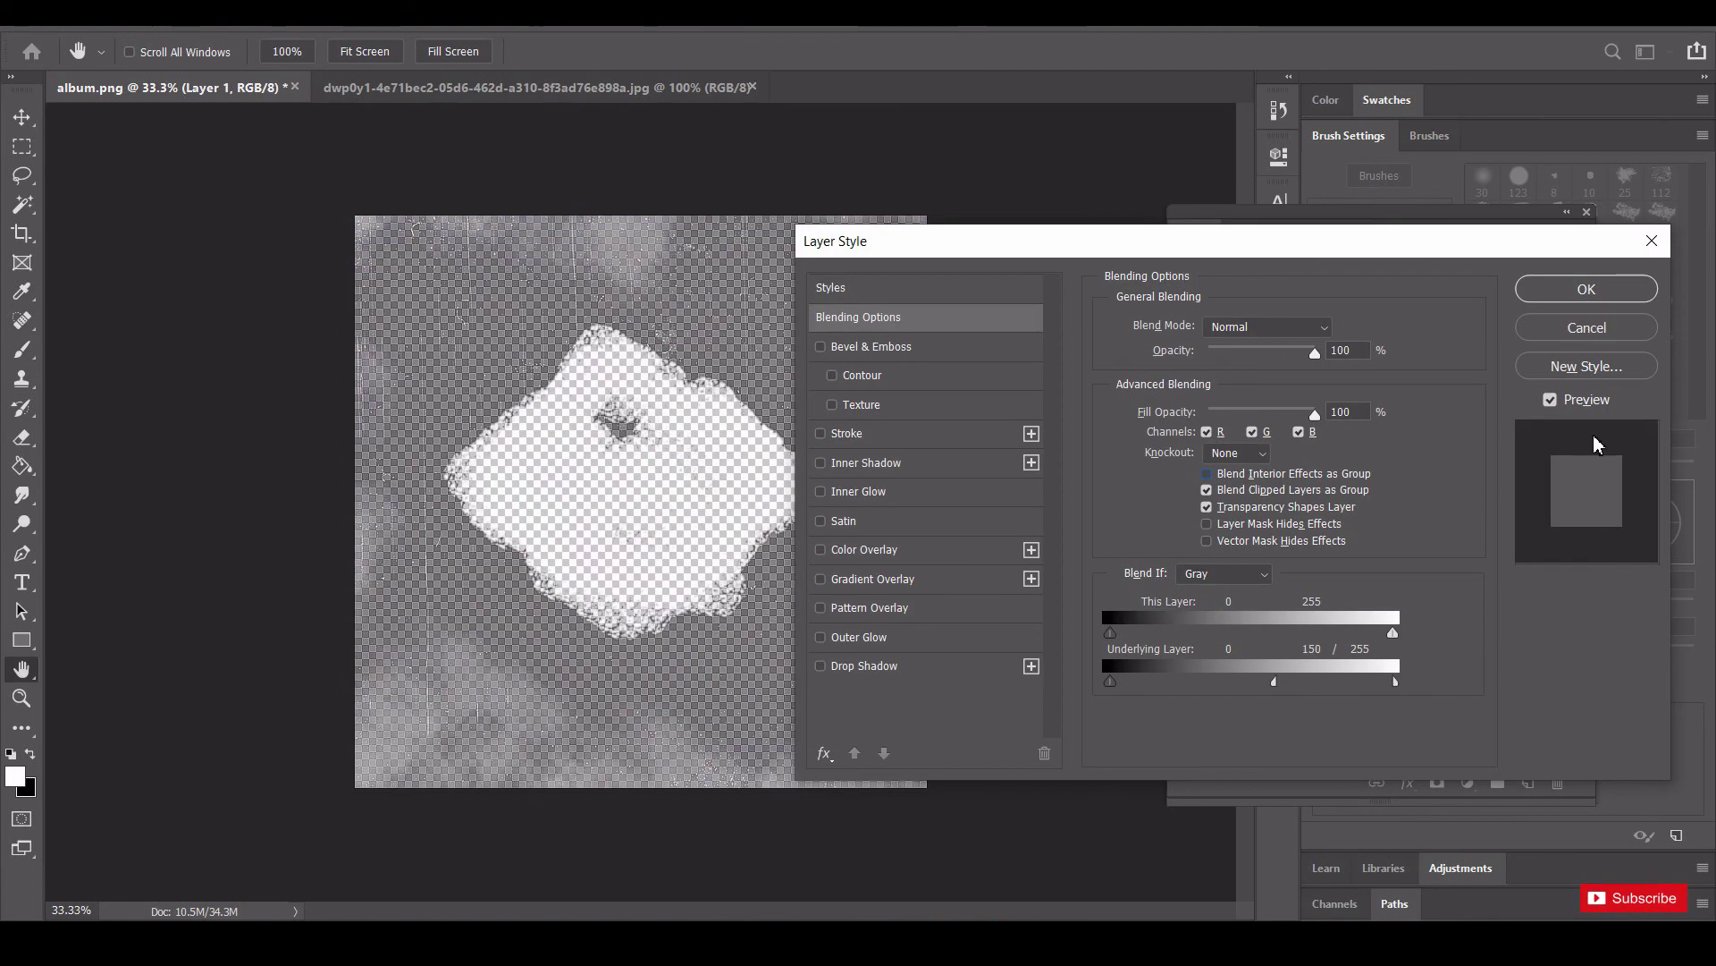
{"action": "left_click", "coordinate": [1590, 333]}
{"action": "double_click", "coordinate": [1229, 474]}
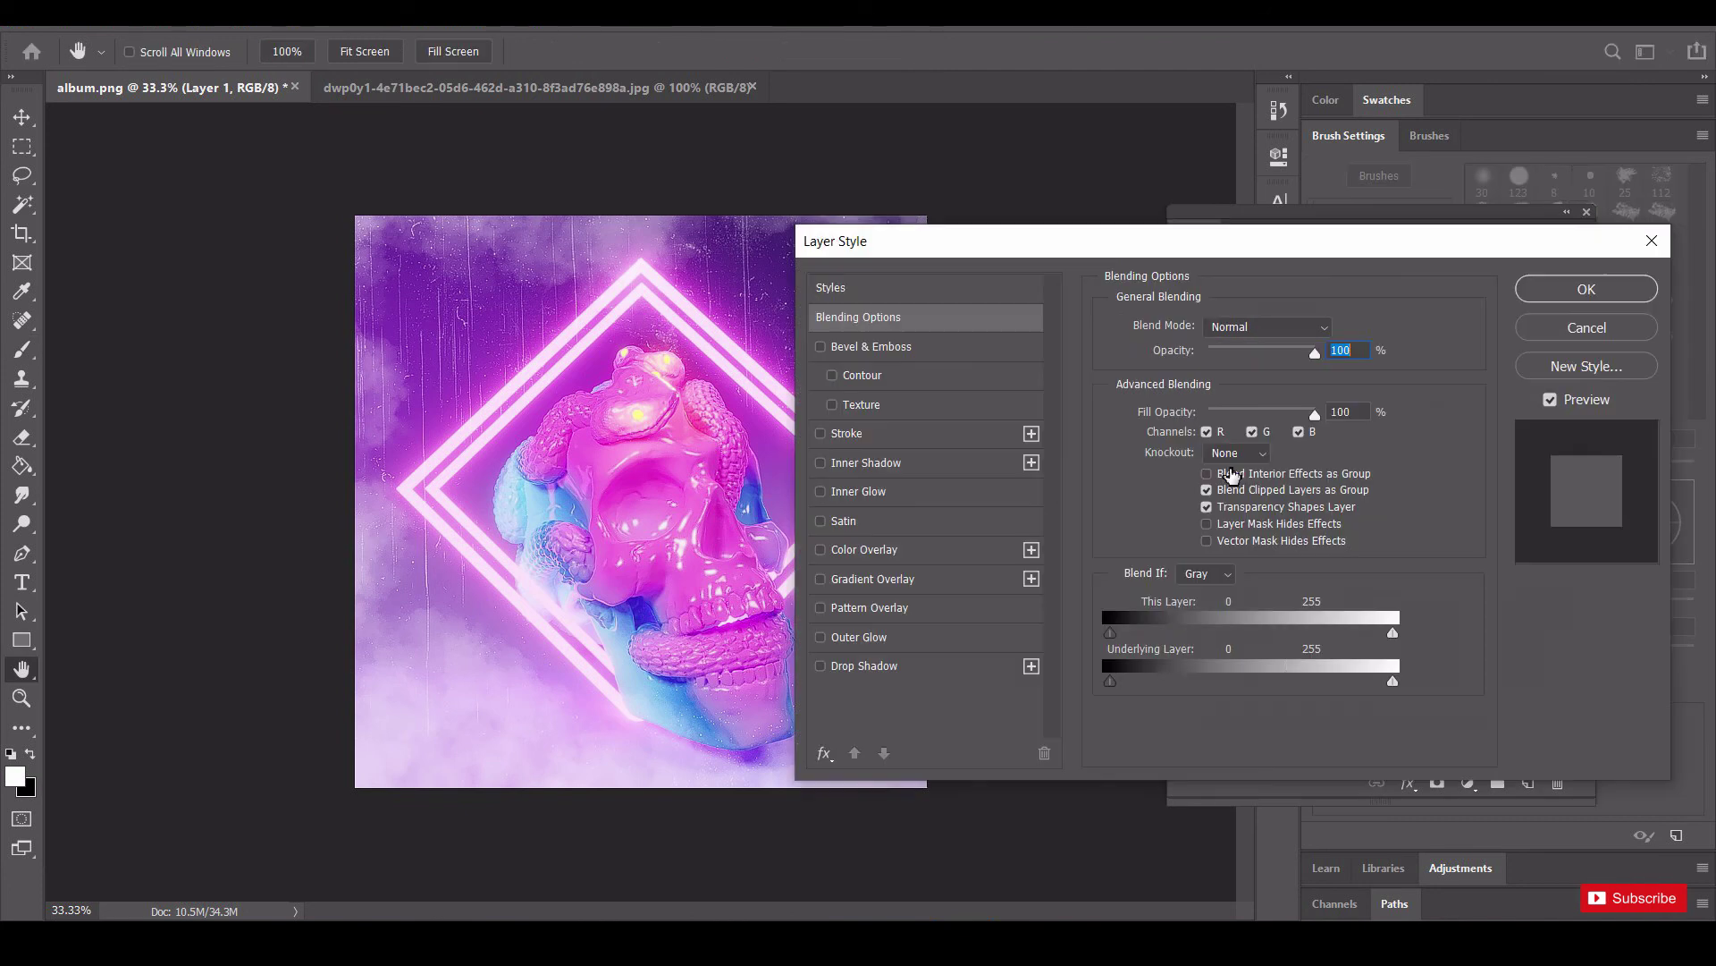
{"action": "left_click_drag", "start_coordinate": [1391, 634], "coordinate": [1472, 636]}
{"action": "left_click", "coordinate": [1206, 573]}
{"action": "left_click", "coordinate": [1198, 601]}
{"action": "left_click", "coordinate": [1227, 577]}
{"action": "left_click", "coordinate": [1202, 589]}
{"action": "left_click_drag", "start_coordinate": [1112, 632], "coordinate": [1329, 637], "text": "alt"}
{"action": "left_click", "coordinate": [1587, 328]}
{"action": "key", "text": "b"}
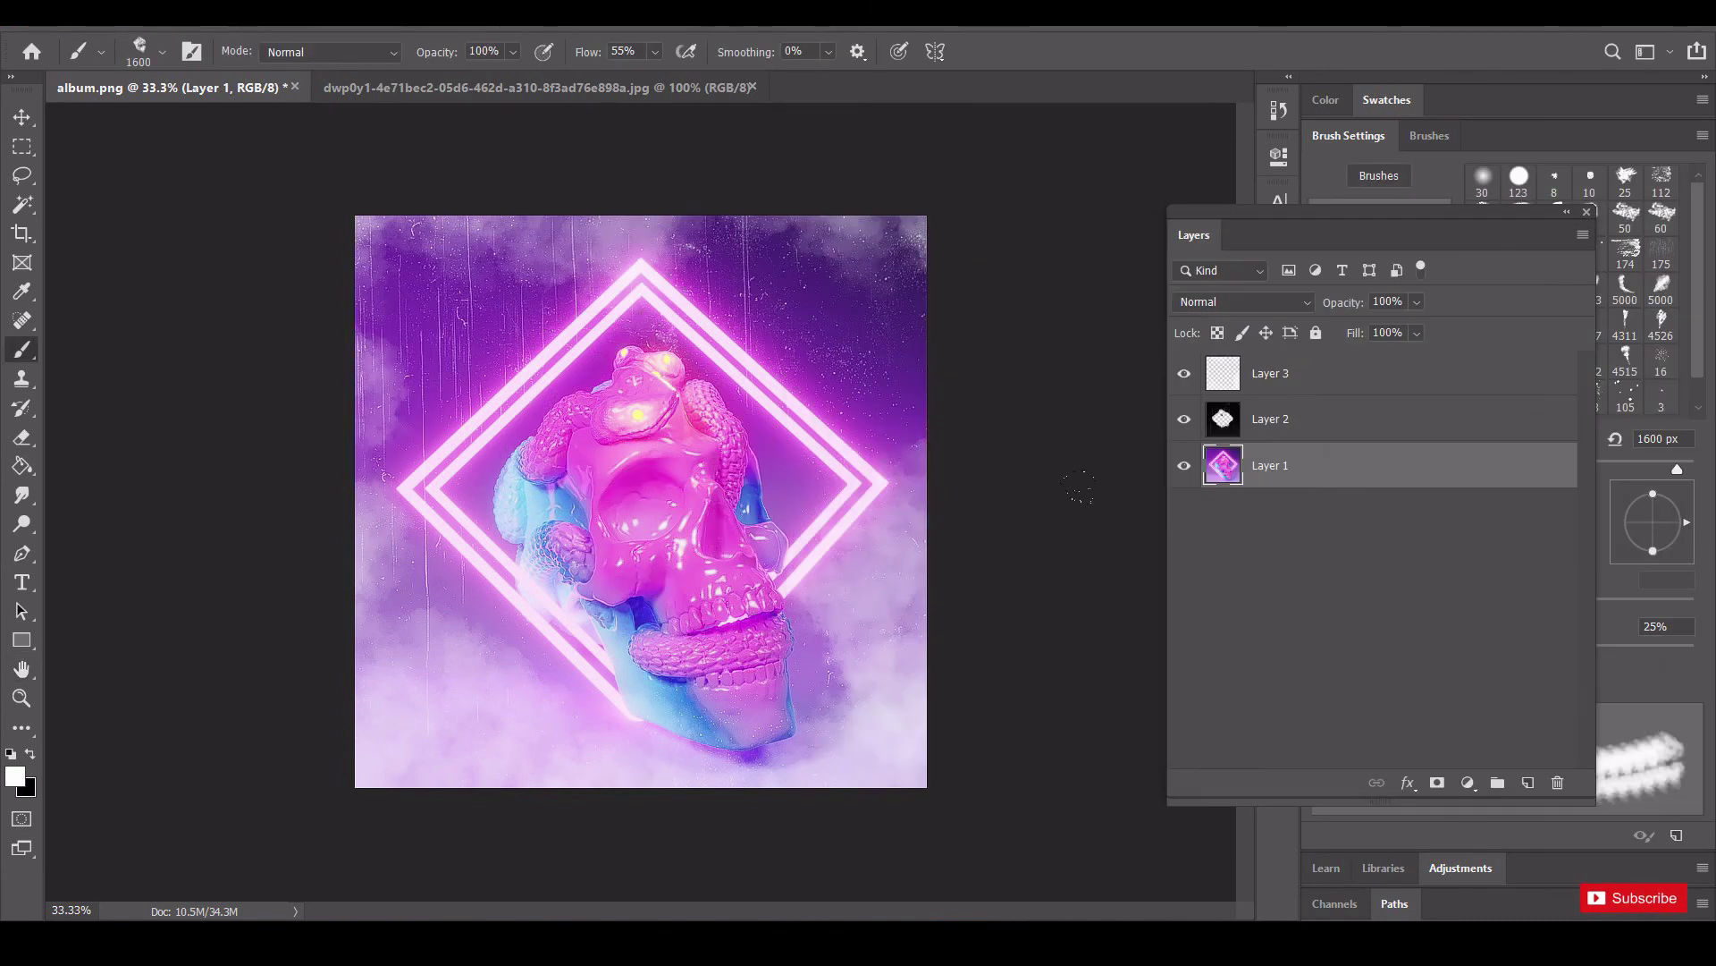
Try painting black smoke on a new layer above Layer 1 in the lower-left area, and undo the strokes.
{"action": "left_click", "coordinate": [1528, 782]}
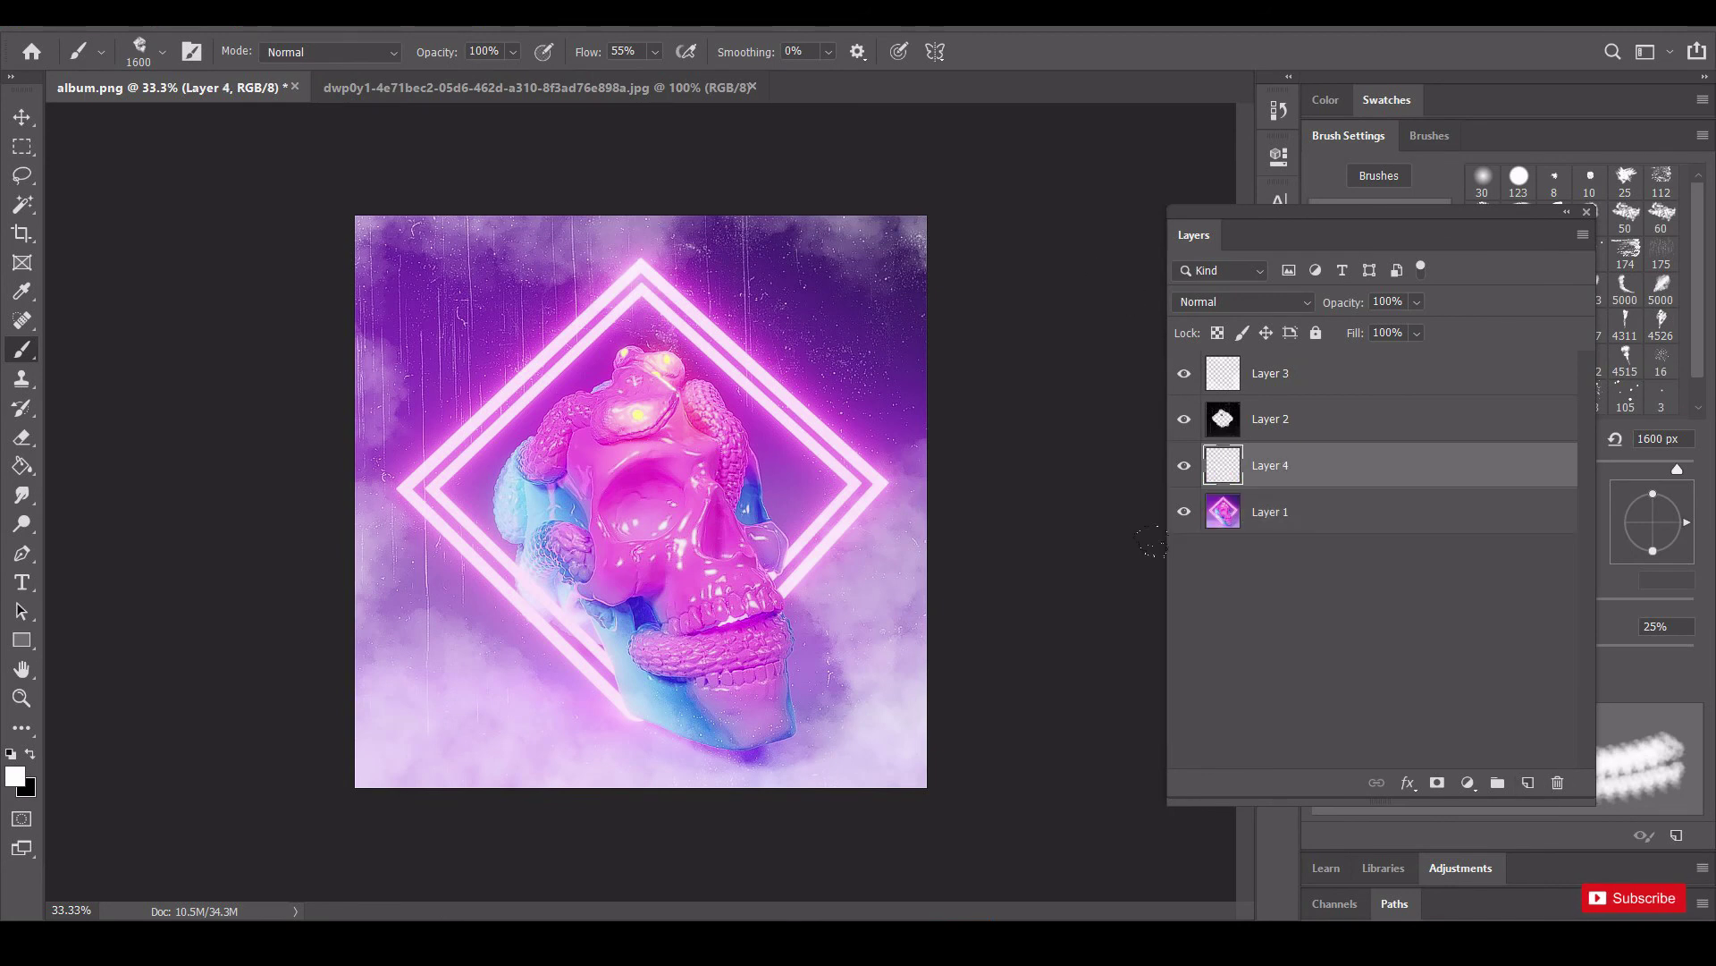
{"action": "left_click", "coordinate": [31, 754]}
{"action": "left_click_drag", "start_coordinate": [251, 760], "coordinate": [295, 607]}
{"action": "left_click_drag", "start_coordinate": [429, 849], "coordinate": [697, 865]}
{"action": "key", "text": "ctrl+z"}
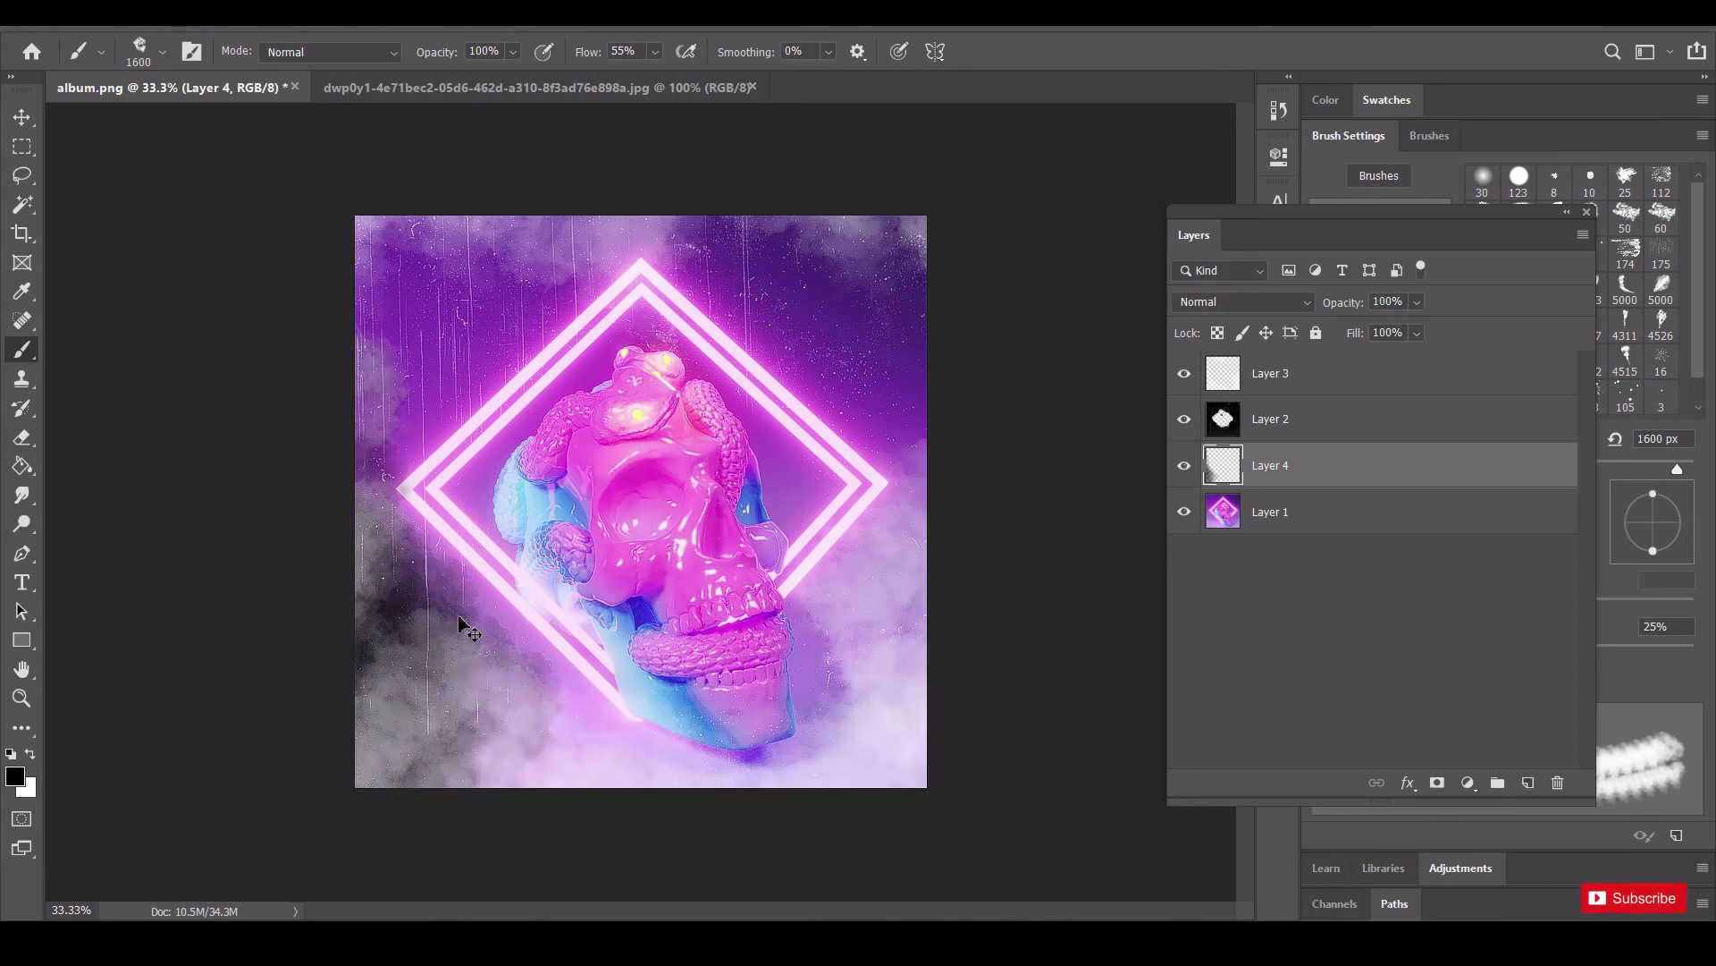
{"action": "key", "text": "ctrl+z"}
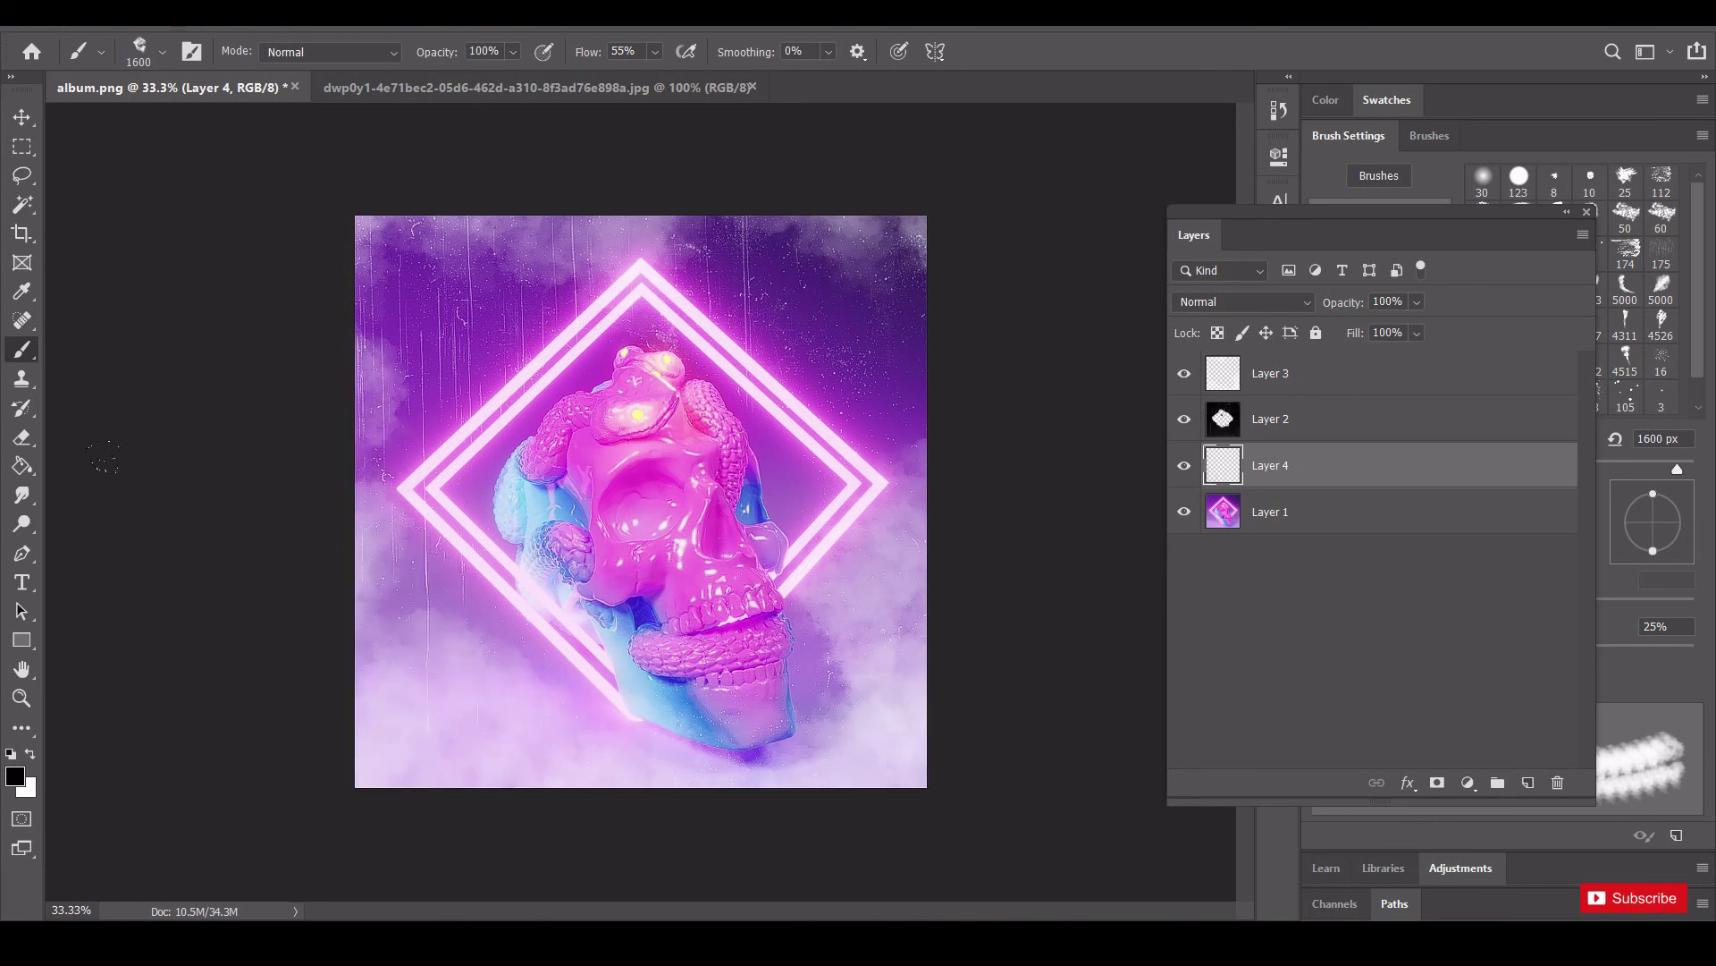
Add a Lorem Ipsum text layer in Perpetua Titling MT over the diamond's lower-left side.
{"action": "left_click", "coordinate": [22, 582]}
{"action": "left_click", "coordinate": [488, 590]}
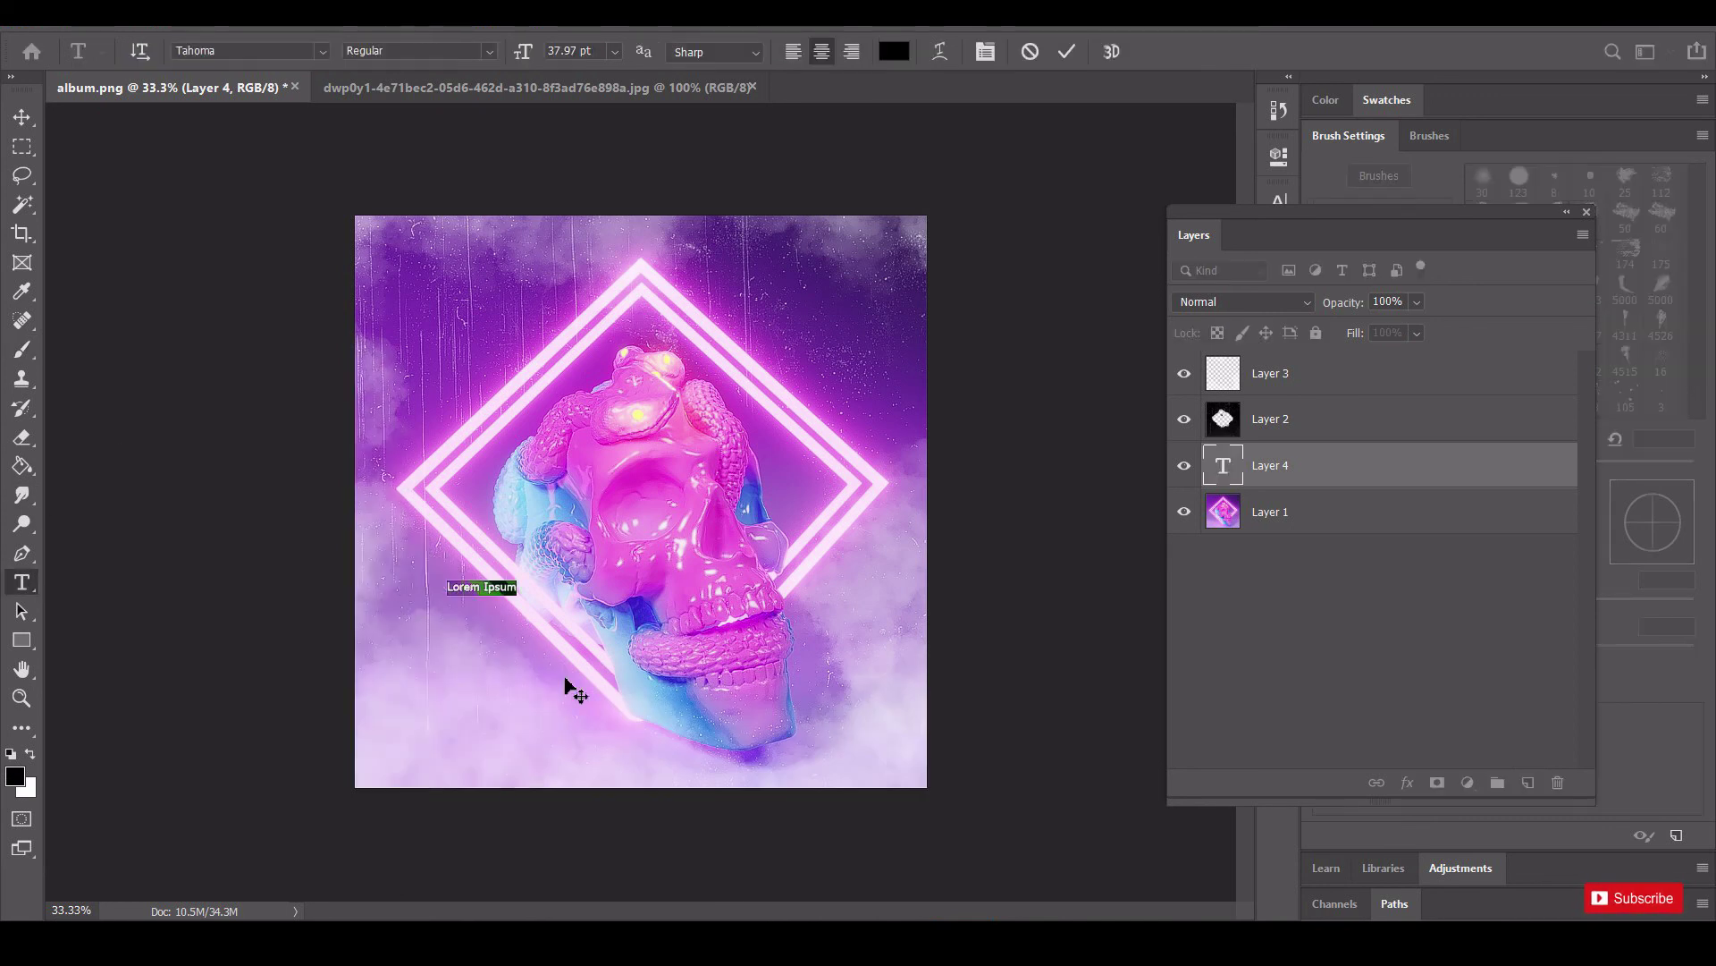
{"action": "left_click", "coordinate": [306, 53]}
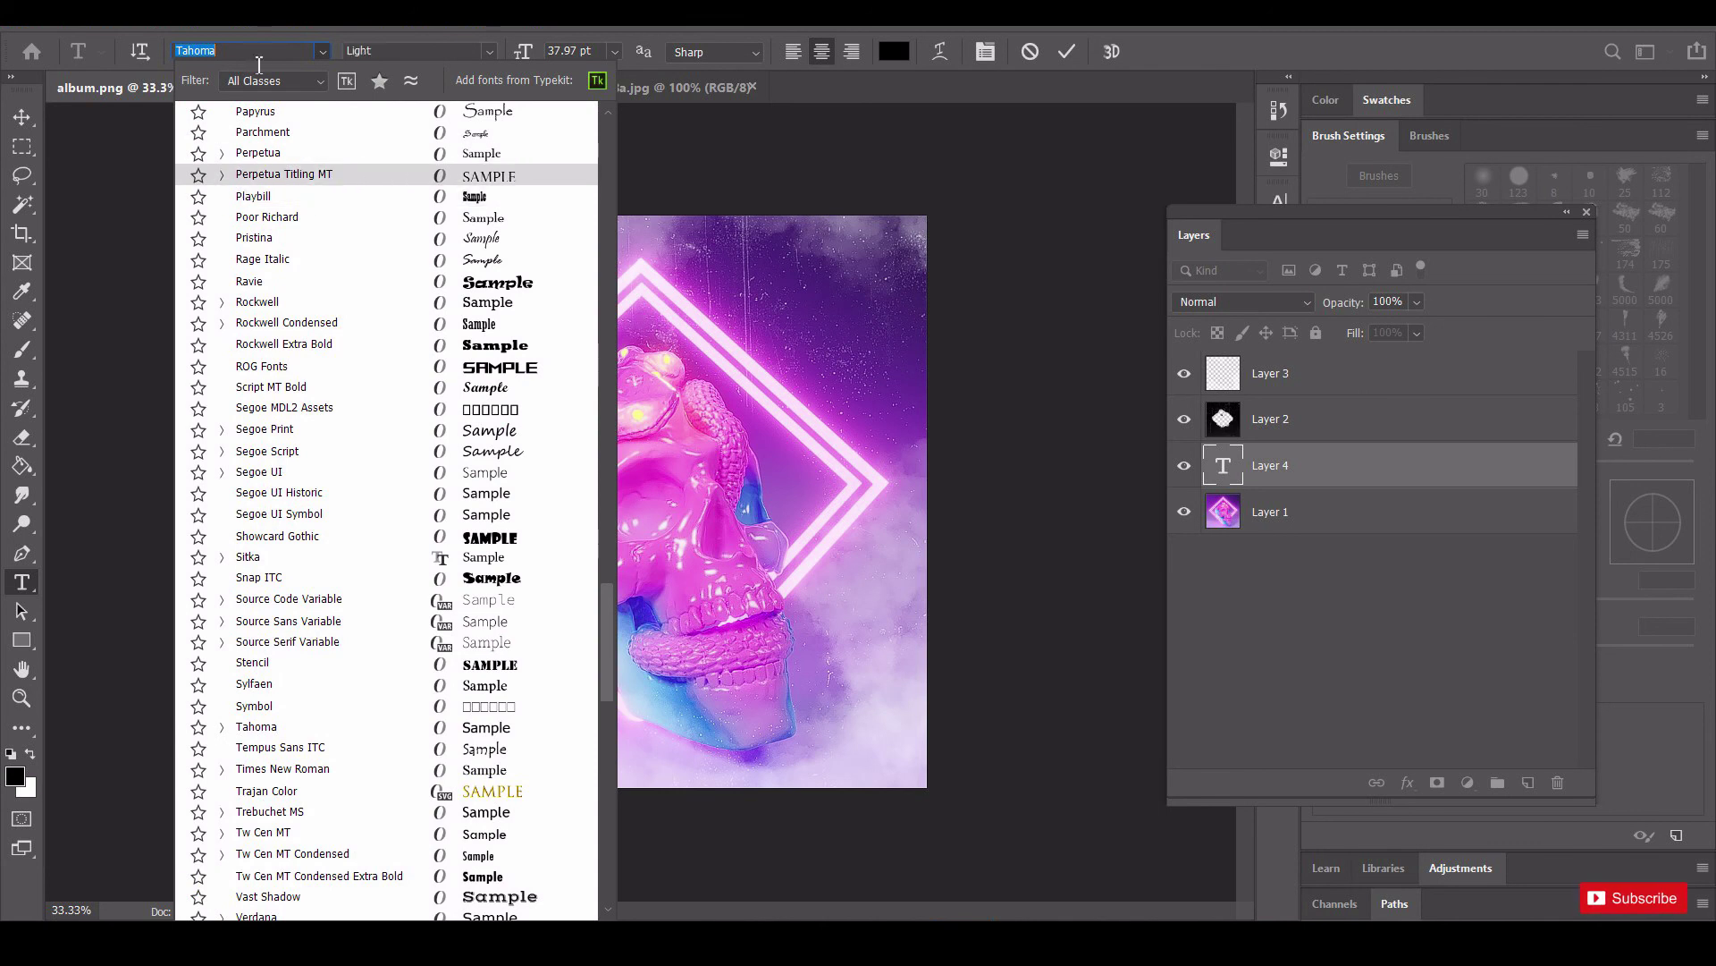
{"action": "left_click", "coordinate": [24, 120]}
{"action": "left_click_drag", "start_coordinate": [495, 586], "coordinate": [721, 603]}
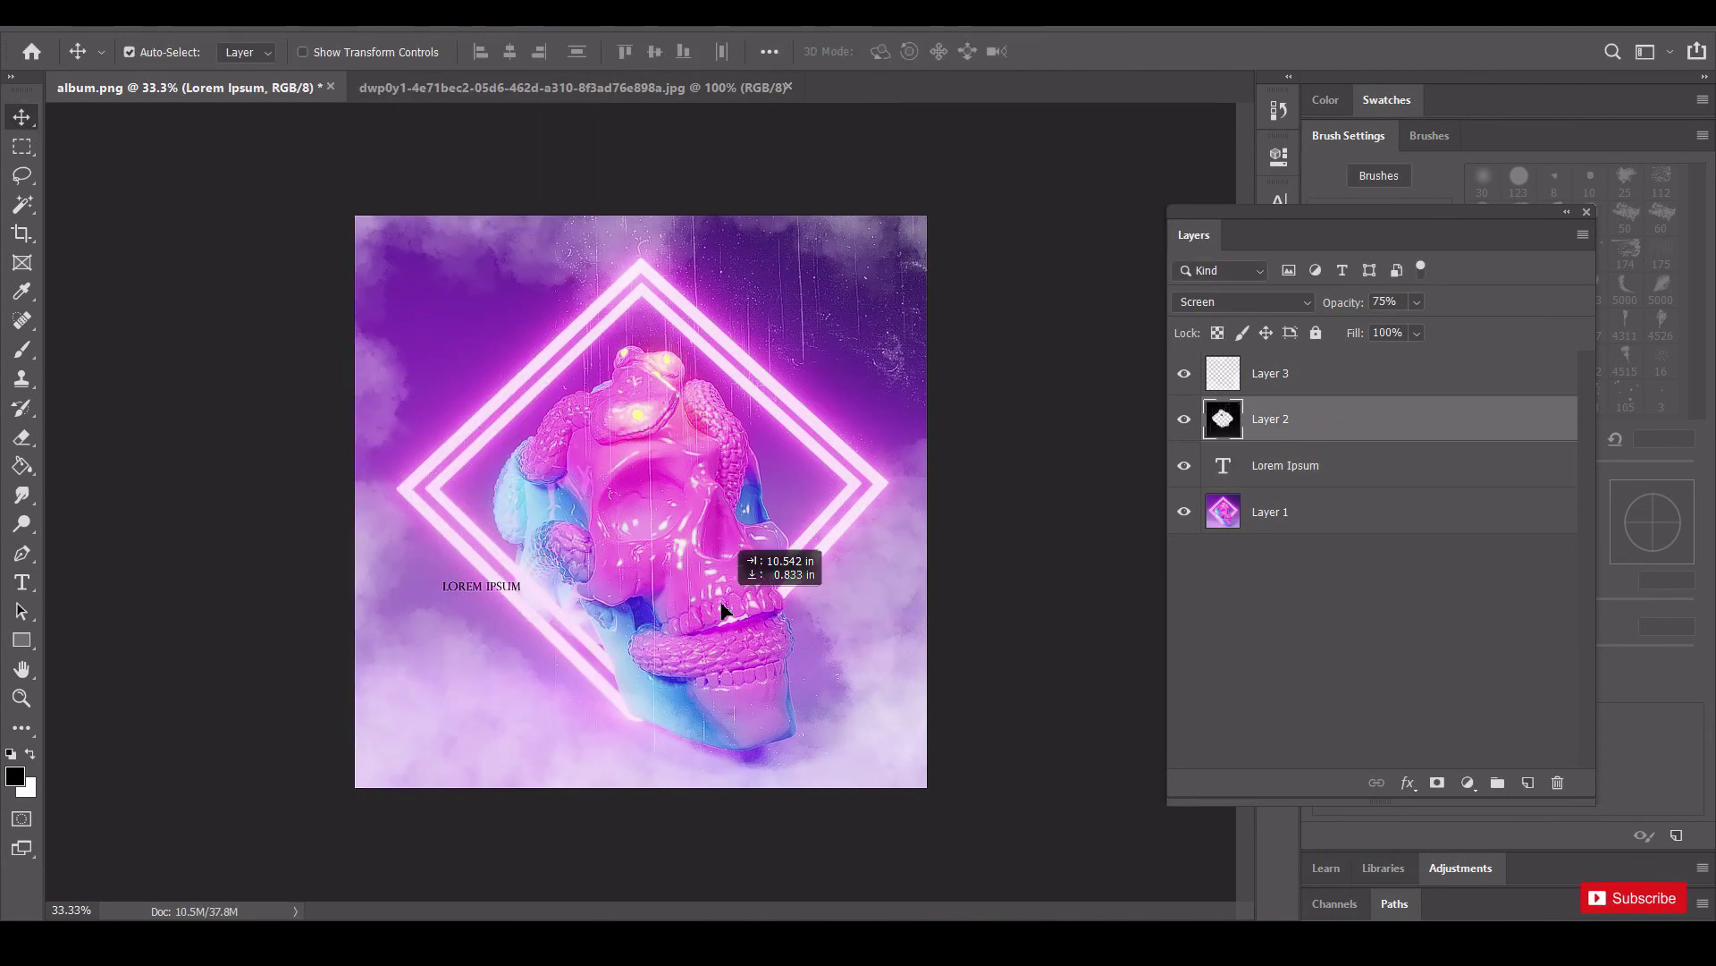
{"action": "left_click", "coordinate": [1296, 467]}
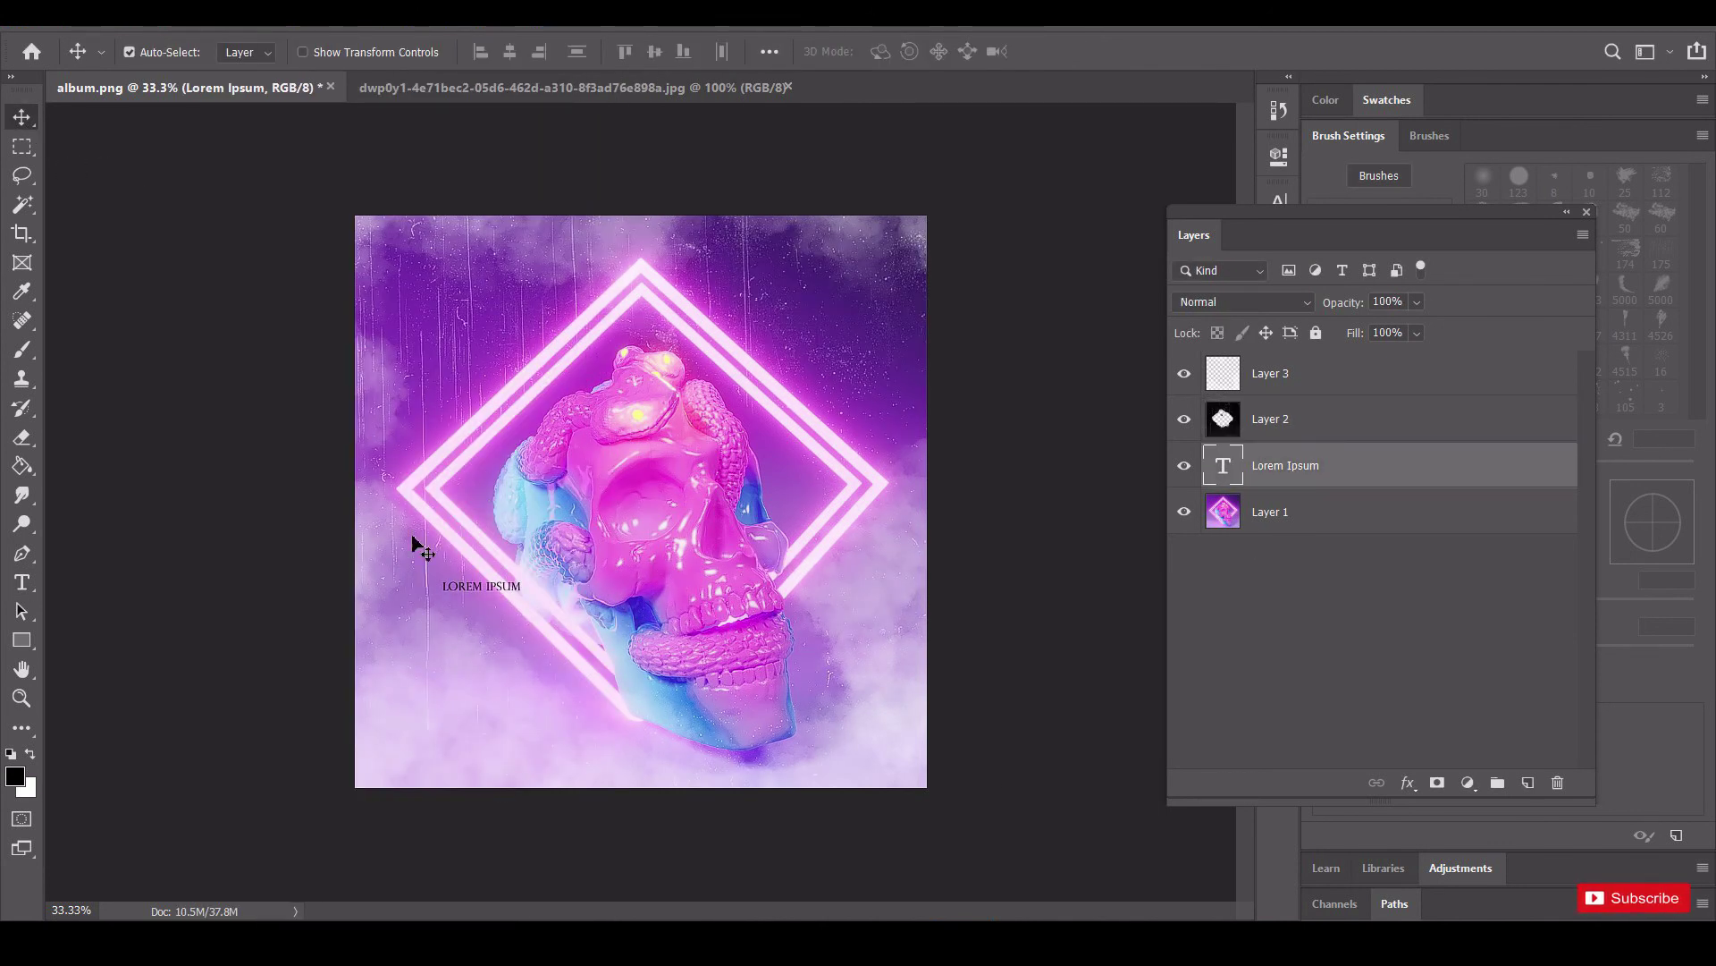
Try a succession of fonts on the Lorem Ipsum text, including Pristina, Trajan Color, Vladimir Script and YouYuan.
{"action": "double_click", "coordinate": [476, 588]}
{"action": "left_click", "coordinate": [239, 56]}
{"action": "scroll", "coordinate": [239, 59], "scroll_direction": "down", "scroll_amount": 3}
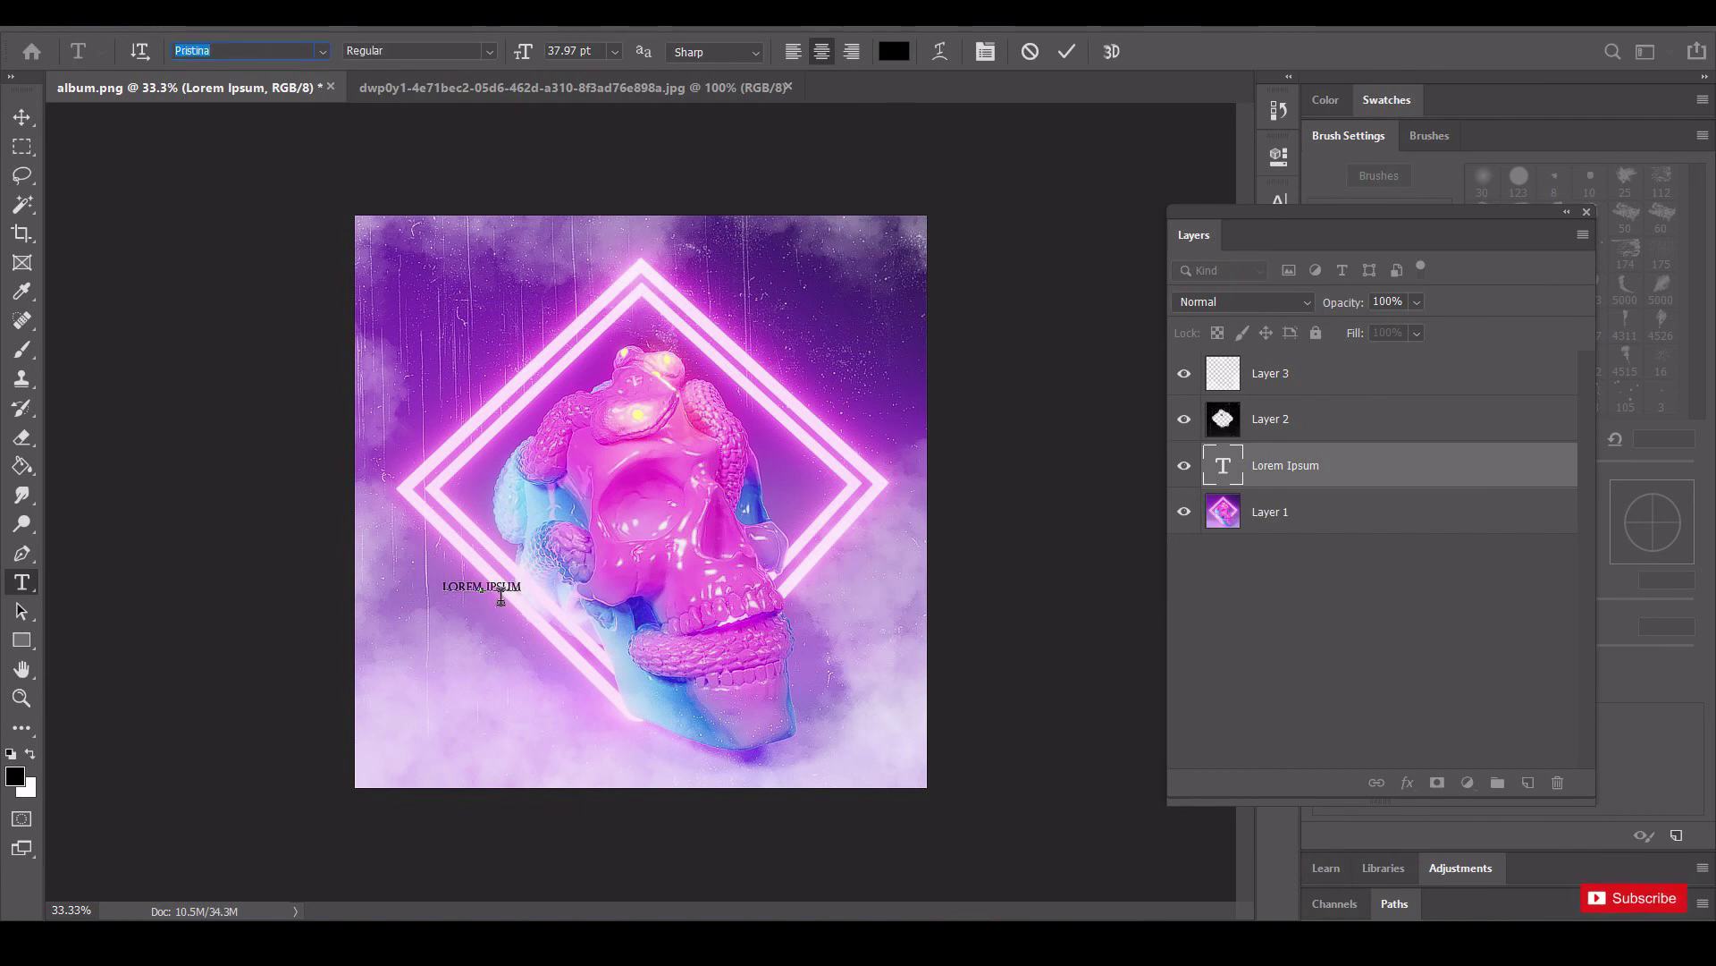
{"action": "key", "text": "Escape"}
{"action": "left_click", "coordinate": [253, 59]}
{"action": "scroll", "coordinate": [255, 65], "scroll_direction": "up", "scroll_amount": 3}
{"action": "key", "text": "Down"}
{"action": "key", "text": "Down"}
{"action": "key", "text": "Down"}
{"action": "key", "text": "Down"}
{"action": "key", "text": "Down"}
{"action": "key", "text": "Down"}
{"action": "key", "text": "Down"}
{"action": "key", "text": "Down"}
{"action": "key", "text": "Down"}
{"action": "key", "text": "Down"}
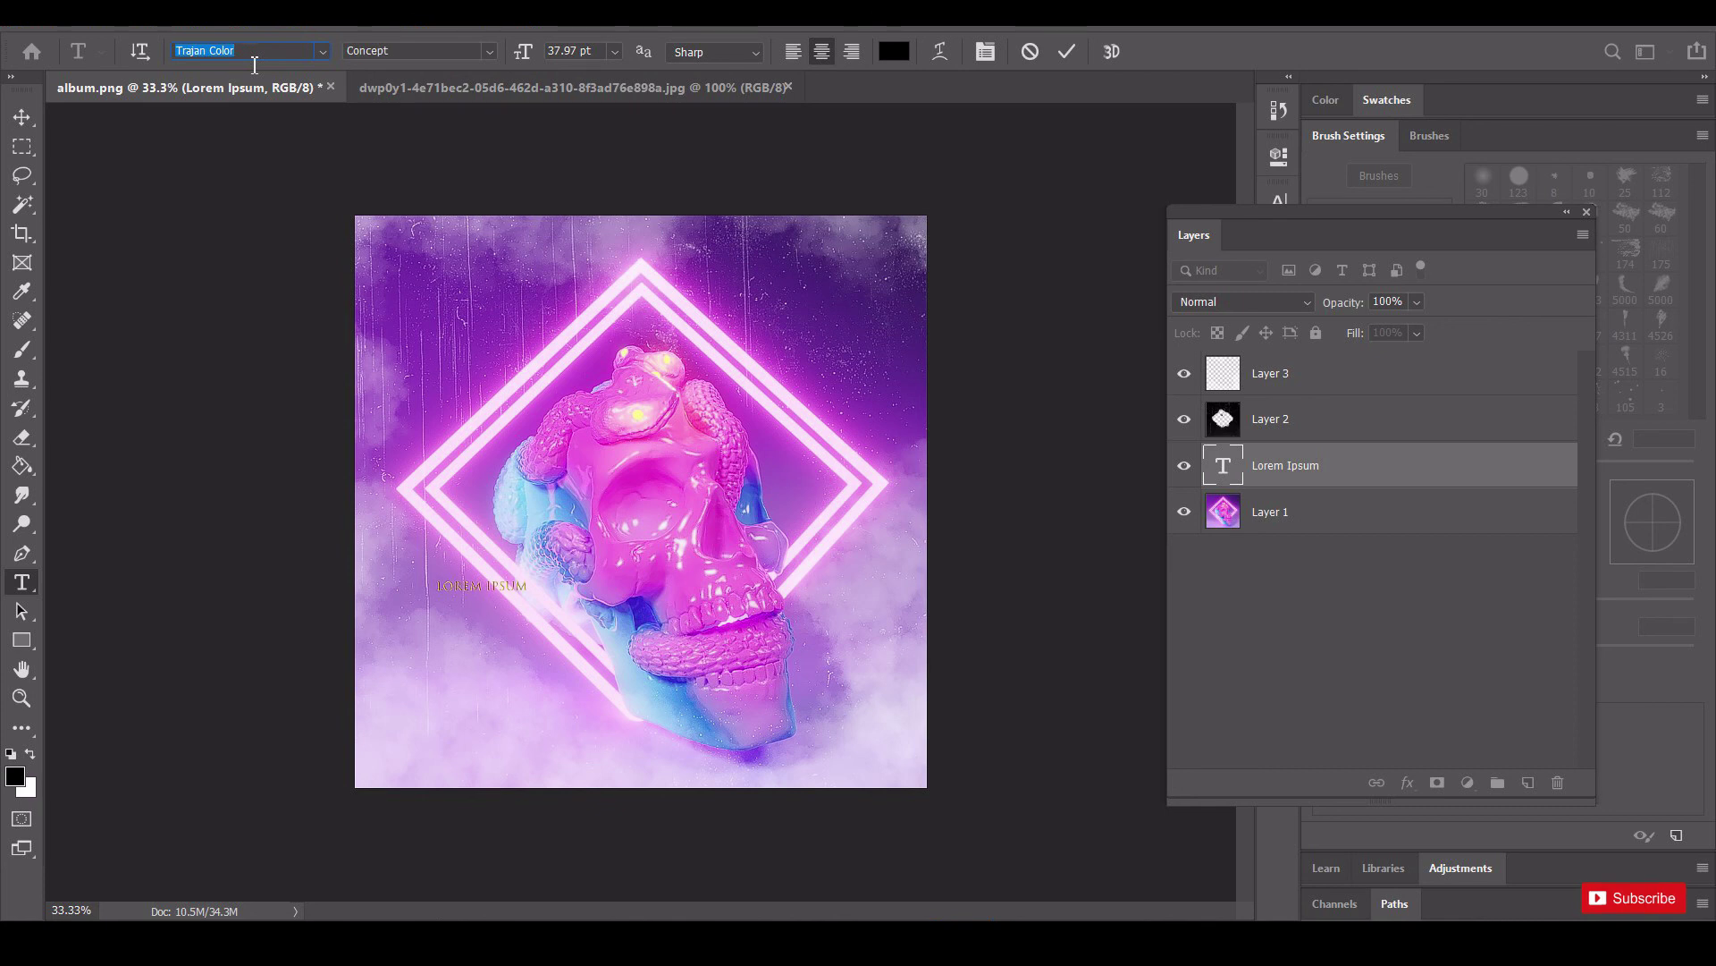
{"action": "key", "text": "Down"}
{"action": "key", "text": "Down"}
{"action": "key", "text": "Down"}
{"action": "key", "text": "Down"}
{"action": "key", "text": "Down"}
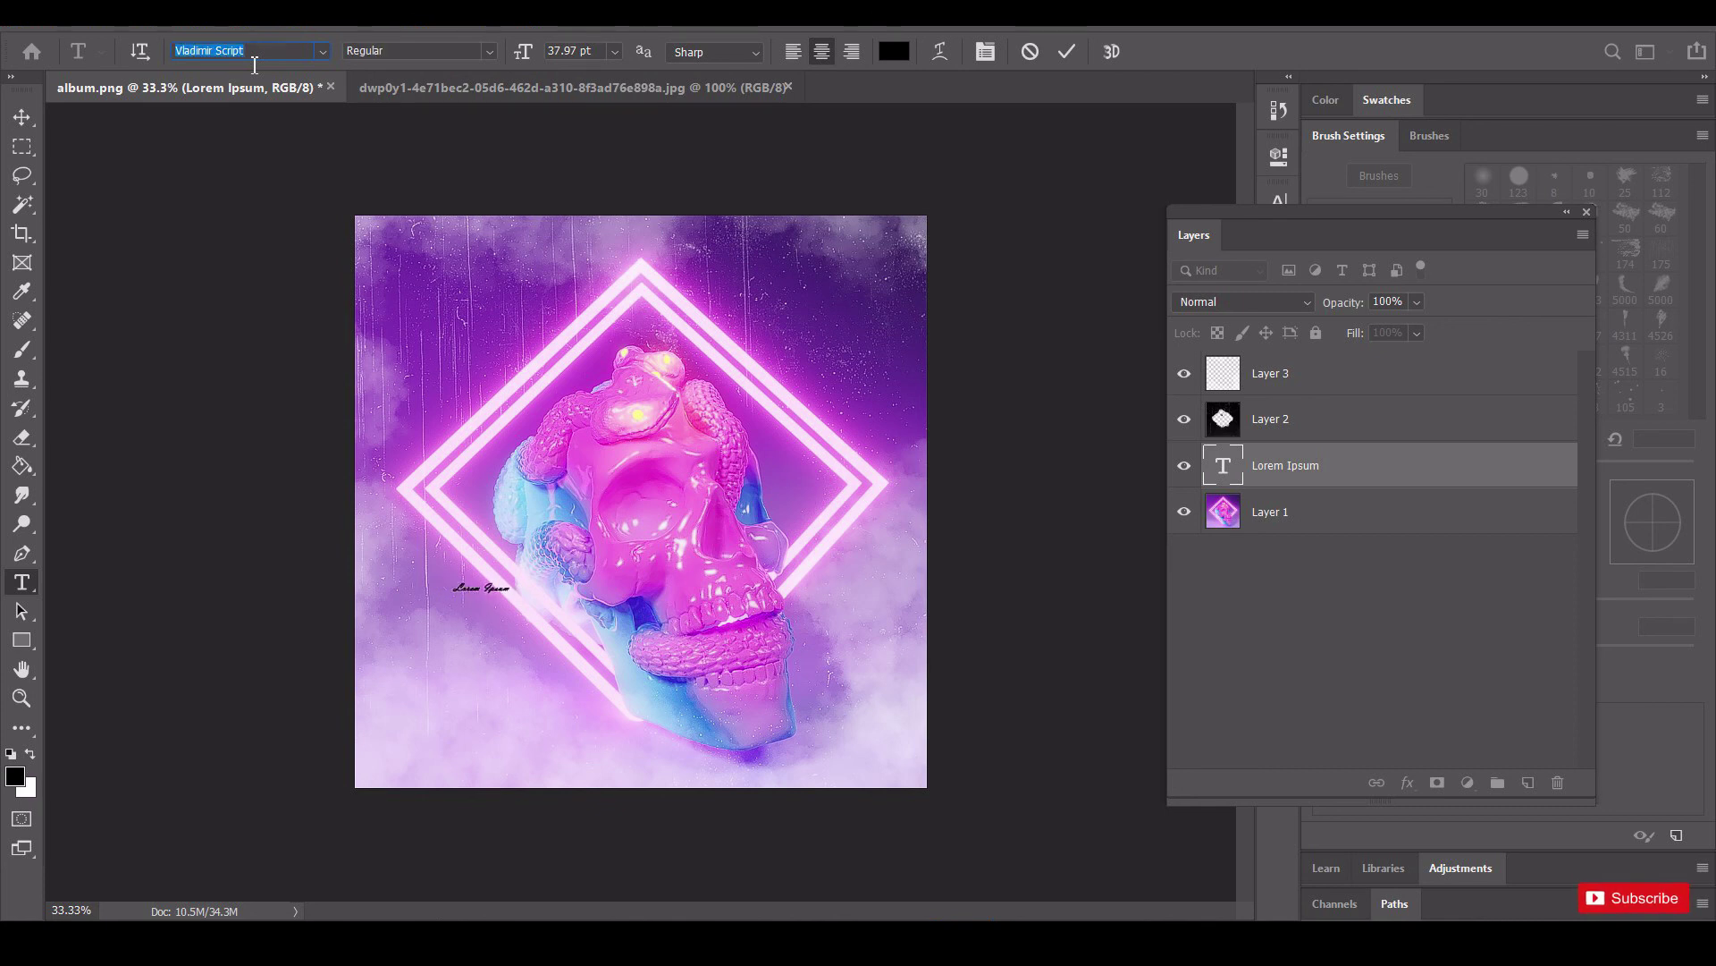
{"action": "key", "text": "Down"}
{"action": "key", "text": "Down"}
{"action": "key", "text": "Down"}
{"action": "key", "text": "Down"}
{"action": "key", "text": "Down"}
{"action": "key", "text": "Down"}
Set the Lorem Ipsum text's font to Holiday Mantilda.
{"action": "left_click", "coordinate": [322, 51]}
{"action": "scroll", "coordinate": [287, 250], "scroll_direction": "up", "scroll_amount": 1}
{"action": "left_click_drag", "start_coordinate": [605, 826], "coordinate": [605, 116]}
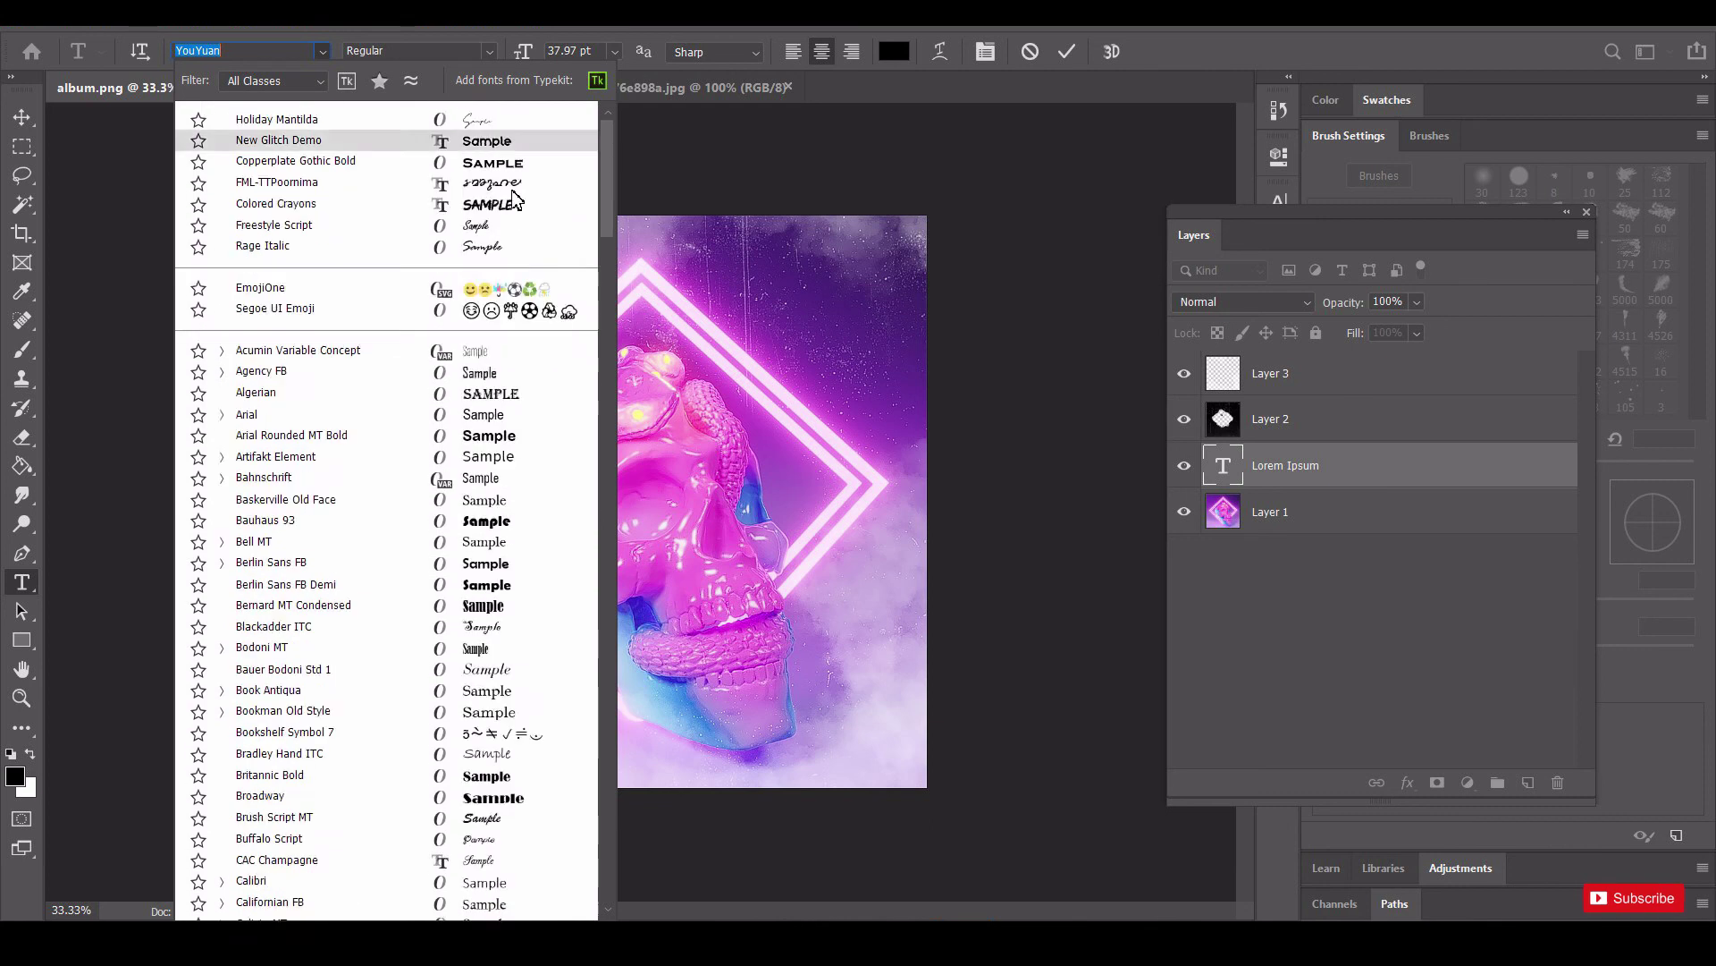
{"action": "left_click", "coordinate": [514, 109]}
{"action": "left_click", "coordinate": [22, 117]}
{"action": "left_click", "coordinate": [501, 598]}
Set the Lorem Ipsum text size to 250 pt.
{"action": "double_click", "coordinate": [1238, 466]}
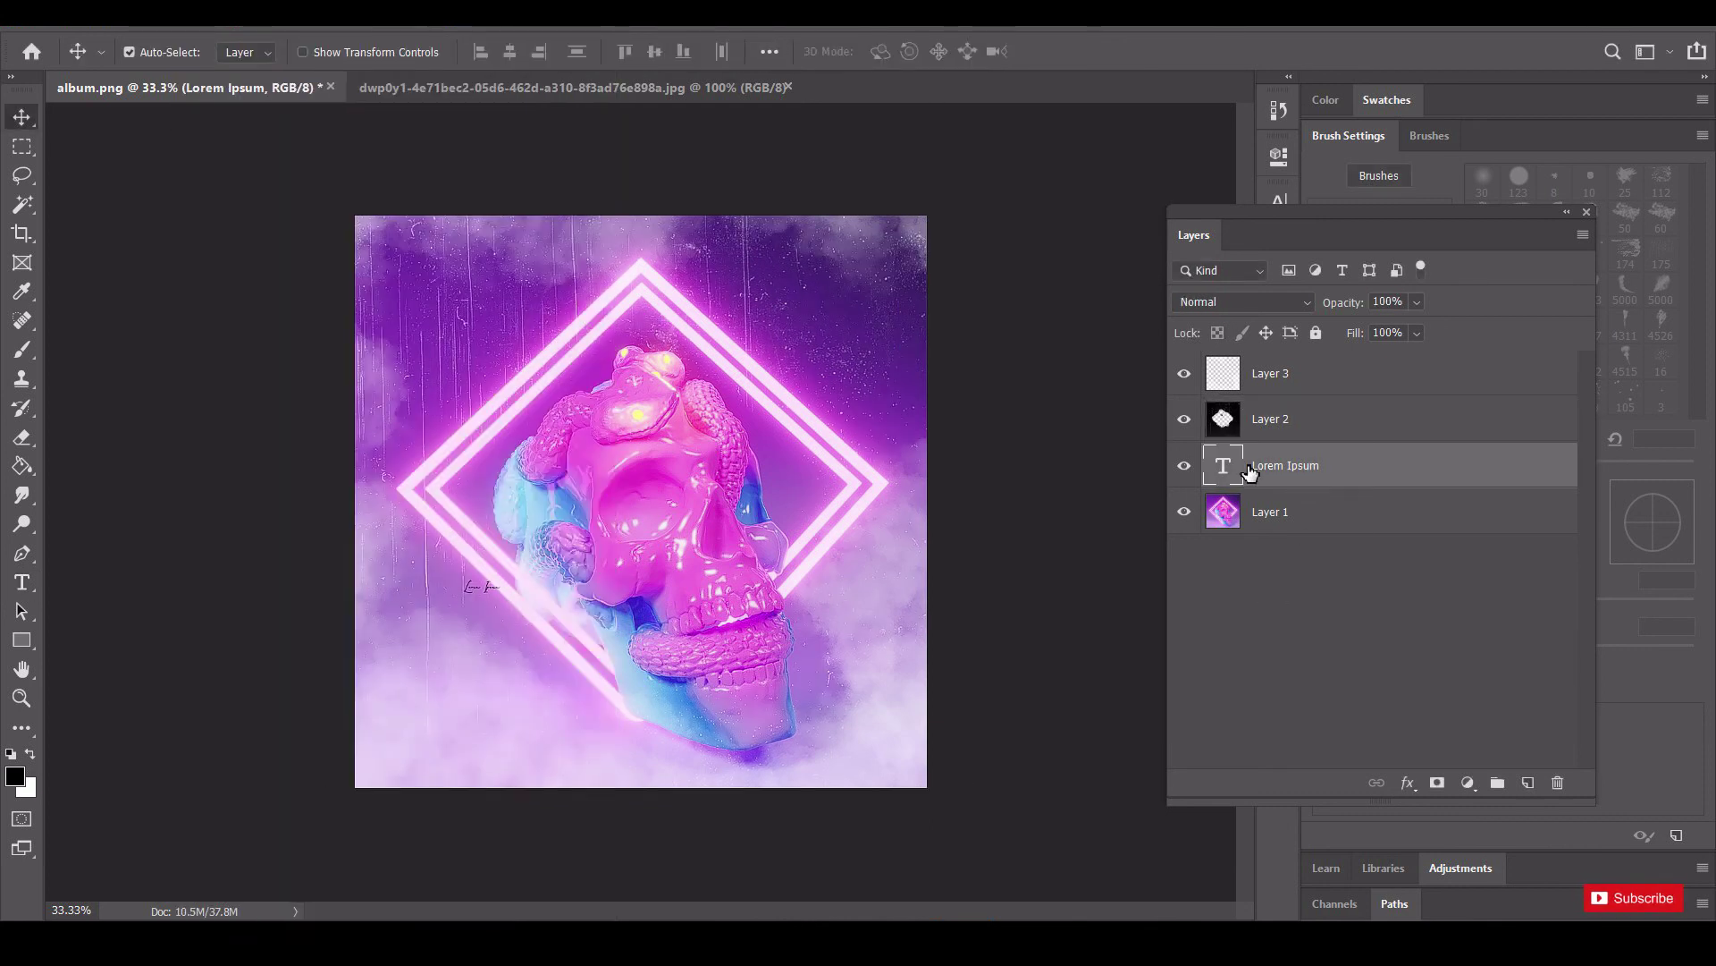
{"action": "left_click", "coordinate": [614, 51]}
{"action": "left_click", "coordinate": [572, 51]}
{"action": "type", "text": "150"}
{"action": "key", "text": "Return"}
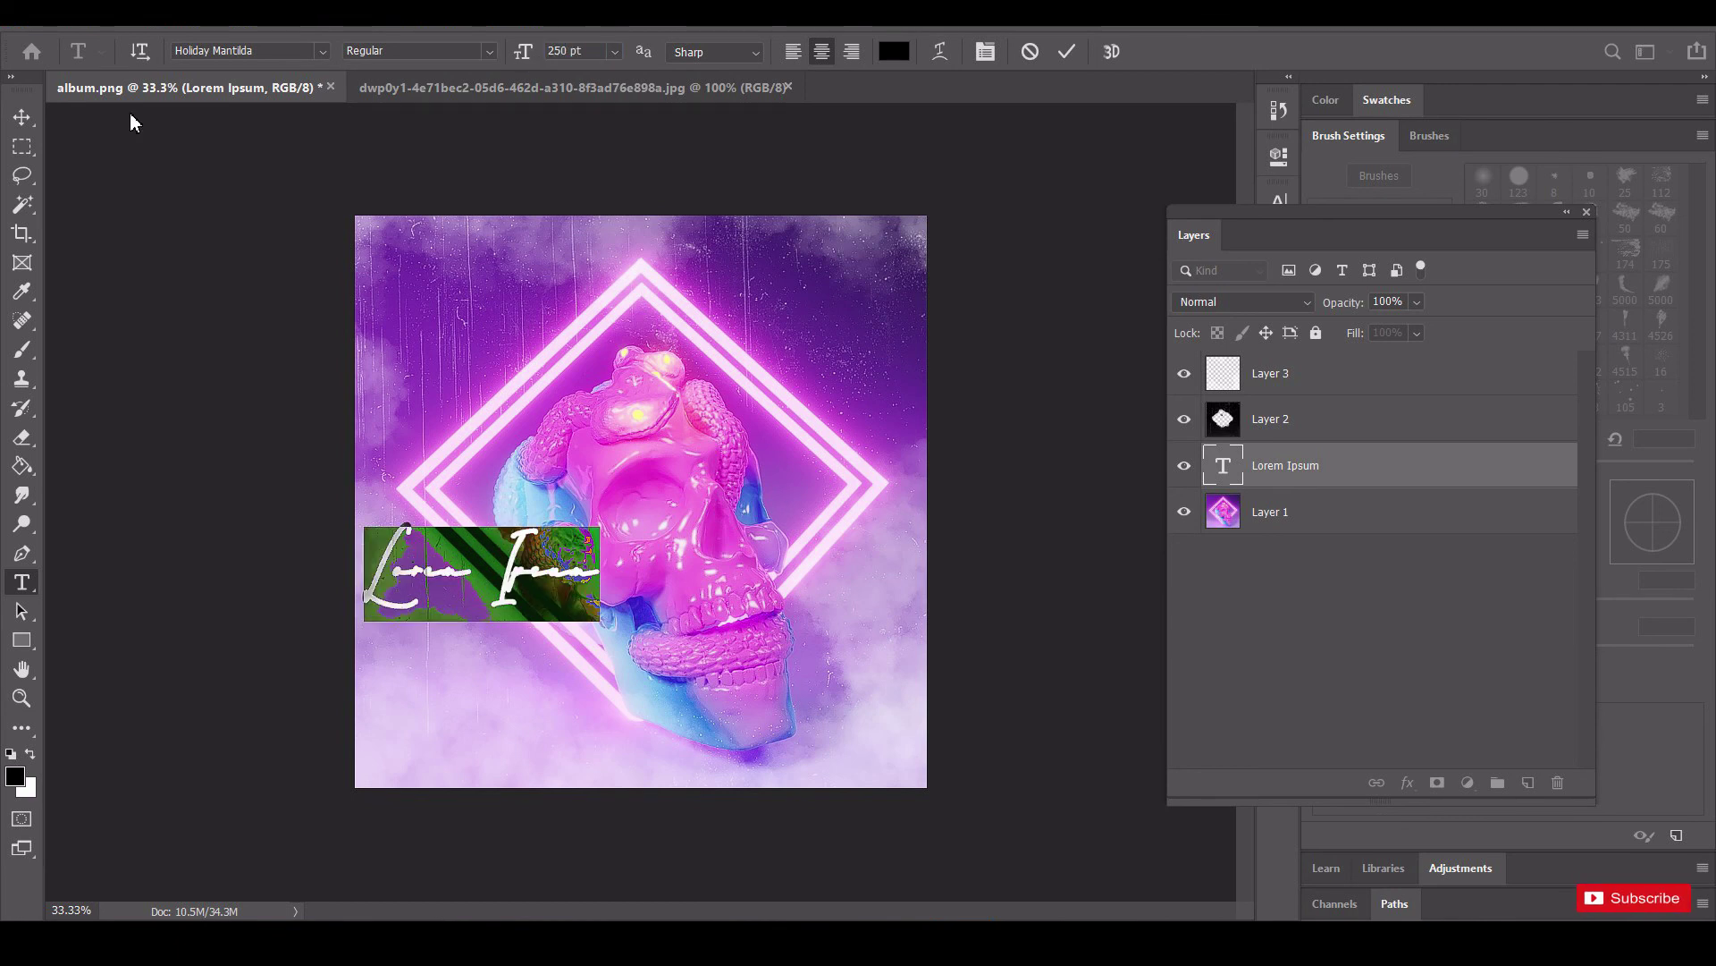
Lock Layer 2 and Layer 3 completely.
{"action": "left_click", "coordinate": [22, 116]}
{"action": "left_click", "coordinate": [558, 644]}
{"action": "left_click", "coordinate": [1291, 383], "text": "shift"}
{"action": "left_click", "coordinate": [1316, 333]}
Move the Lorem Ipsum text to the image's lower-left corner and place its layer above Layer 2.
{"action": "left_click", "coordinate": [1285, 465]}
{"action": "left_click_drag", "start_coordinate": [553, 580], "coordinate": [571, 732]}
{"action": "left_click_drag", "start_coordinate": [1285, 472], "coordinate": [1278, 438]}
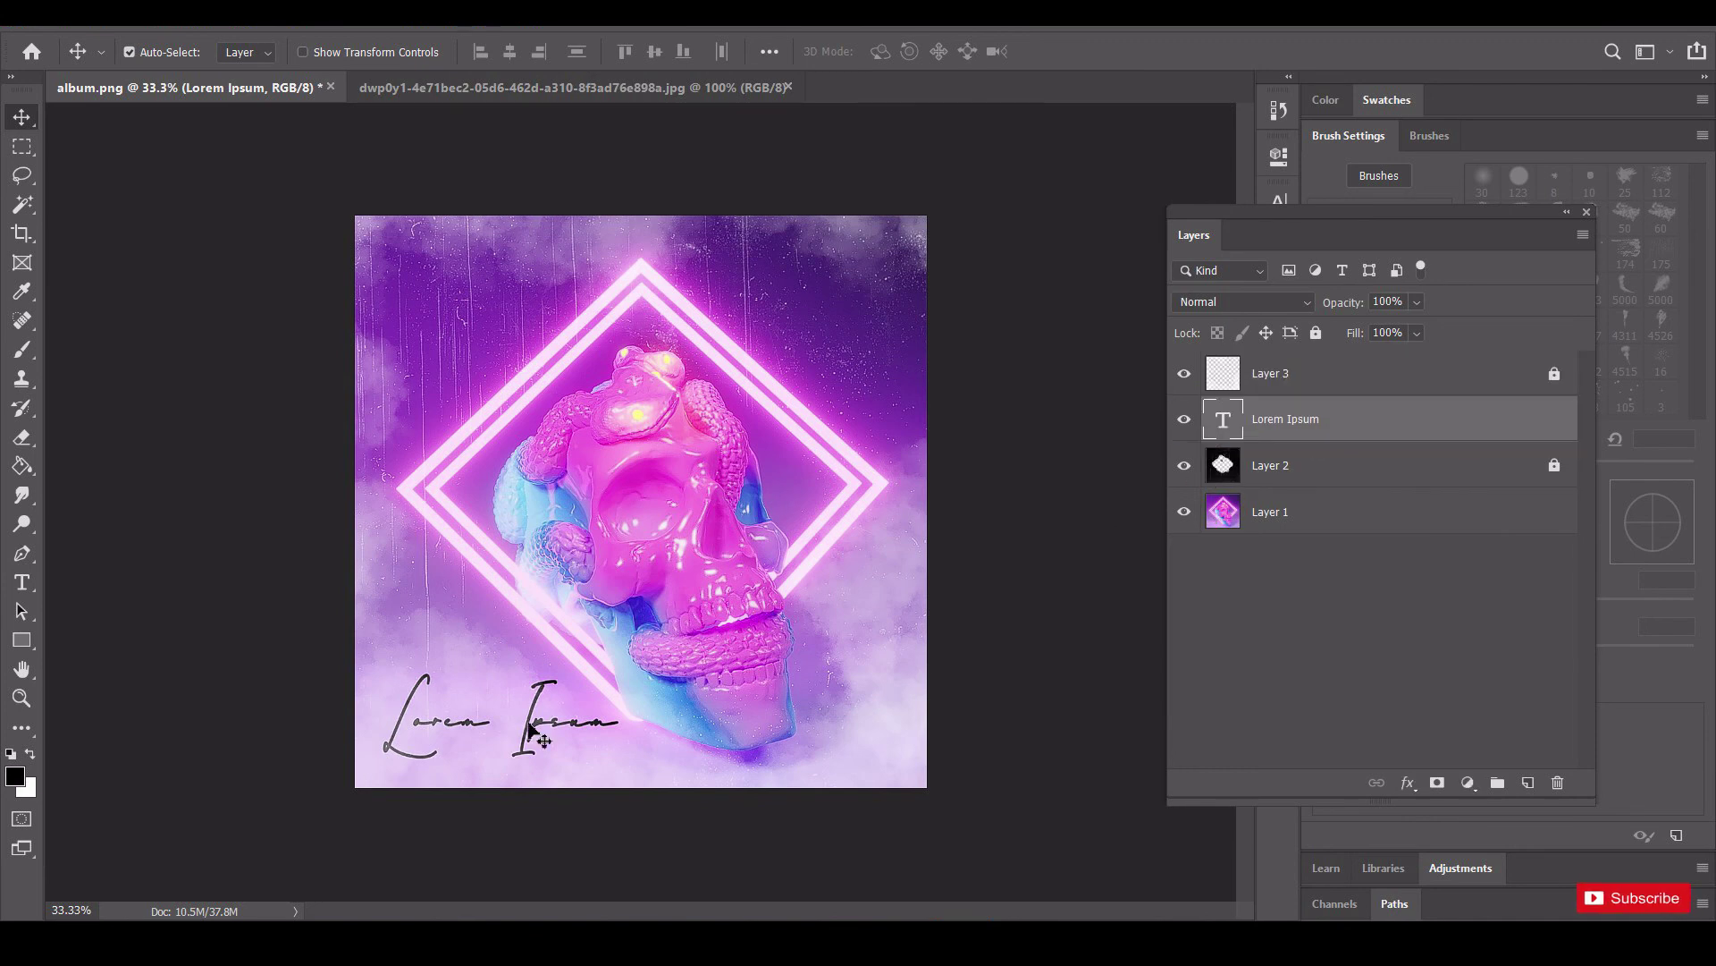
{"action": "key", "text": "t"}
{"action": "left_click", "coordinate": [896, 51]}
{"action": "left_click_drag", "start_coordinate": [650, 417], "coordinate": [649, 694]}
{"action": "left_click", "coordinate": [1224, 549]}
{"action": "left_click_drag", "start_coordinate": [1178, 336], "coordinate": [1307, 309]}
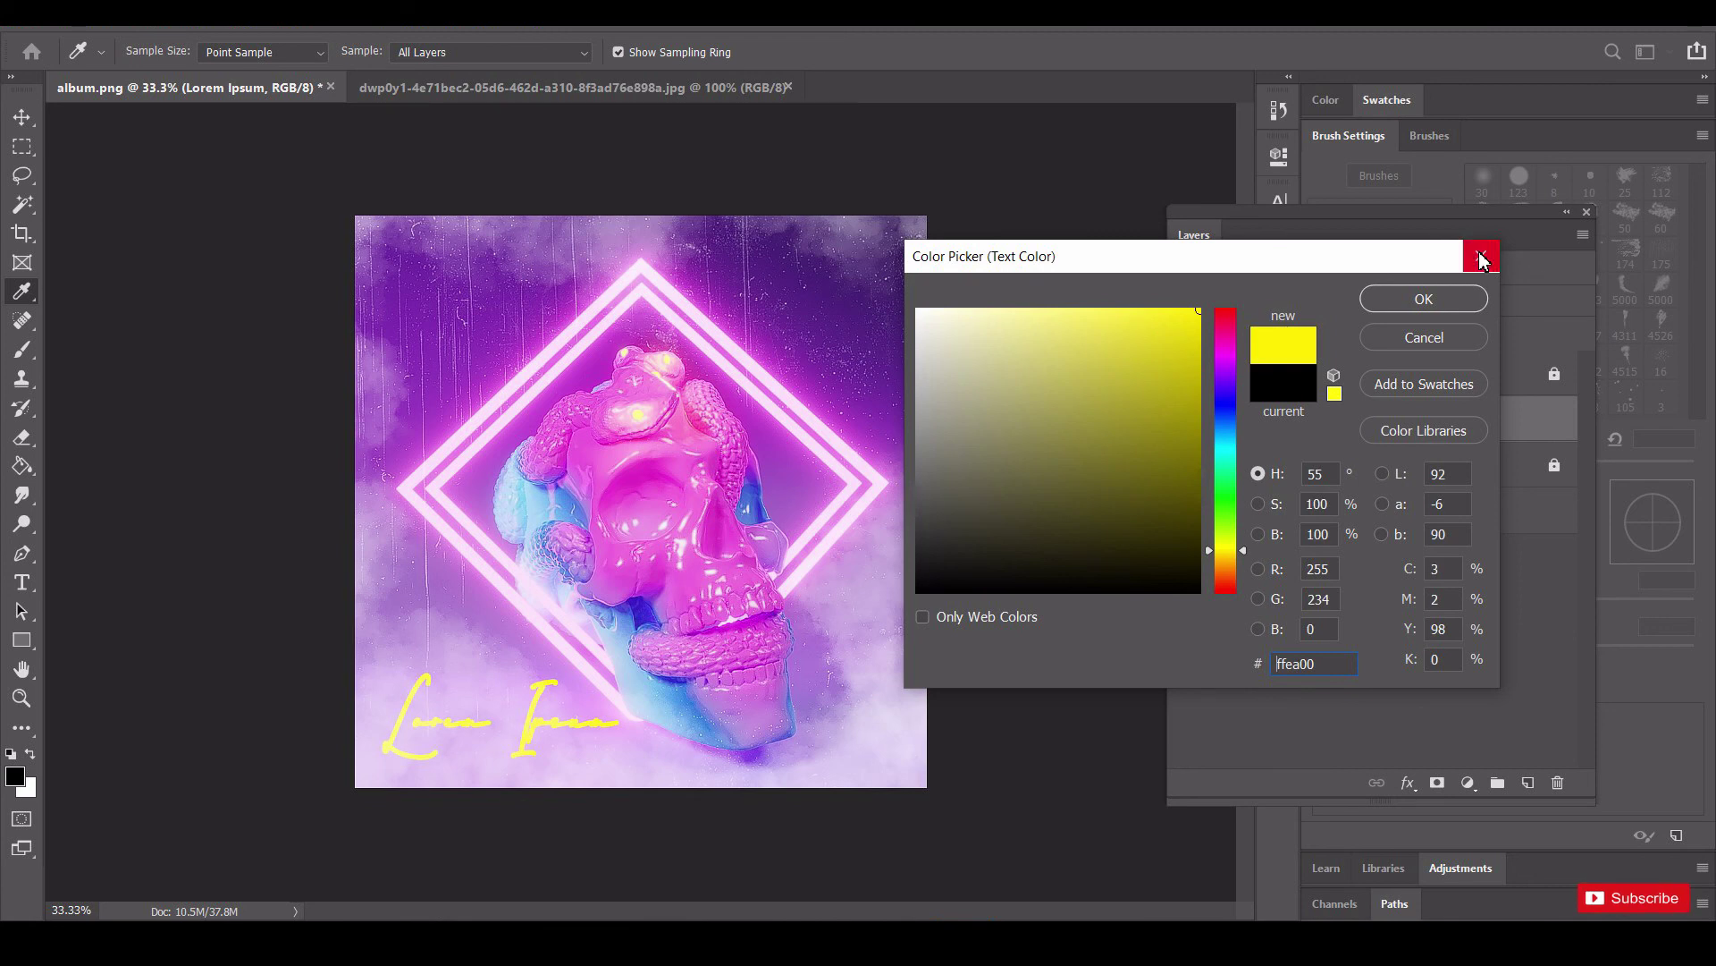
{"action": "left_click", "coordinate": [1481, 260]}
Set the Lorem Ipsum text color to a bright, fully saturated yellow.
{"action": "left_click", "coordinate": [902, 56]}
{"action": "left_click", "coordinate": [1221, 554]}
{"action": "left_click_drag", "start_coordinate": [1182, 329], "coordinate": [1252, 306]}
{"action": "left_click", "coordinate": [1443, 300]}
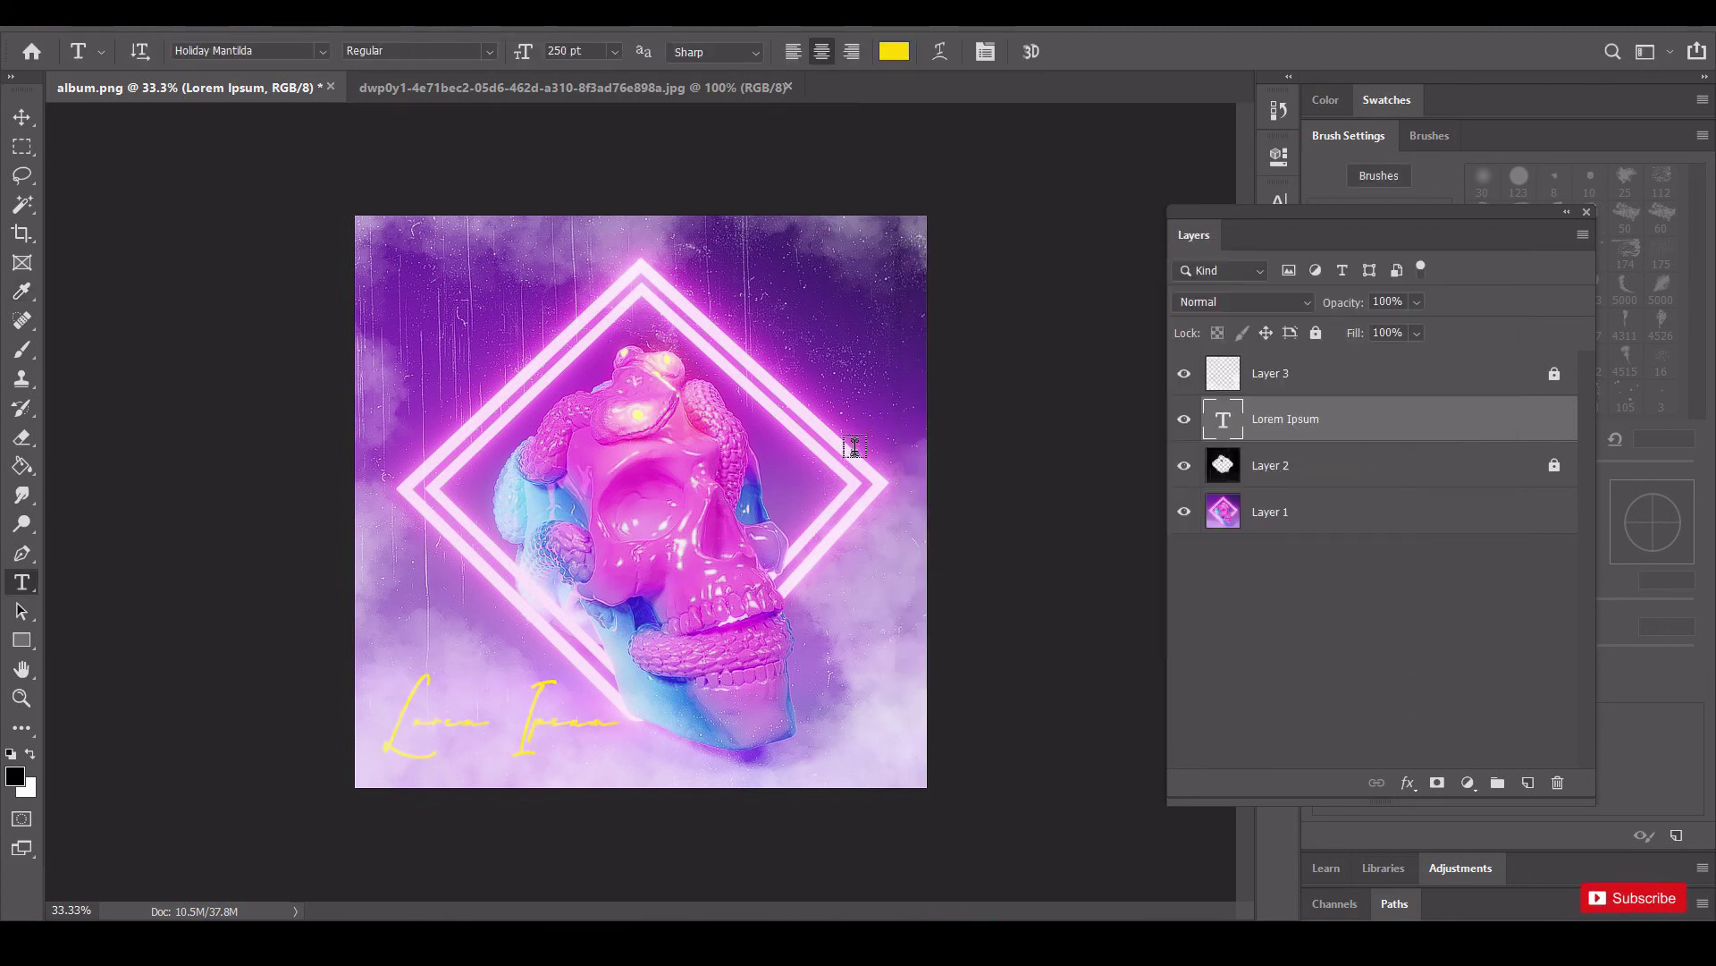
Open the text's character settings, try shifting the Lorem Ipsum text slightly, and undo the move.
{"action": "left_click", "coordinate": [1278, 198]}
{"action": "left_click", "coordinate": [21, 117]}
{"action": "left_click_drag", "start_coordinate": [572, 679], "coordinate": [608, 702]}
{"action": "key", "text": "ctrl+z"}
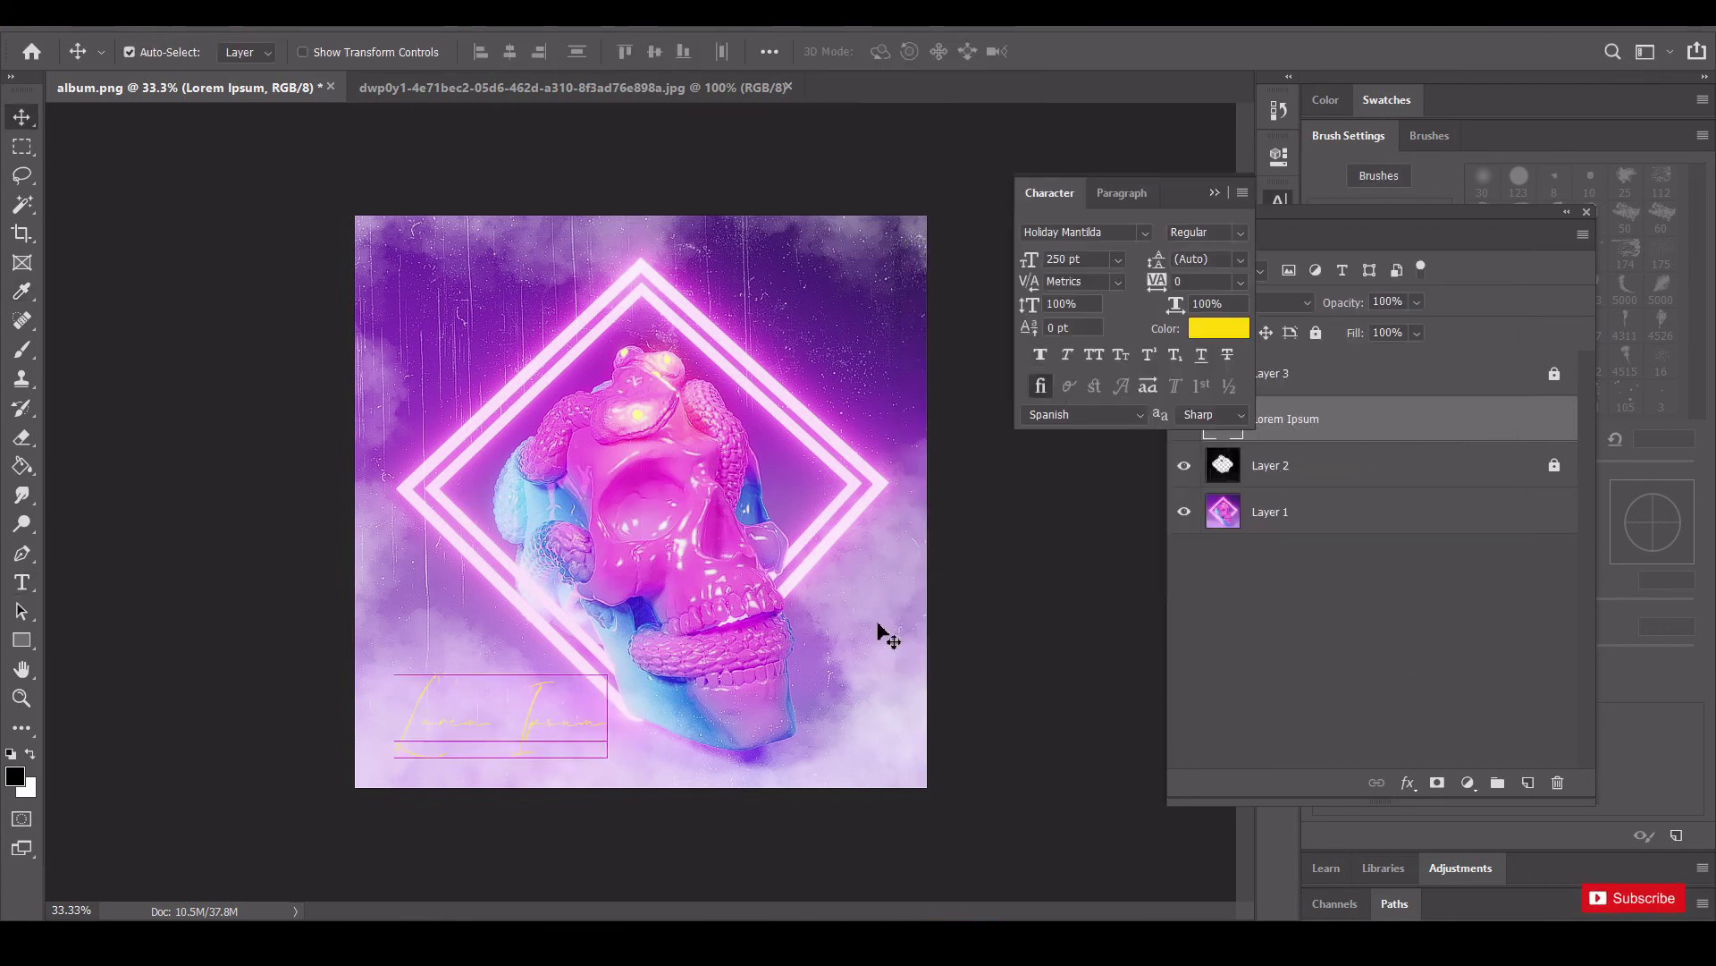
Add a drop shadow with 8% spread to the Lorem Ipsum text layer.
{"action": "left_click", "coordinate": [1432, 563]}
{"action": "left_click", "coordinate": [1395, 418]}
{"action": "left_click", "coordinate": [1407, 783]}
{"action": "left_click", "coordinate": [1430, 785]}
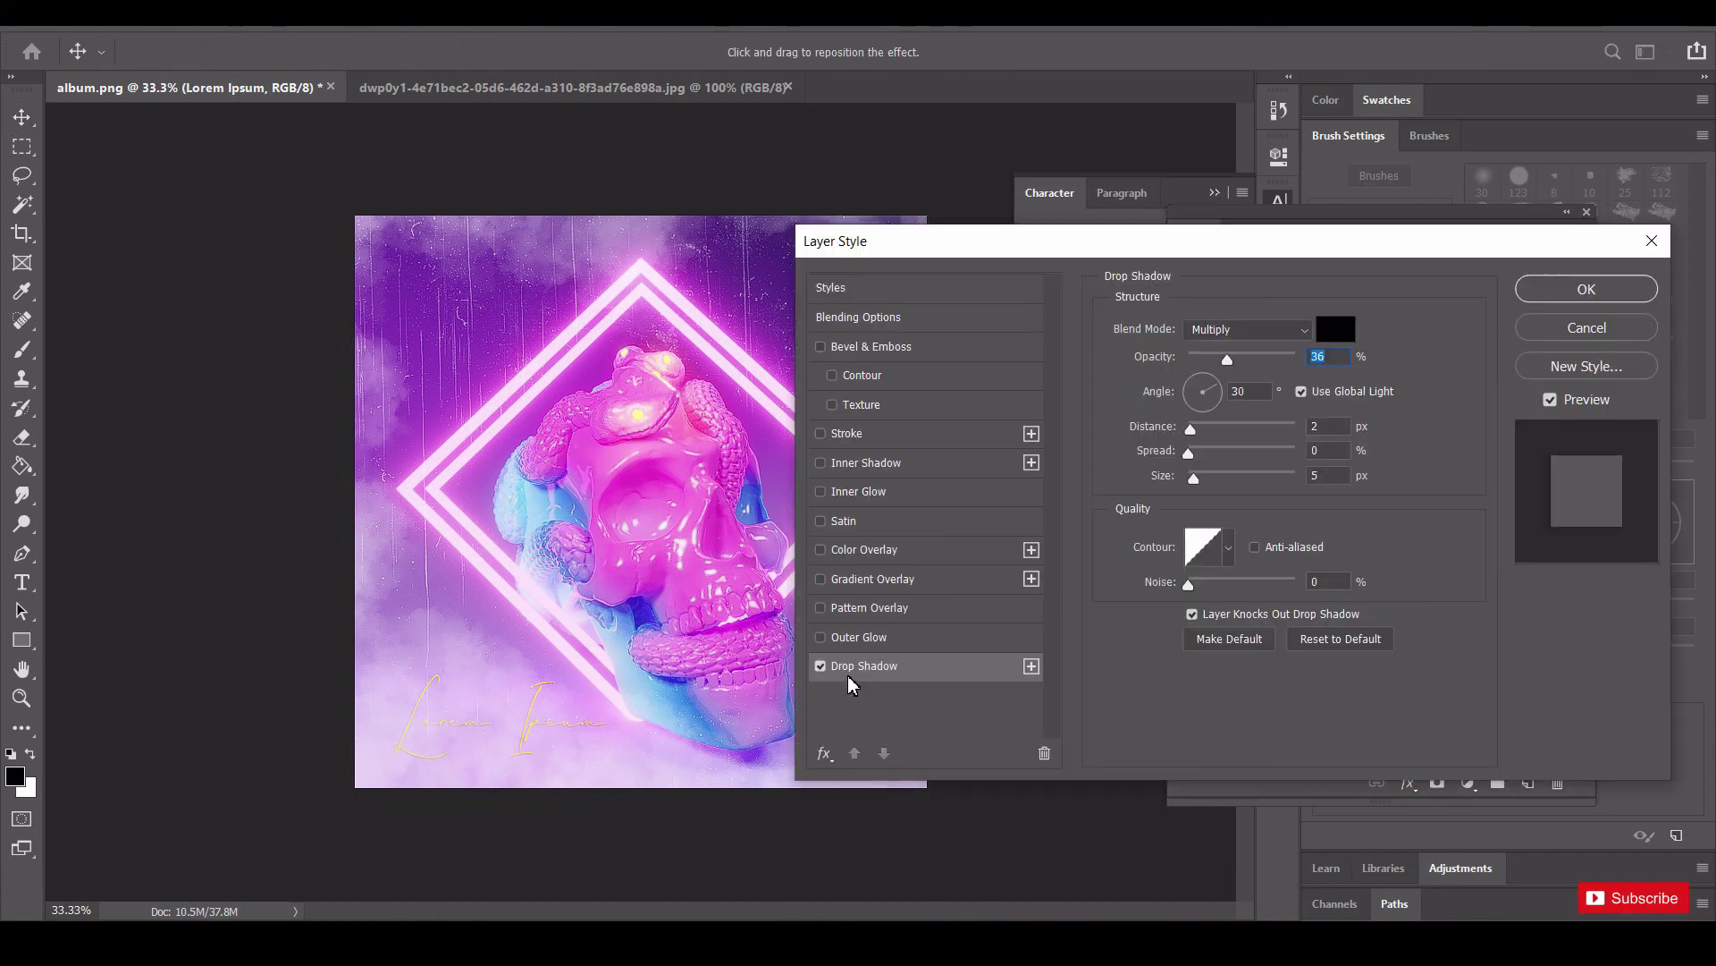
{"action": "left_click", "coordinate": [1195, 453]}
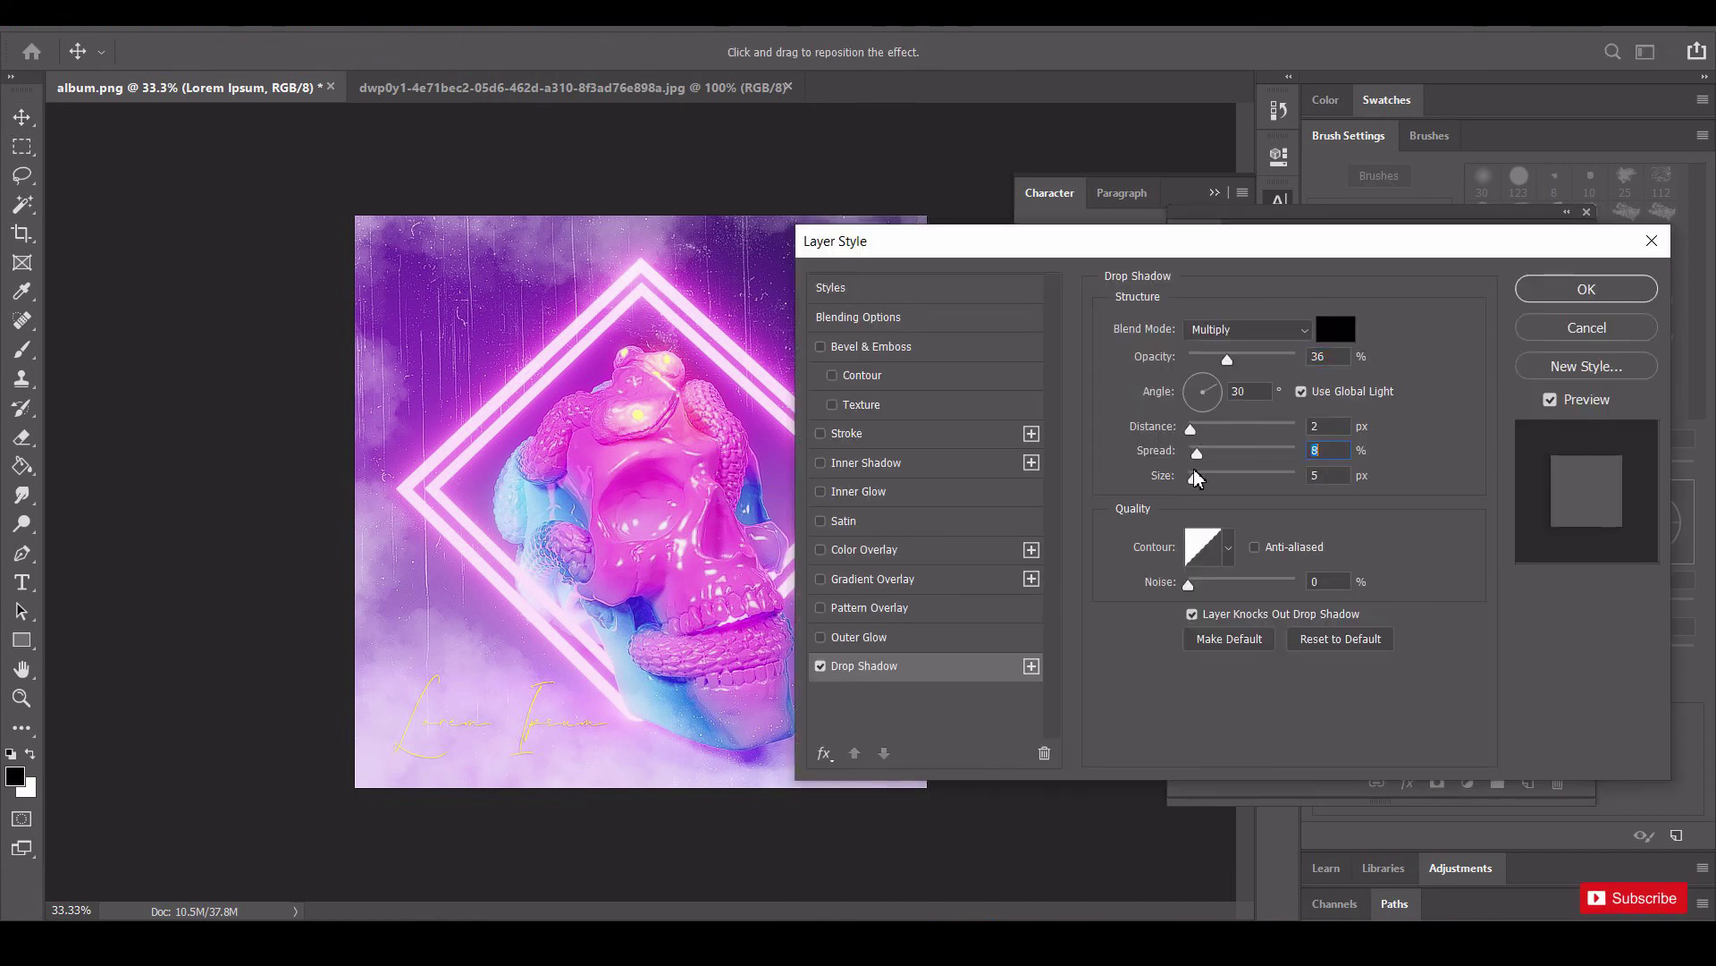
{"action": "key", "text": "Return"}
{"action": "key", "text": "ctrl+plus"}
{"action": "key", "text": "ctrl+plus"}
{"action": "left_click_drag", "start_coordinate": [647, 606], "coordinate": [683, 249]}
{"action": "scroll", "coordinate": [634, 682], "scroll_direction": "down", "scroll_amount": 2, "text": "alt"}
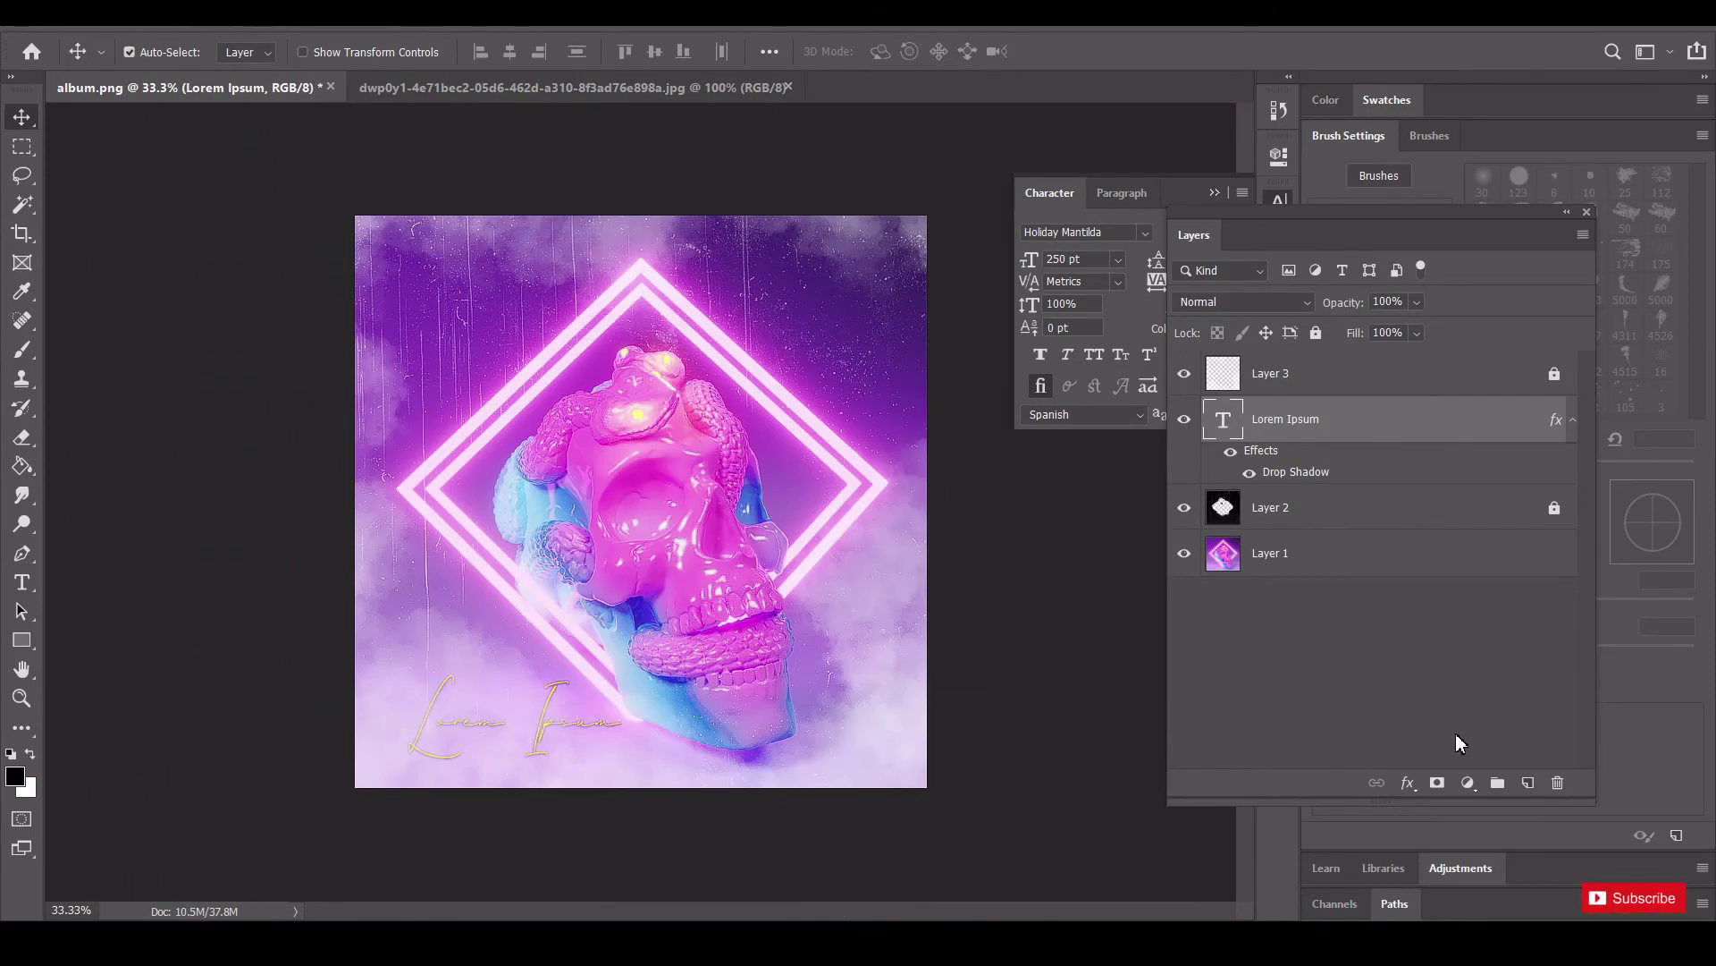
Set the size of the Lorem Ipsum text's drop shadow to 5 px.
{"action": "double_click", "coordinate": [1291, 474]}
{"action": "left_click", "coordinate": [1197, 478]}
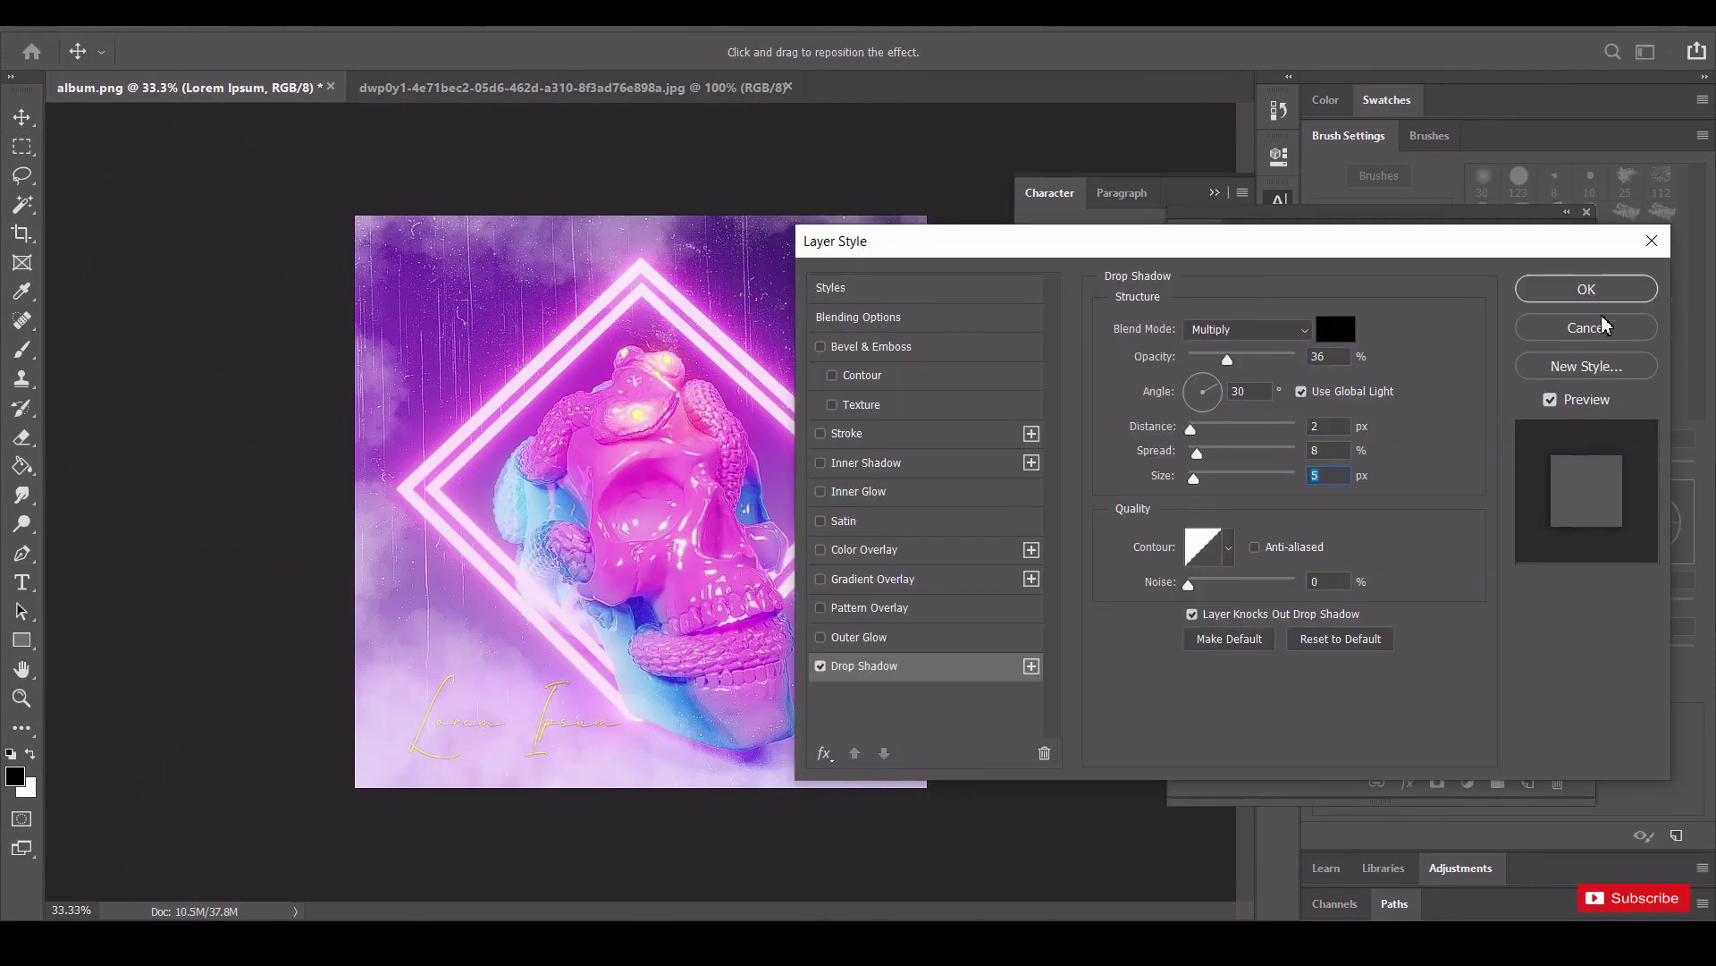
{"action": "key", "text": "Return"}
{"action": "scroll", "coordinate": [555, 575], "scroll_direction": "up", "scroll_amount": 1, "text": "alt"}
{"action": "left_click_drag", "start_coordinate": [555, 575], "coordinate": [548, 666]}
{"action": "scroll", "coordinate": [548, 666], "scroll_direction": "down", "scroll_amount": 1, "text": "alt"}
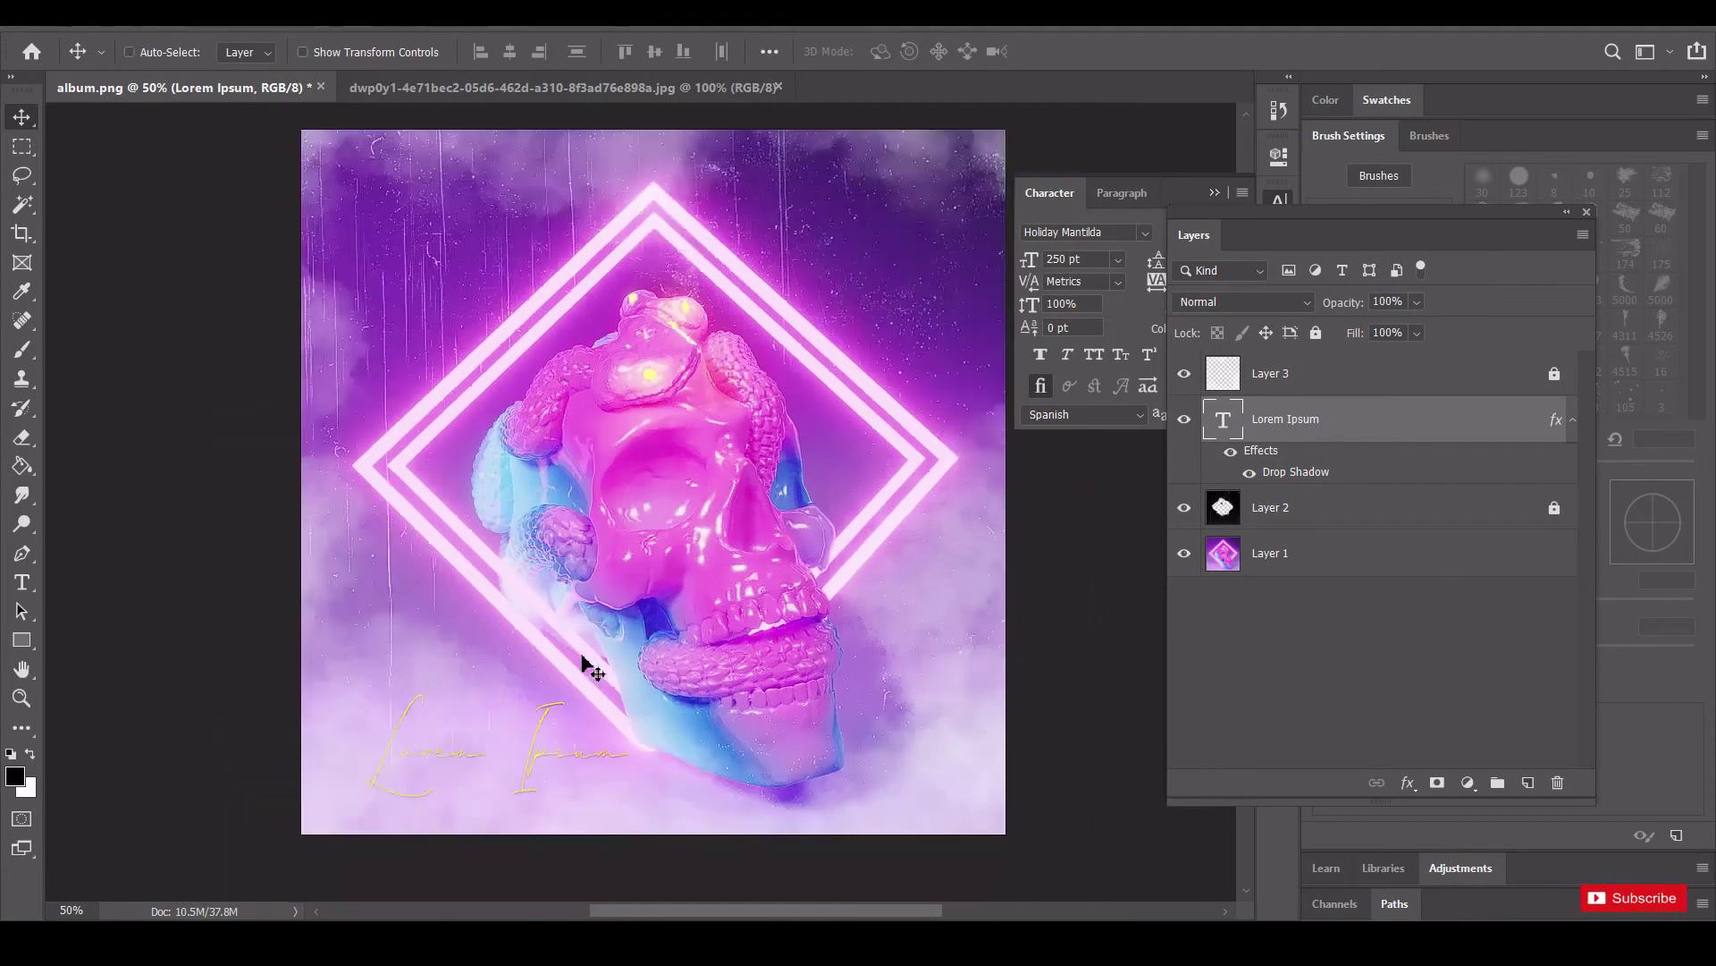
Save the finished cover as a PNG named fina in the Blender > Song folder.
{"action": "left_click", "coordinate": [59, 16]}
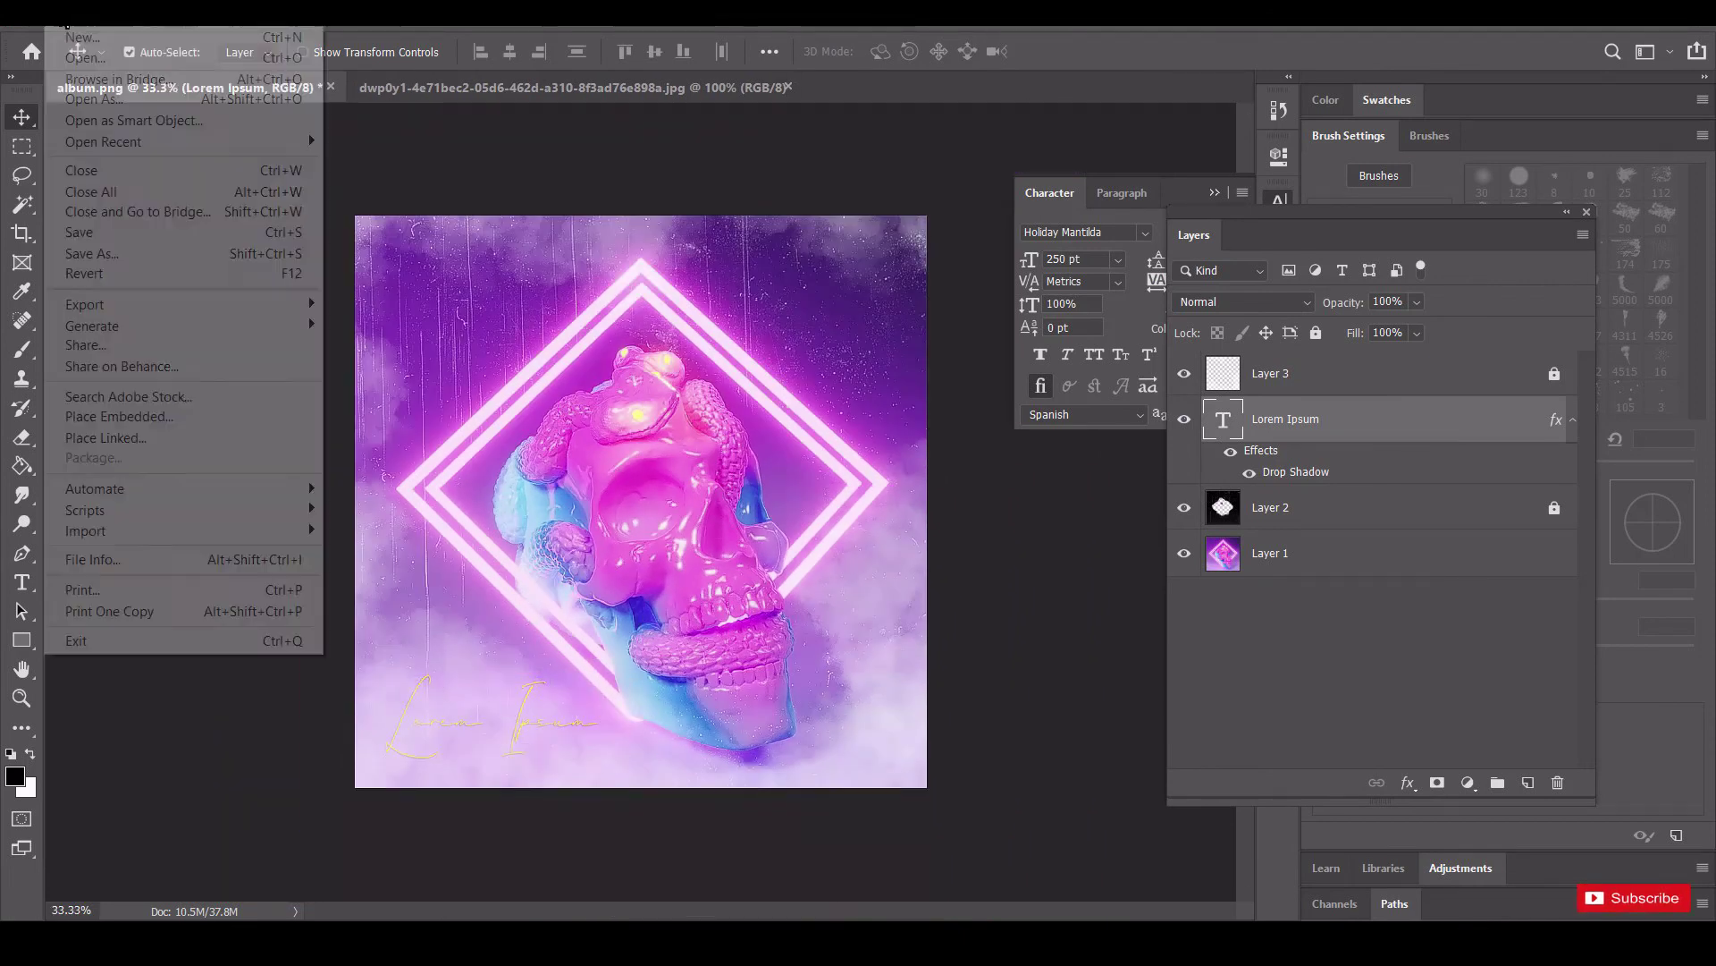
{"action": "left_click", "coordinate": [153, 258]}
{"action": "left_click", "coordinate": [376, 518]}
{"action": "left_click", "coordinate": [204, 845]}
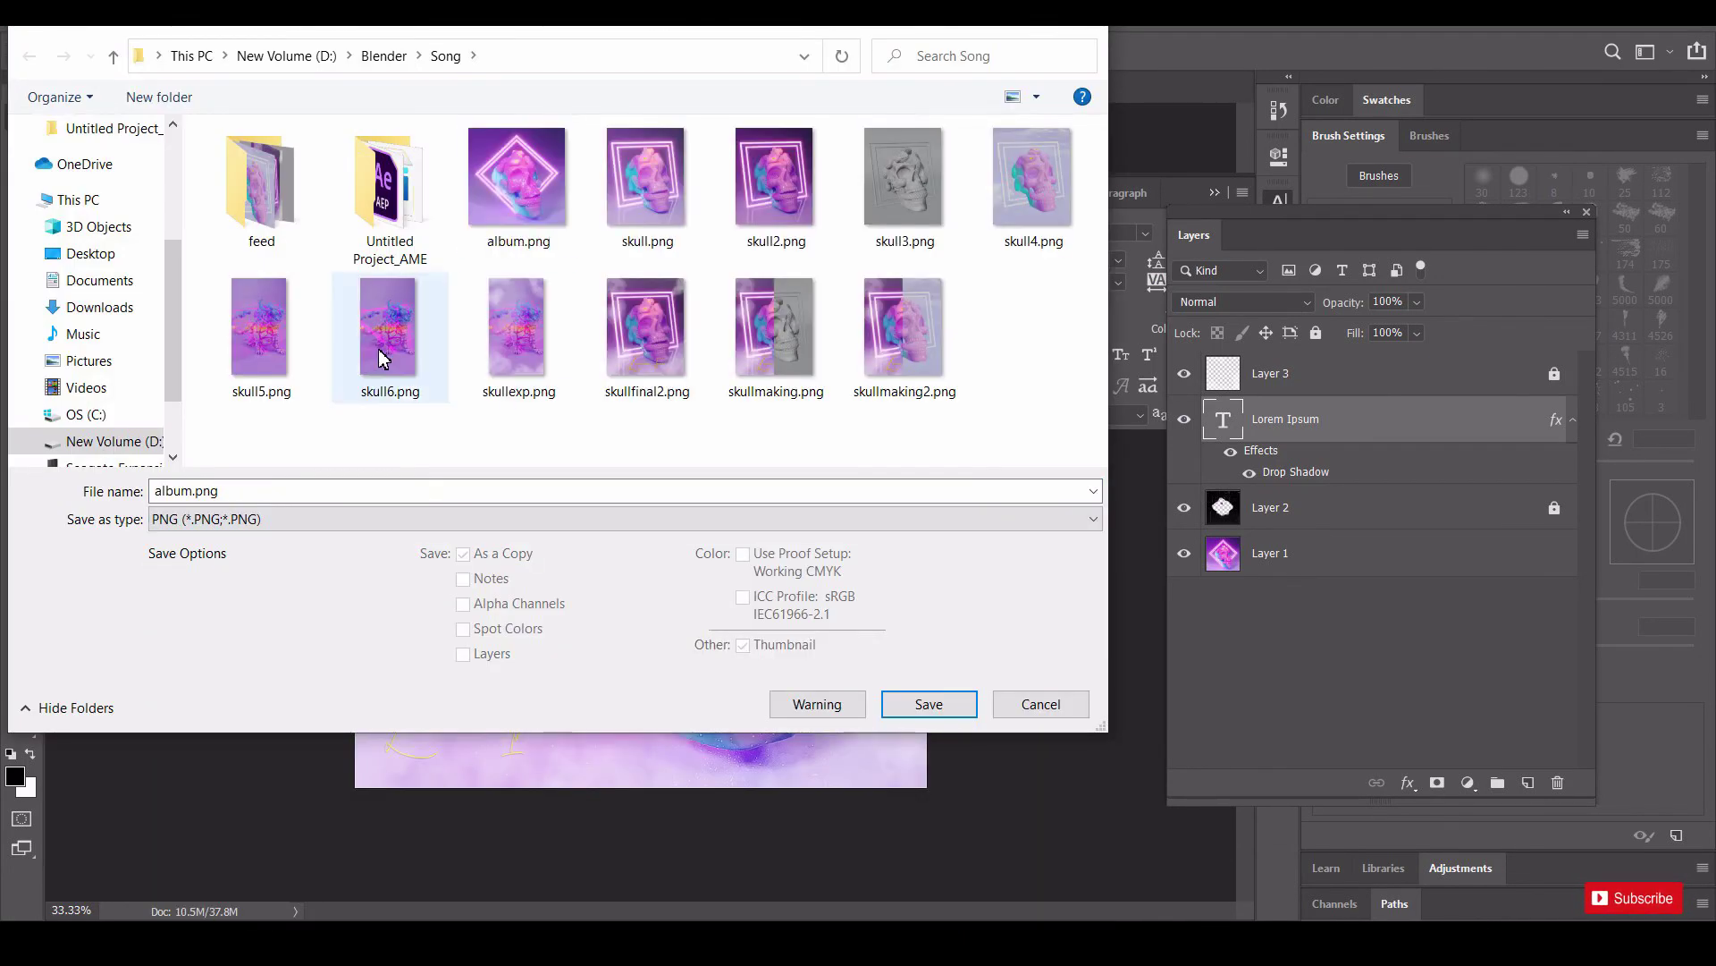
{"action": "left_click", "coordinate": [197, 491]}
{"action": "type", "text": "fina"}
{"action": "left_click", "coordinate": [929, 704]}
{"action": "key", "text": "Return"}
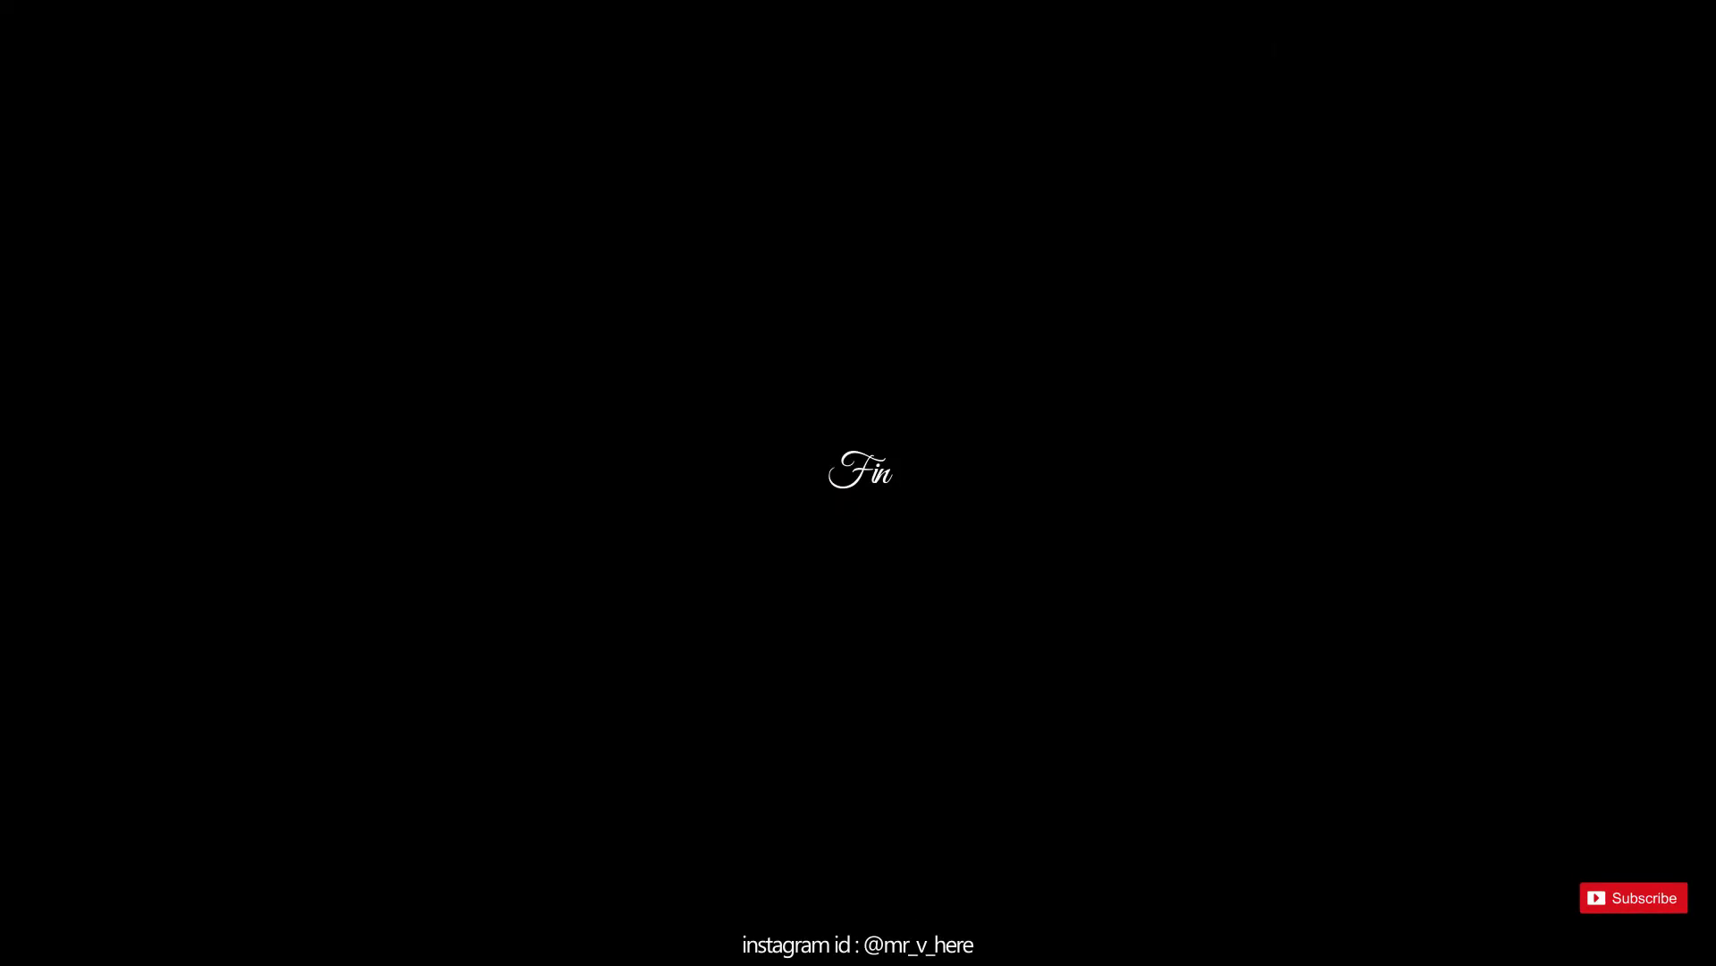